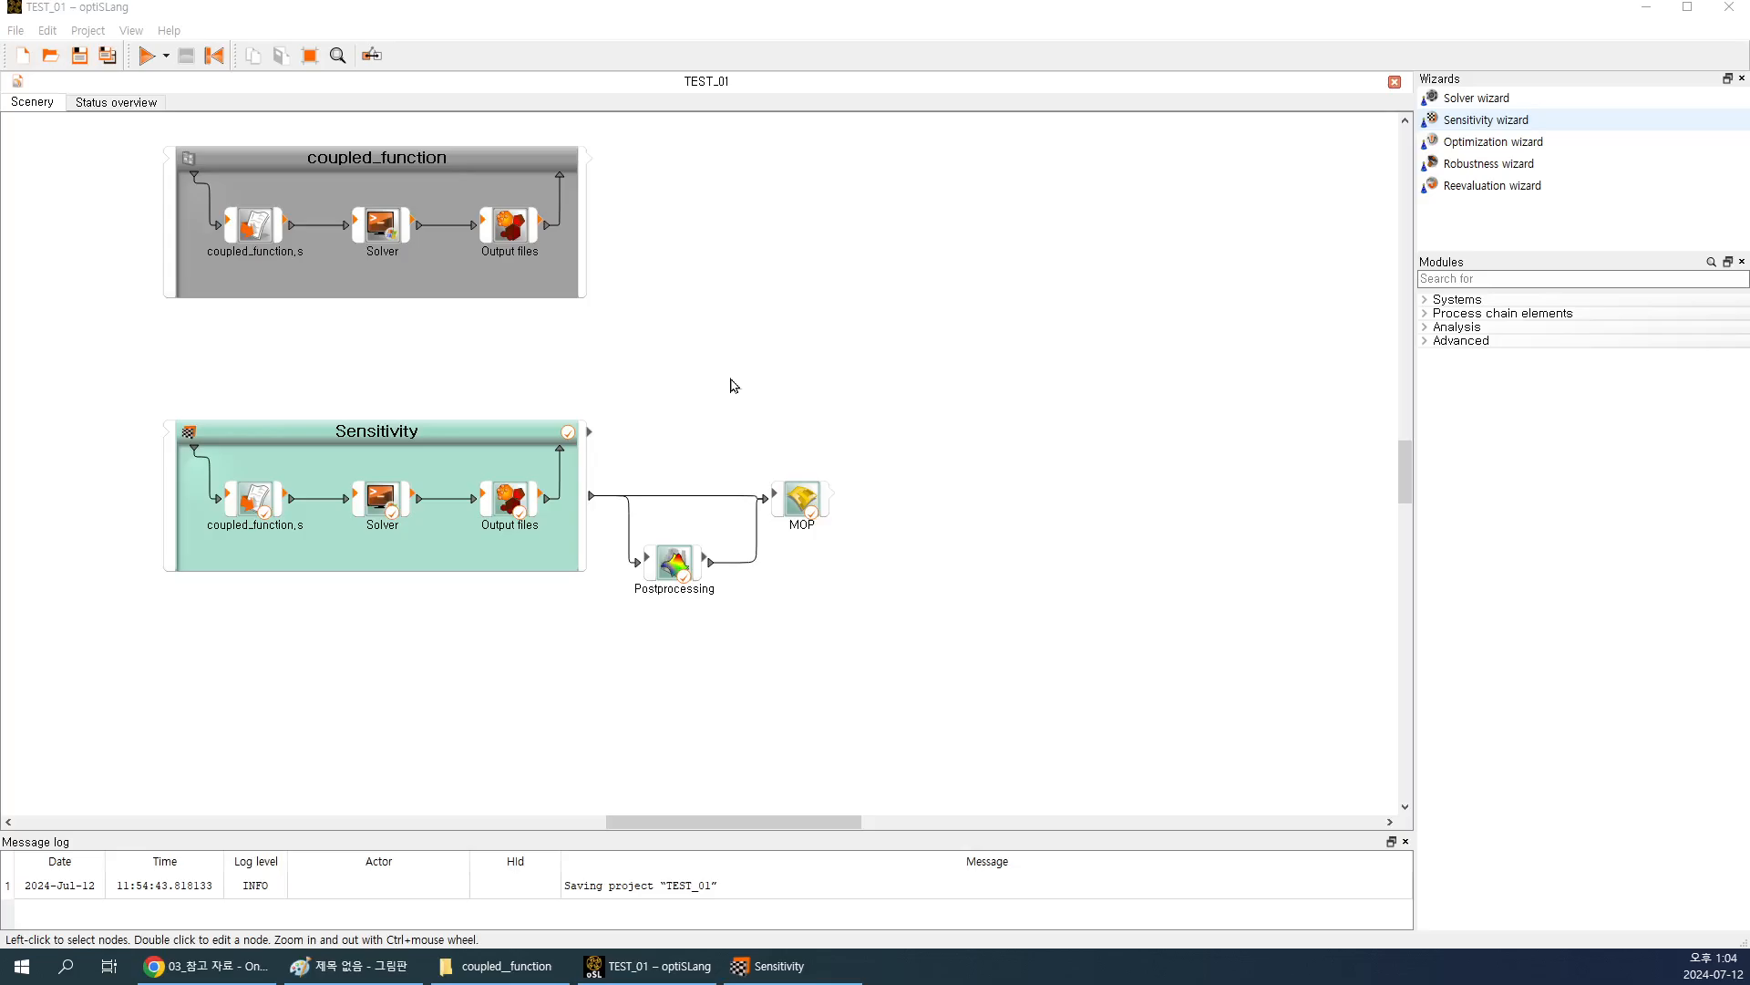
# Save the TEST_01 project, then switch to File Explorer and show the contents of the coupled_function_sensitivity folder.
pyautogui.click(79, 58)
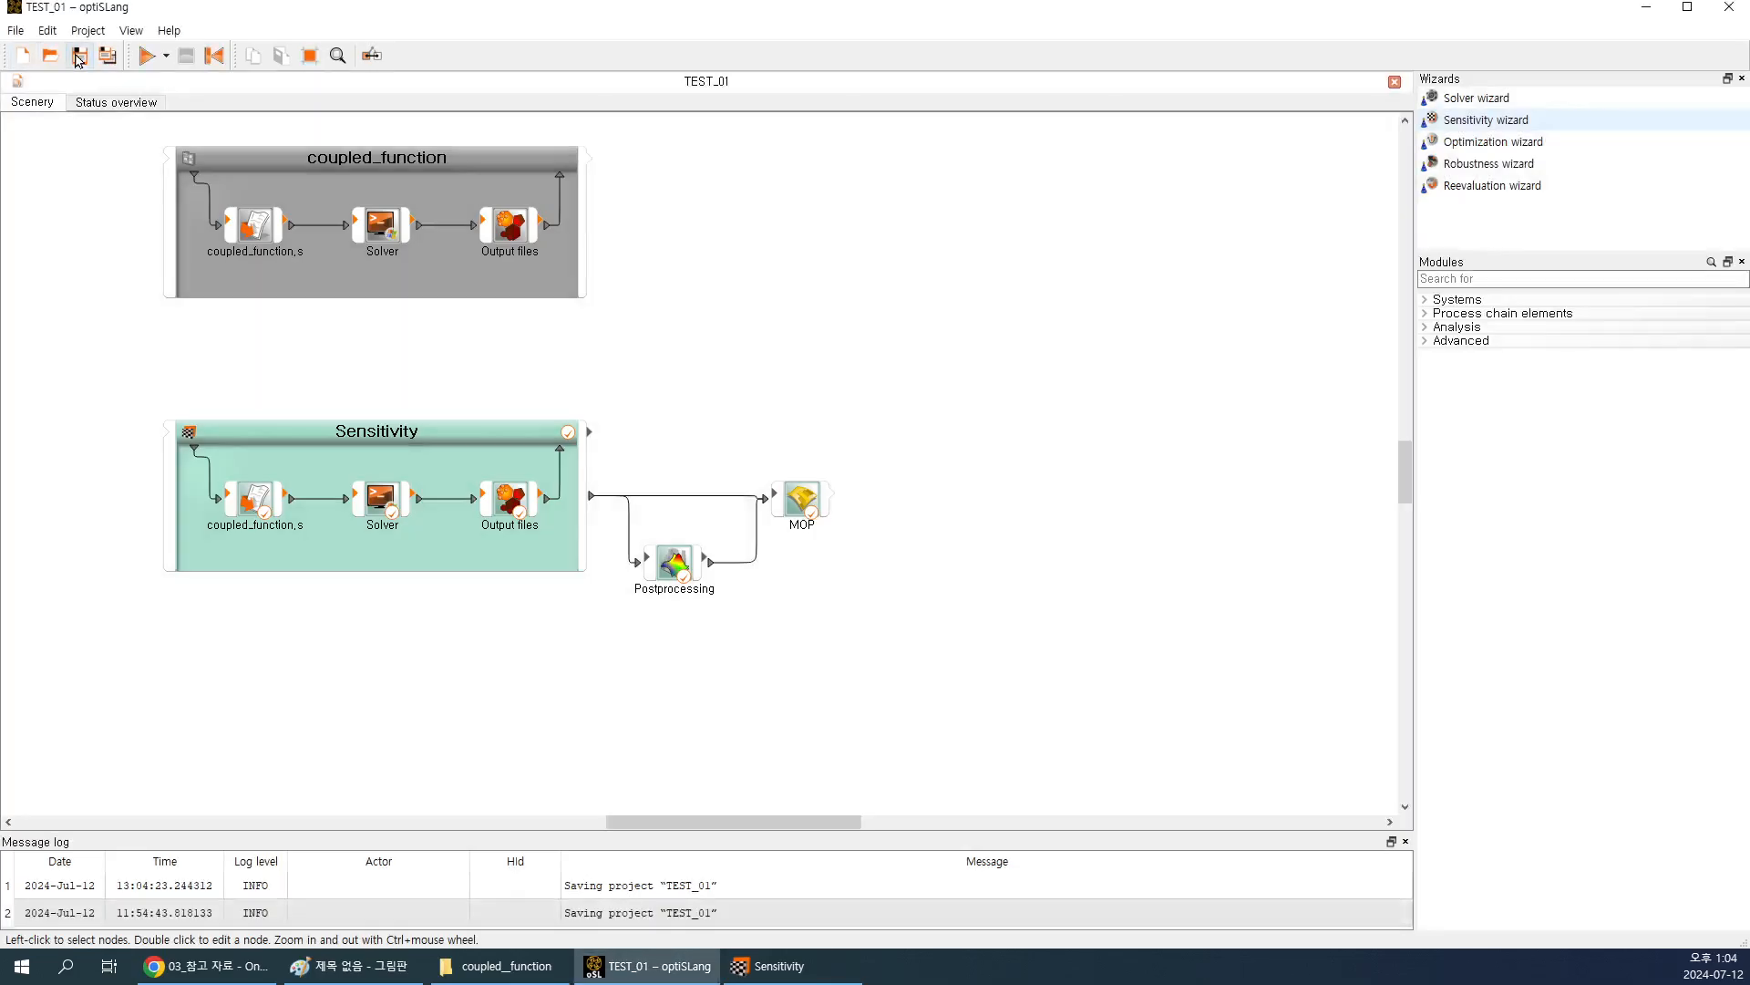
pyautogui.click(79, 57)
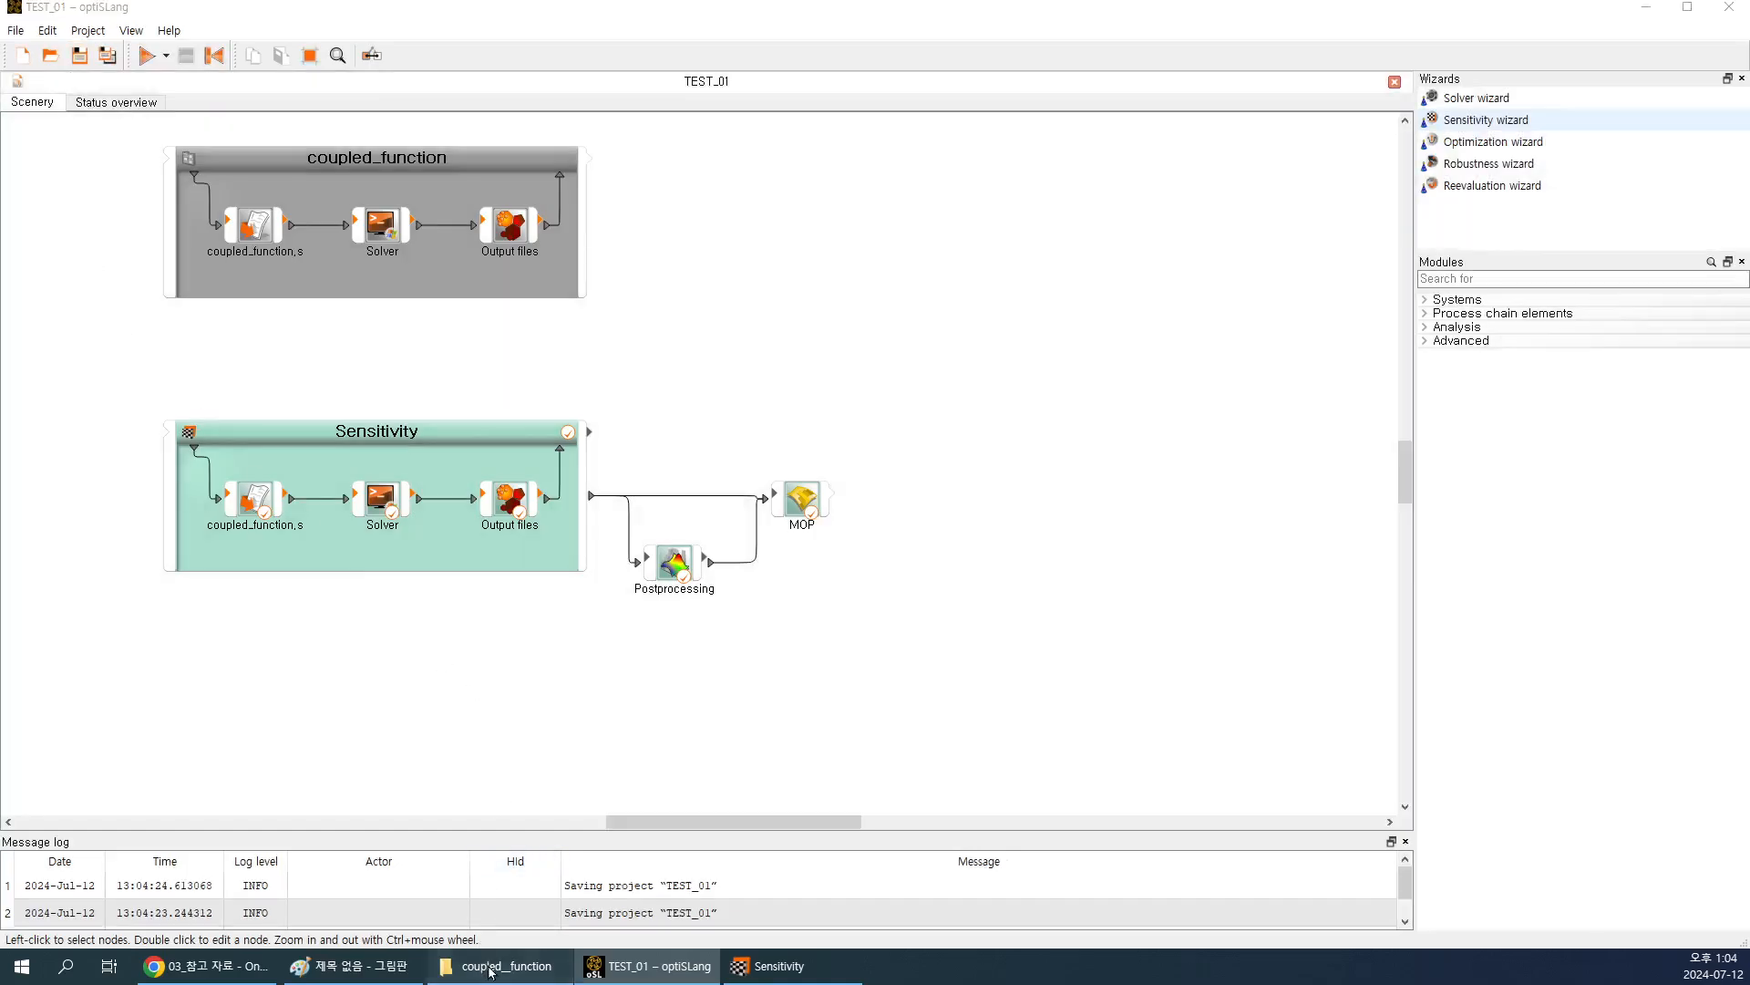
pyautogui.click(497, 965)
pyautogui.click(1070, 315)
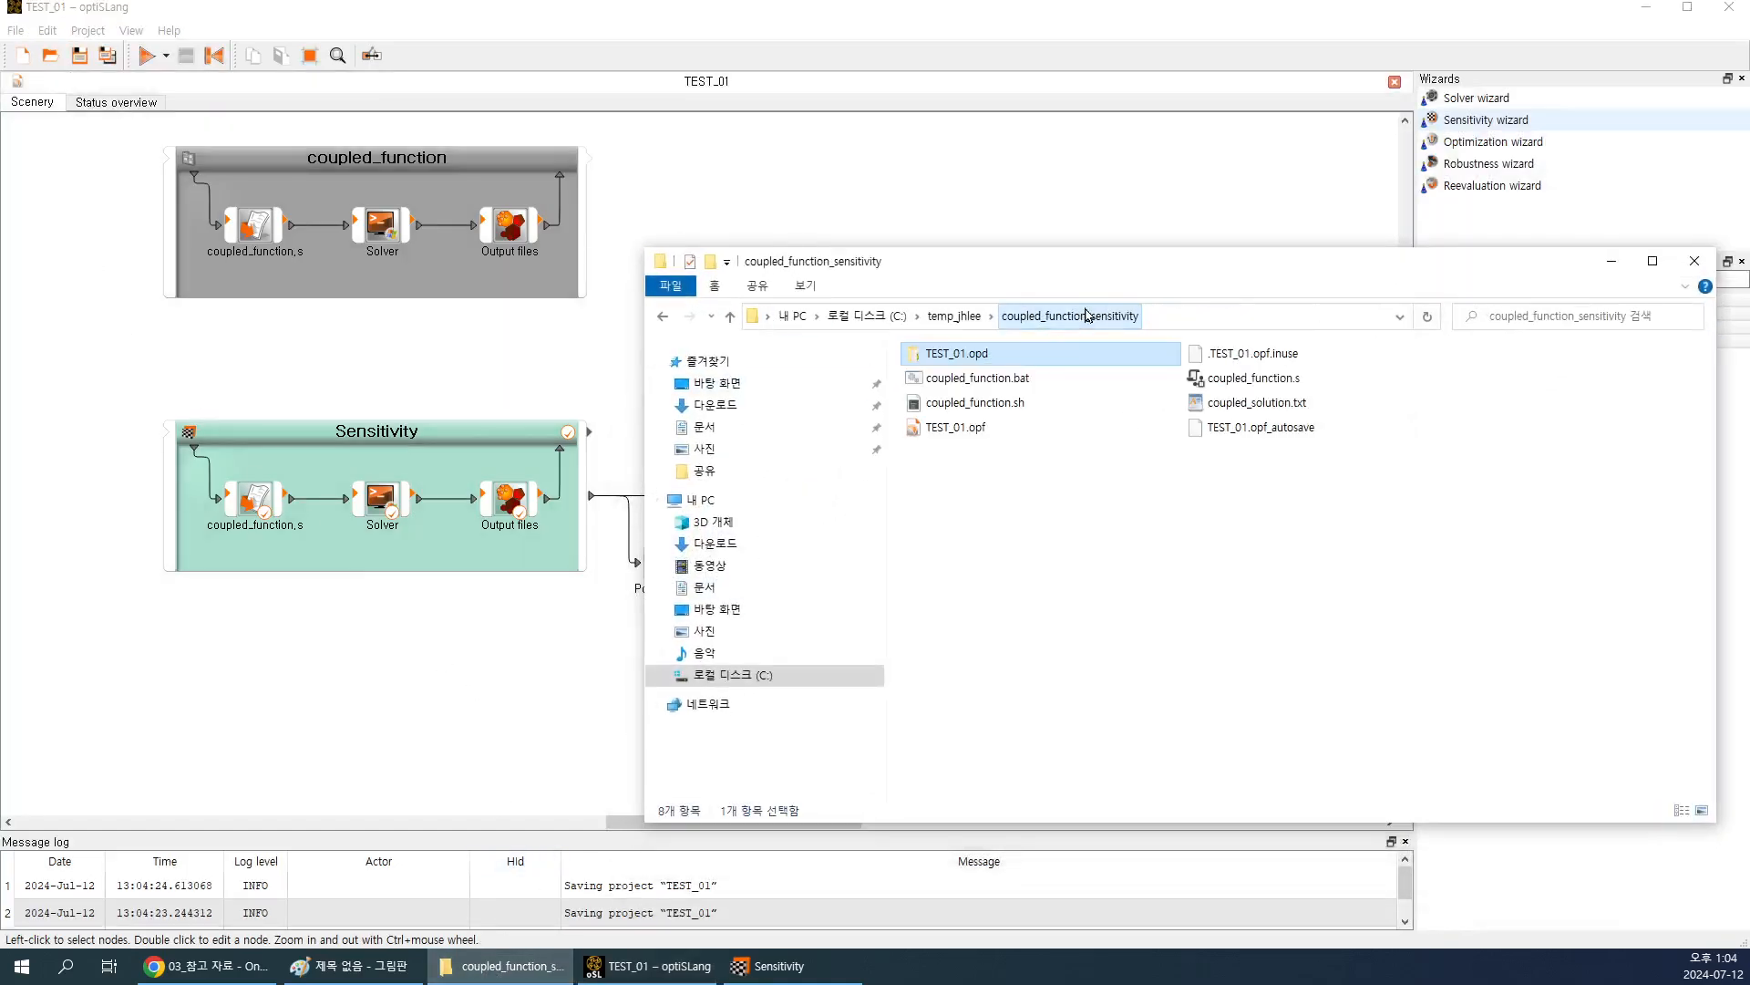
pyautogui.click(968, 556)
pyautogui.click(806, 286)
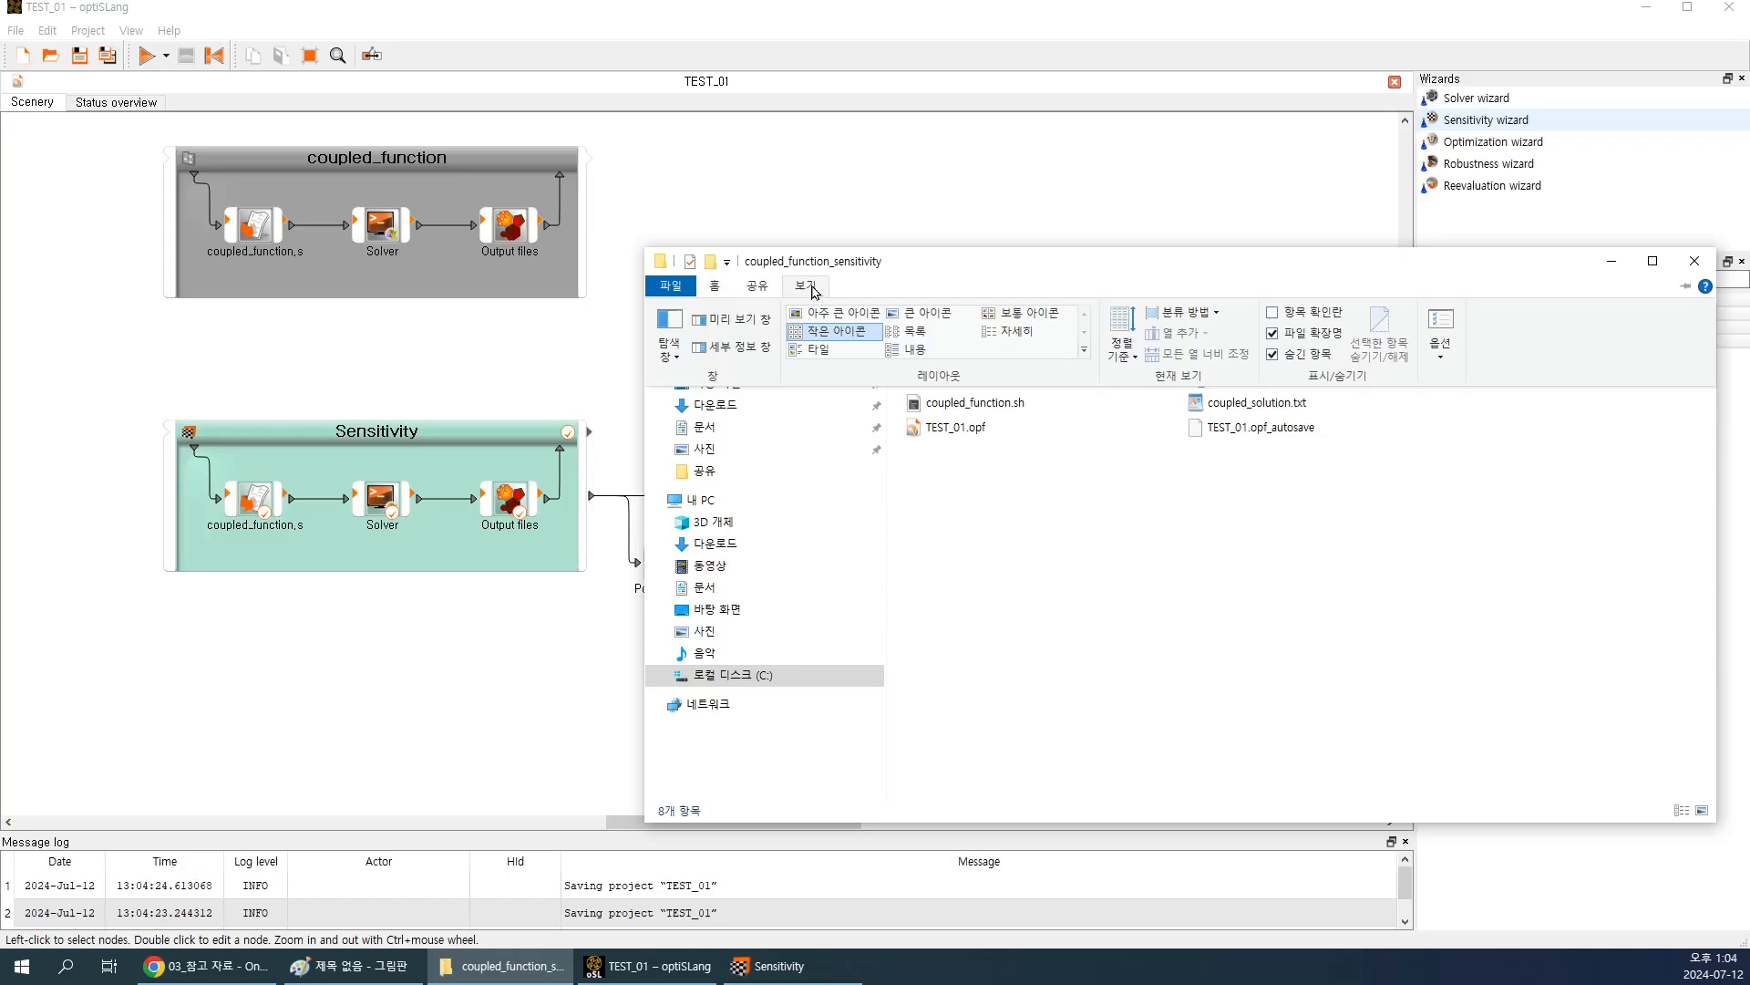
pyautogui.click(1192, 578)
pyautogui.click(953, 319)
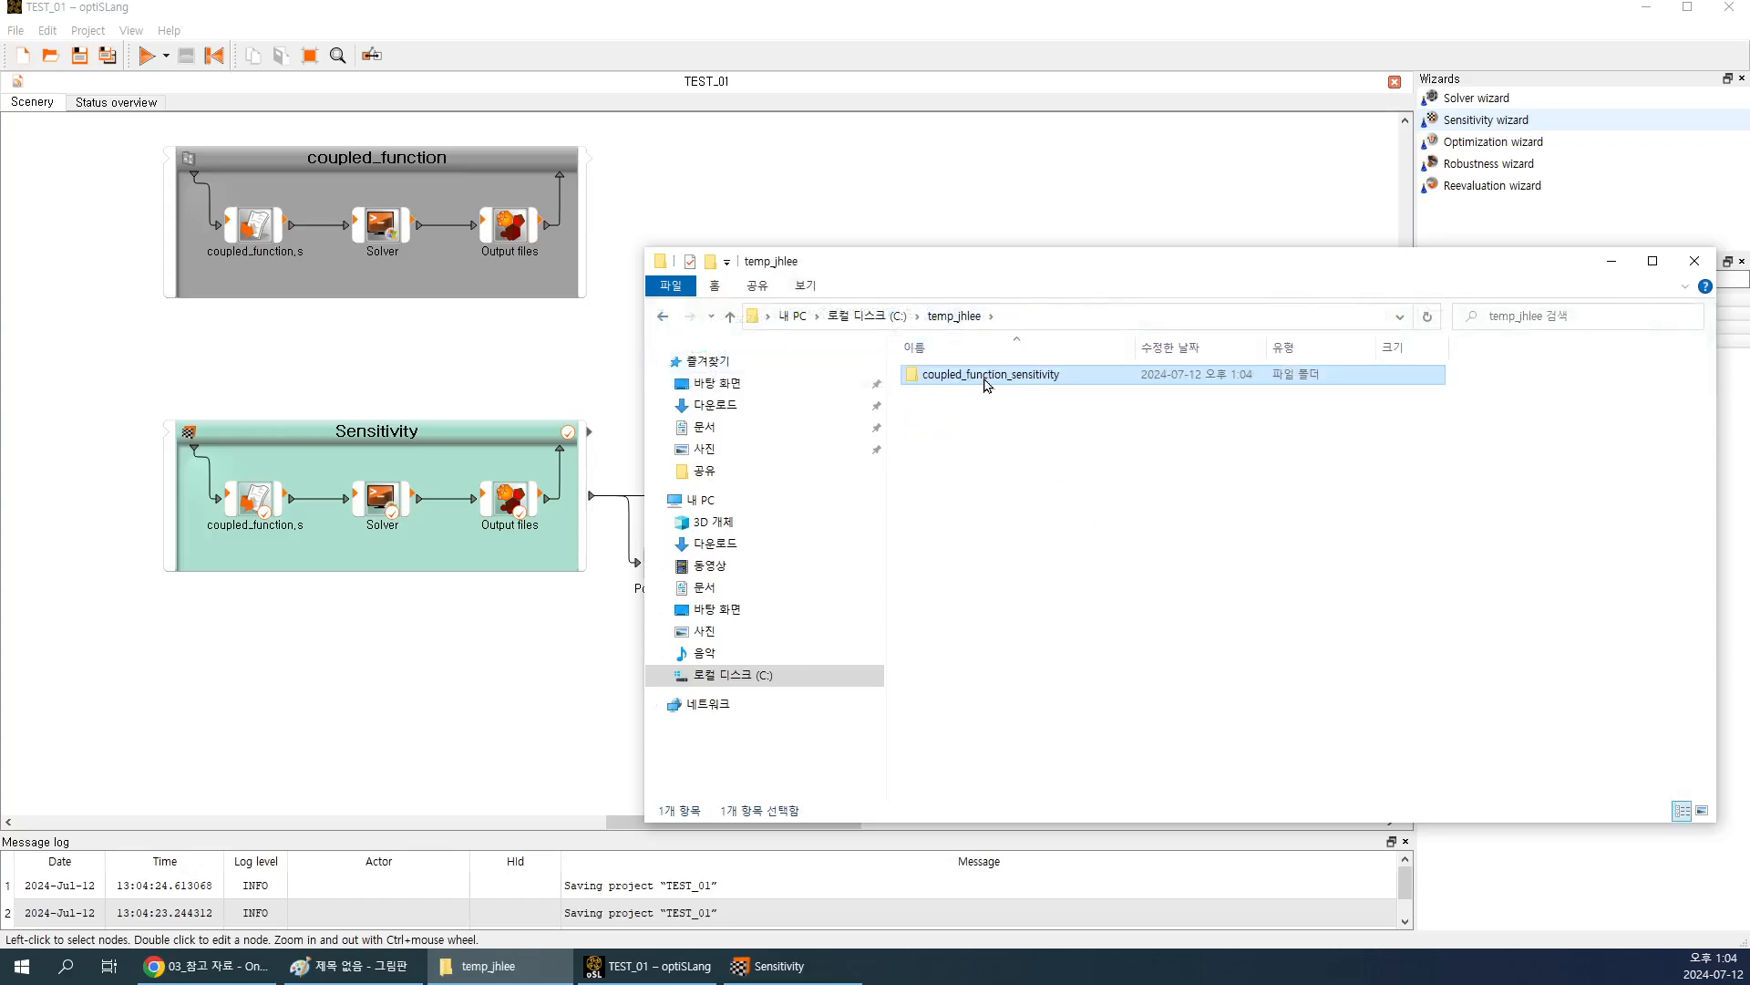
pyautogui.doubleClick(988, 379)
# Copy TEST_01.opf and the TEST_01.opd folder into the shared folder 공유, and minimize File Explorer.
pyautogui.click(950, 438)
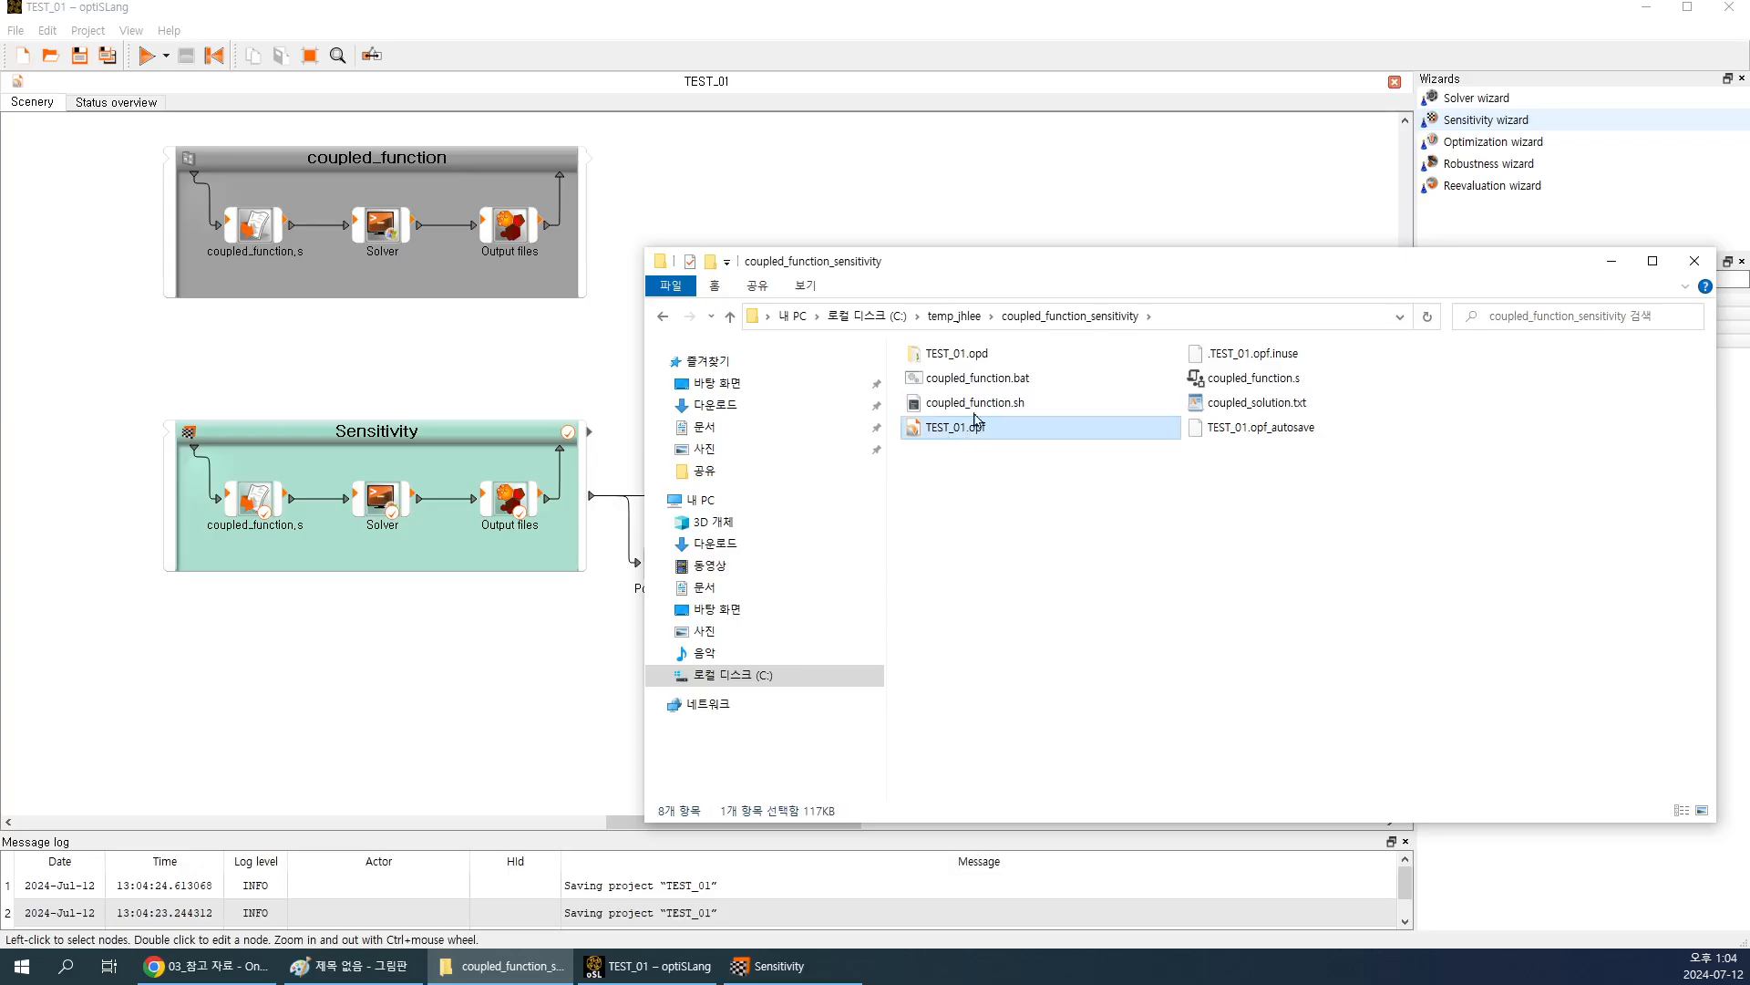
pyautogui.keyDown('ctrl'); pyautogui.click(979, 355); pyautogui.keyUp('ctrl')
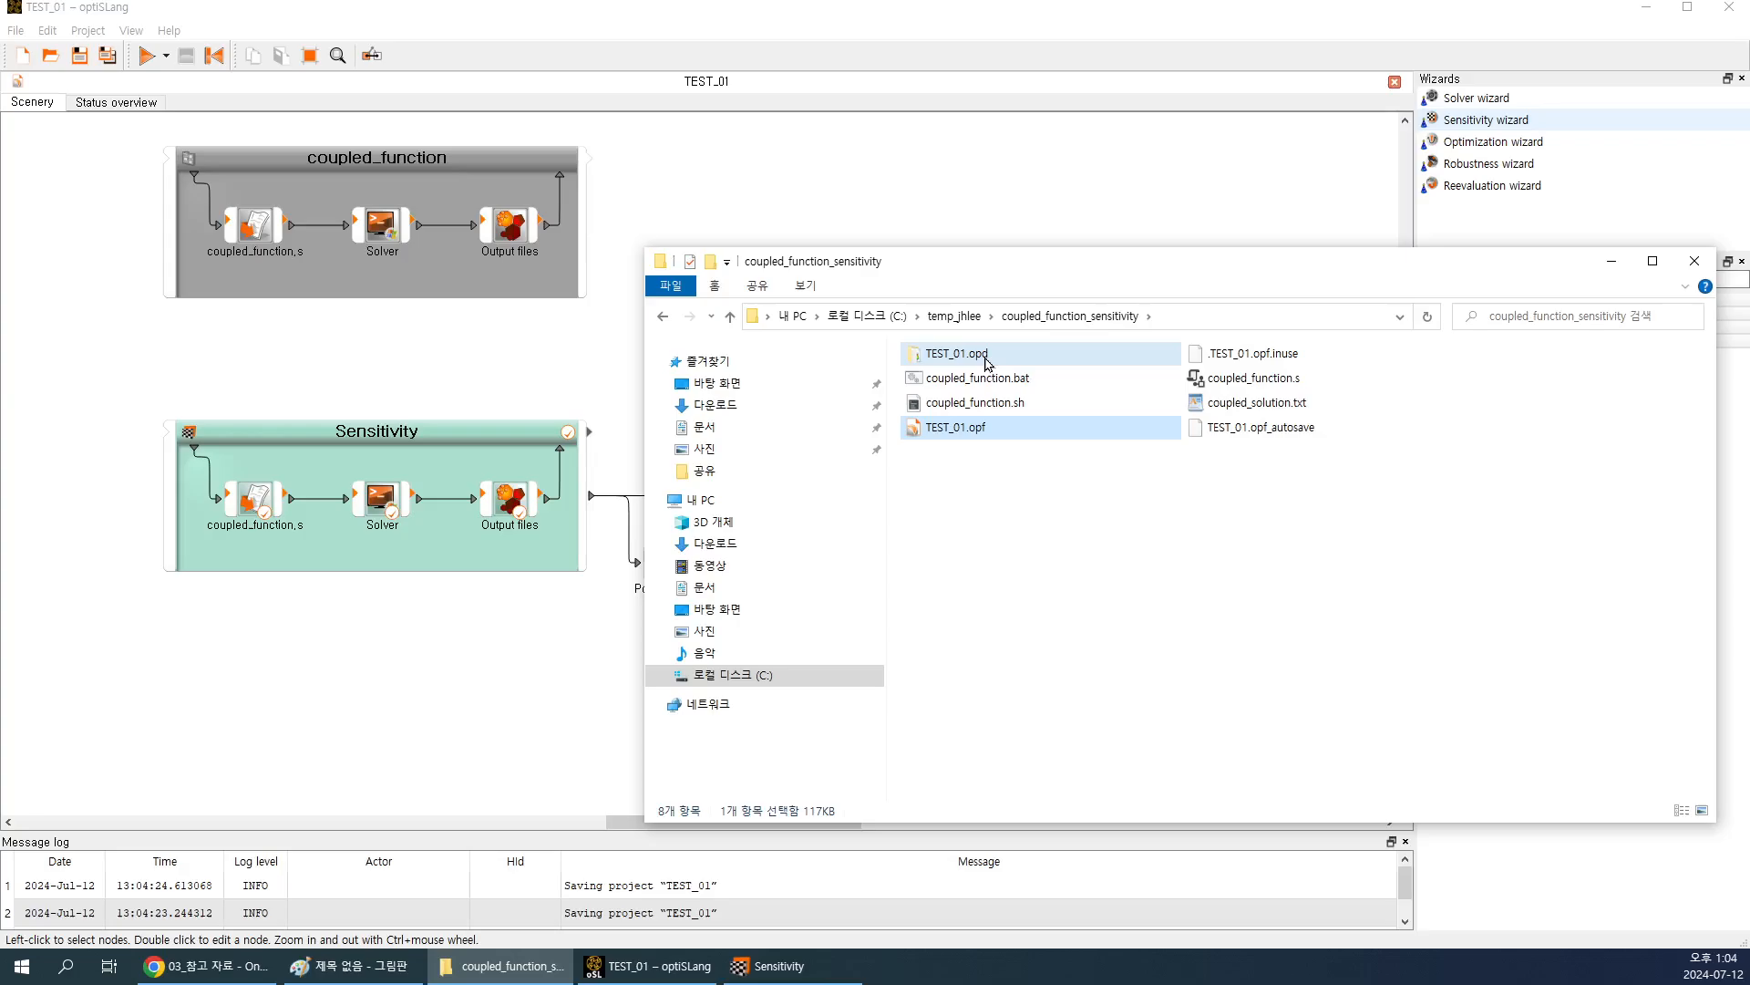
pyautogui.click(1000, 621)
pyautogui.doubleClick(967, 354)
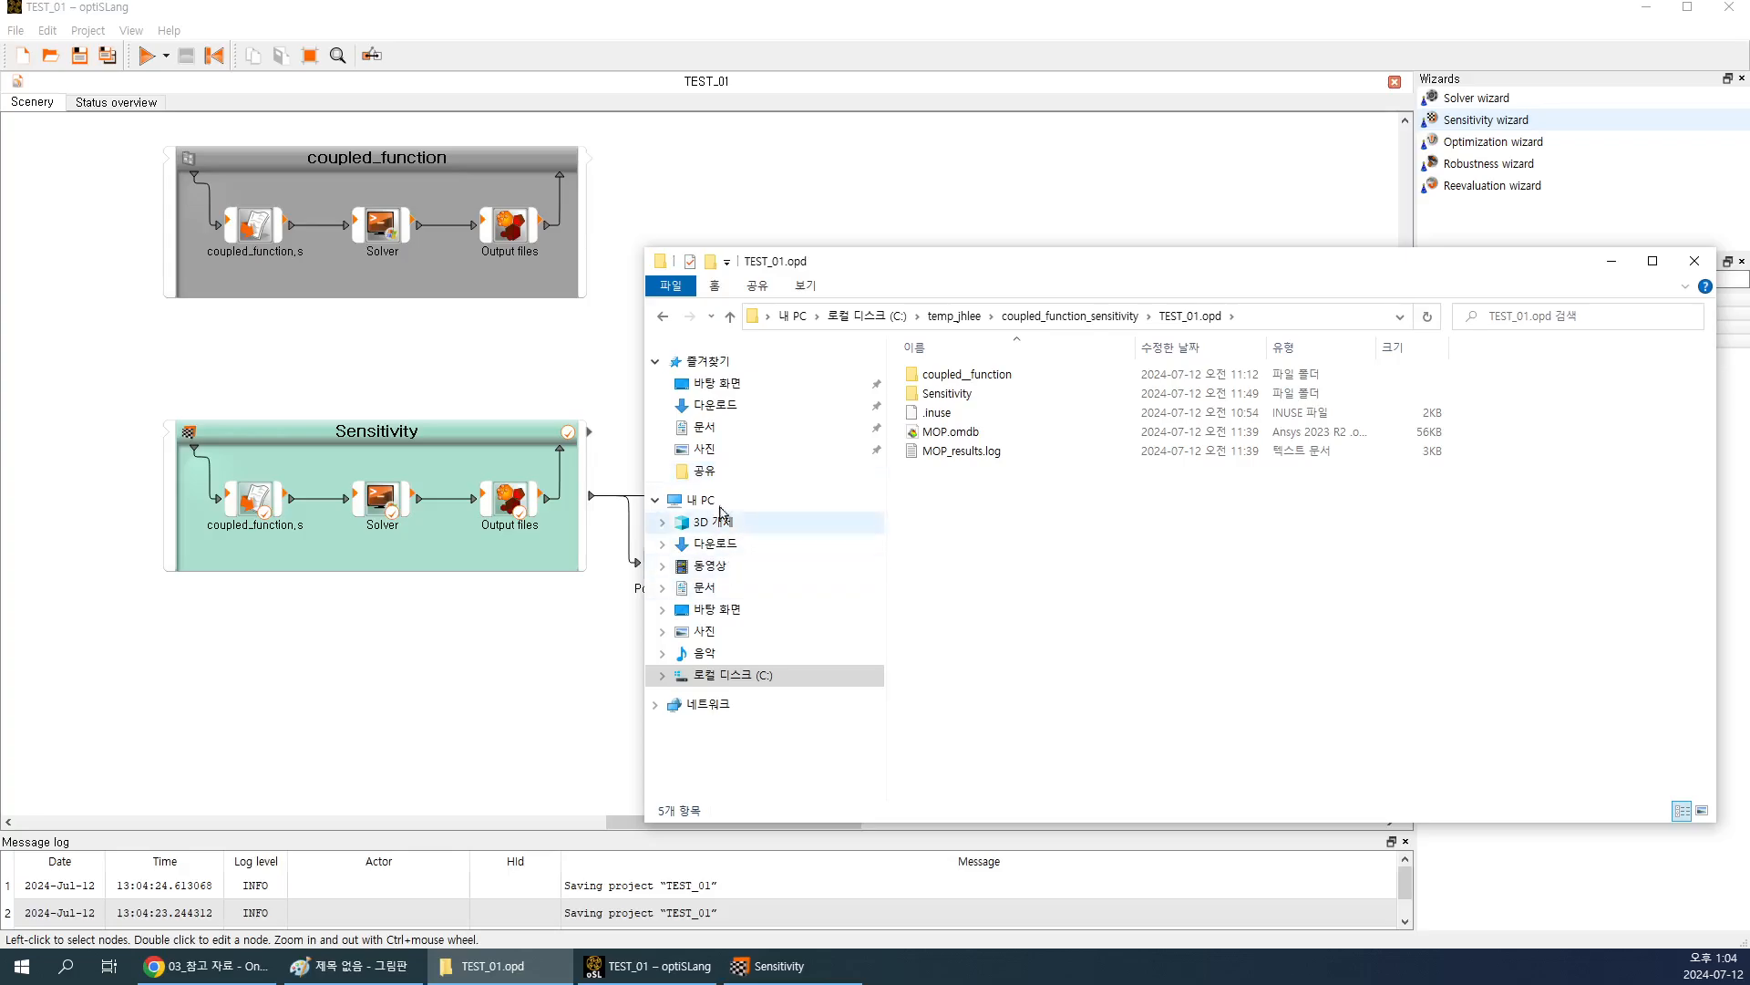
pyautogui.click(707, 470)
pyautogui.click(1028, 483)
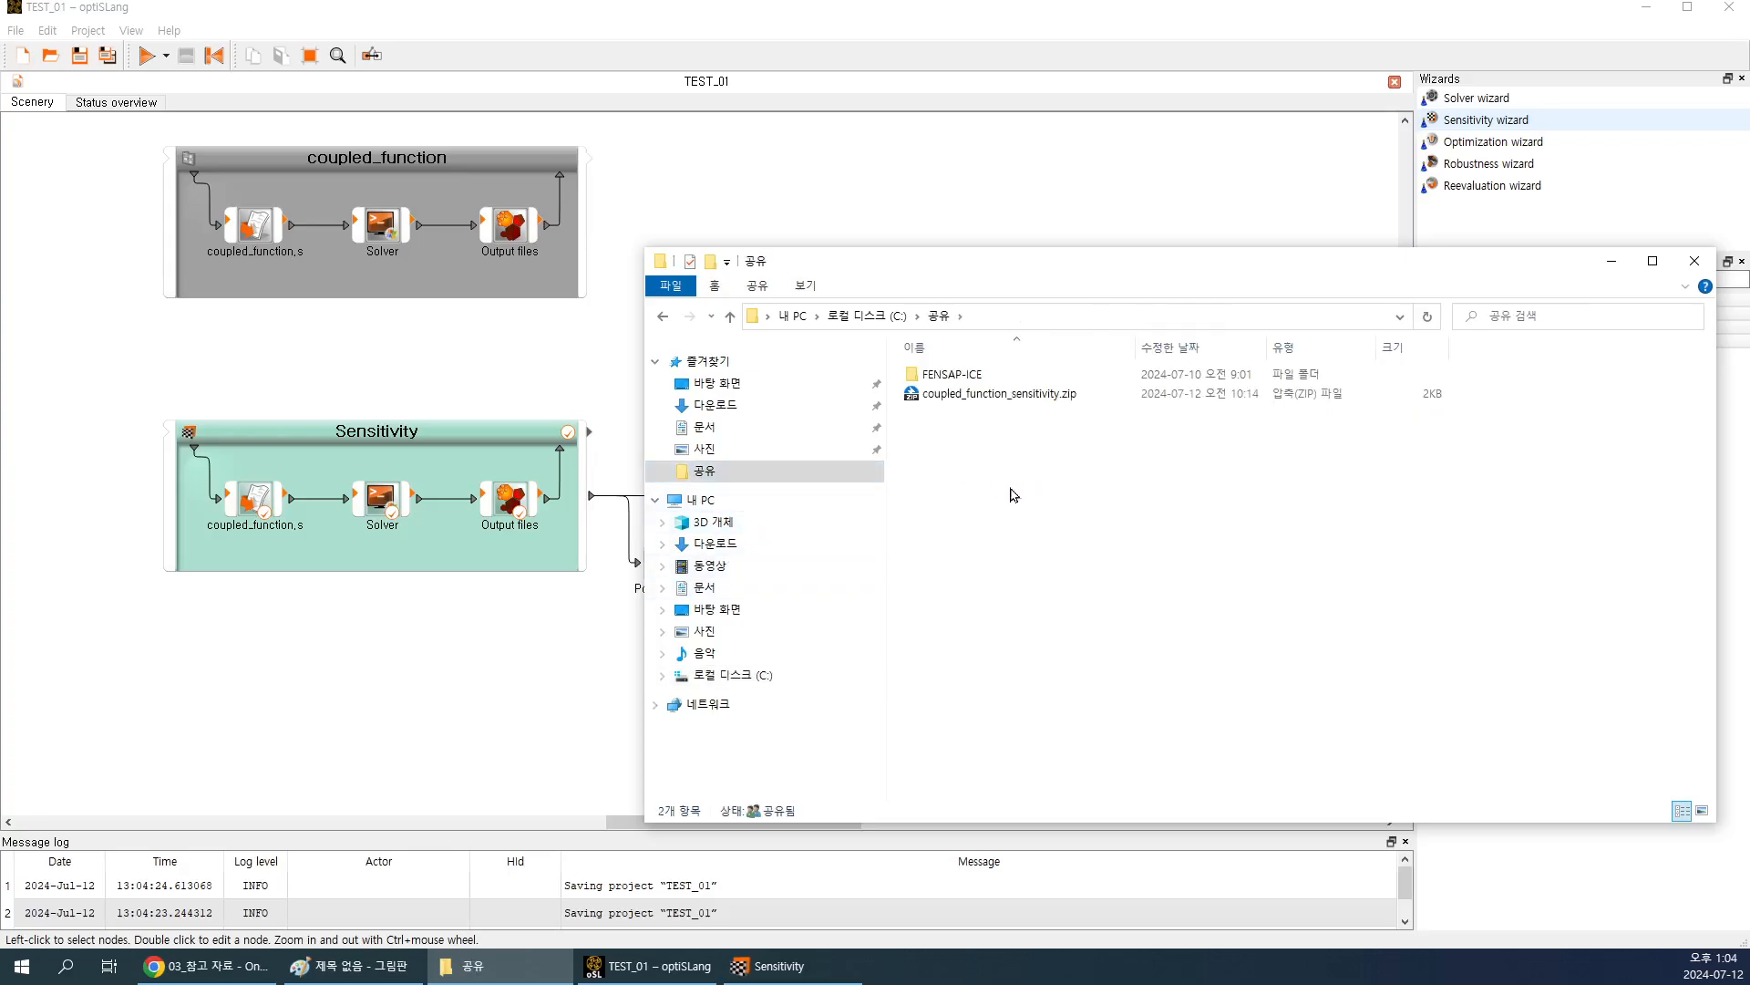
pyautogui.hotkey('ctrl', 'v')
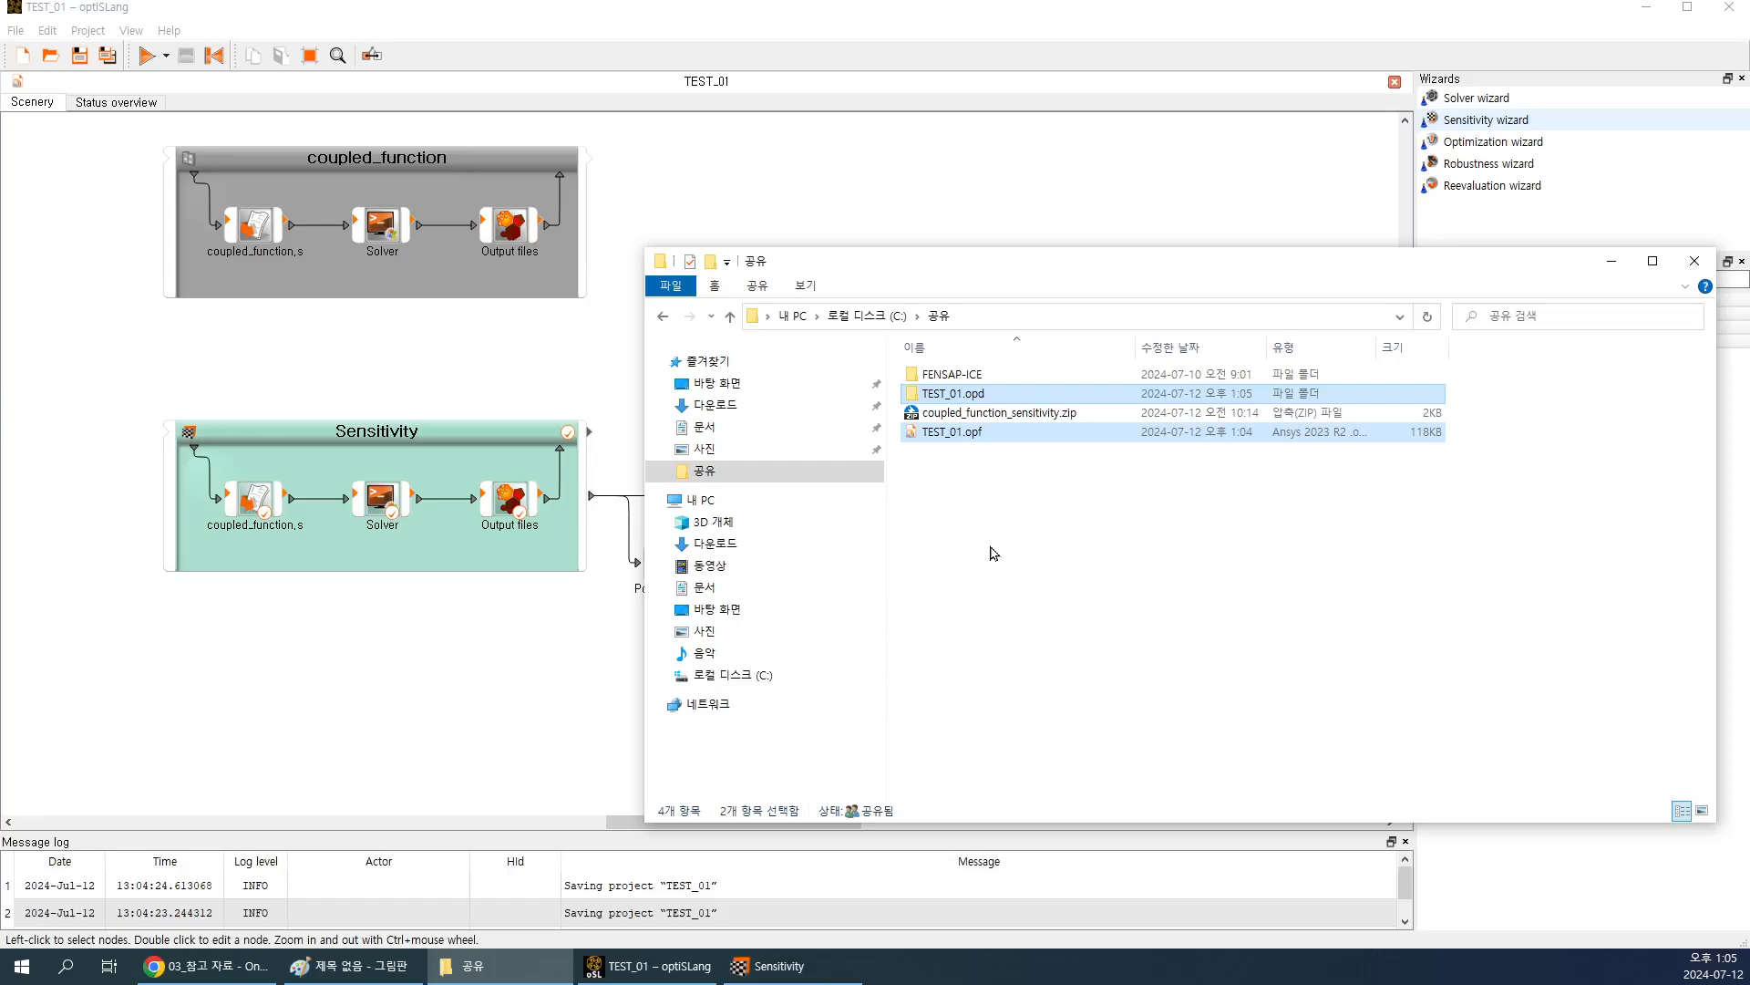
pyautogui.click(1611, 261)
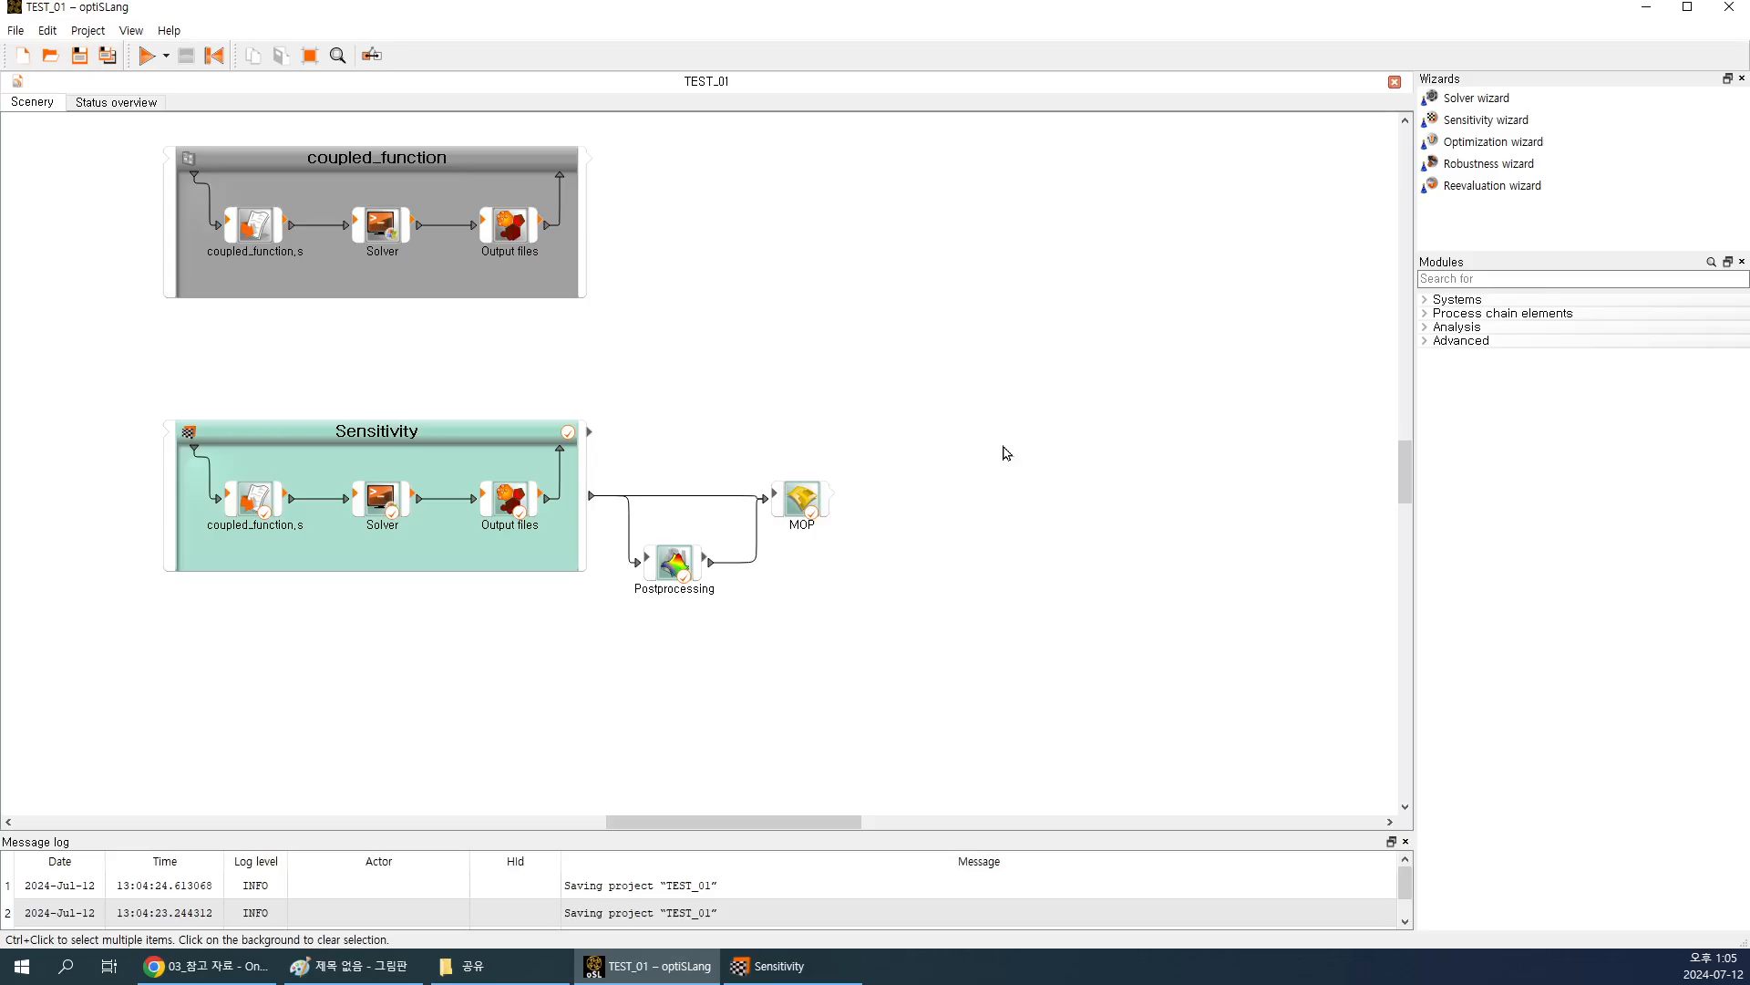
# Bring up the Sensitivity system's result designs, close that window and leave nothing selected in the scenery.
pyautogui.click(782, 965)
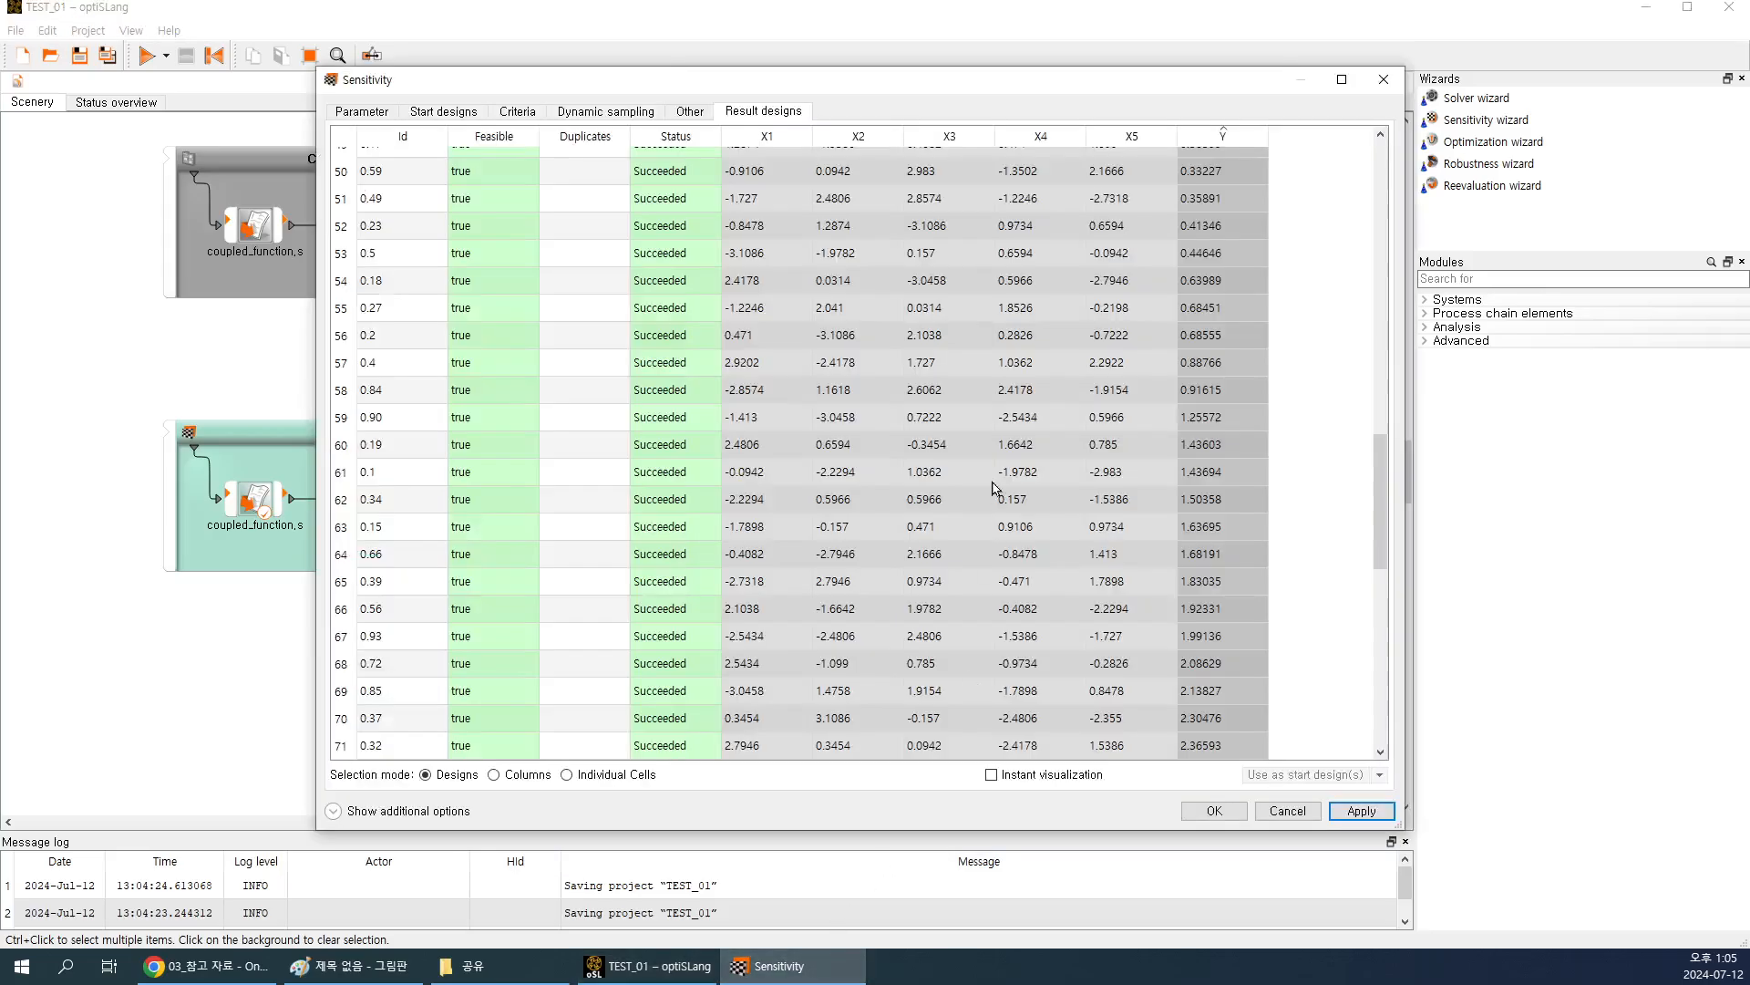
pyautogui.click(1381, 80)
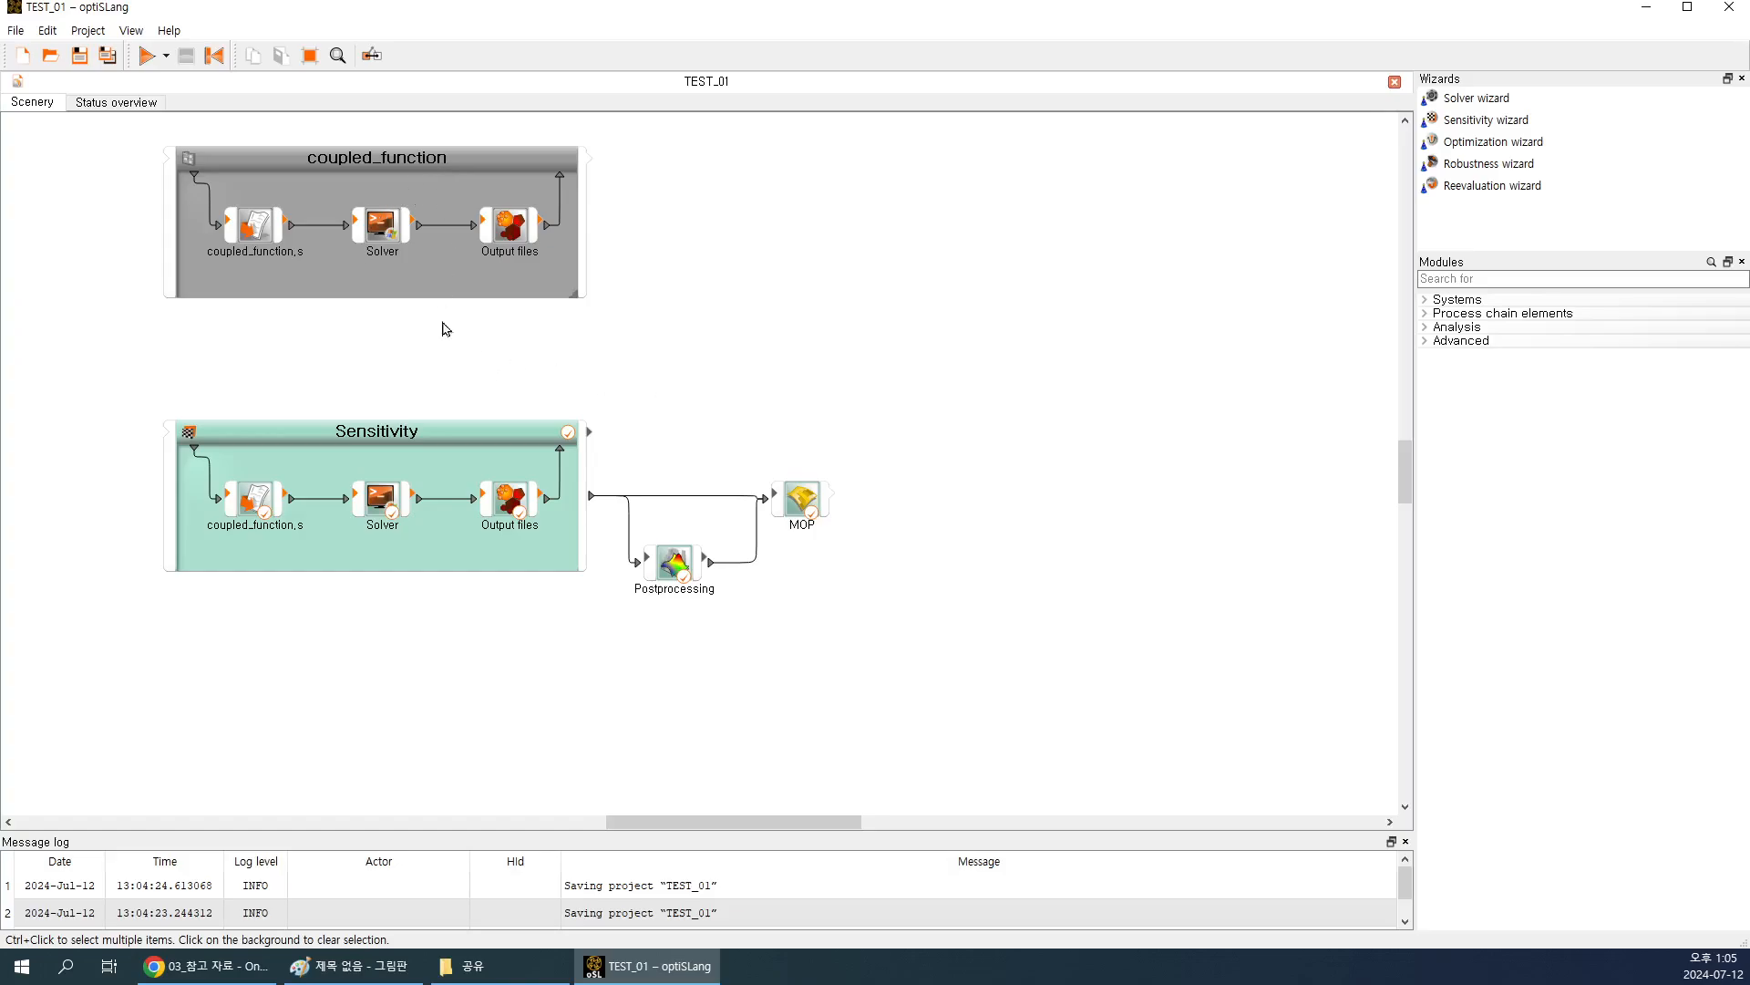
pyautogui.click(399, 443)
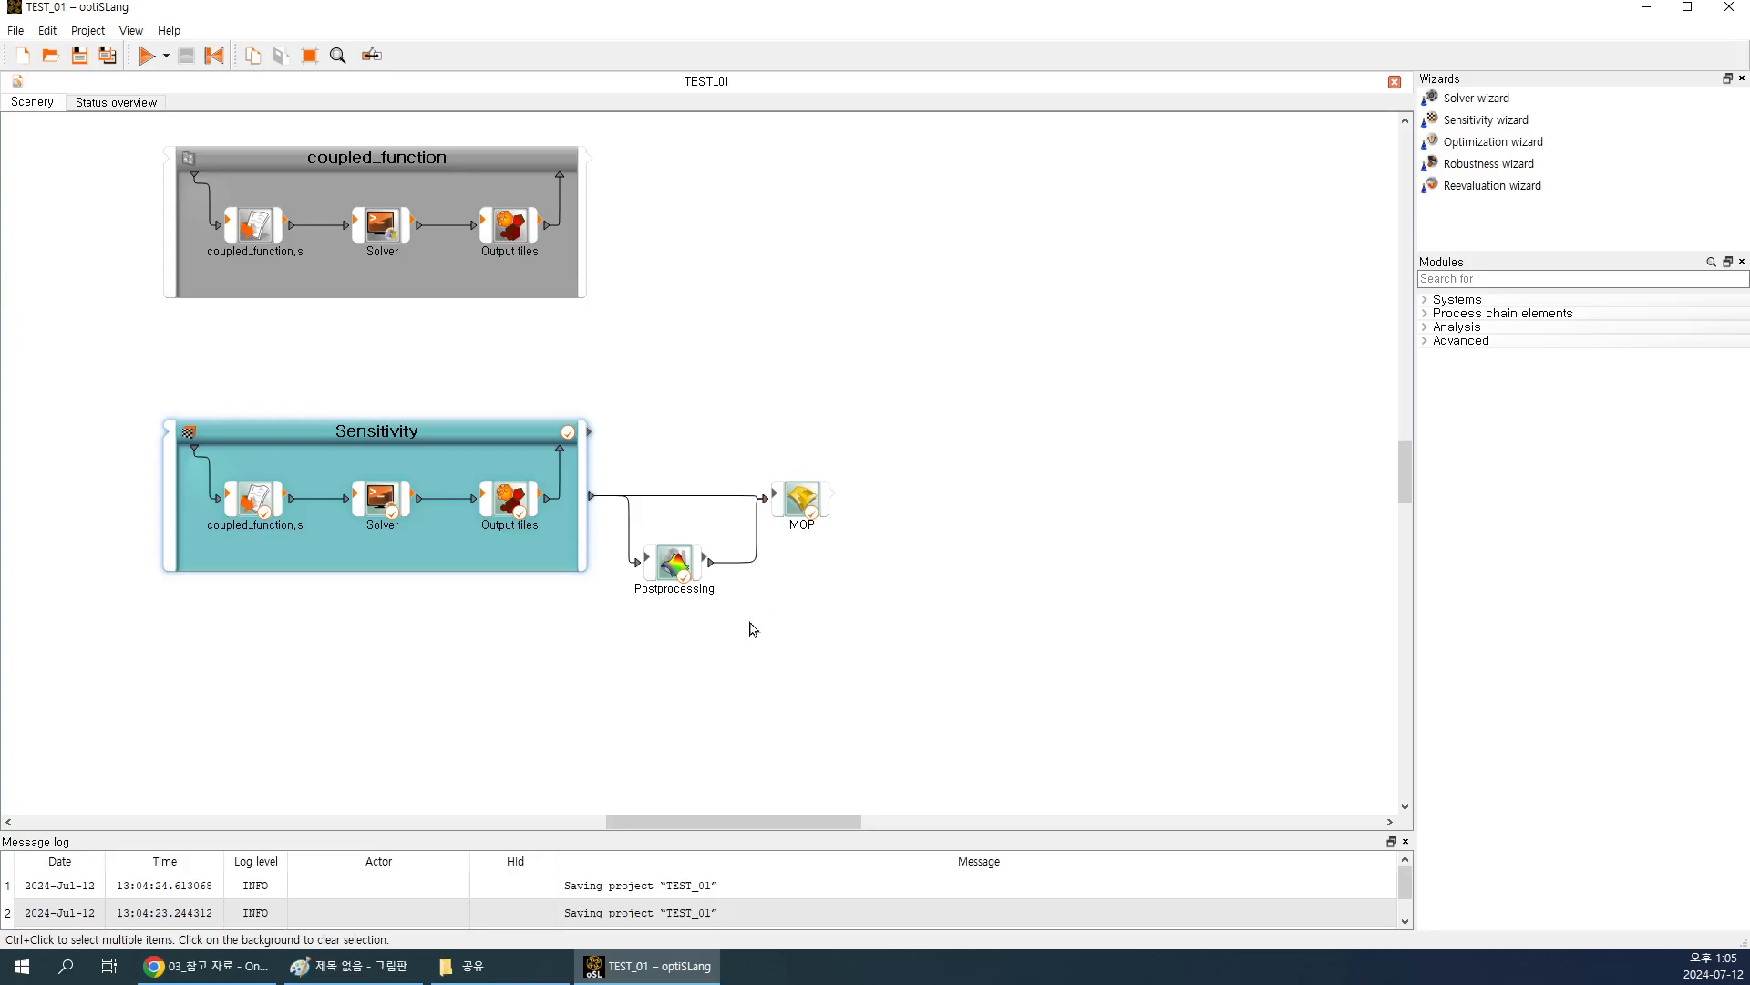
pyautogui.click(728, 367)
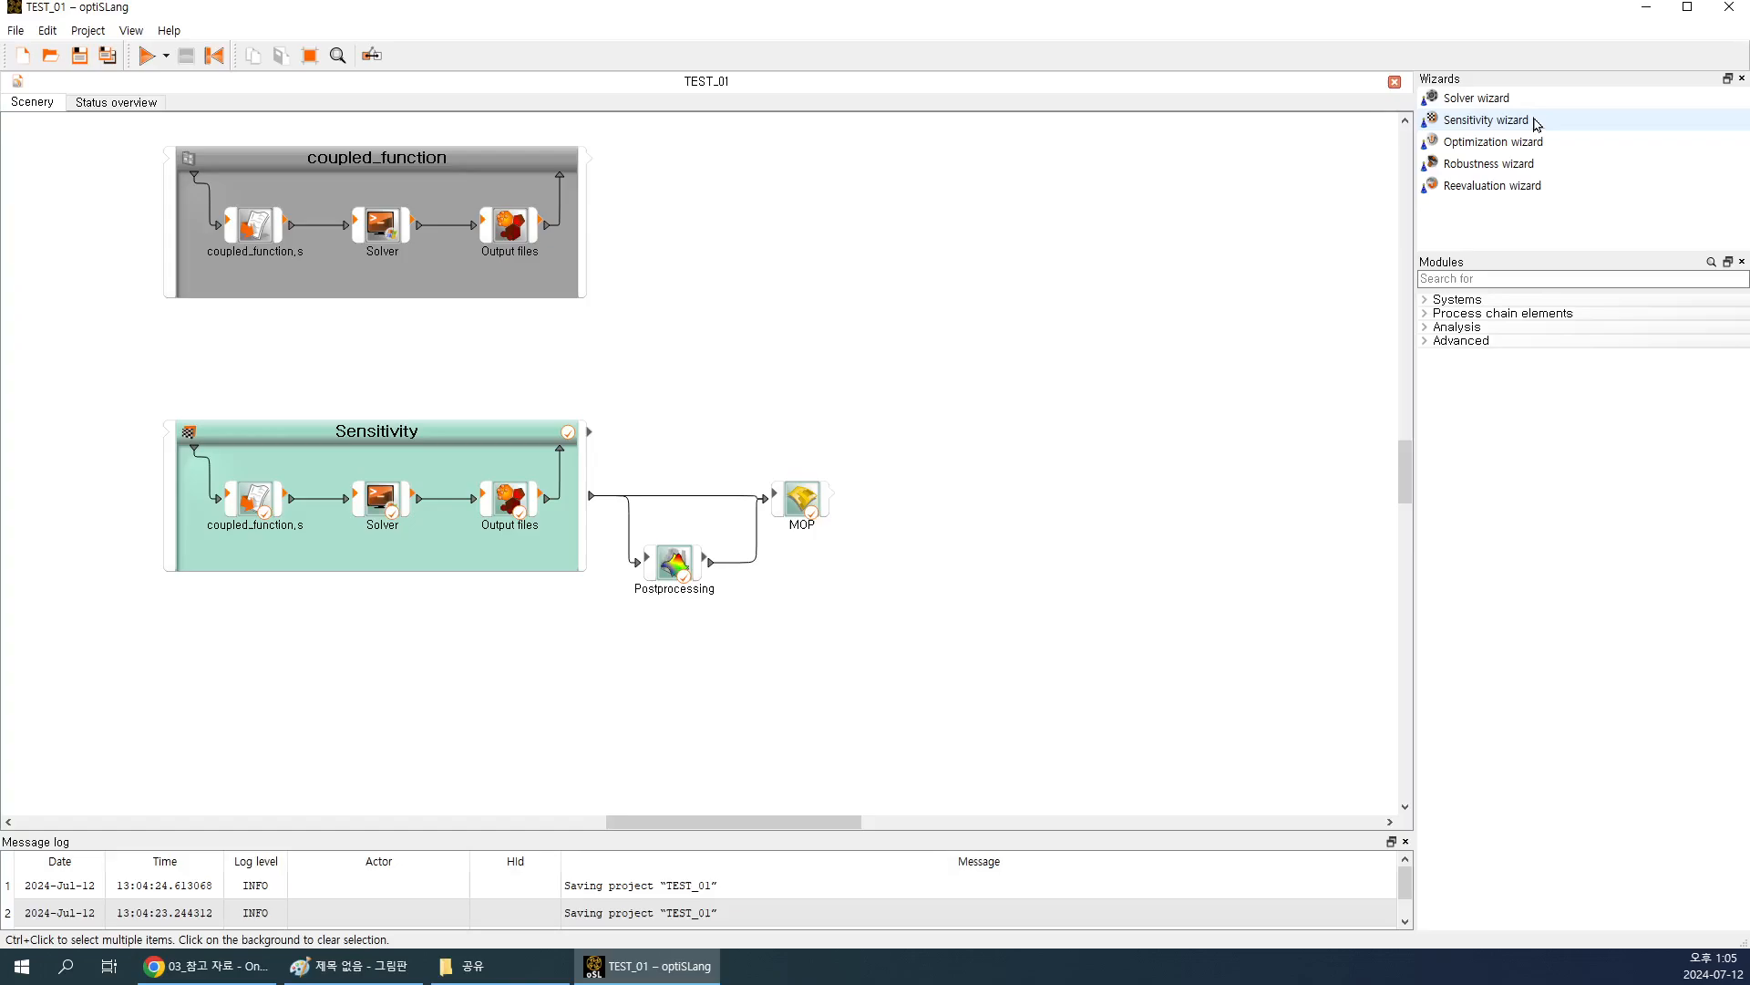
# Apply the Sensitivity wizard to the coupled_function system, keeping the parameters X1 to X5 as they are and defining no criteria.
pyautogui.moveTo(1535, 124); pyautogui.dragTo(533, 309)
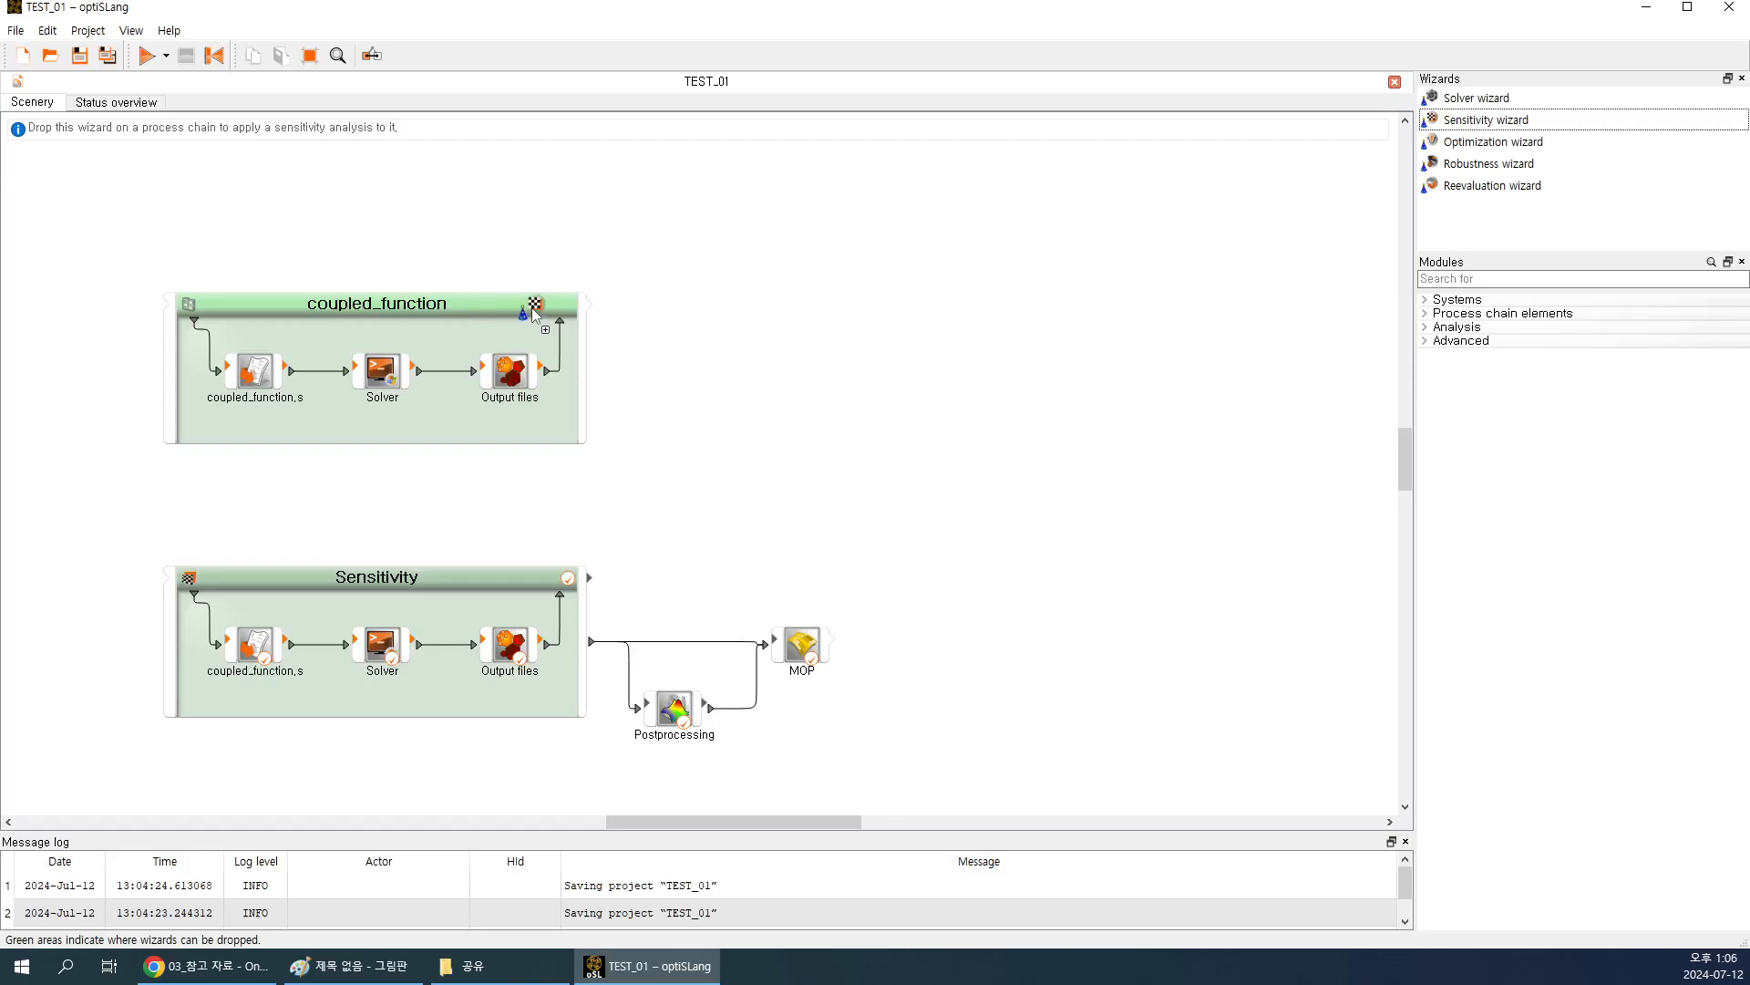
pyautogui.moveTo(532, 308); pyautogui.dragTo(534, 309)
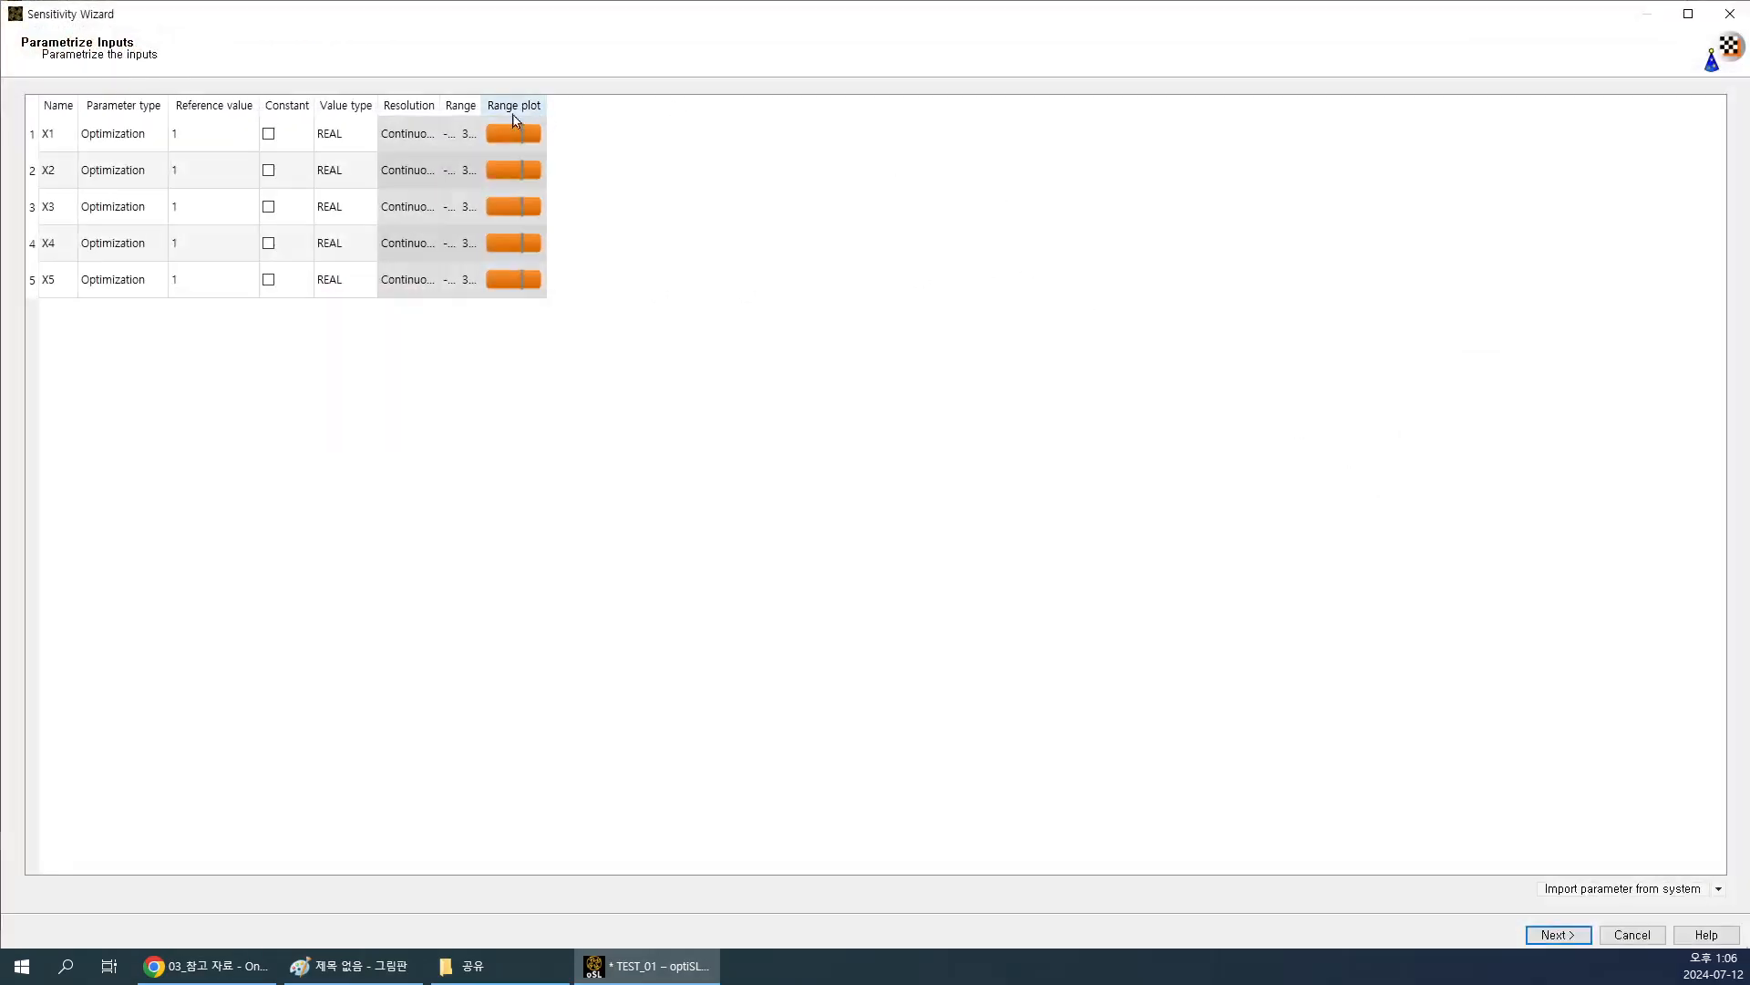
pyautogui.click(1557, 935)
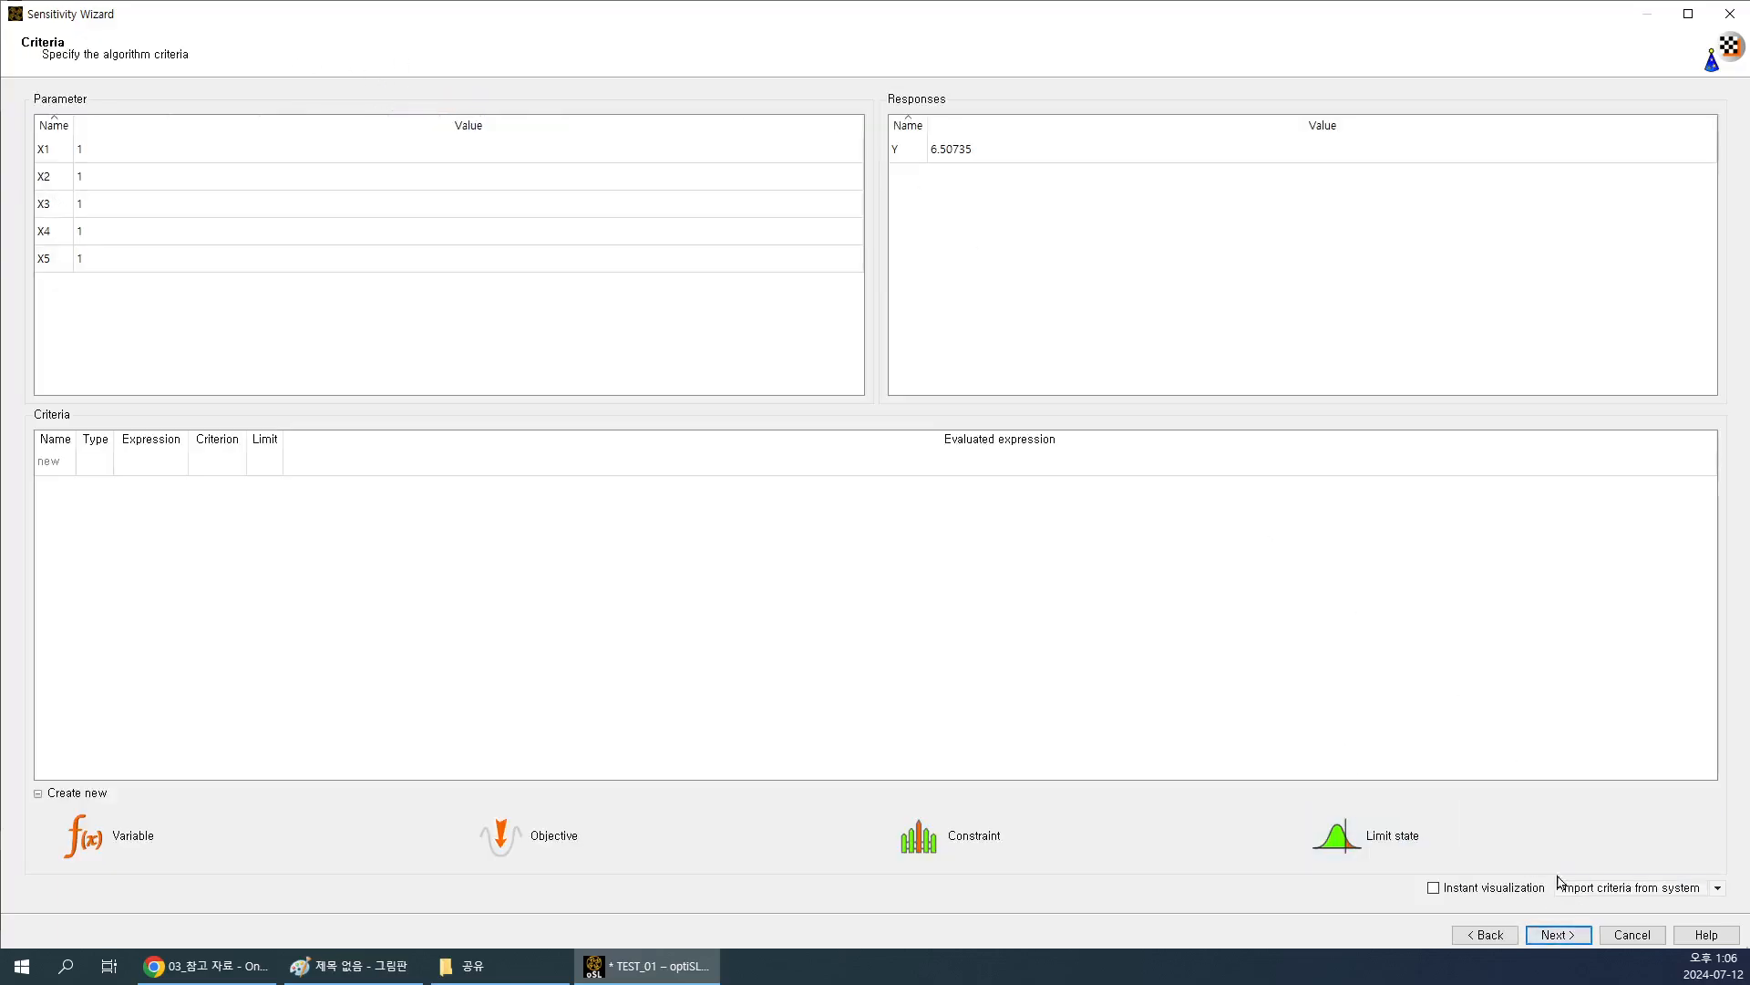
pyautogui.click(1578, 937)
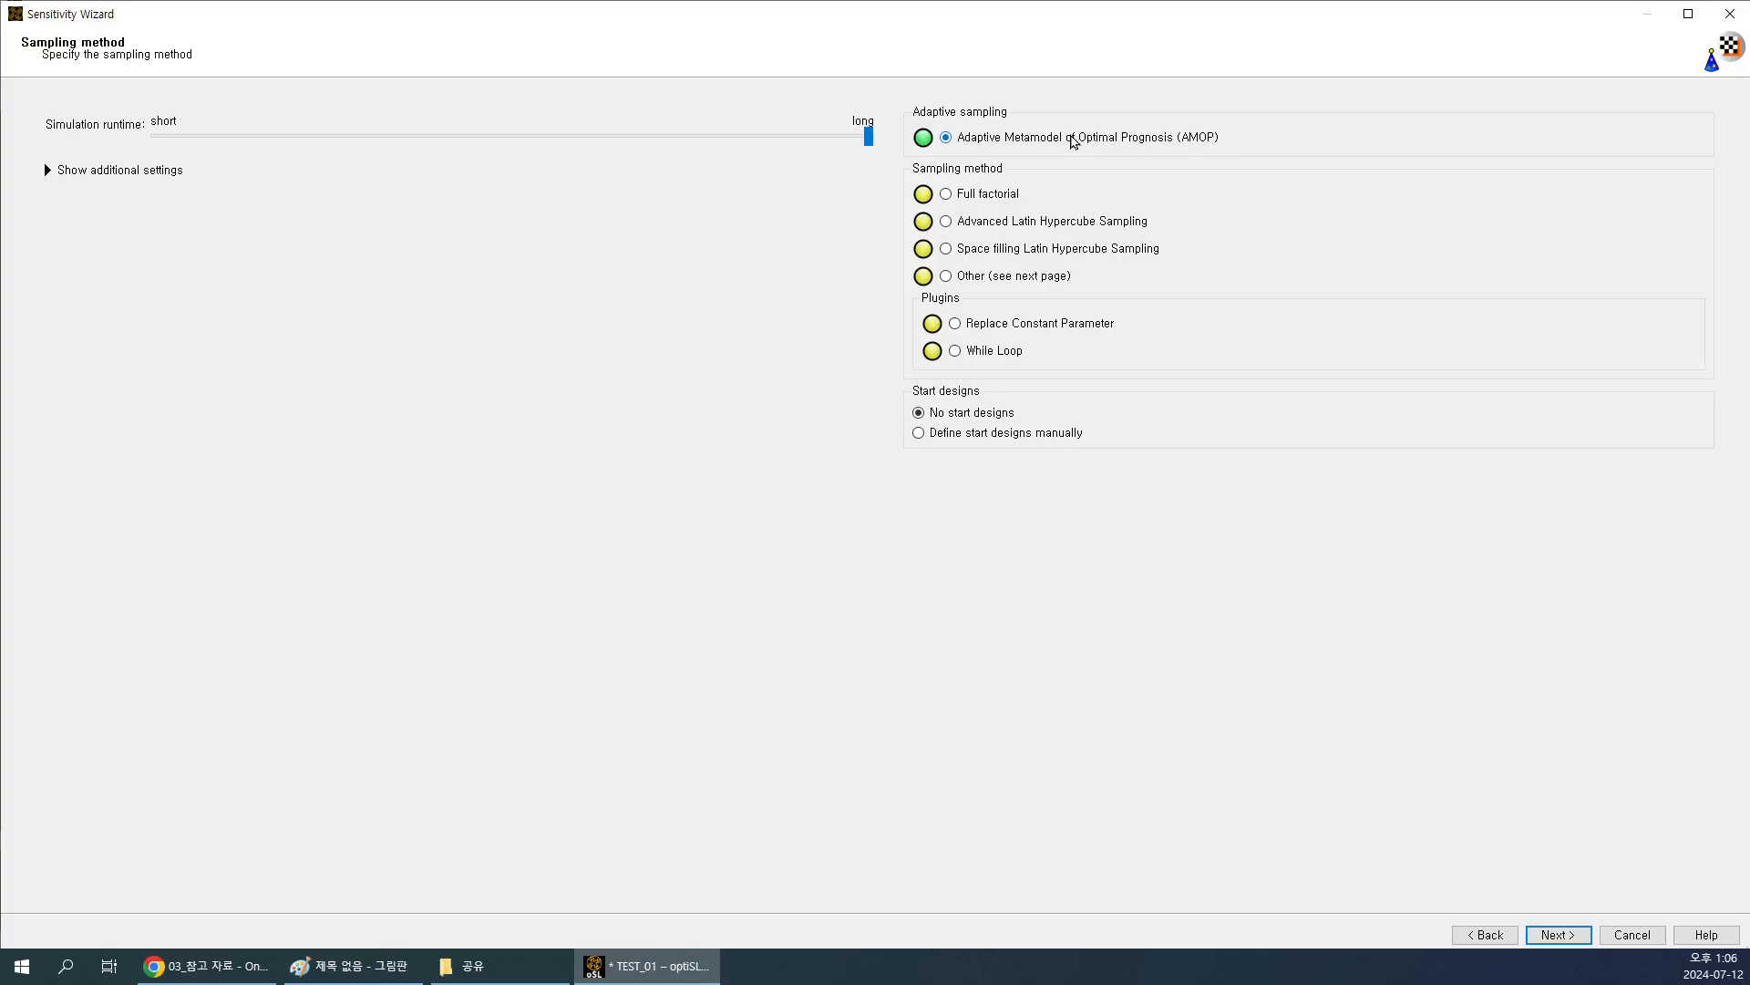
# Show the additional sampling settings and try several simulation runtimes between short and long, ending near long.
pyautogui.click(50, 171)
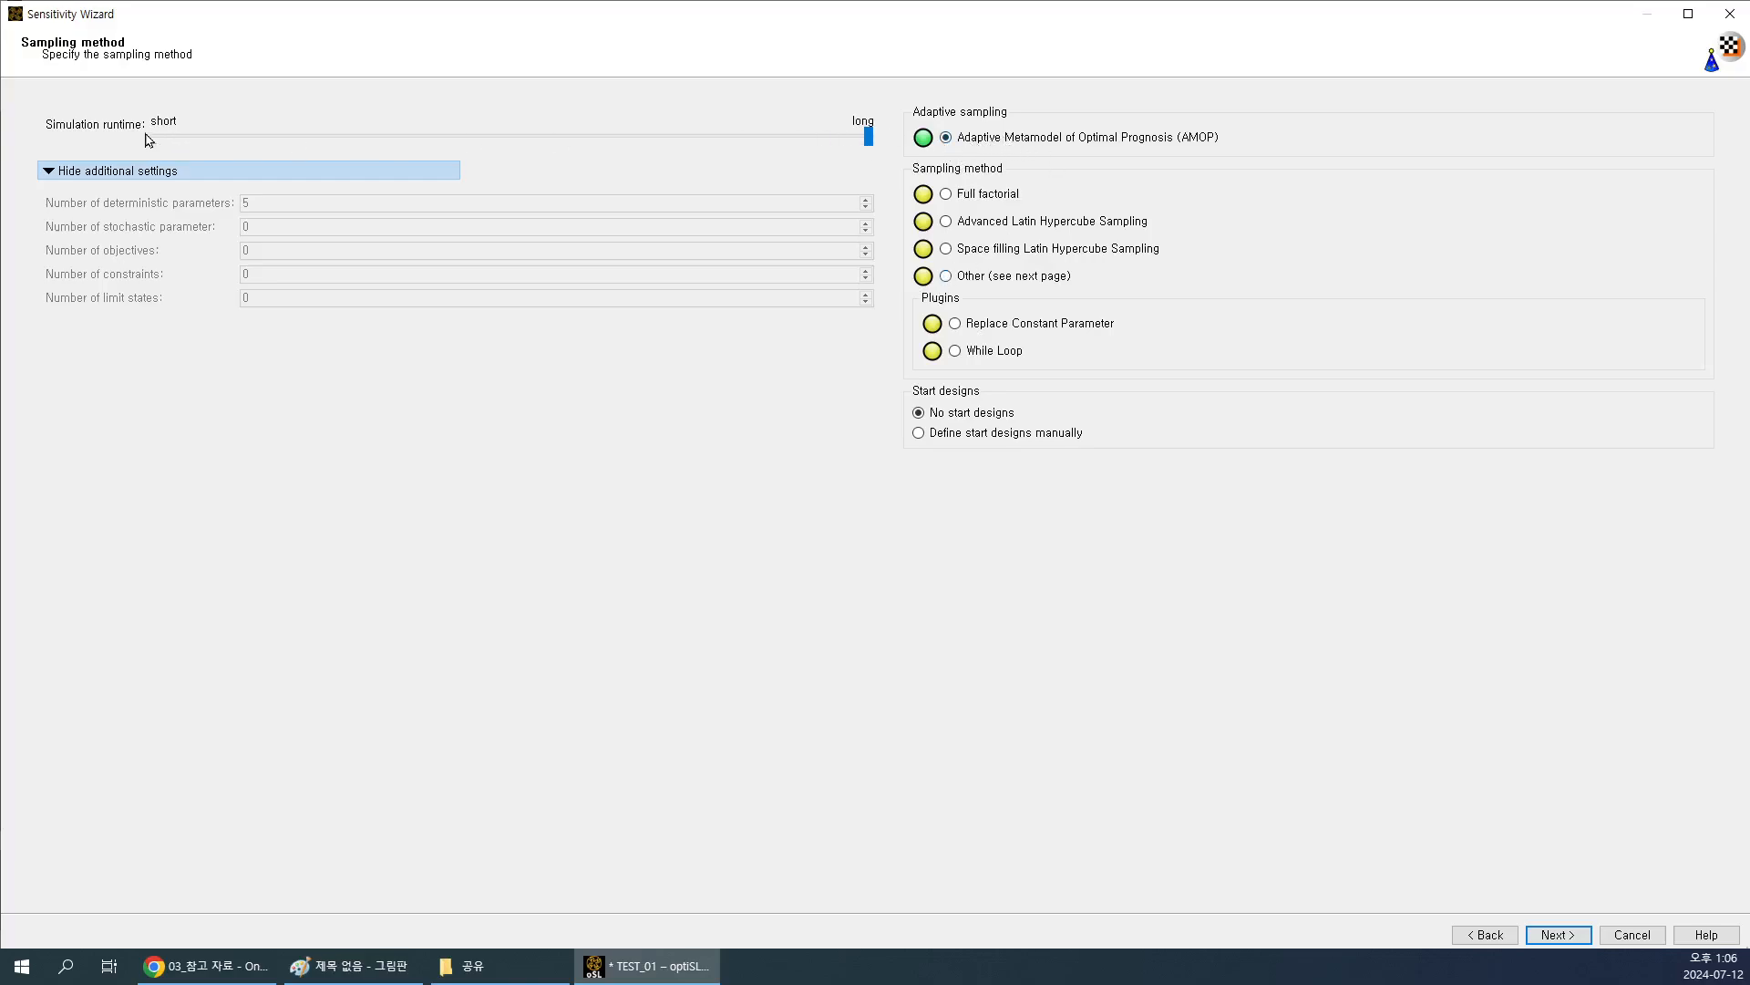
pyautogui.click(273, 137)
pyautogui.click(743, 141)
pyautogui.click(499, 133)
pyautogui.click(824, 140)
pyautogui.click(330, 139)
pyautogui.click(832, 140)
# Finish the wizard with Adaptive Metamodel of Optimal Prognosis (AMOP) sampling, no start designs and the default postprocessing options.
pyautogui.click(1558, 935)
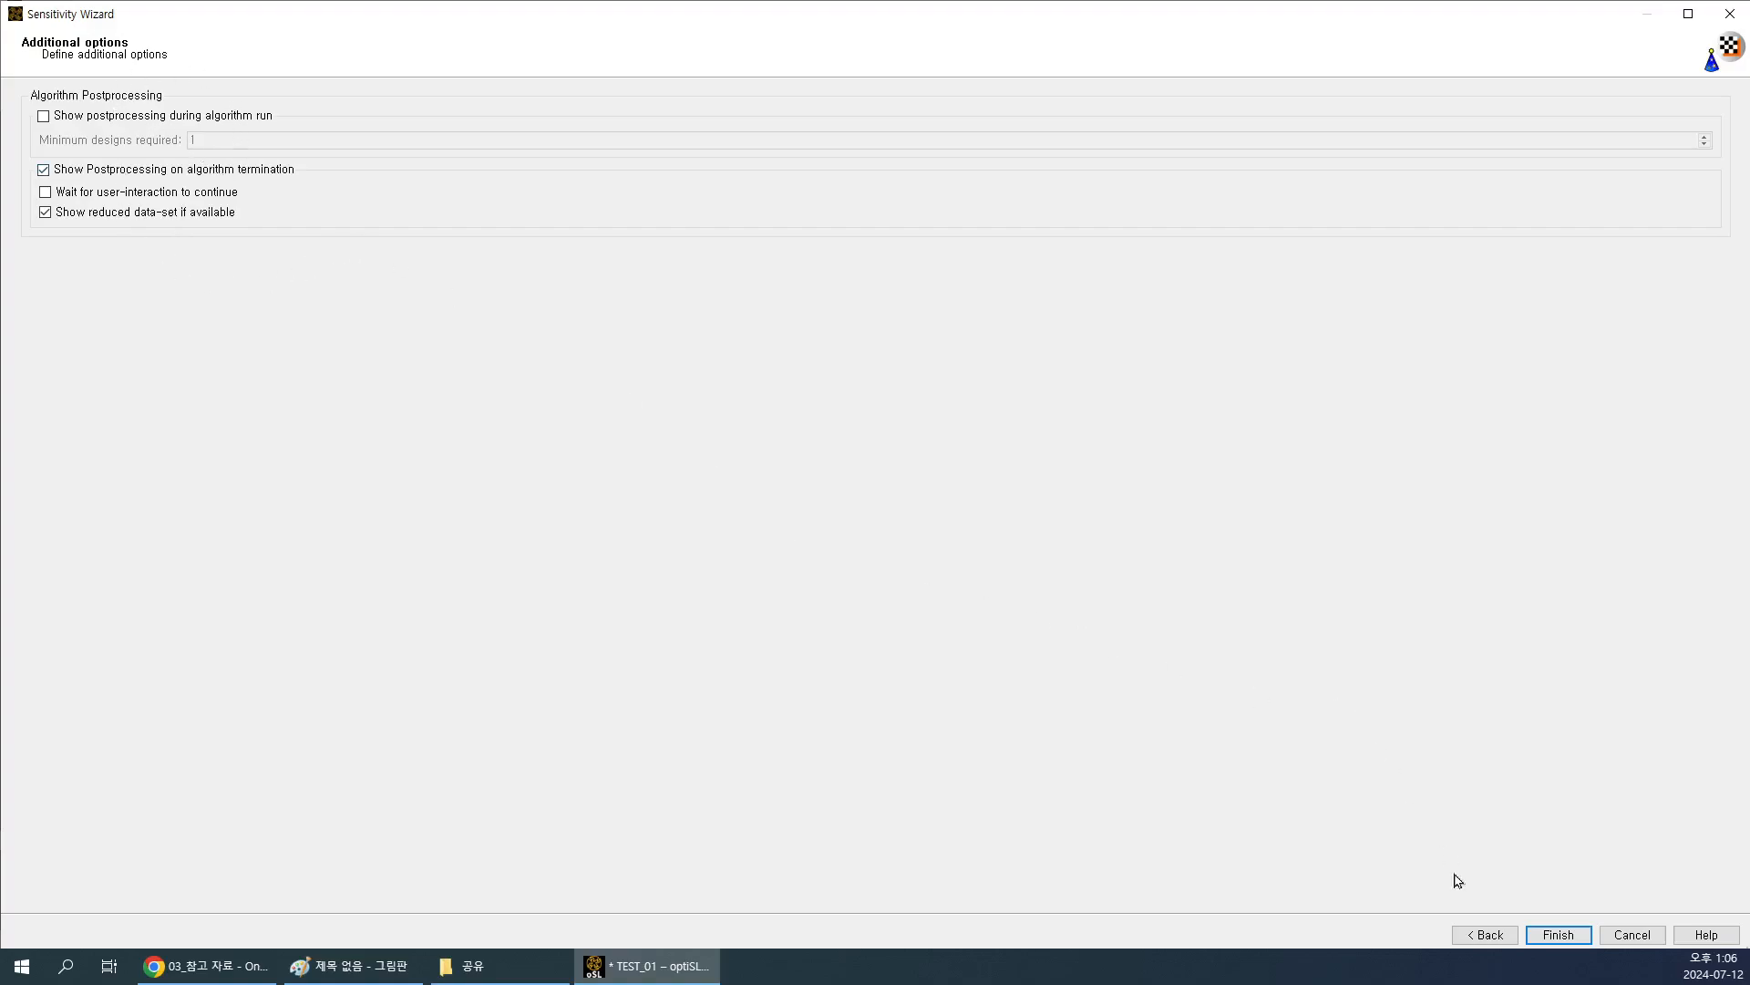
pyautogui.click(1568, 936)
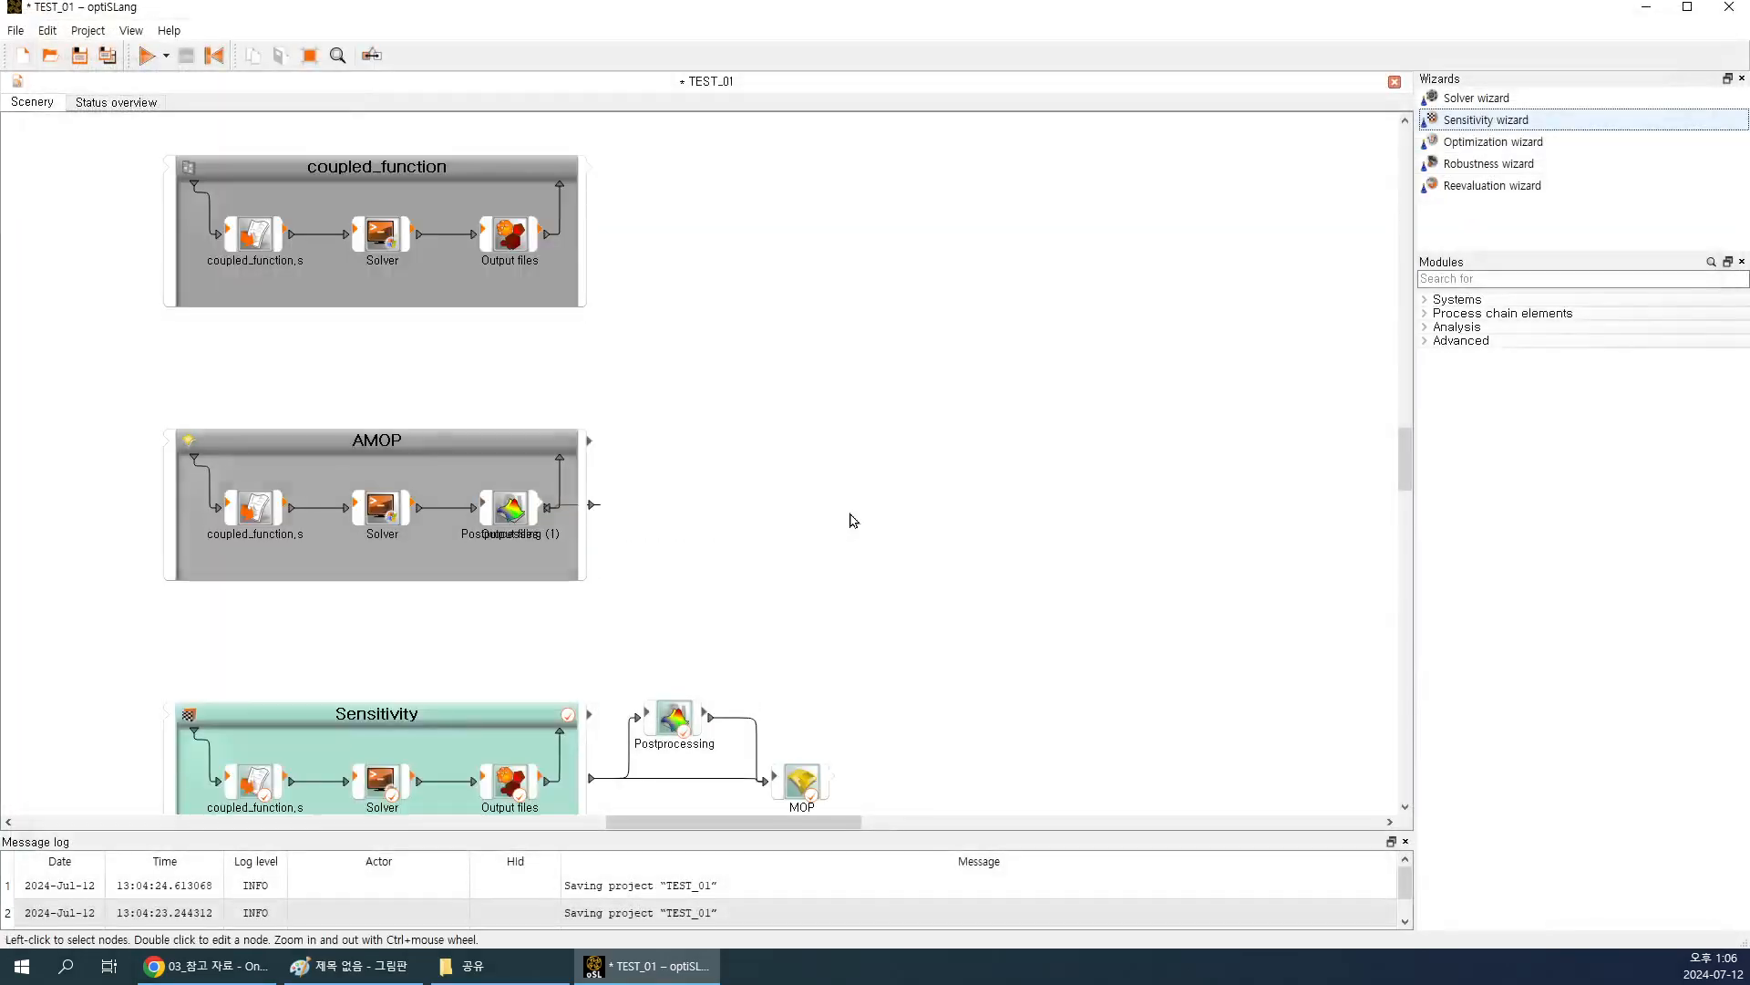
pyautogui.click(311, 57)
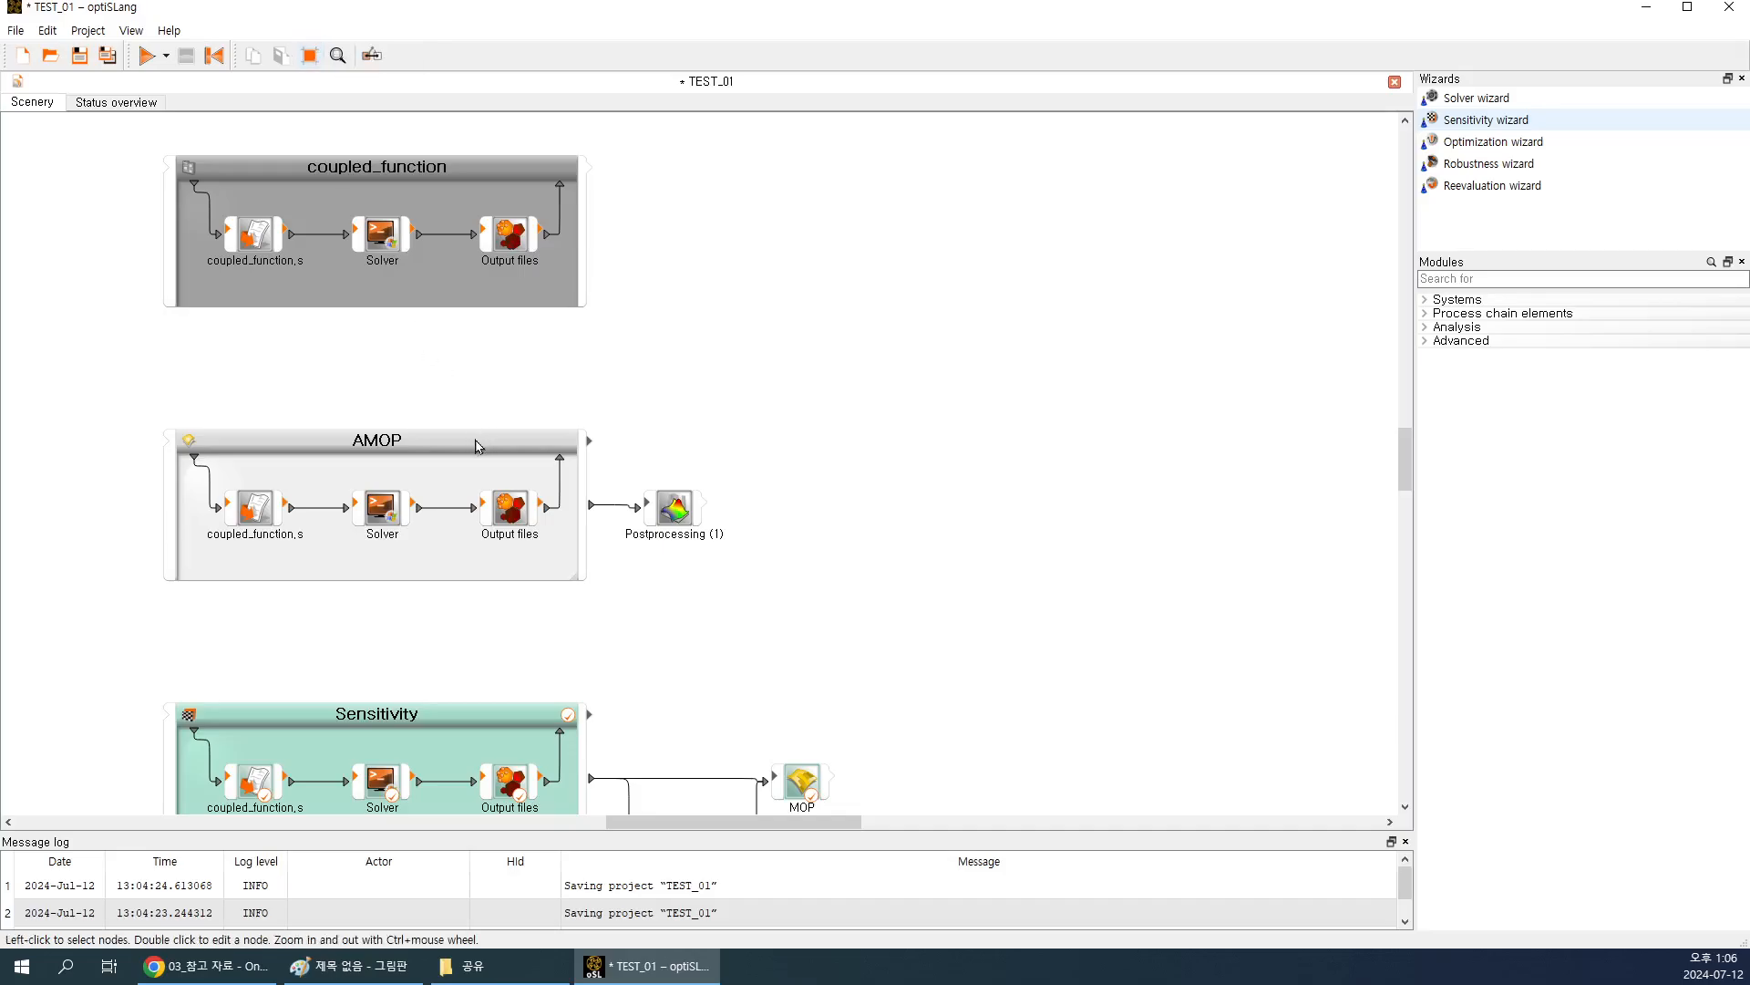
# Compare the AMOP system and its postprocessing node with the Sensitivity system and its separate MOP and Postprocessing nodes.
pyautogui.click(475, 445)
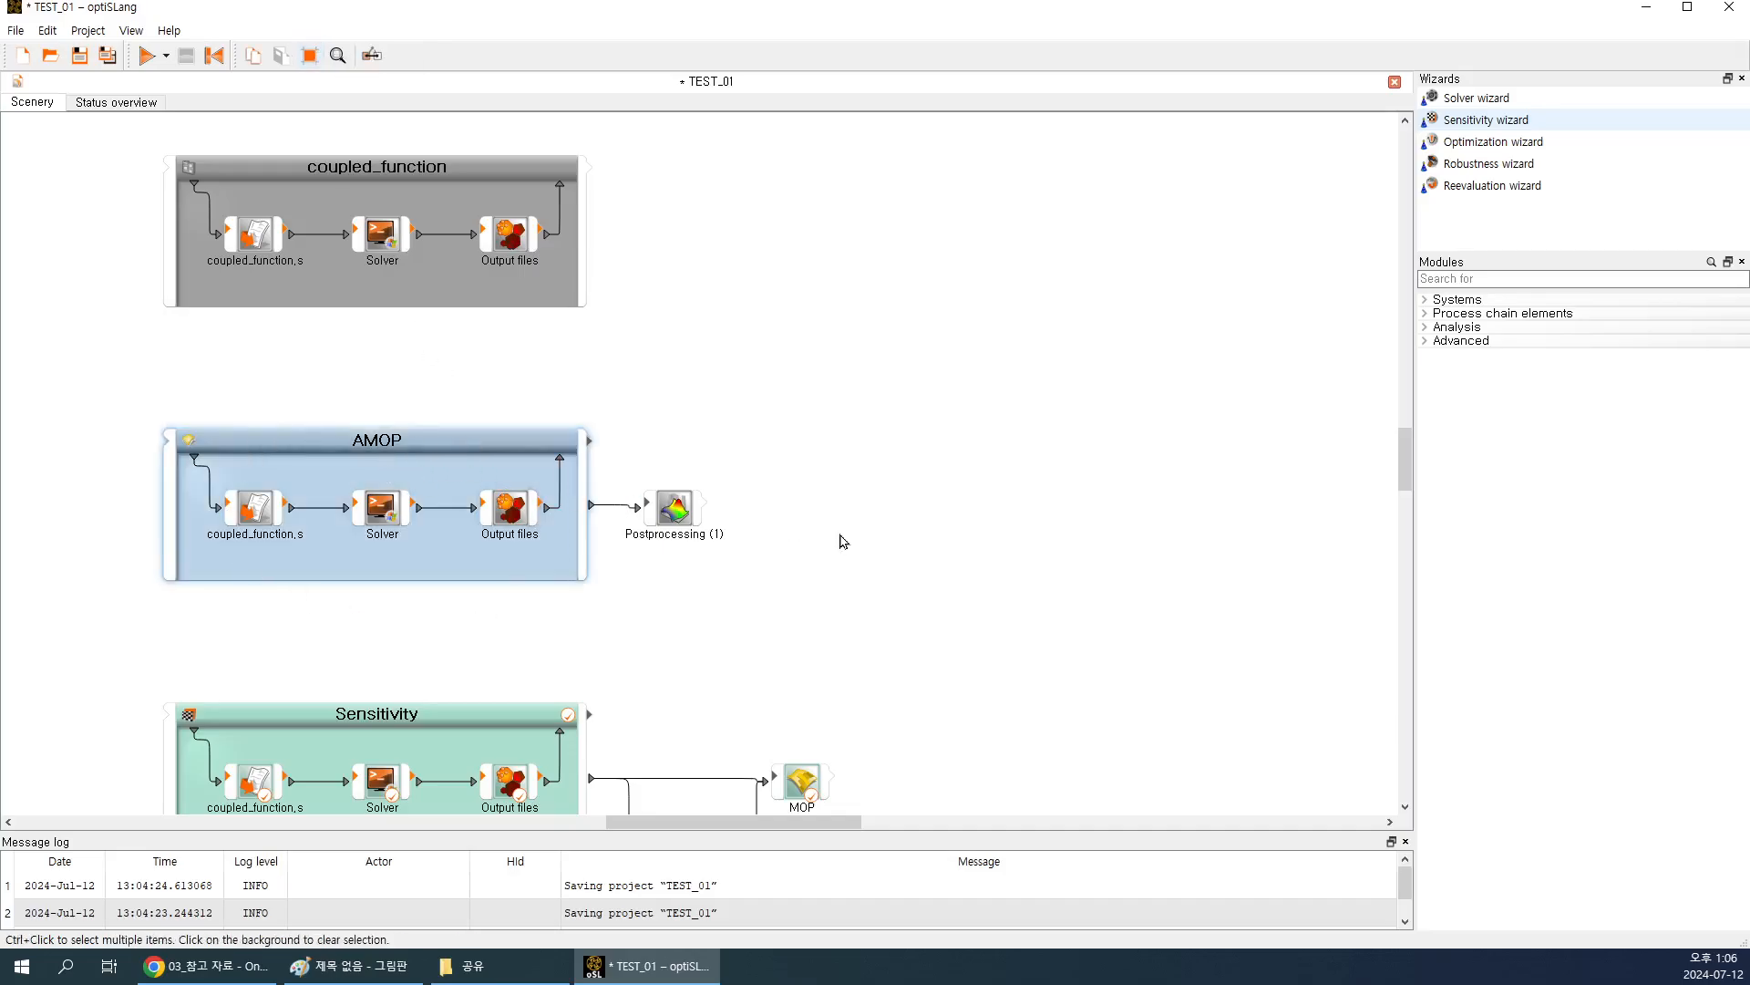
pyautogui.scroll(-2, 840, 541)
pyautogui.click(667, 337)
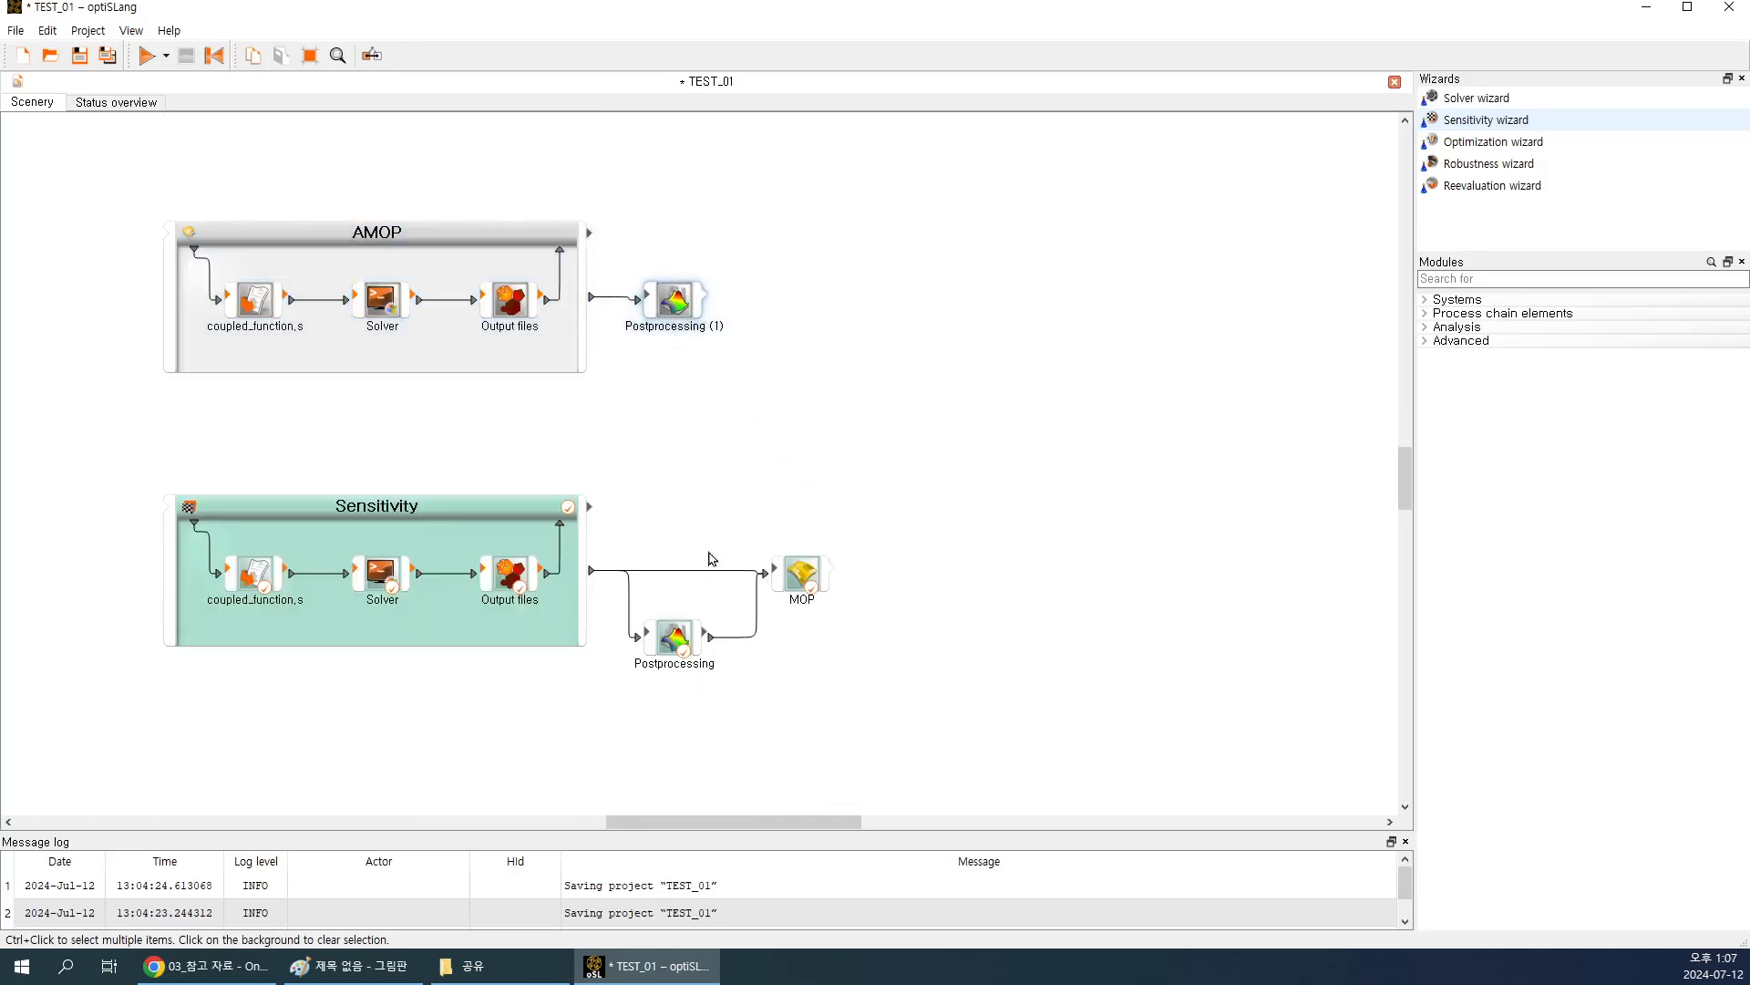
pyautogui.click(475, 517)
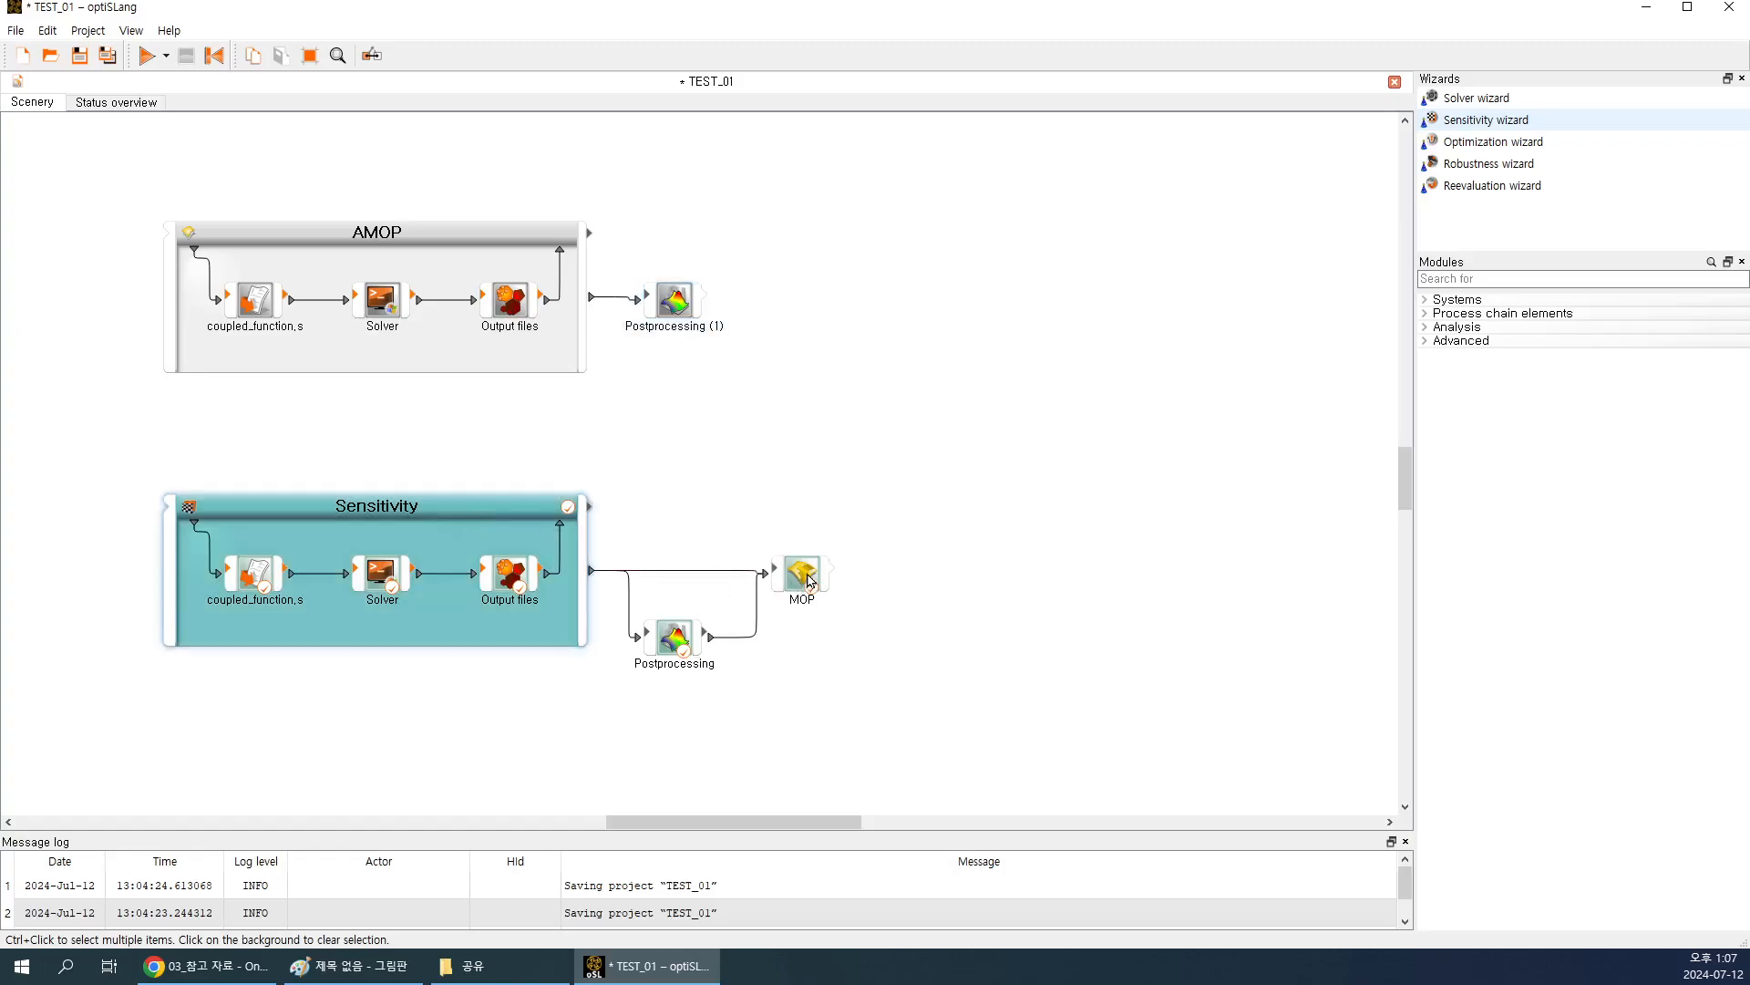
pyautogui.click(811, 580)
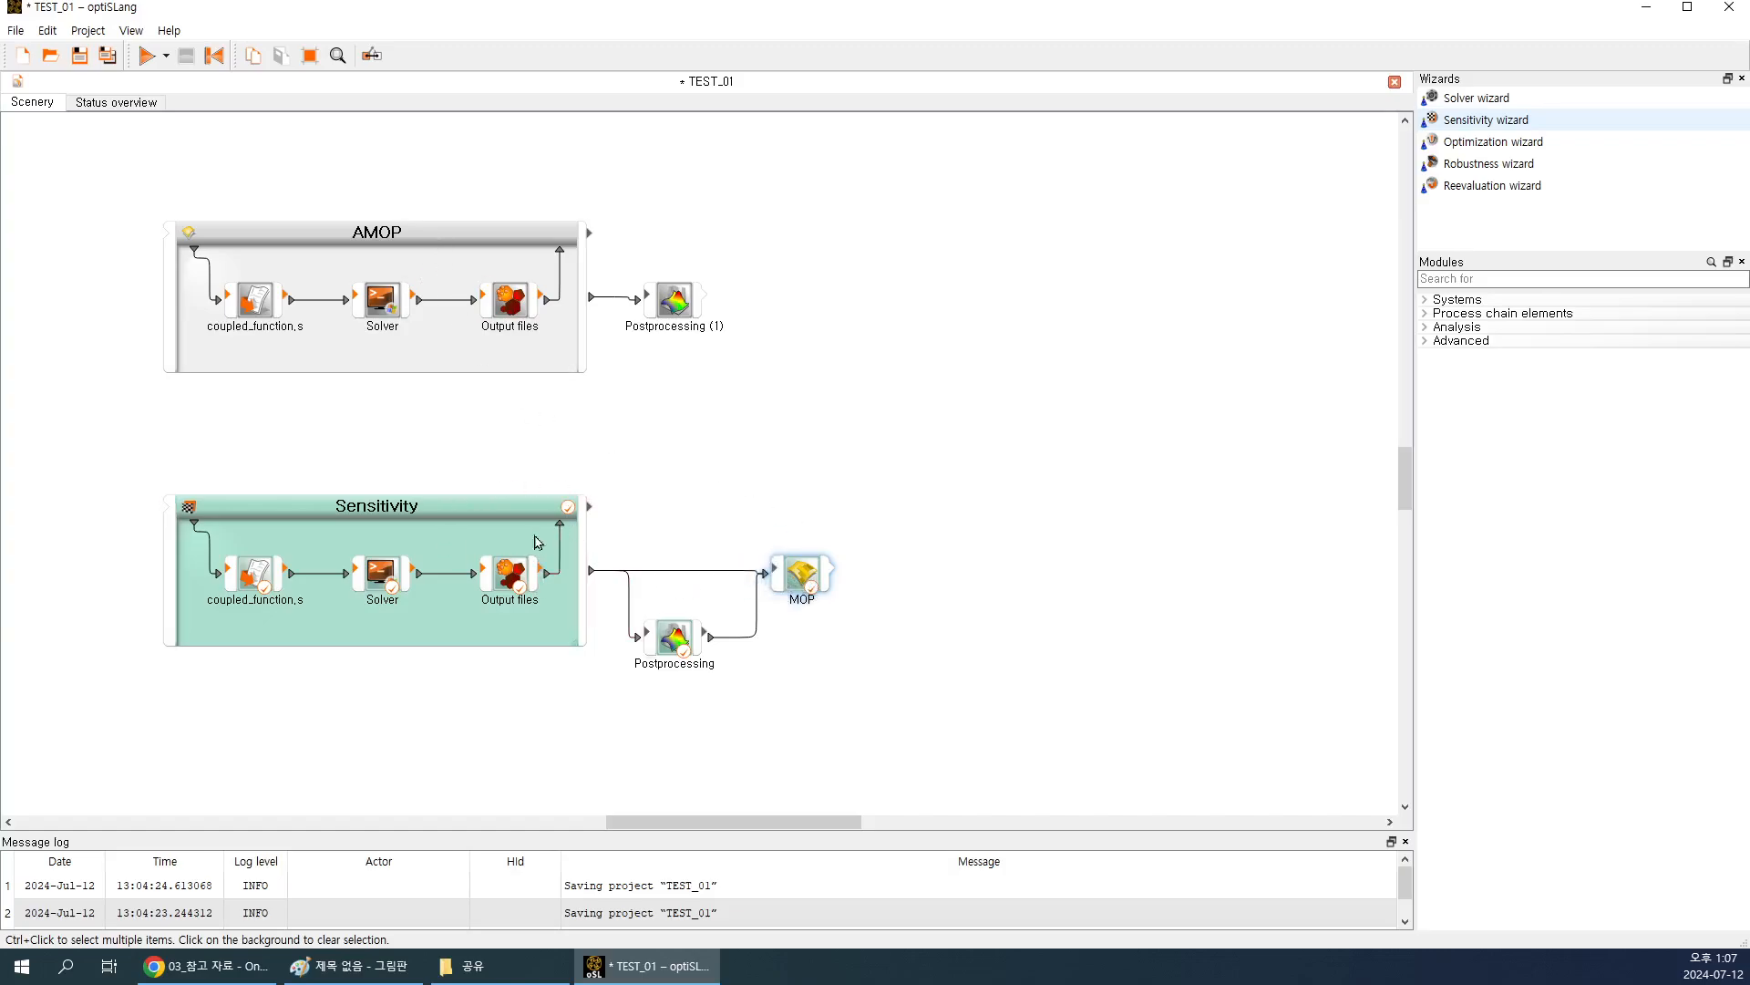
pyautogui.click(514, 513)
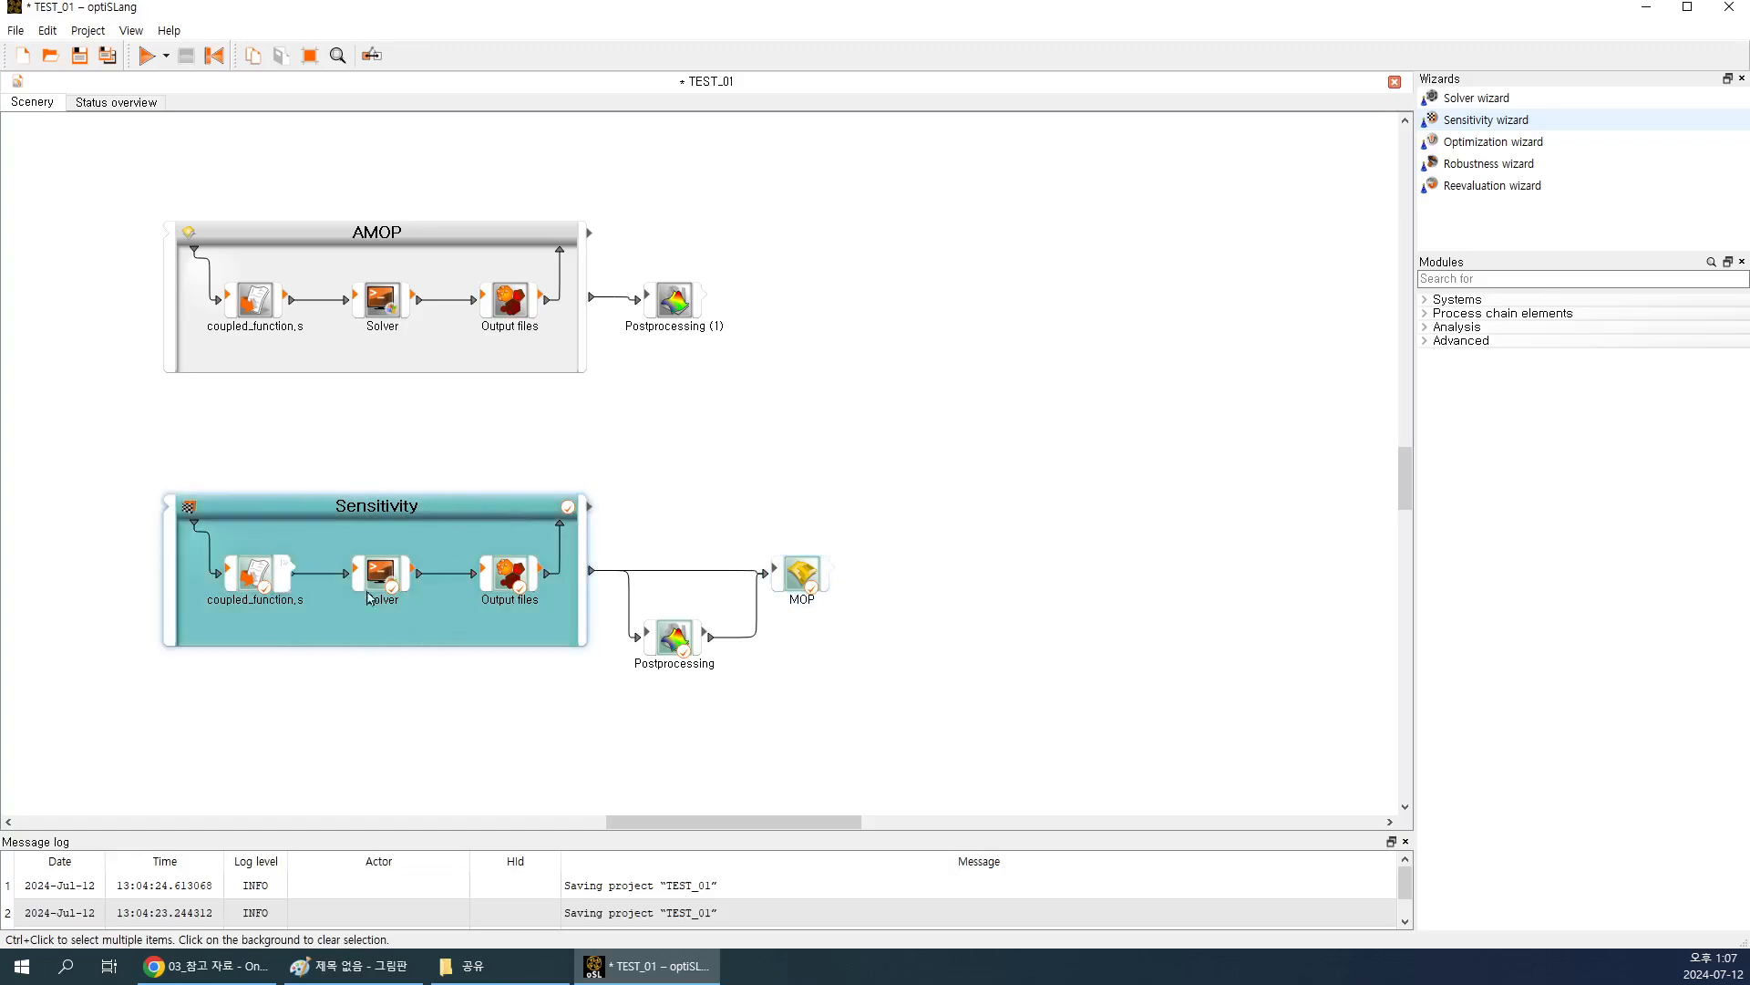
pyautogui.click(805, 581)
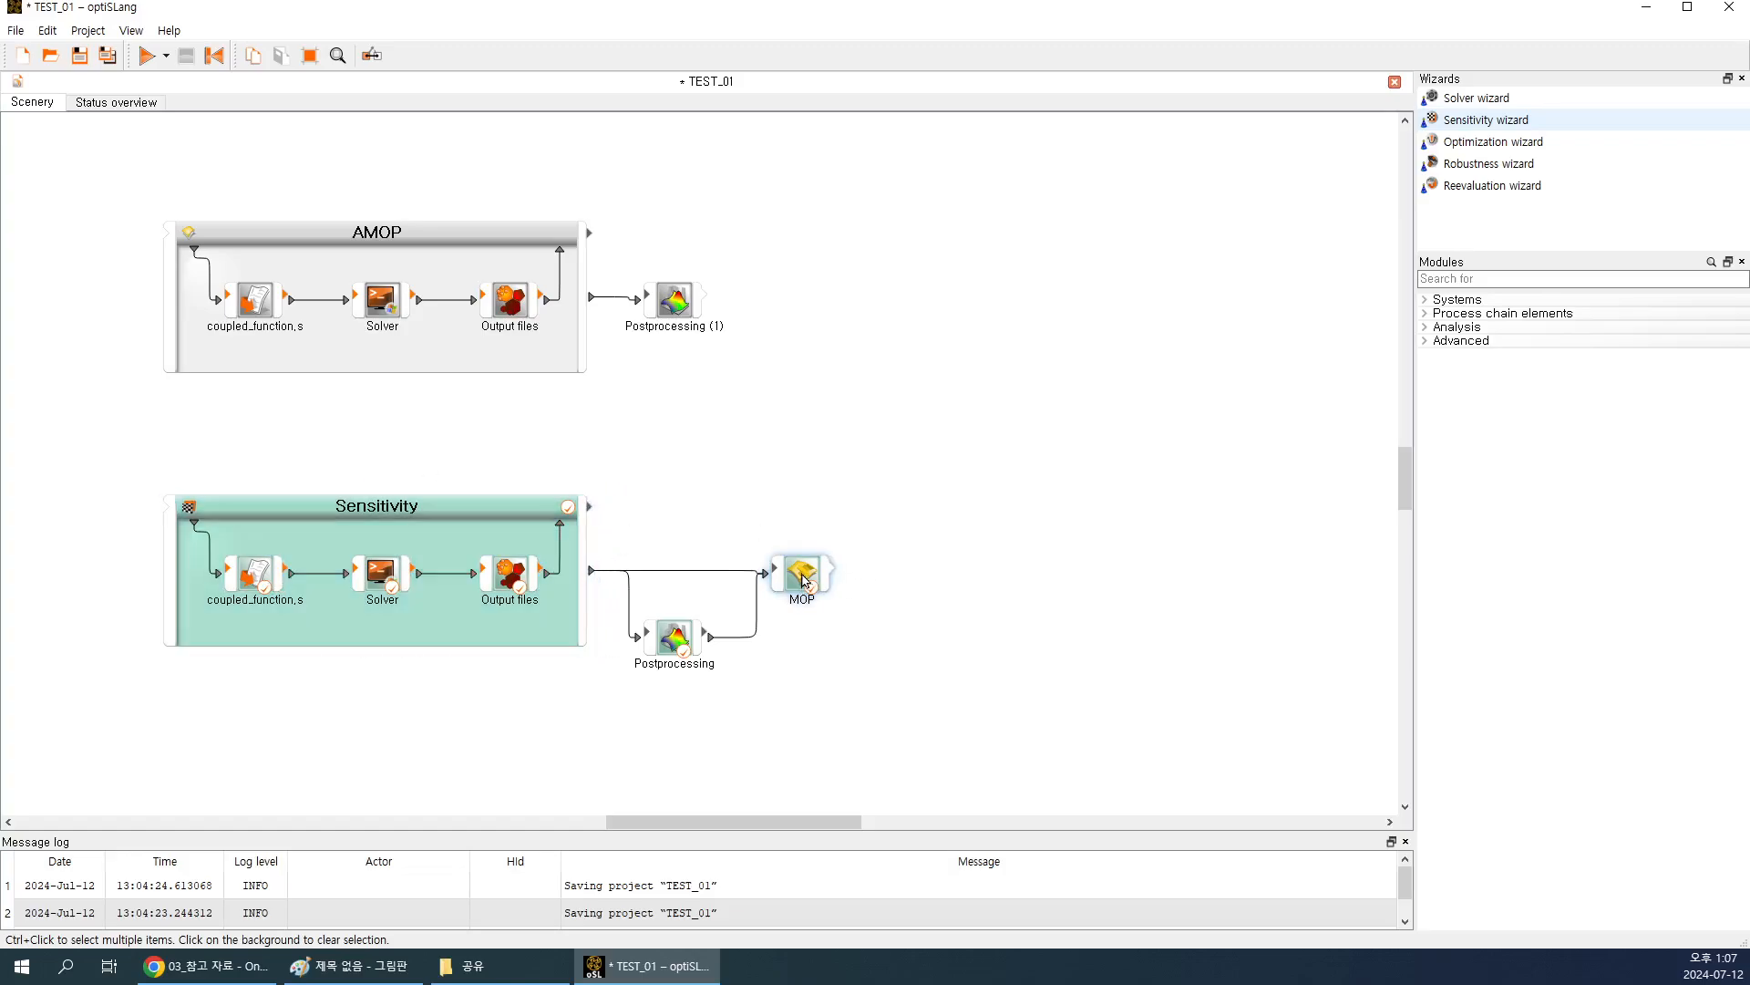
pyautogui.click(682, 642)
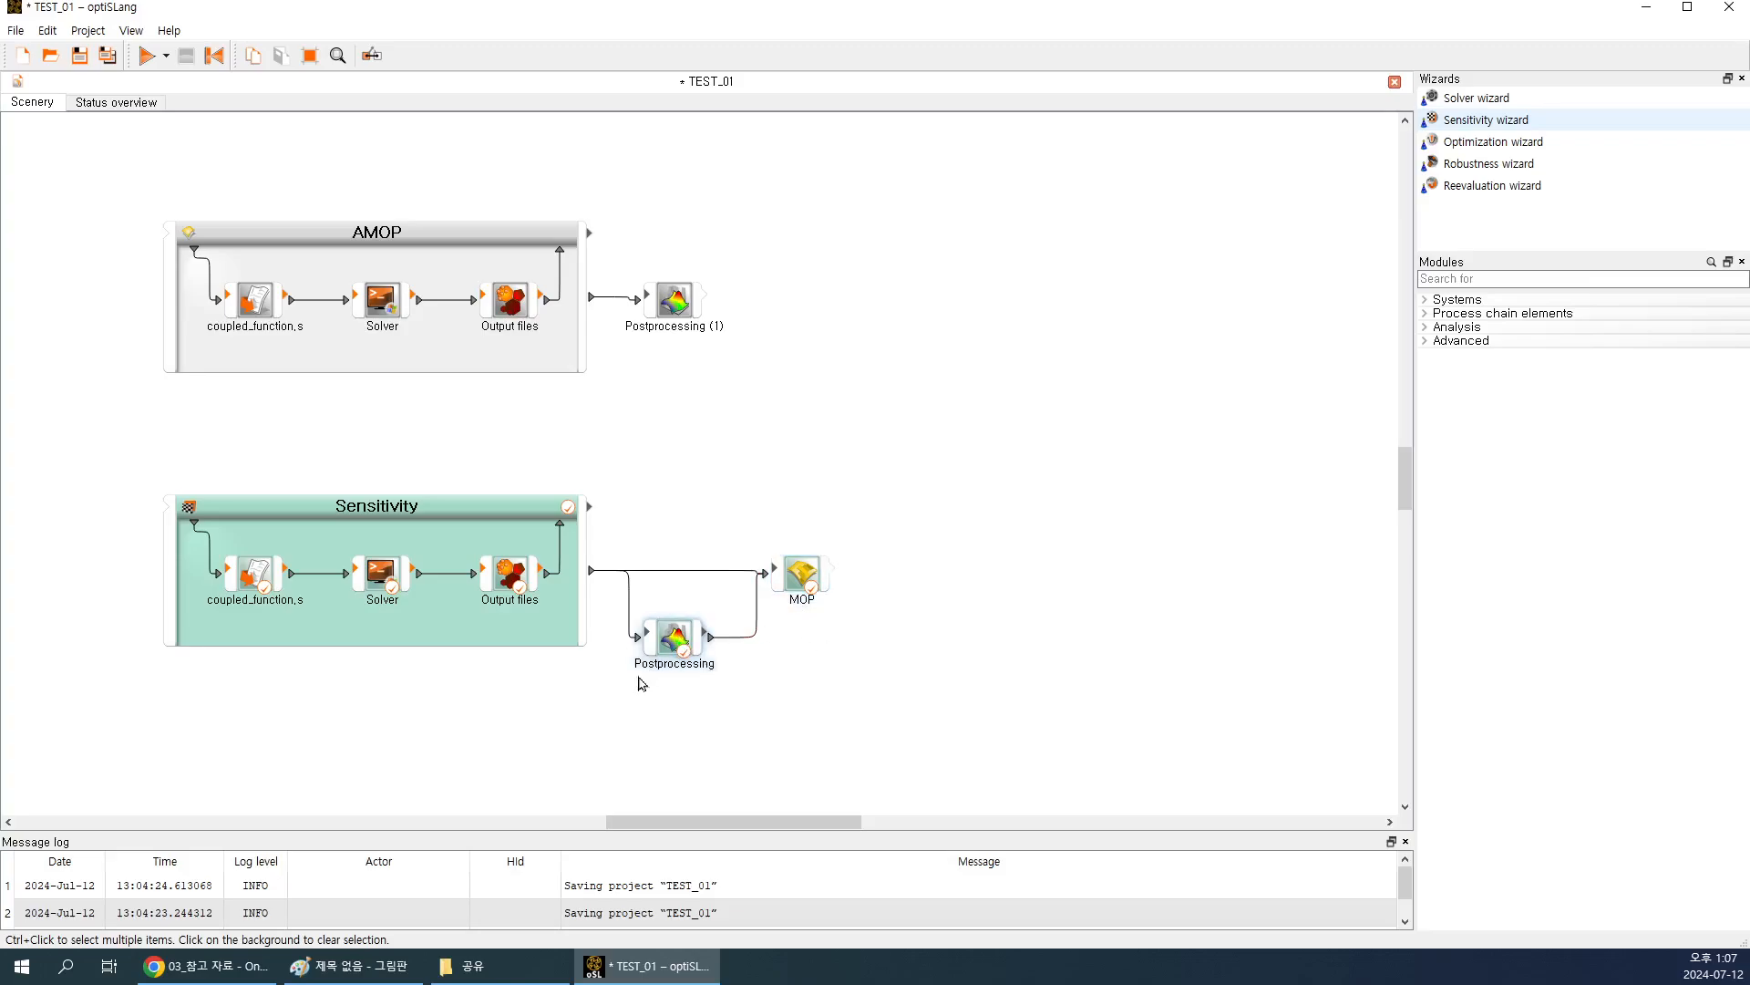
pyautogui.click(377, 233)
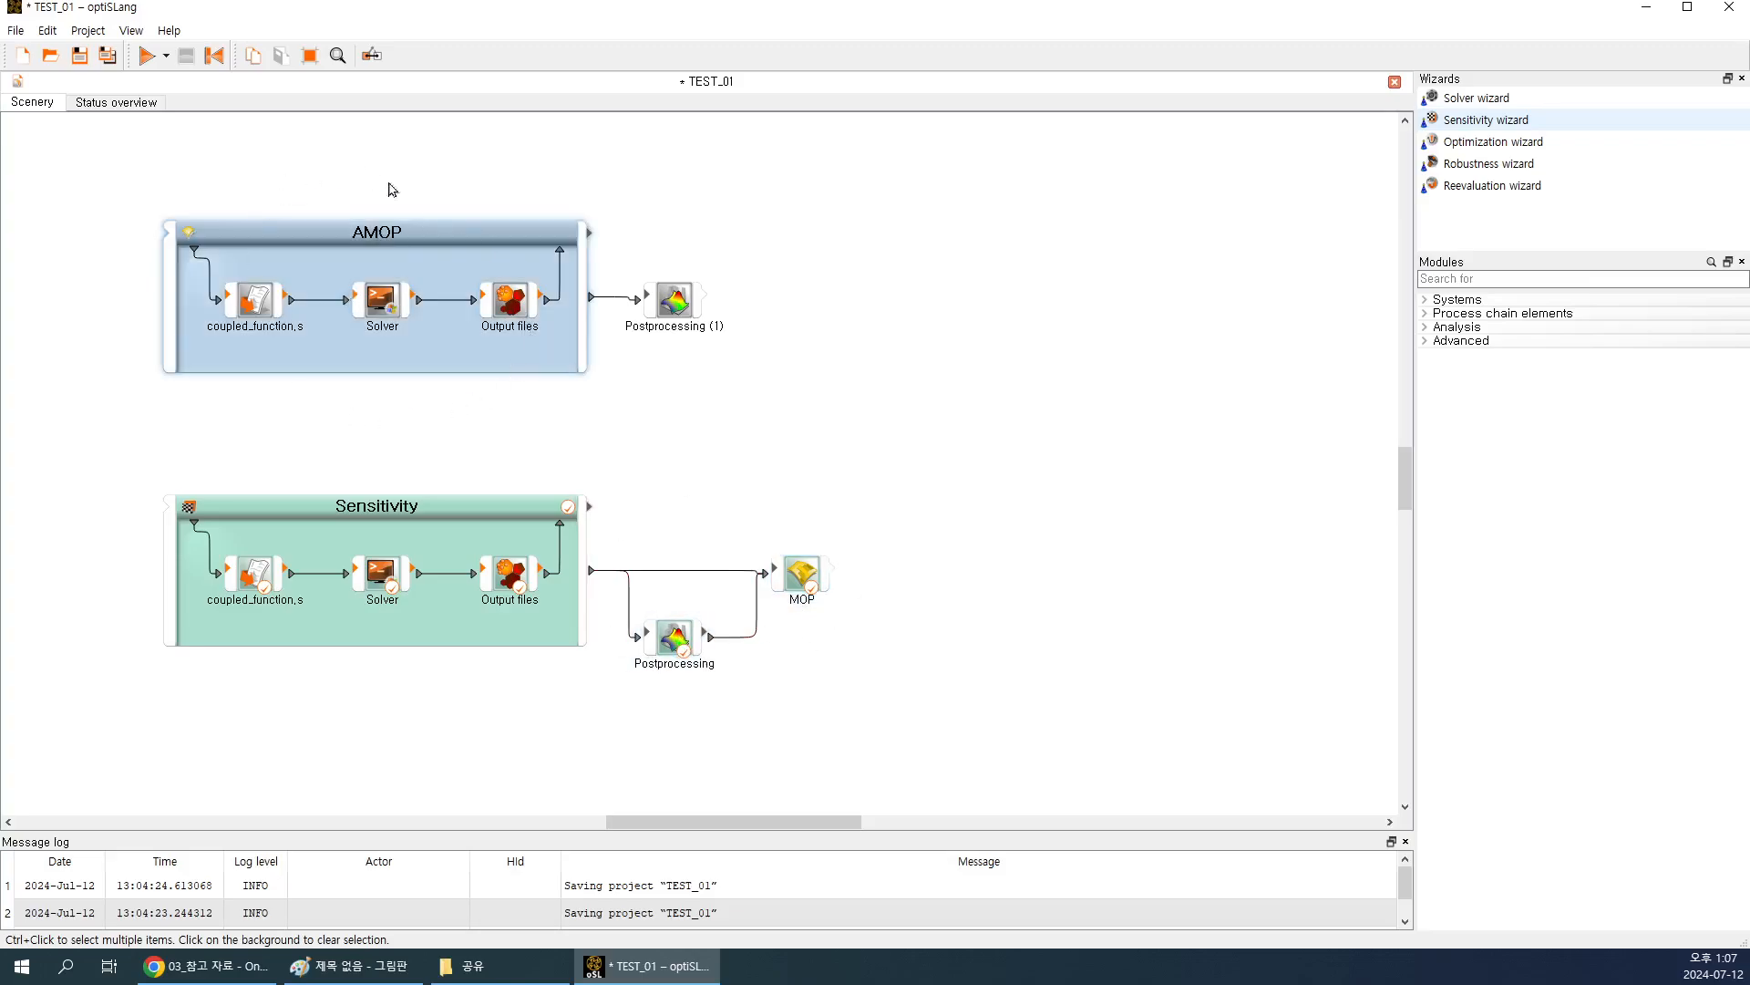
pyautogui.click(444, 501)
pyautogui.click(792, 580)
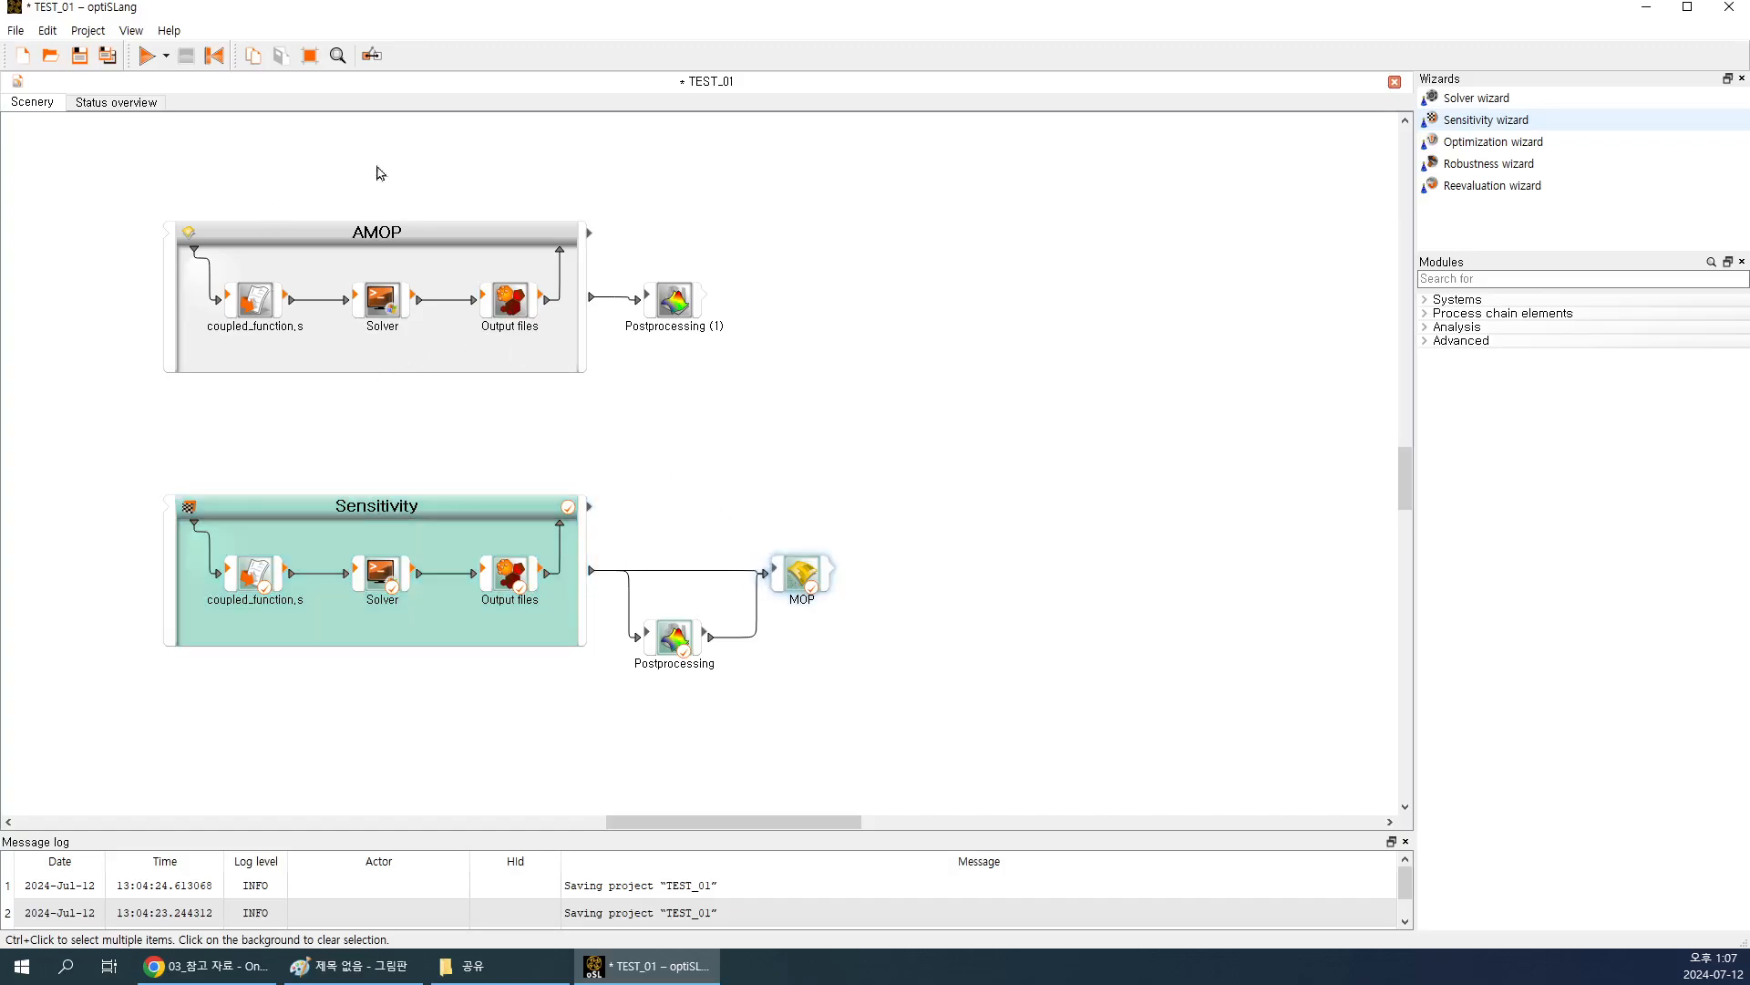
pyautogui.click(677, 297)
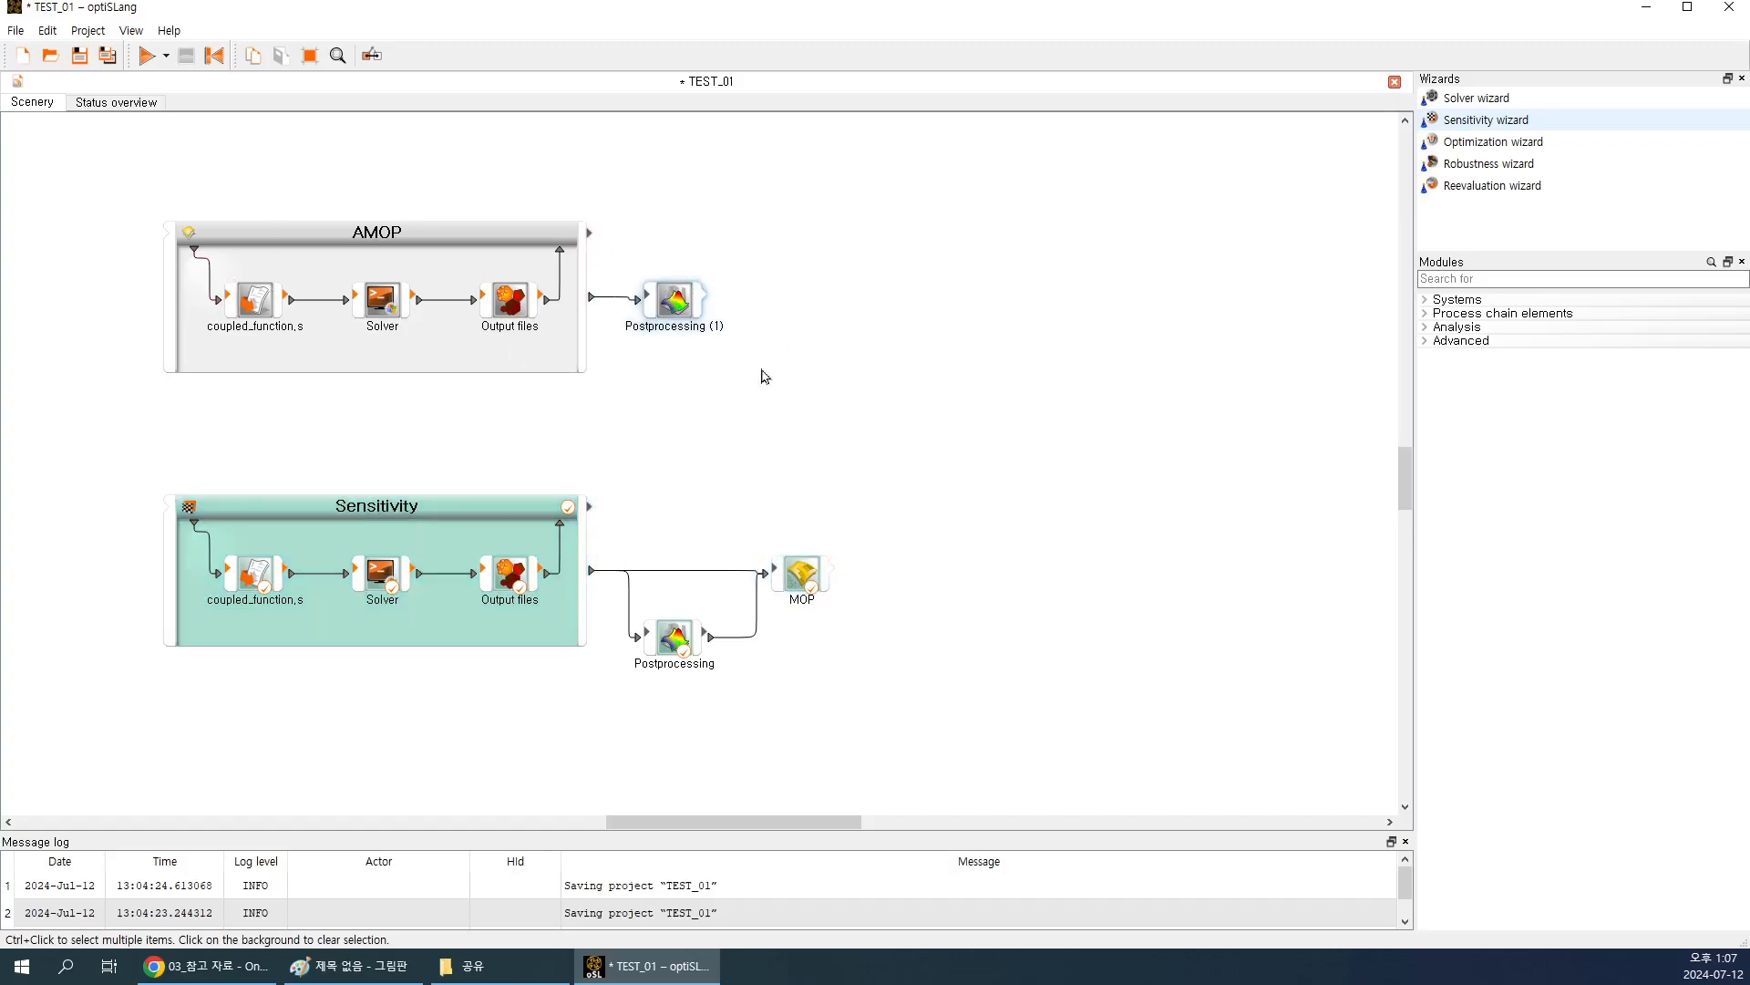
# Open the AMOP system's settings and review the X1 to X5 parameter ranges, the start designs and the criteria.
pyautogui.click(422, 252)
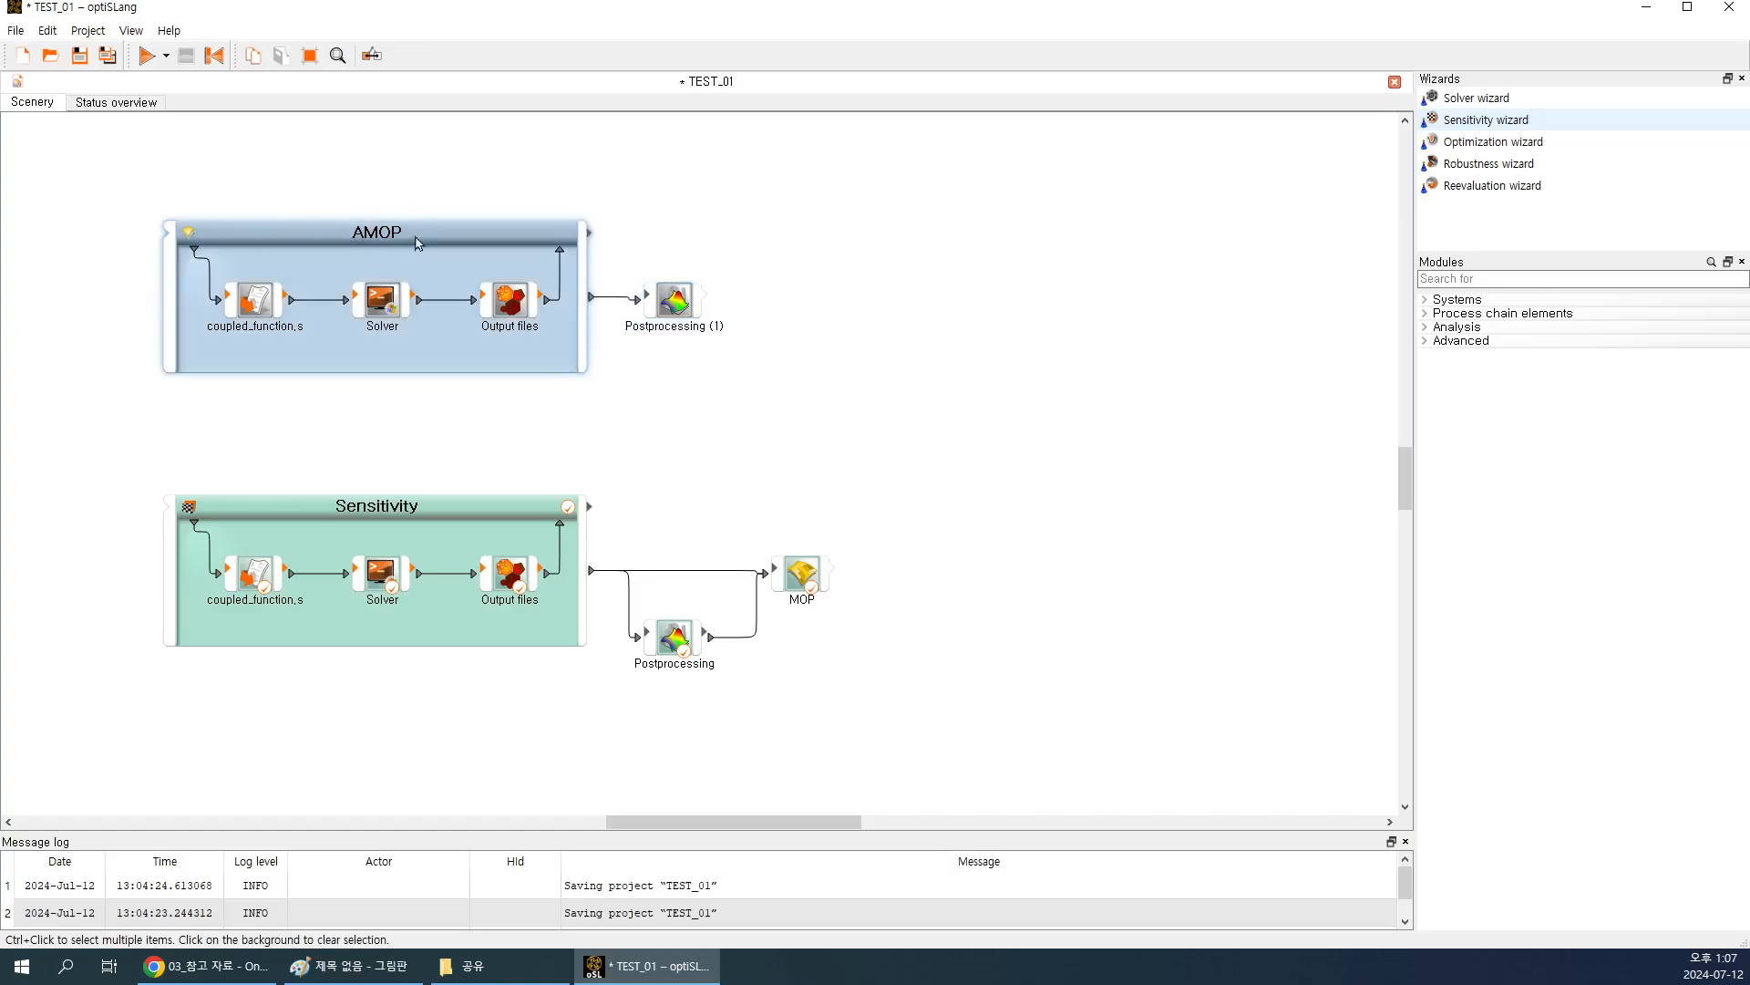
pyautogui.doubleClick(470, 235)
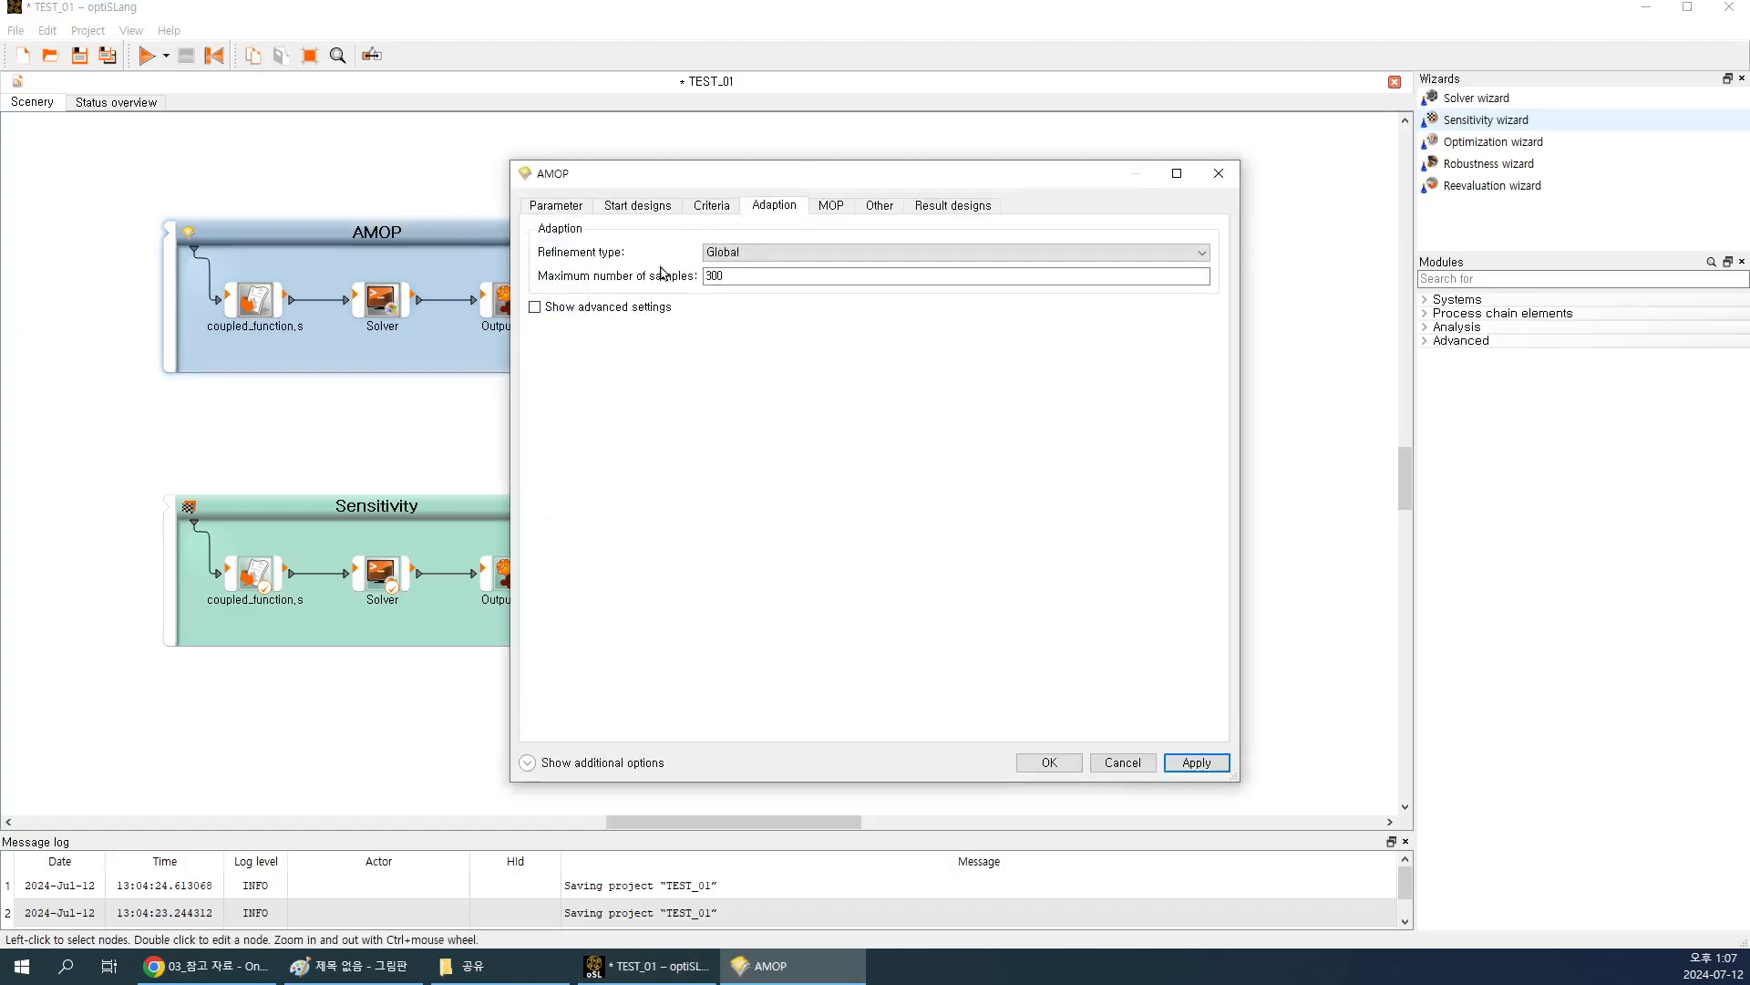
pyautogui.click(575, 209)
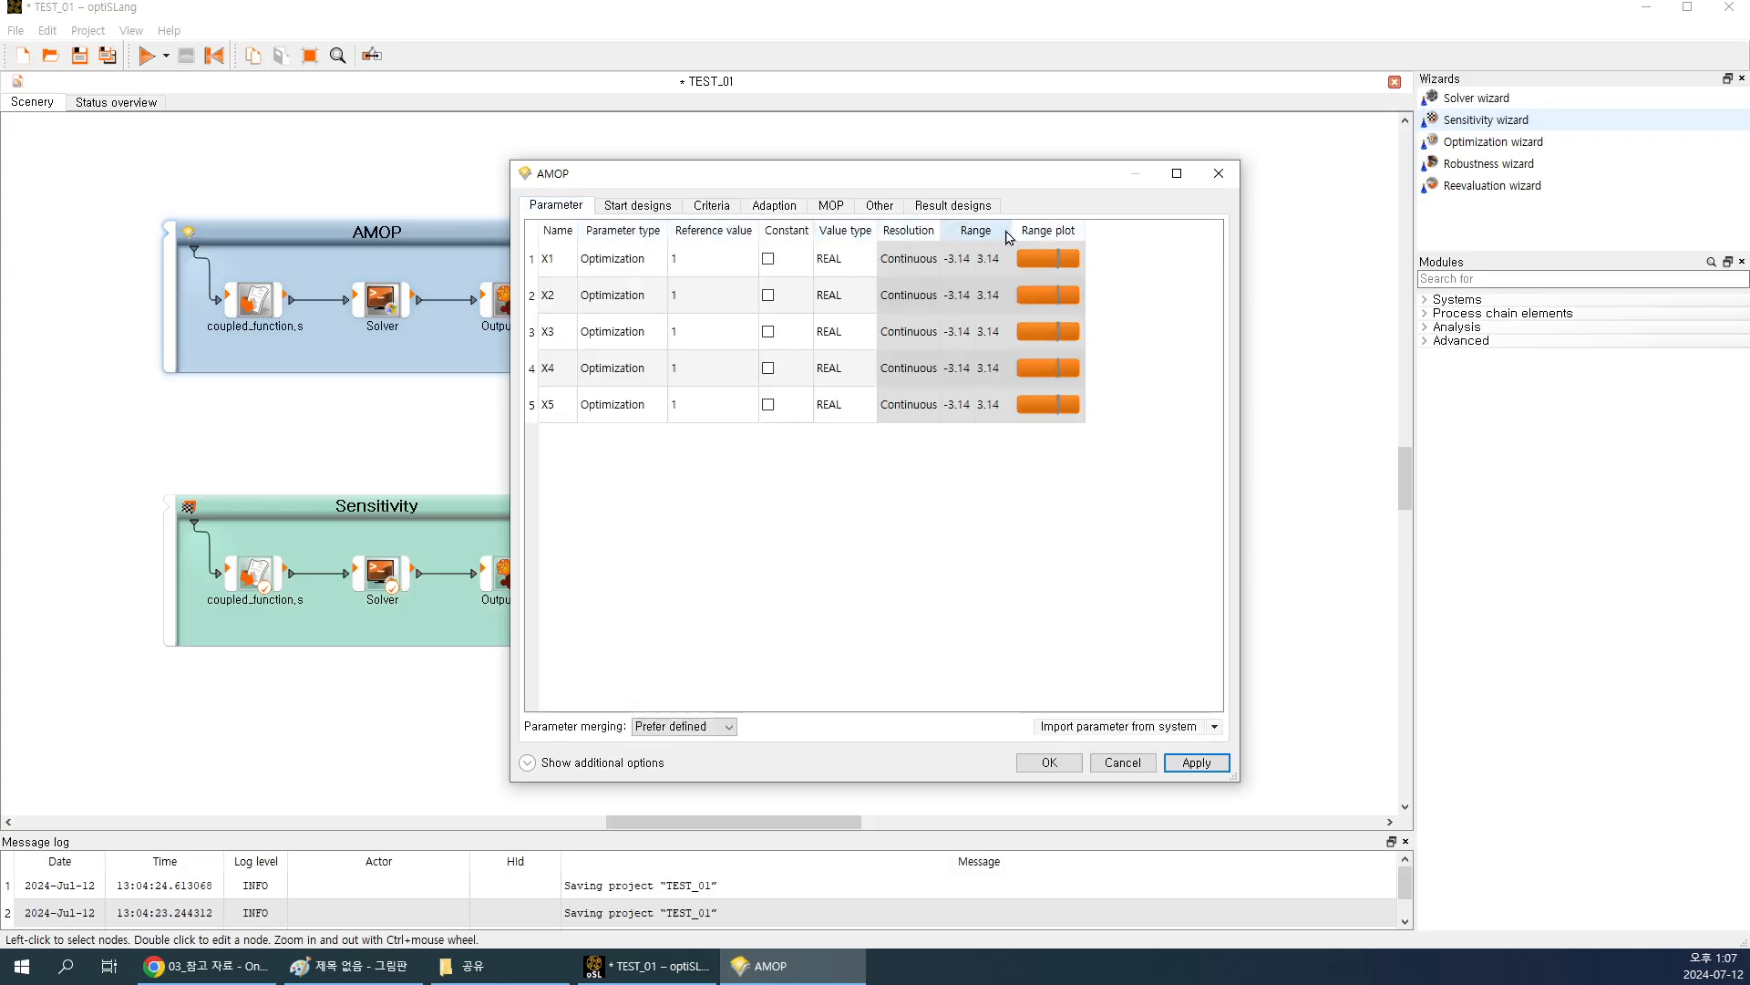
pyautogui.moveTo(1010, 231); pyautogui.dragTo(1086, 231)
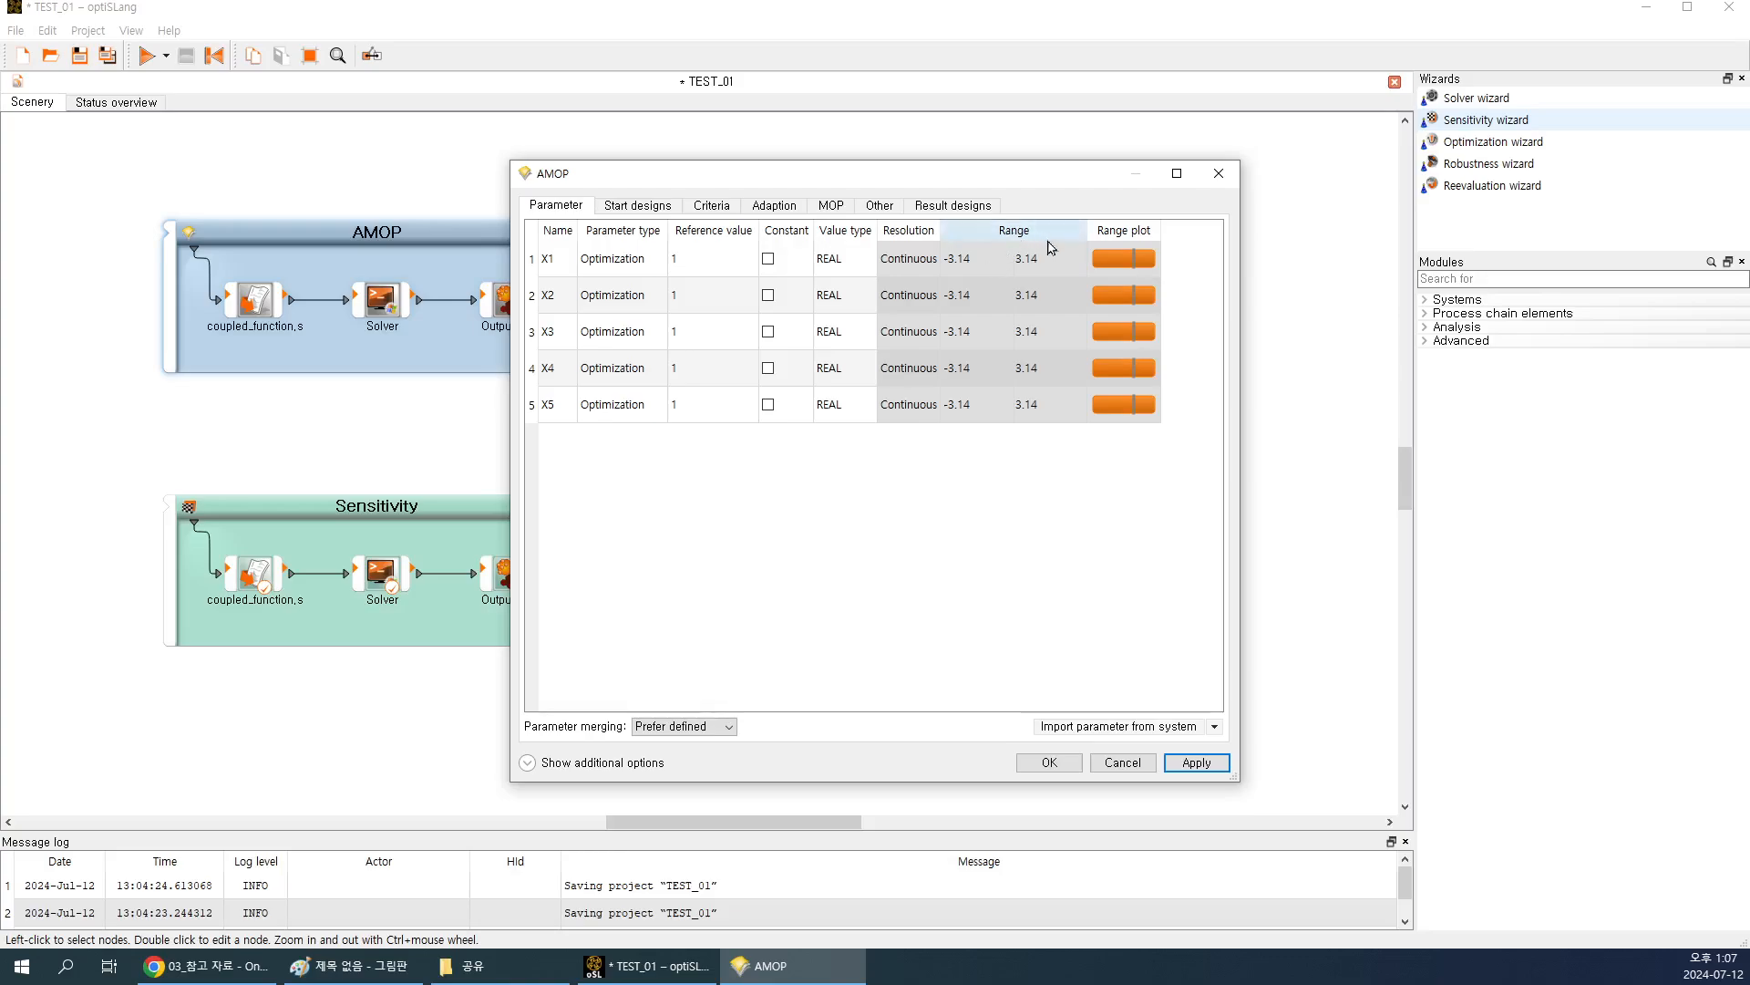
pyautogui.click(657, 210)
pyautogui.click(712, 209)
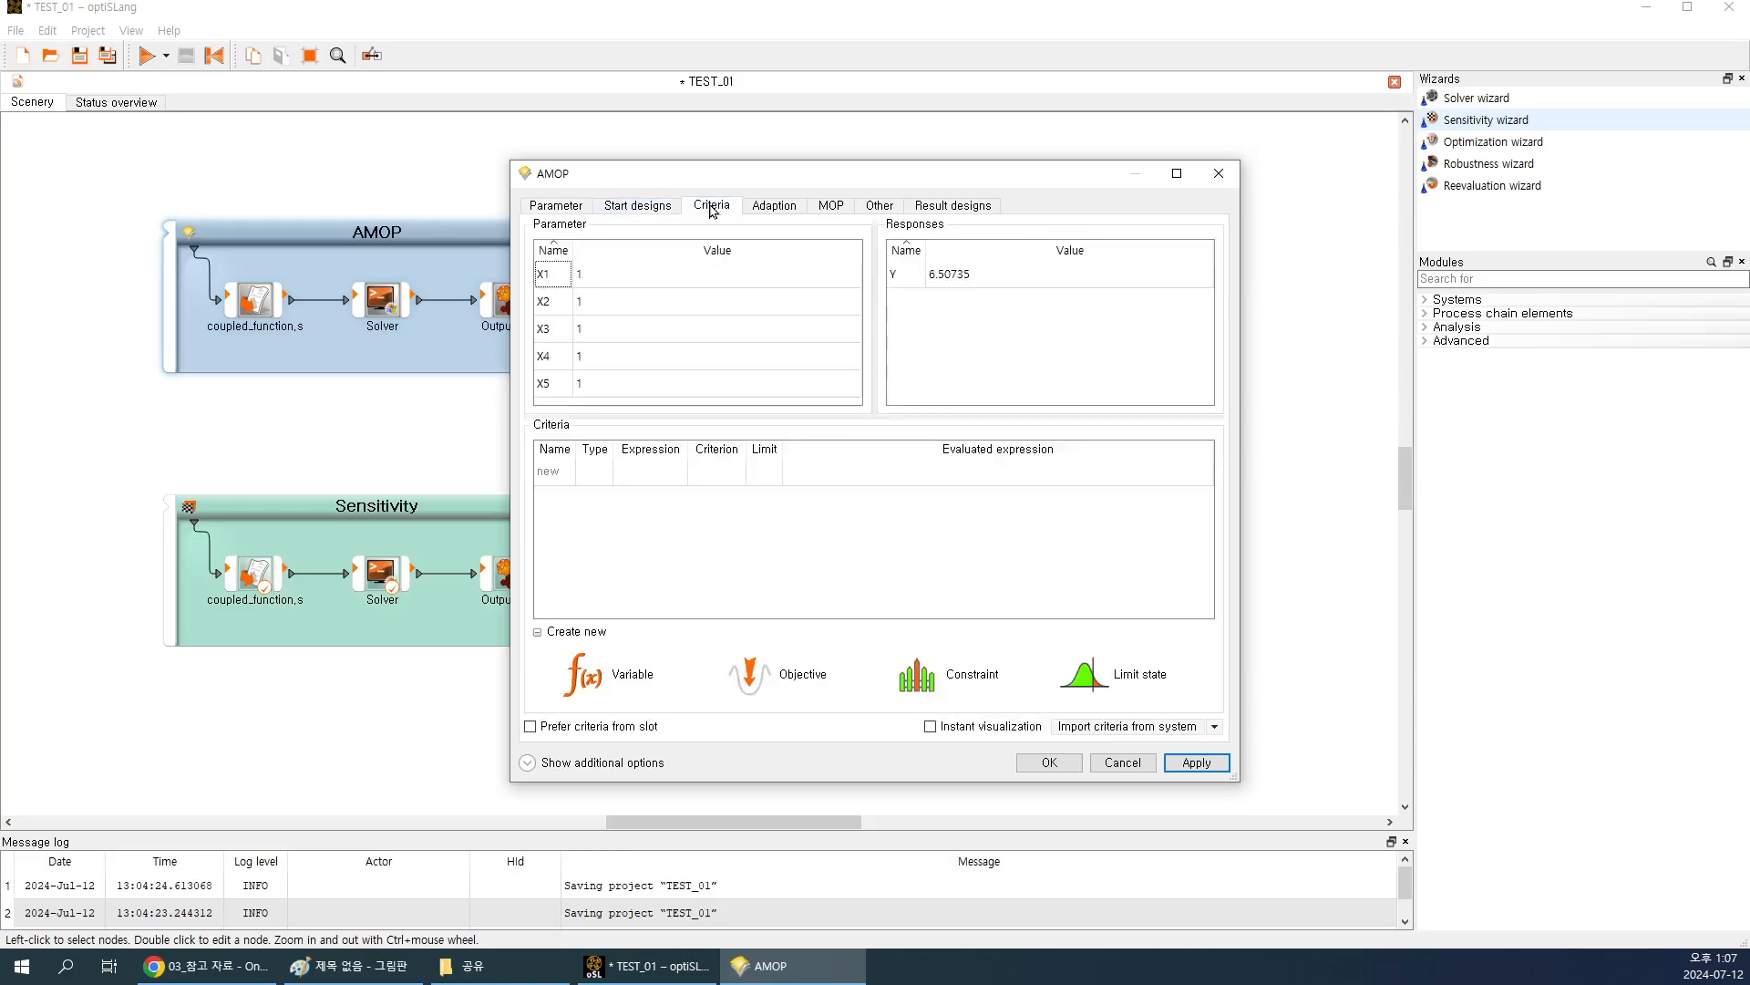
# Set the variable reduction in the AMOP system's MOP settings to No reduction.
pyautogui.click(829, 207)
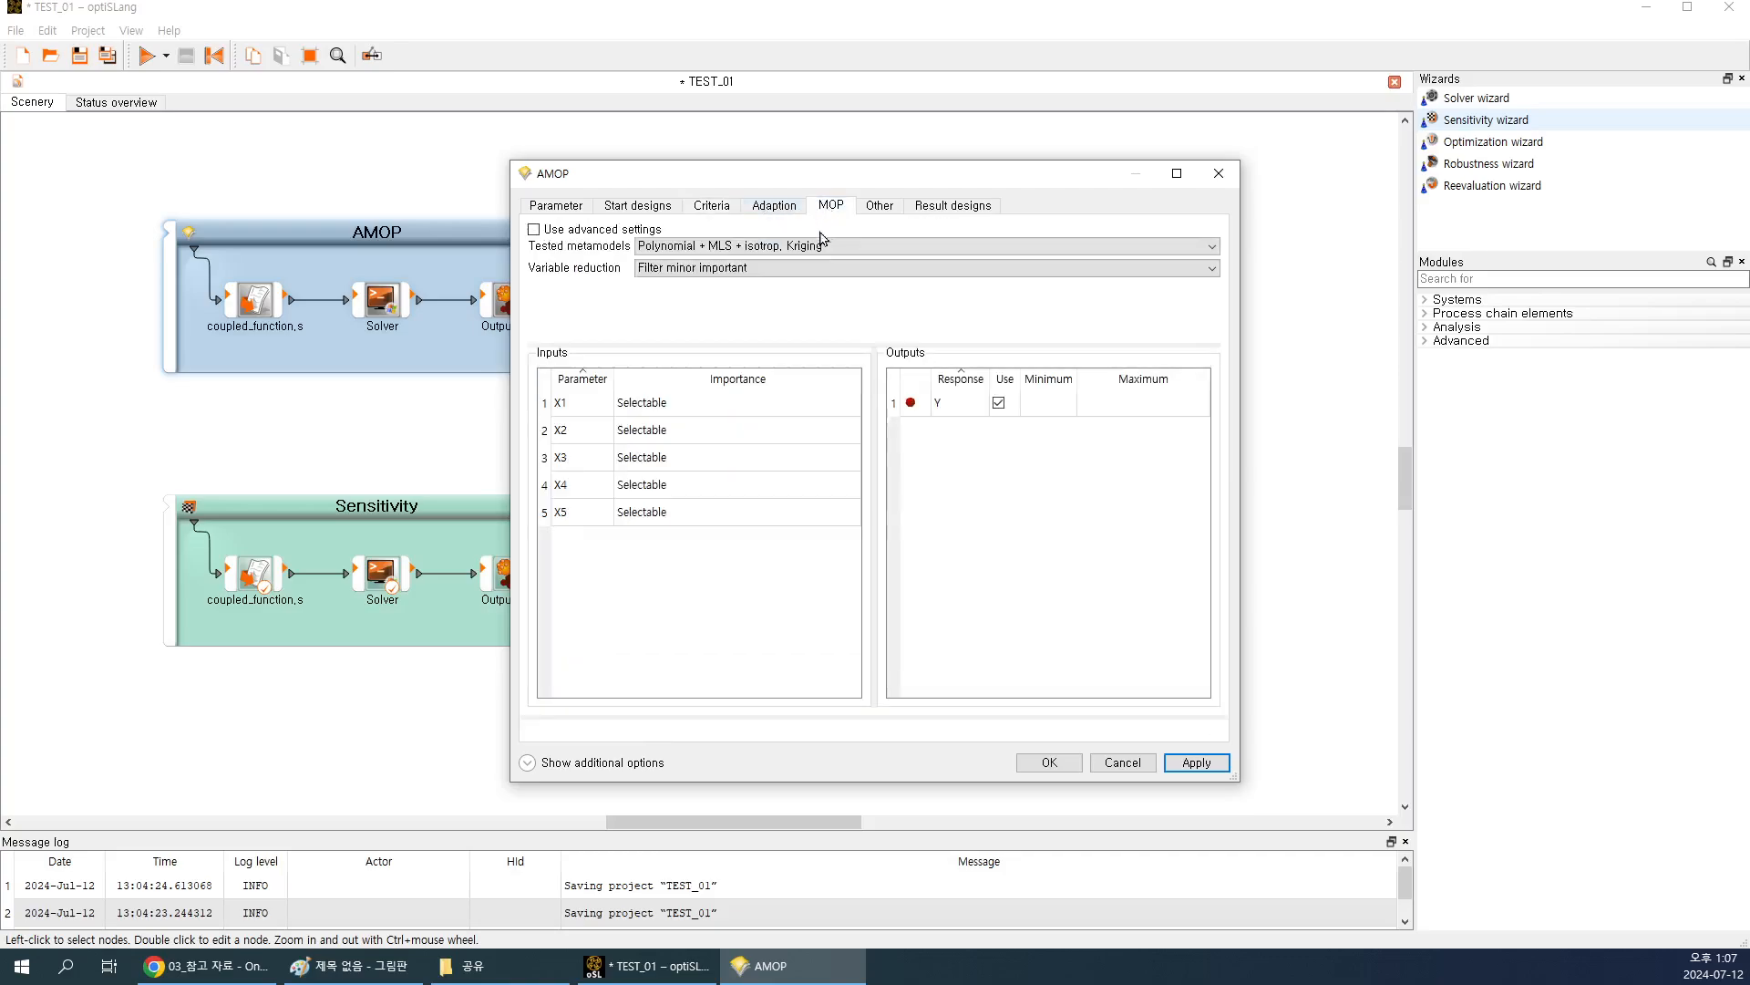
pyautogui.click(764, 269)
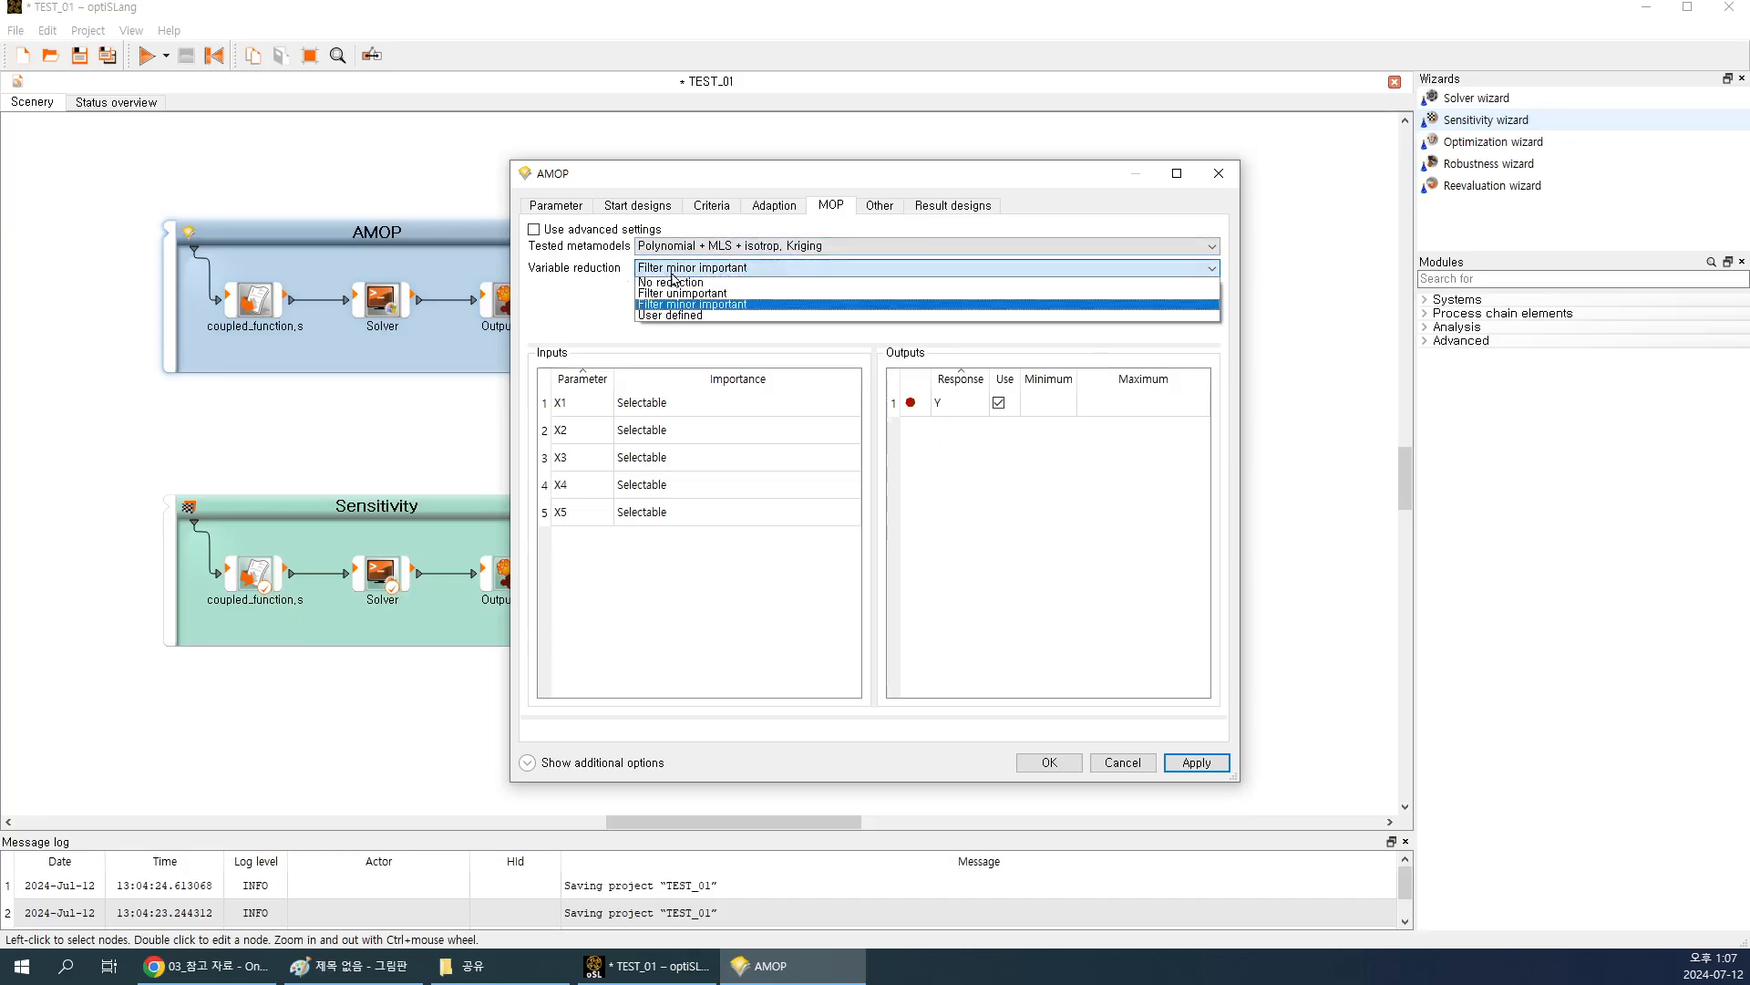
pyautogui.click(698, 283)
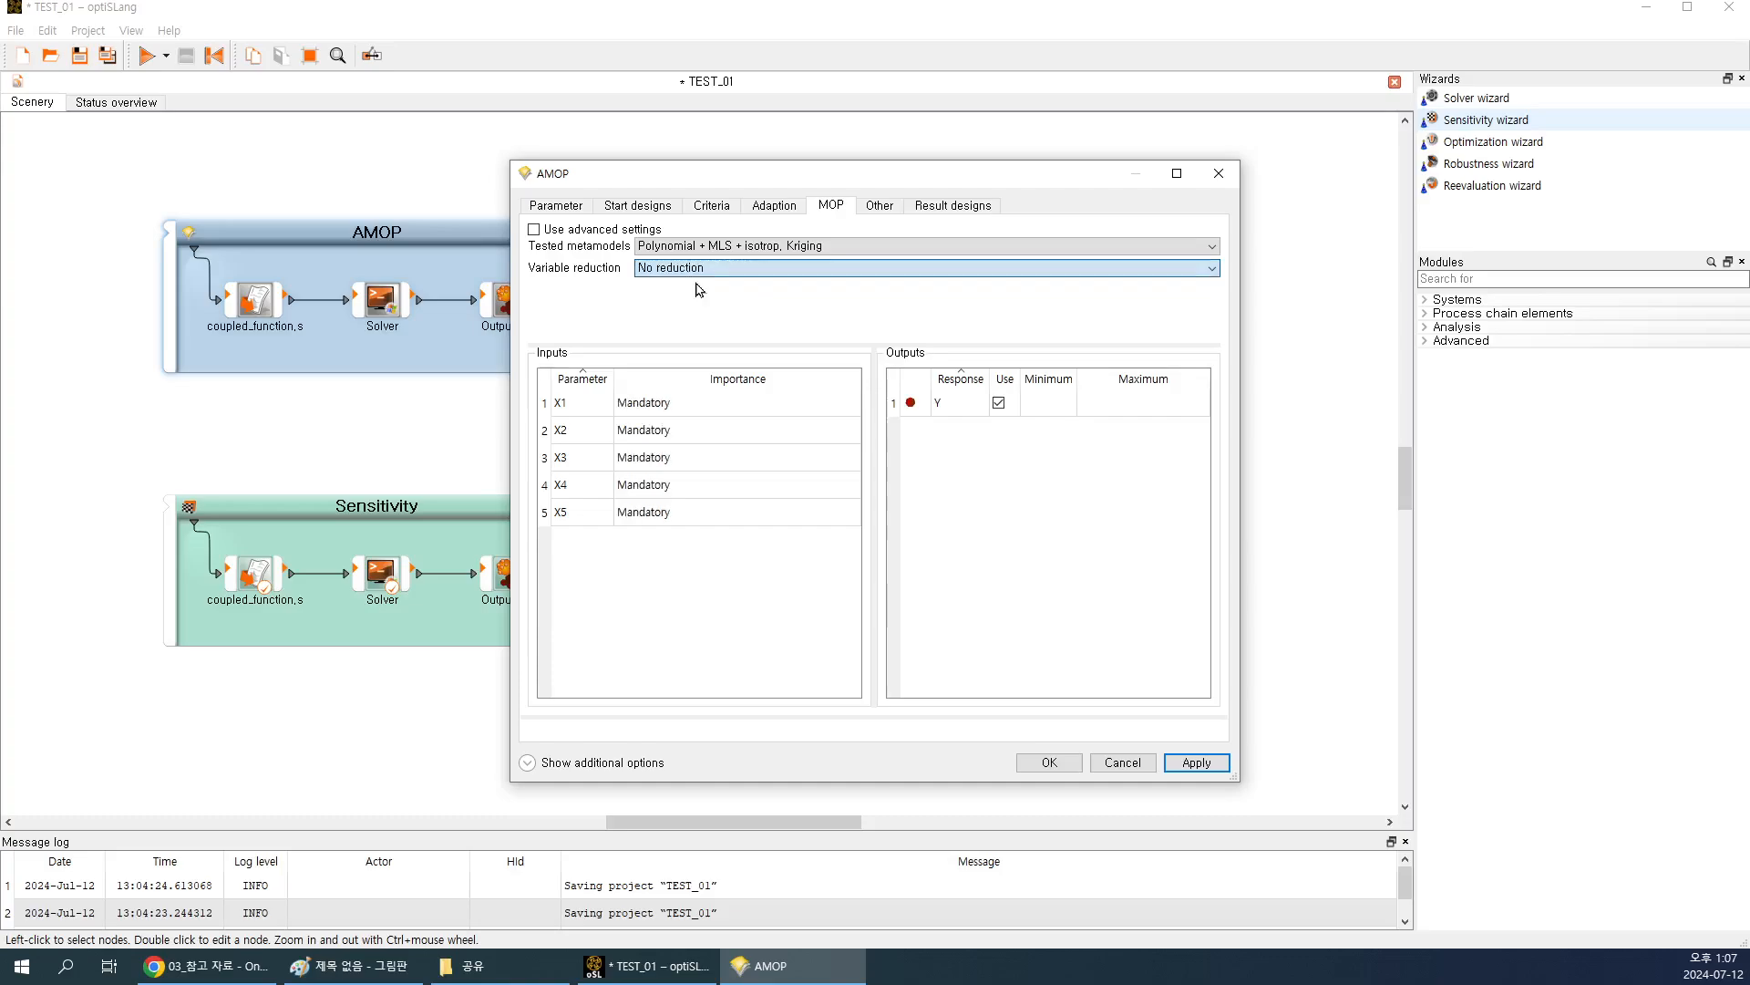
# Check the AMOP refinement type options and show the advanced adaption settings to review the sampling and convergence criteria, including Target CoP.
pyautogui.click(789, 213)
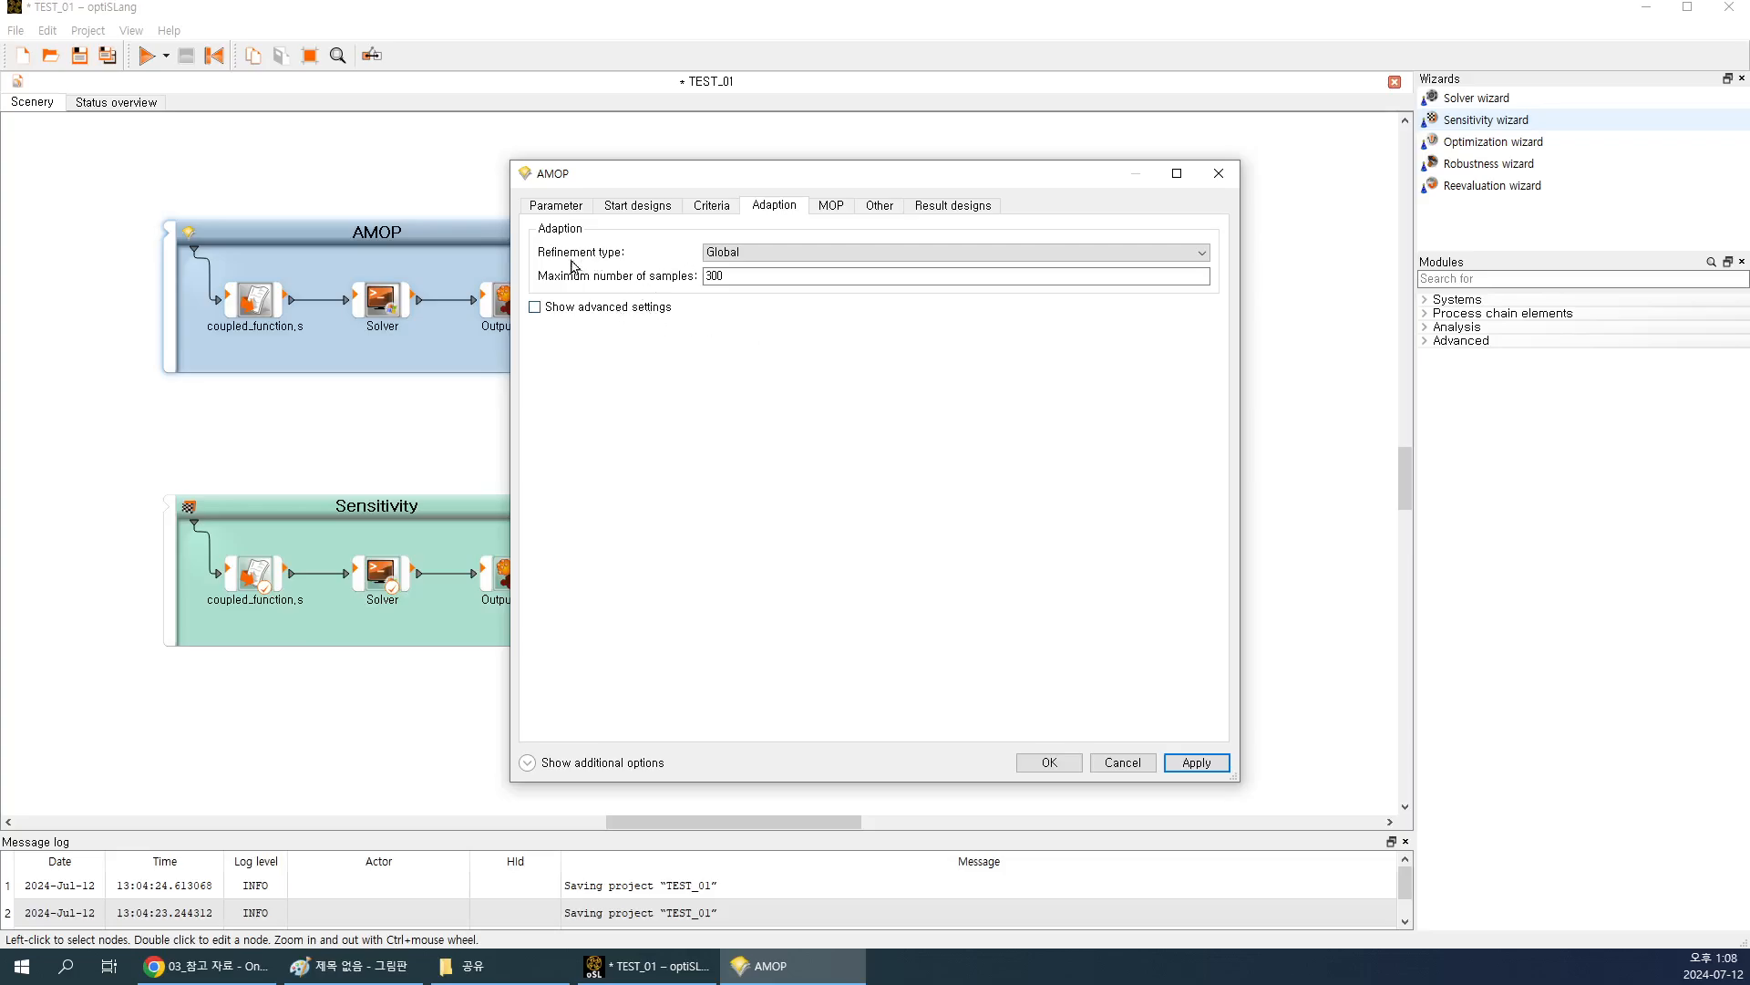
pyautogui.click(1199, 258)
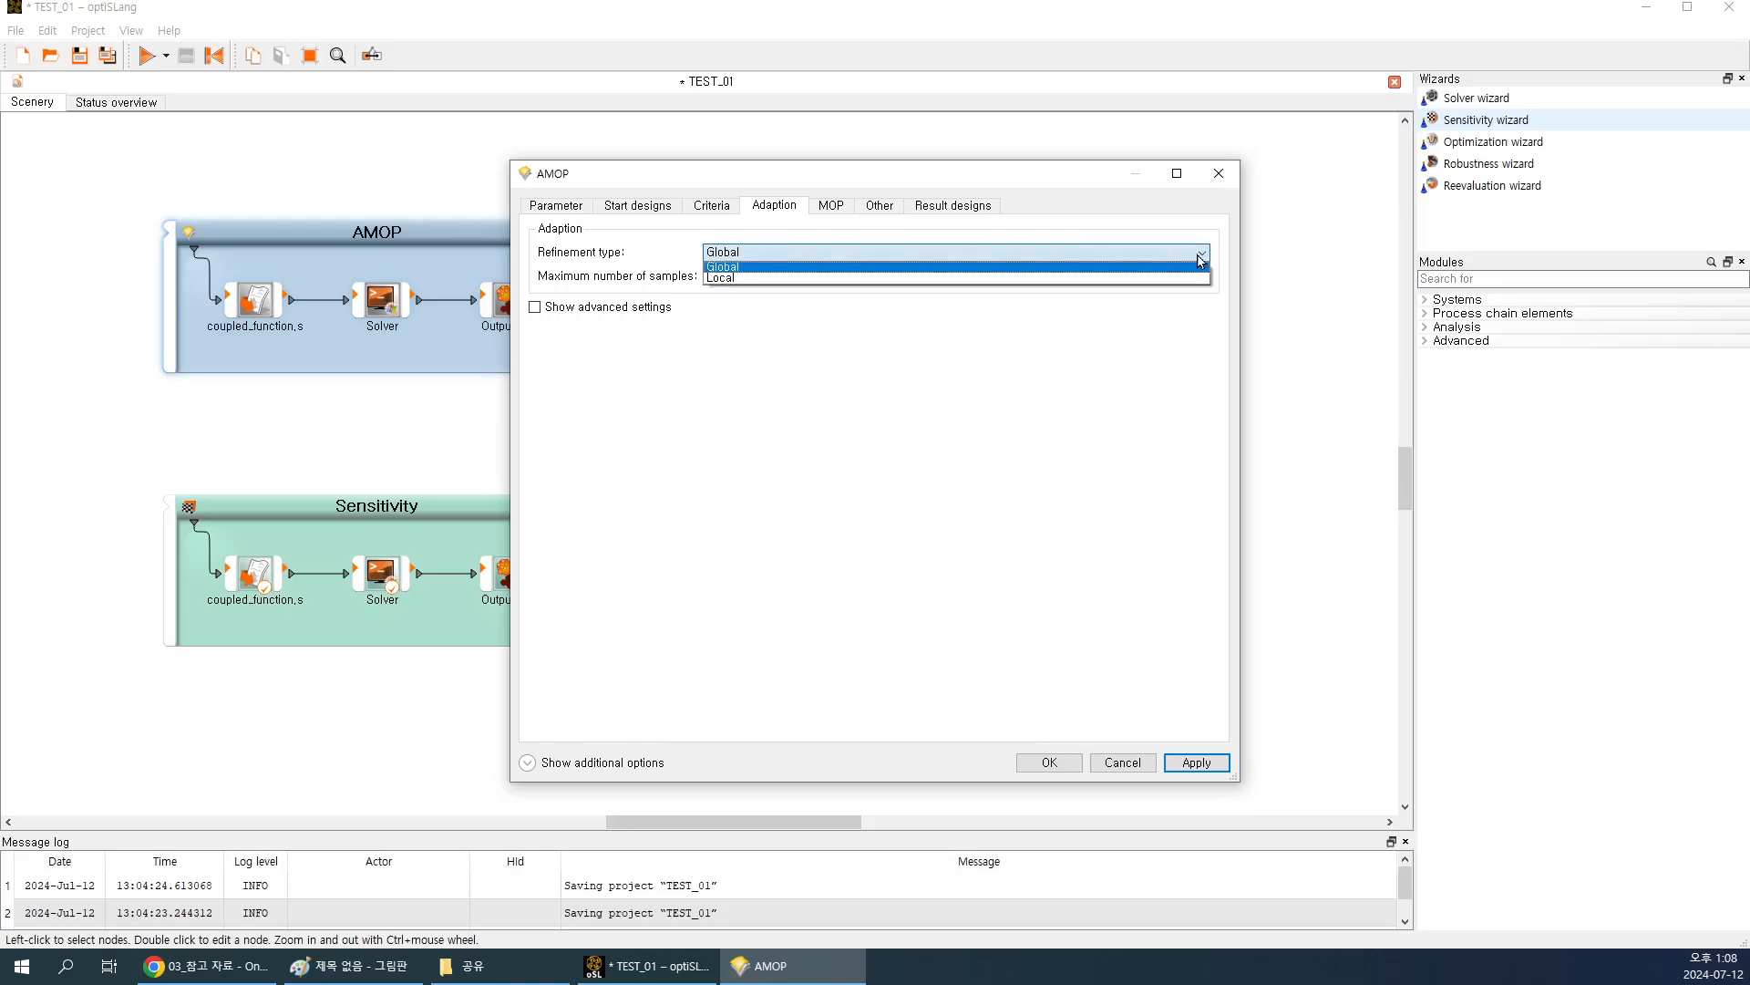
pyautogui.click(1200, 258)
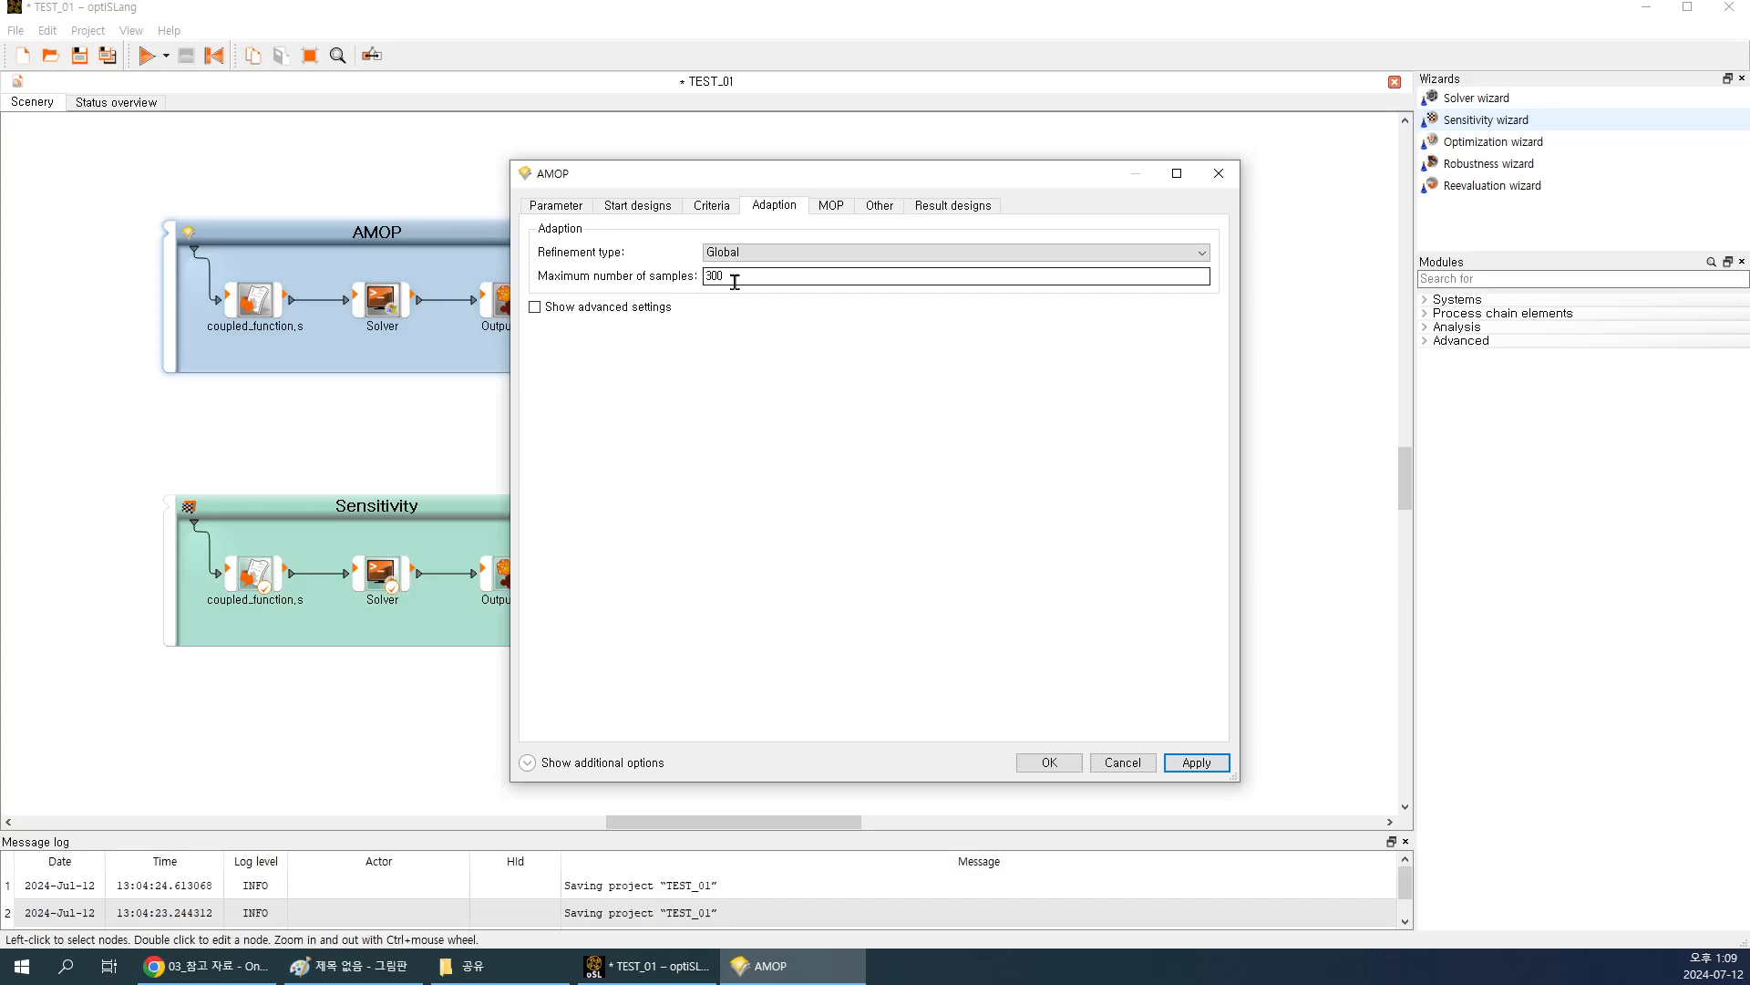
pyautogui.click(536, 308)
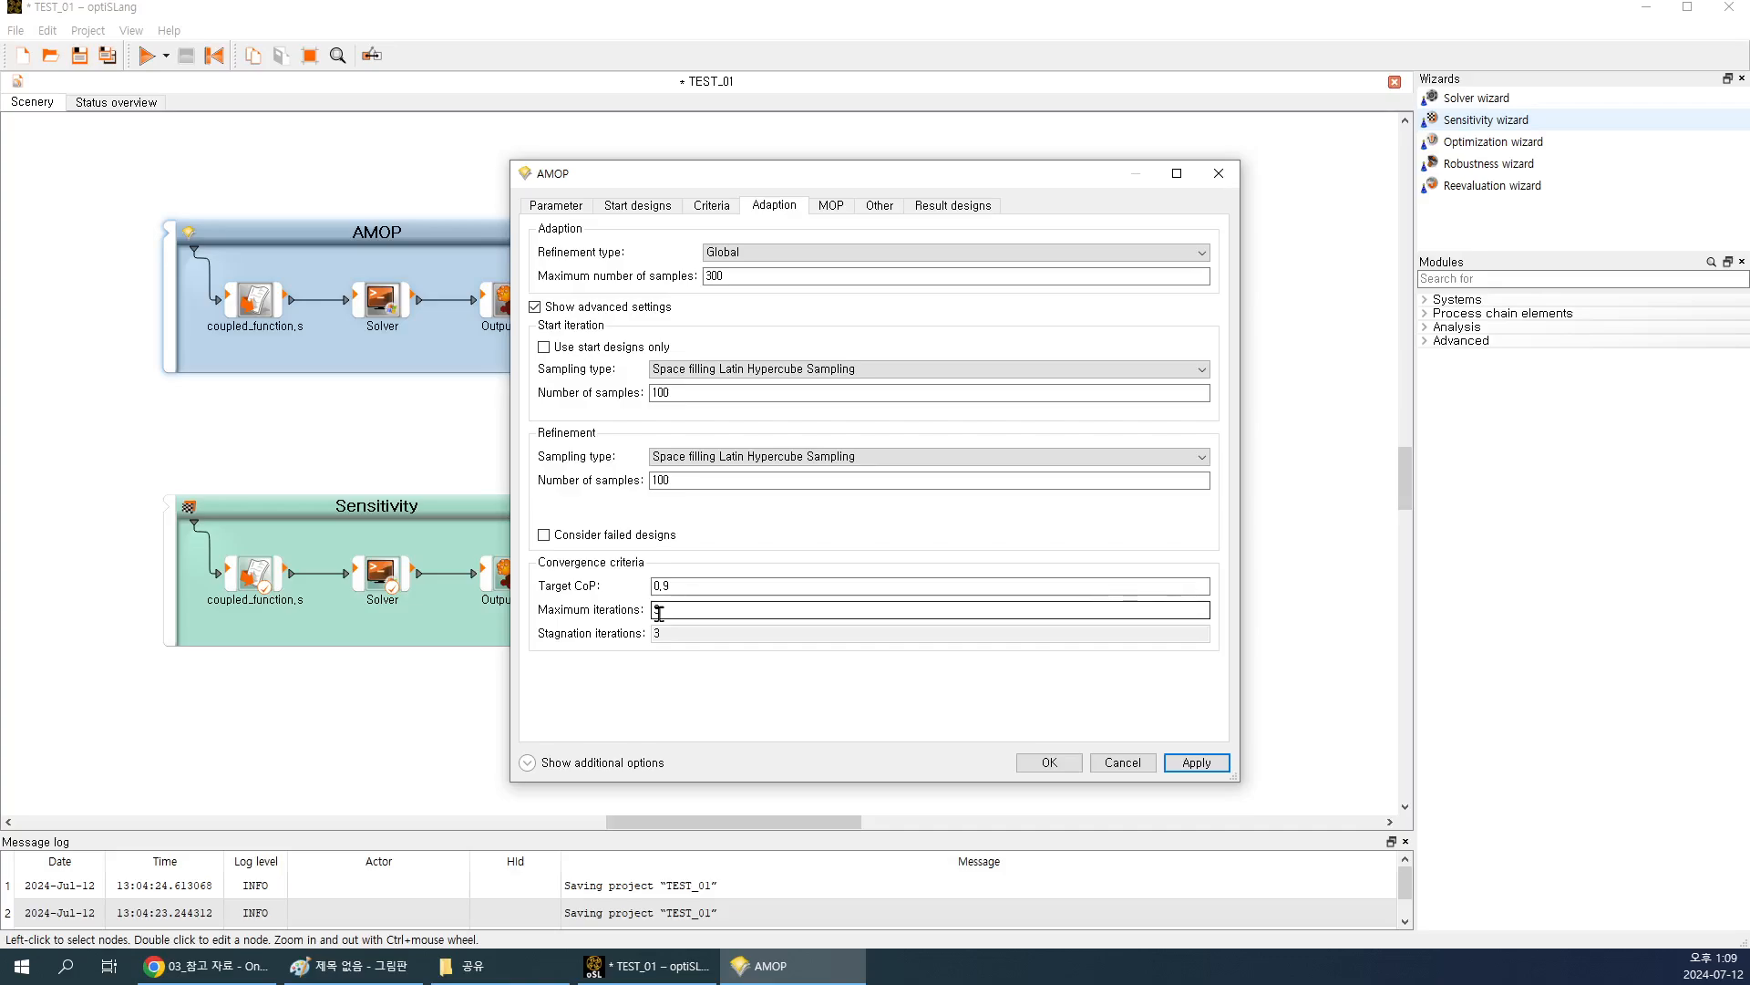
pyautogui.doubleClick(693, 585)
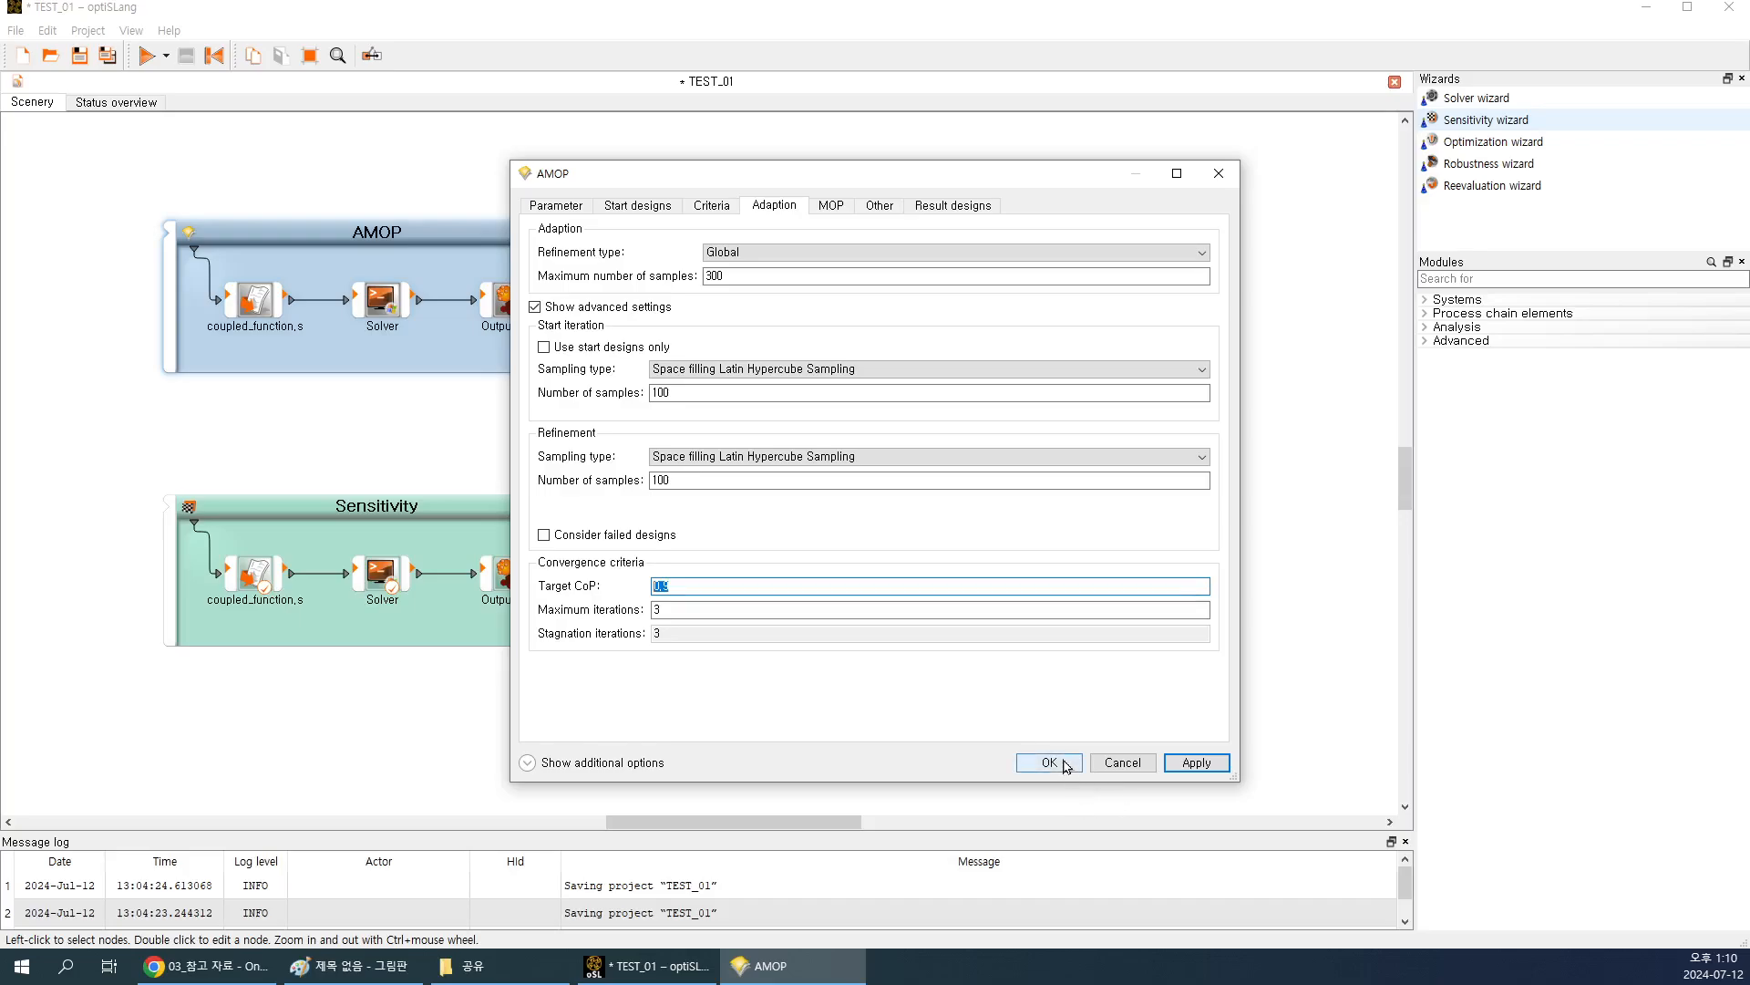
# Check the other AMOP settings, accept the AMOP configuration and save the project.
pyautogui.click(878, 205)
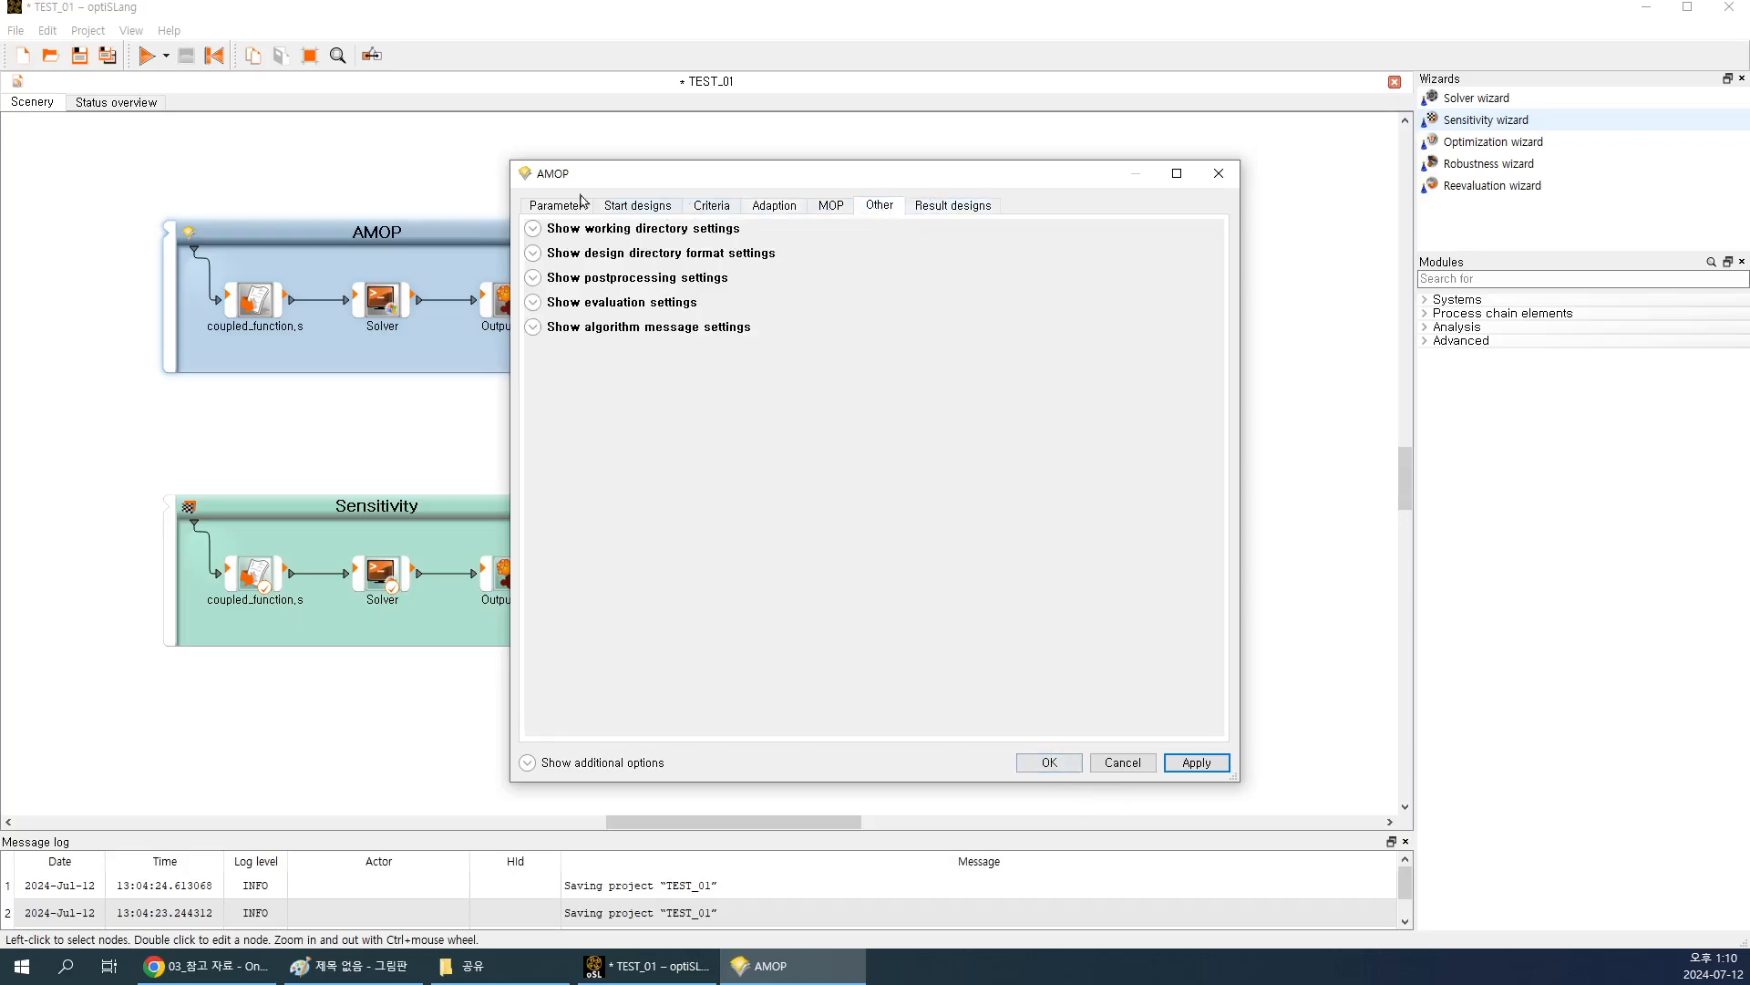
pyautogui.click(1057, 769)
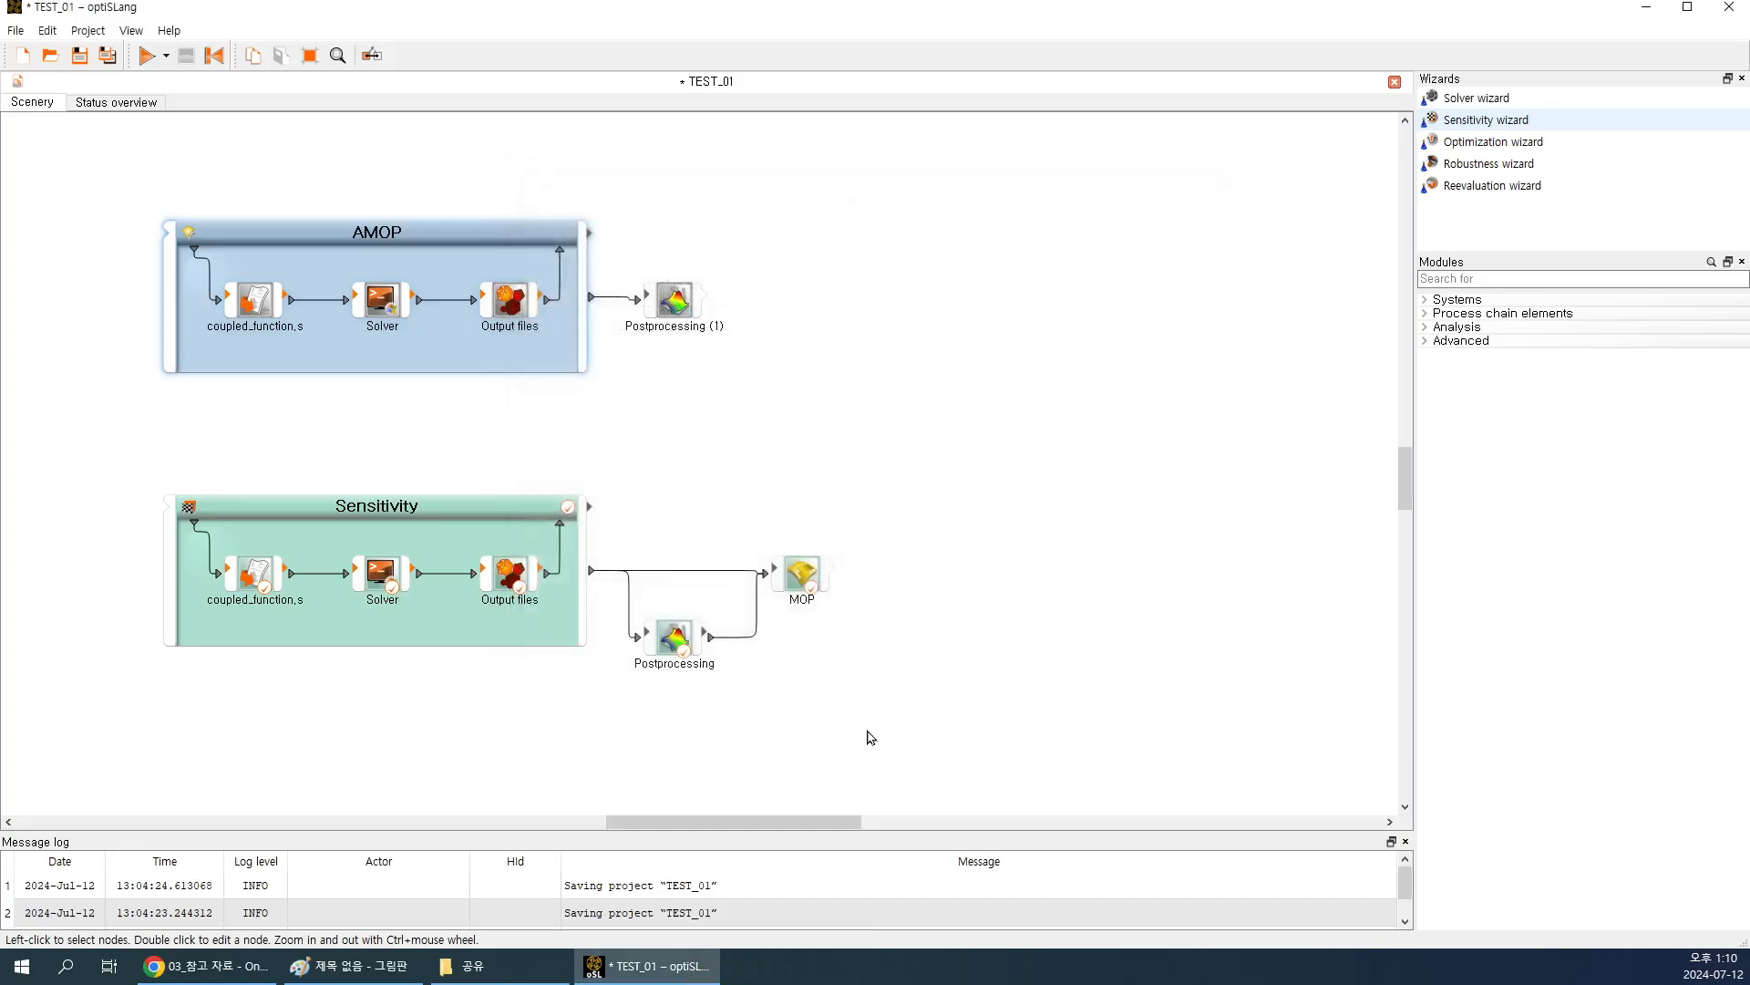
pyautogui.click(80, 56)
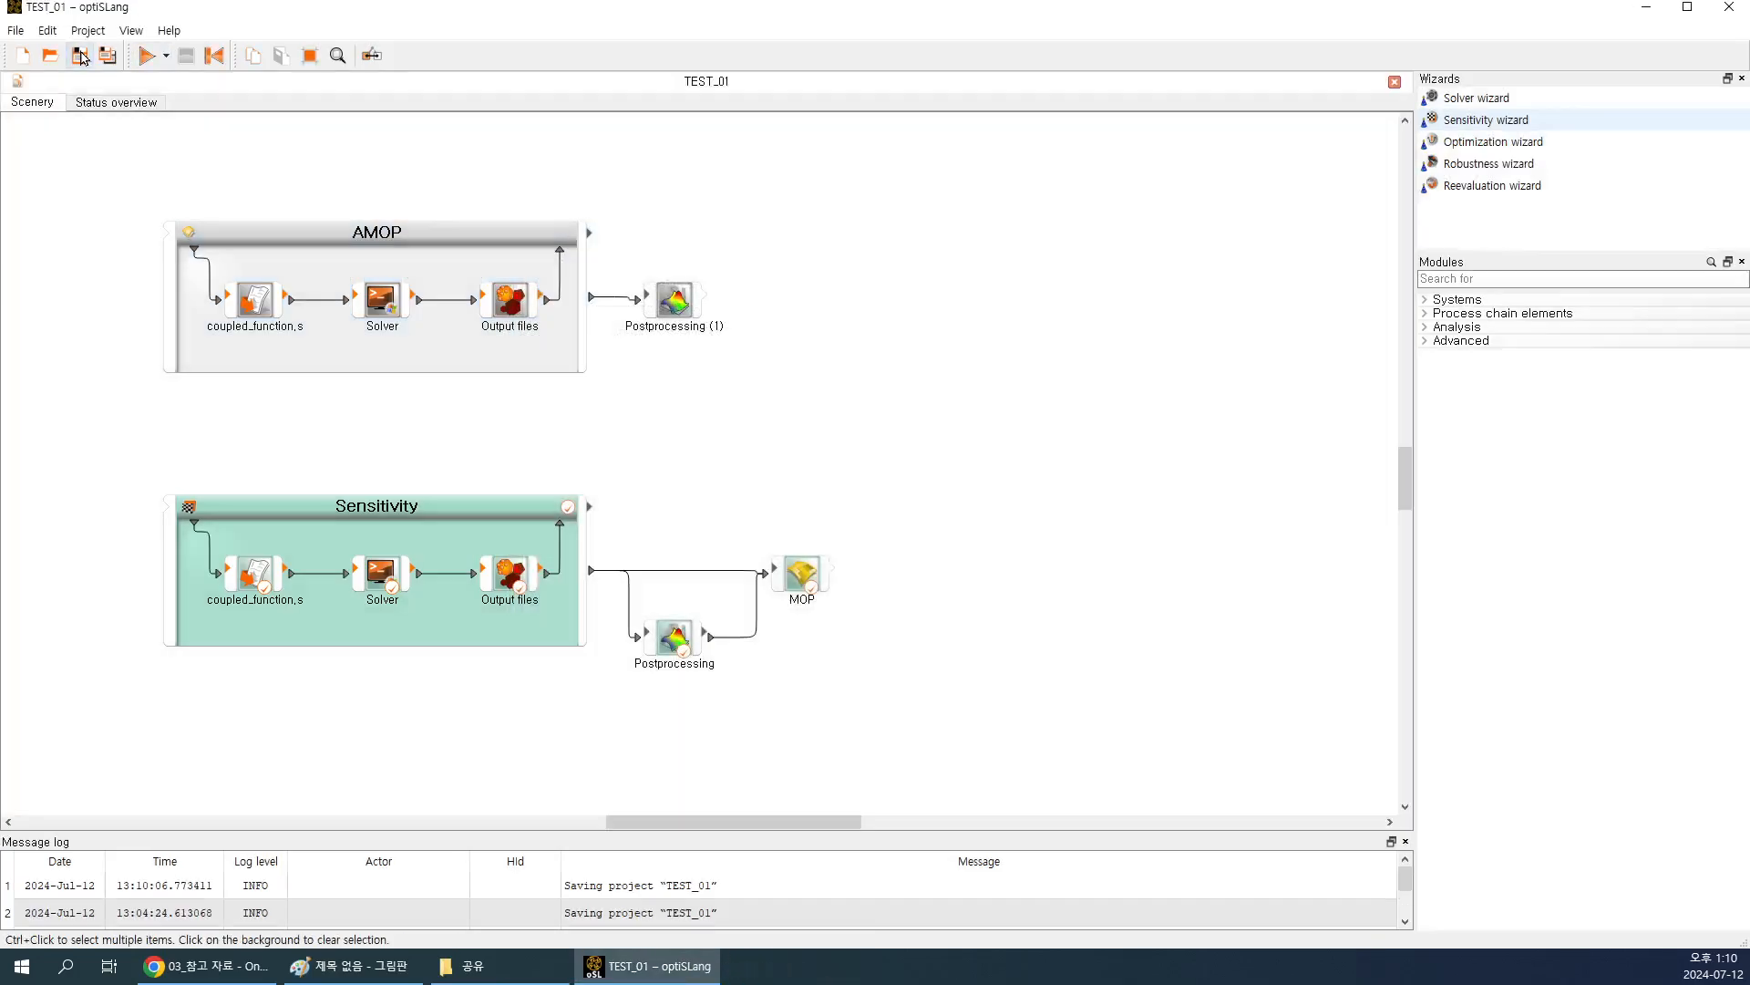
# Switch to File Explorer and open the TEST_01.opd folder inside coupled_function_sensitivity on drive C.
pyautogui.click(467, 966)
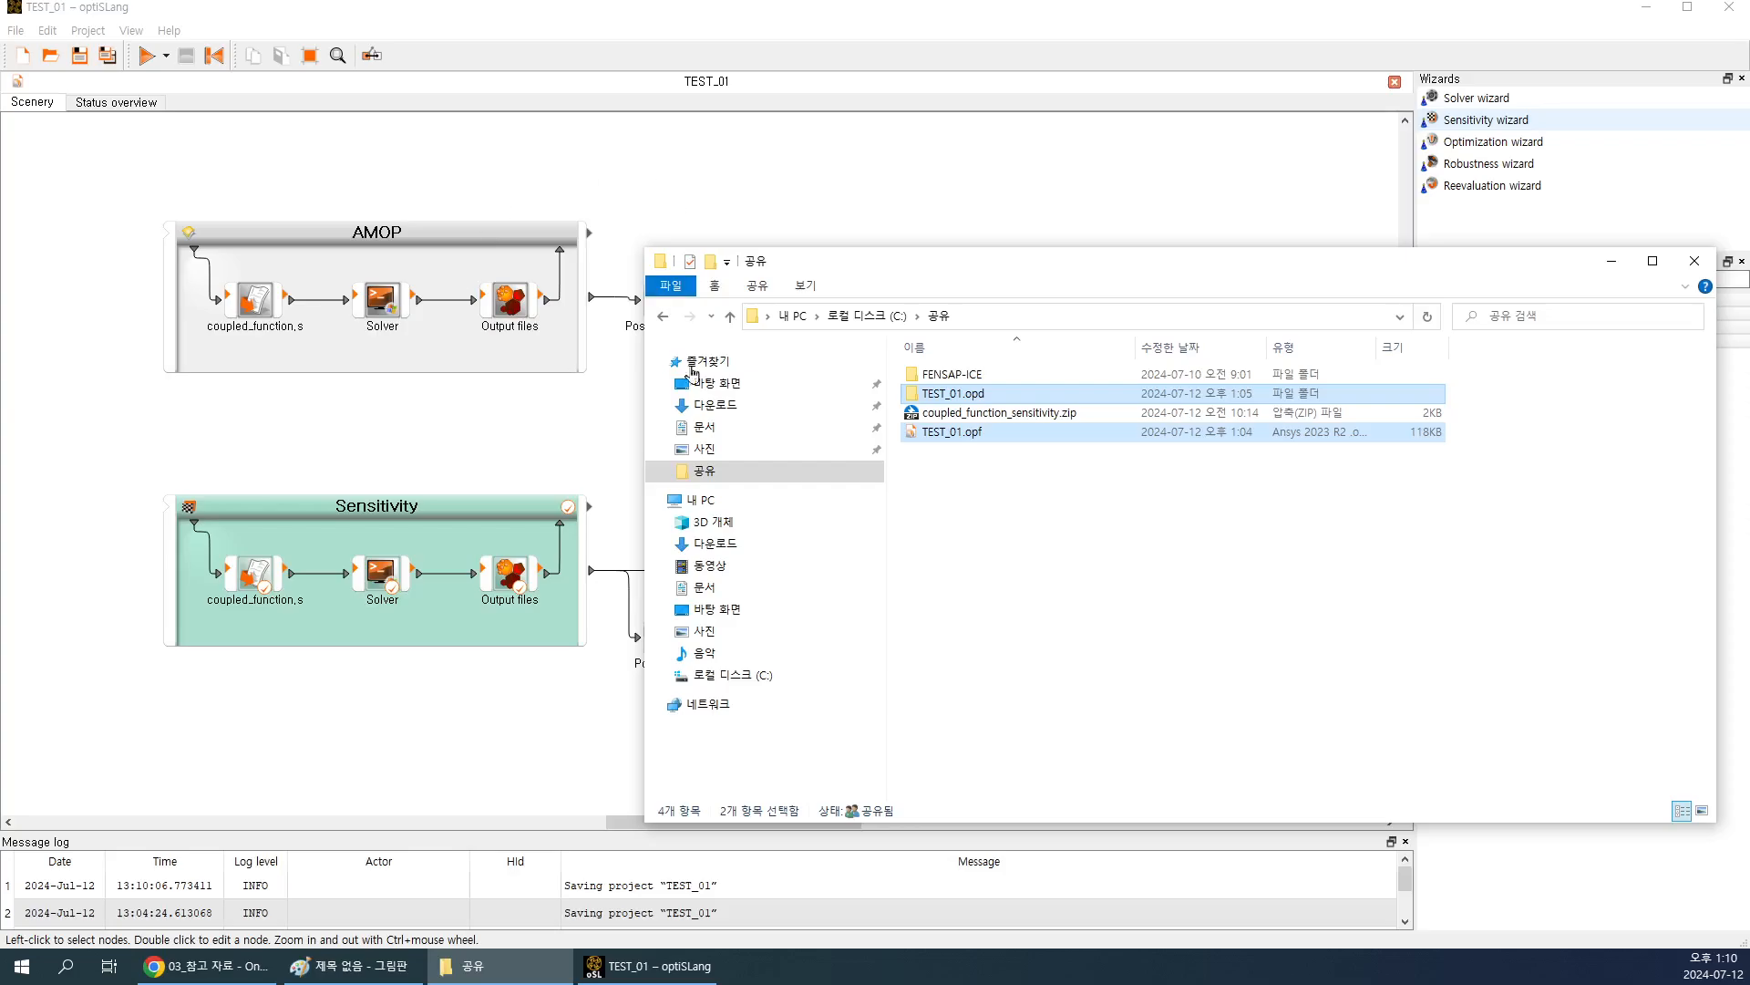
pyautogui.click(734, 675)
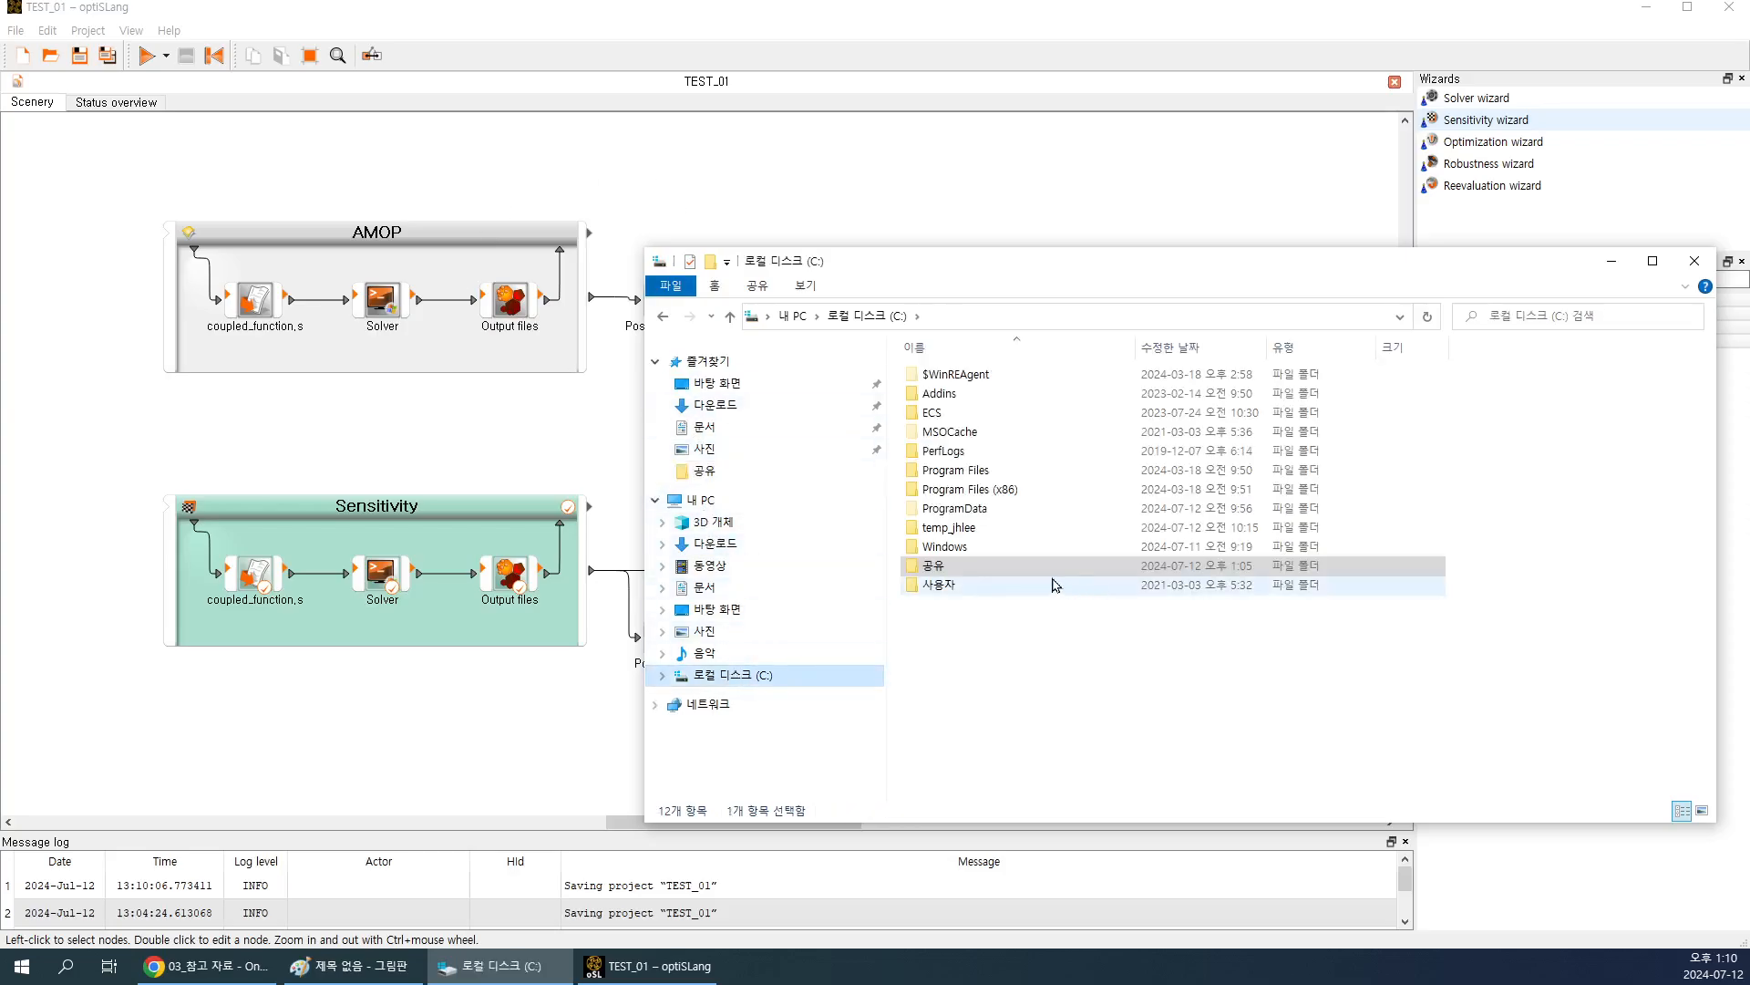
pyautogui.click(972, 531)
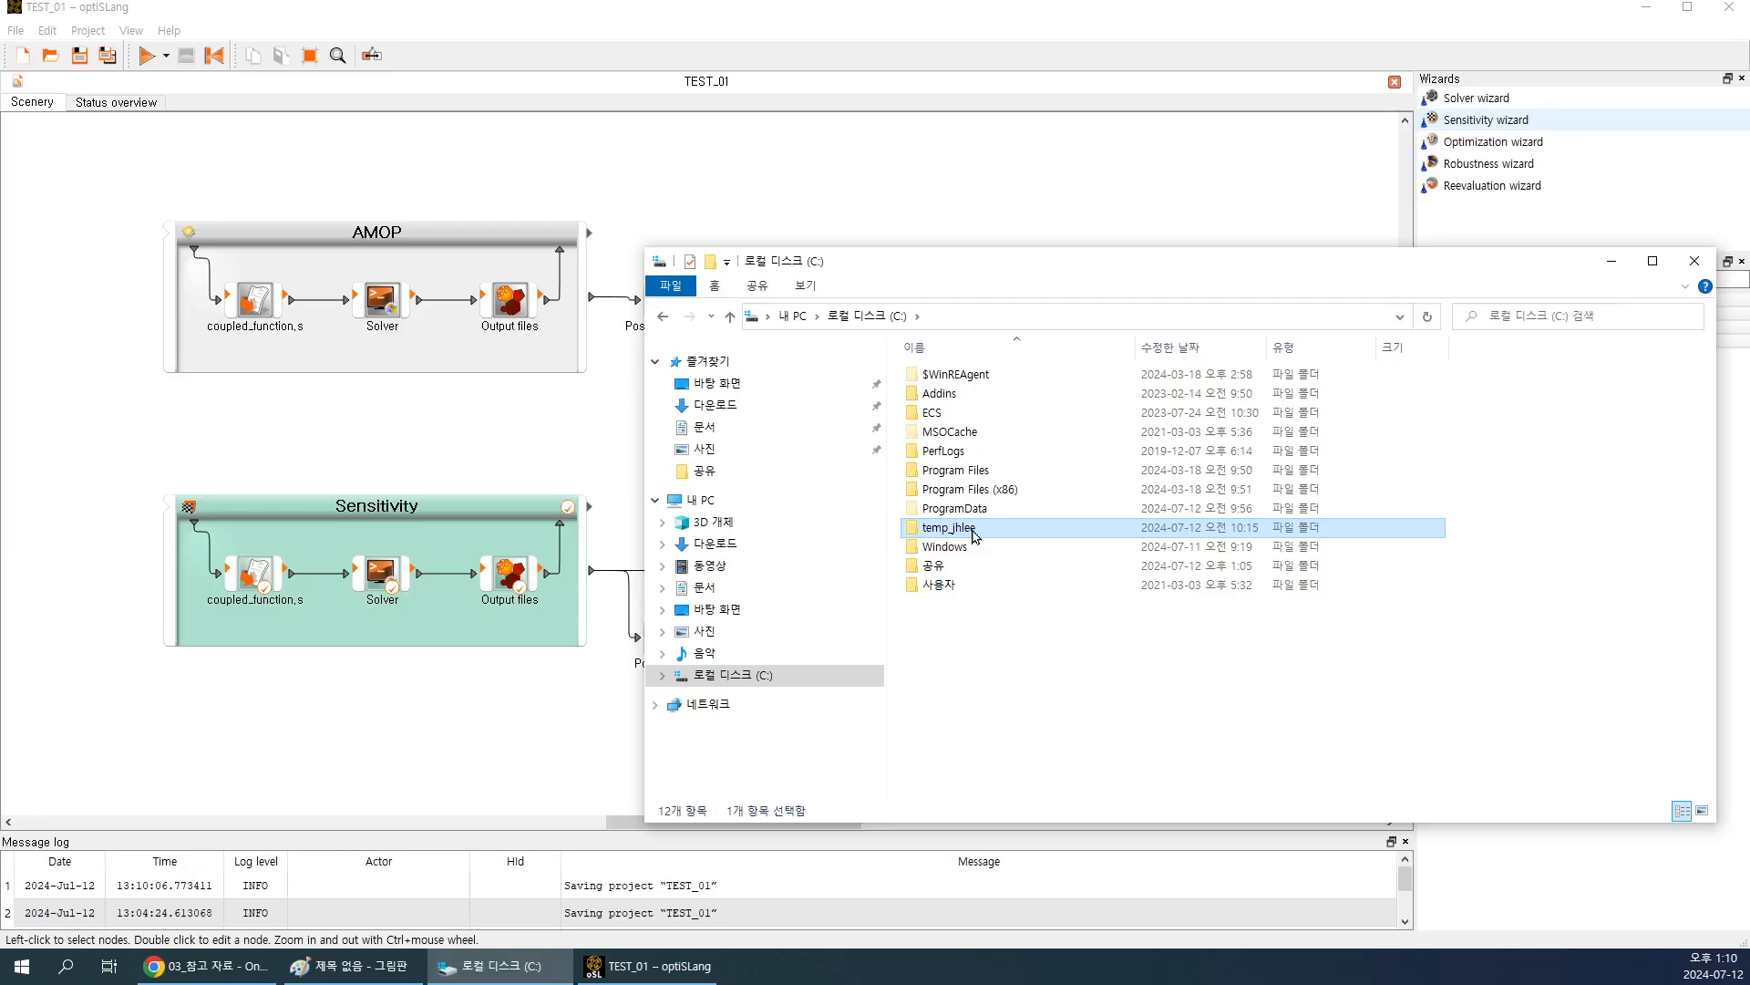
pyautogui.doubleClick(973, 531)
pyautogui.doubleClick(989, 375)
pyautogui.doubleClick(994, 376)
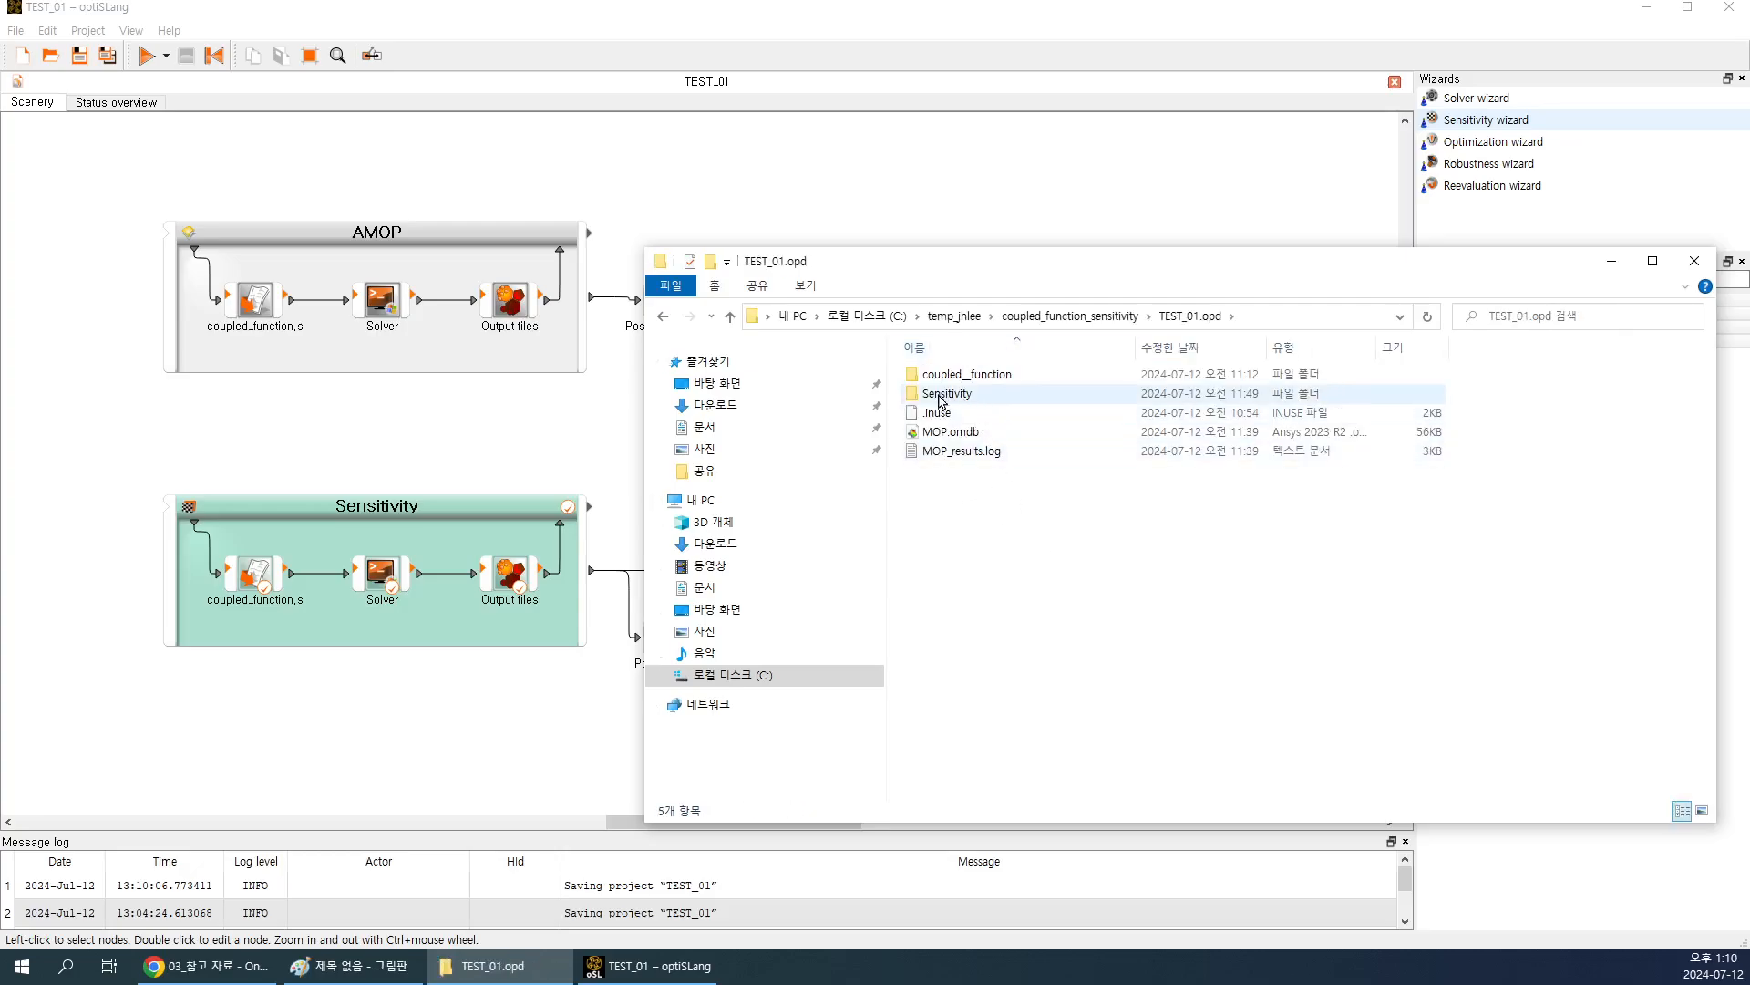
# Compare the coupled__function and Sensitivity folders in TEST_01.opd with the matching systems in the optiSLang scenery.
pyautogui.scroll(3, 355, 291)
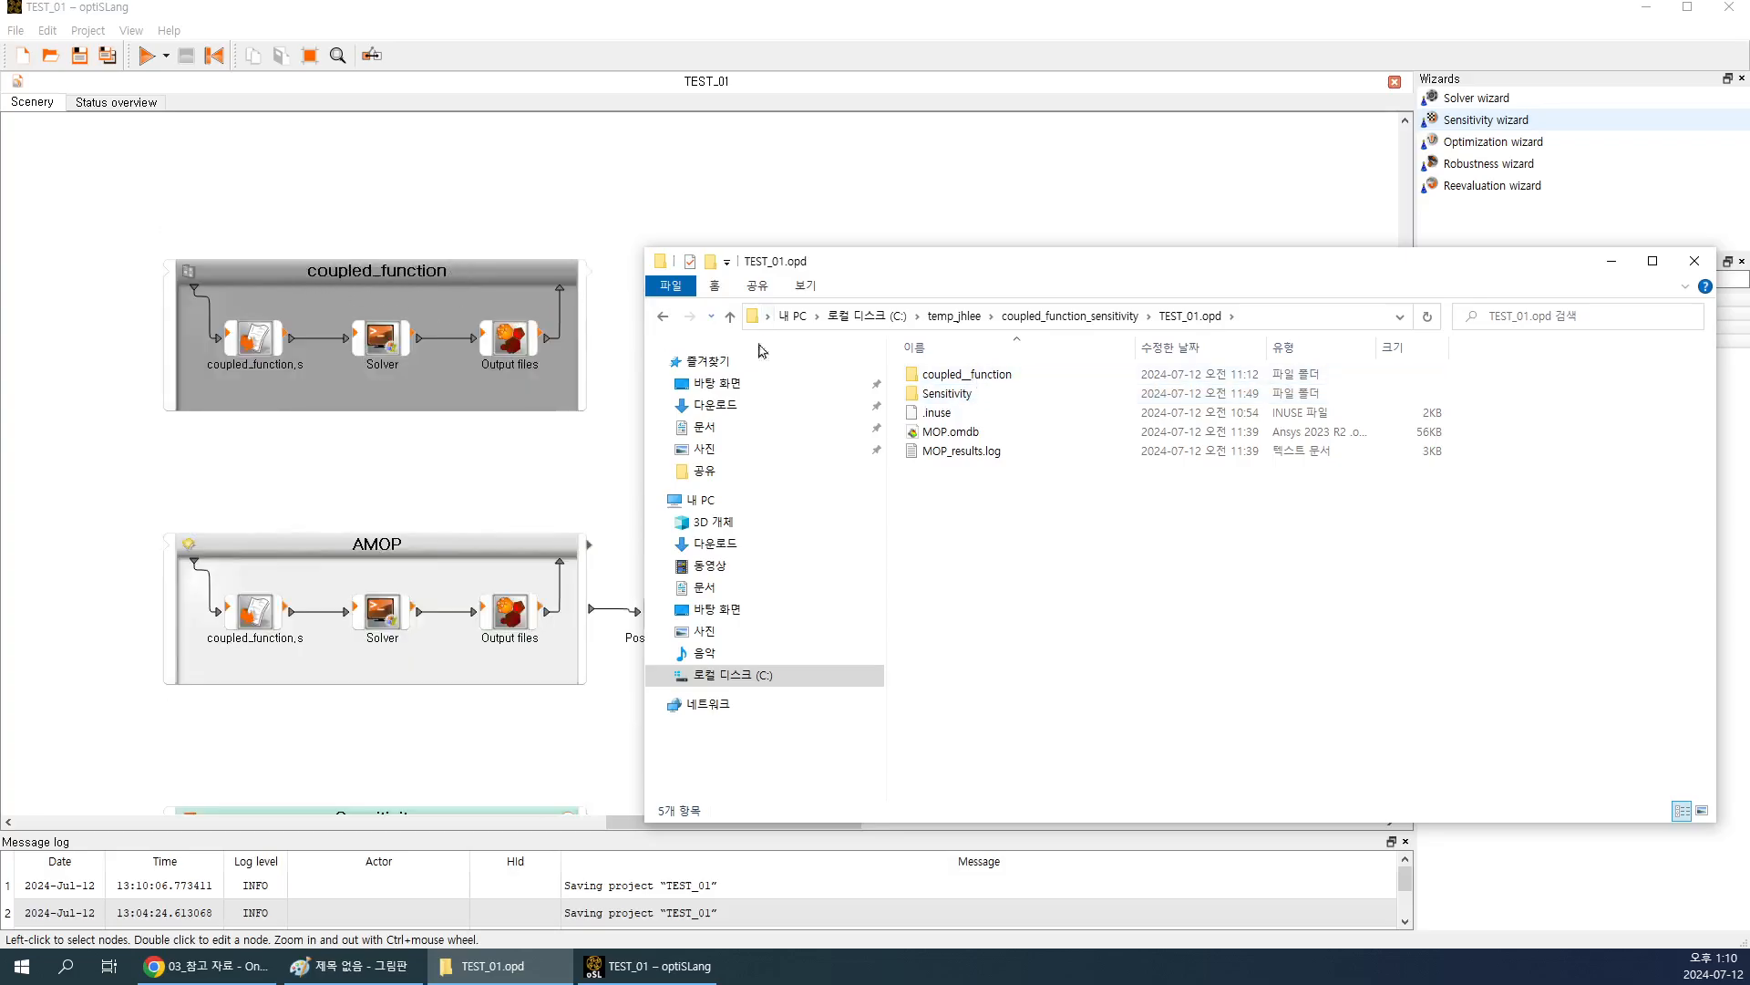
pyautogui.click(1012, 377)
pyautogui.scroll(-3, 509, 482)
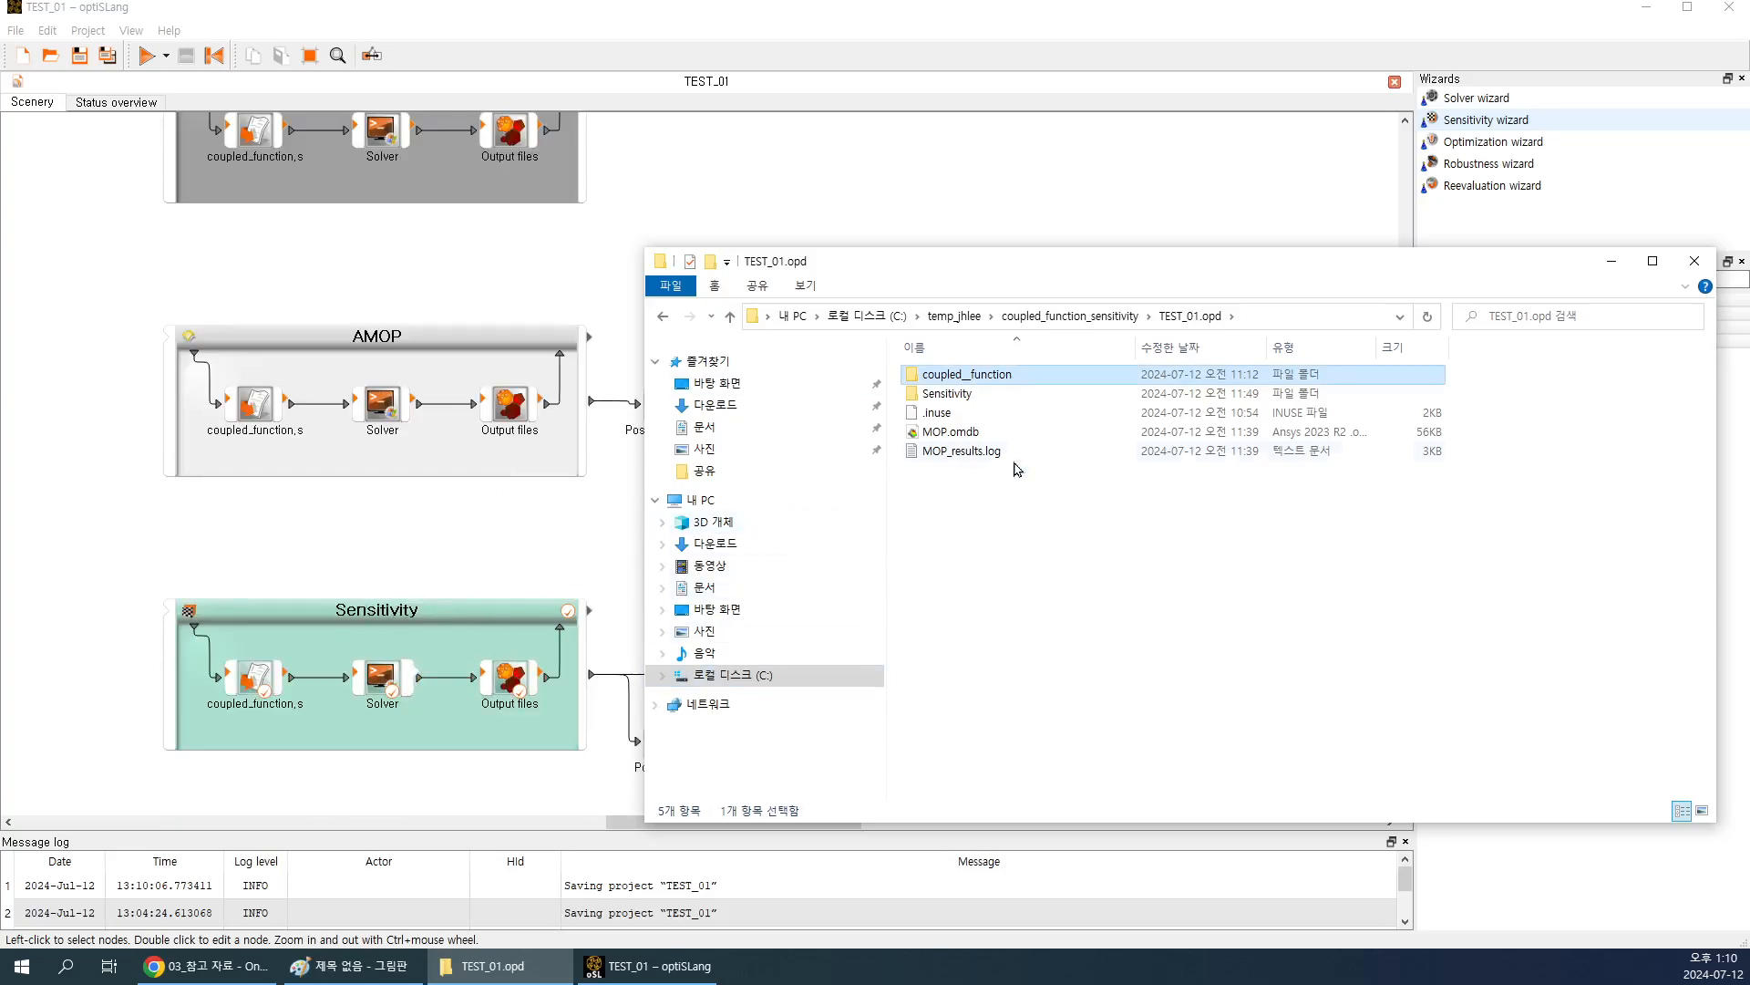
pyautogui.click(981, 401)
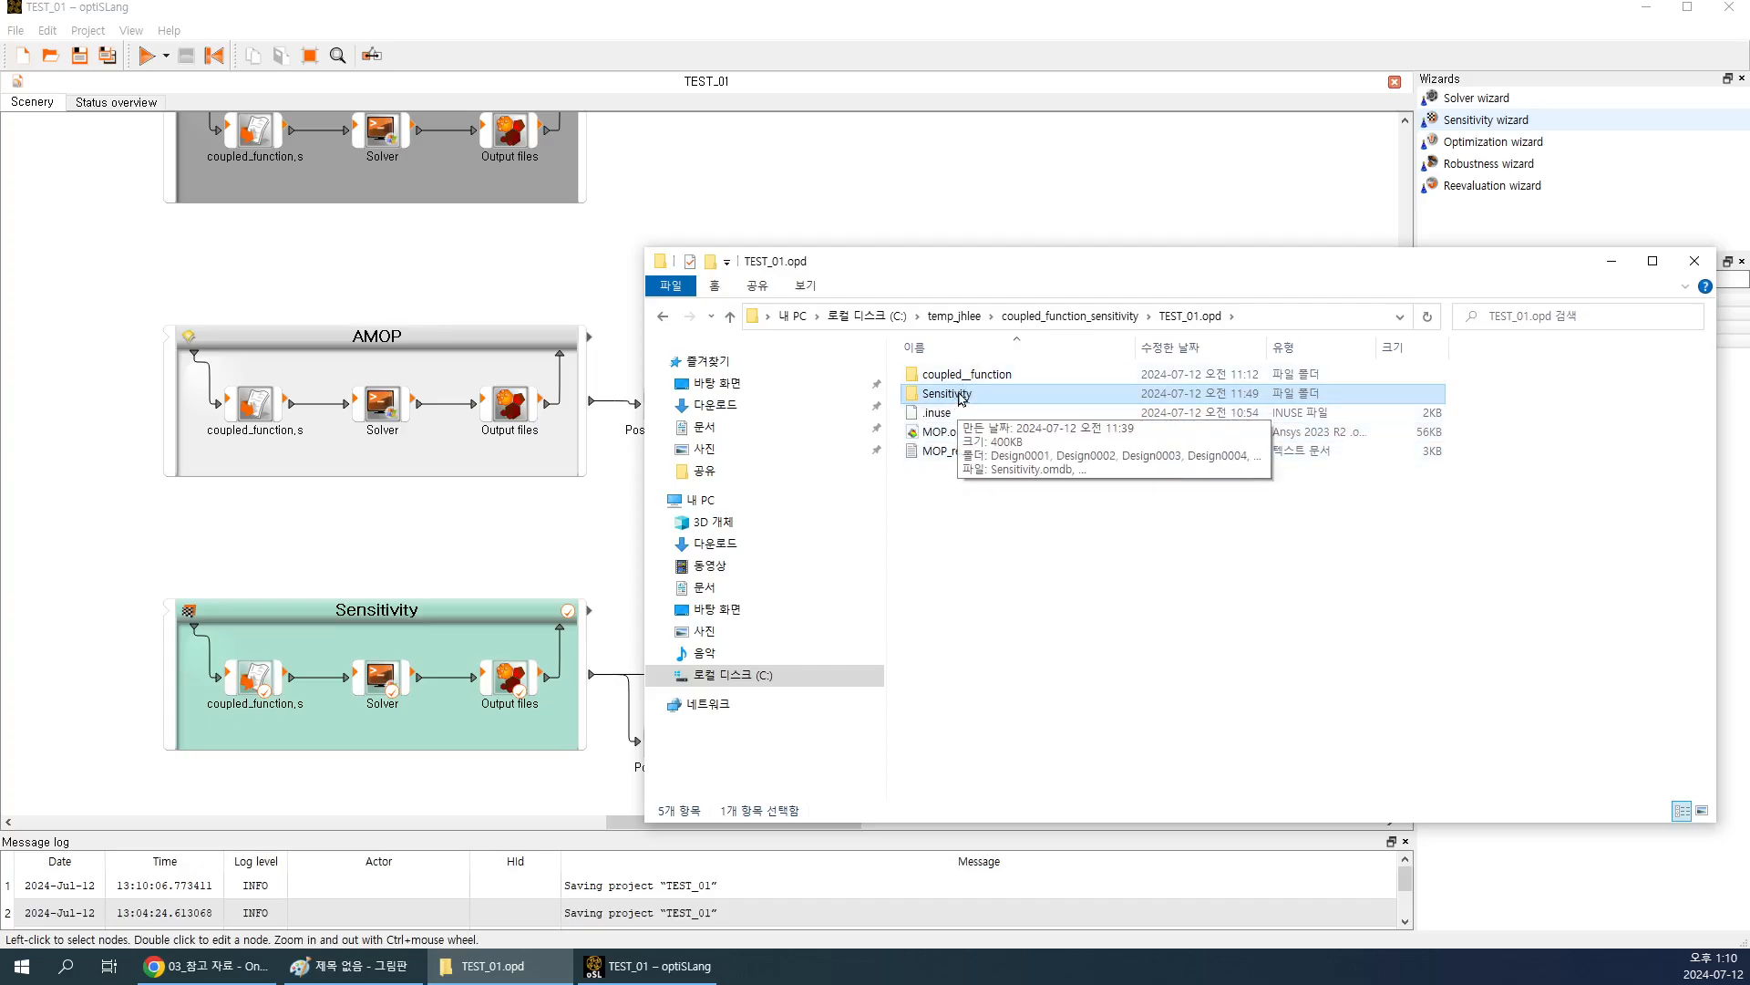
# Open the Sensitivity folder and look through its design folders and result files down to Sensitivity.omdb.
pyautogui.doubleClick(948, 393)
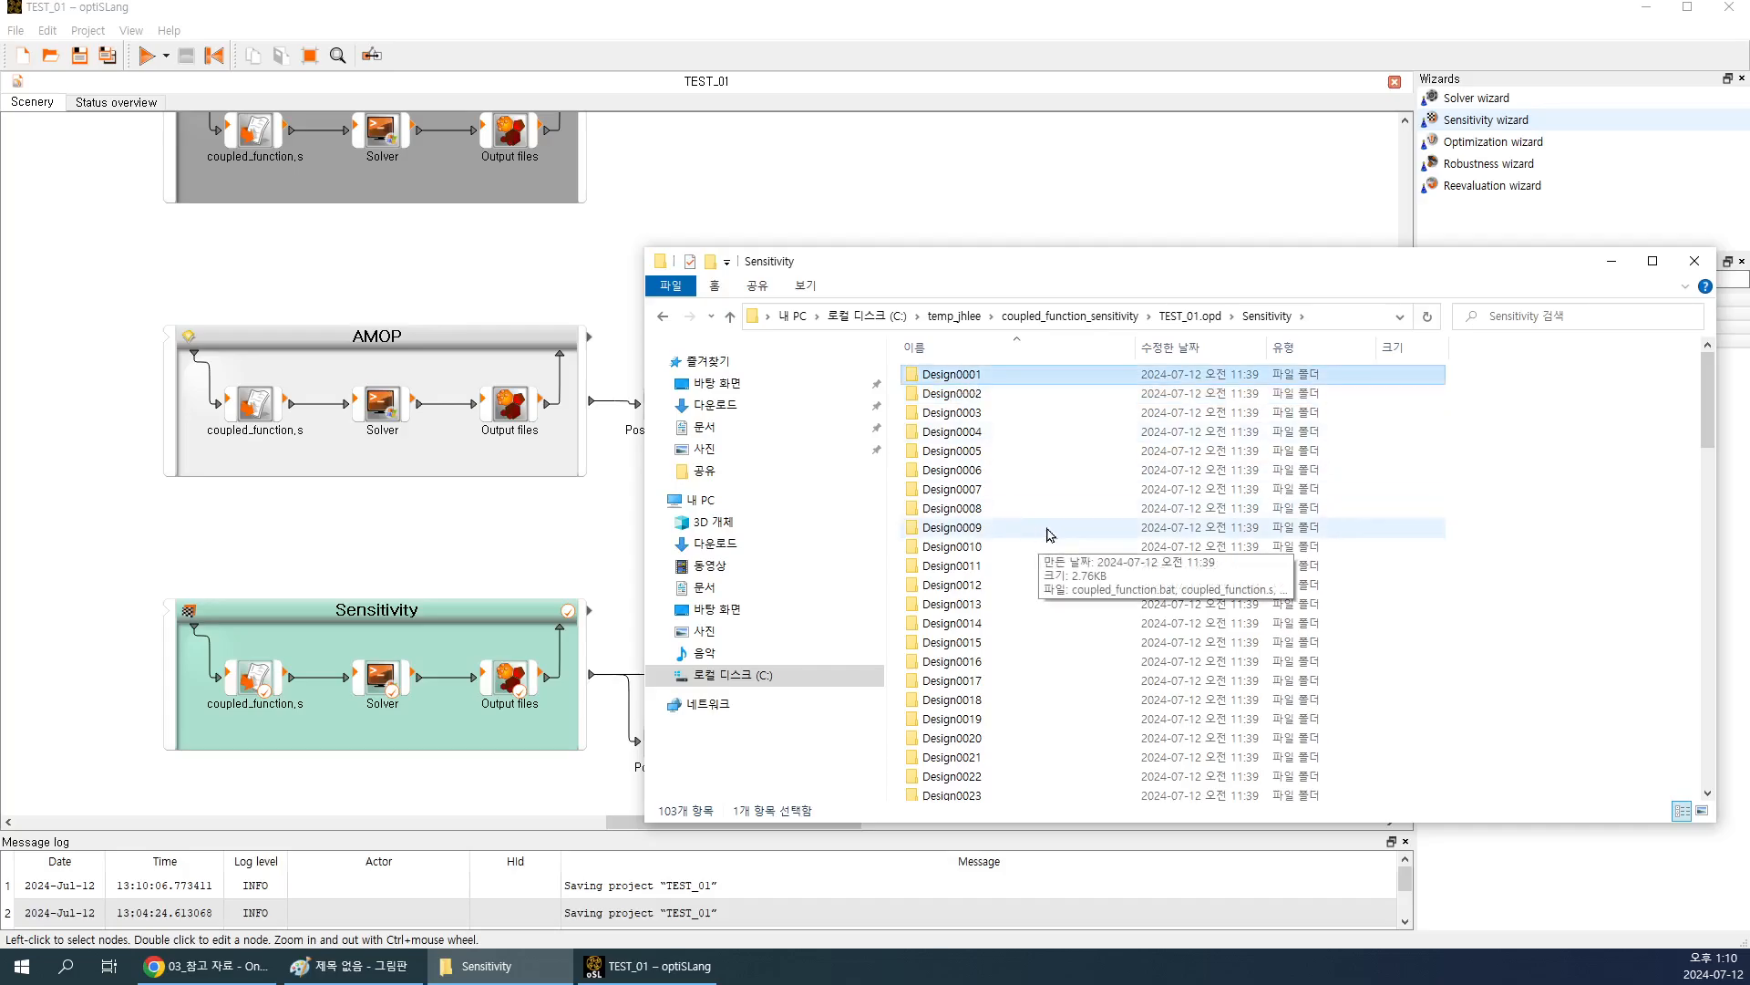
pyautogui.scroll(-20, 1048, 535)
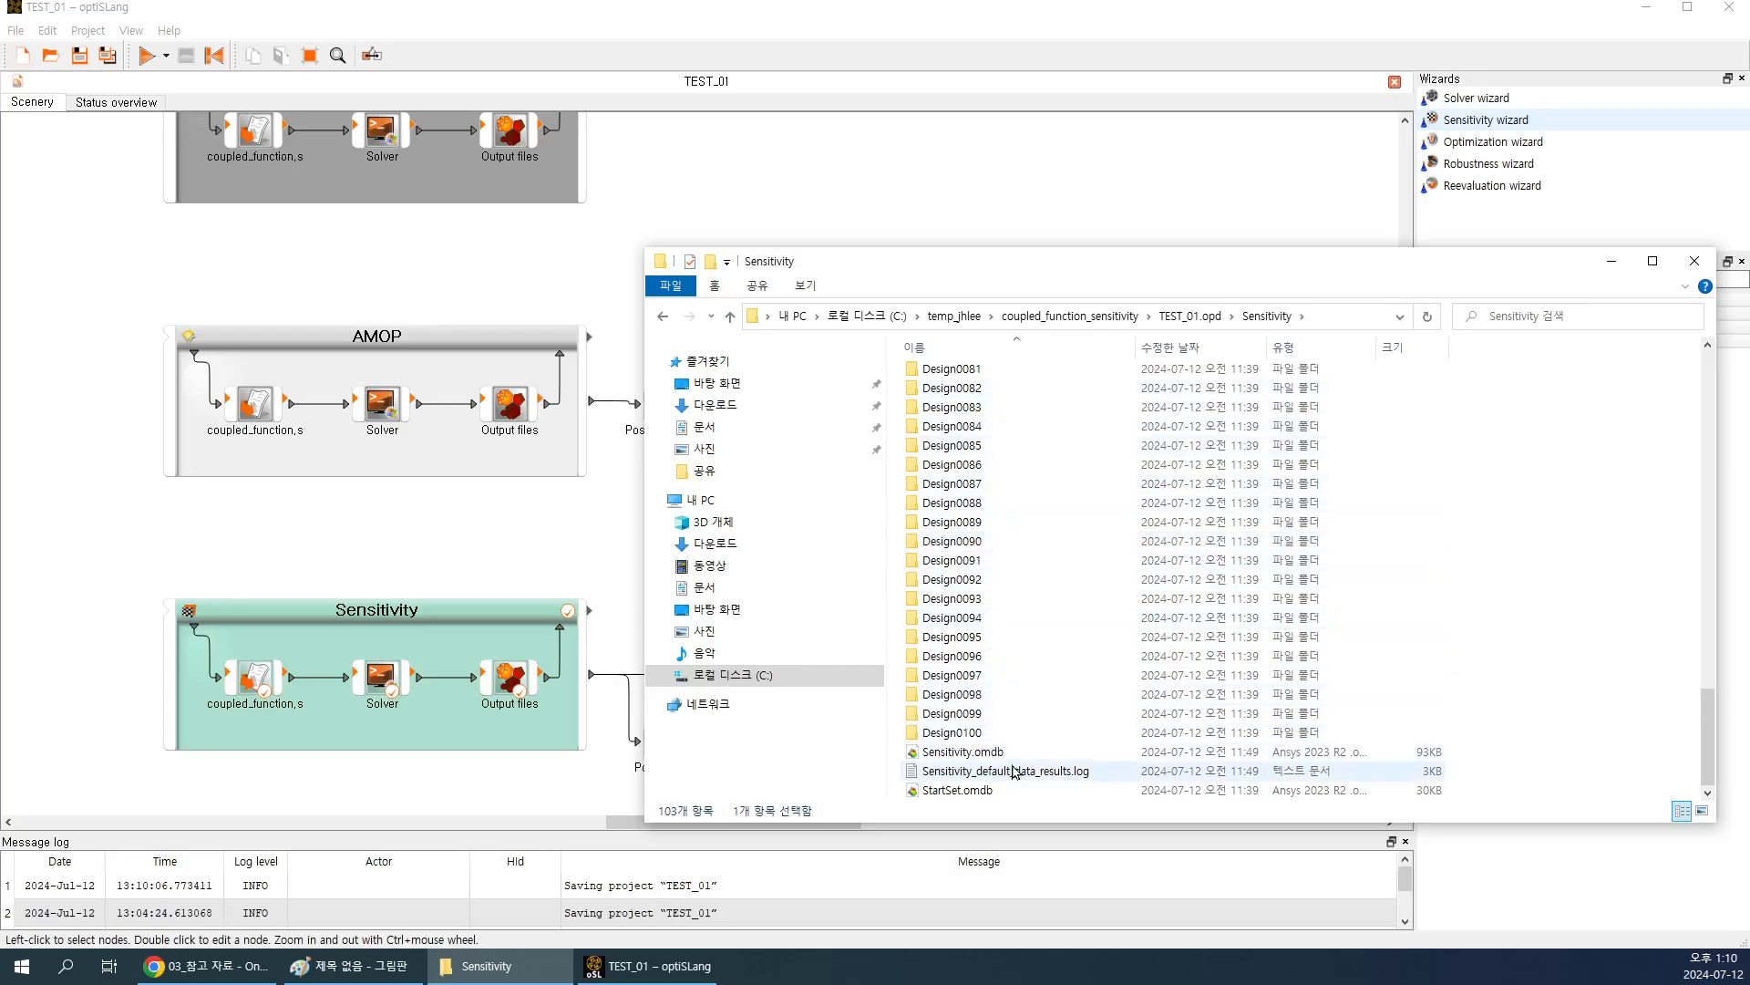
pyautogui.click(1015, 753)
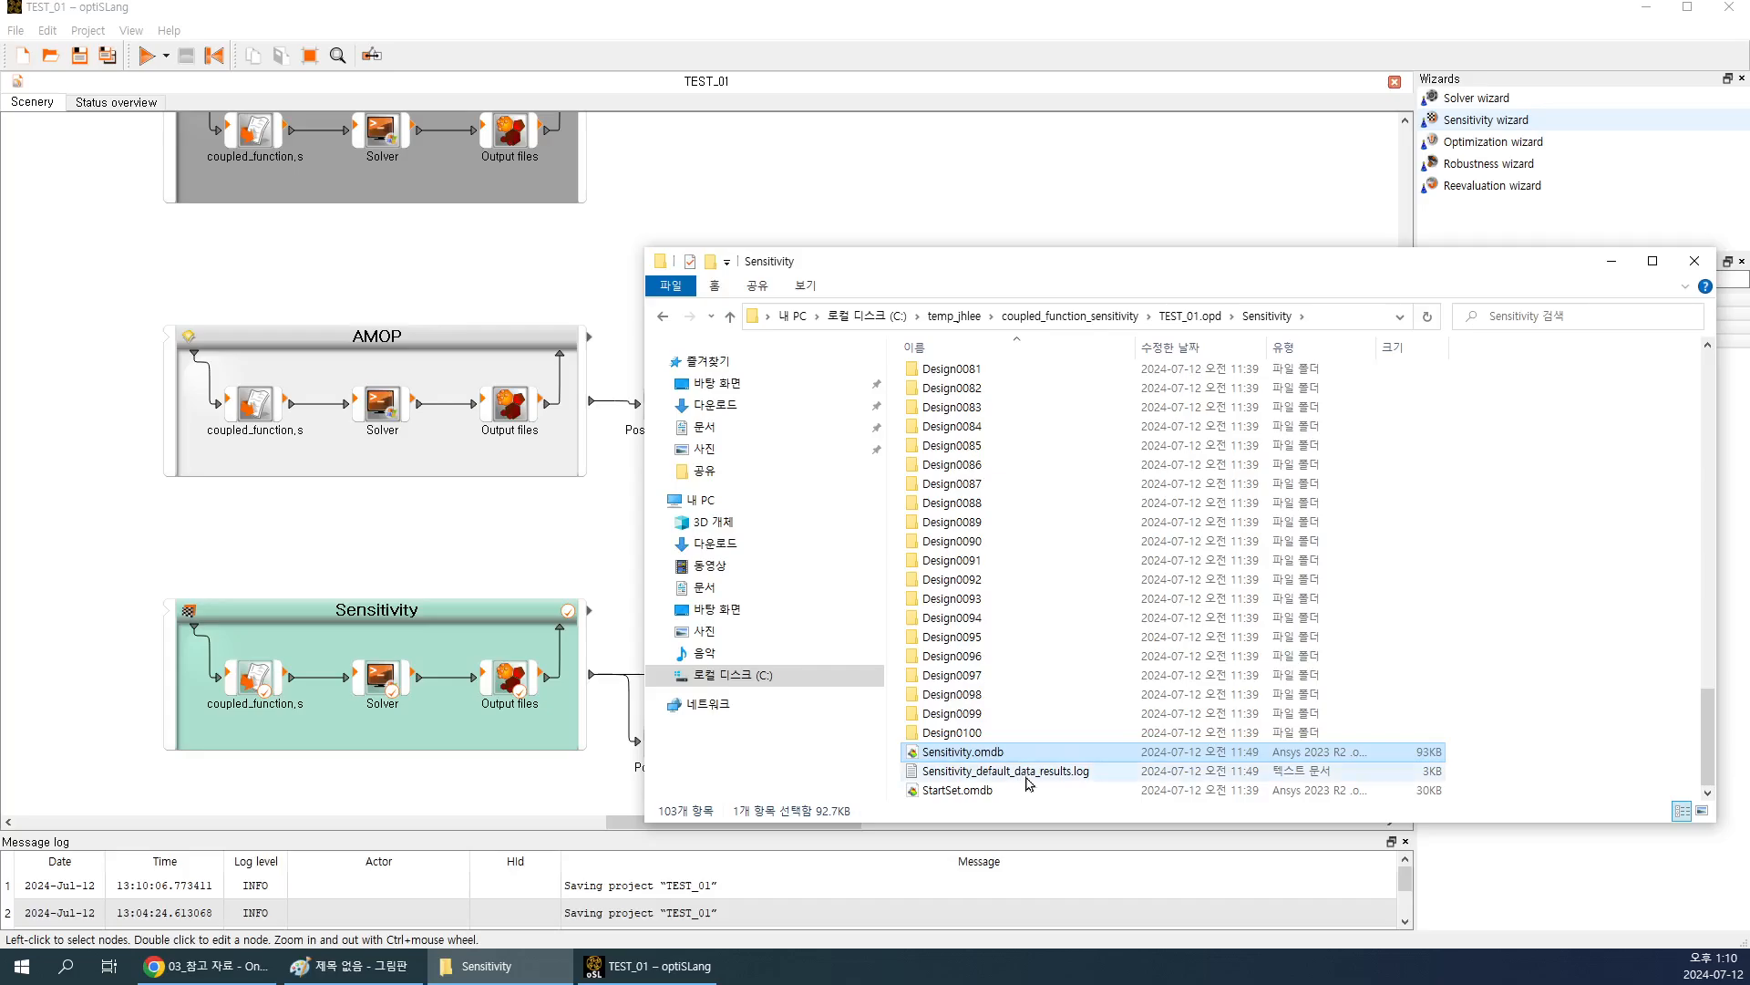
# Open Sensitivity_default_data_results.log in Notepad, review the sampling bounds and metamodel results at a smaller text size, and close it.
pyautogui.doubleClick(1026, 775)
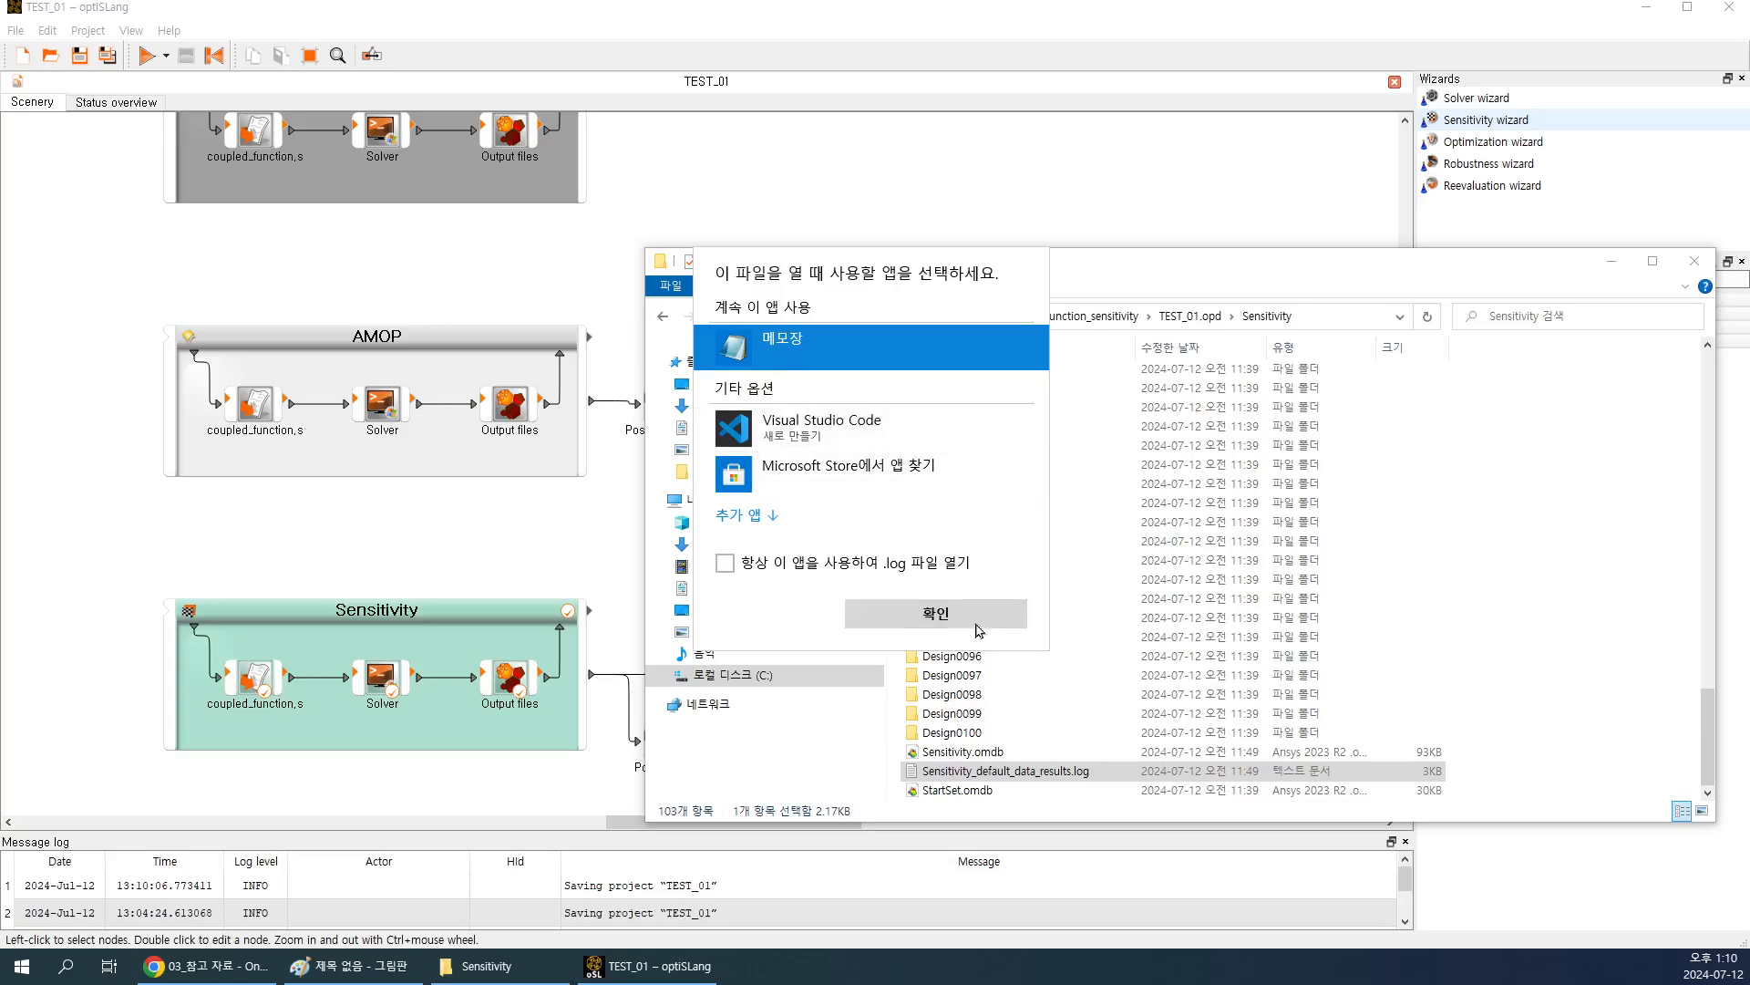
pyautogui.click(976, 628)
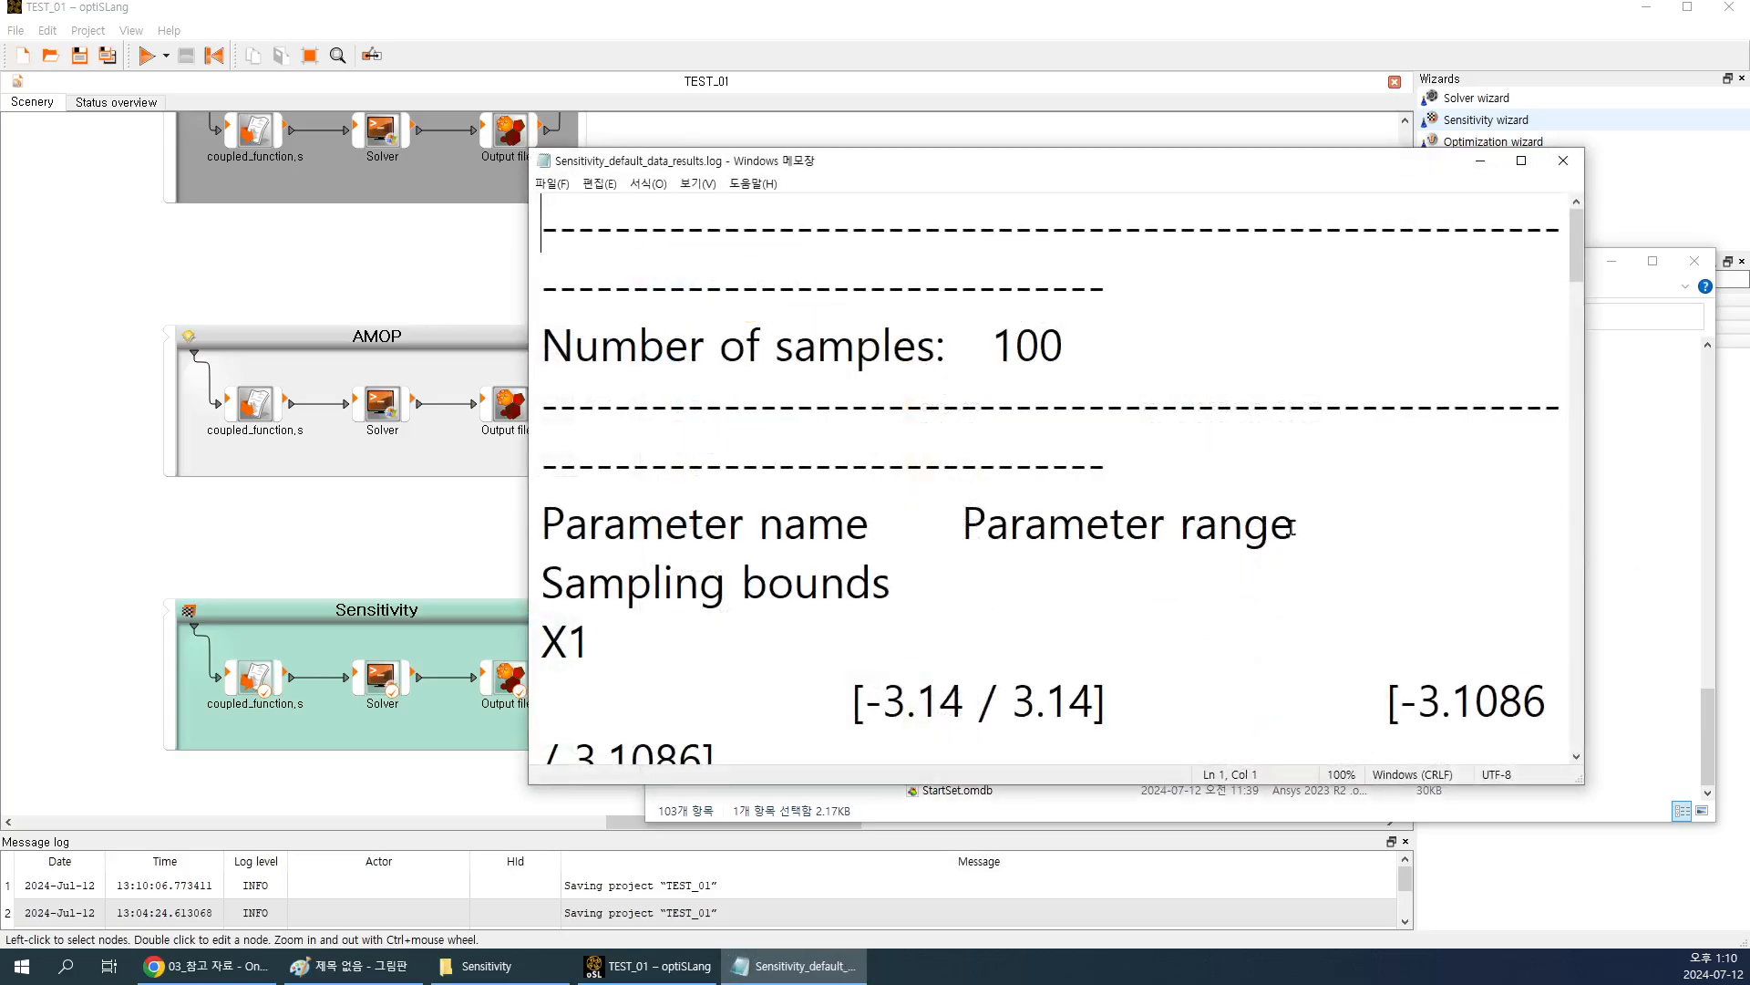
pyautogui.keyDown('ctrl'); pyautogui.scroll(-6, 1304, 521); pyautogui.keyUp('ctrl')
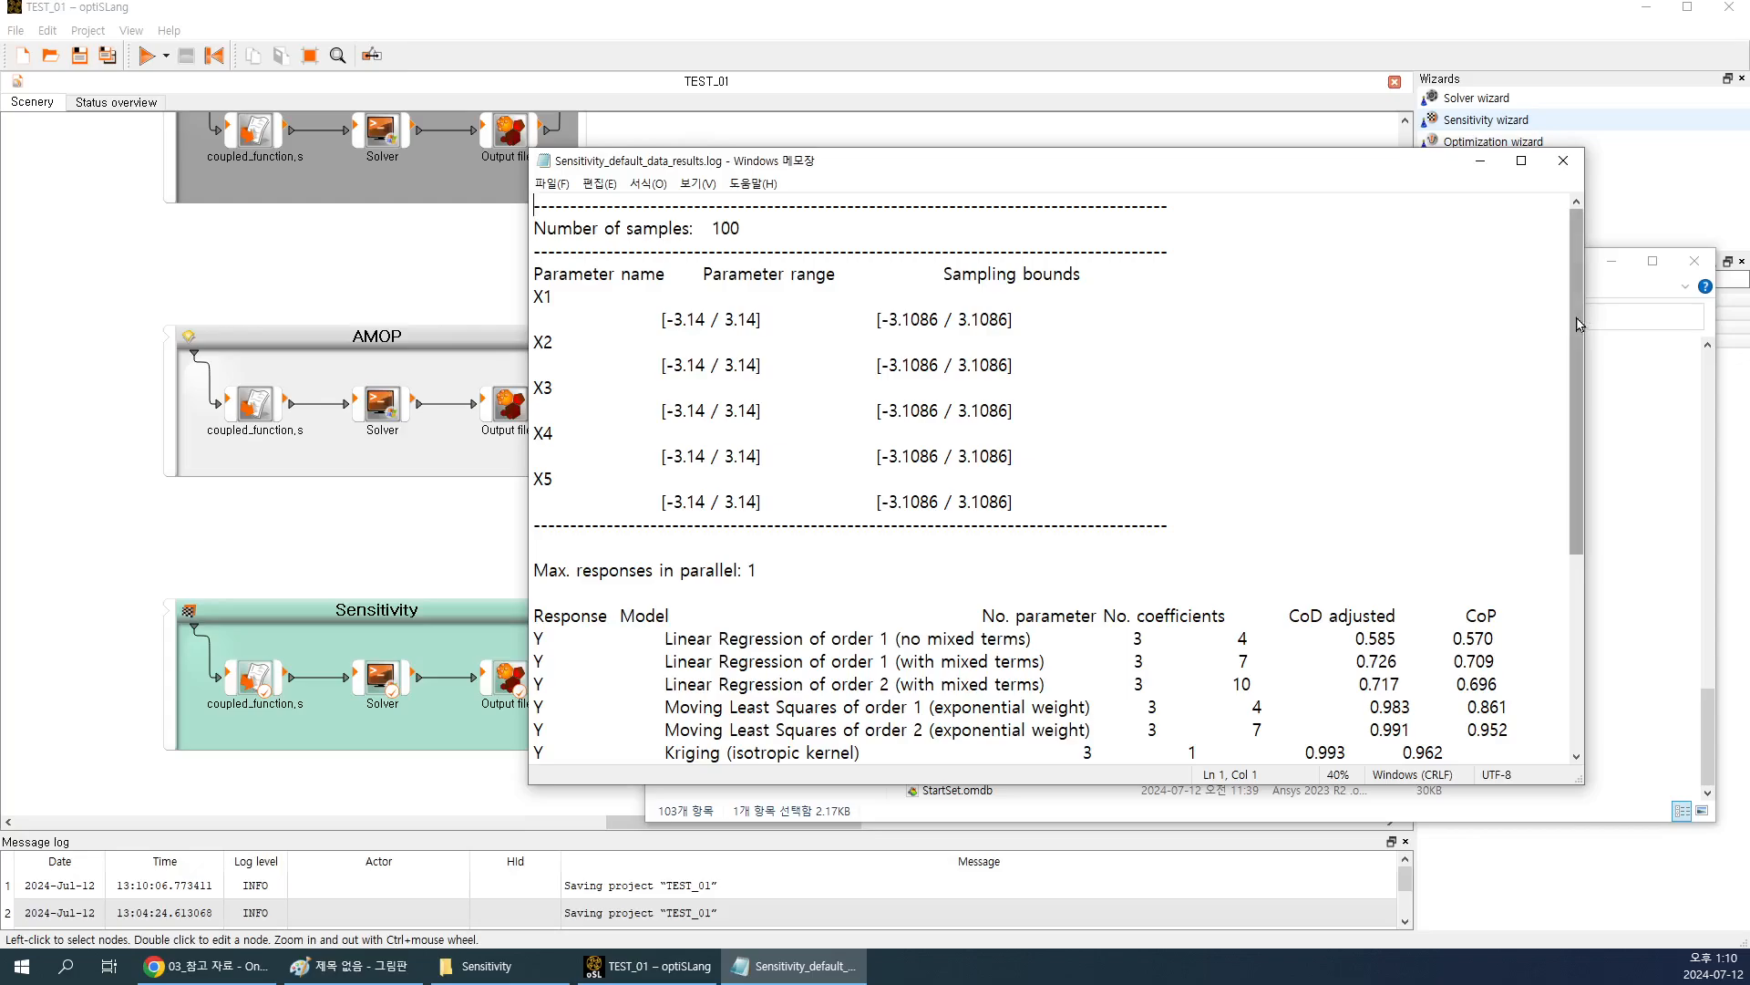
pyautogui.moveTo(1578, 323)
pyautogui.mouseDown()
pyautogui.moveTo(1572, 549)
pyautogui.moveTo(1583, 328)
pyautogui.mouseUp()
pyautogui.click(1562, 161)
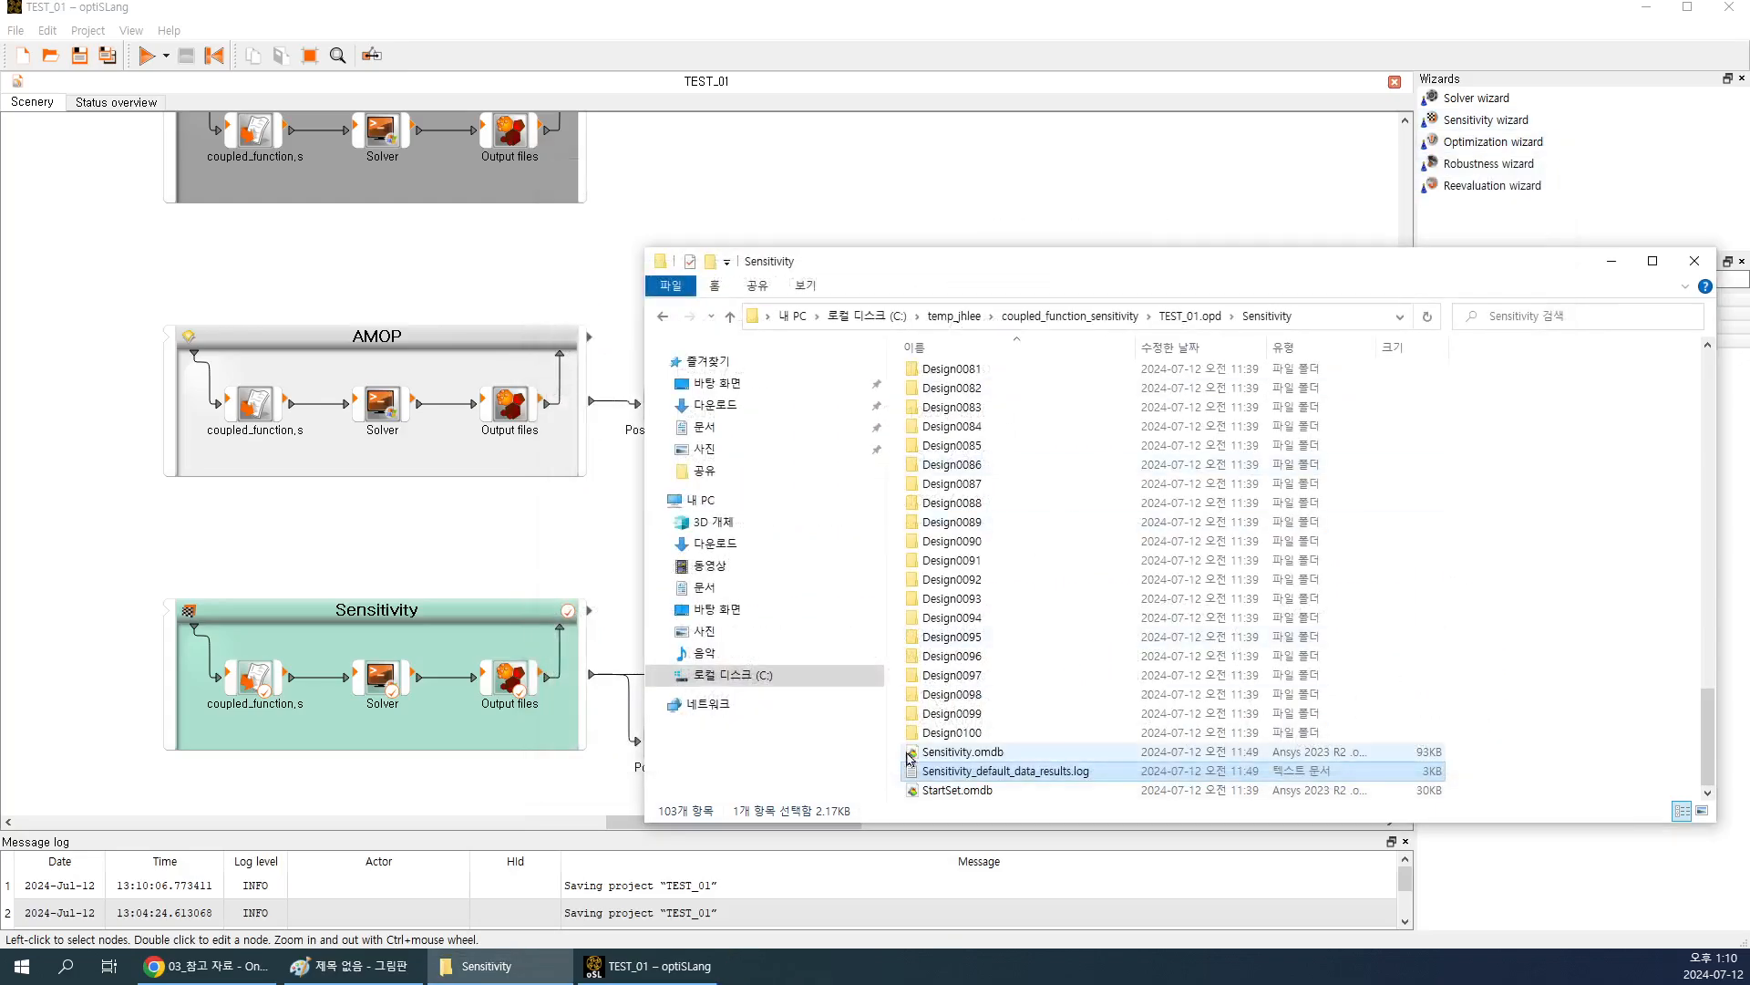
# Open the Design0001 folder, compare its solver files with the coupled_function system in the scenery, and return to the Sensitivity folder.
pyautogui.scroll(20, 1048, 378)
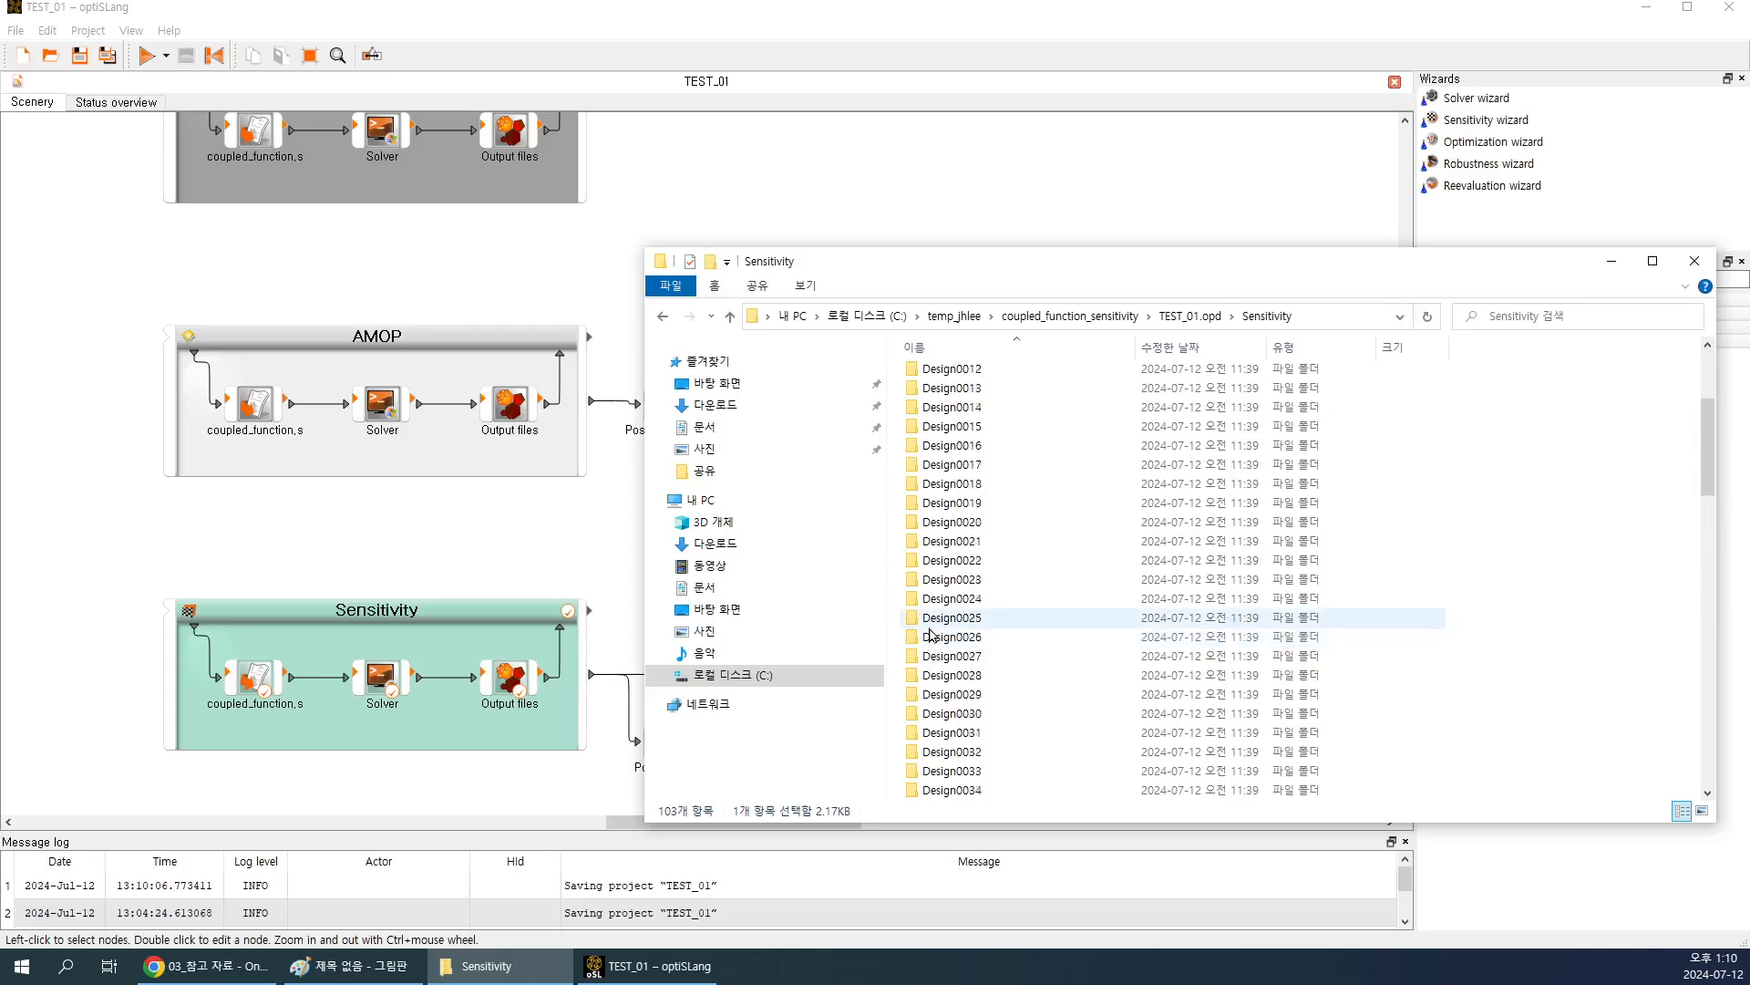
pyautogui.click(977, 376)
pyautogui.doubleClick(978, 376)
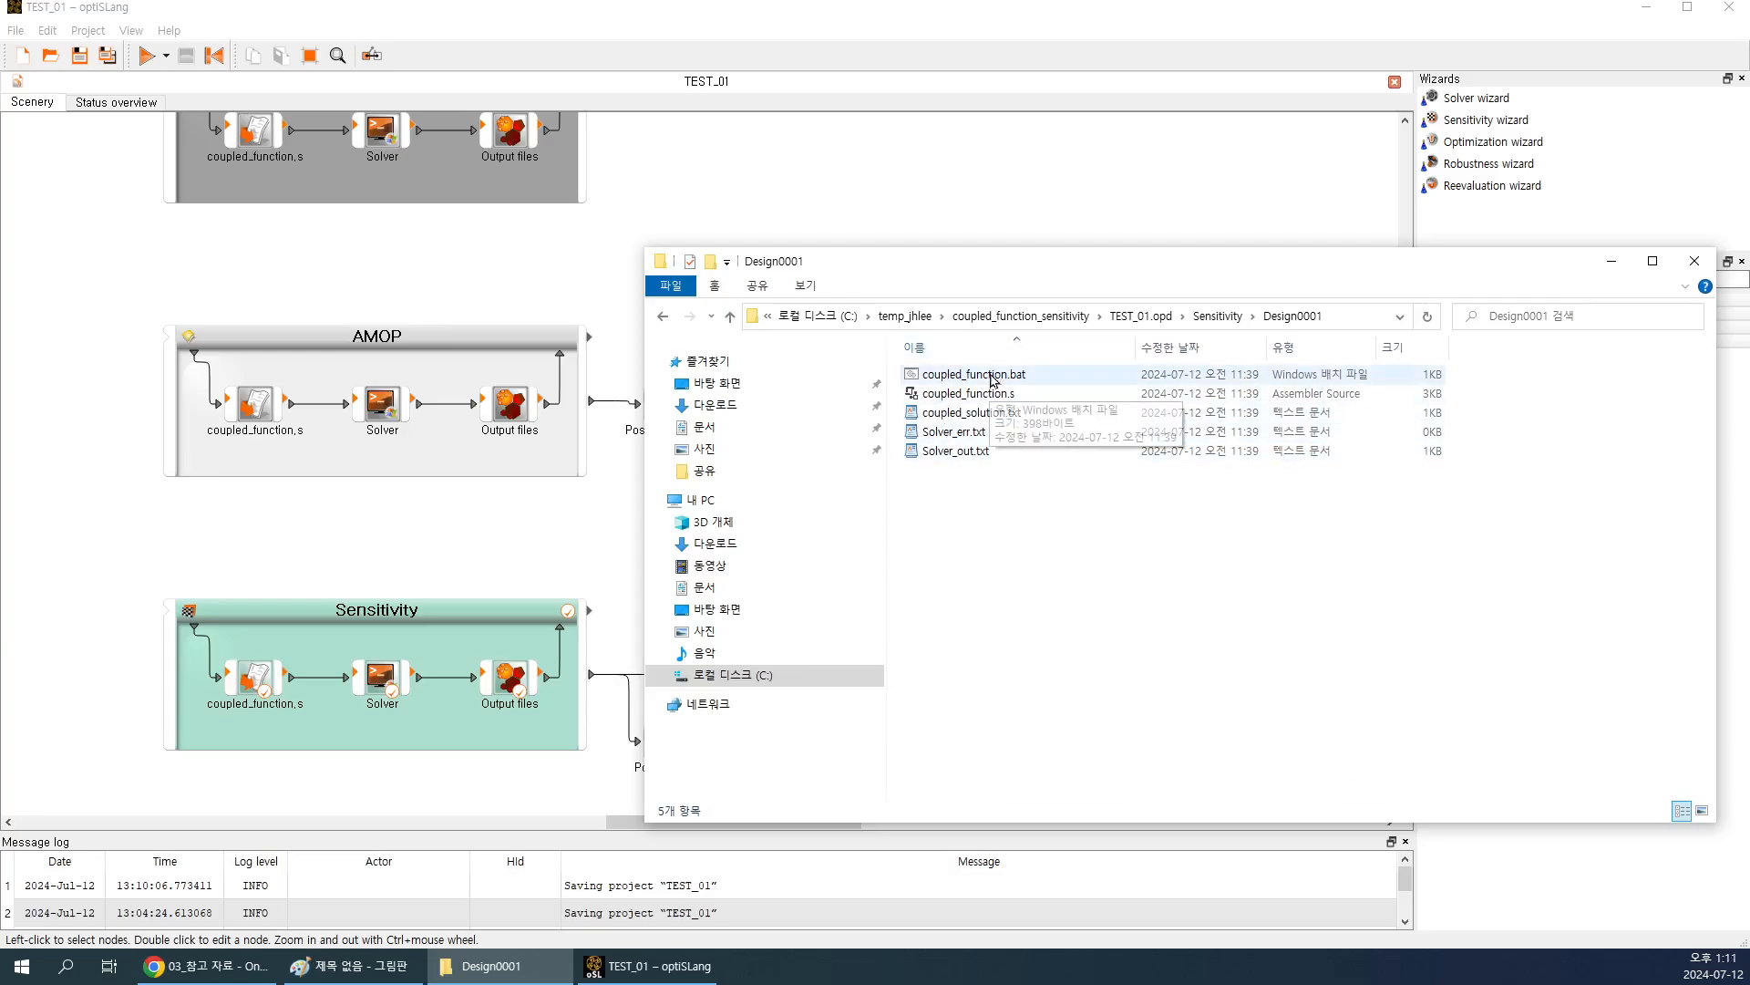
pyautogui.scroll(3, 496, 453)
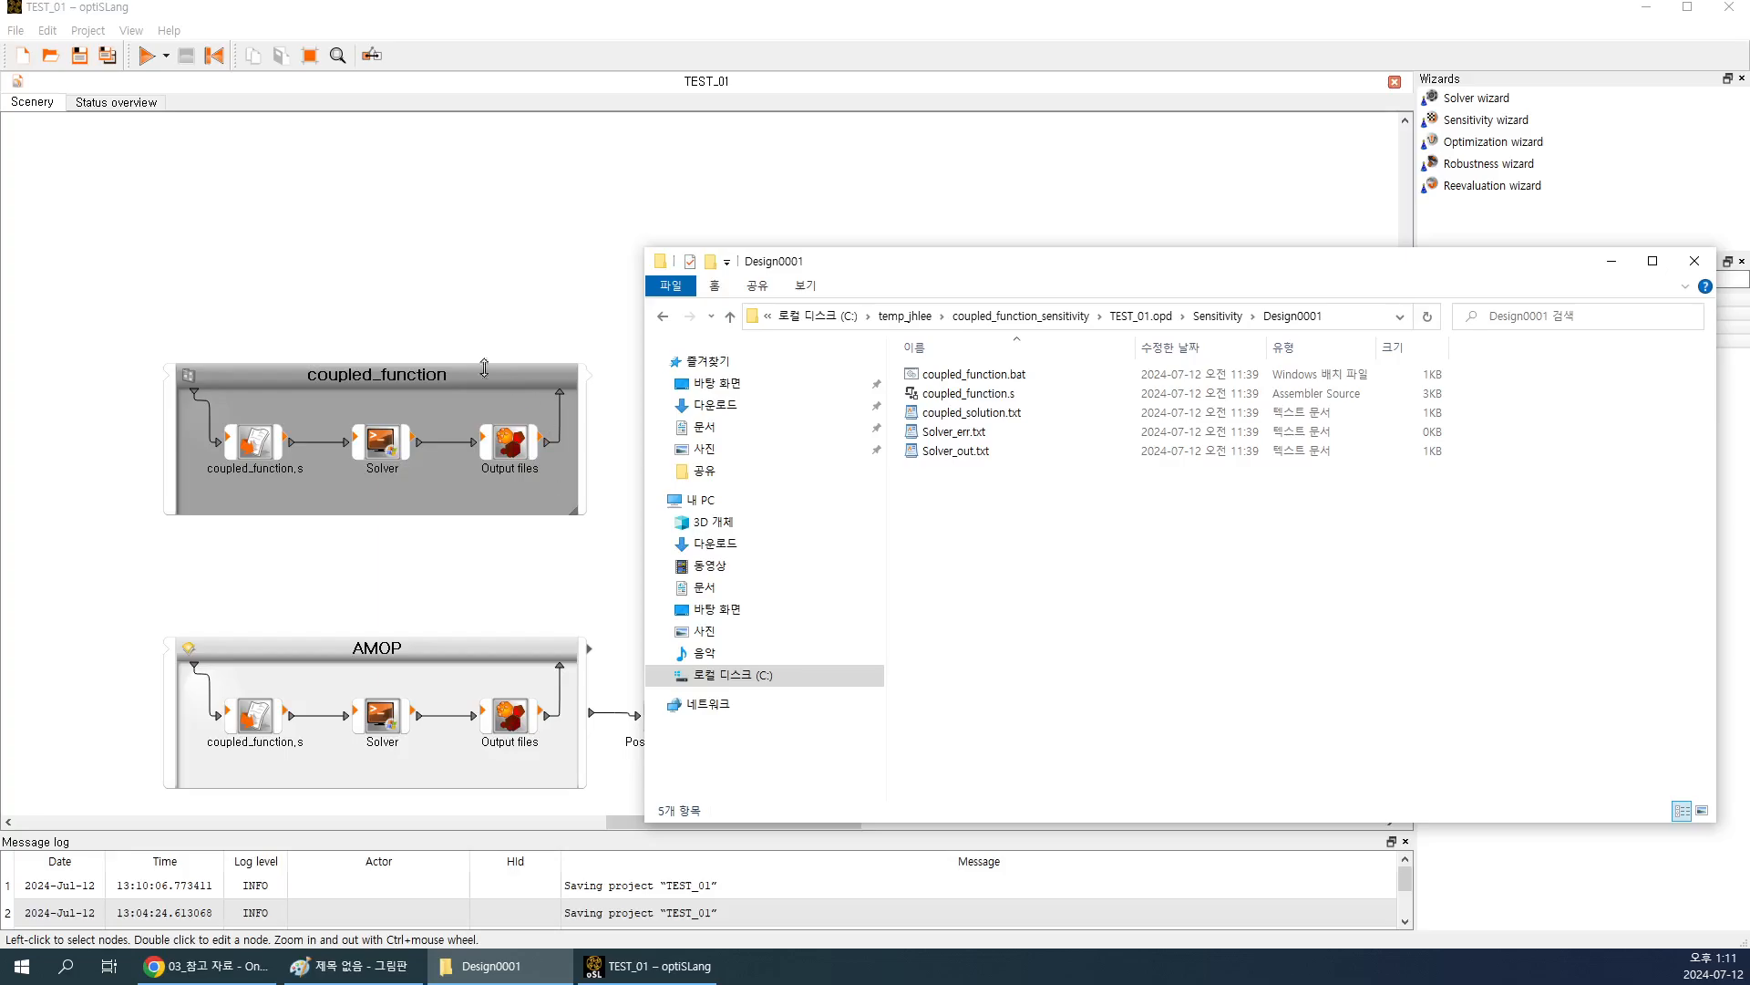
pyautogui.scroll(-1, 394, 387)
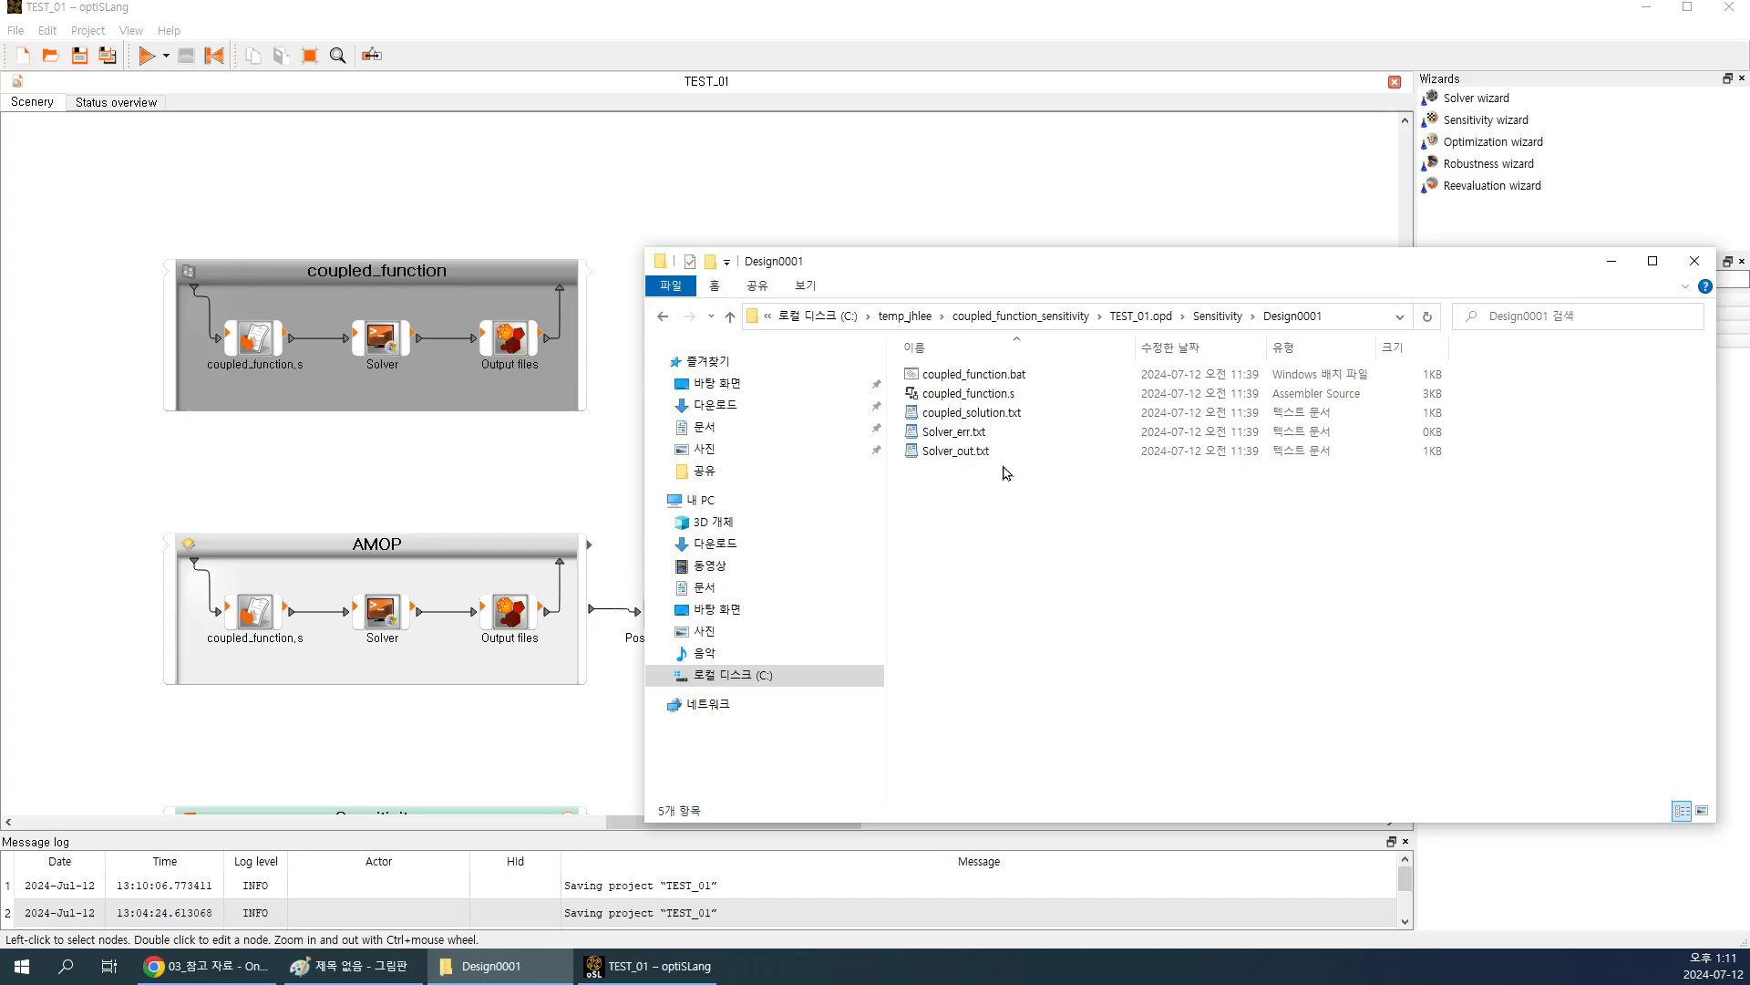
pyautogui.click(1218, 316)
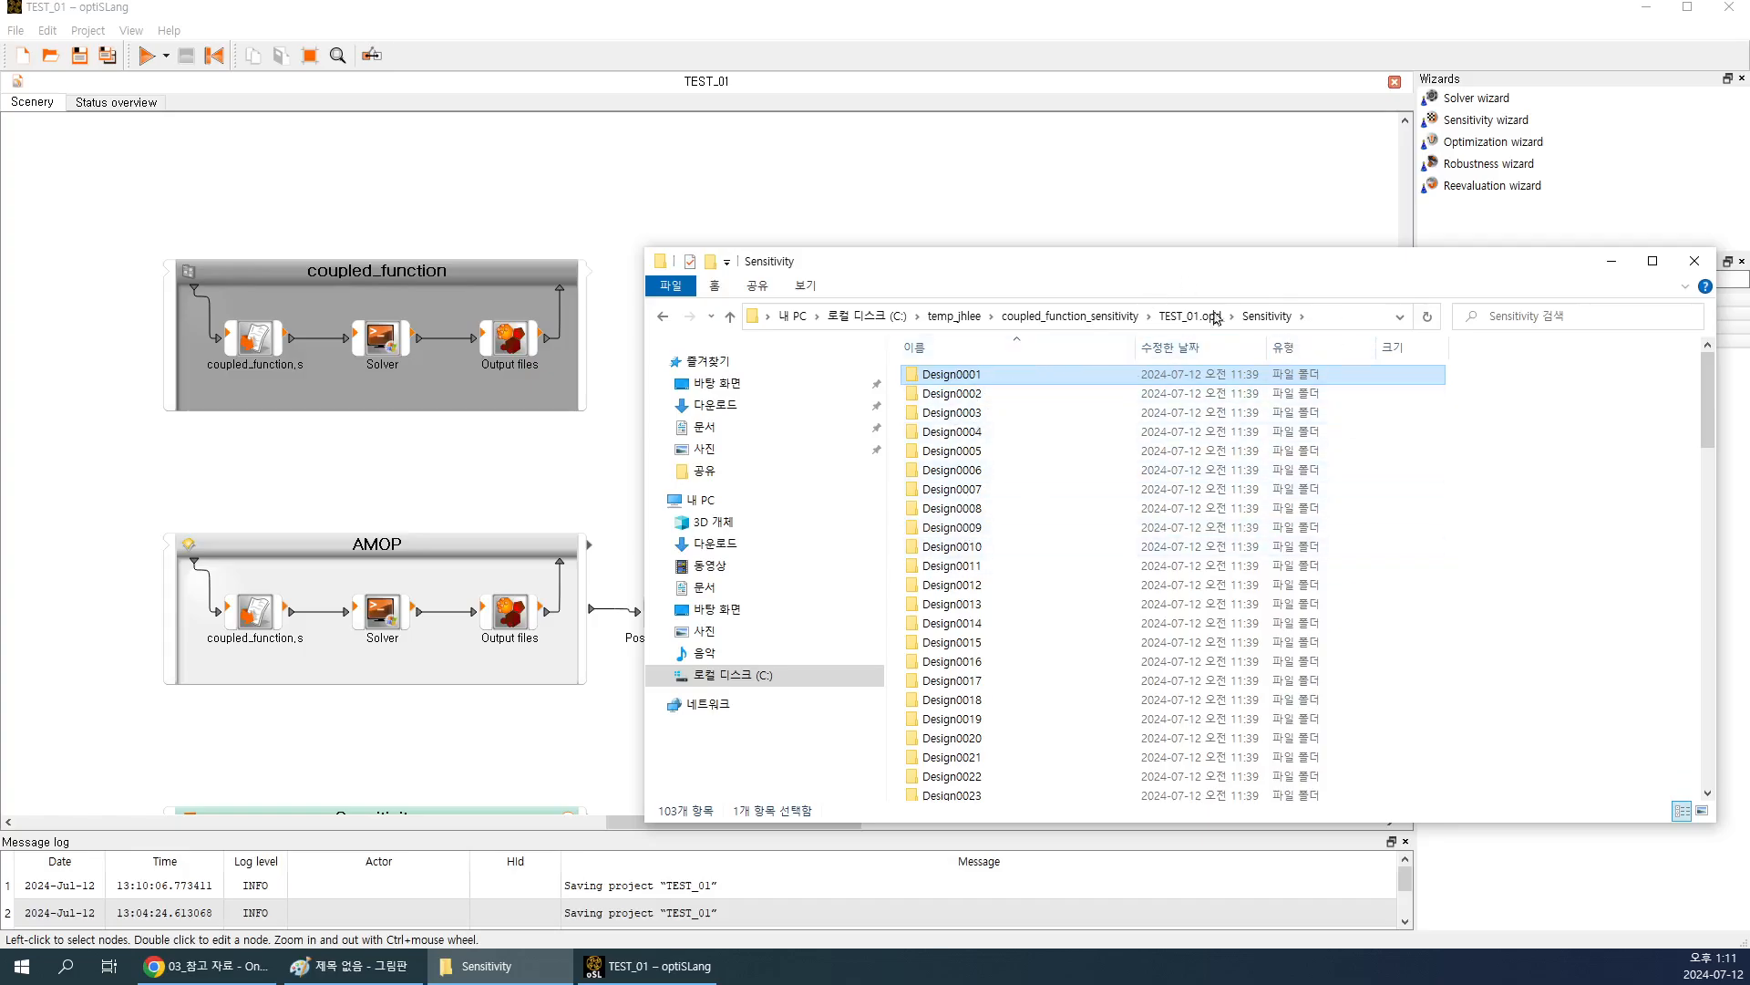
# Go back up to the TEST_01.opd folder and return to the TEST_01 scenery in optiSLang.
pyautogui.click(1099, 321)
pyautogui.doubleClick(941, 356)
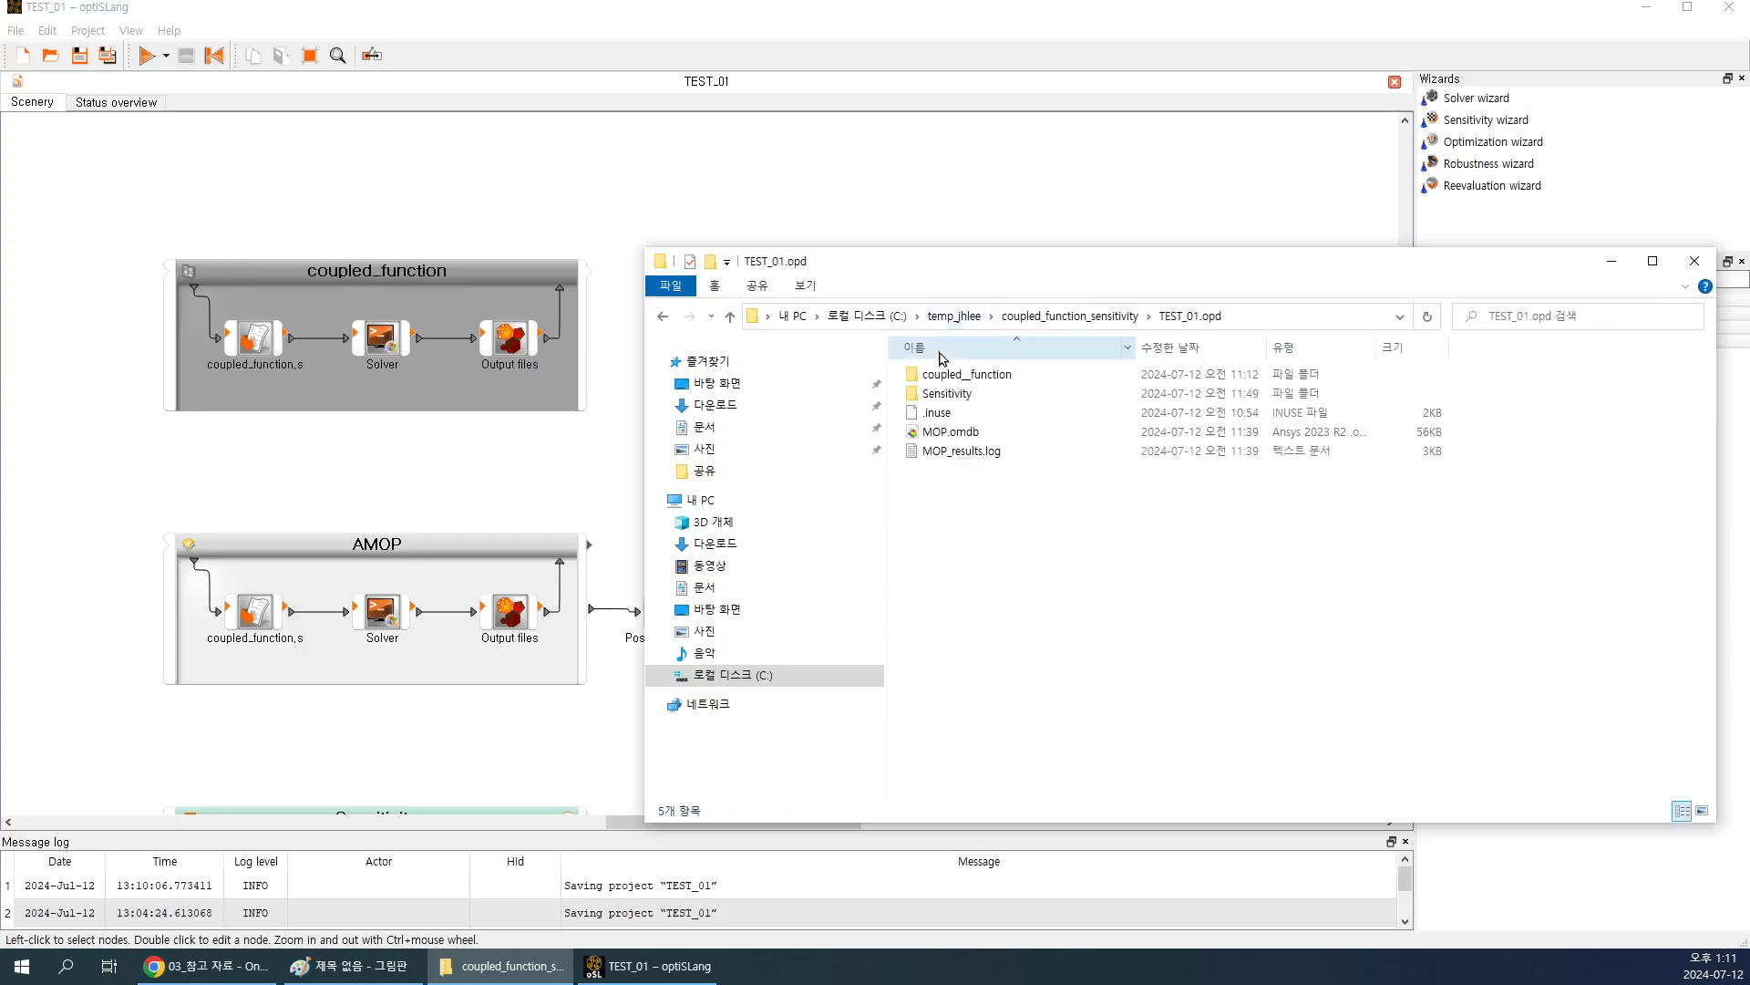
pyautogui.click(976, 194)
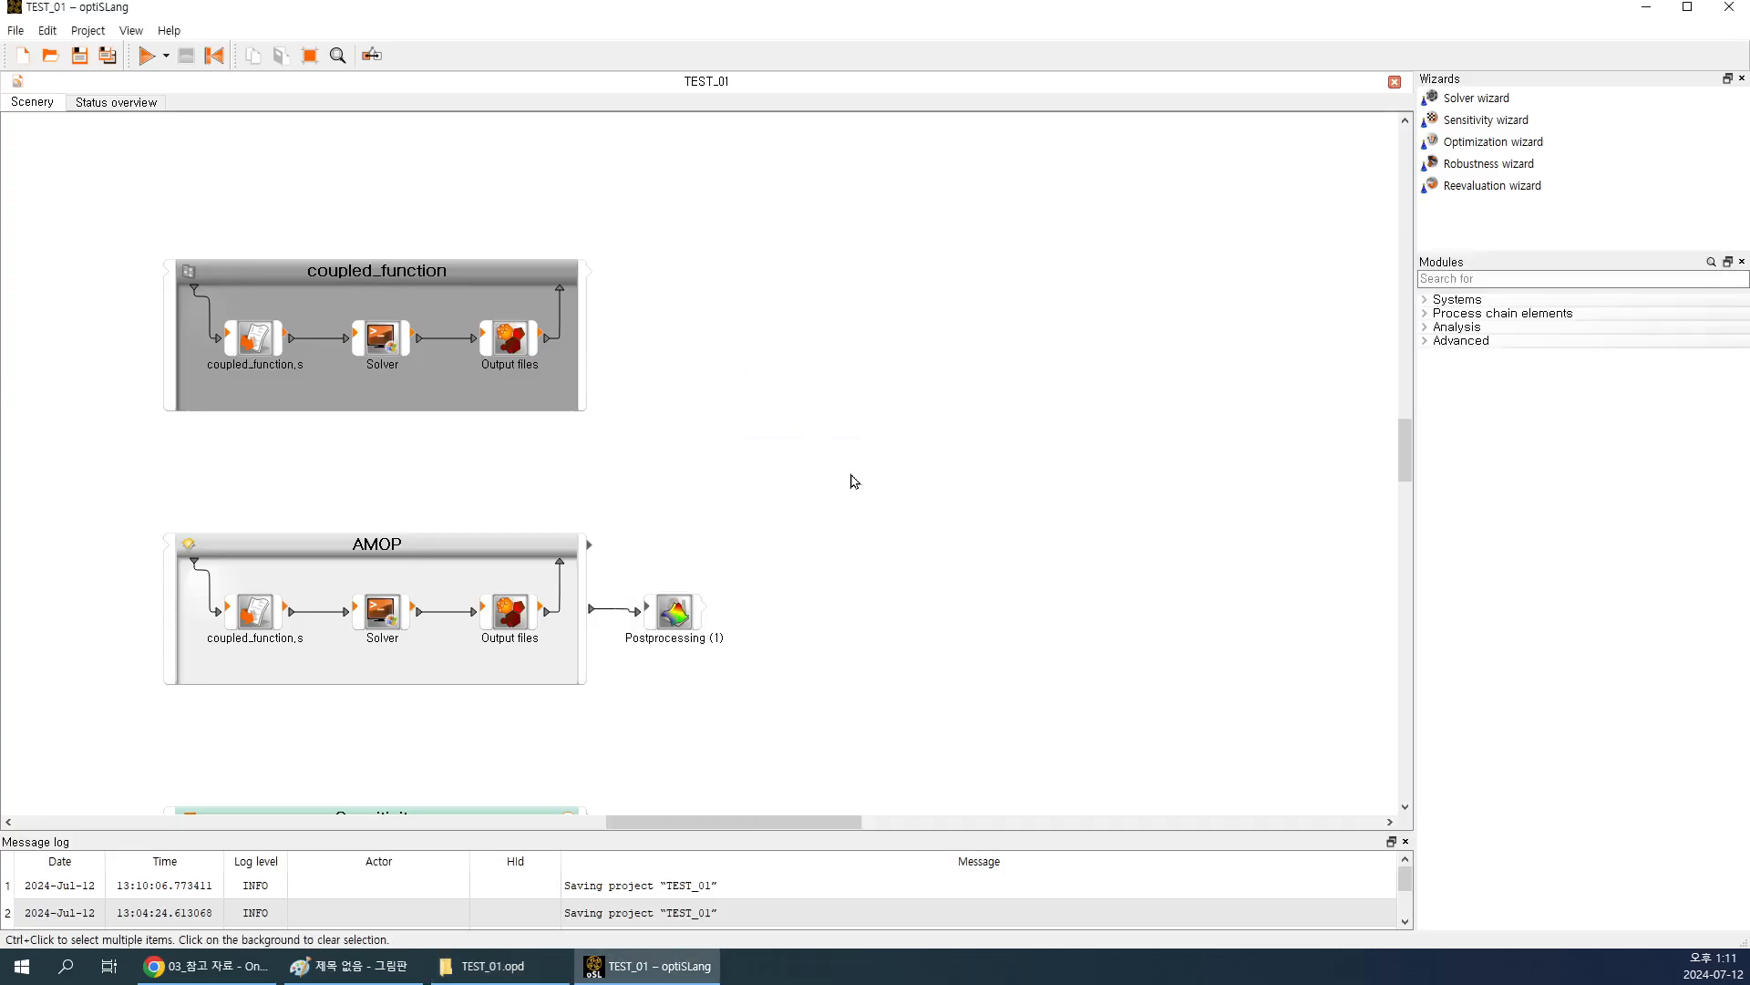
# Save the TEST_01 project and start the run to compute the AMOP system.
pyautogui.click(79, 55)
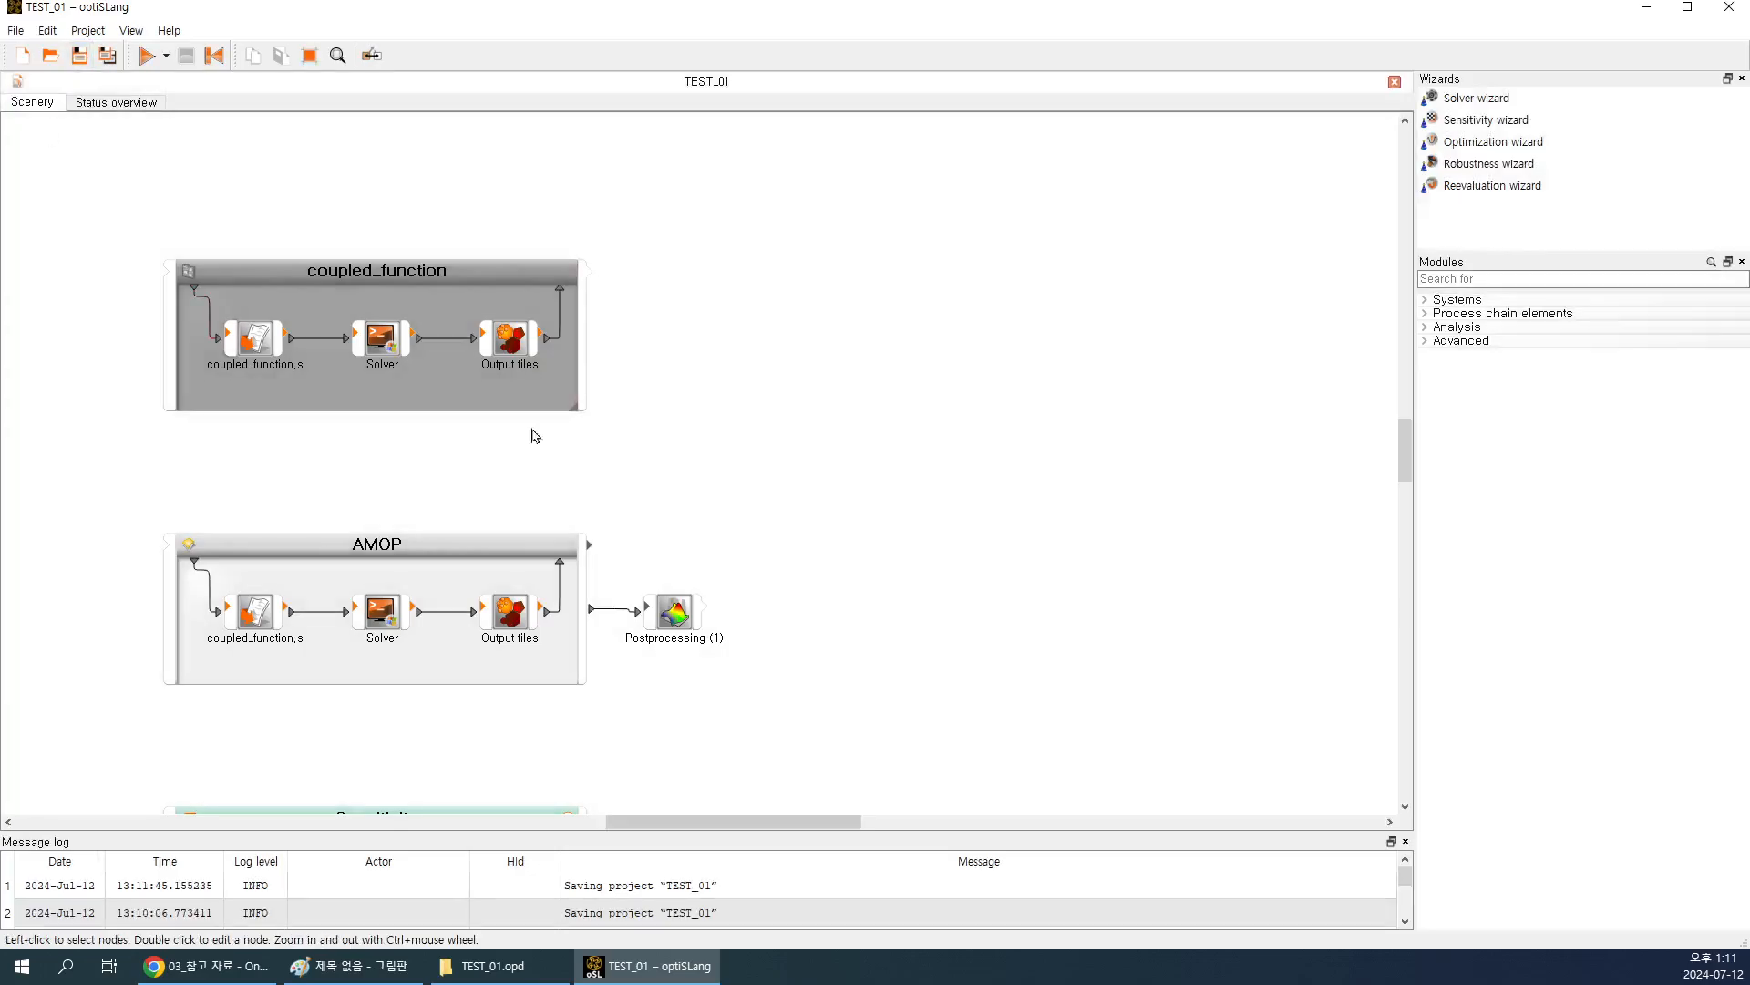
pyautogui.moveTo(1405, 444); pyautogui.dragTo(1417, 461)
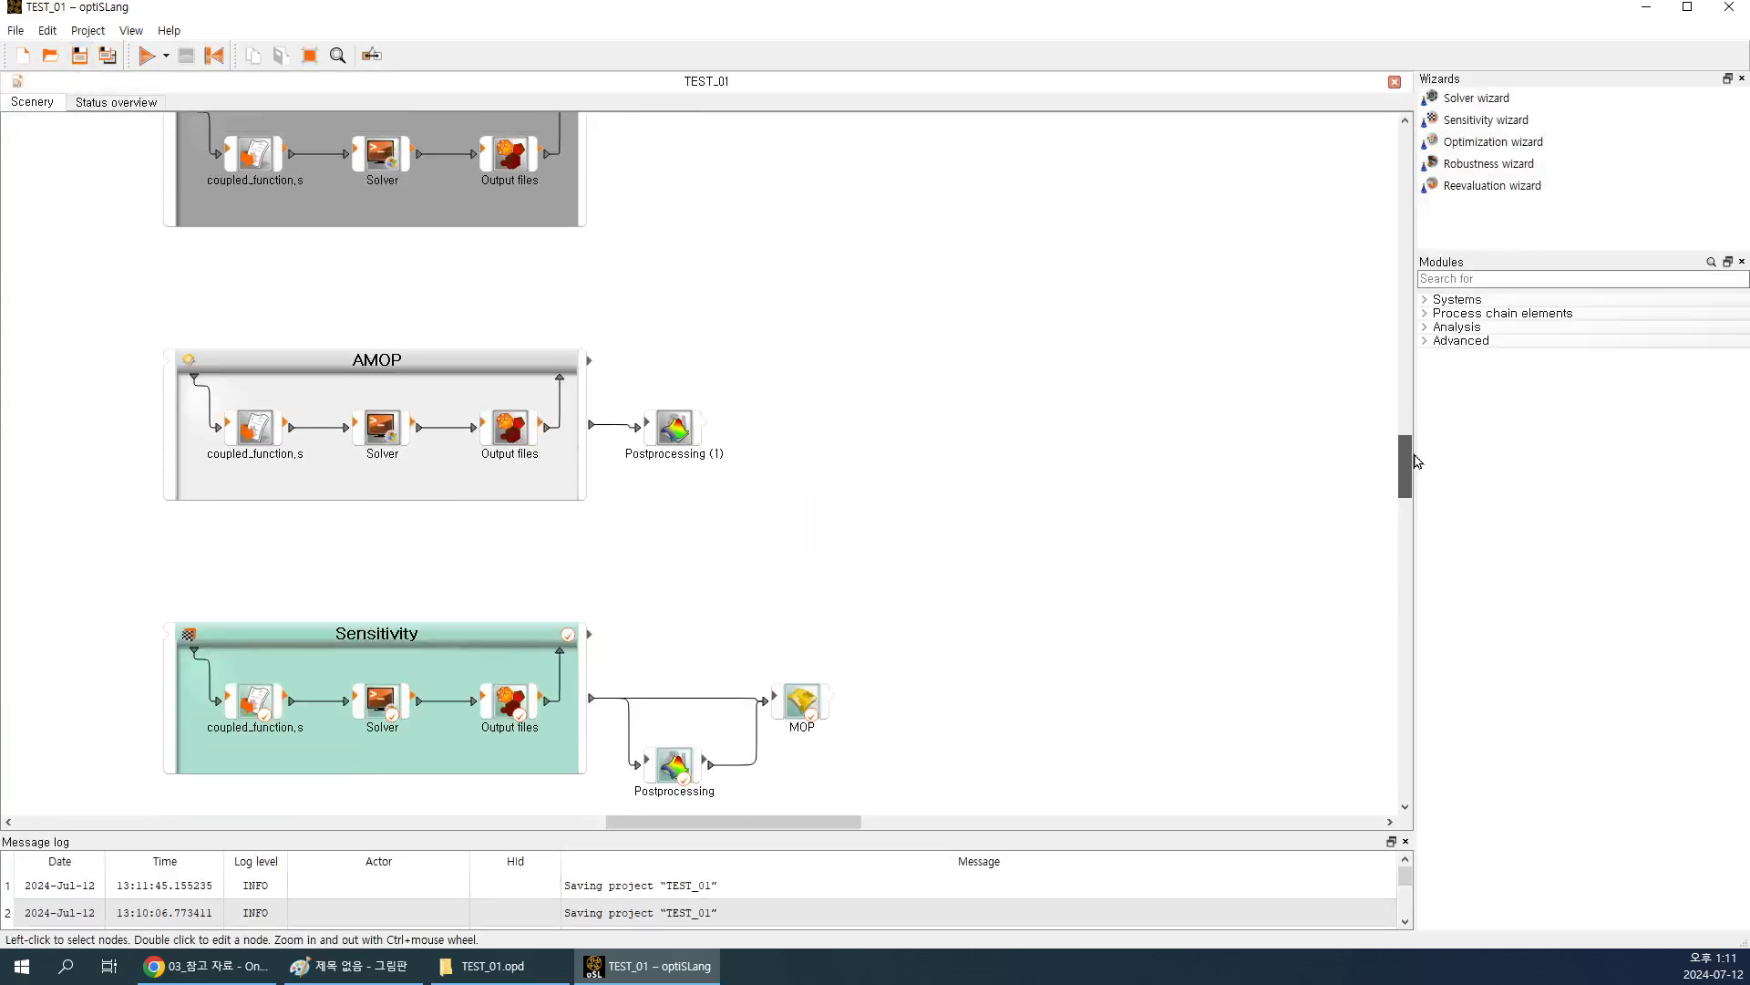
pyautogui.click(146, 58)
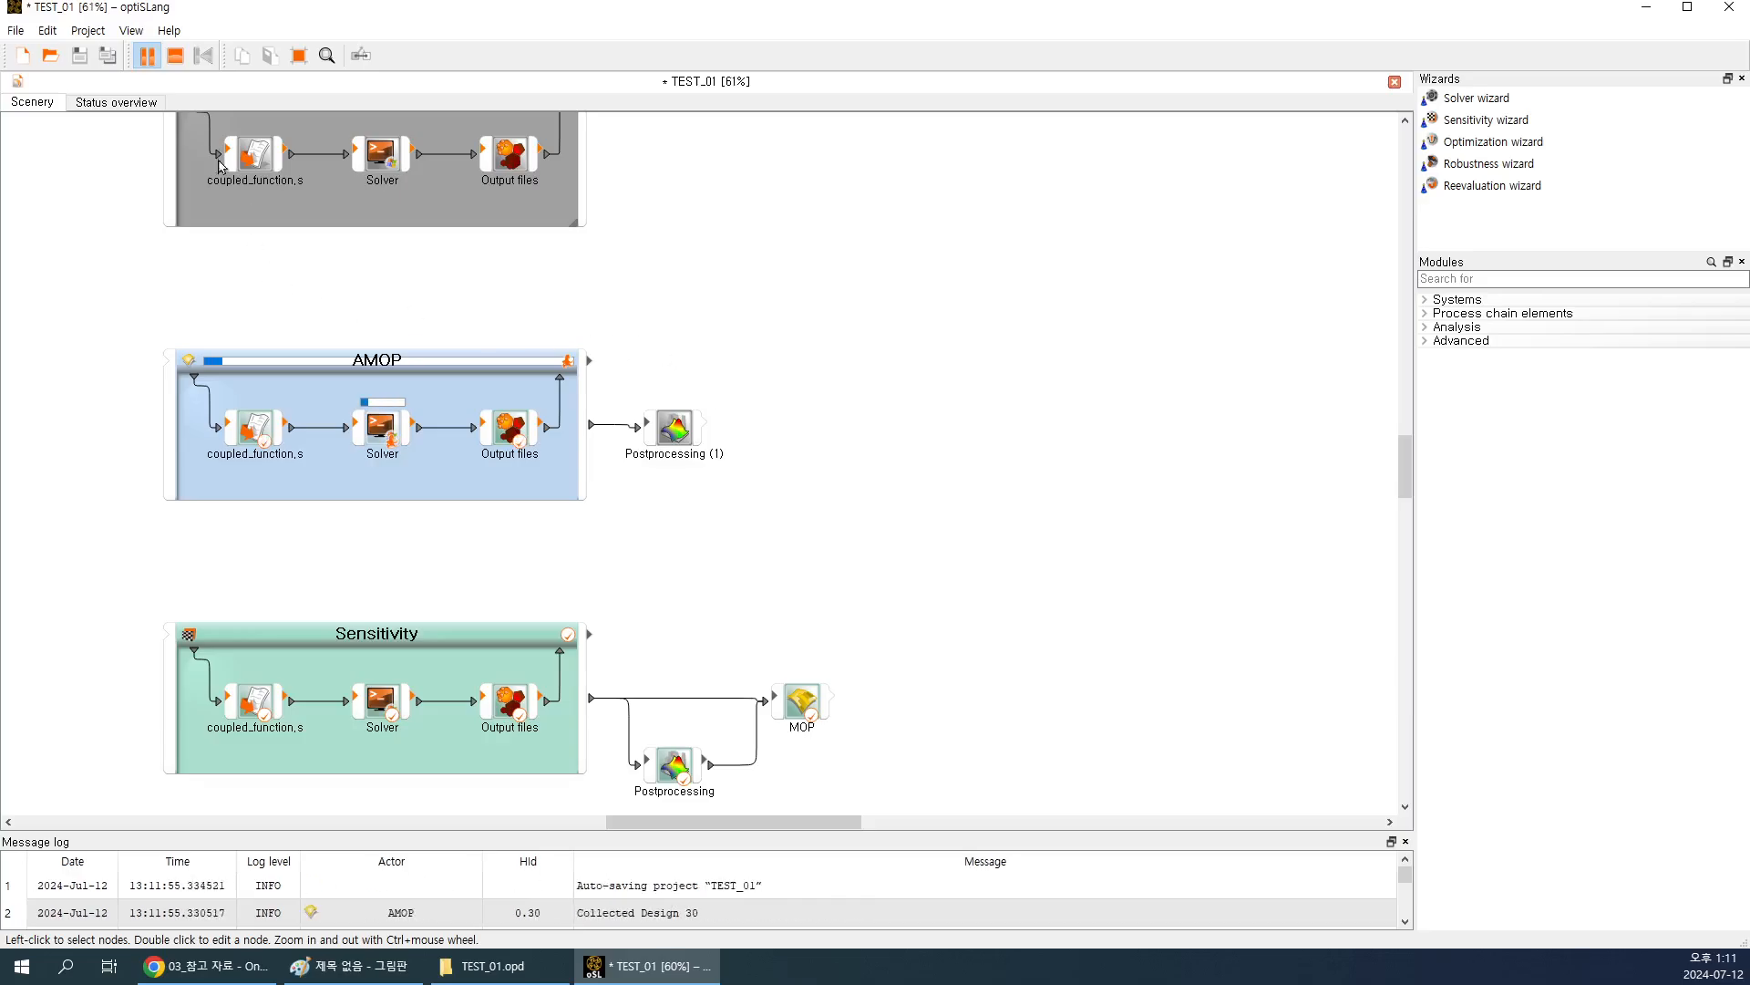
# Look through the design rows in the status overview while the analysis runs, and return to the scenery.
pyautogui.click(137, 103)
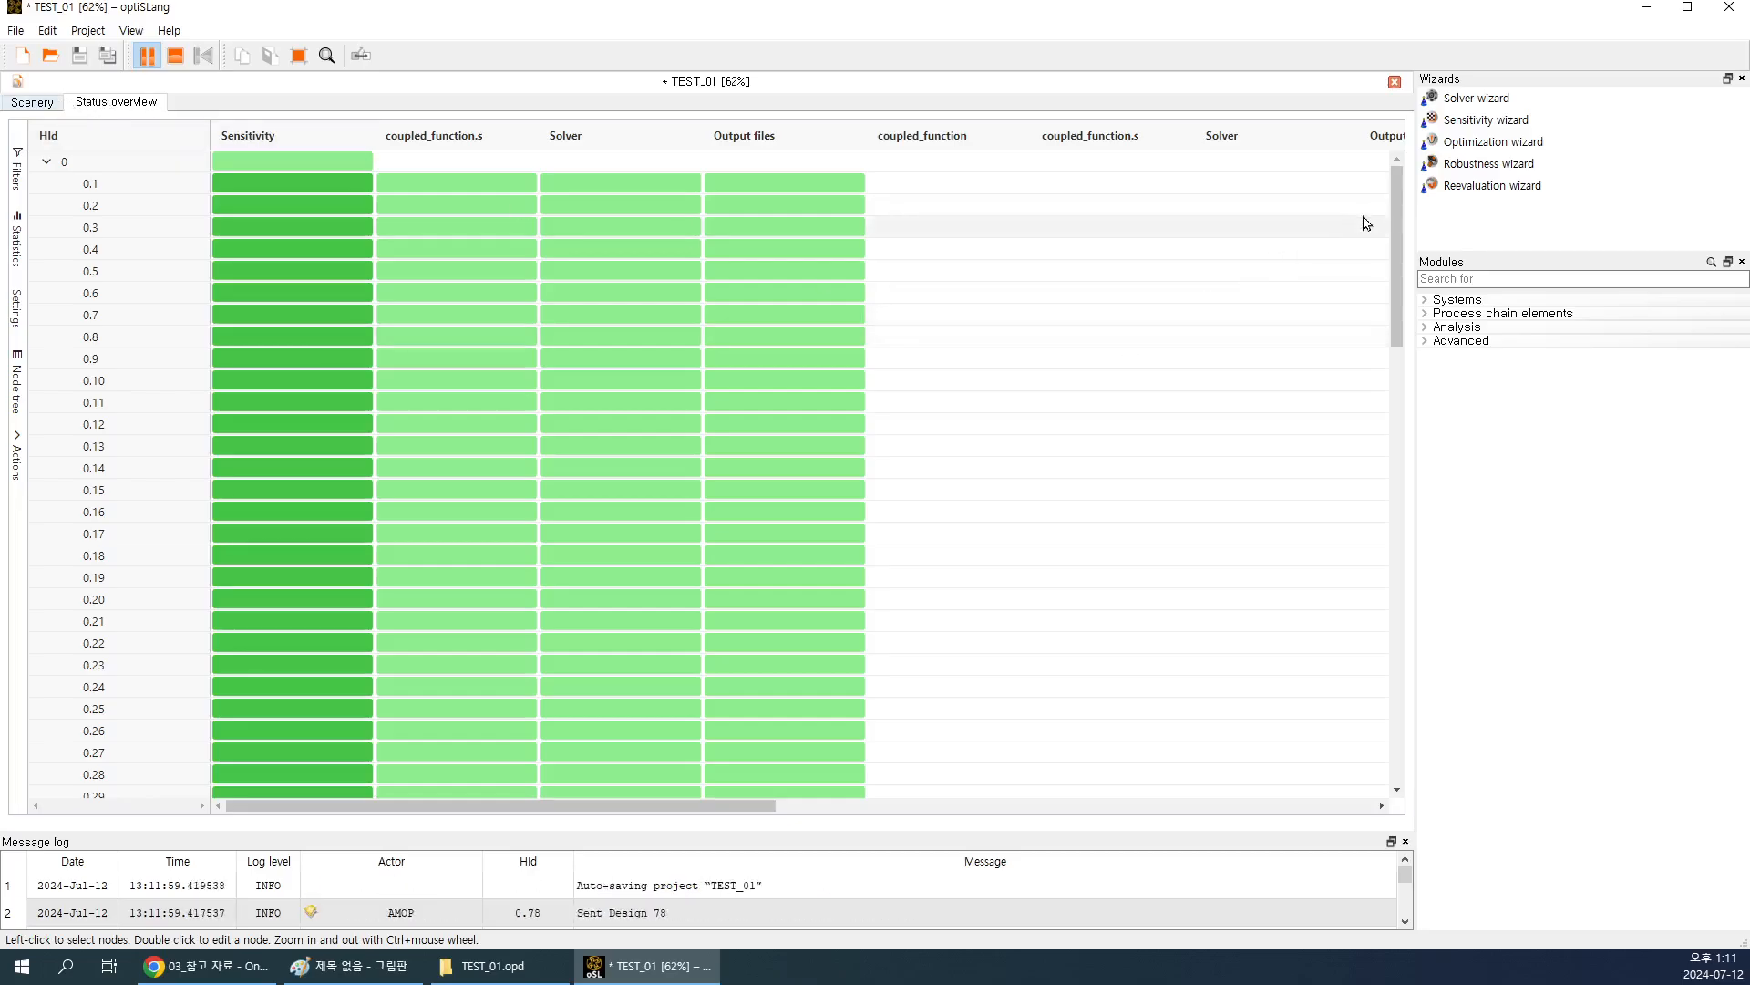
pyautogui.scroll(-20, 718, 484)
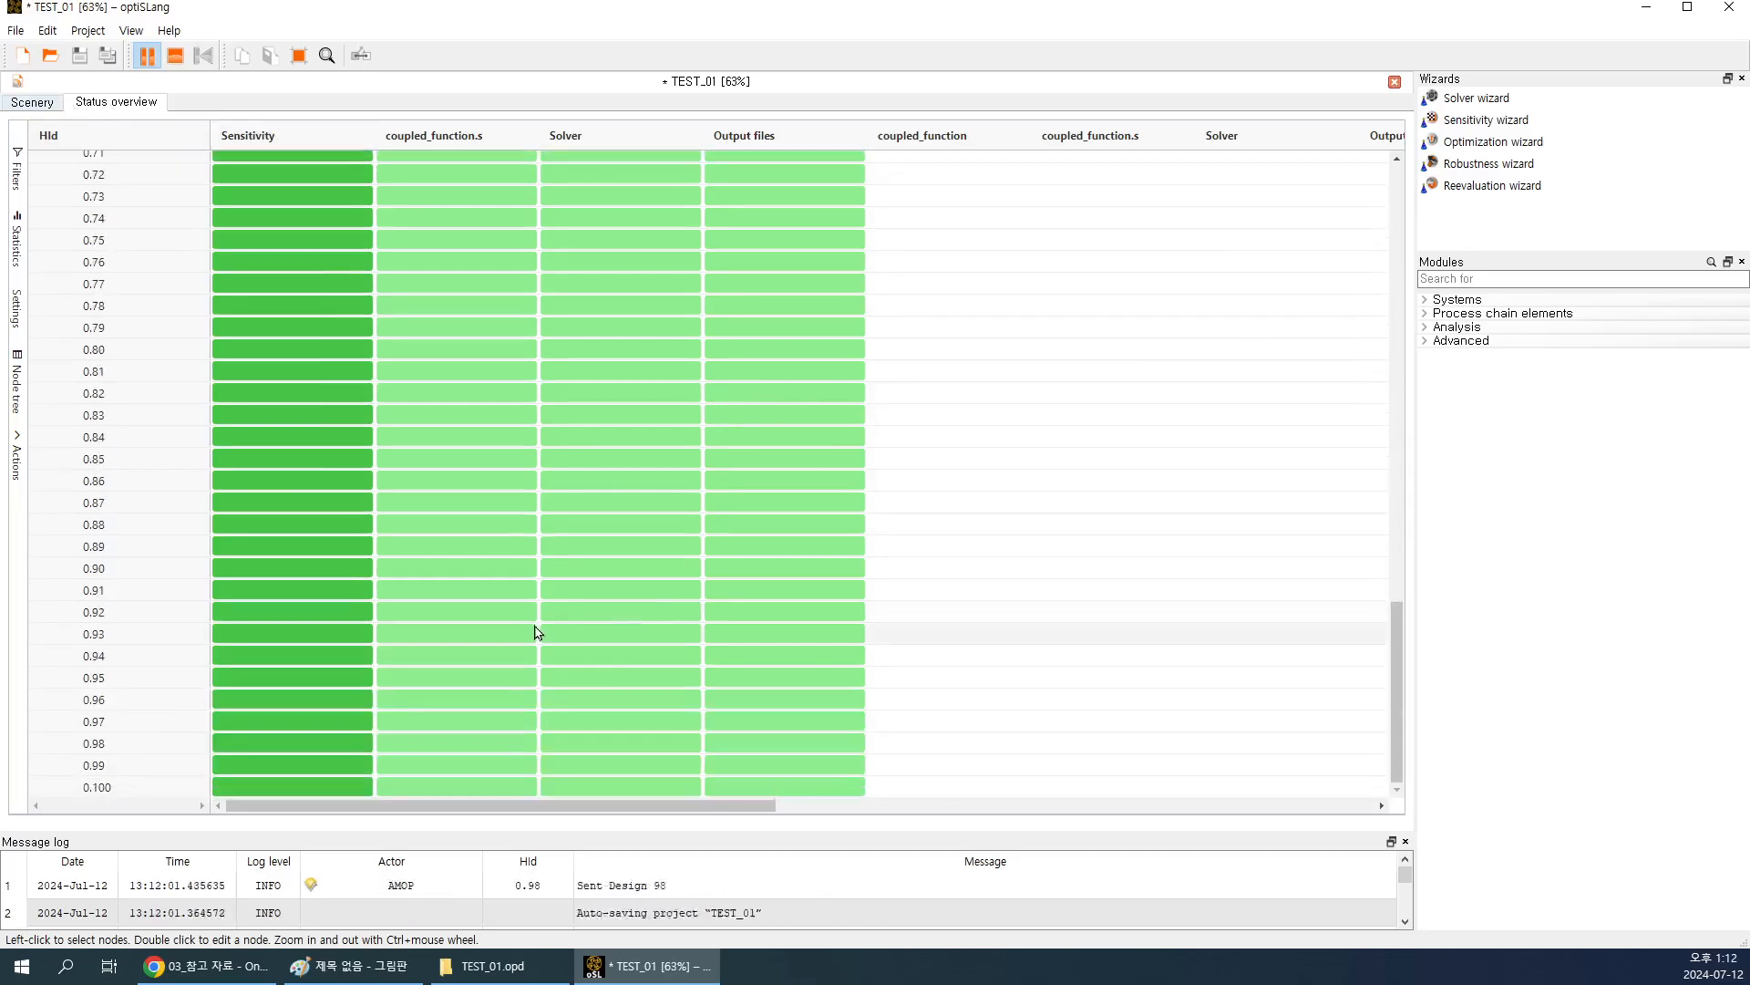
pyautogui.scroll(17, 539, 636)
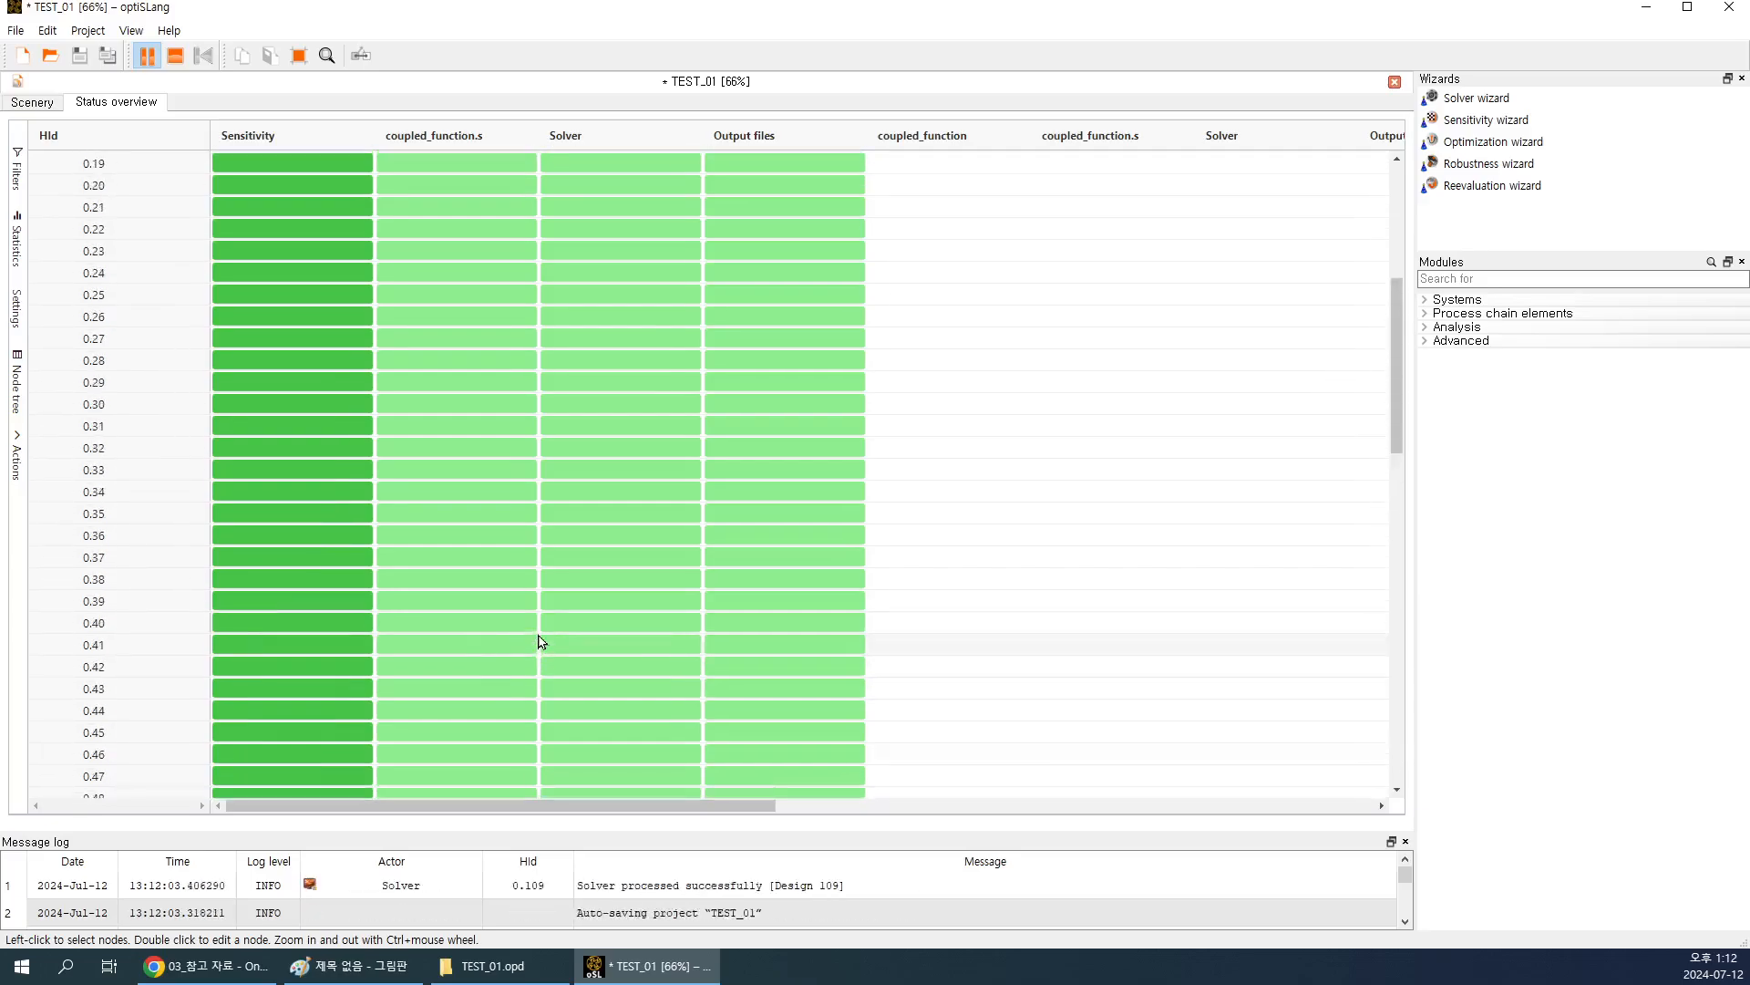
pyautogui.scroll(7, 539, 641)
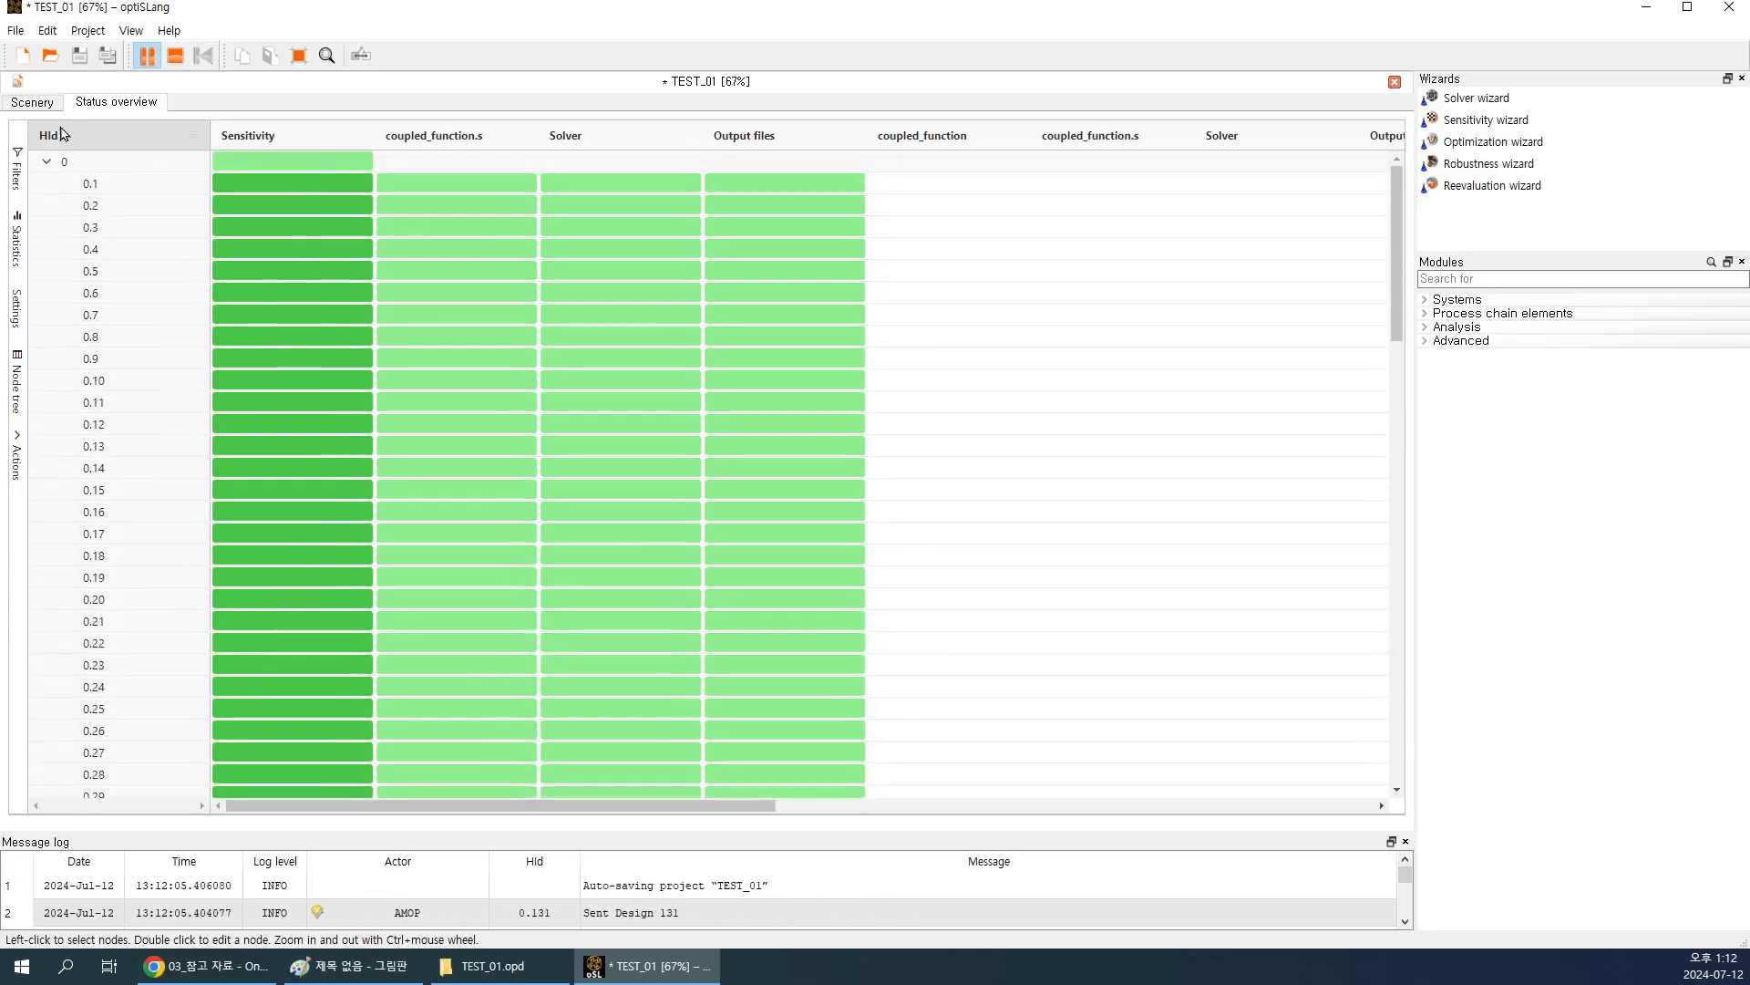
pyautogui.click(33, 102)
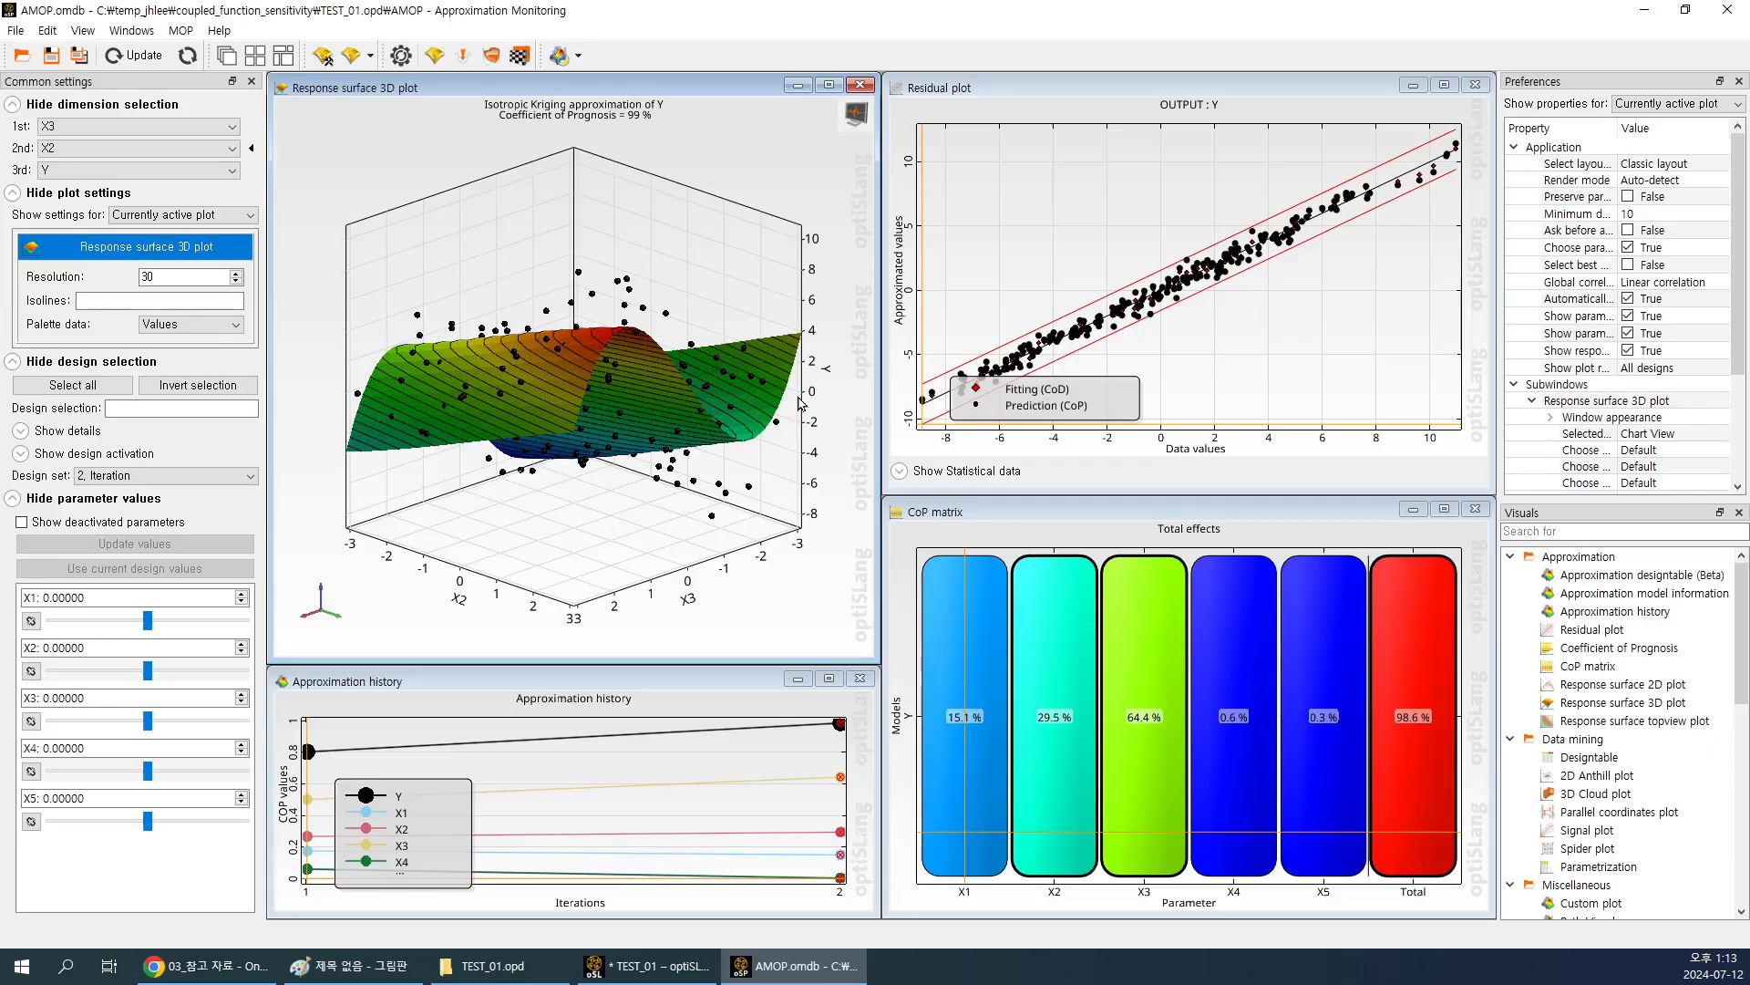
# Rotate the response surface of Y and save the AMOP monitoring database with its analysis data and visual states.
pyautogui.moveTo(673, 507); pyautogui.dragTo(521, 549)
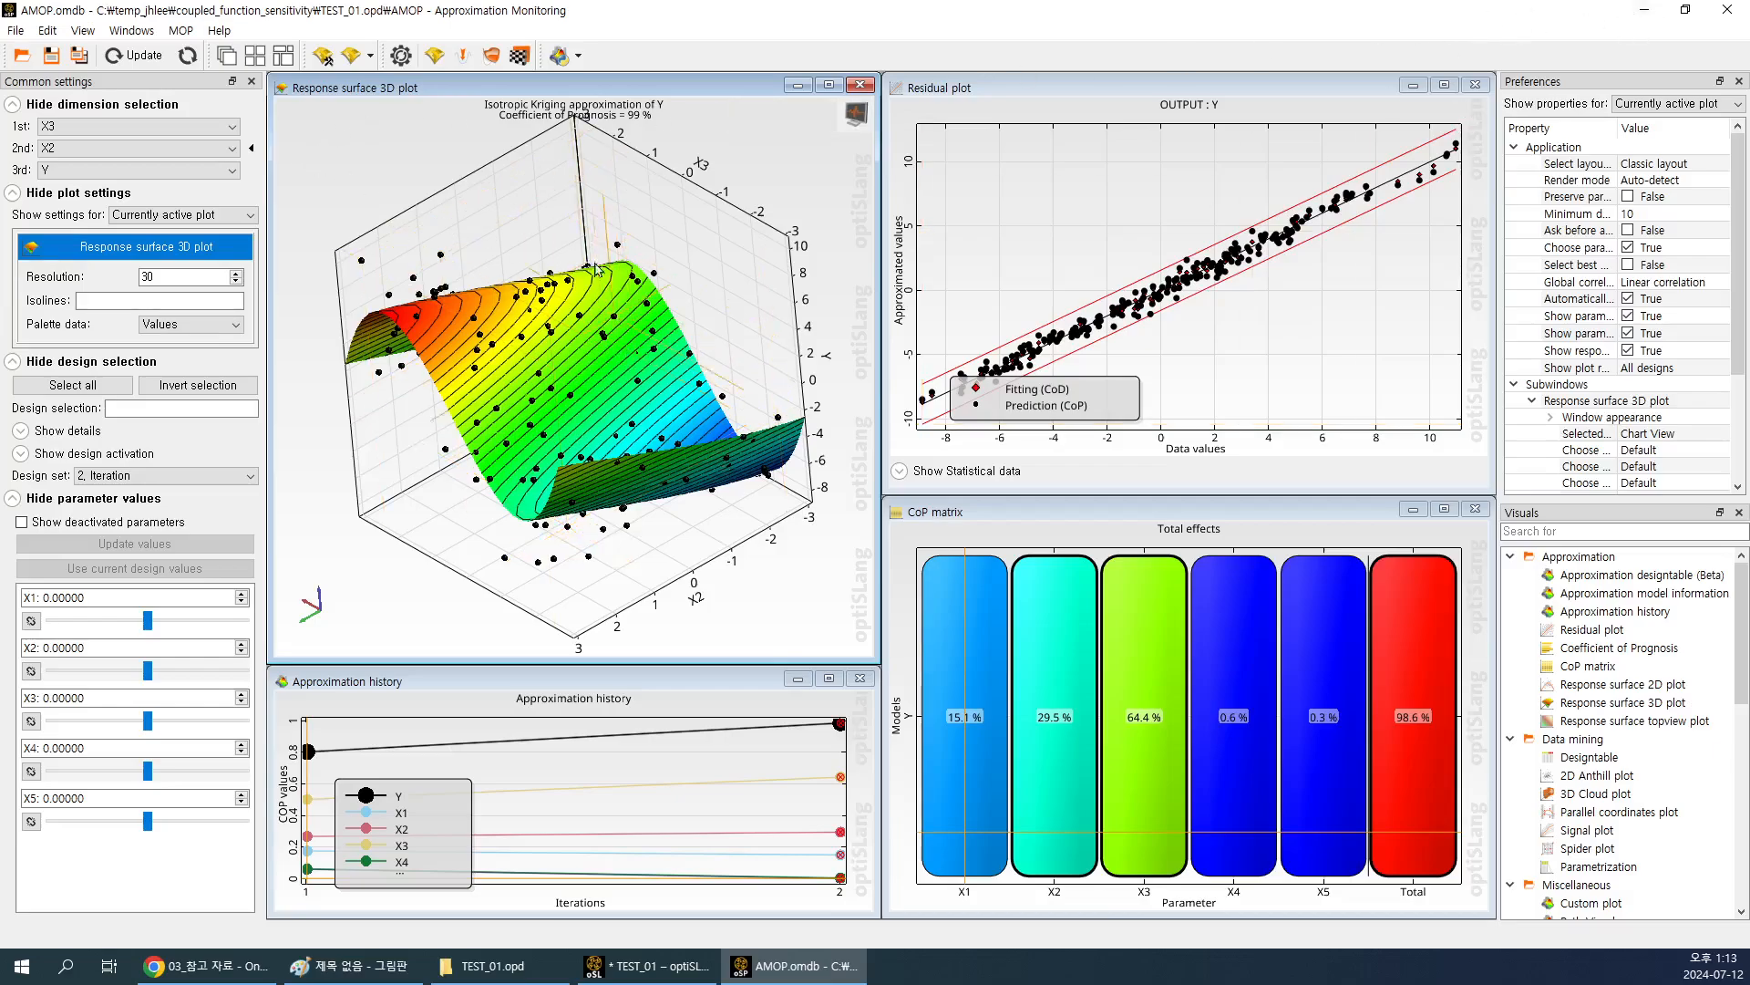
pyautogui.moveTo(422, 264); pyautogui.dragTo(456, 467)
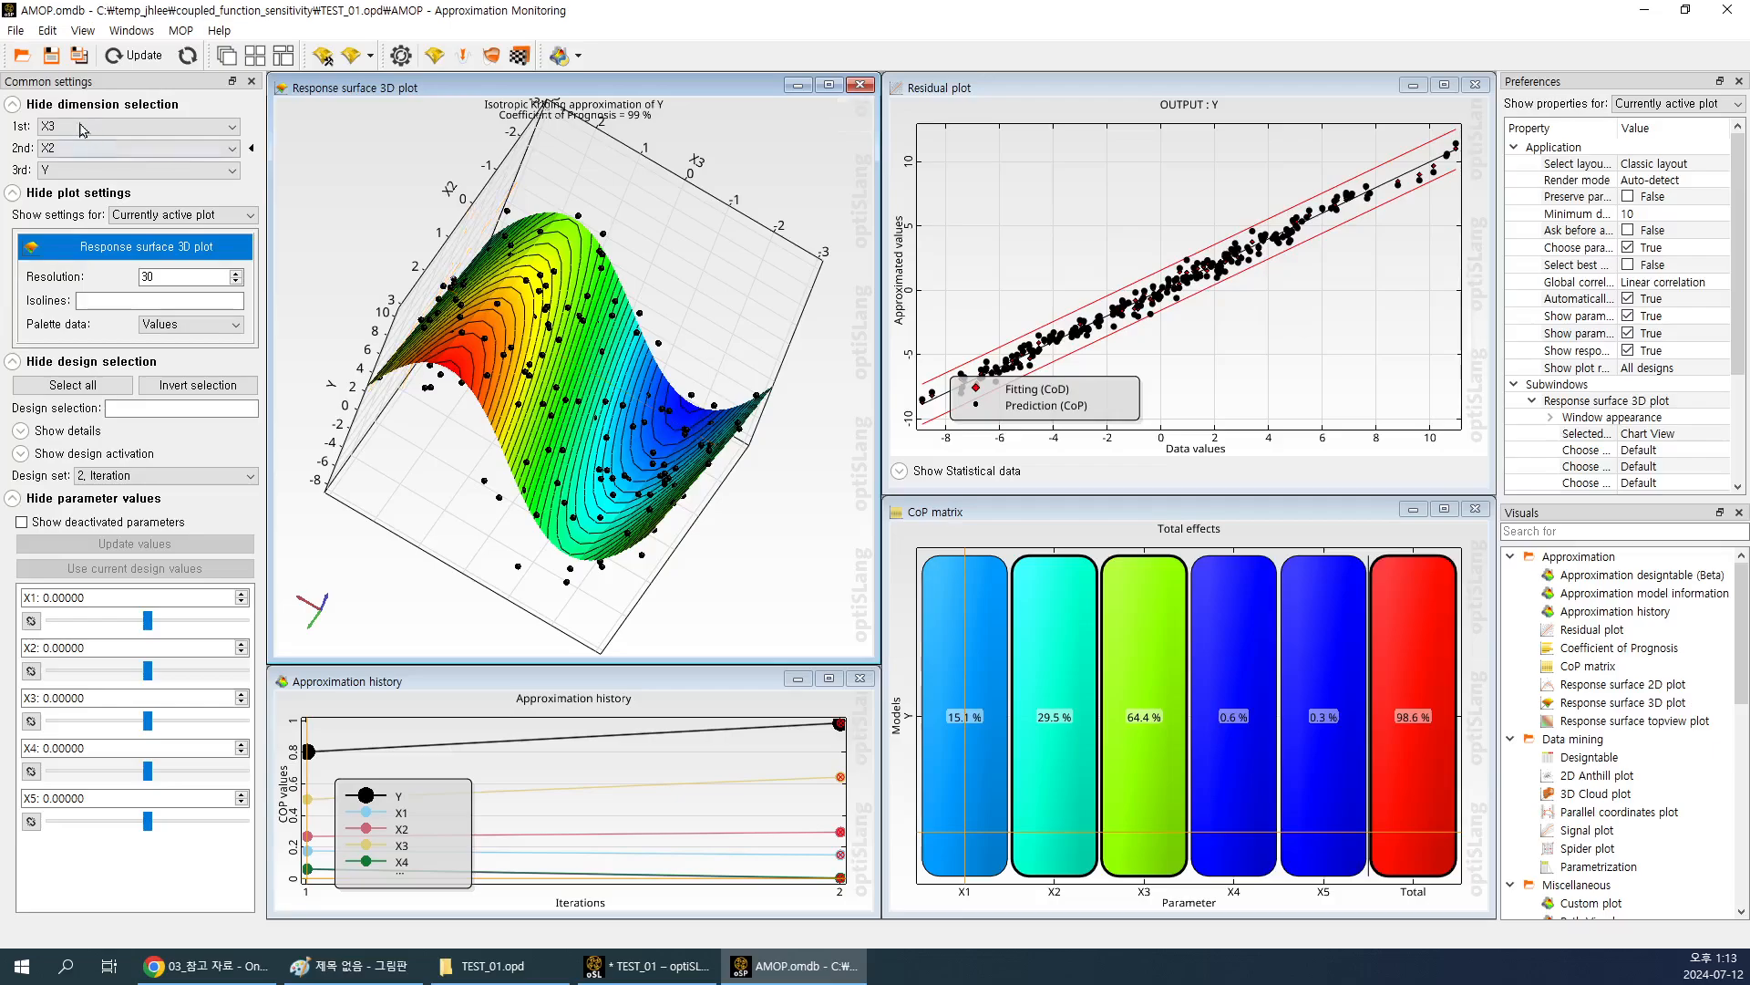
pyautogui.click(58, 61)
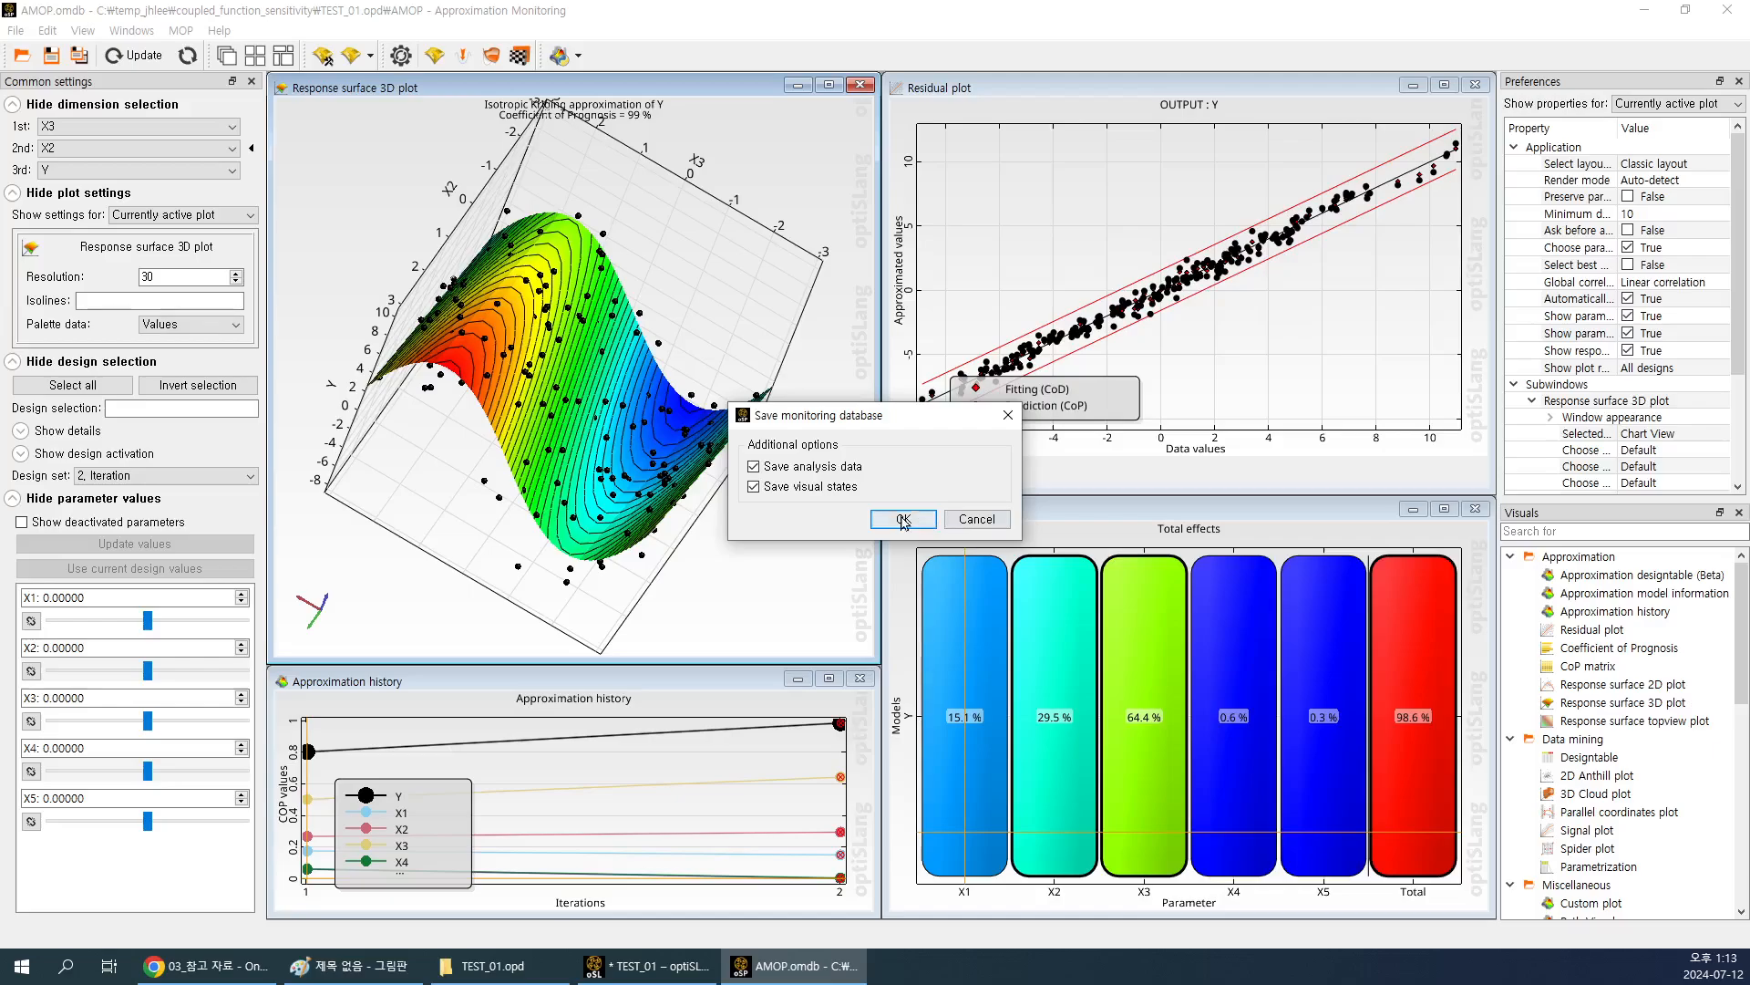
pyautogui.click(904, 519)
# Examine the response surface of Y over X3 and X2 from several viewing angles.
pyautogui.moveTo(702, 428); pyautogui.dragTo(565, 113)
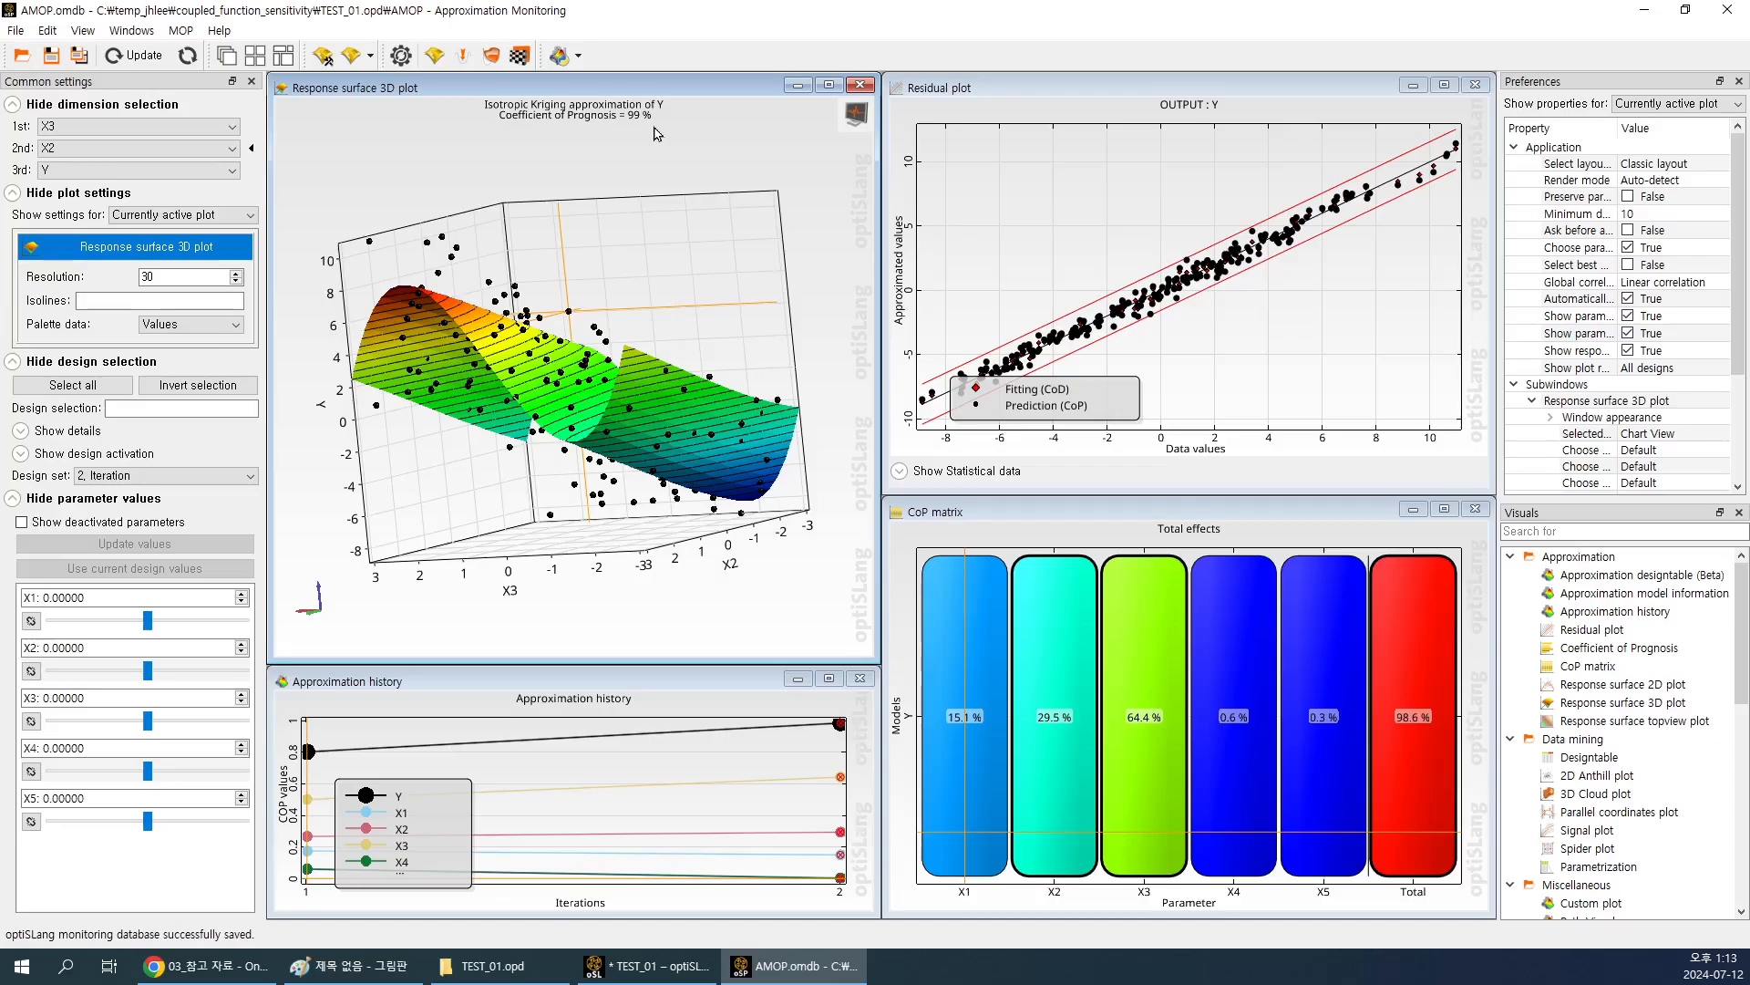
pyautogui.moveTo(604, 244); pyautogui.dragTo(743, 274)
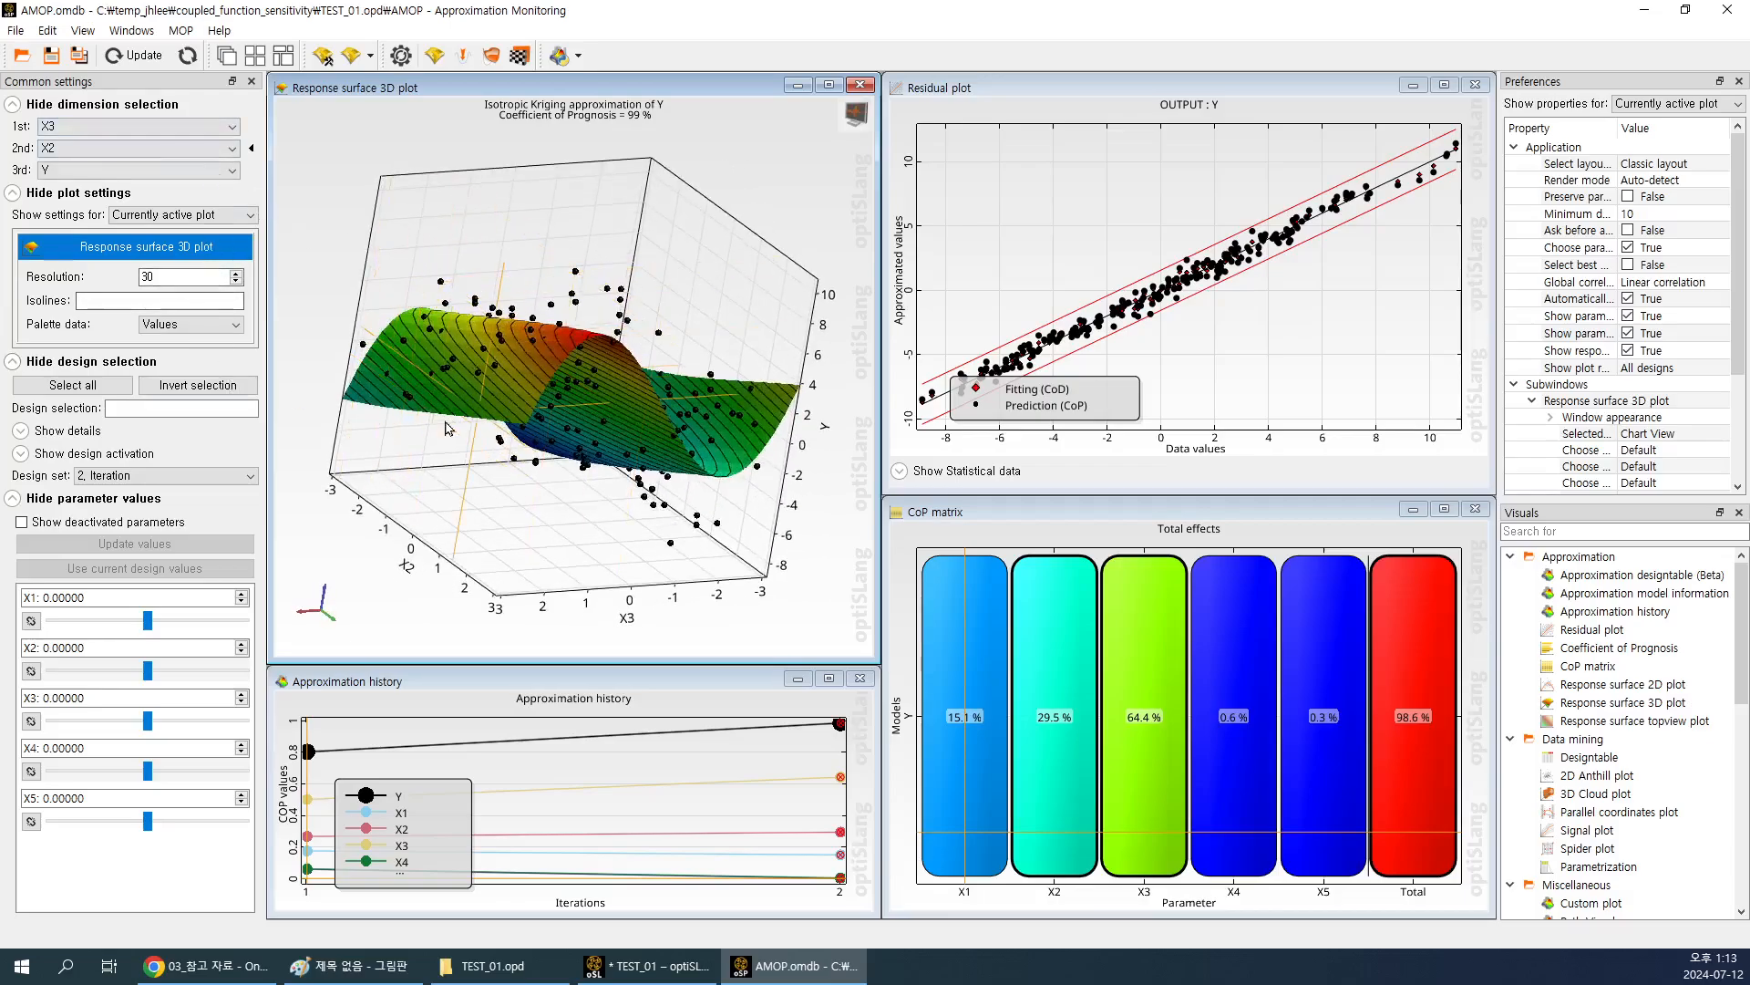
pyautogui.moveTo(518, 438); pyautogui.dragTo(477, 543)
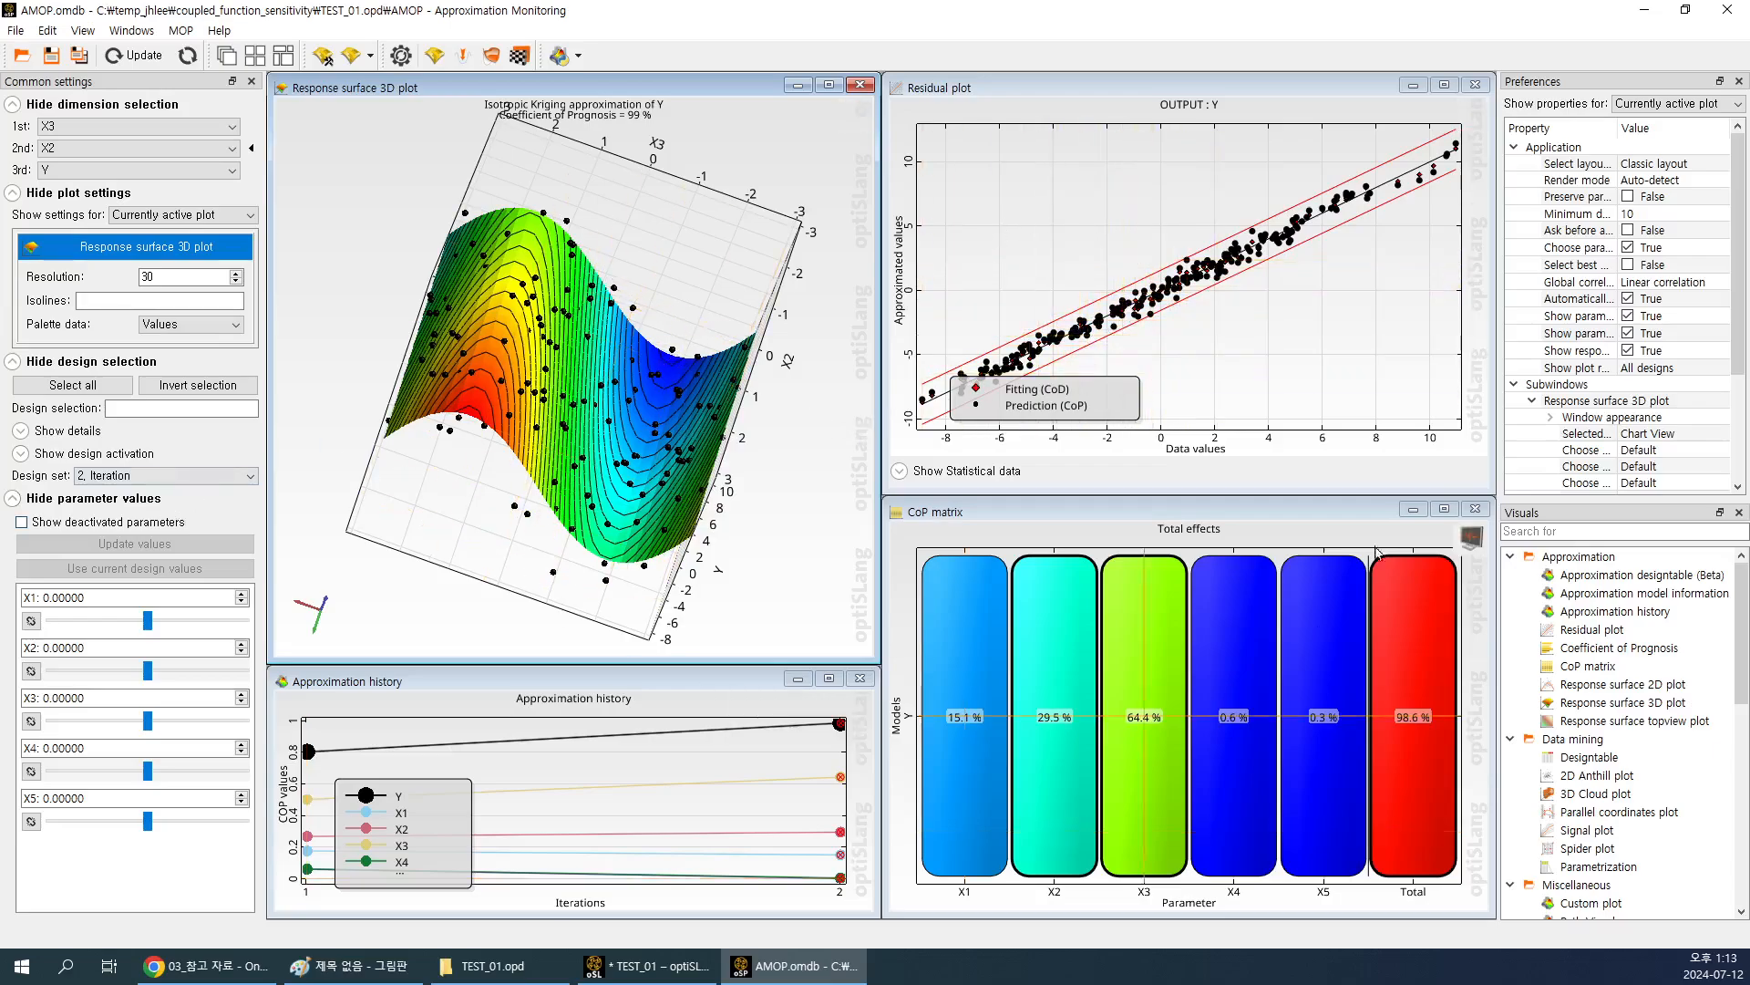
# Move the residual plot's legend clear of the lower data points and turn the response surface edge-on along X3.
pyautogui.click(1009, 88)
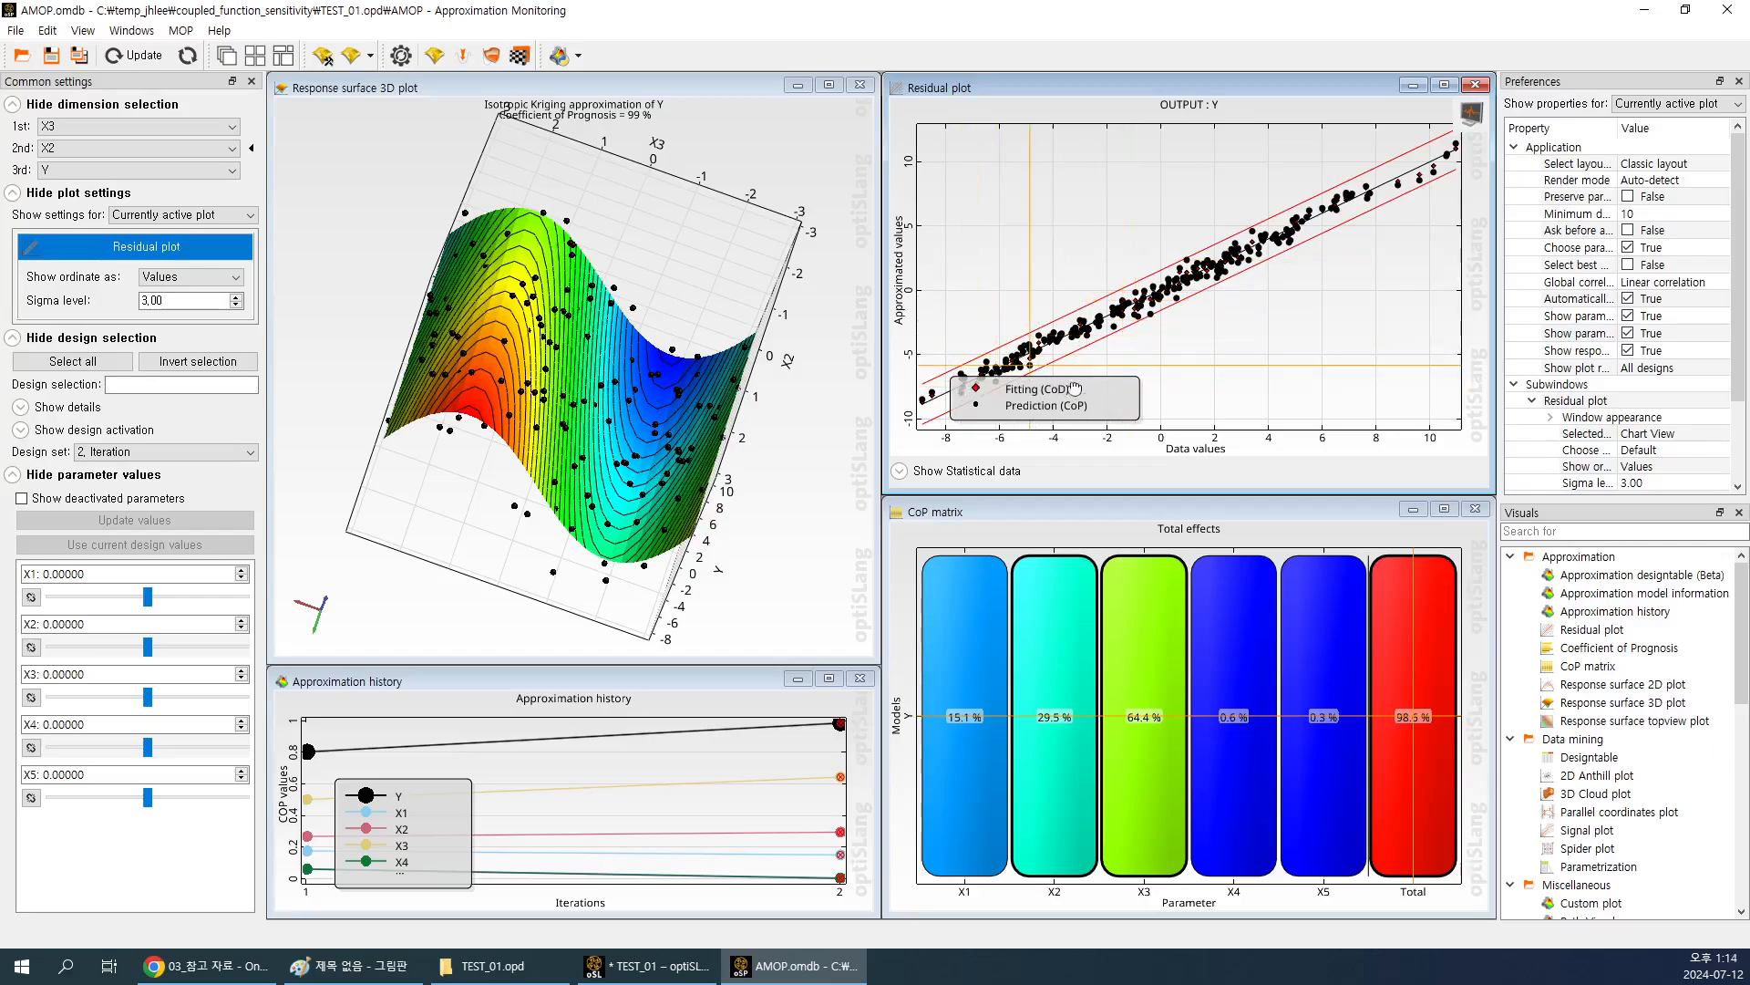
pyautogui.moveTo(1076, 389); pyautogui.dragTo(1406, 292)
pyautogui.moveTo(413, 501); pyautogui.dragTo(514, 444)
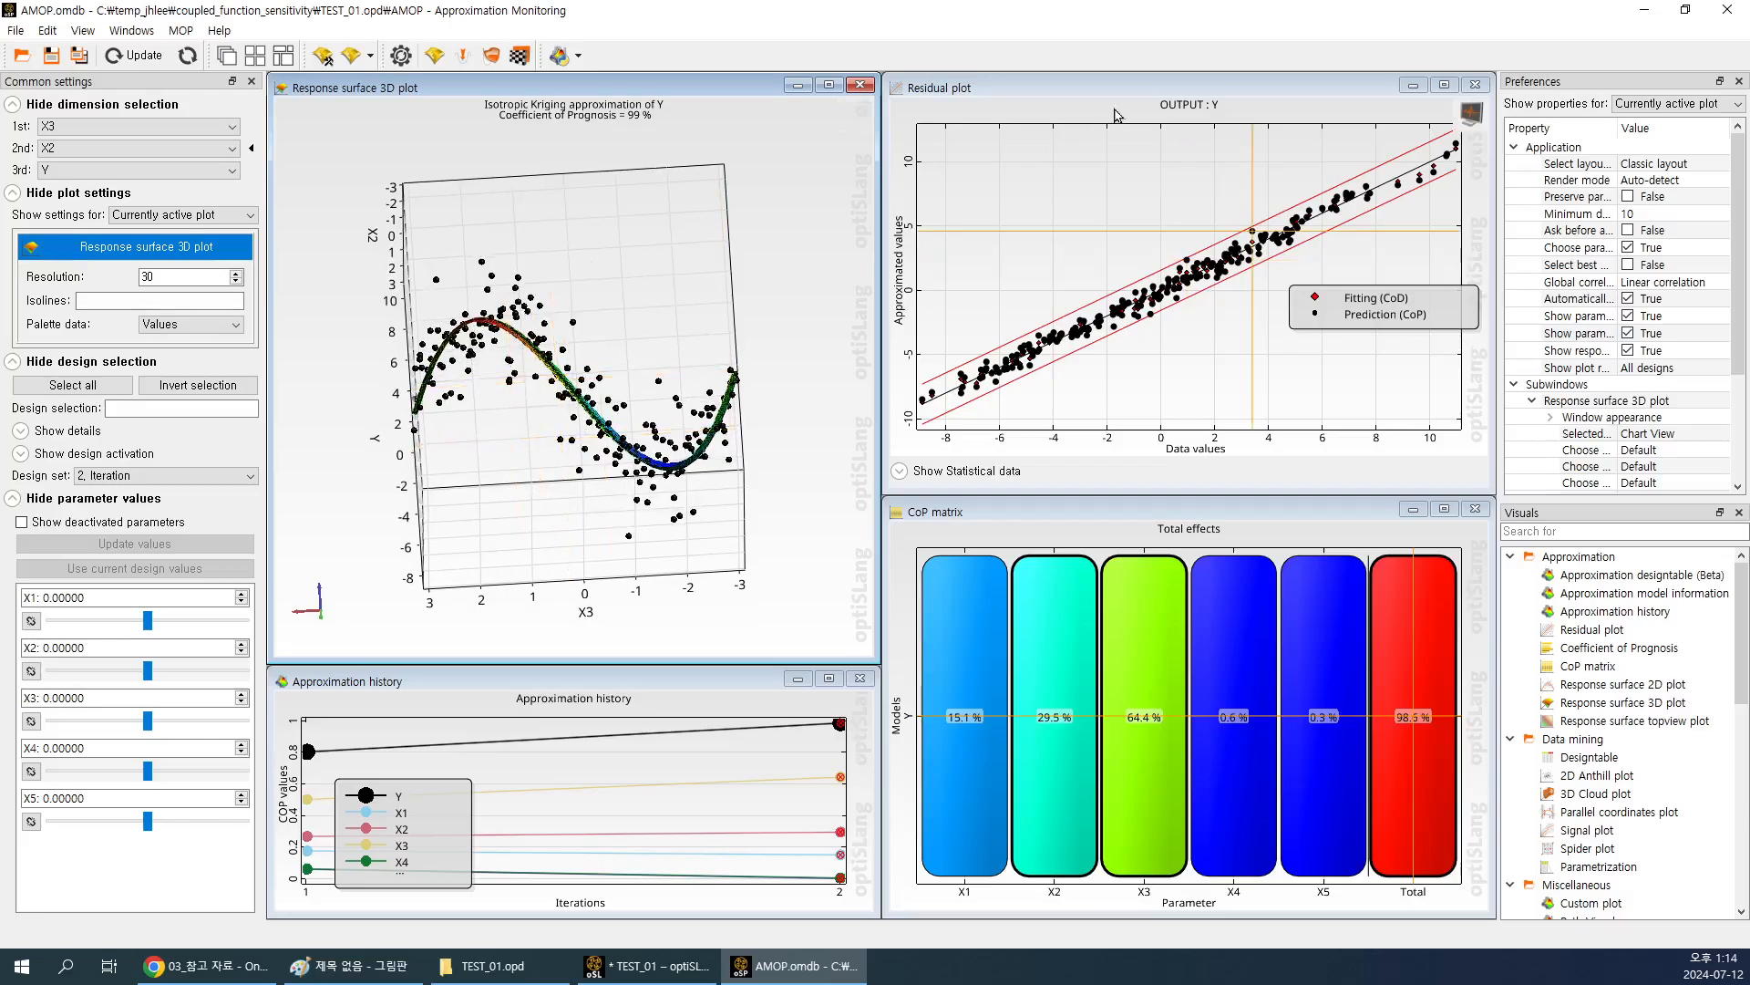
# Maximize the residual plot and compare the Fitting (CoD) and Prediction (CoP) points around the diagonal at different magnifications.
pyautogui.click(1144, 89)
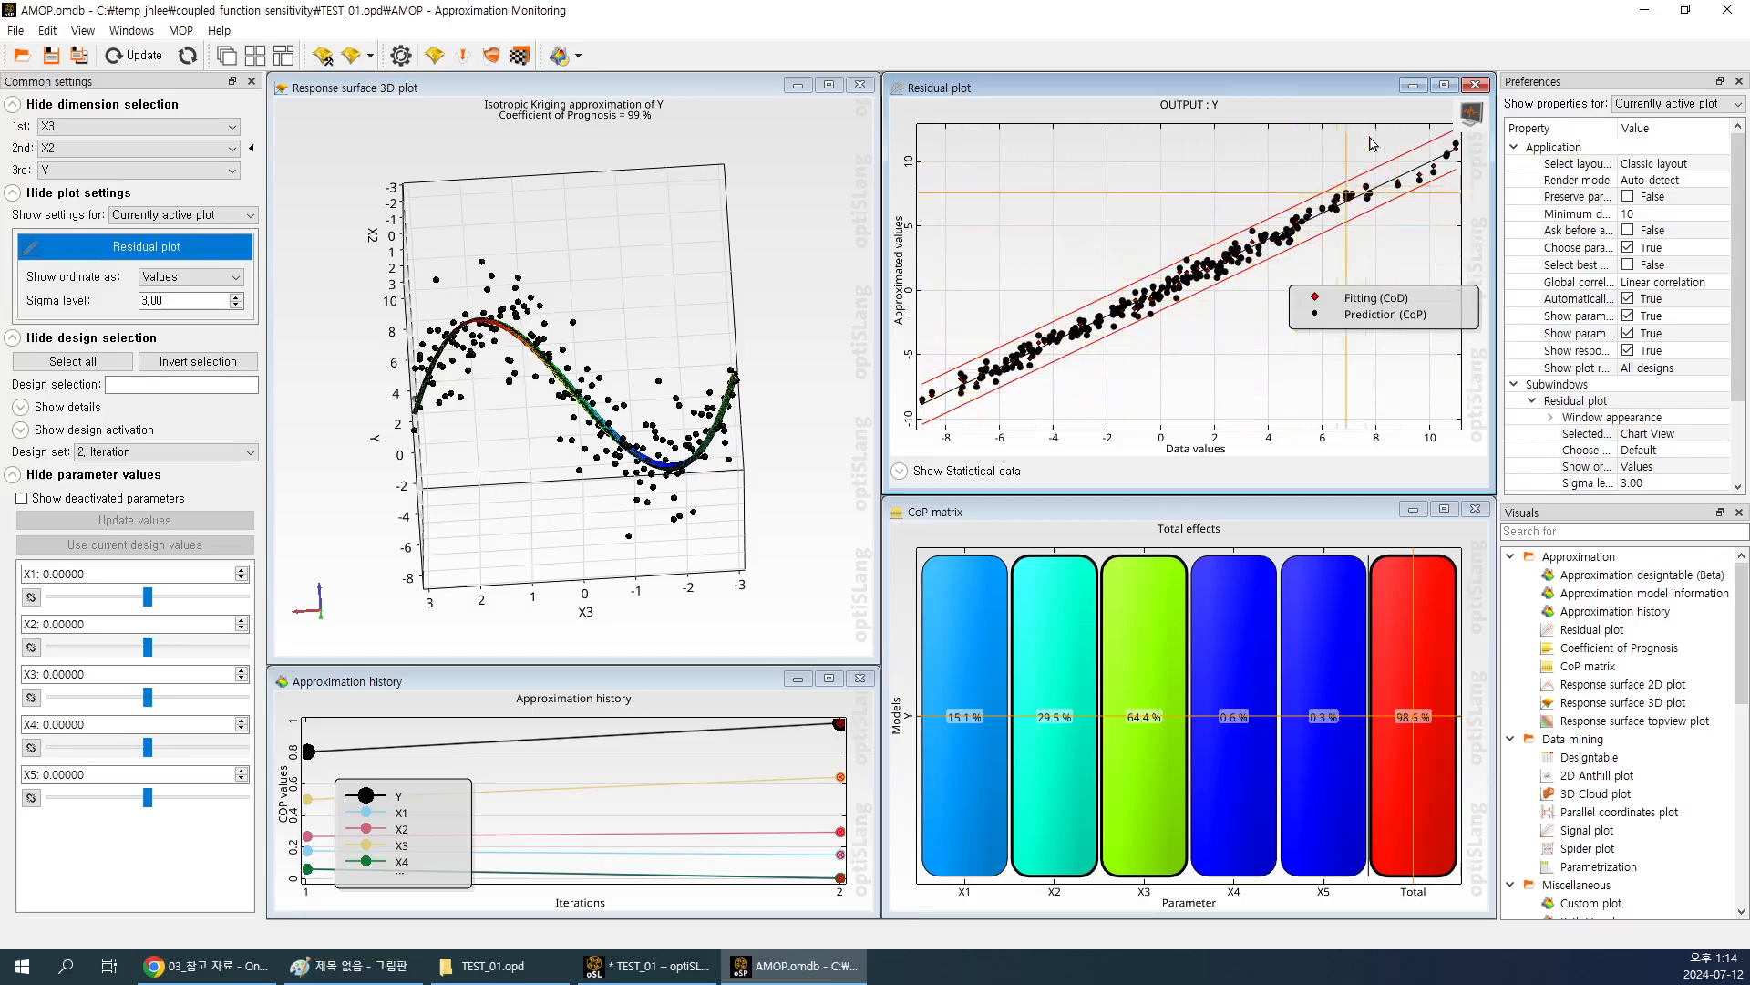
pyautogui.click(1444, 84)
pyautogui.scroll(4, 793, 548)
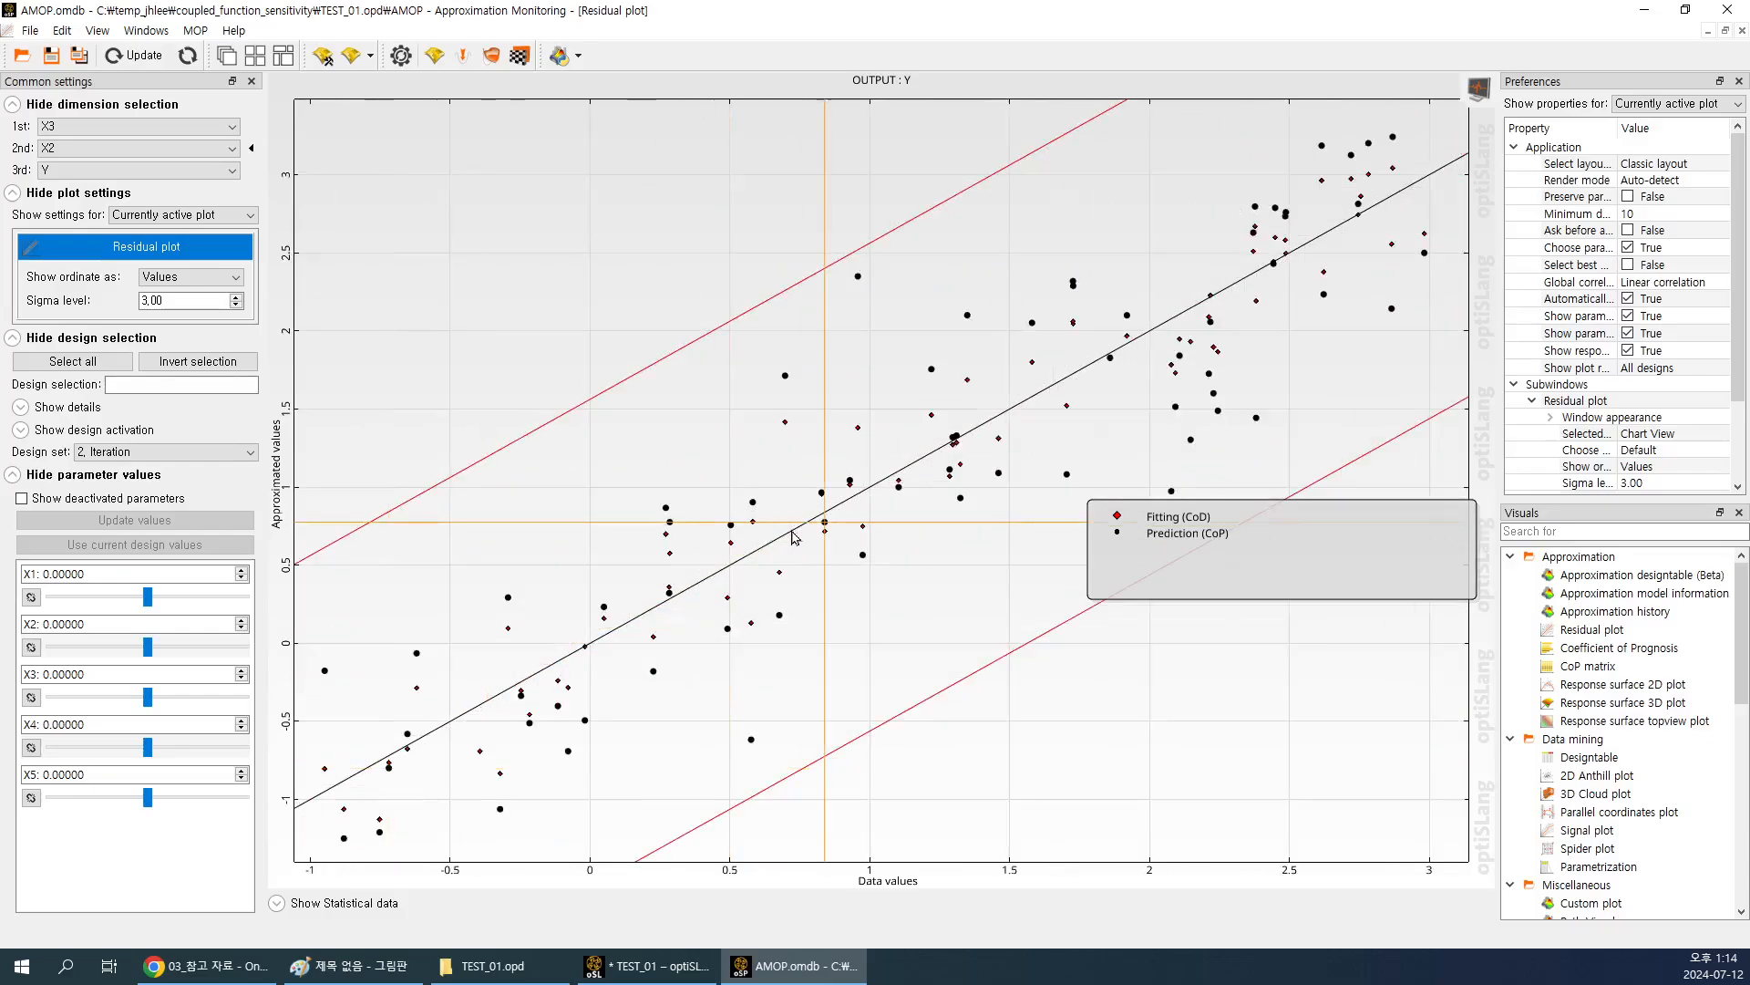
pyautogui.scroll(-1, 789, 540)
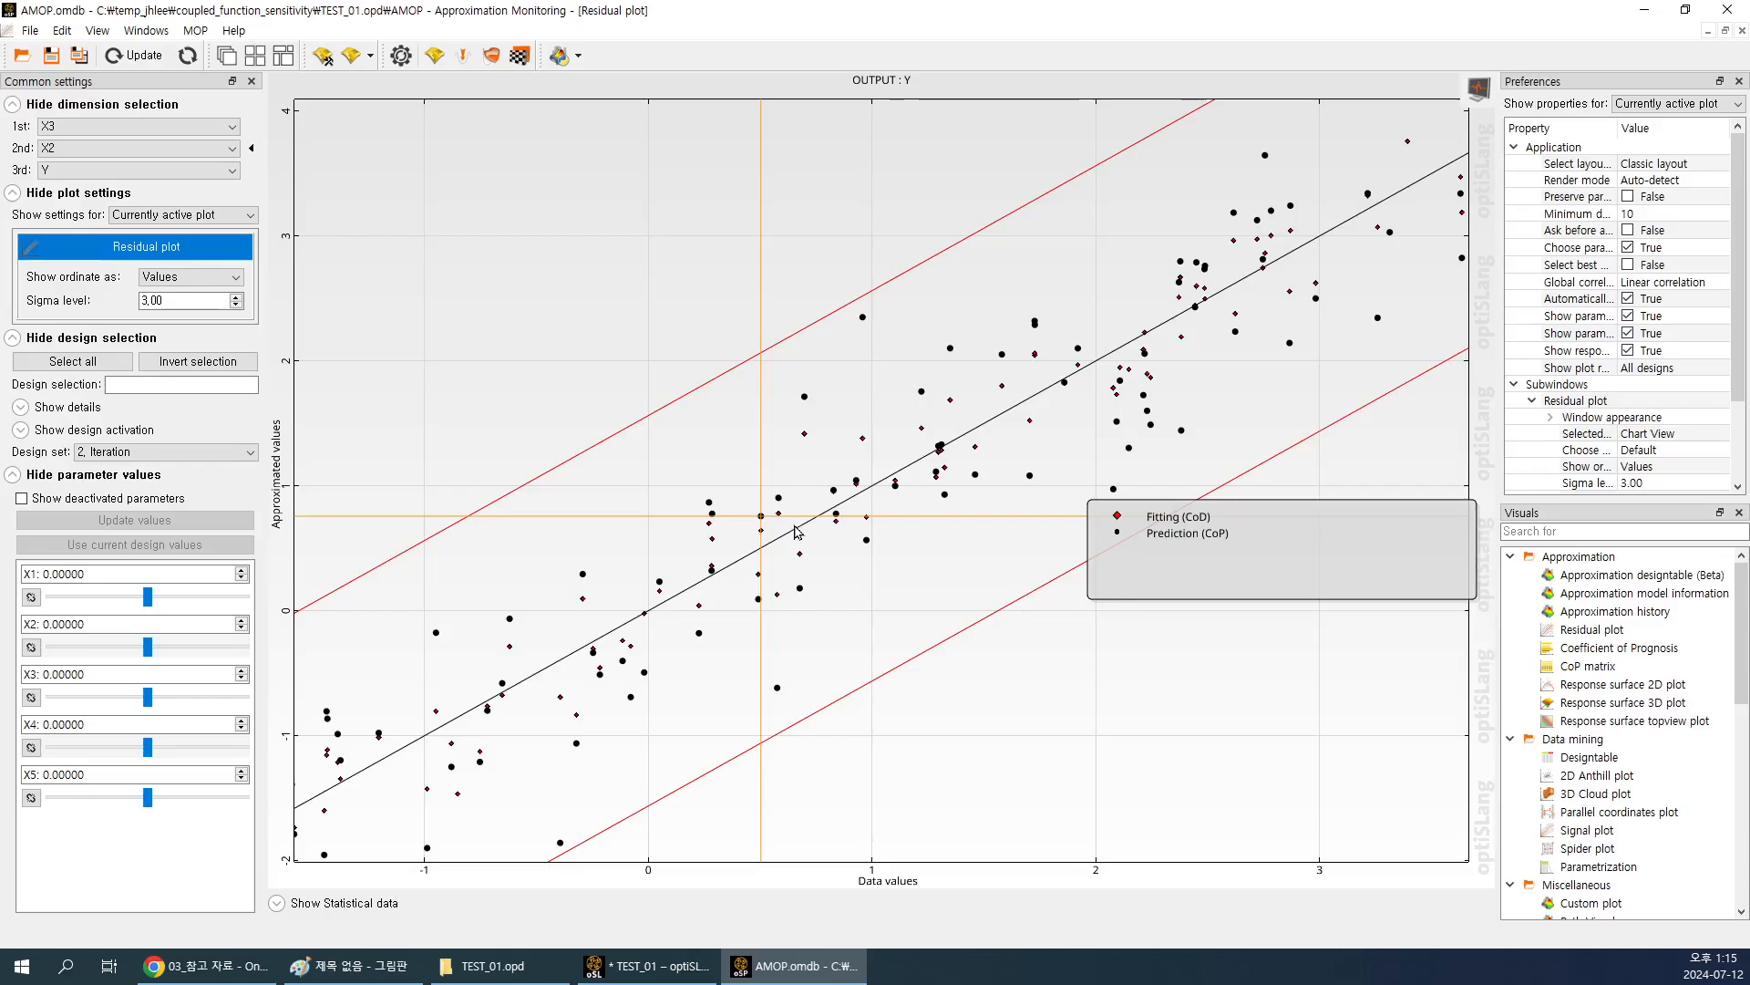
pyautogui.scroll(-3, 795, 531)
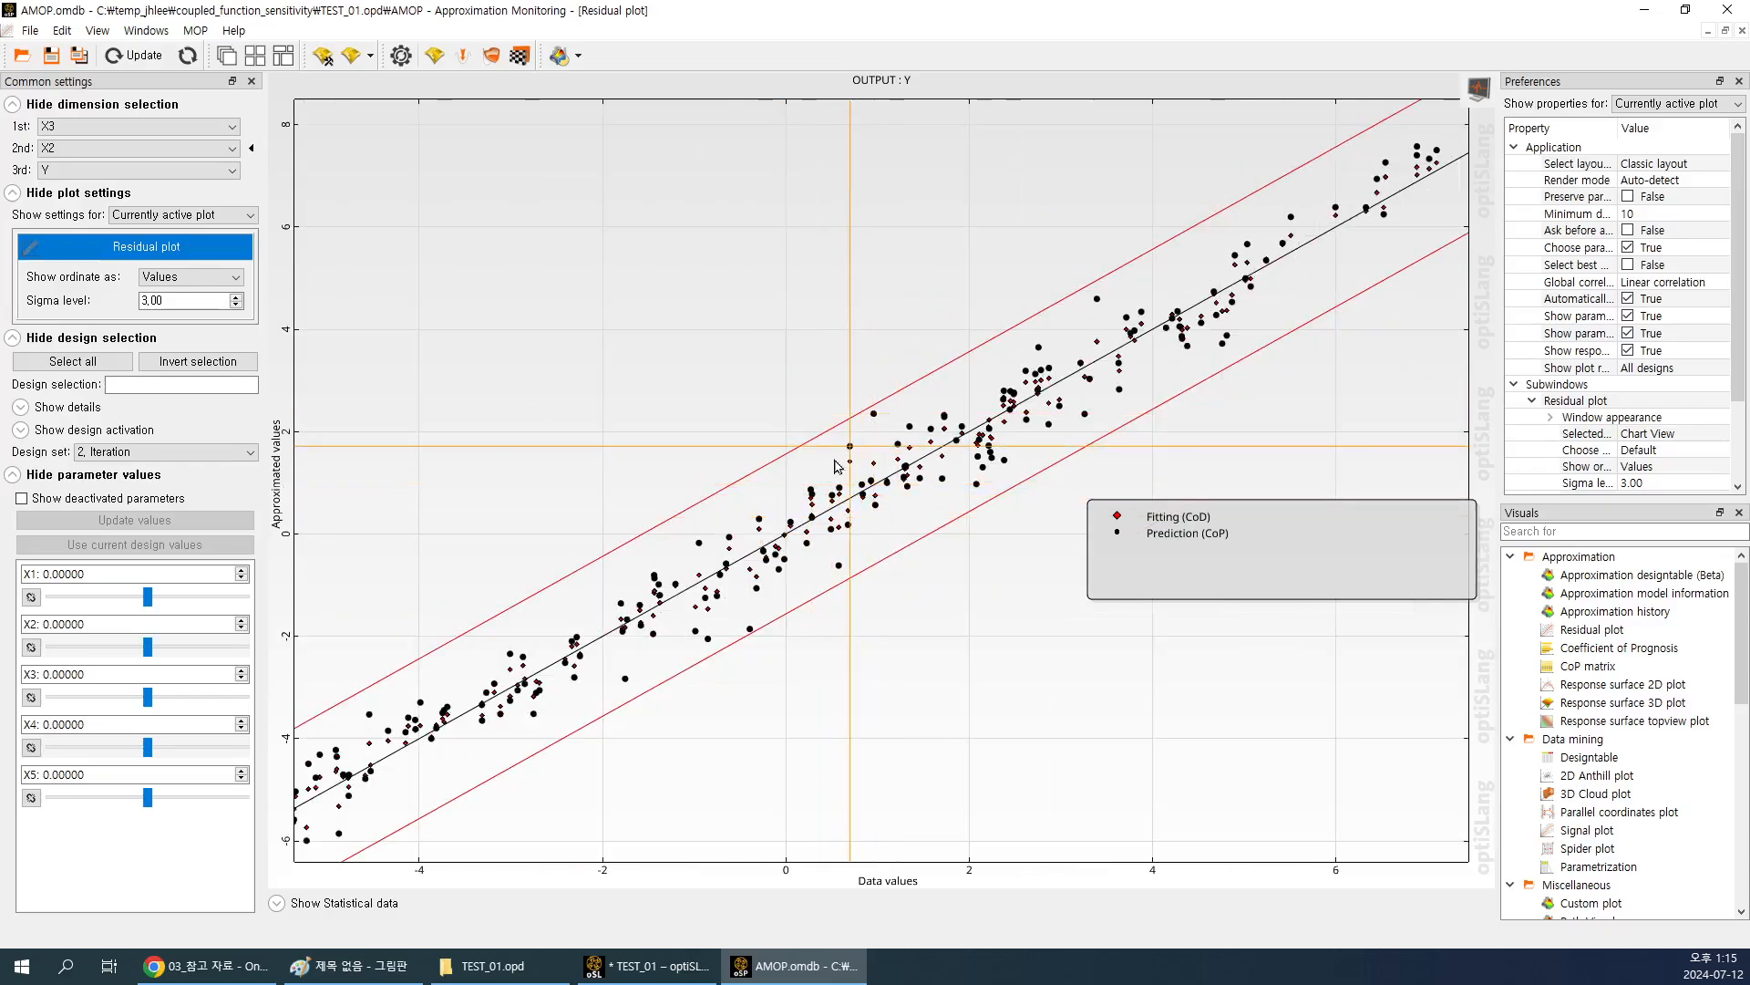
pyautogui.scroll(3, 866, 503)
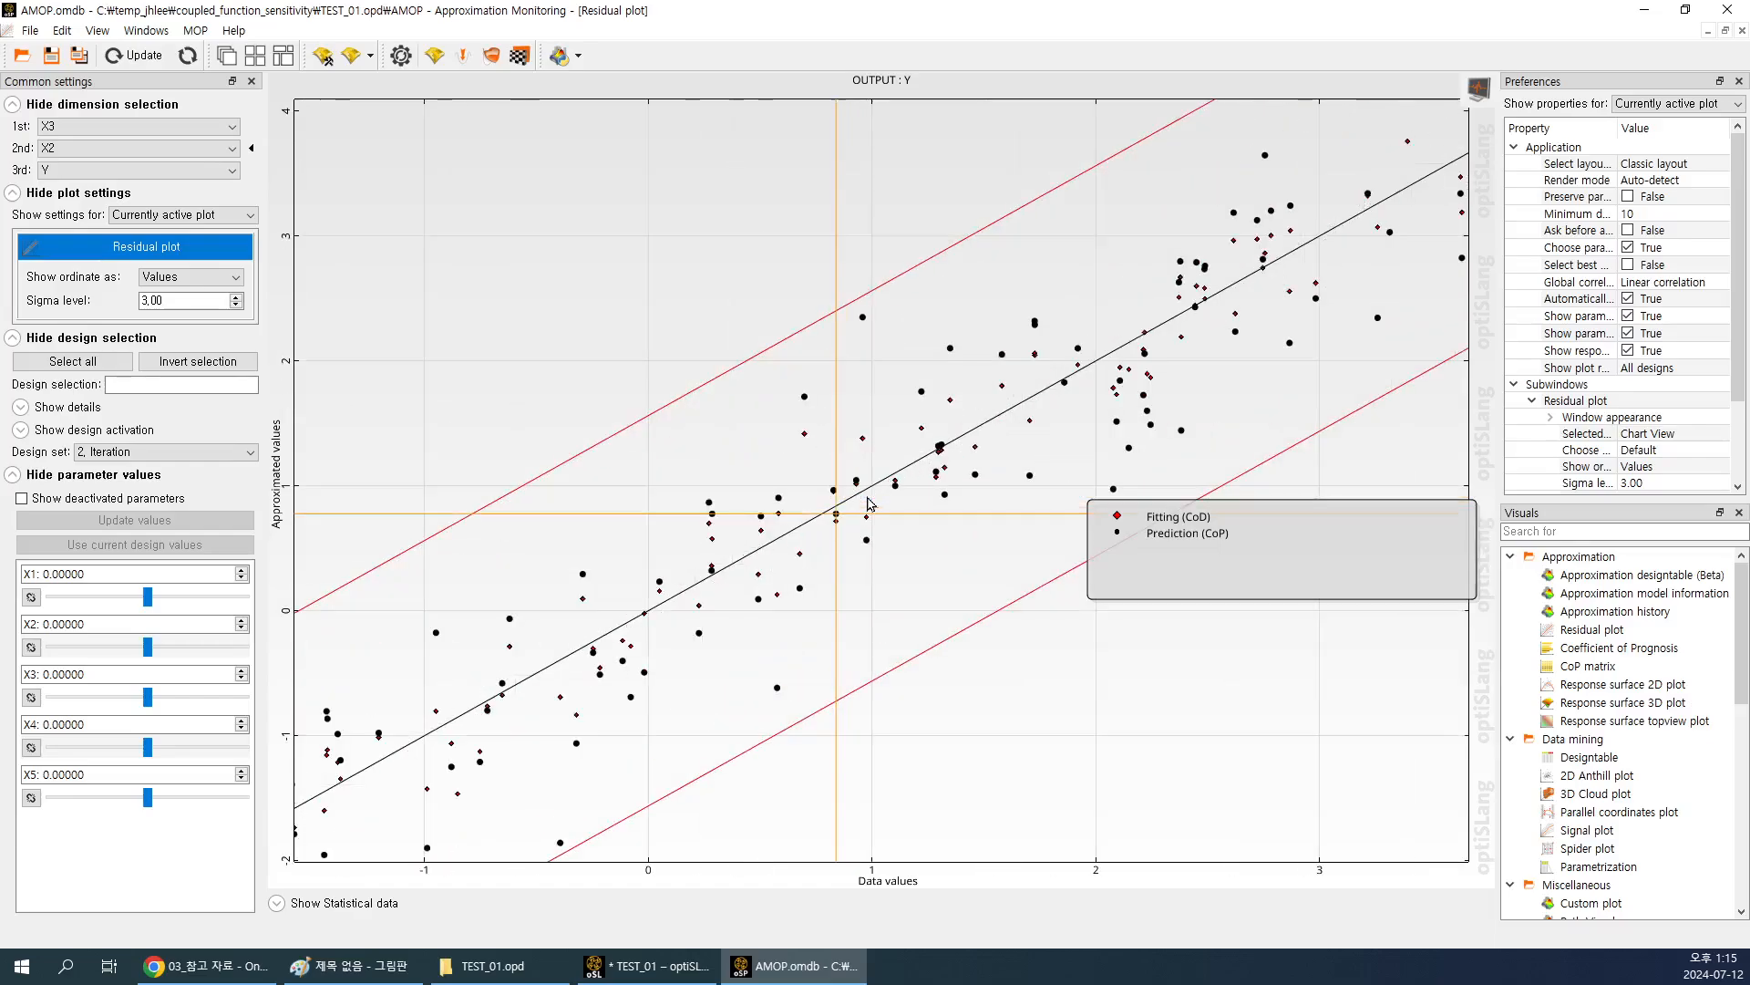
pyautogui.scroll(1, 869, 503)
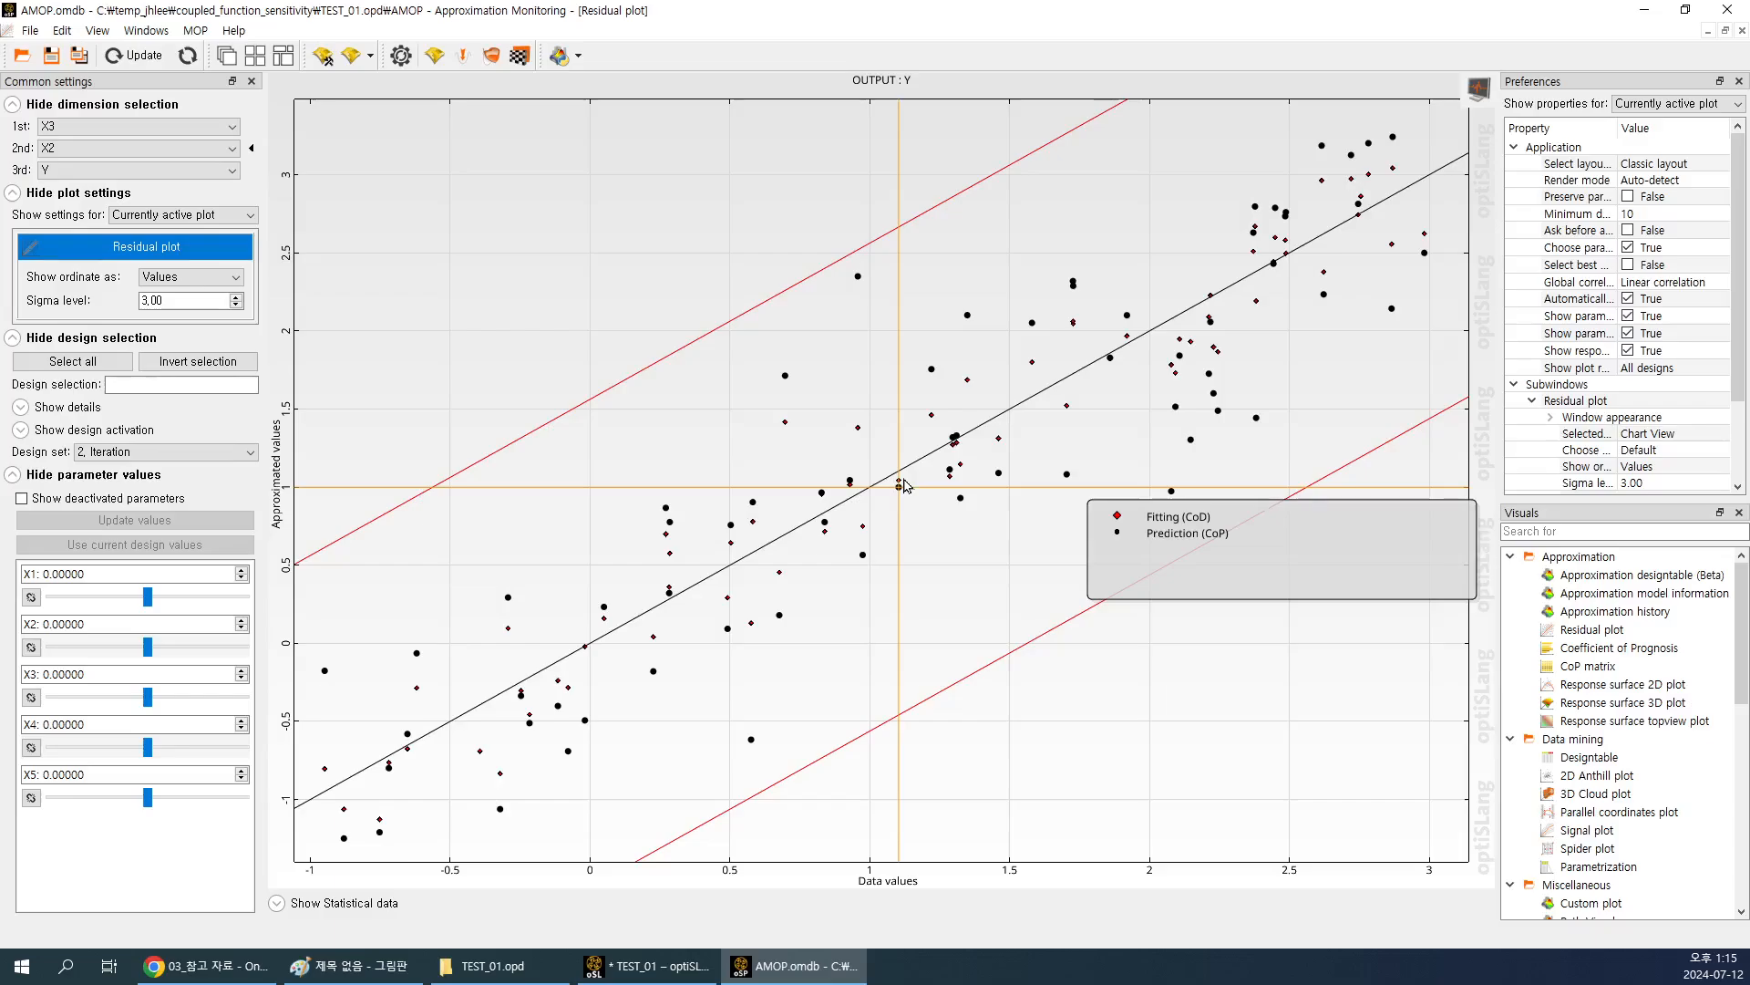
pyautogui.scroll(-3, 904, 486)
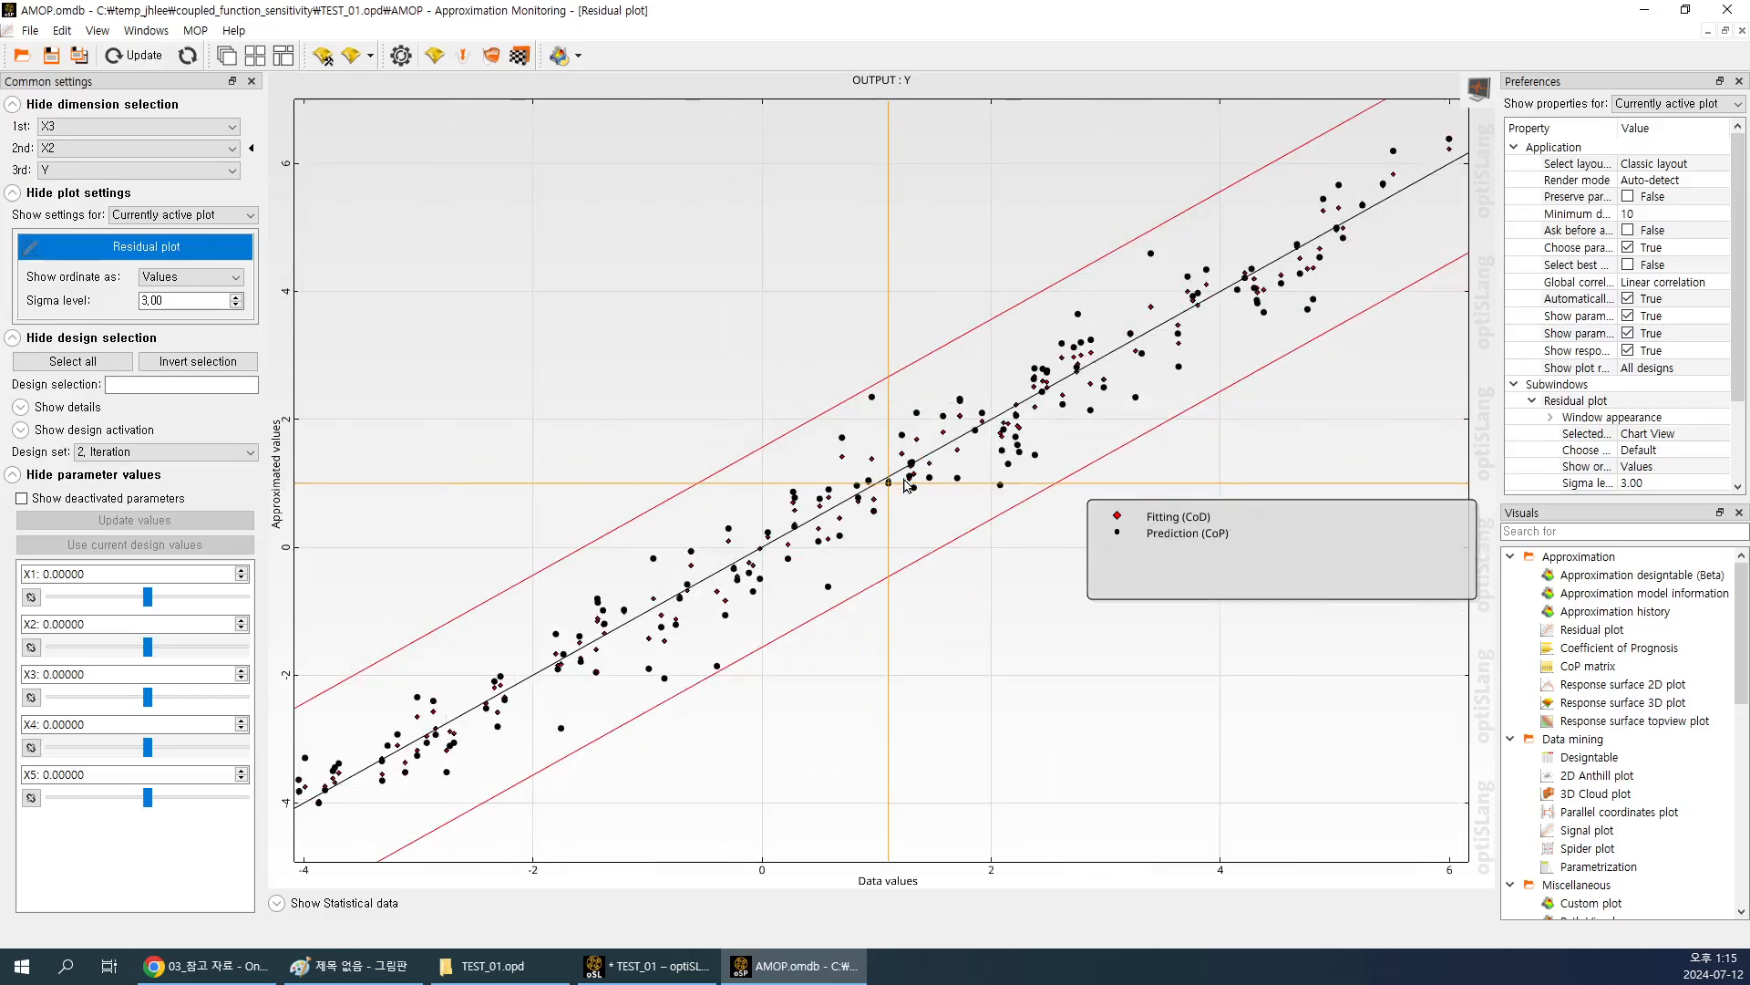
pyautogui.click(906, 486)
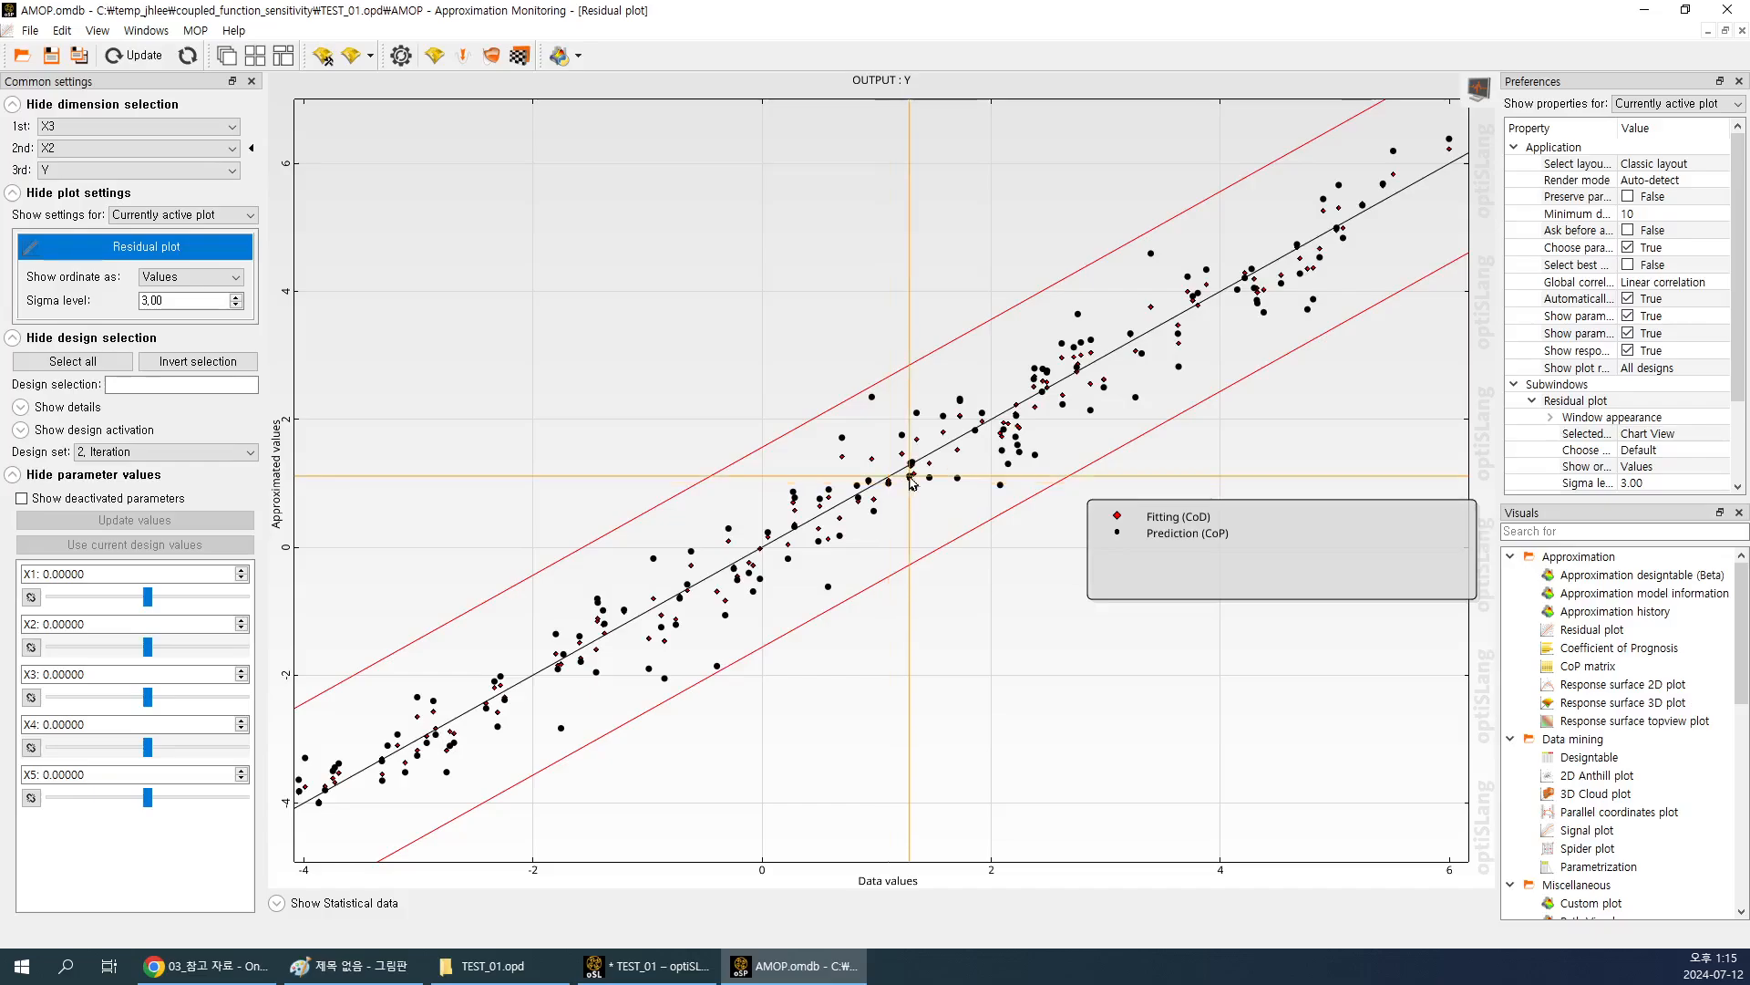
pyautogui.scroll(3, 912, 483)
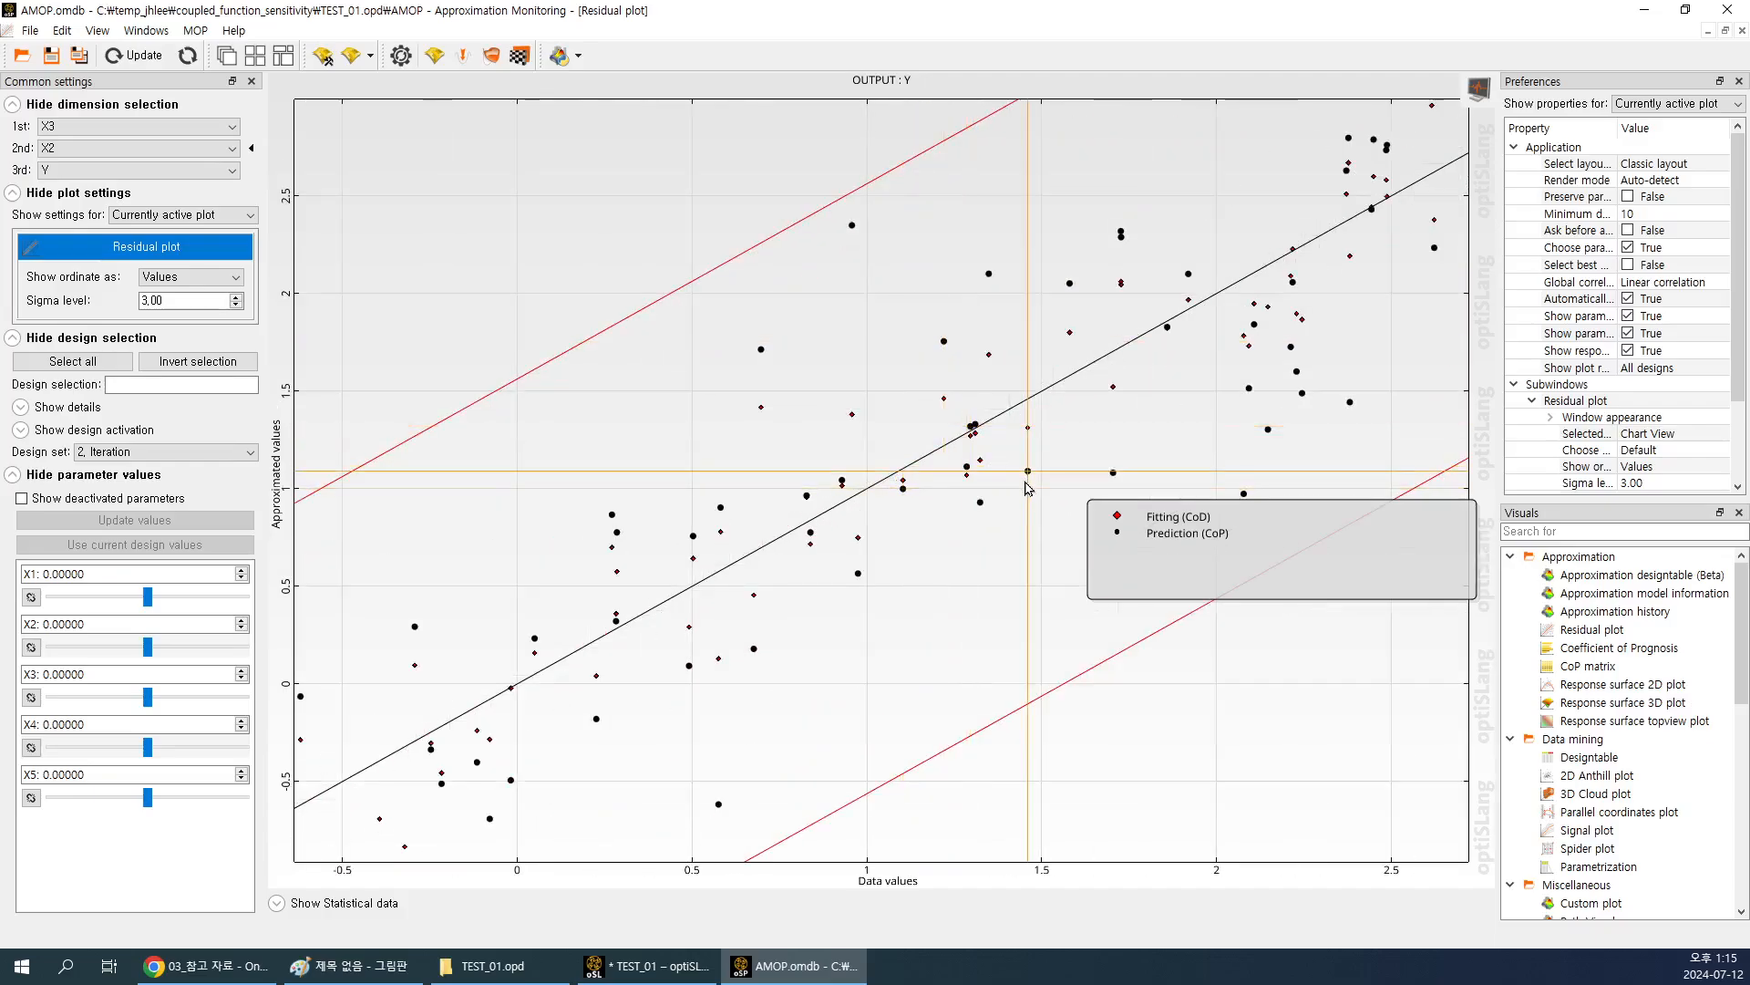
pyautogui.scroll(2, 1012, 402)
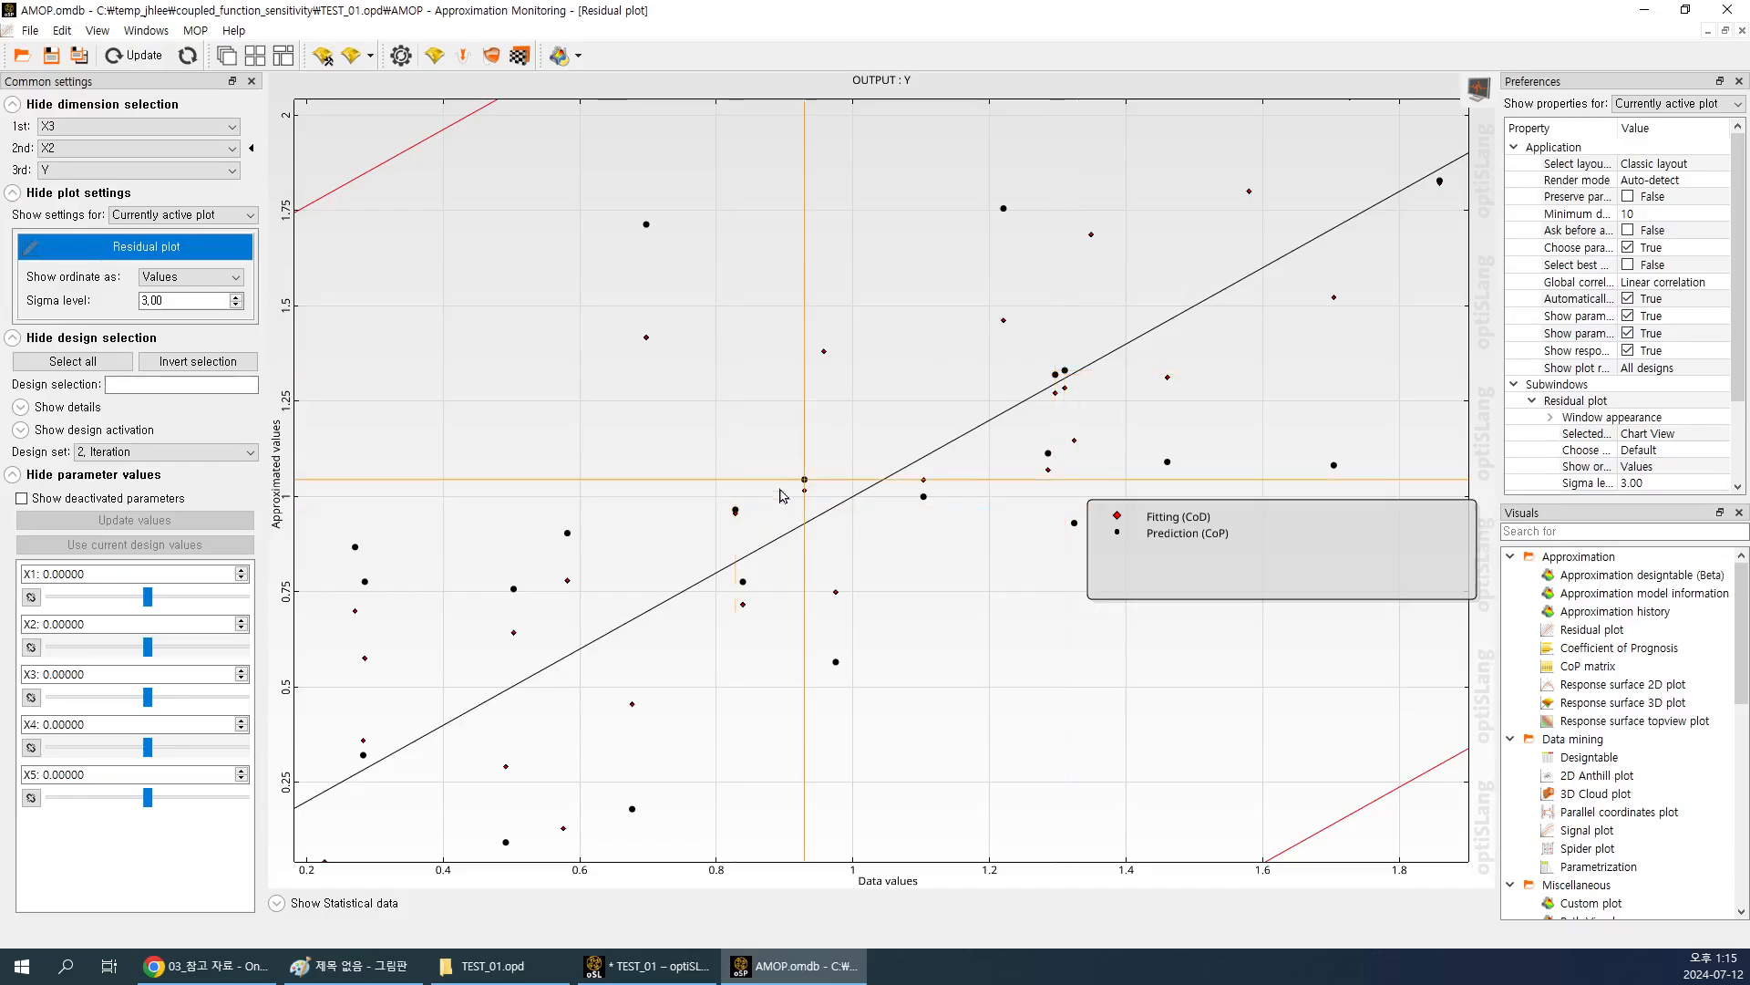
pyautogui.scroll(-8, 921, 474)
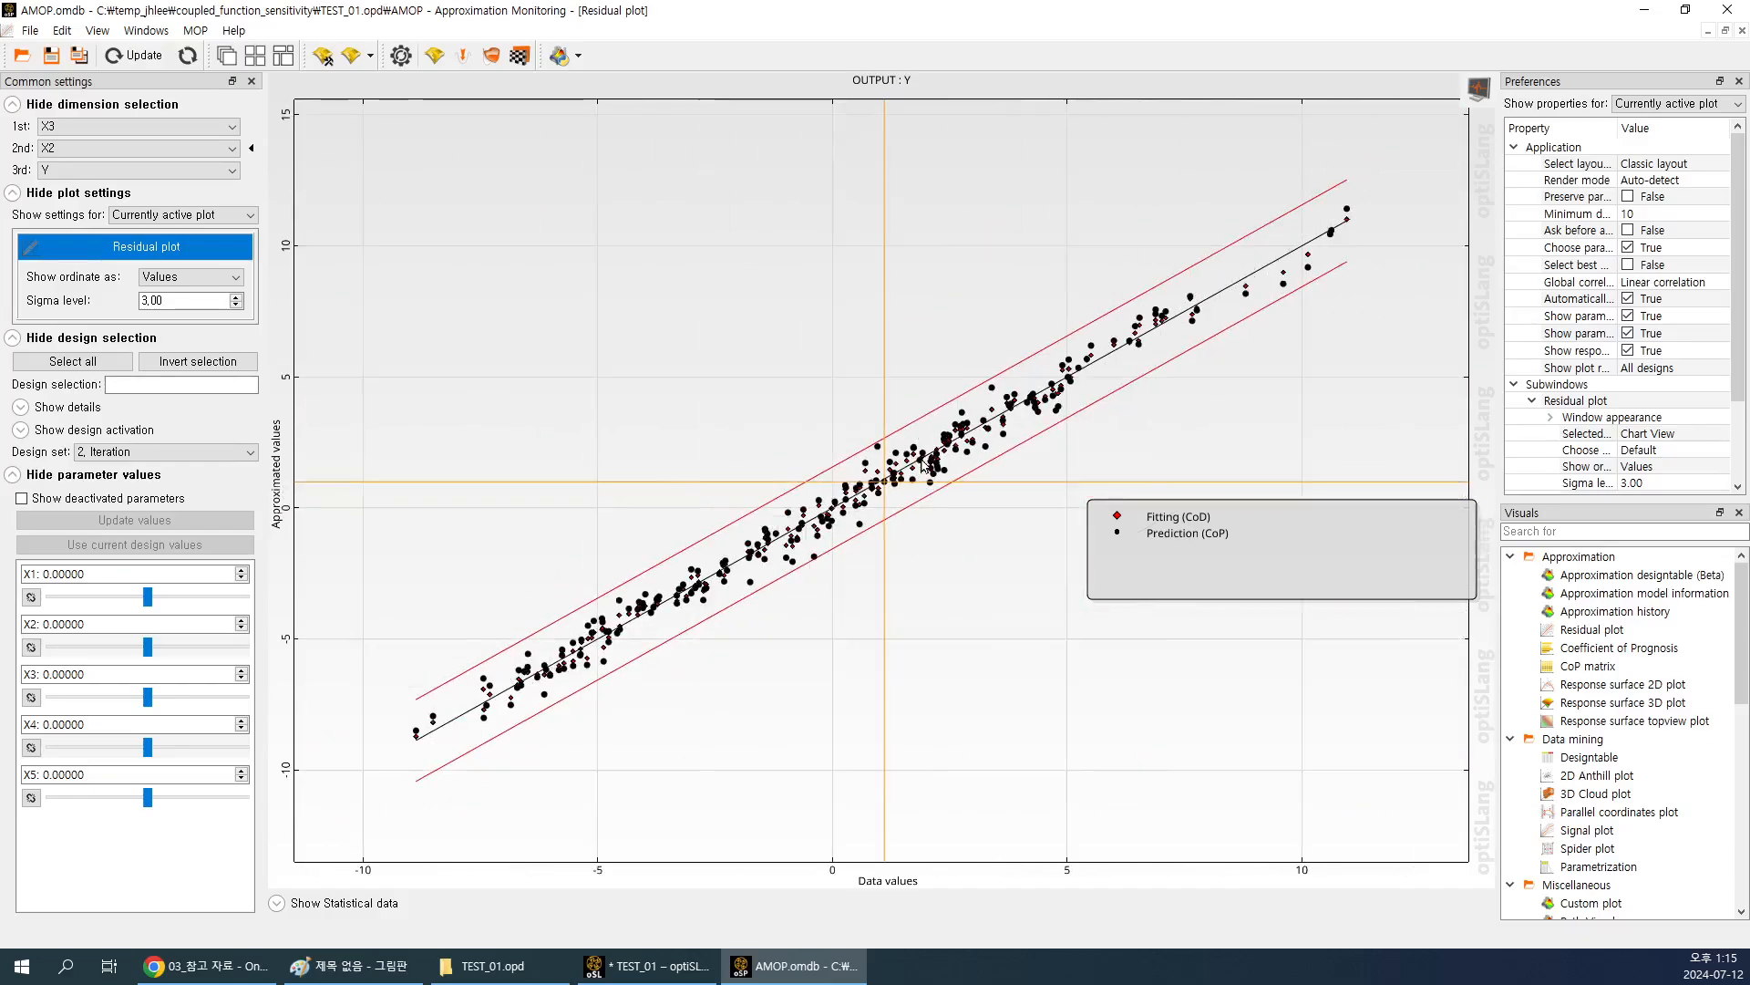
pyautogui.scroll(-4, 920, 466)
pyautogui.scroll(5, 975, 491)
pyautogui.scroll(-1, 975, 490)
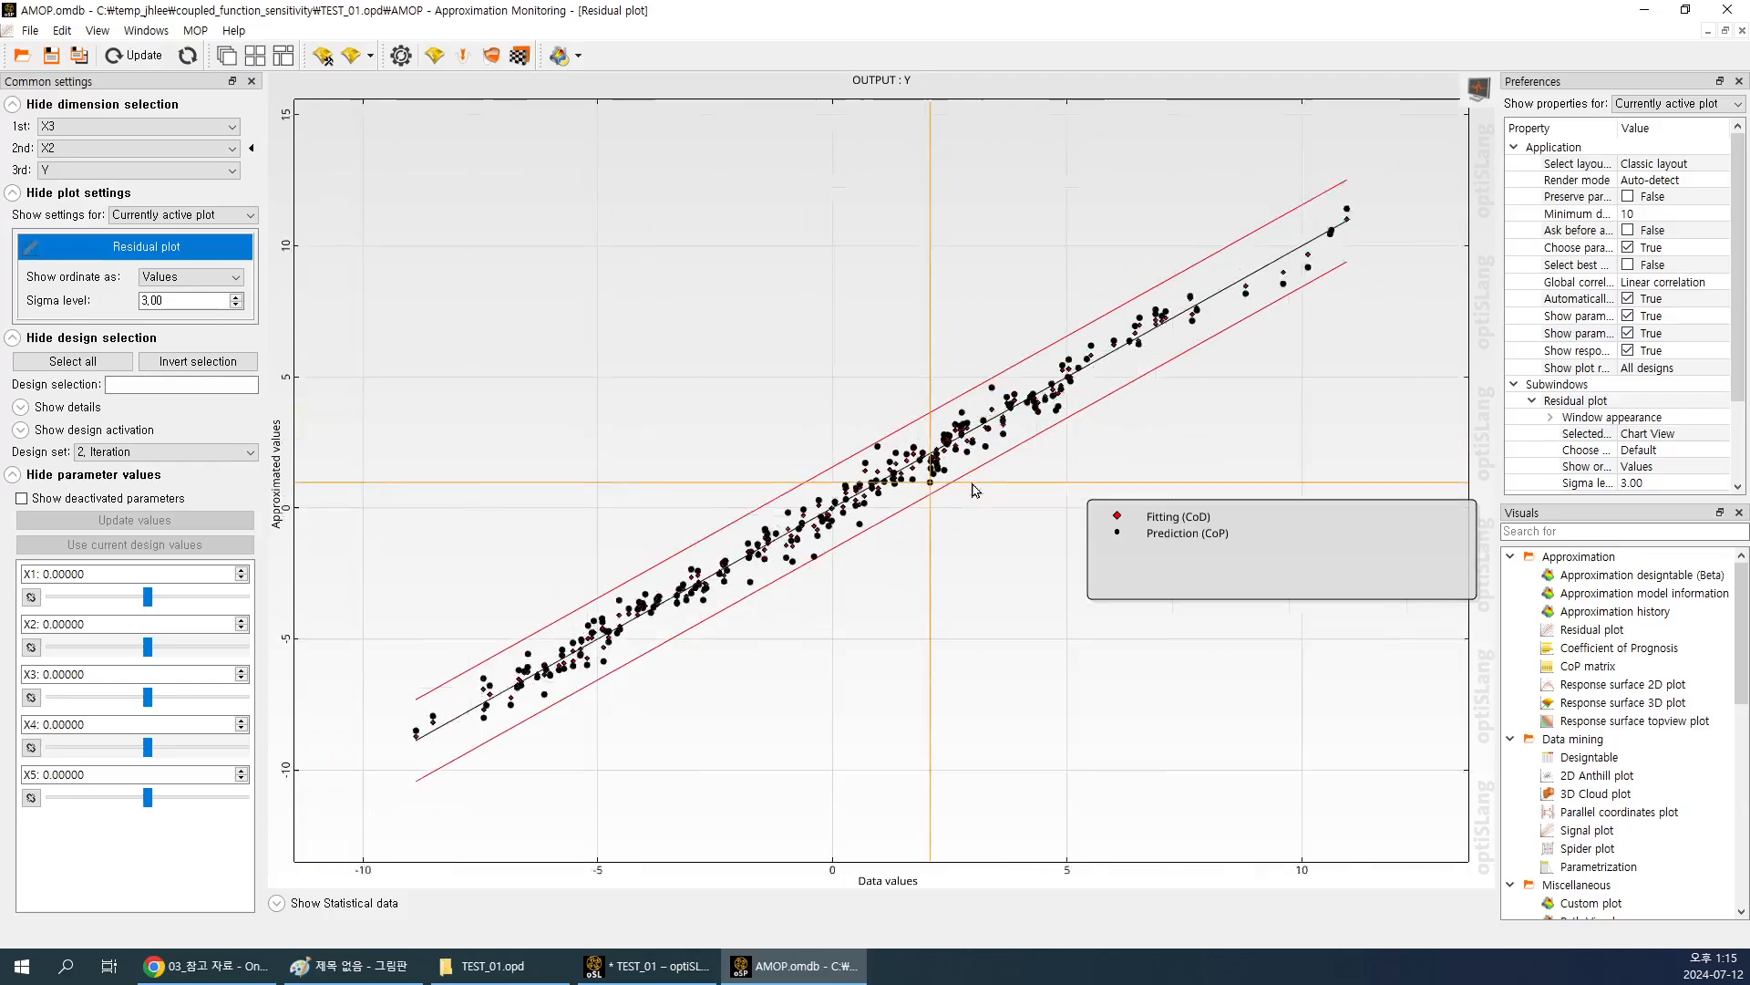
pyautogui.scroll(1, 974, 490)
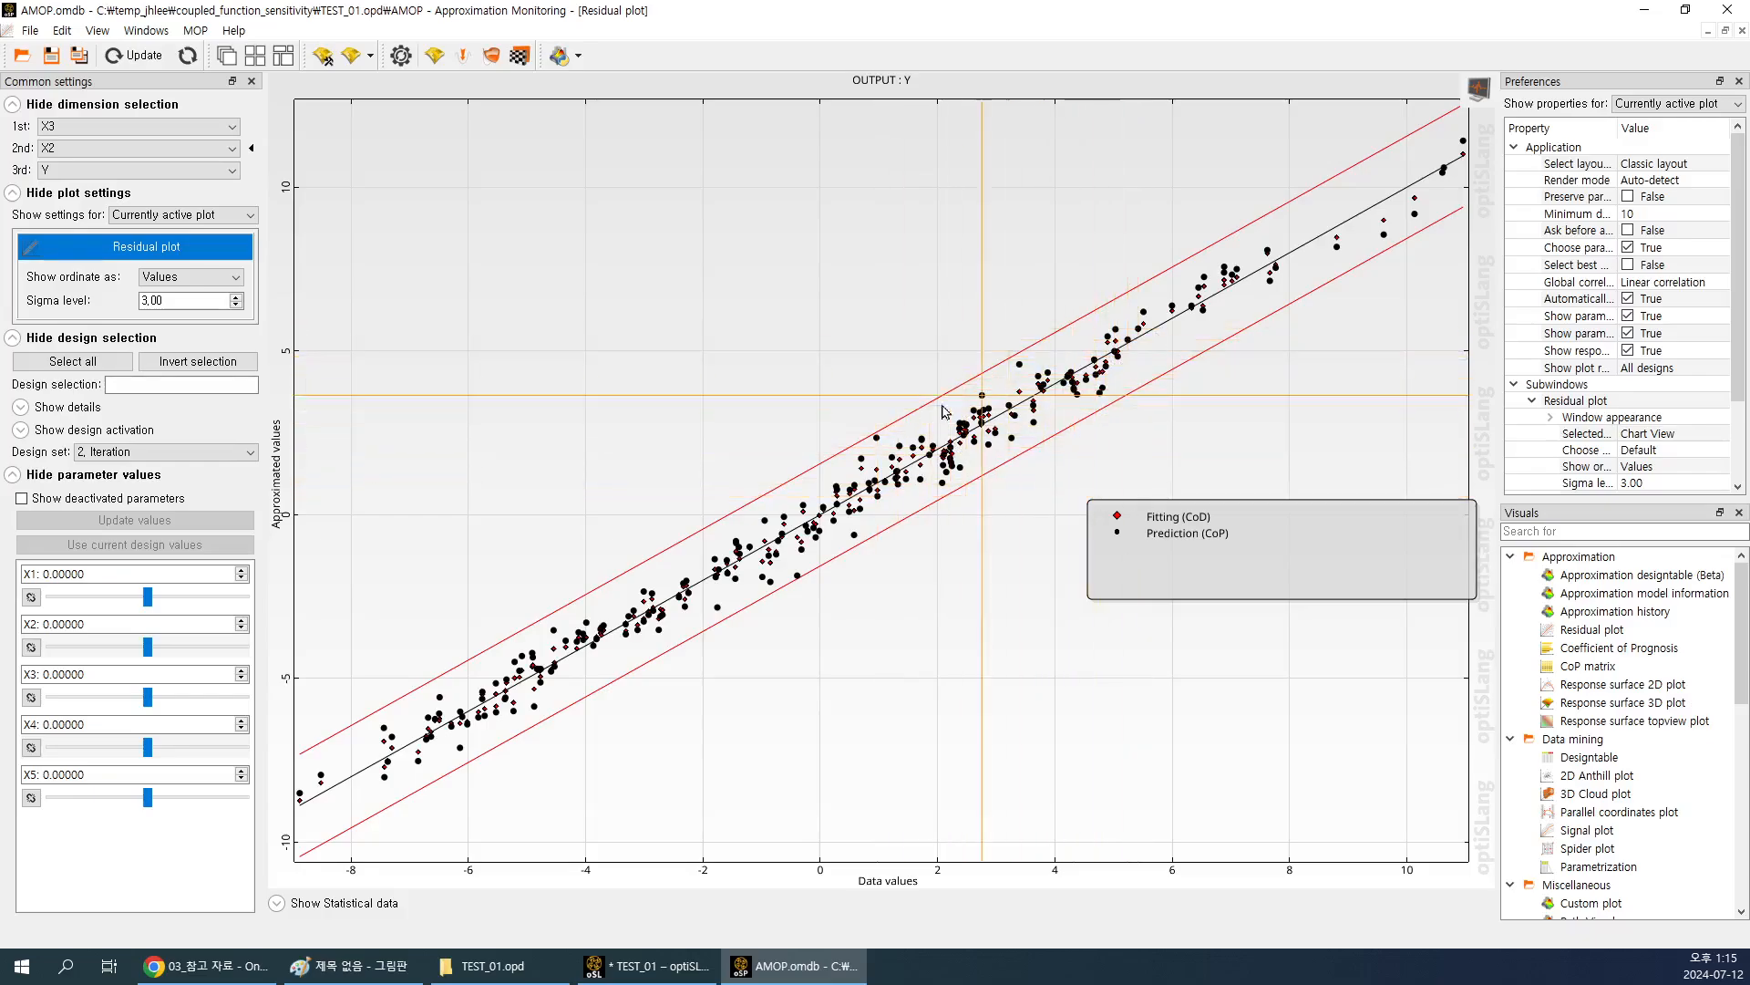
# Select design 51 and then design 64 in the residual plot, and examine their fitting and prediction points against the sigma limits.
pyautogui.click(877, 439)
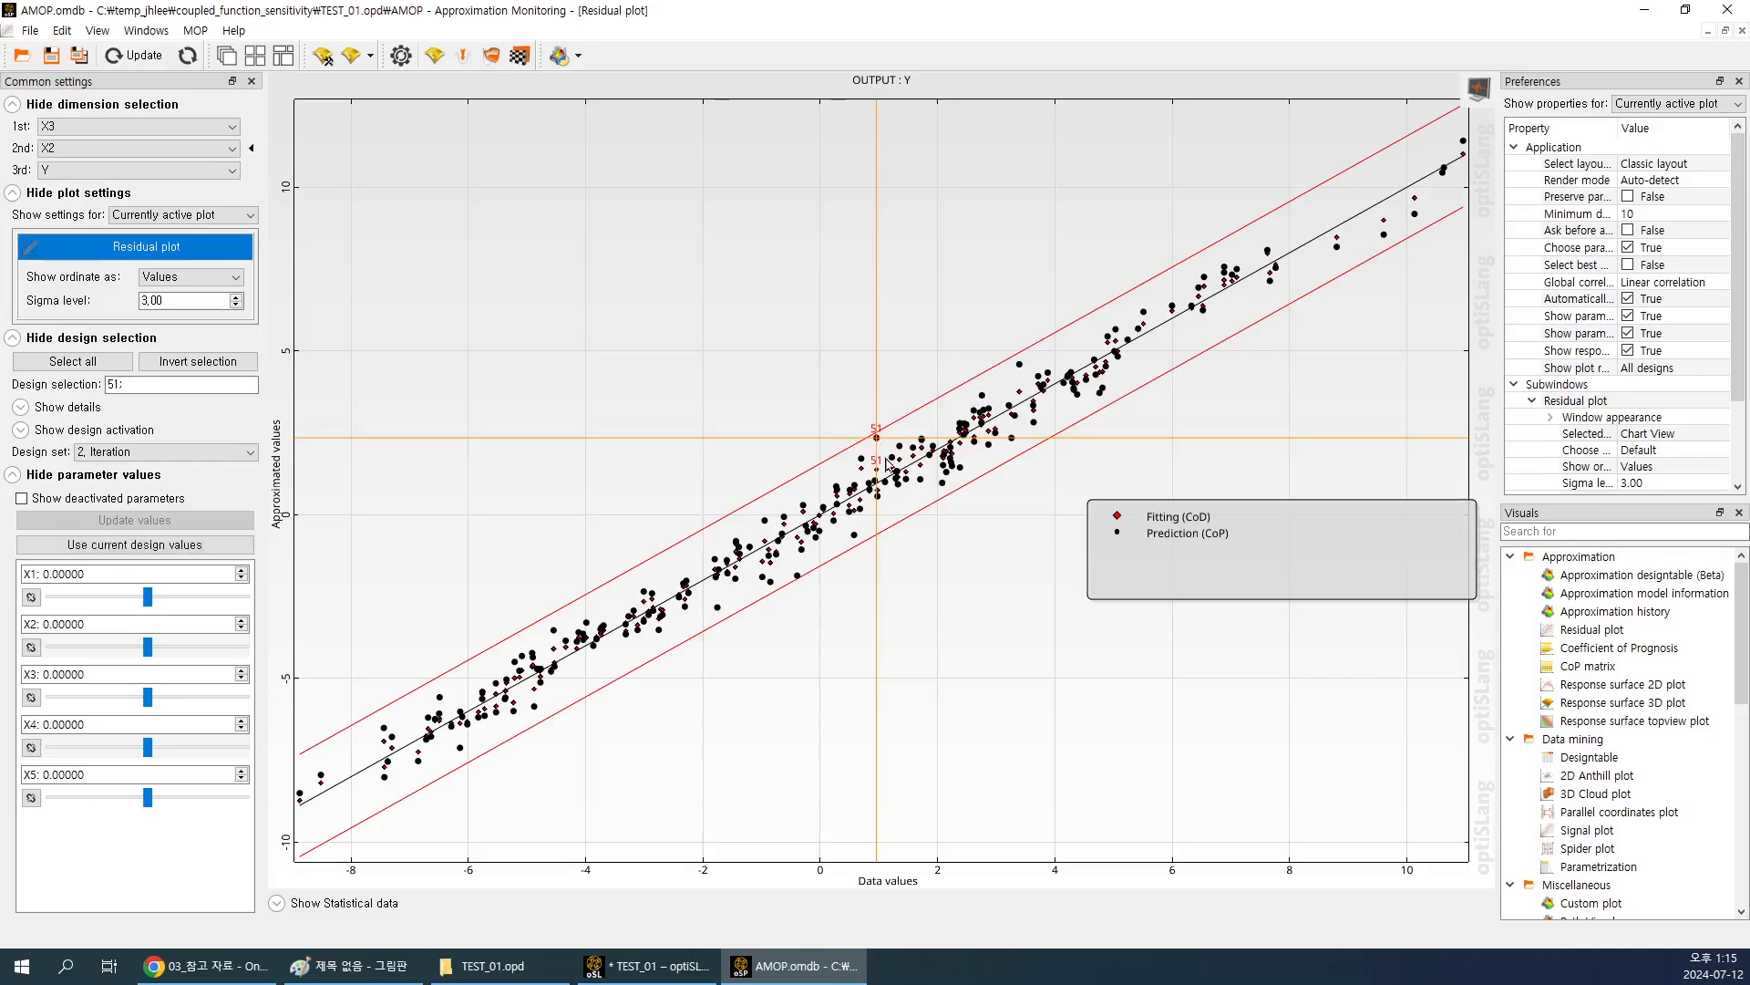
pyautogui.click(1021, 363)
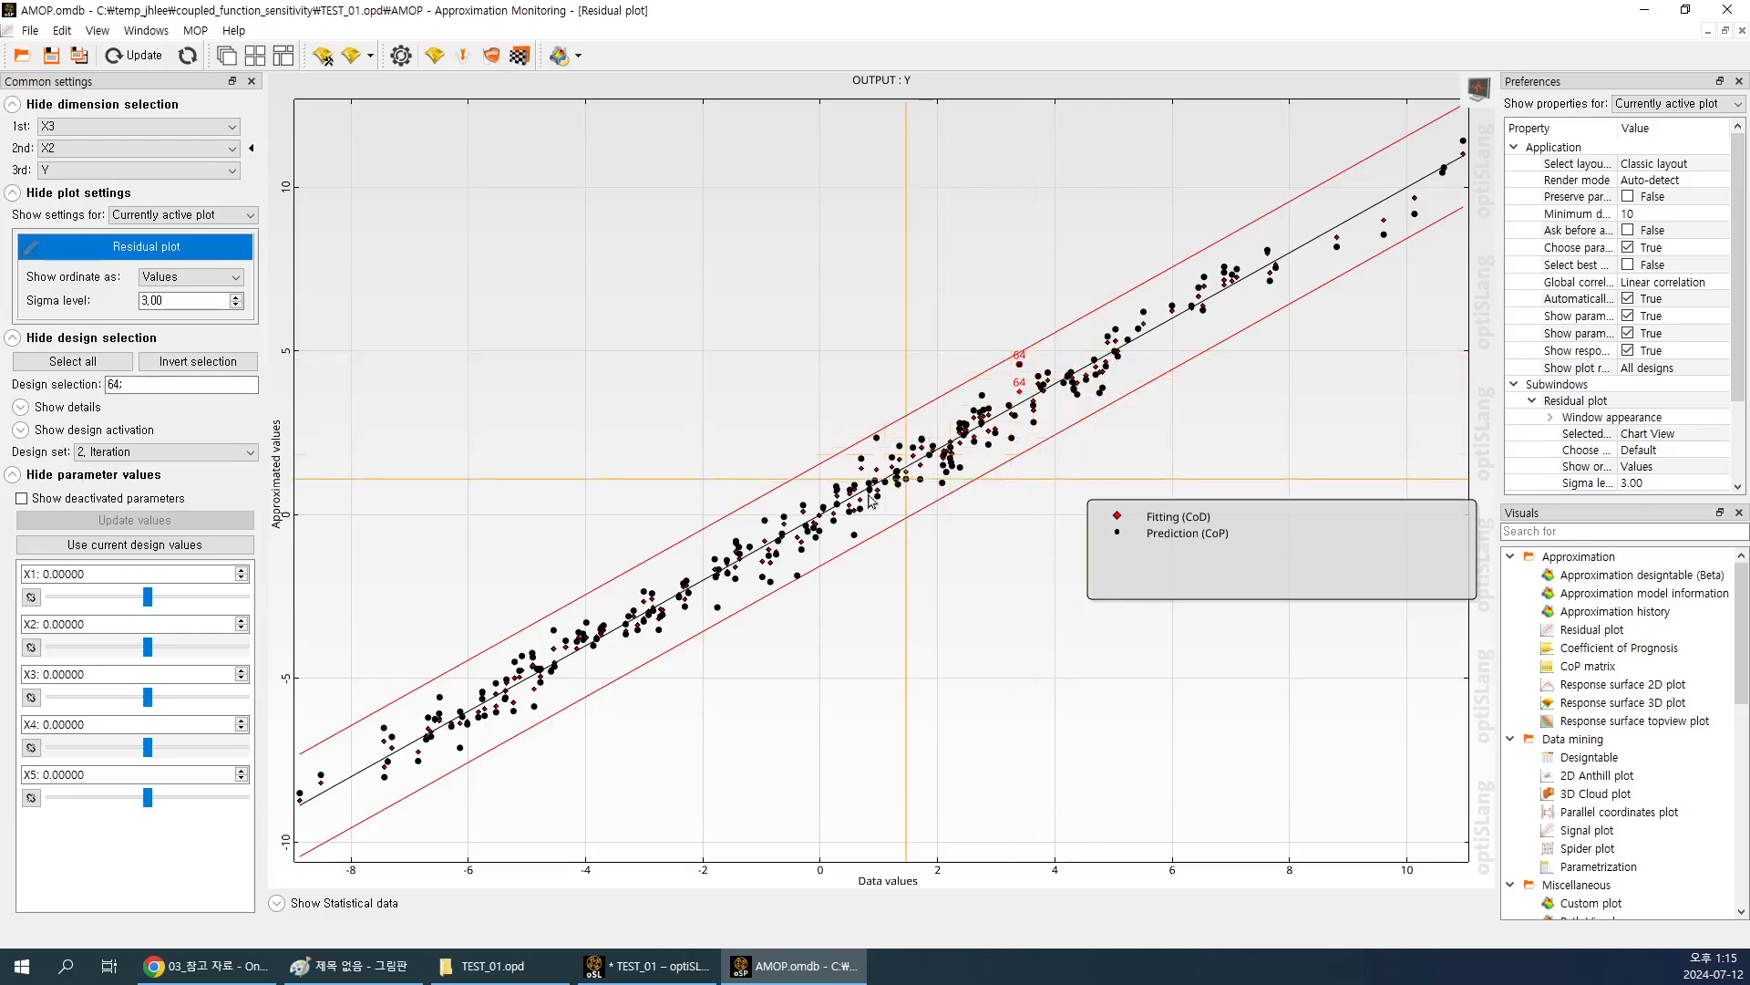
pyautogui.scroll(-2, 488, 597)
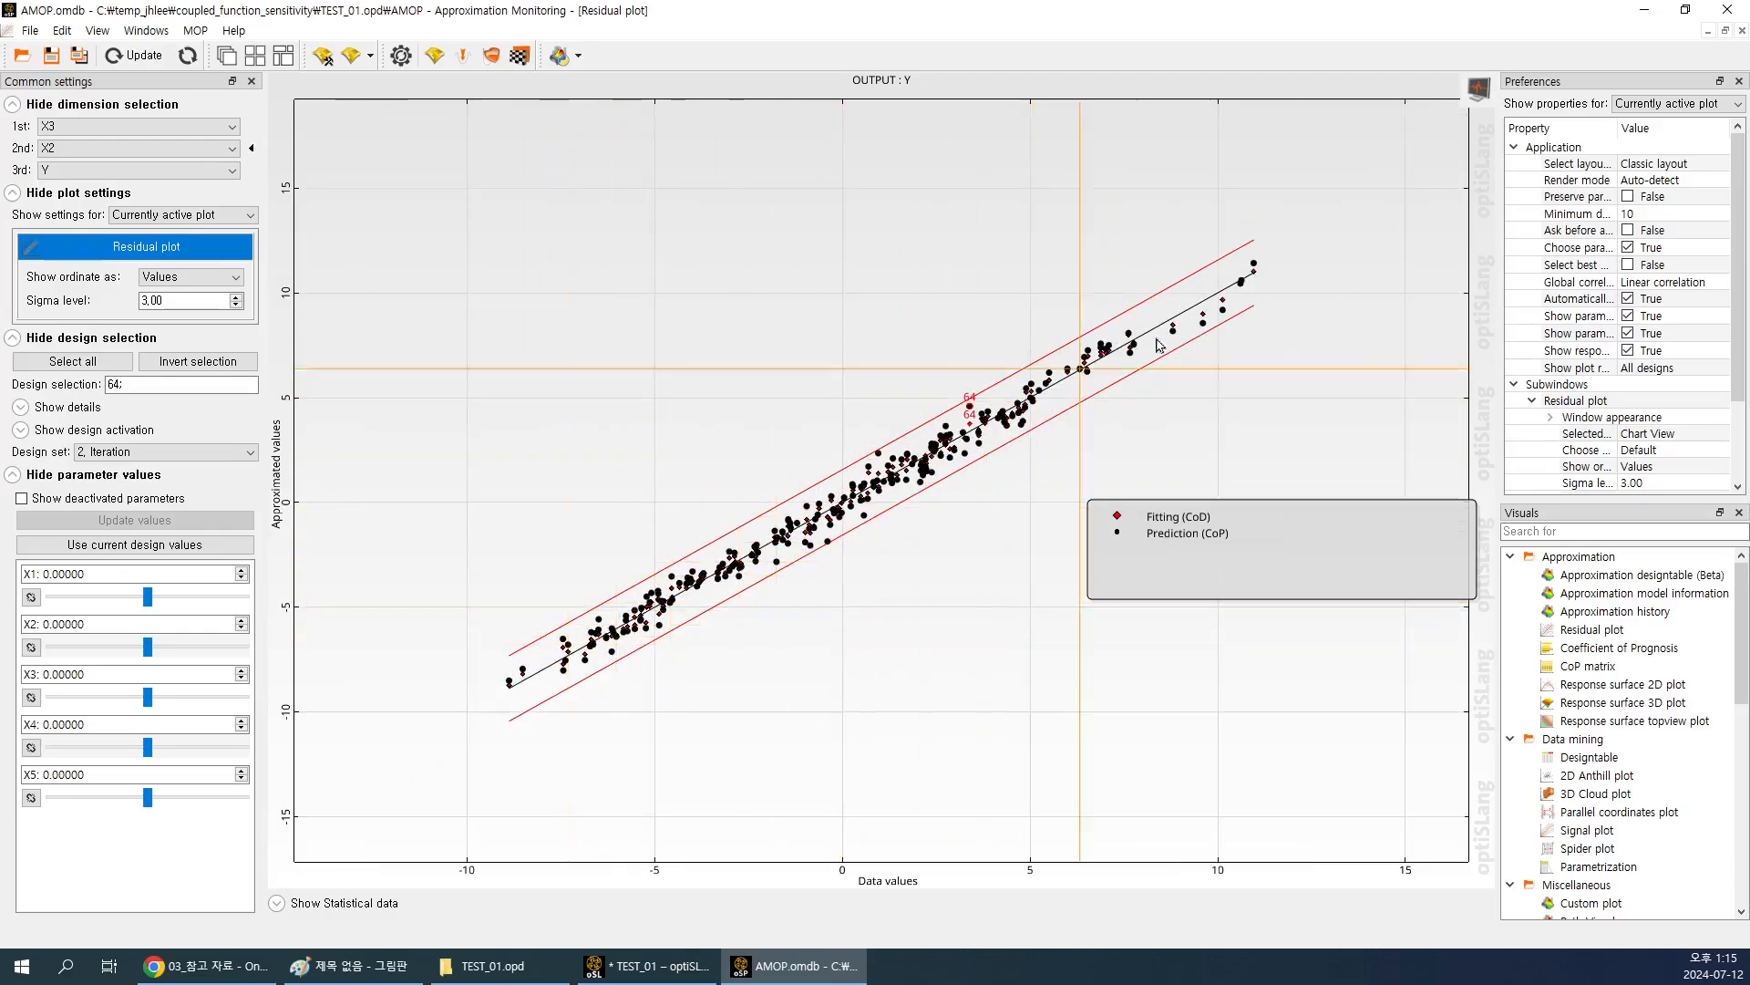
pyautogui.scroll(2, 1033, 468)
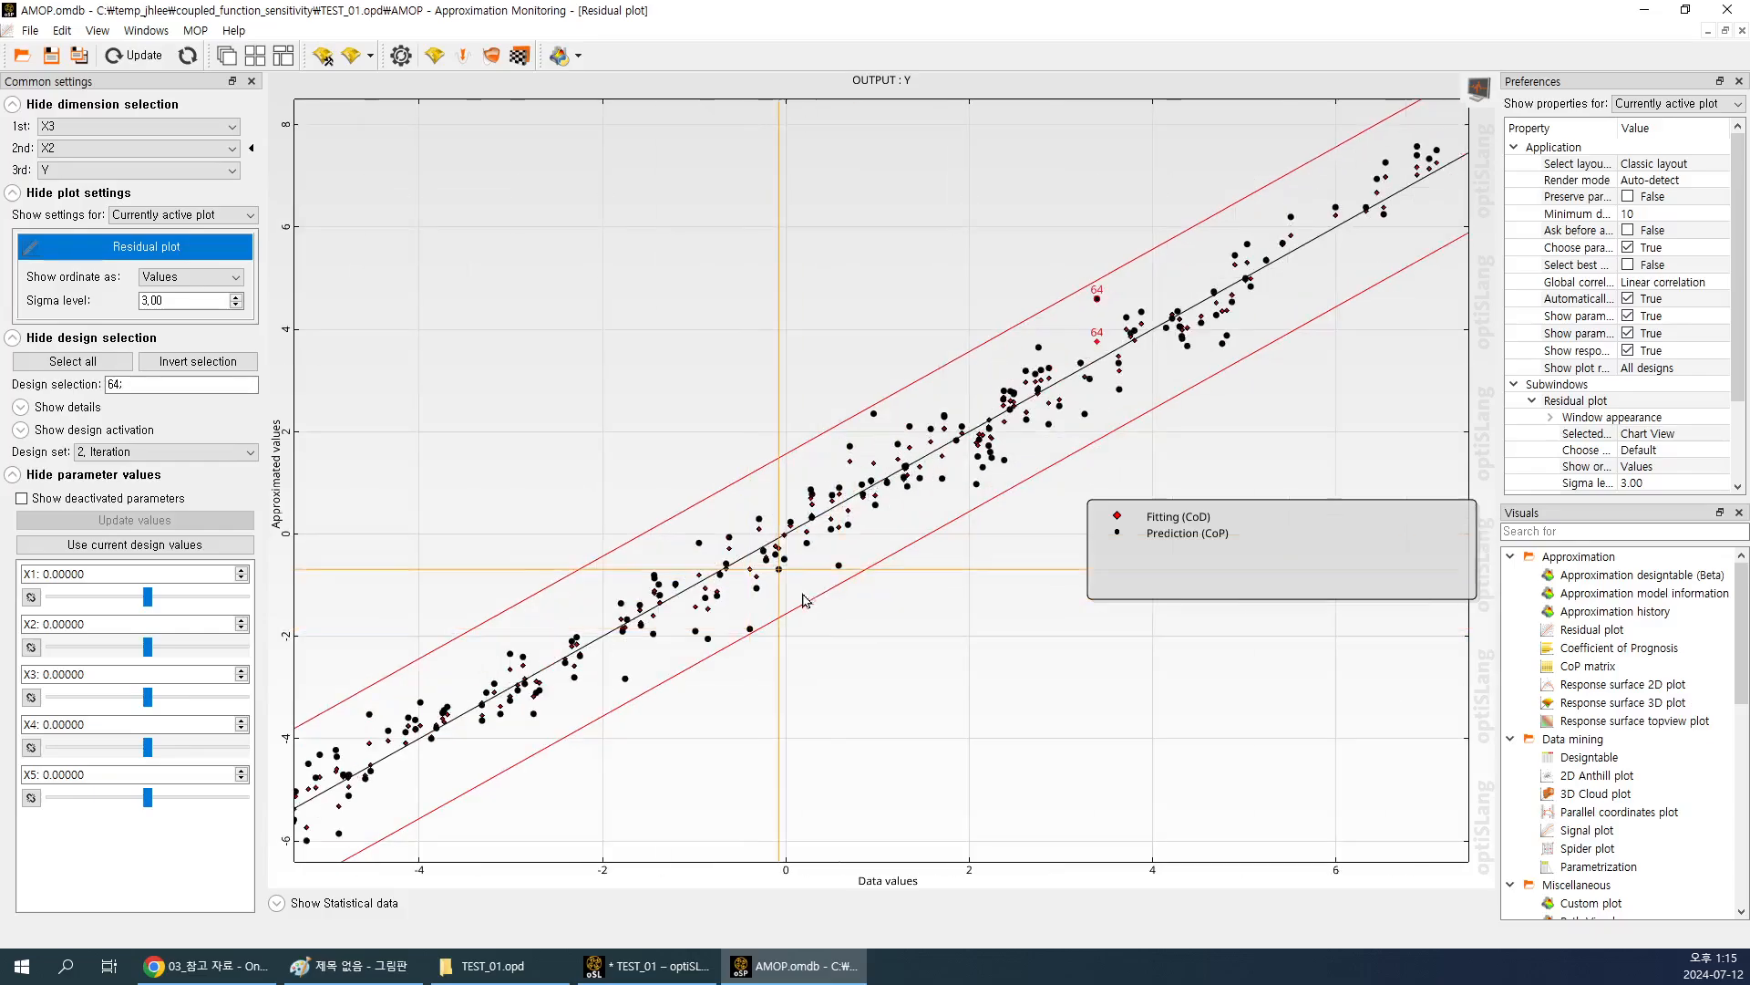
# Select design 6 in the residual plot, compare its points with the sigma limits, and restore the tiled plot layout.
pyautogui.click(749, 629)
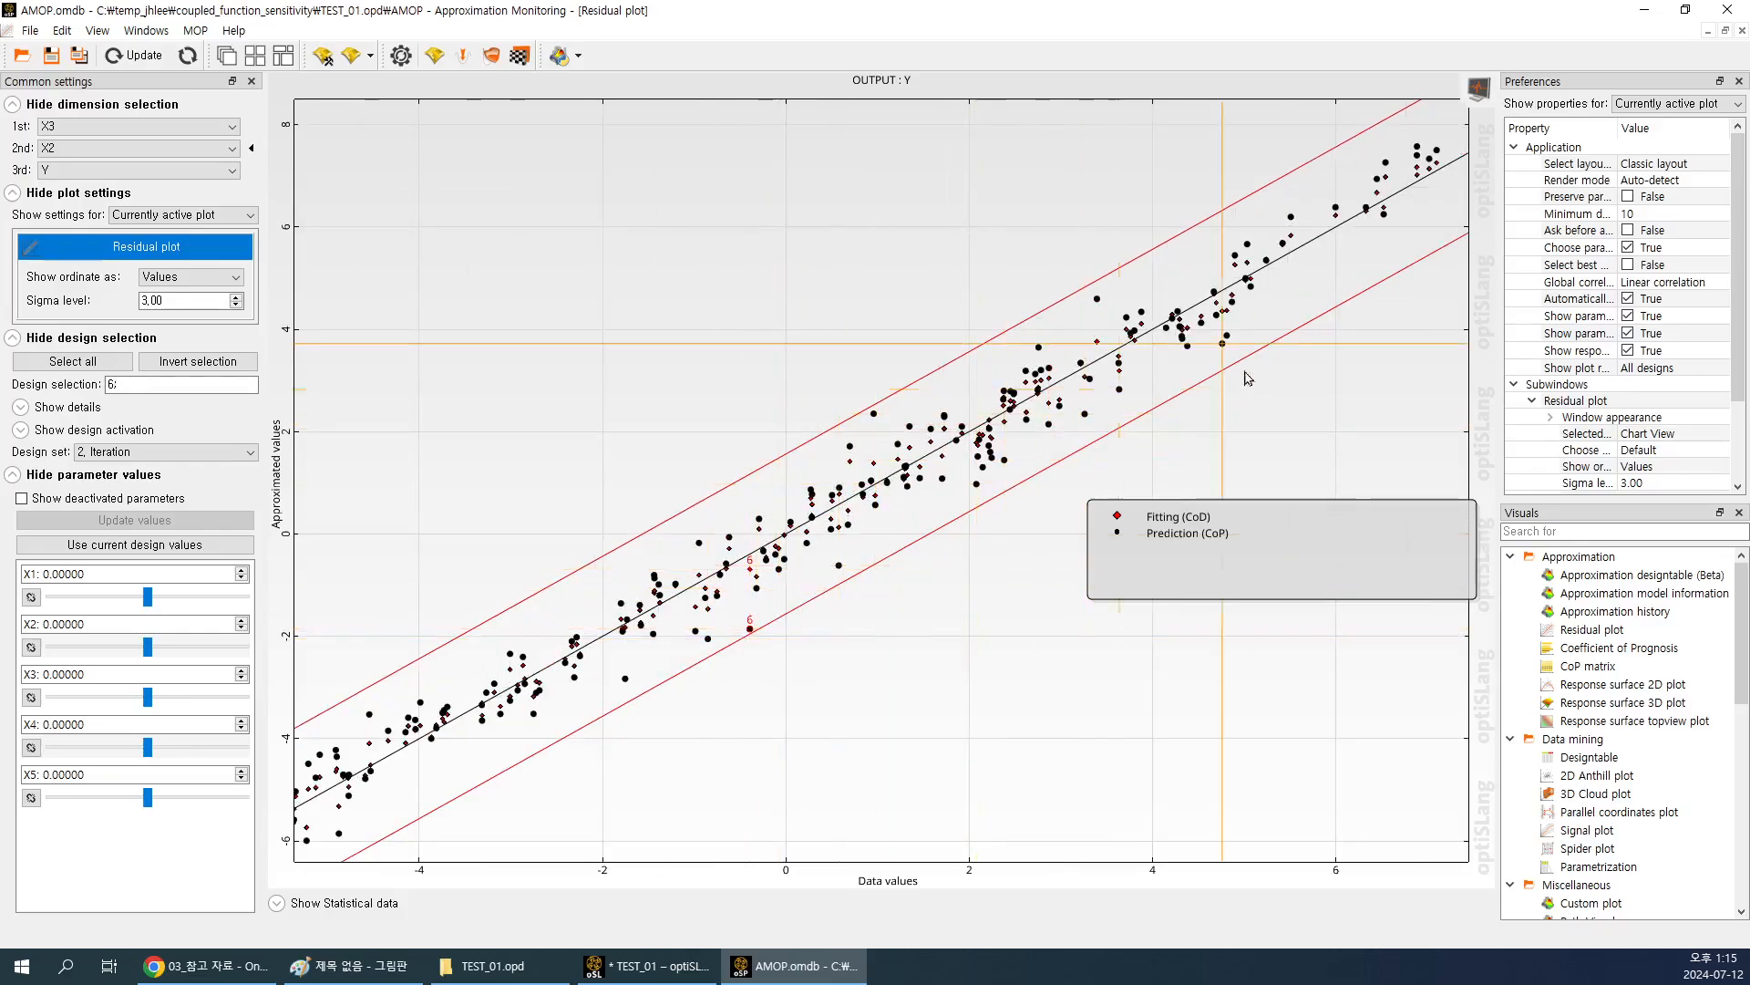
pyautogui.scroll(1, 743, 629)
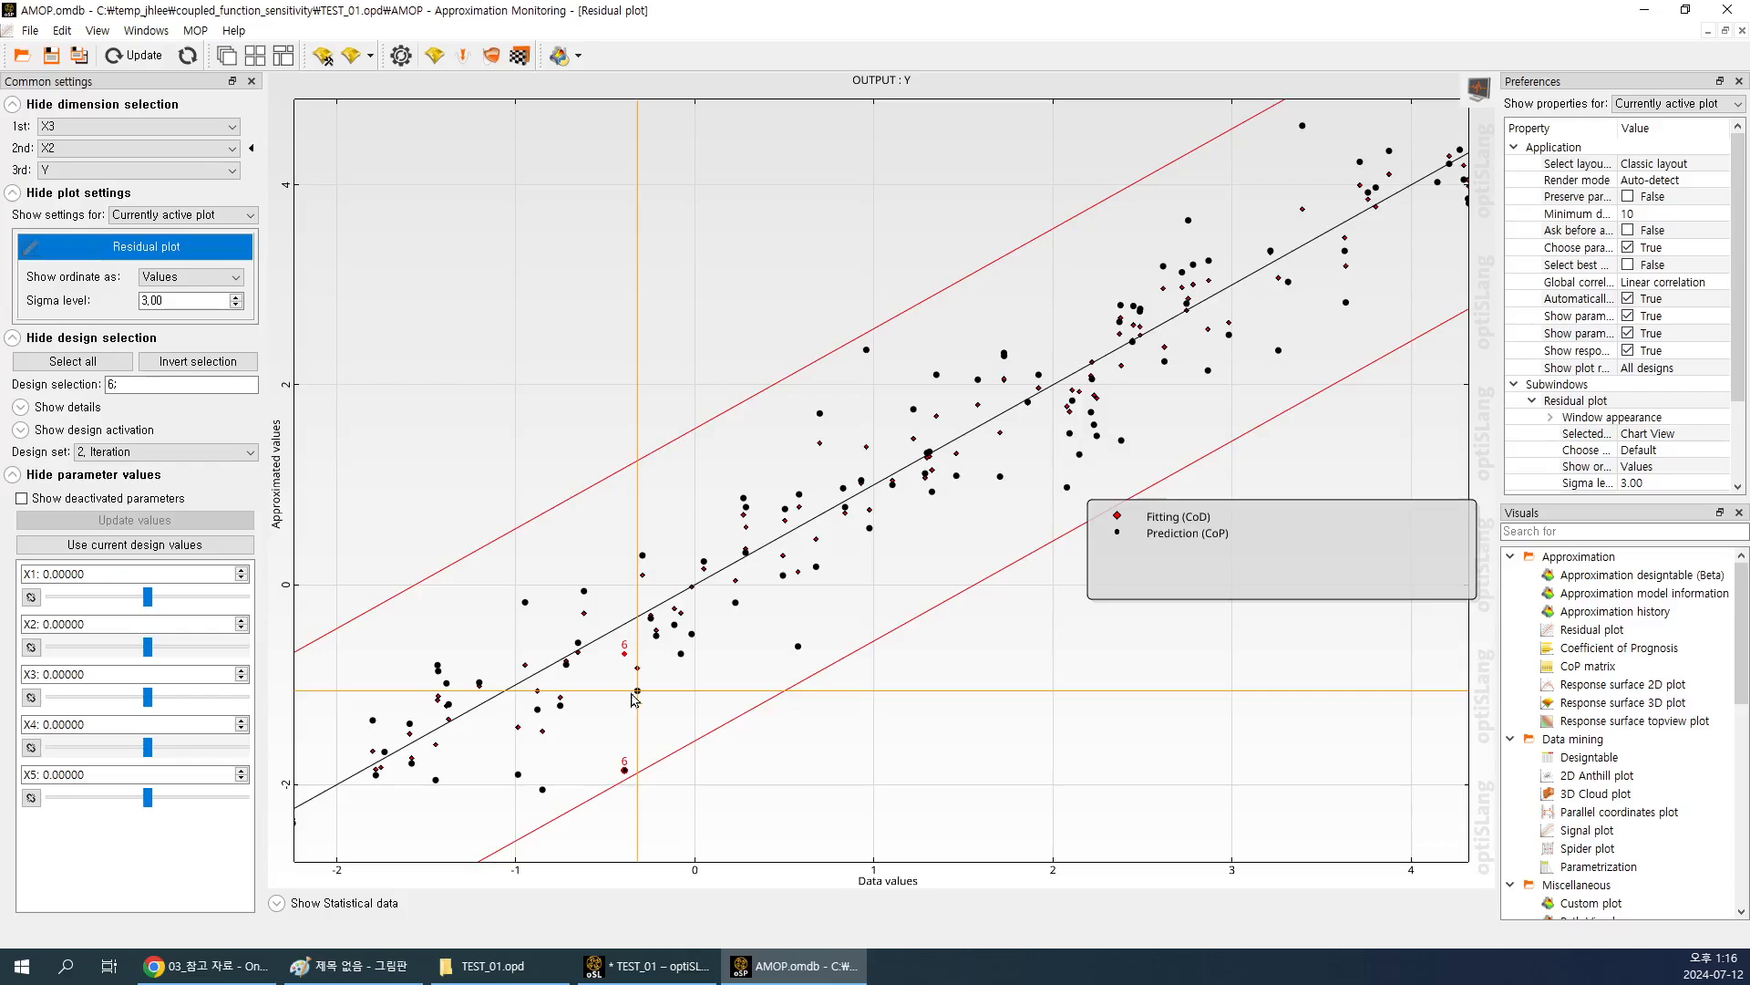
pyautogui.scroll(-5, 664, 663)
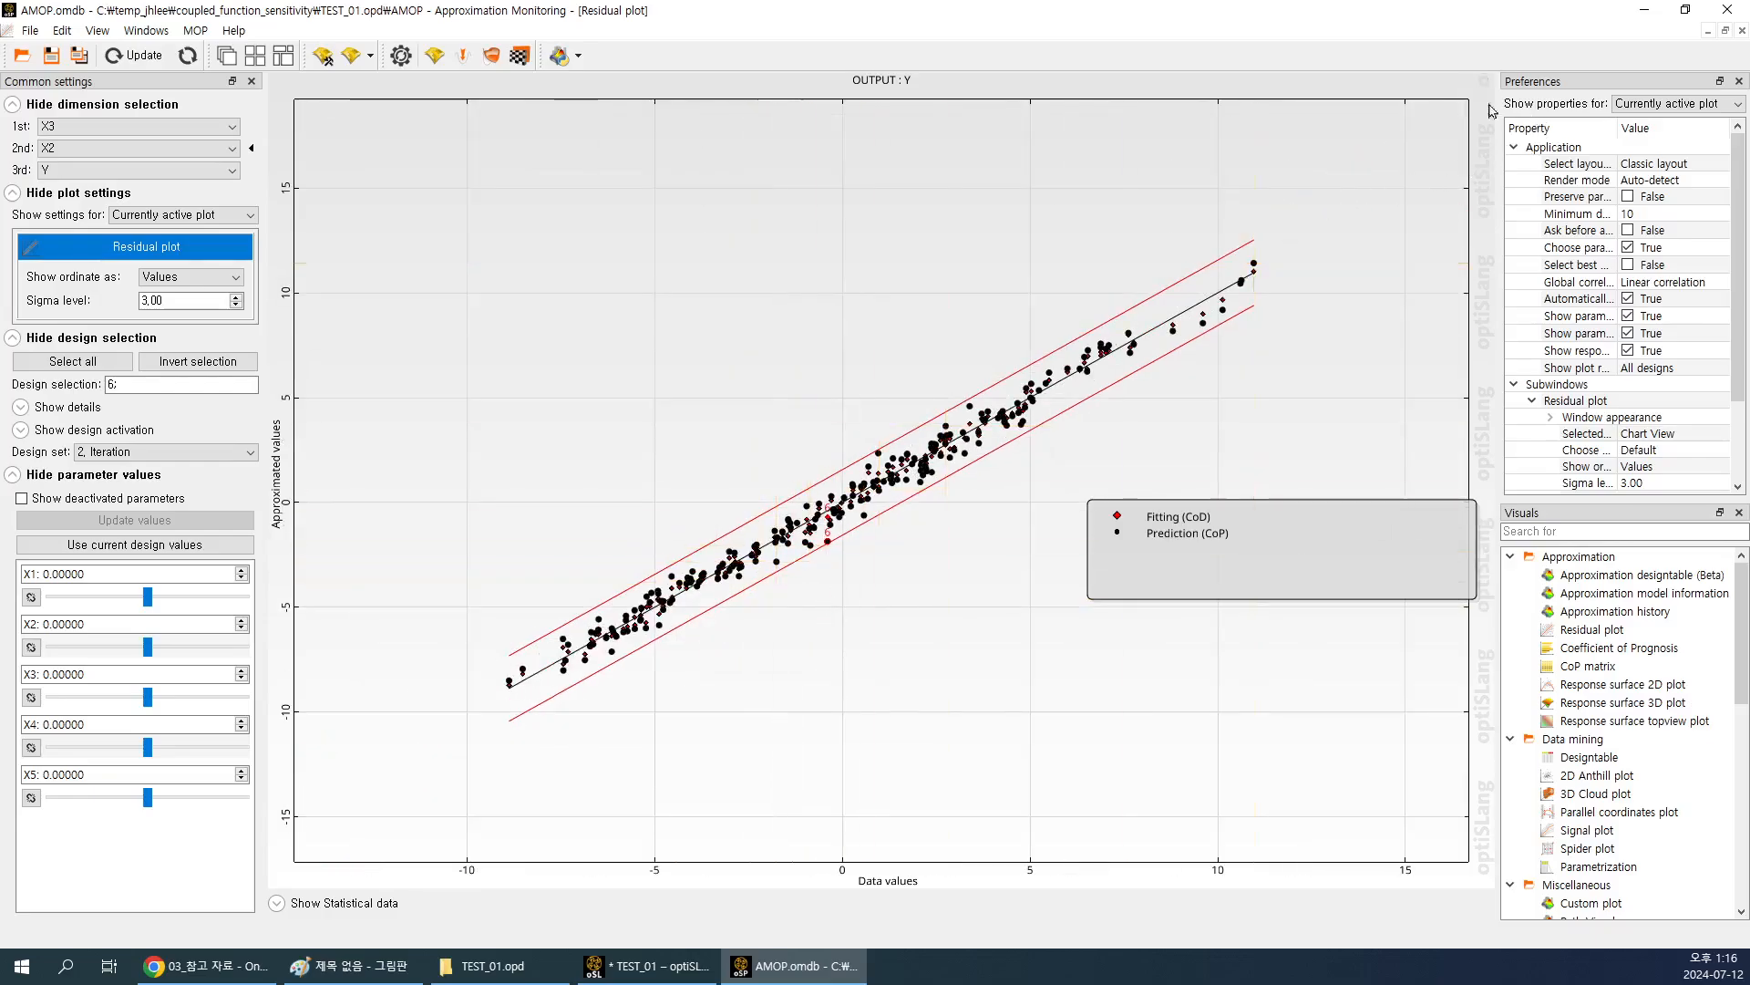
pyautogui.click(283, 55)
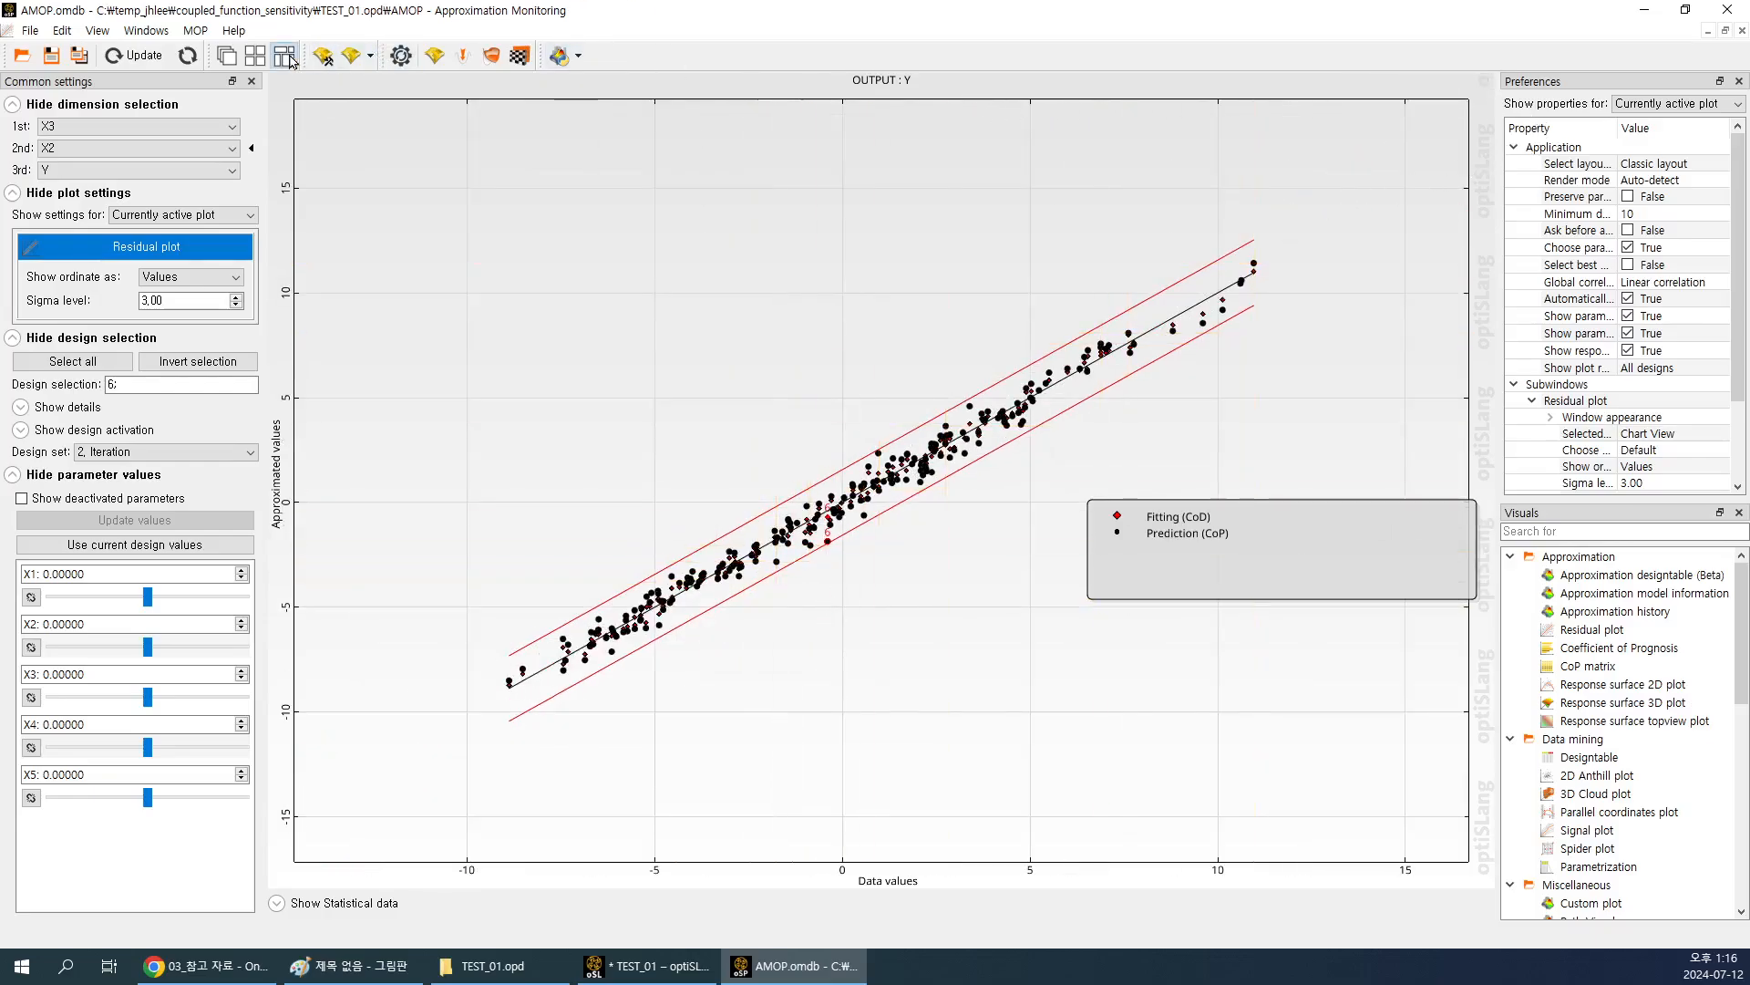
pyautogui.scroll(2, 1204, 307)
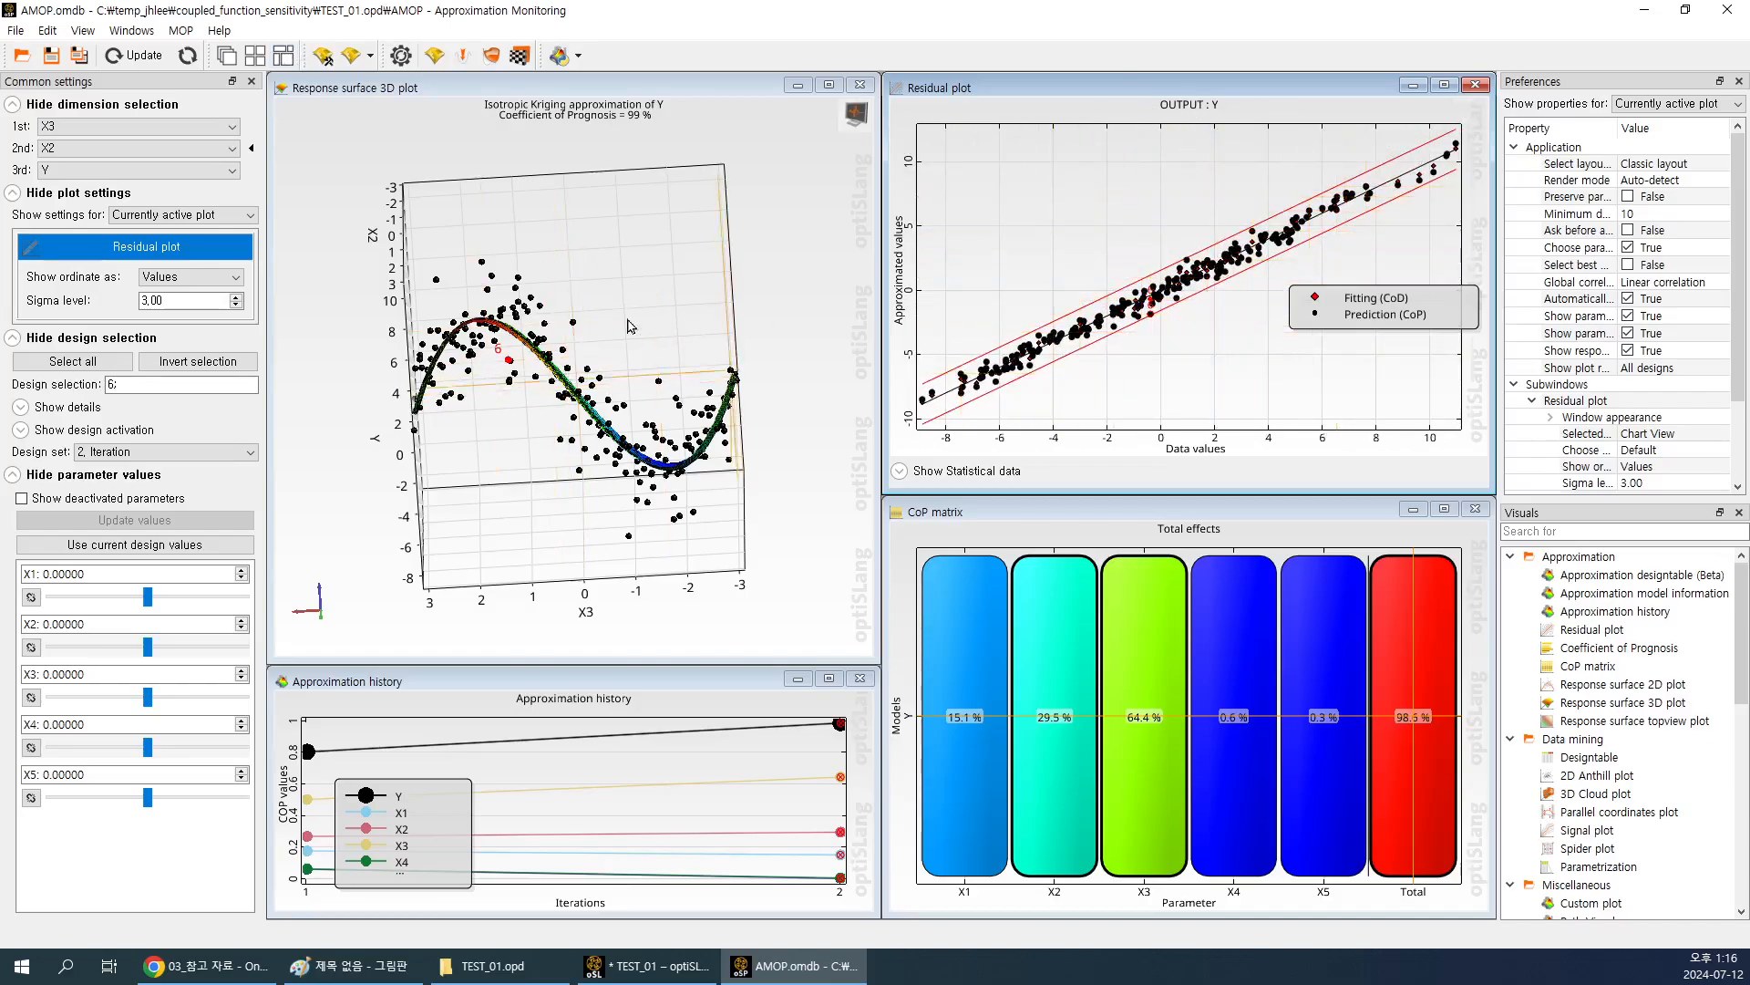
# Select outlying design 80 below the response surface, check its distance from the surface, and deactivate it.
pyautogui.moveTo(525, 401); pyautogui.dragTo(798, 431)
pyautogui.click(551, 530)
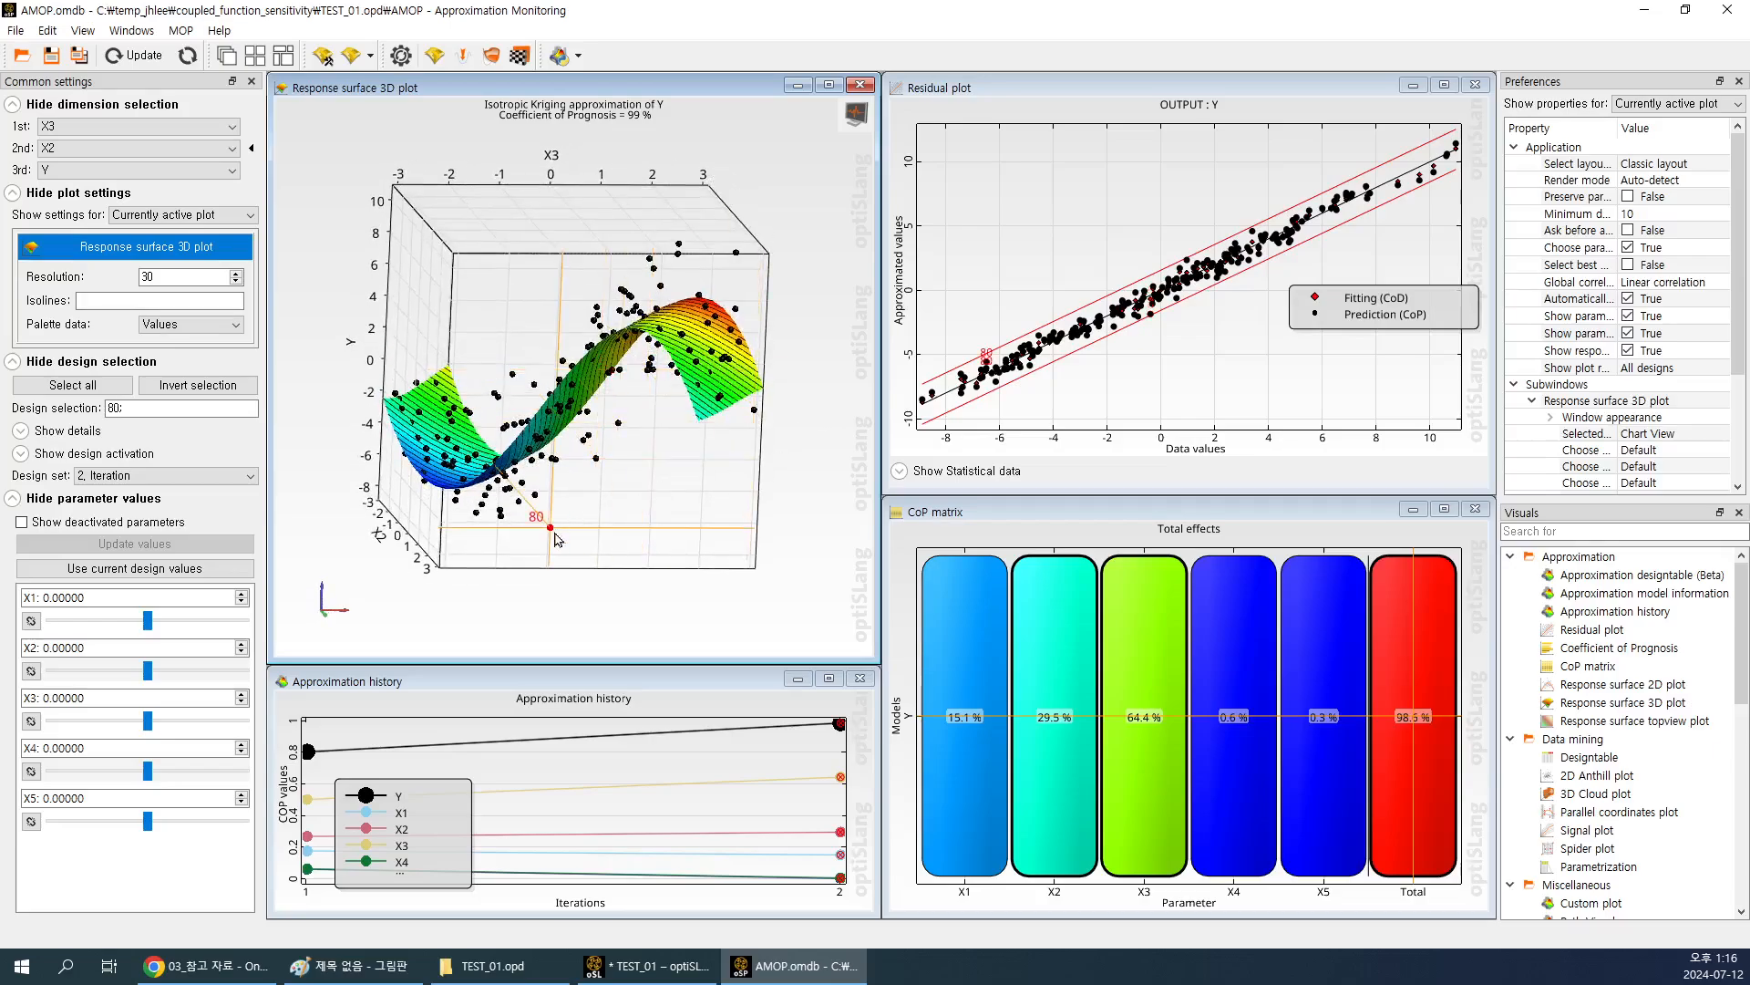
pyautogui.moveTo(663, 507); pyautogui.dragTo(792, 566)
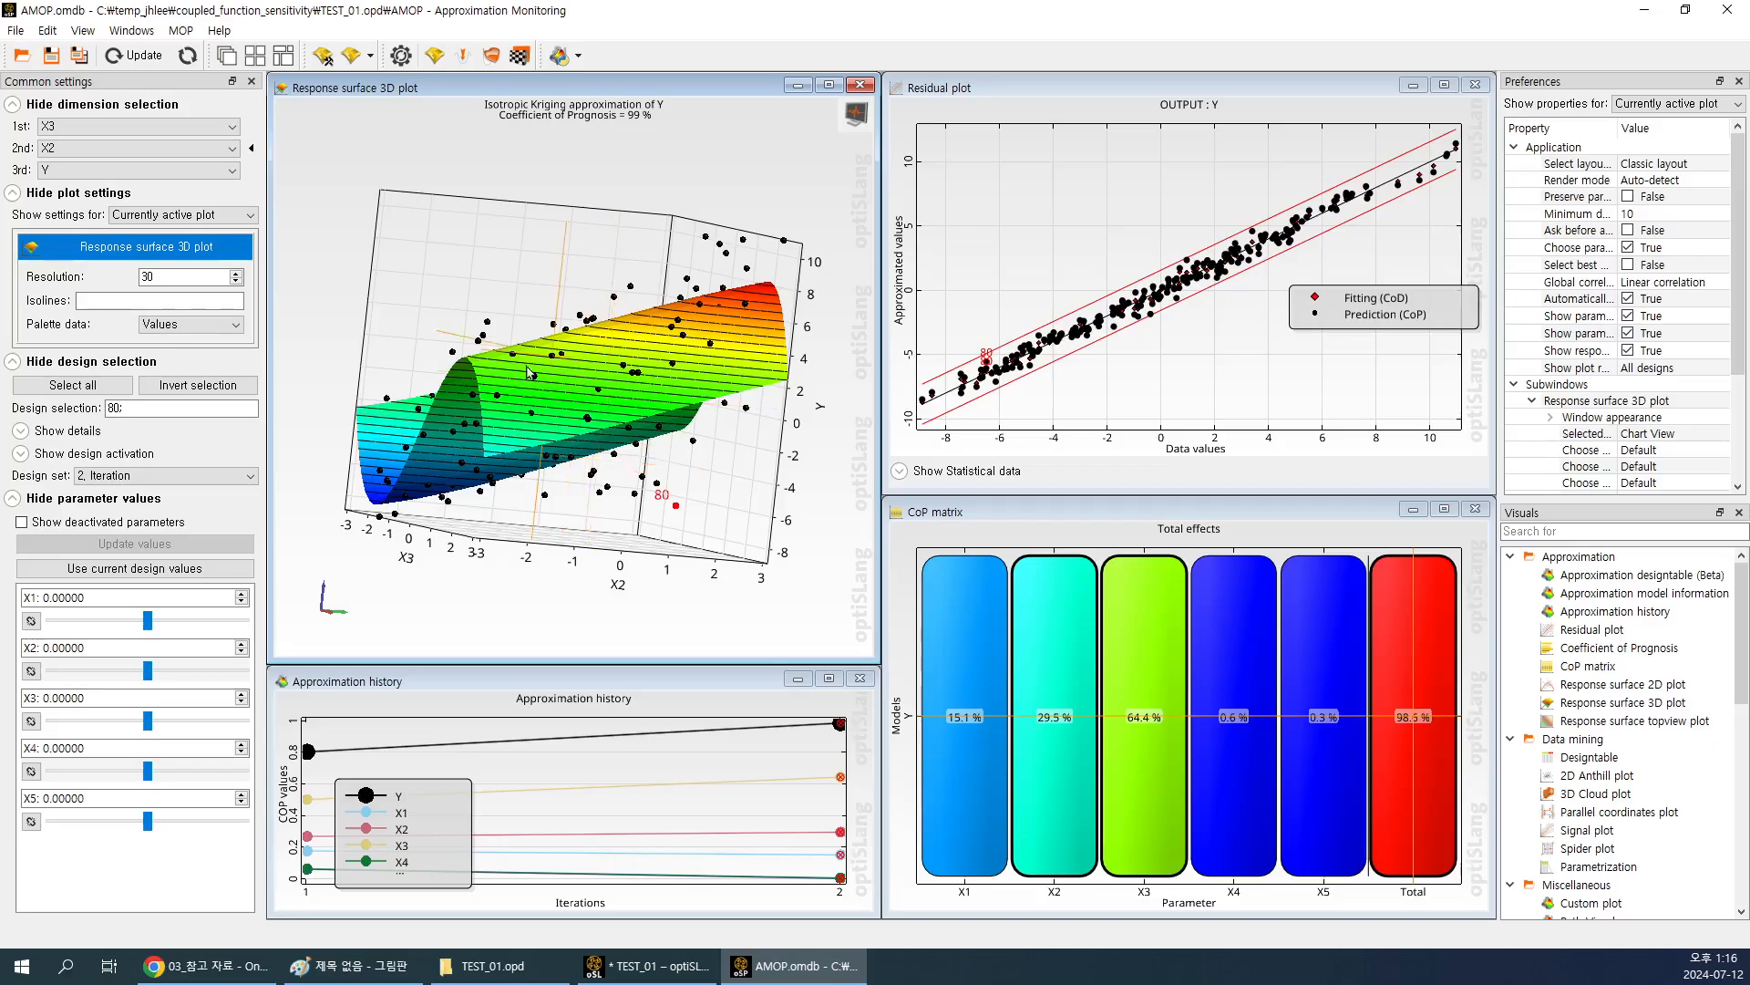
pyautogui.moveTo(590, 465); pyautogui.dragTo(643, 355)
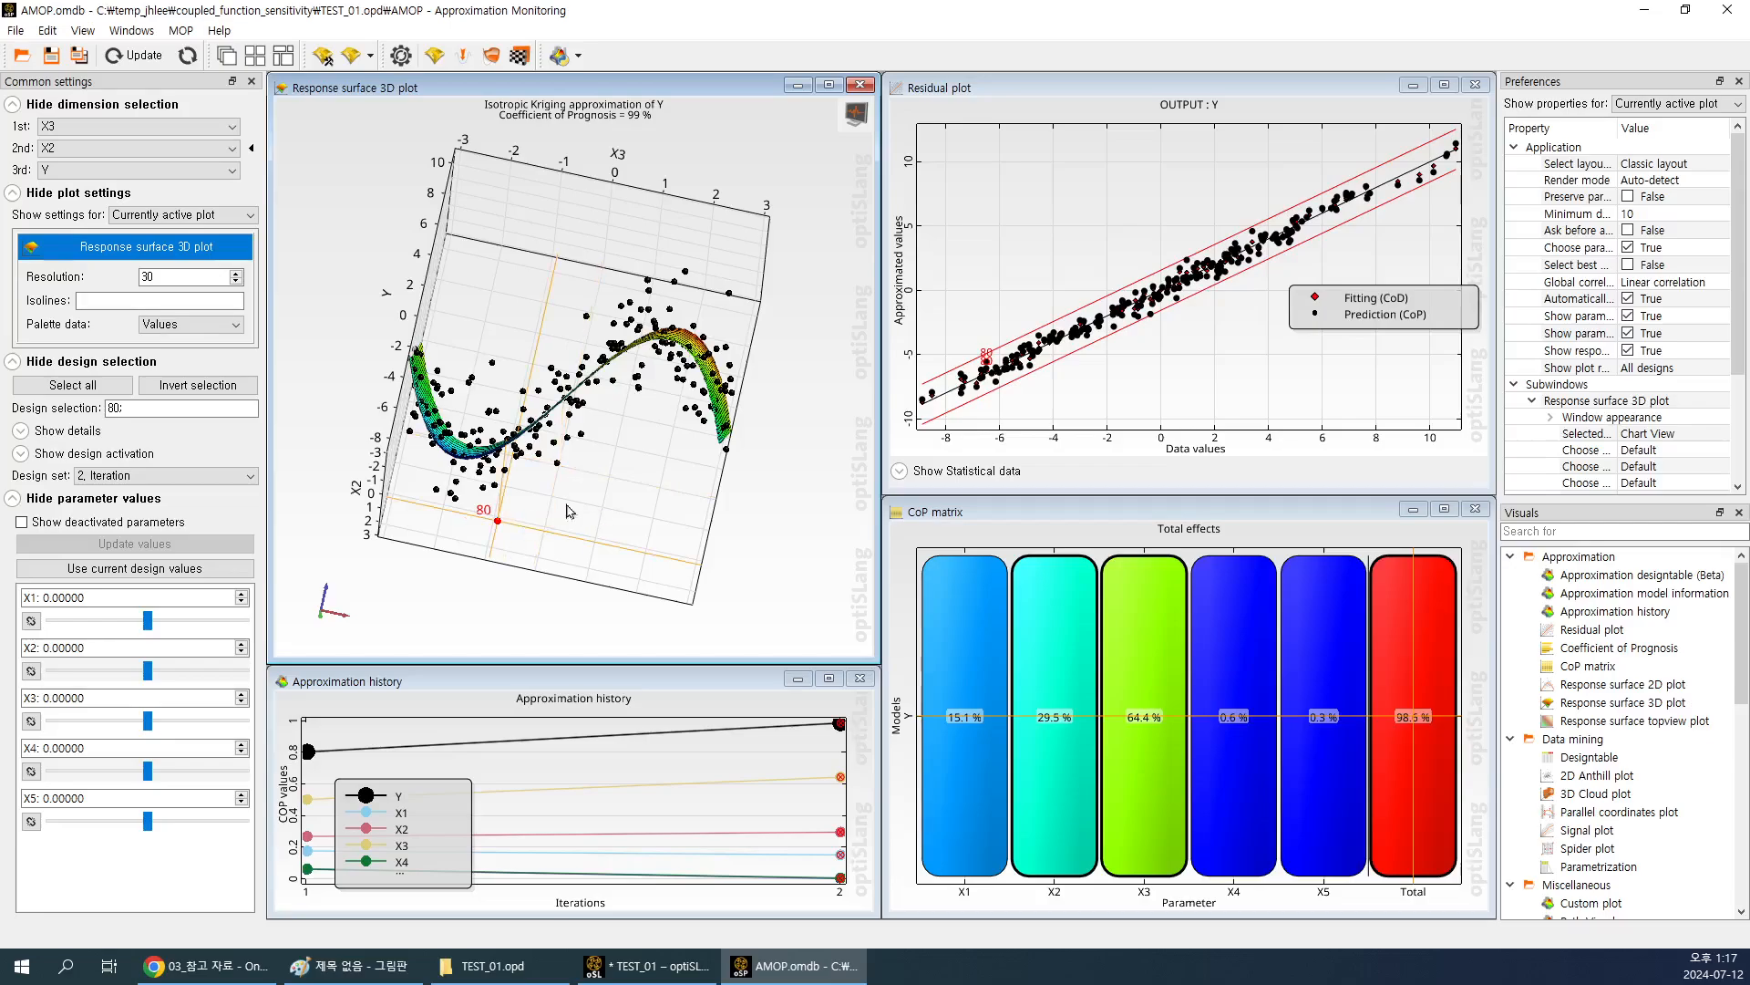
pyautogui.rightClick(653, 445)
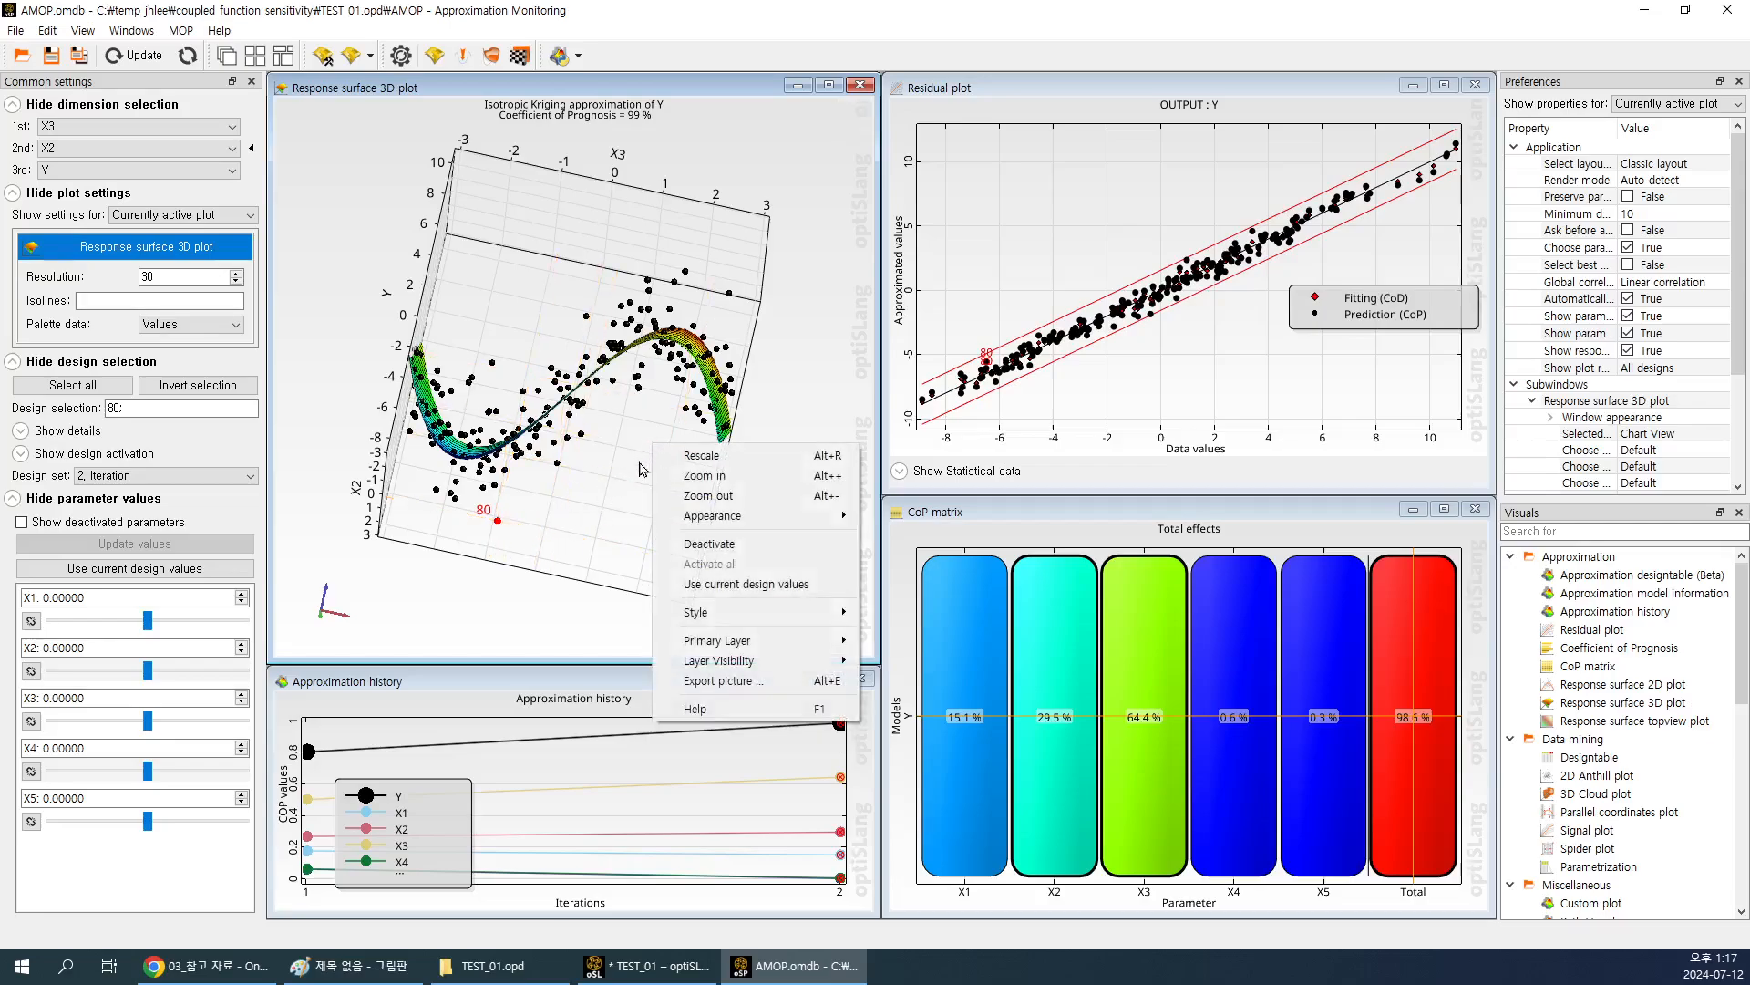
pyautogui.click(745, 553)
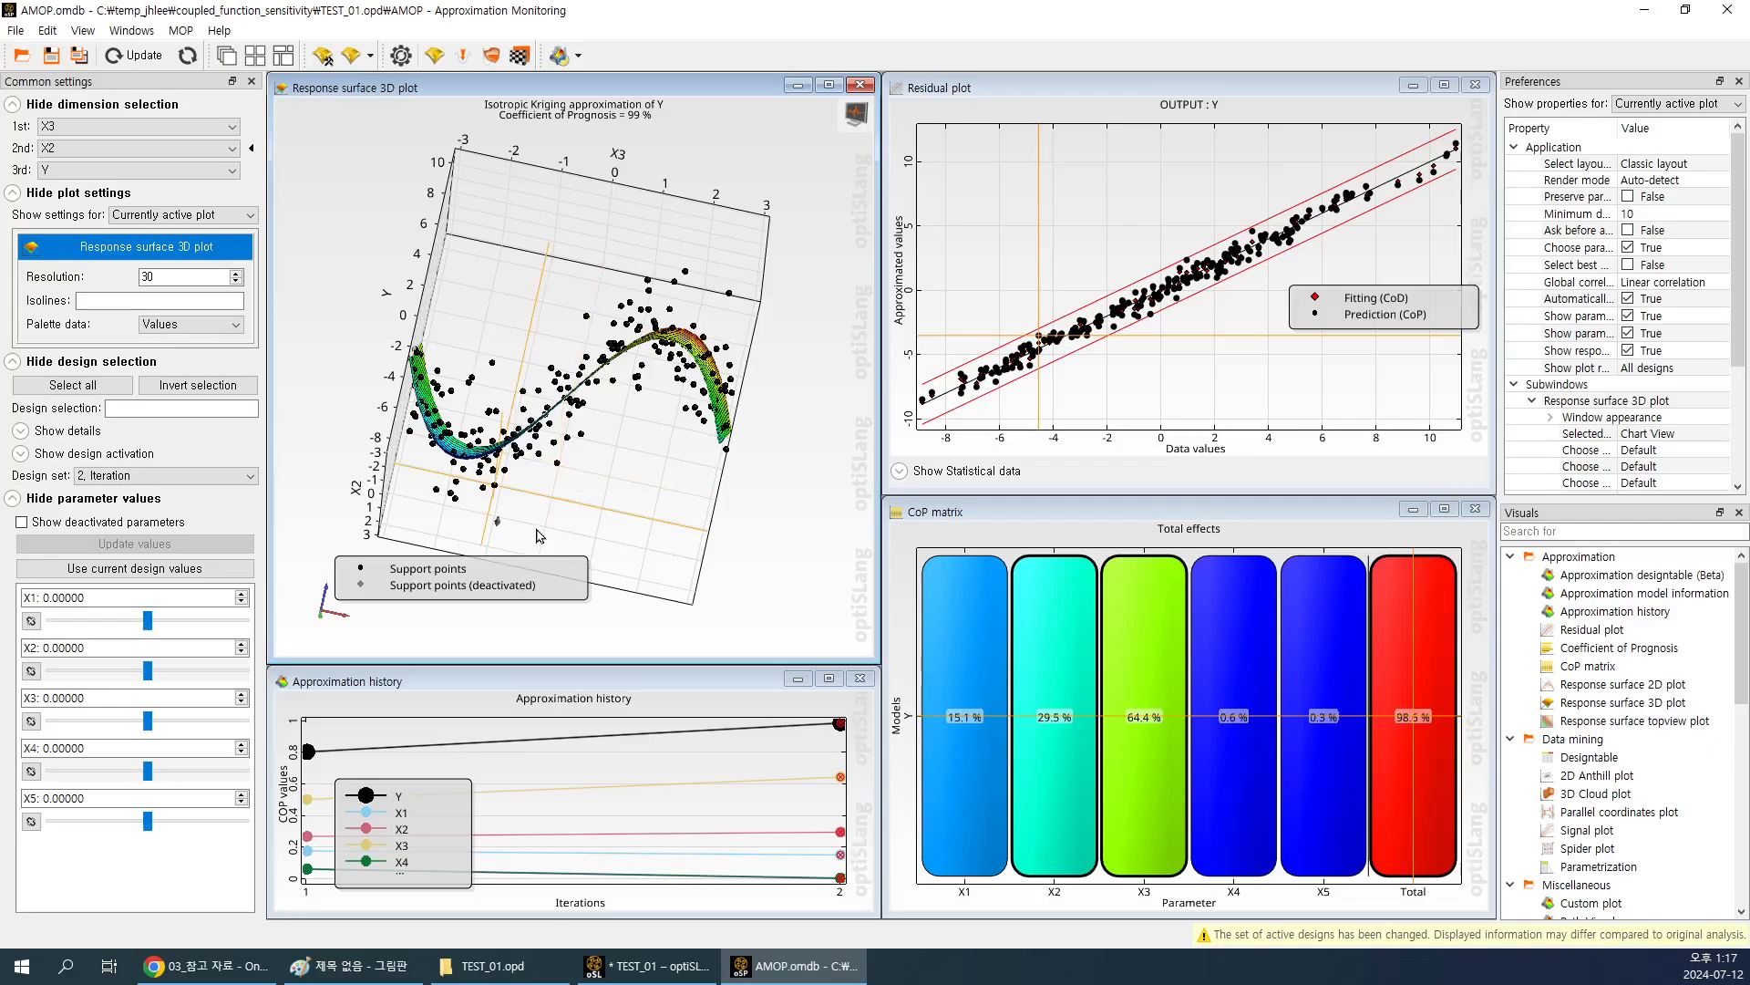
# Deactivate the outlying designs 2, 40 and 79 above the response surface in the 3D plot.
pyautogui.moveTo(538, 536); pyautogui.dragTo(691, 288)
pyautogui.rightClick(703, 279)
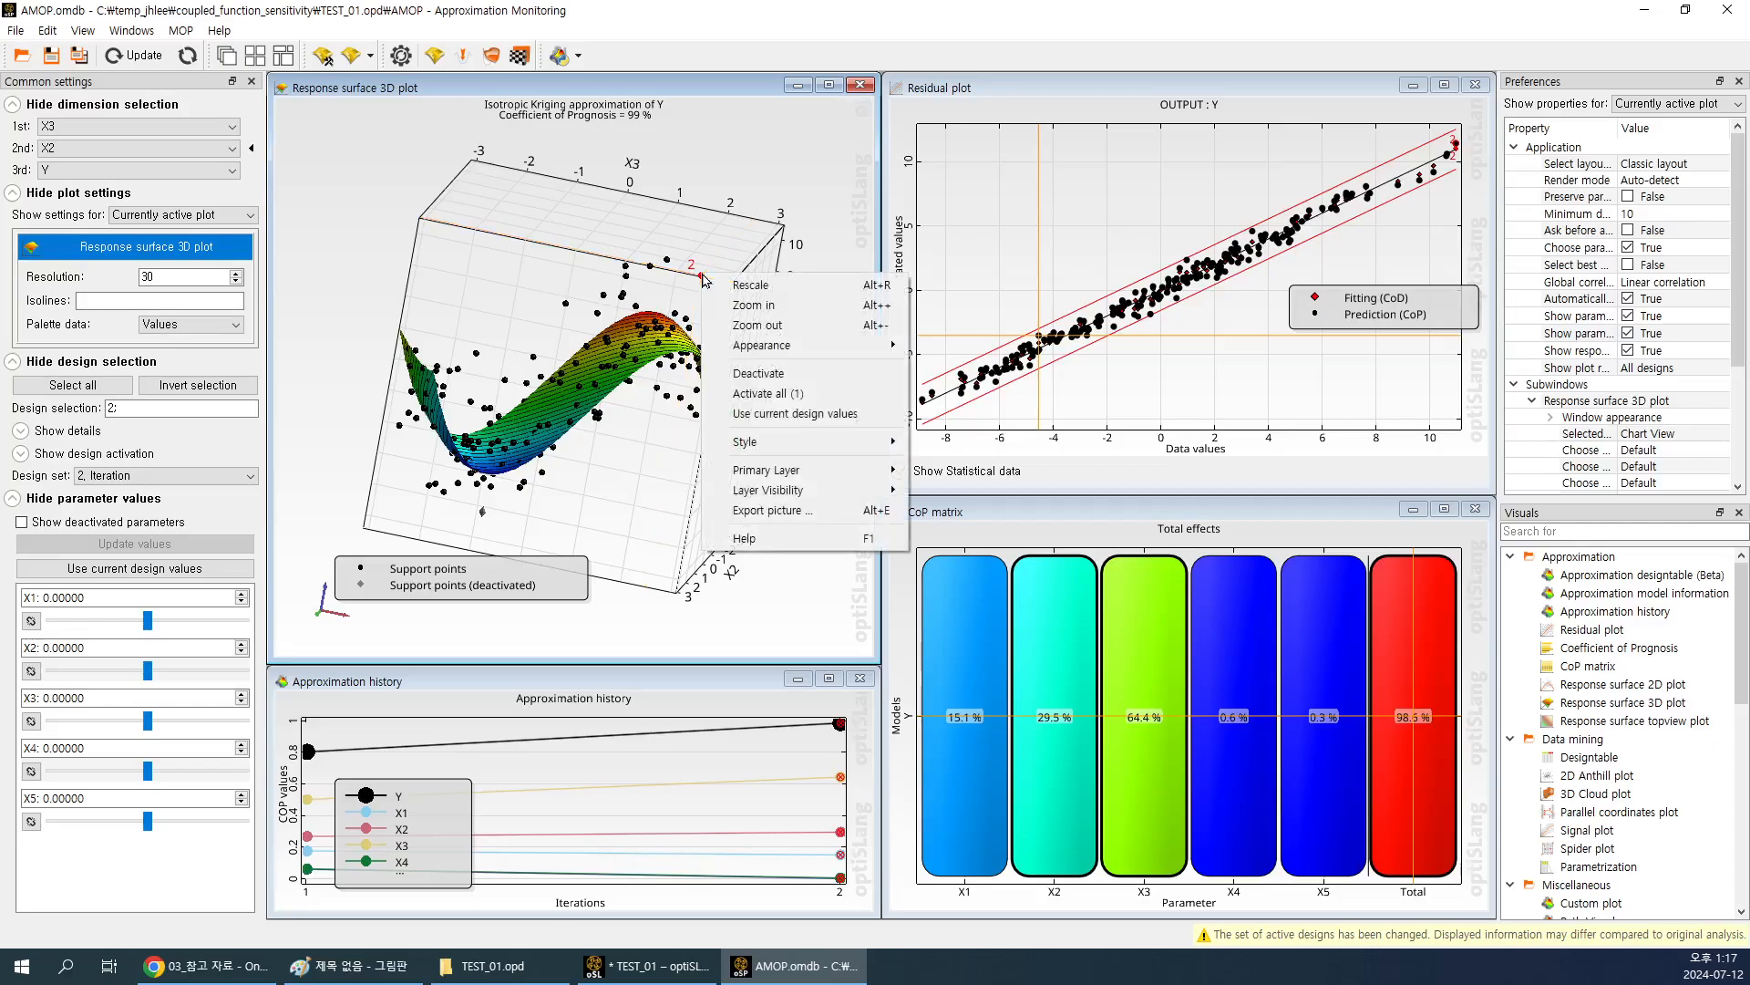
pyautogui.click(793, 375)
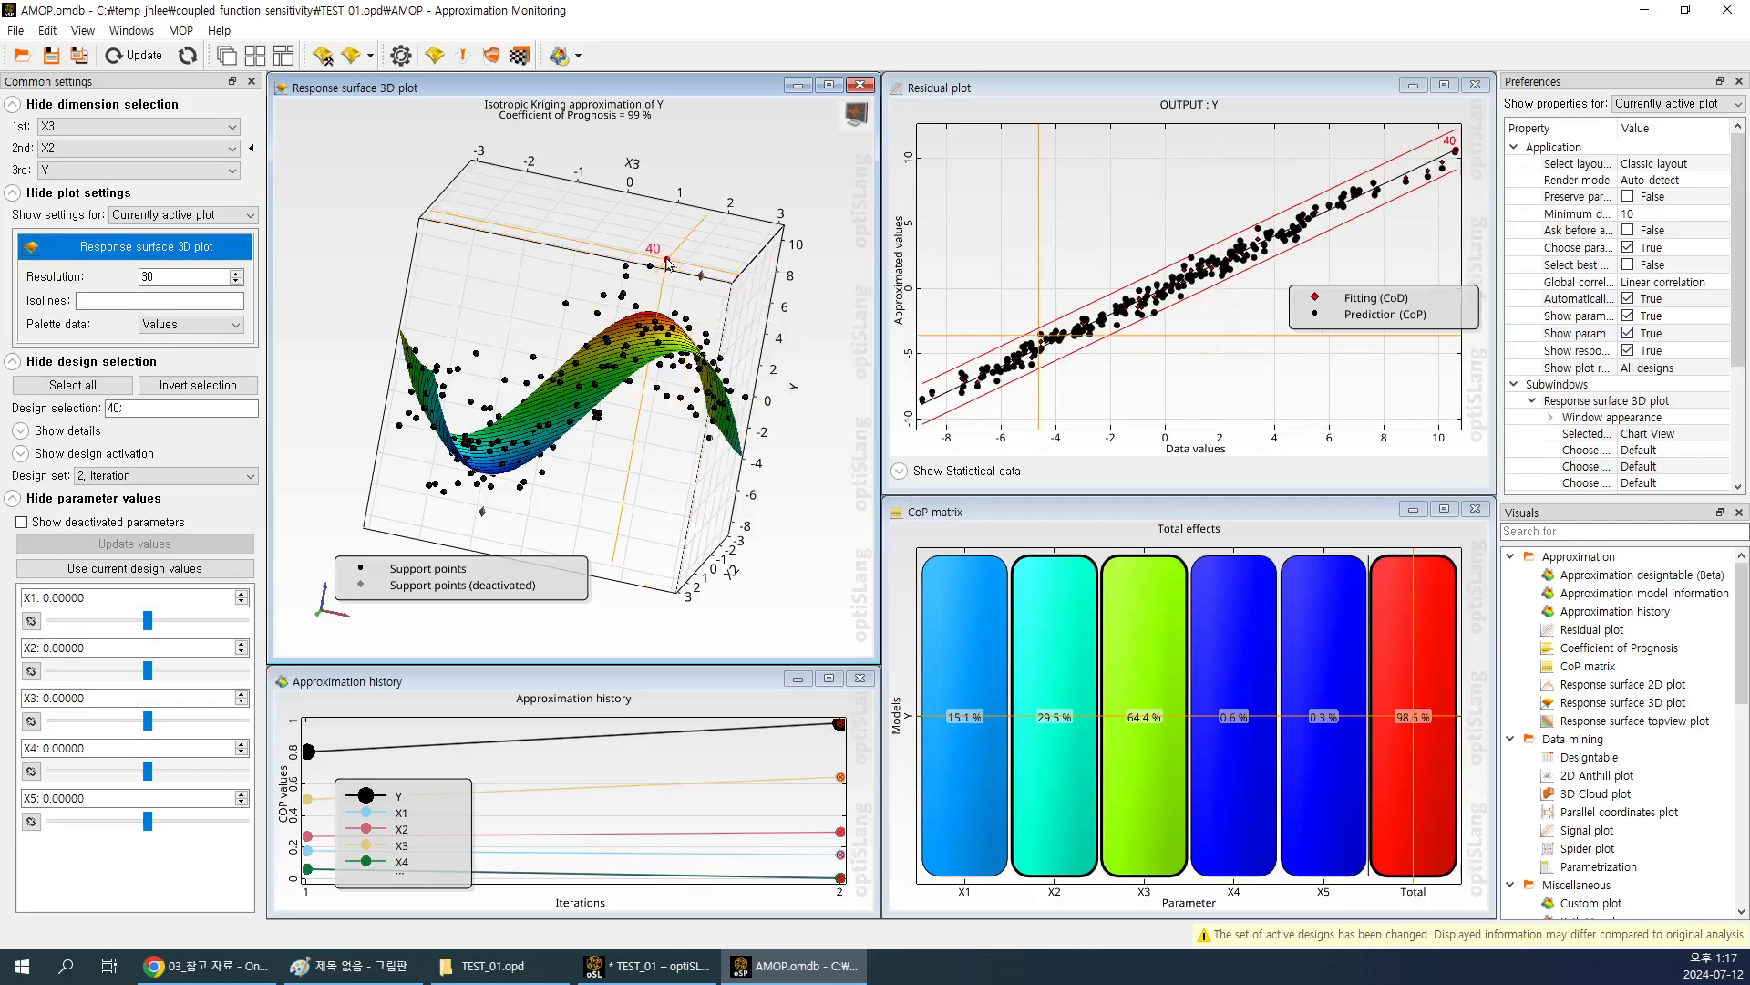
pyautogui.moveTo(660, 306); pyautogui.dragTo(629, 236)
pyautogui.rightClick(630, 231)
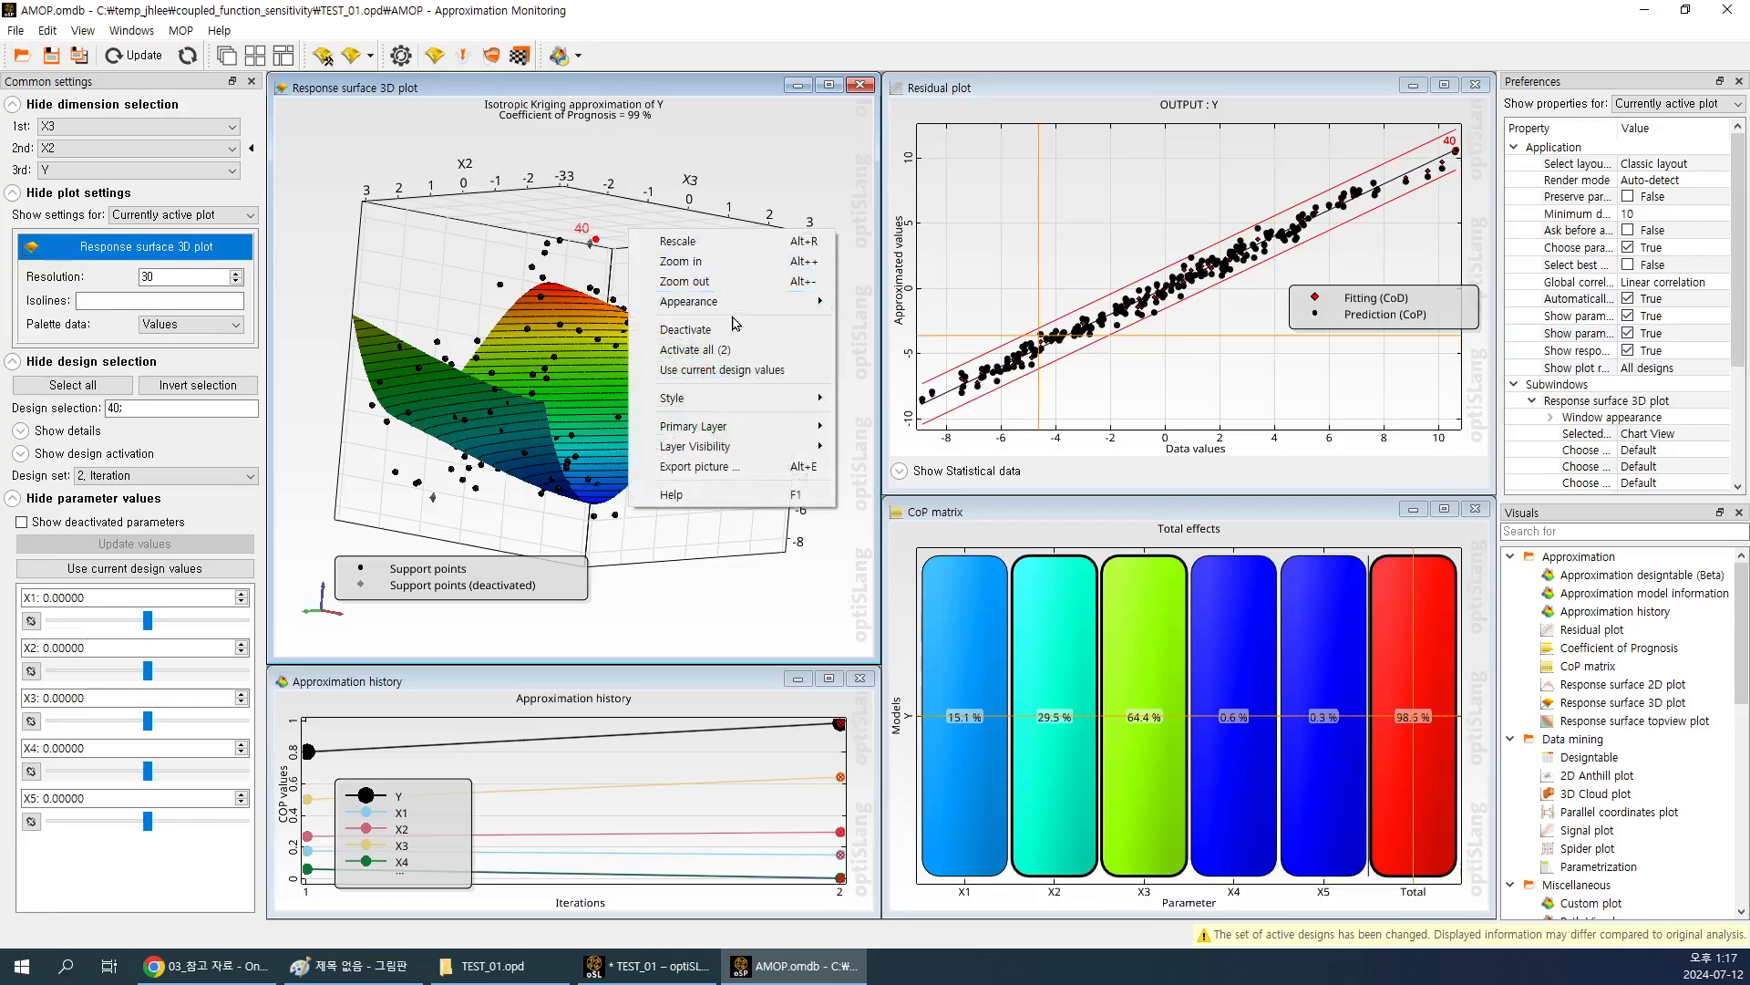
pyautogui.click(735, 332)
pyautogui.rightClick(565, 244)
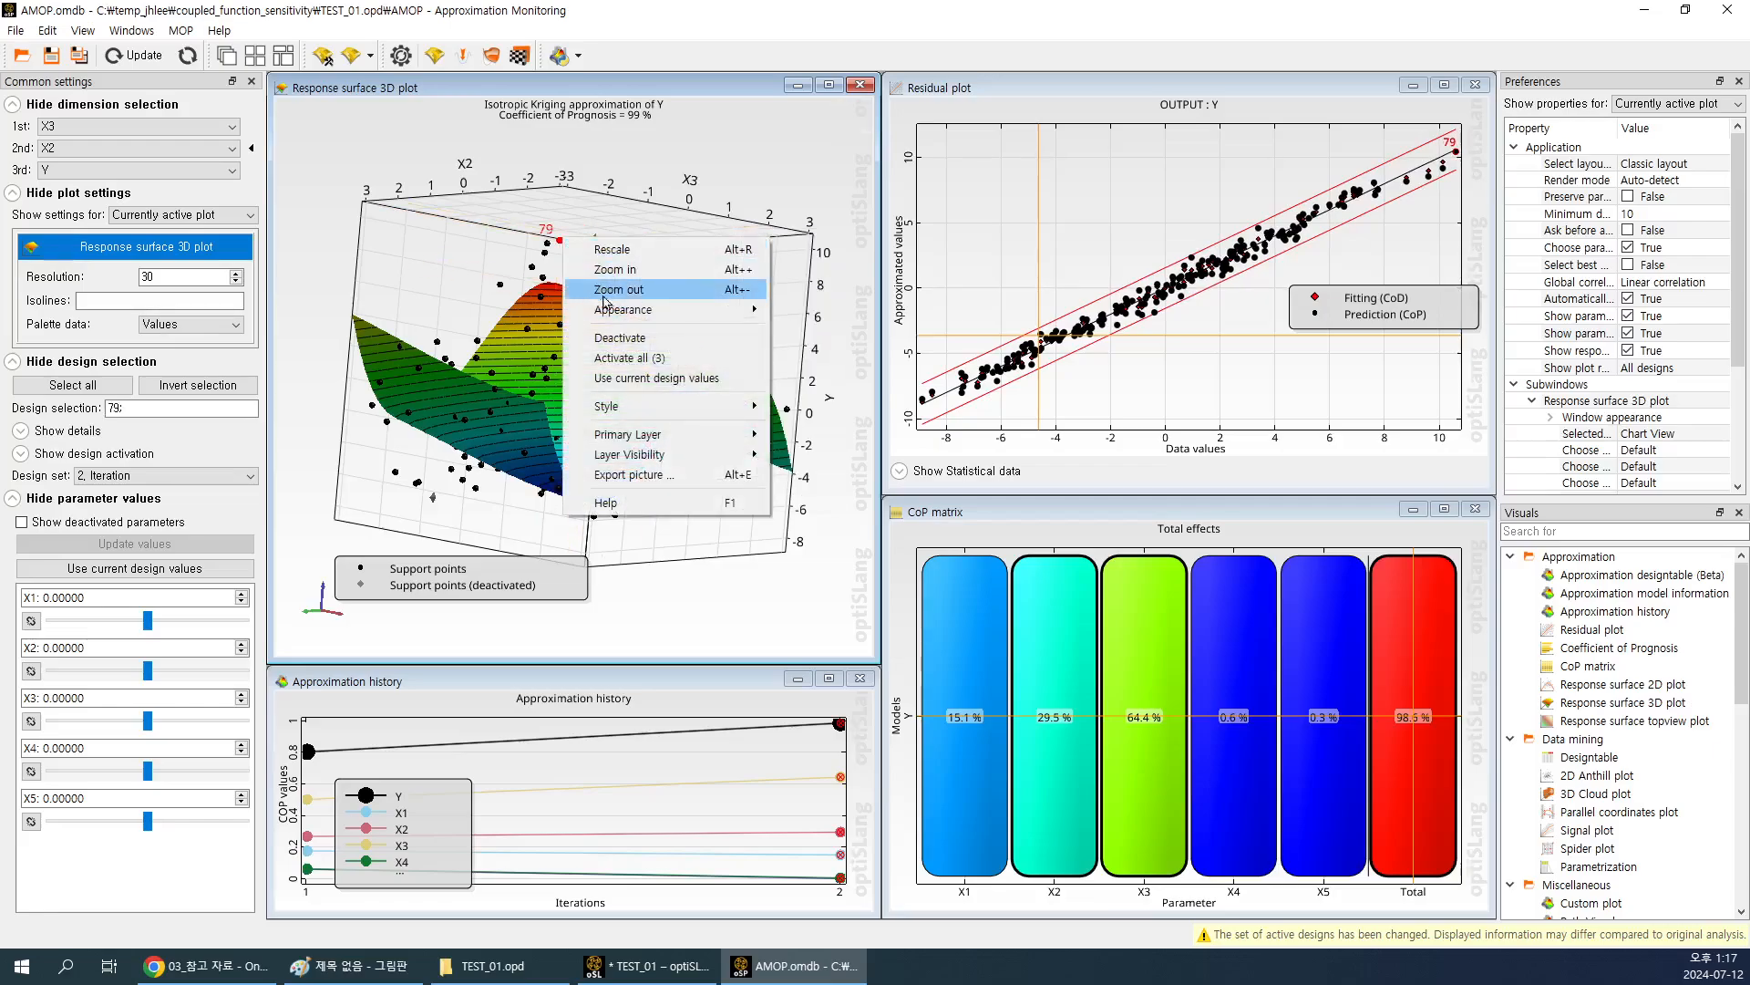
pyautogui.click(619, 338)
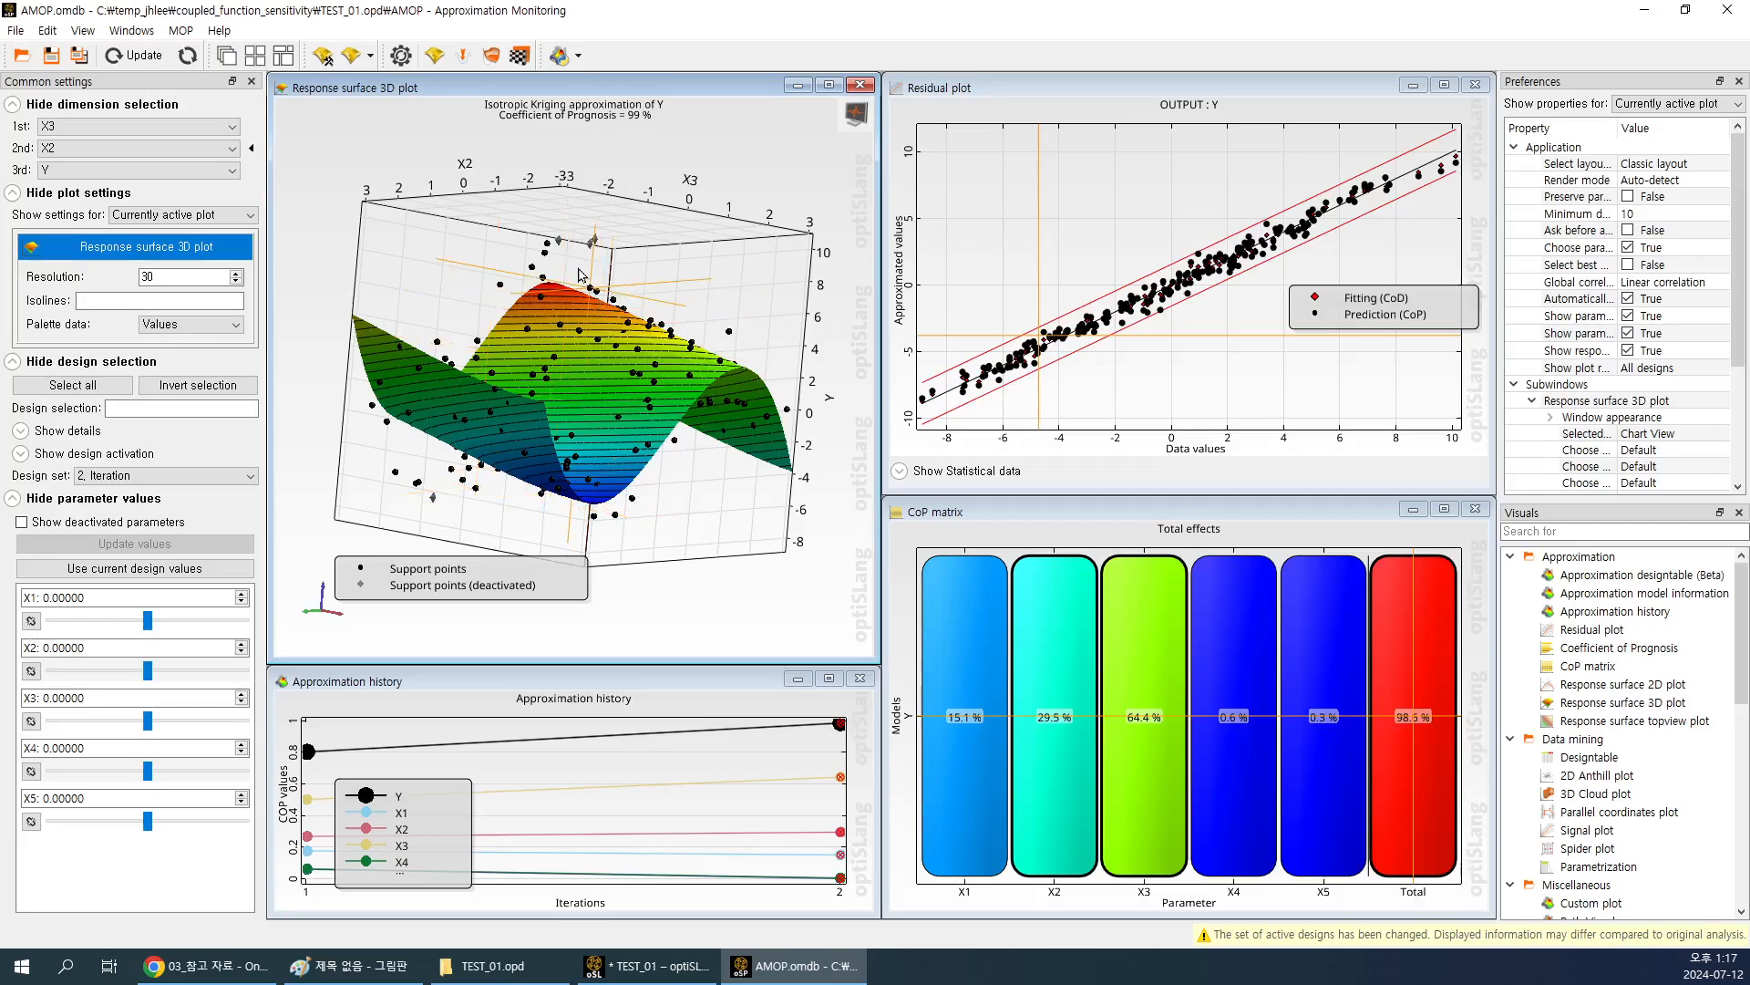
# Rebuild the MOP without the deactivated designs, updating the current database and replacing its existing analysis data.
pyautogui.moveTo(619, 266); pyautogui.dragTo(535, 310)
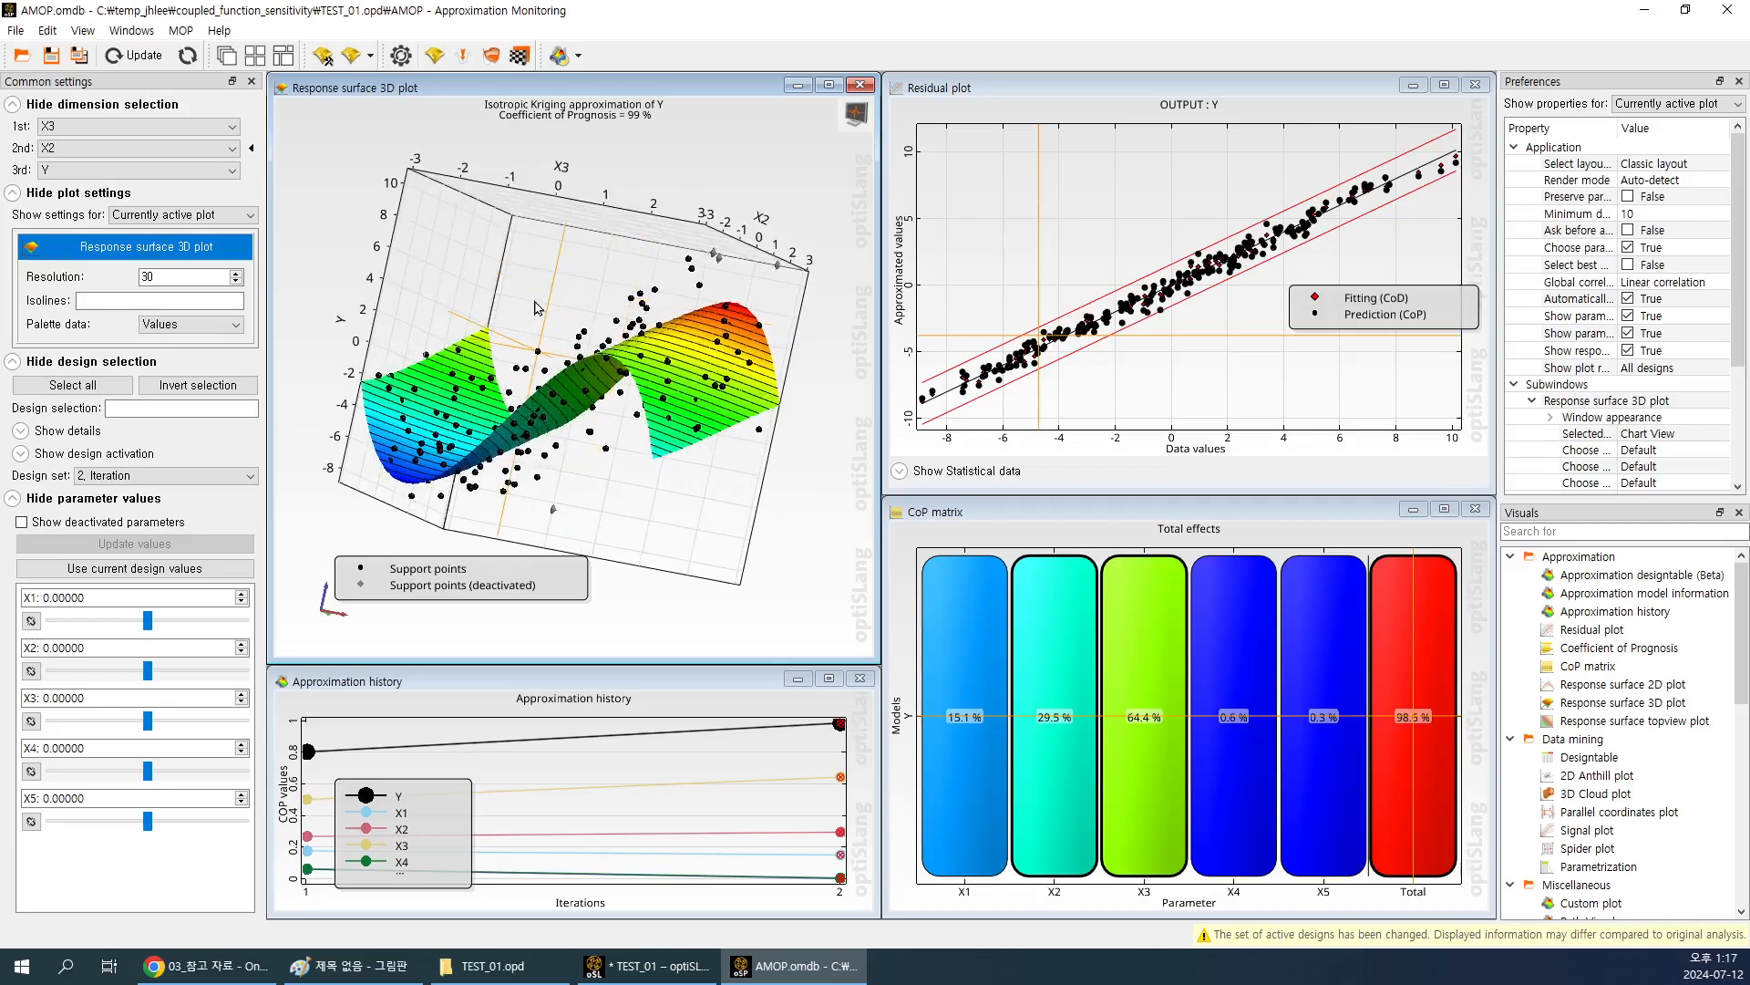
pyautogui.moveTo(538, 314); pyautogui.dragTo(611, 257)
pyautogui.rightClick(567, 247)
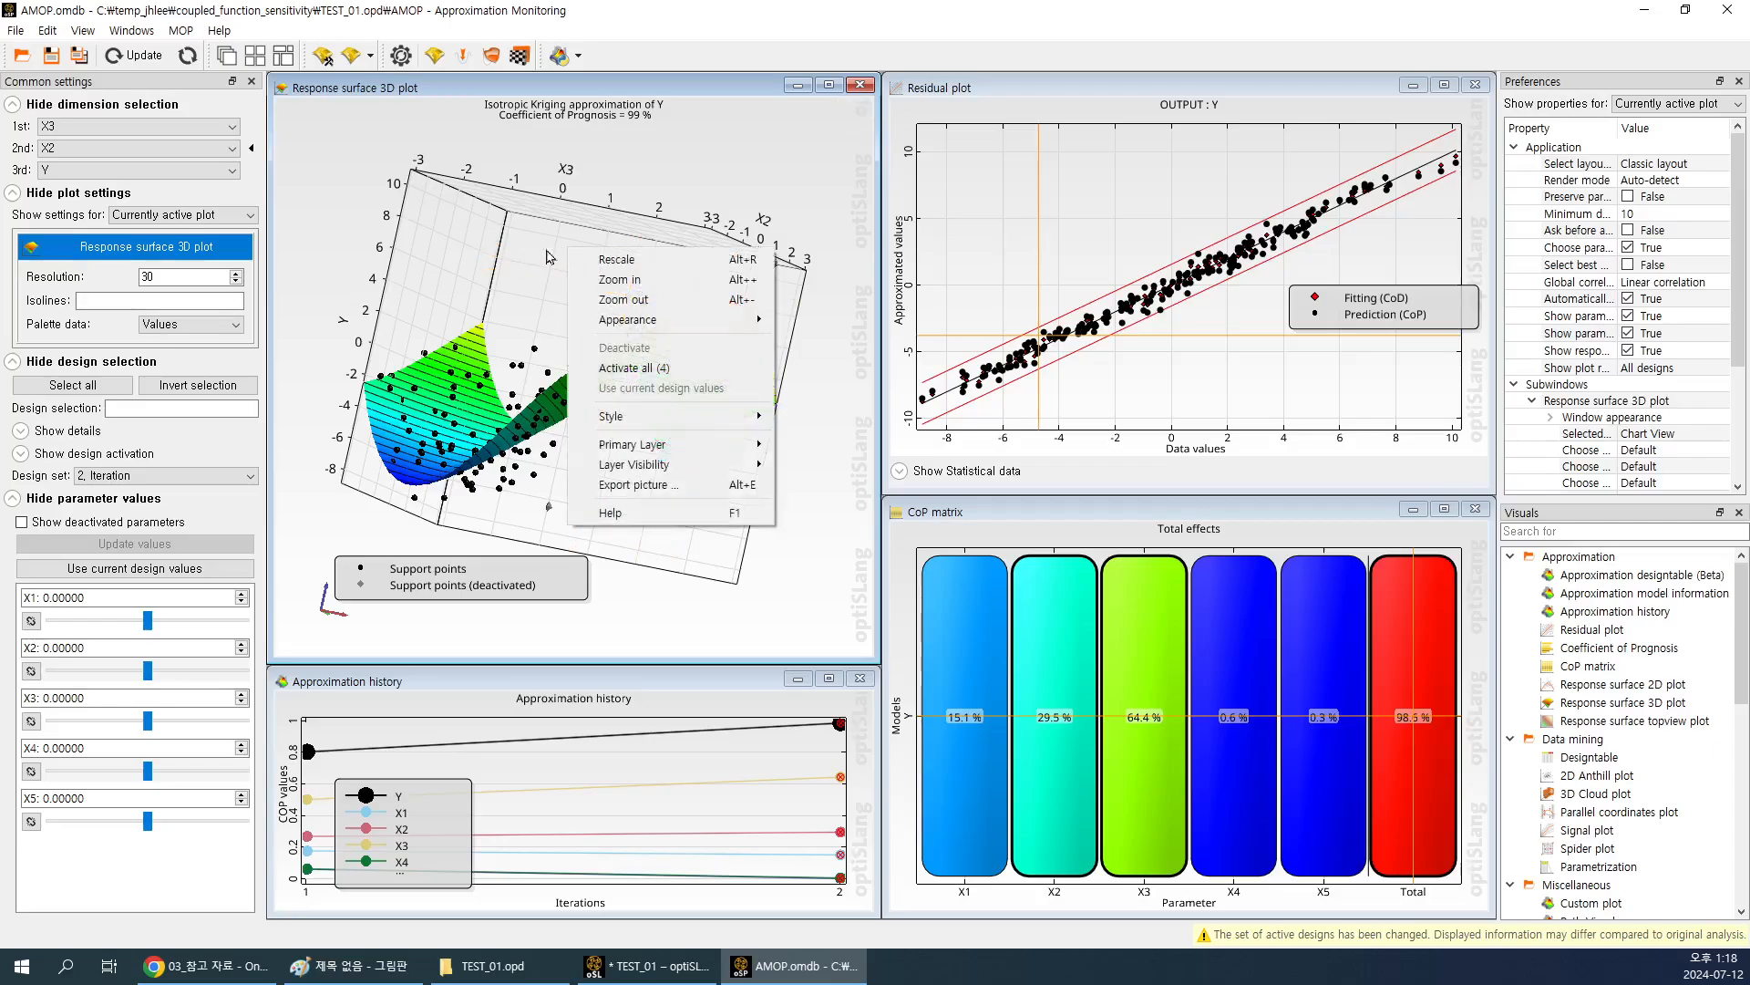
pyautogui.click(632, 92)
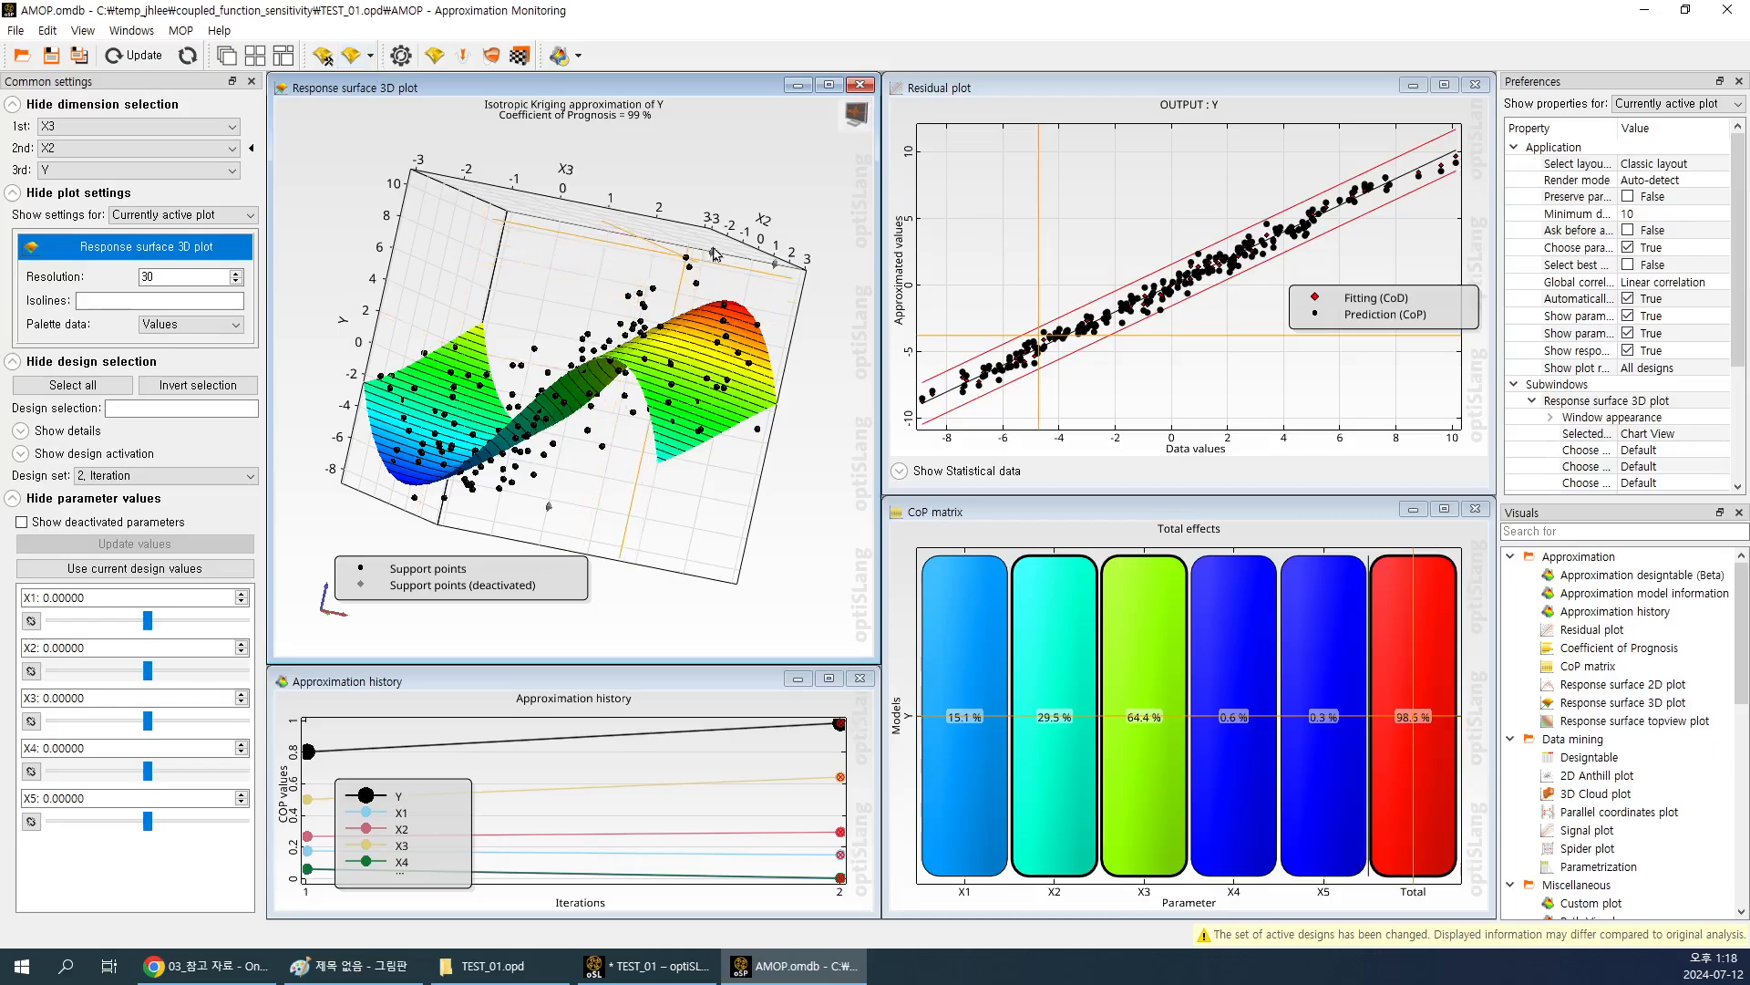
pyautogui.click(373, 56)
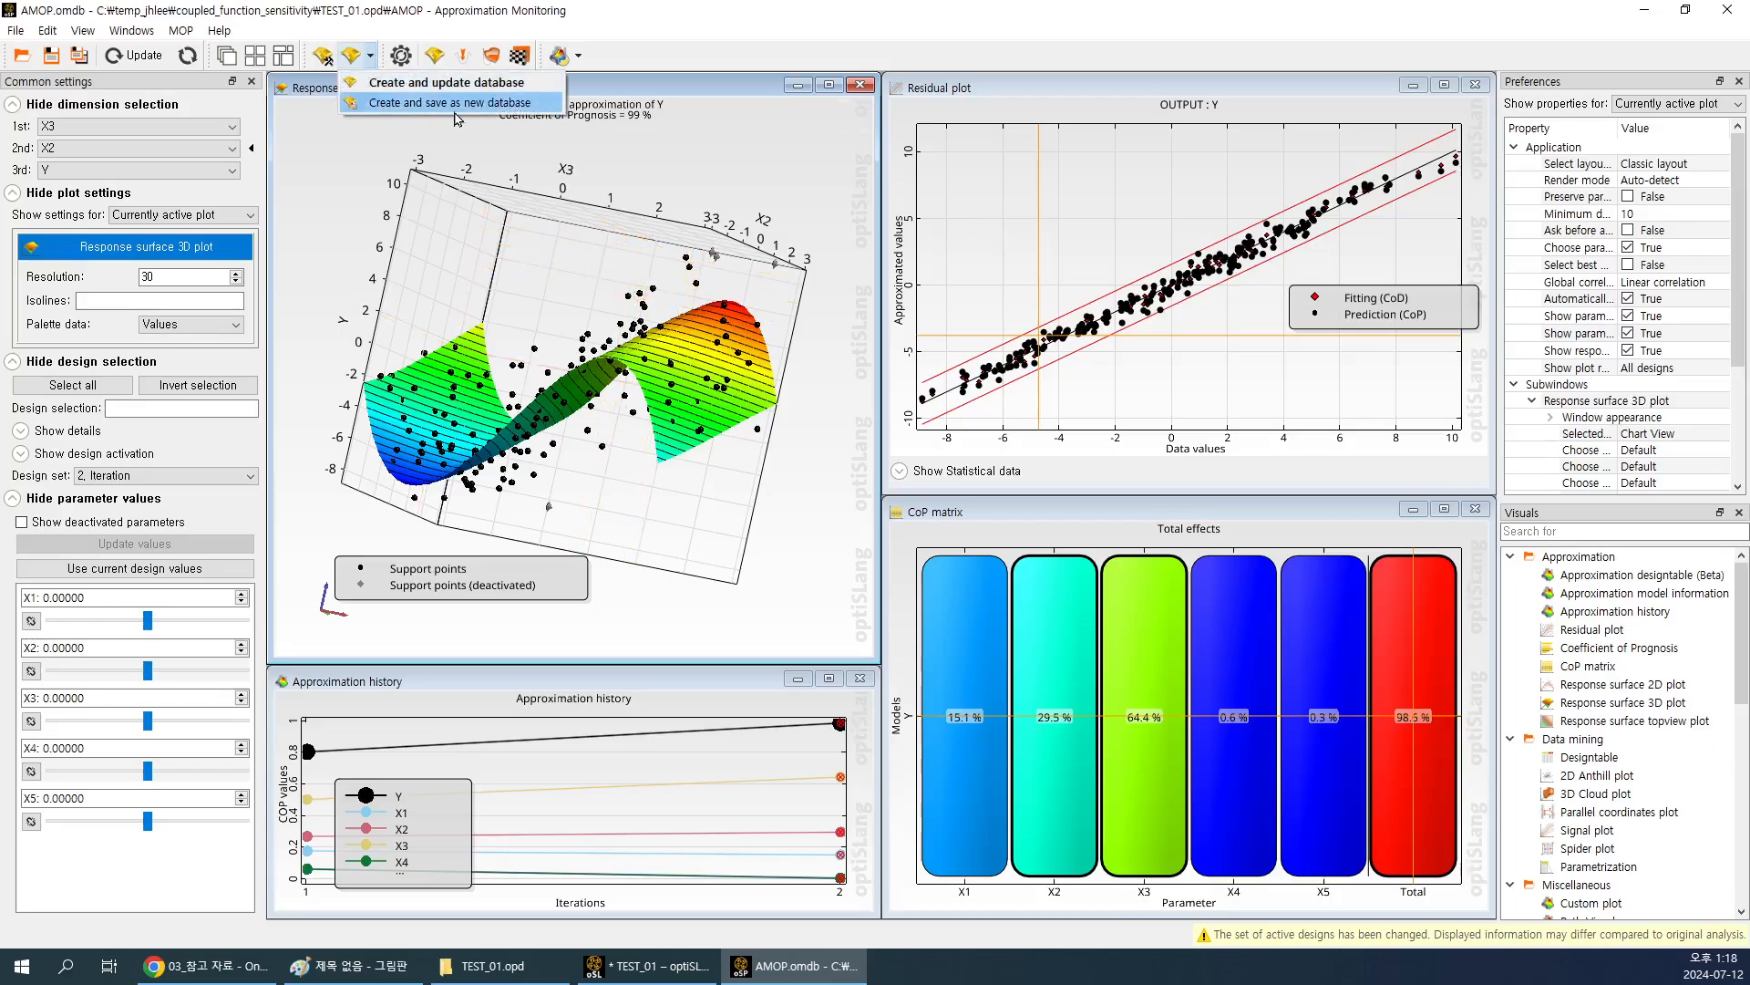
pyautogui.click(378, 83)
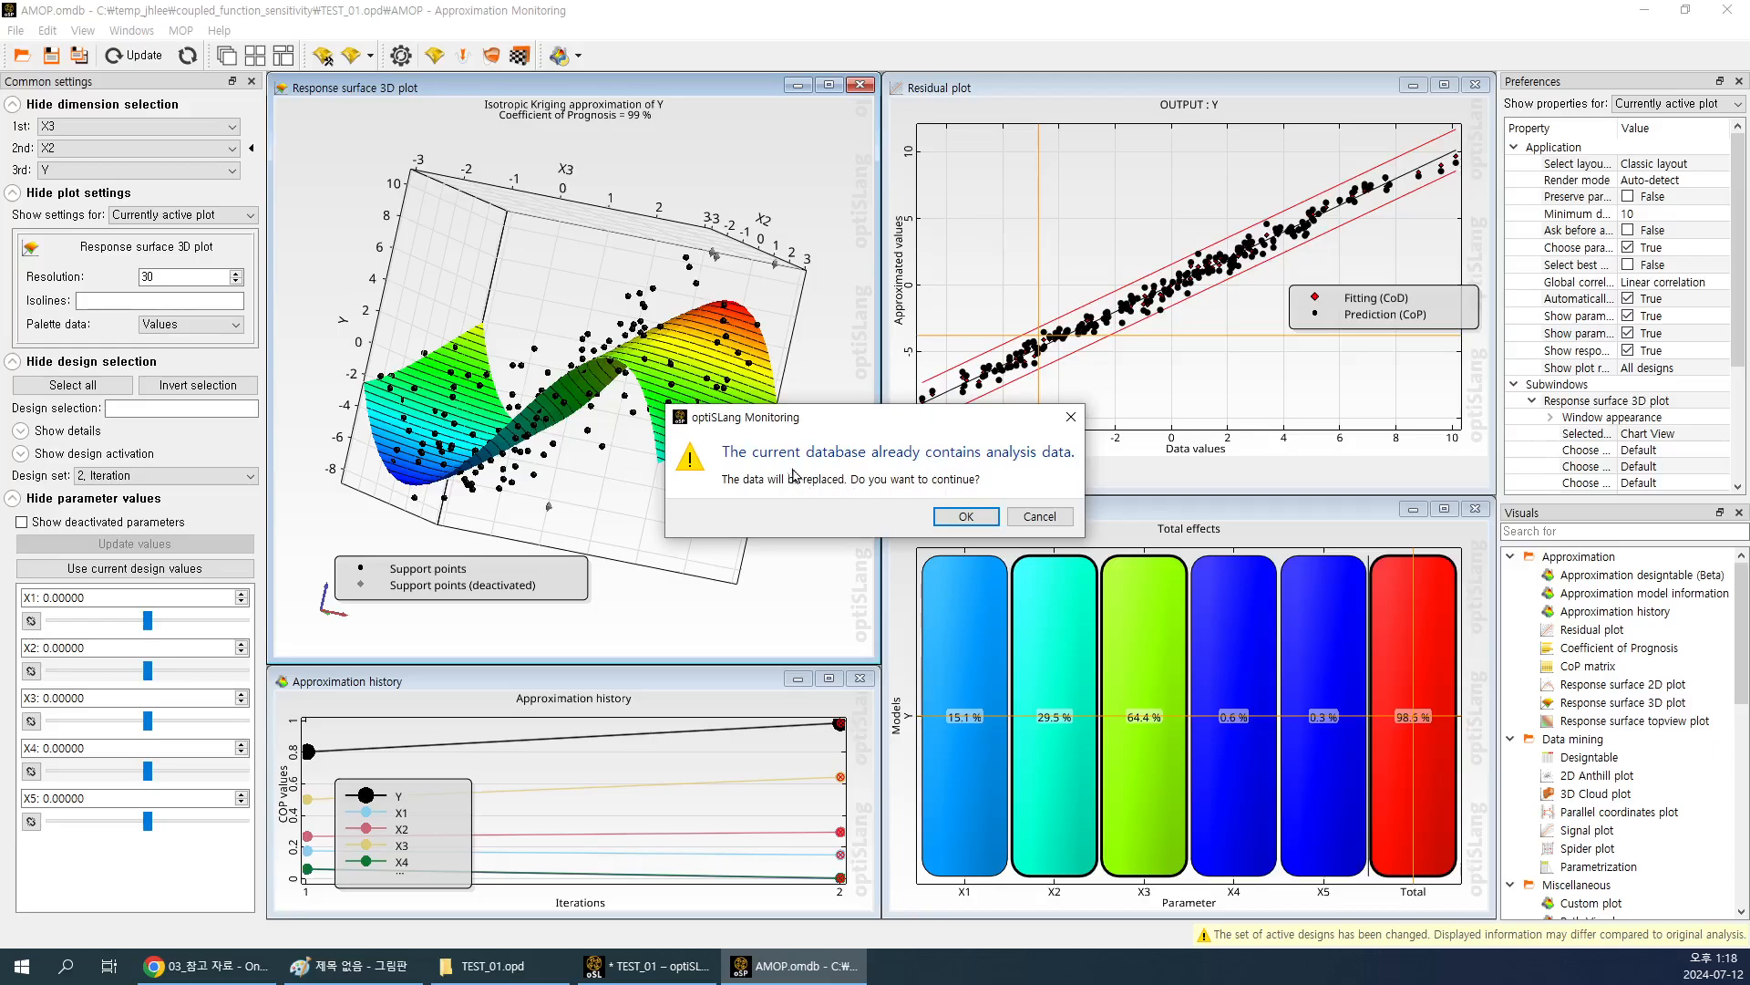
pyautogui.click(965, 516)
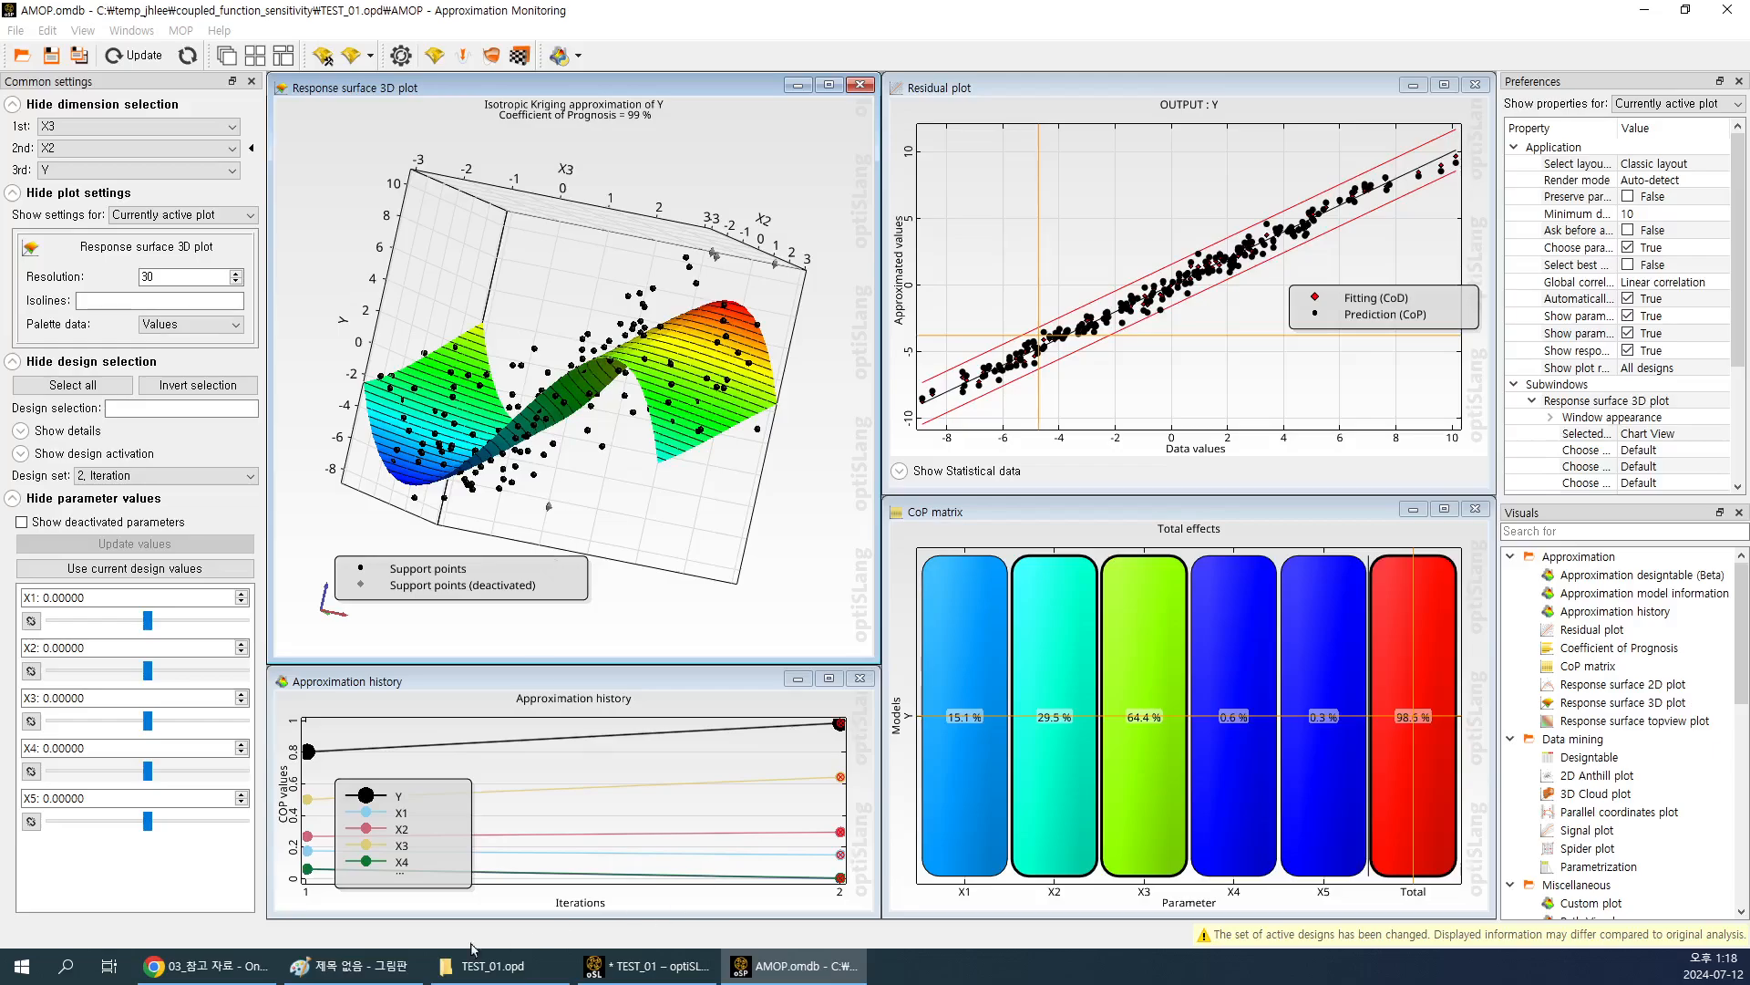
# Show the log details of the Build MOP progress and move the dialog up, clear of the lower plots.
pyautogui.click(188, 974)
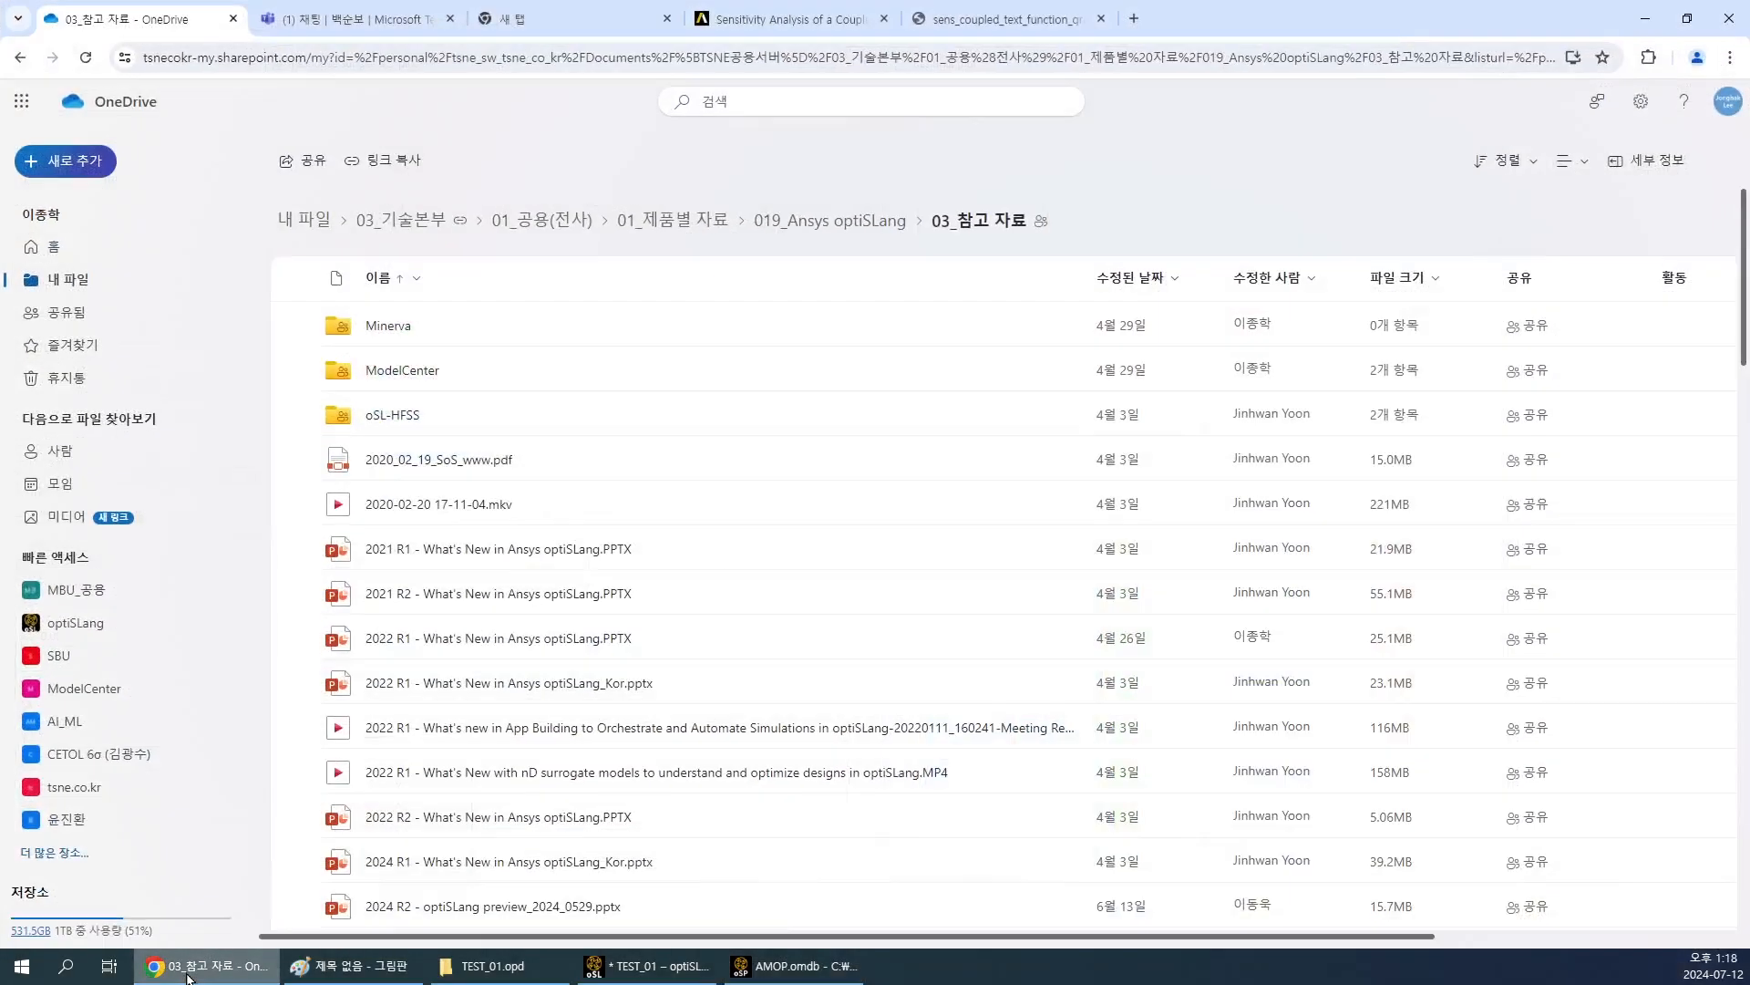
pyautogui.click(1645, 19)
pyautogui.click(567, 509)
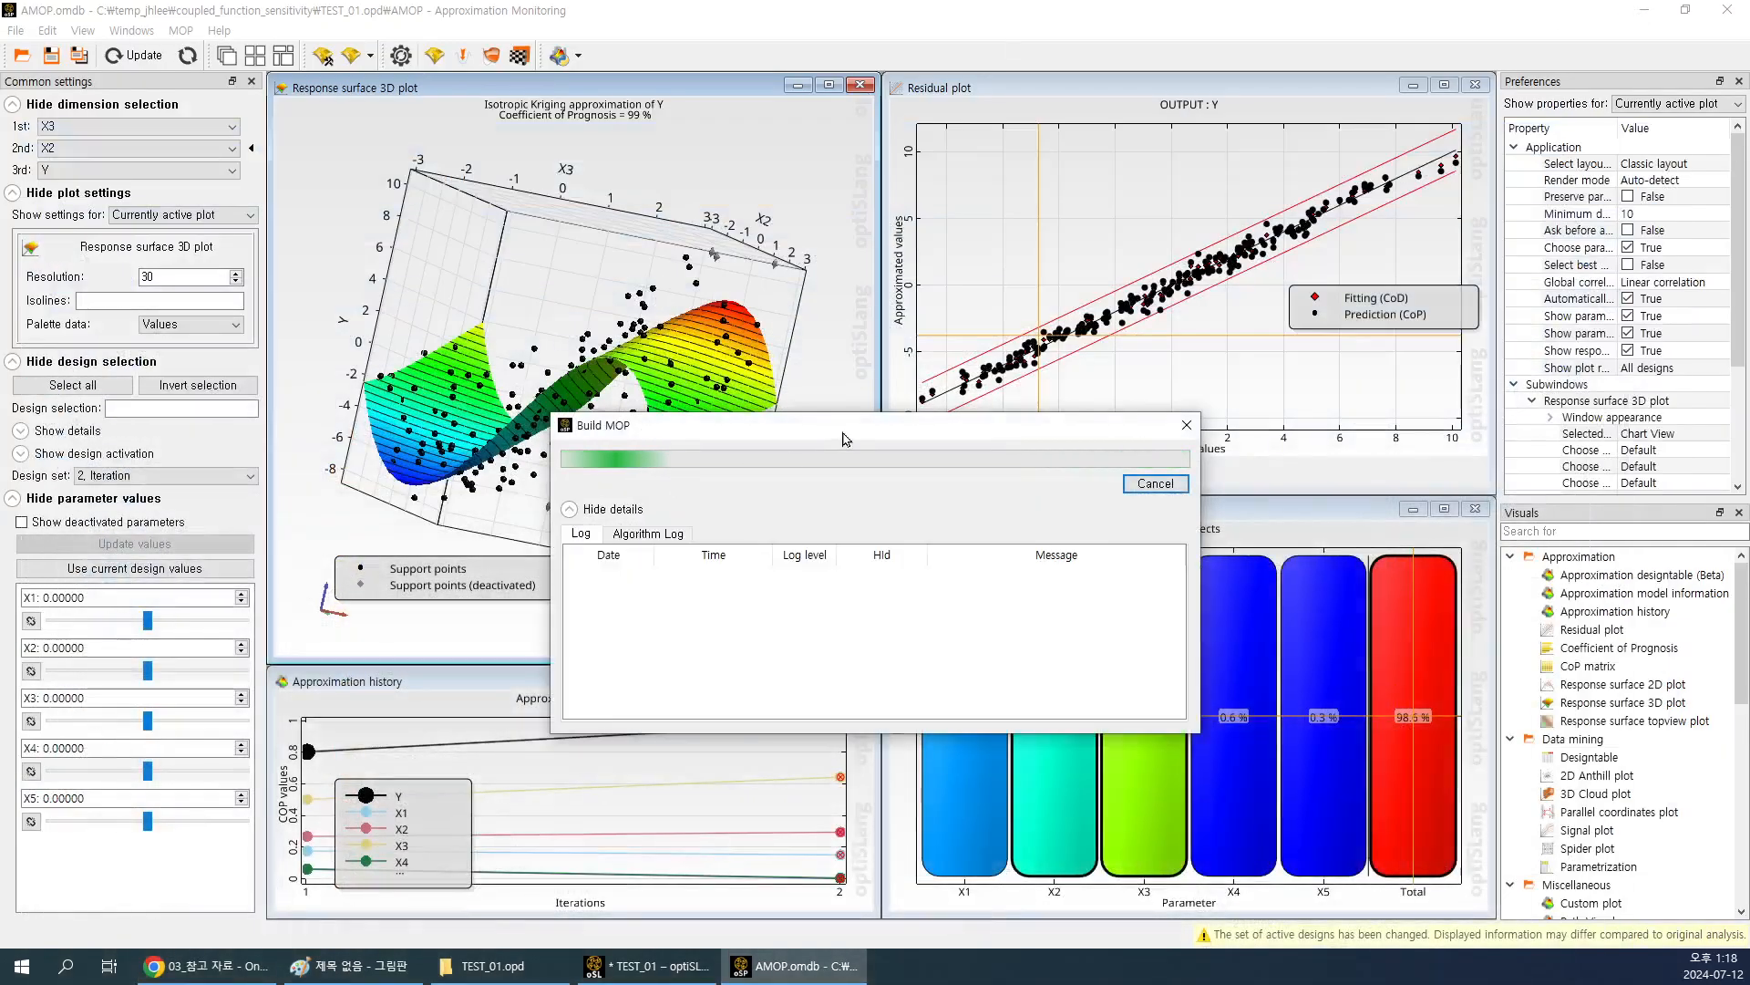
pyautogui.moveTo(801, 425); pyautogui.dragTo(749, 200)
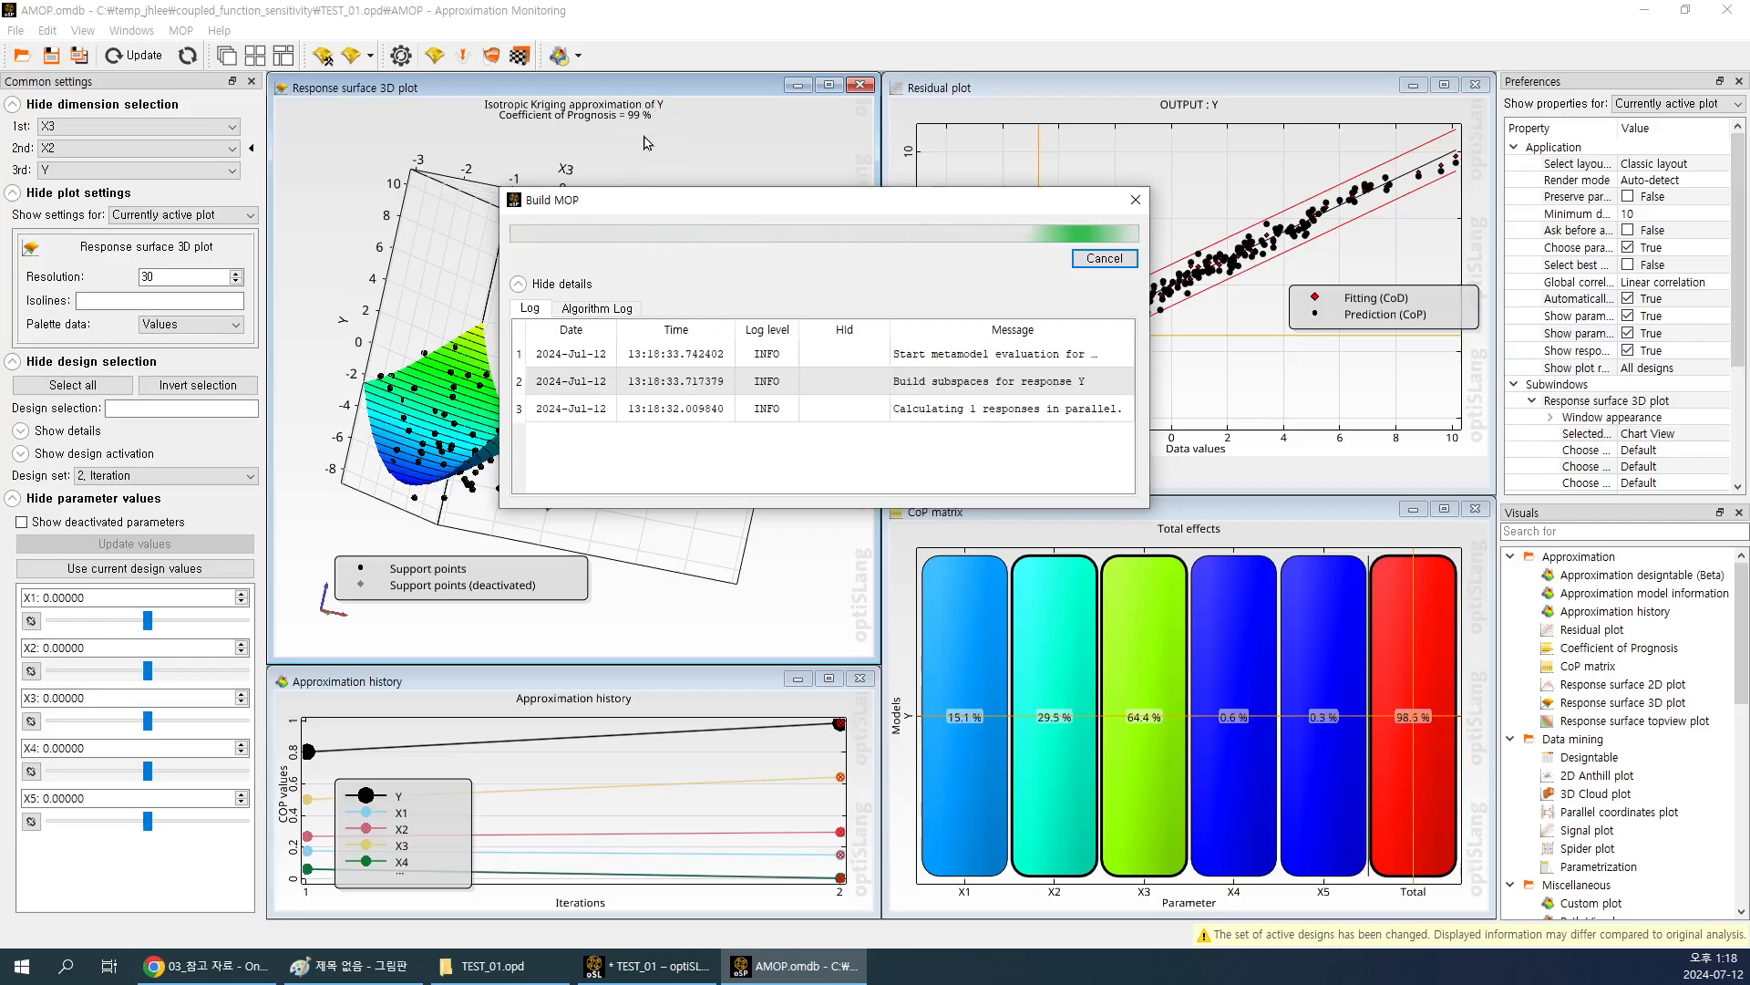
# Examine the rebuilt response surface of Y over X3 and X2, turning it edge-on along X3.
pyautogui.click(961, 507)
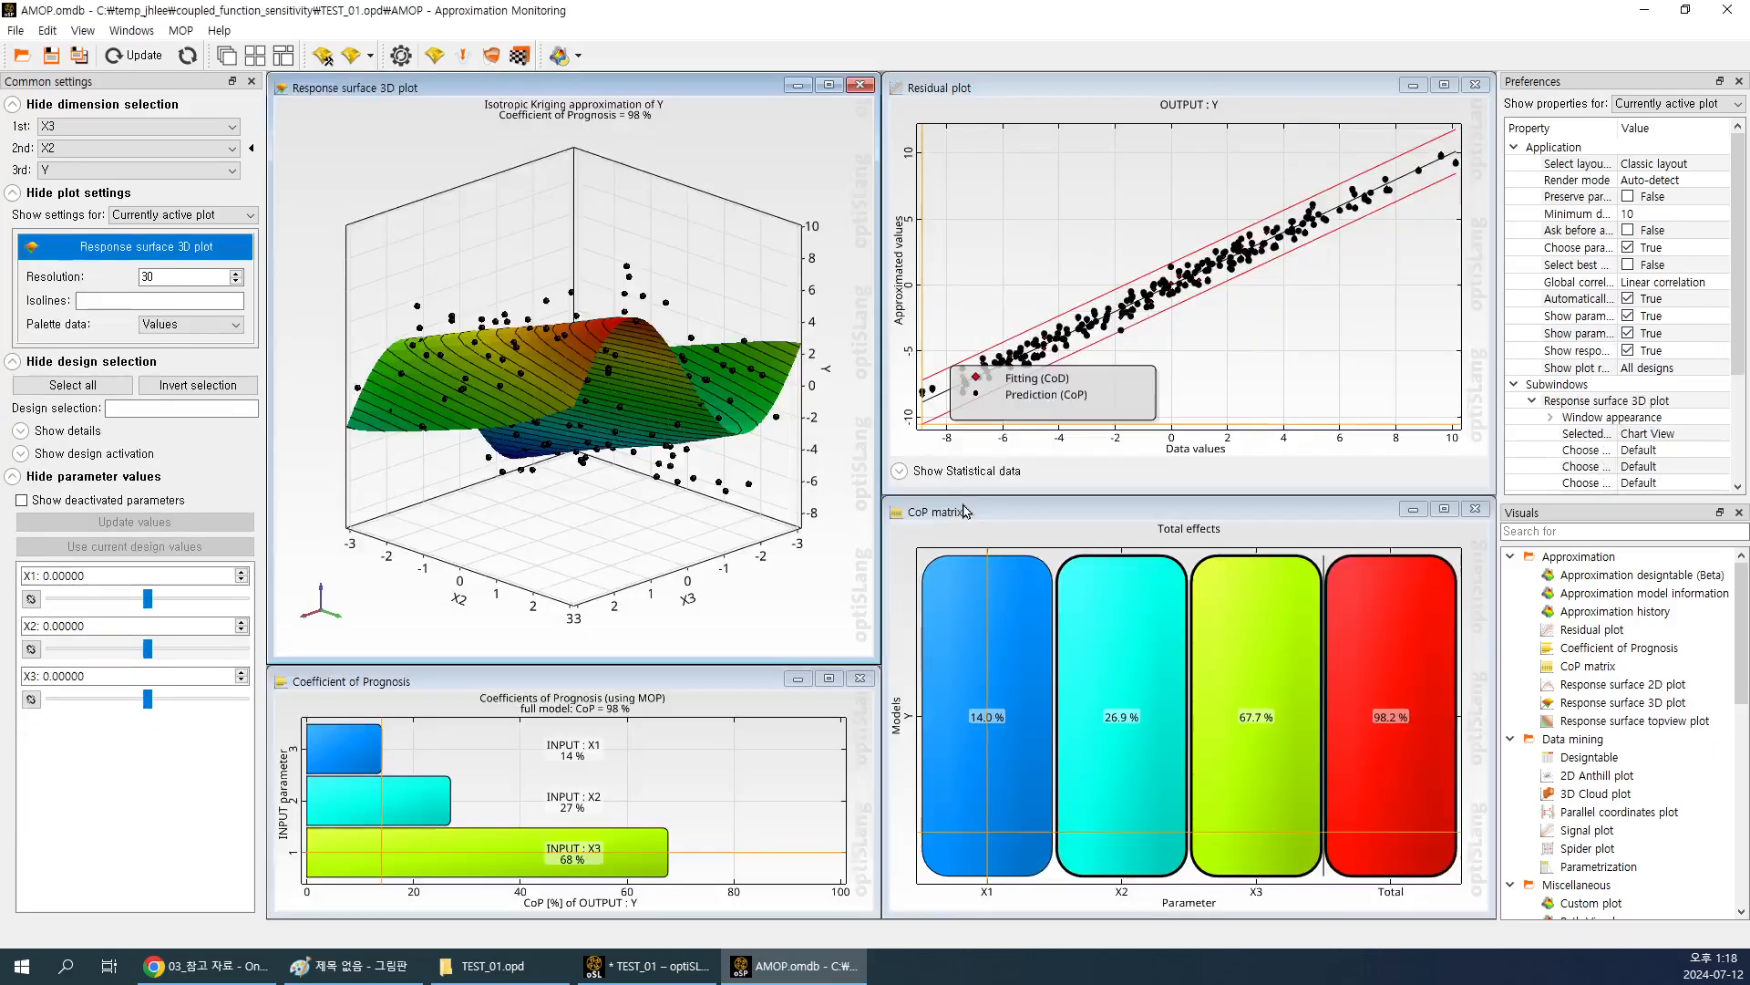
pyautogui.moveTo(738, 260); pyautogui.dragTo(668, 299)
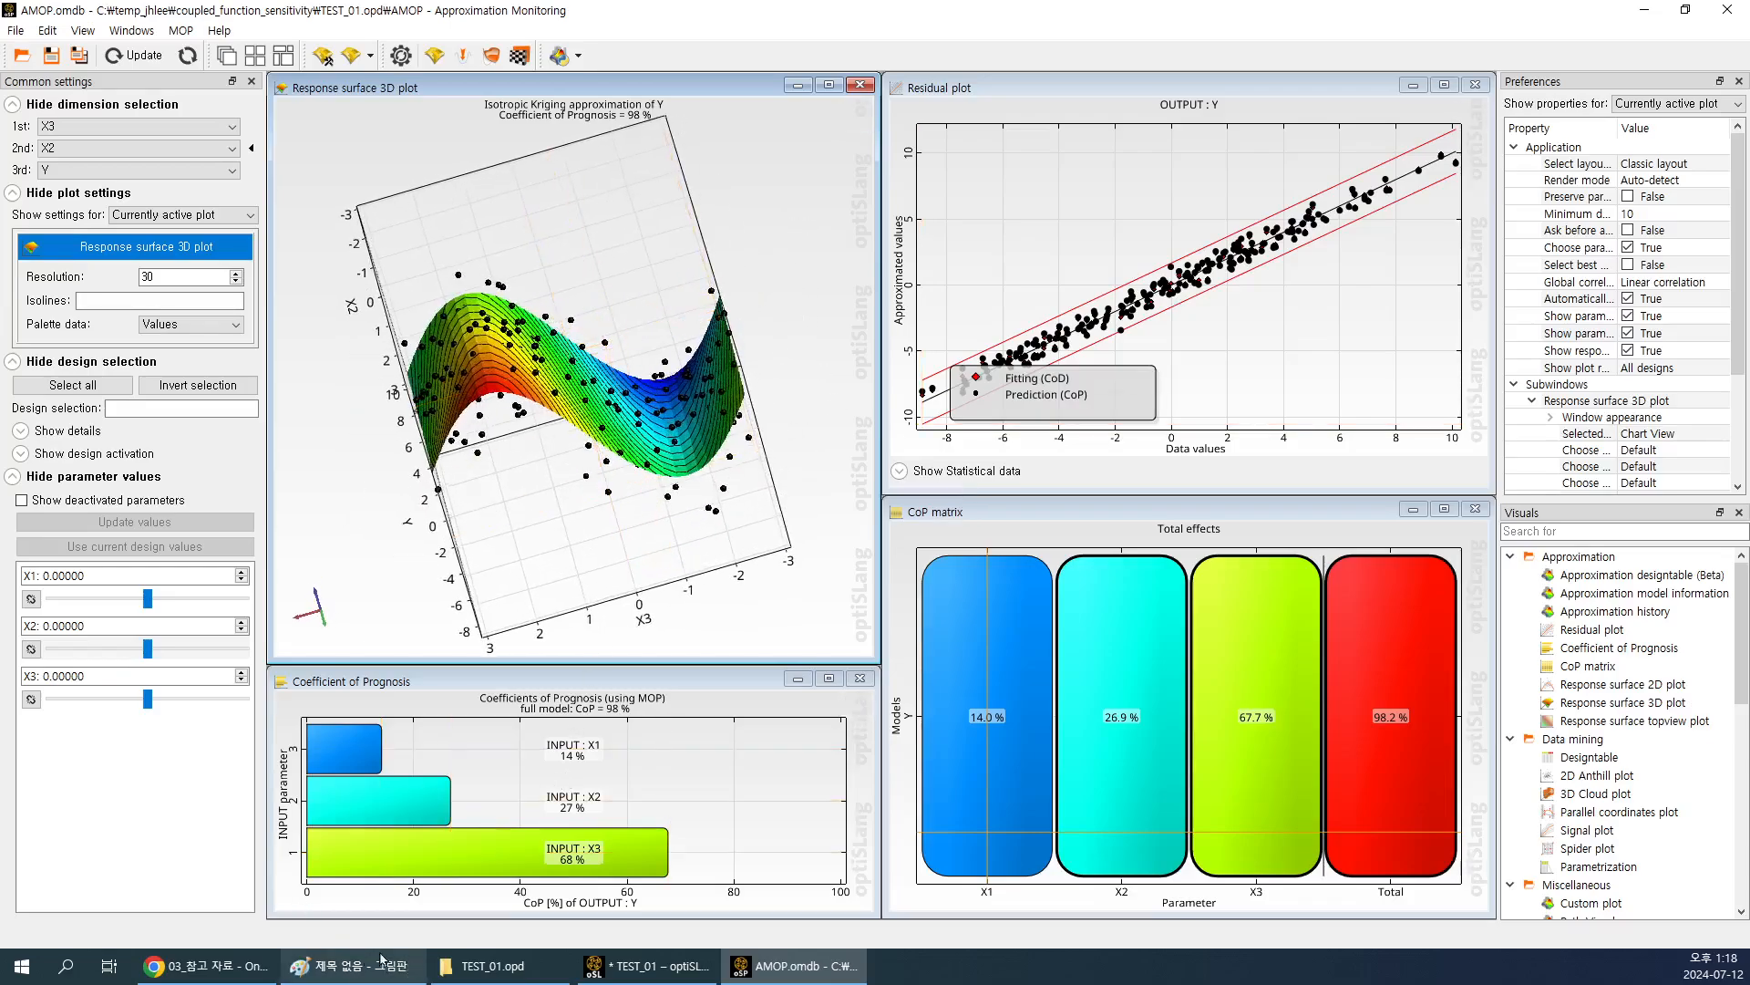
pyautogui.moveTo(848, 279); pyautogui.dragTo(640, 278)
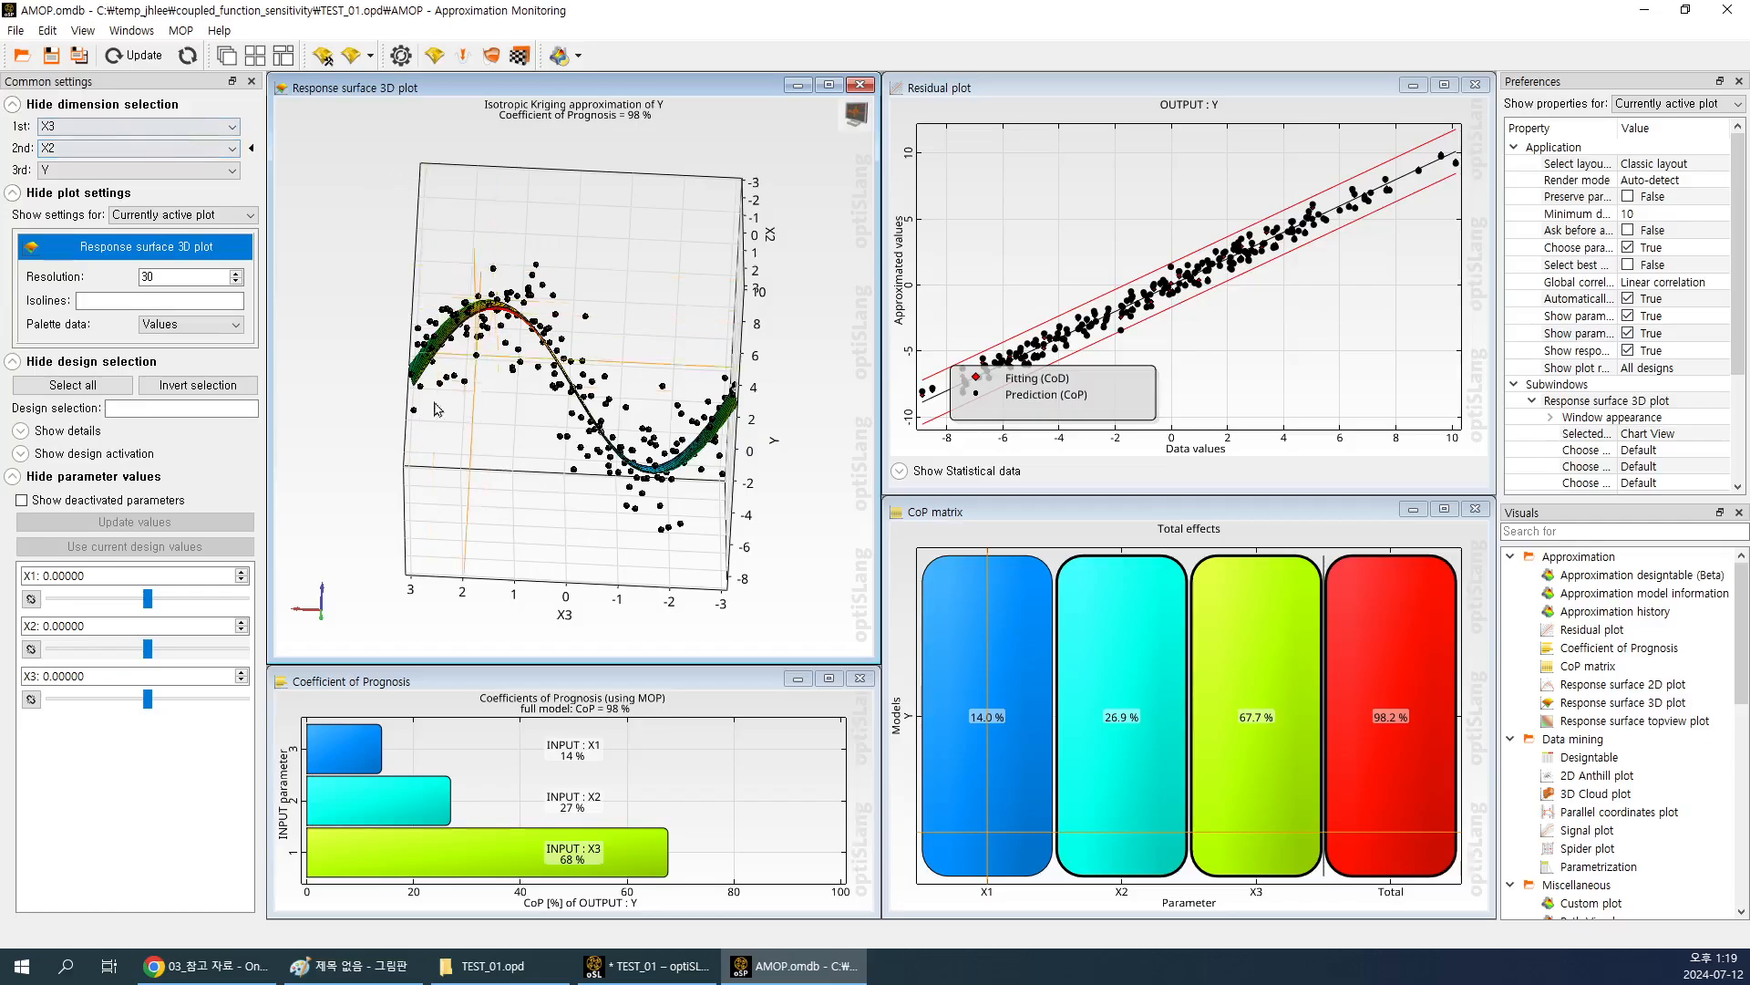
# Switch to Chrome and open YouTube in a new tab.
pyautogui.click(201, 968)
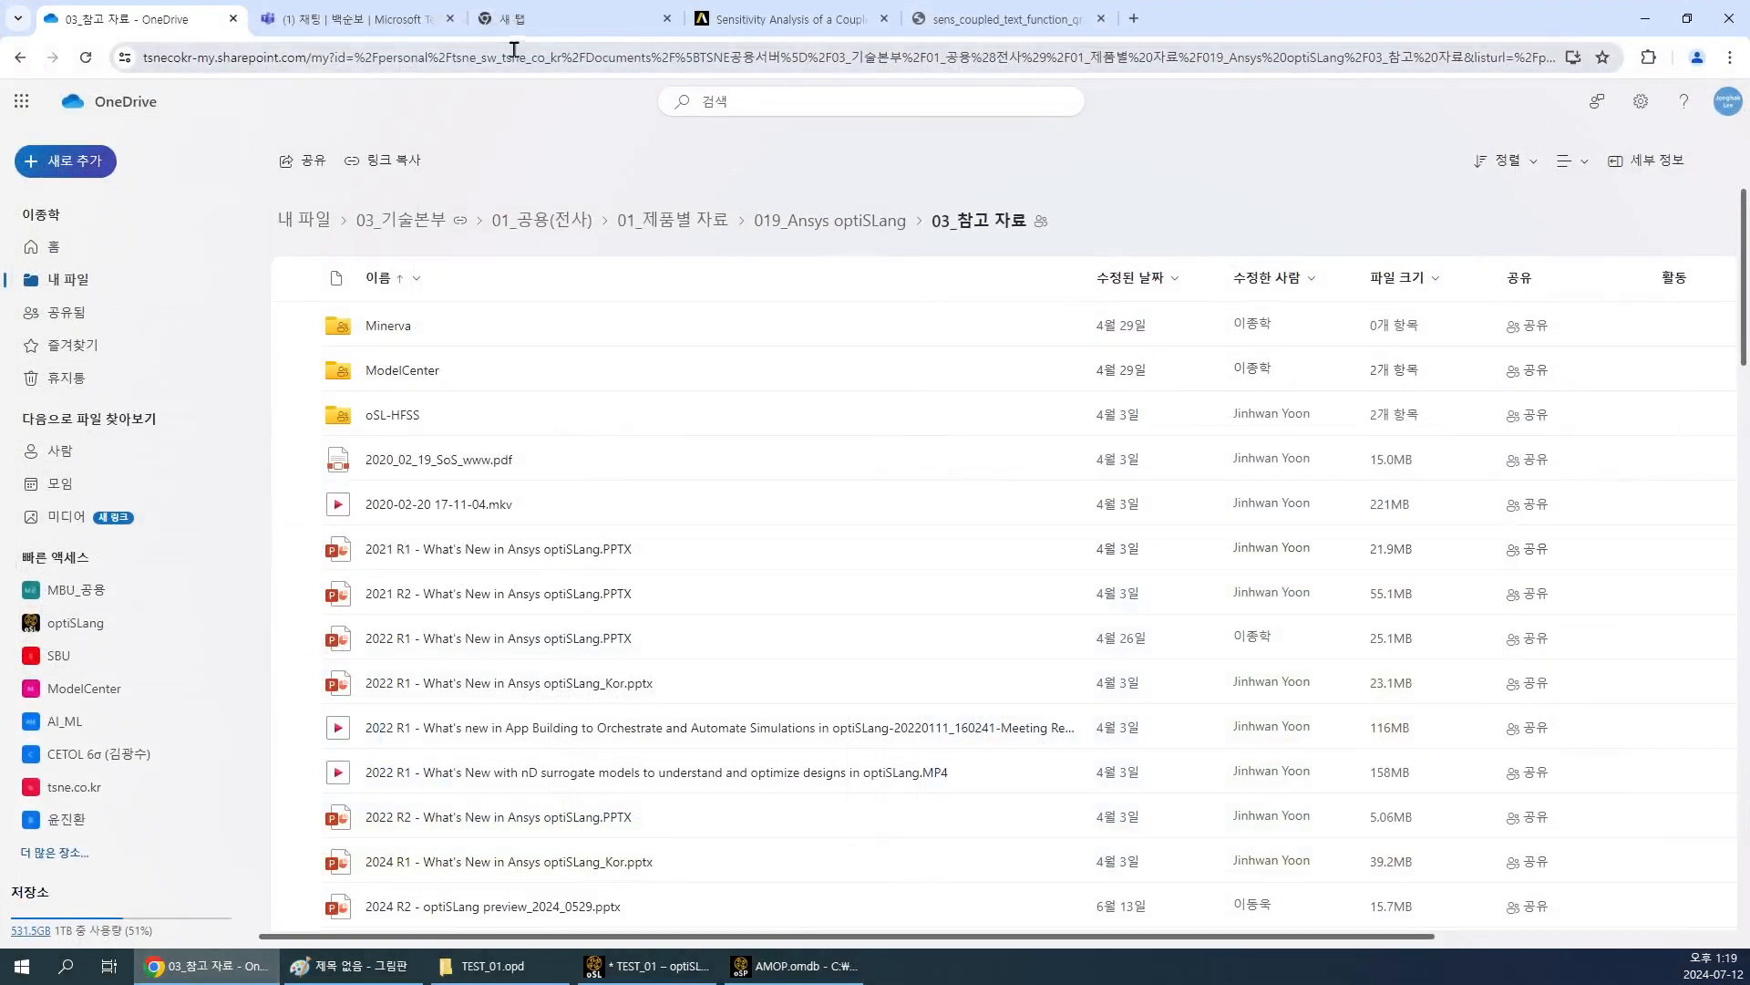
pyautogui.click(1134, 18)
pyautogui.click(1002, 362)
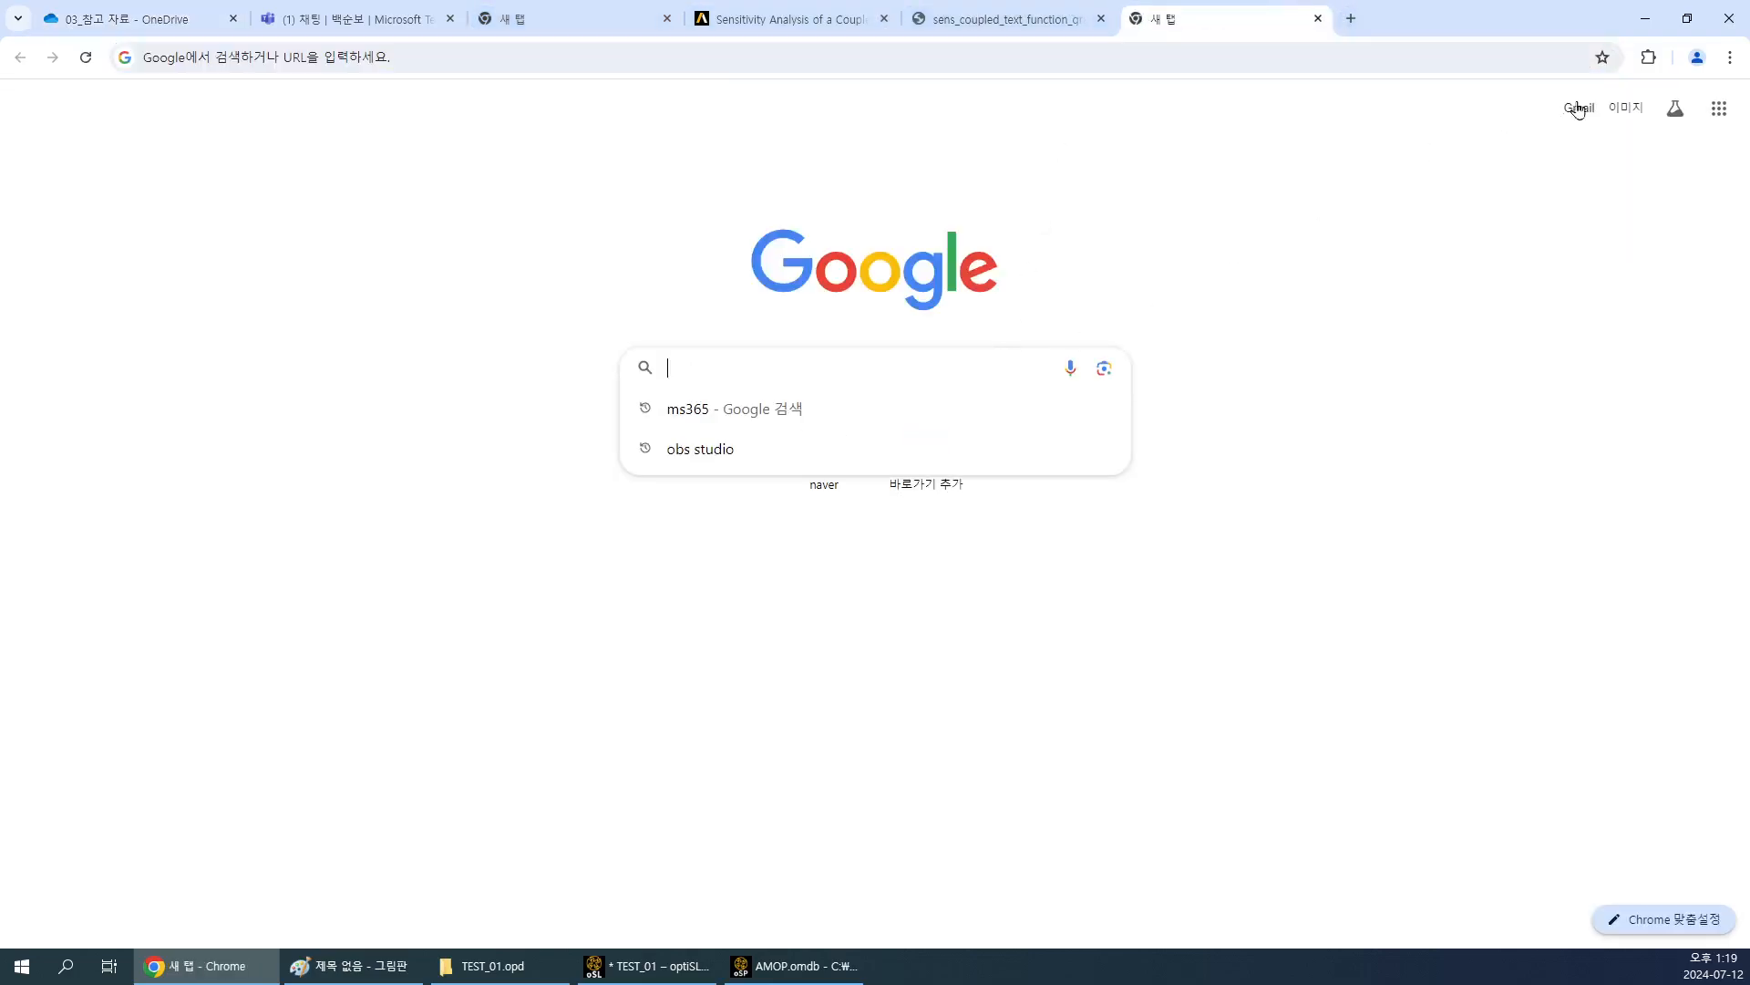
pyautogui.click(1720, 108)
pyautogui.click(1498, 308)
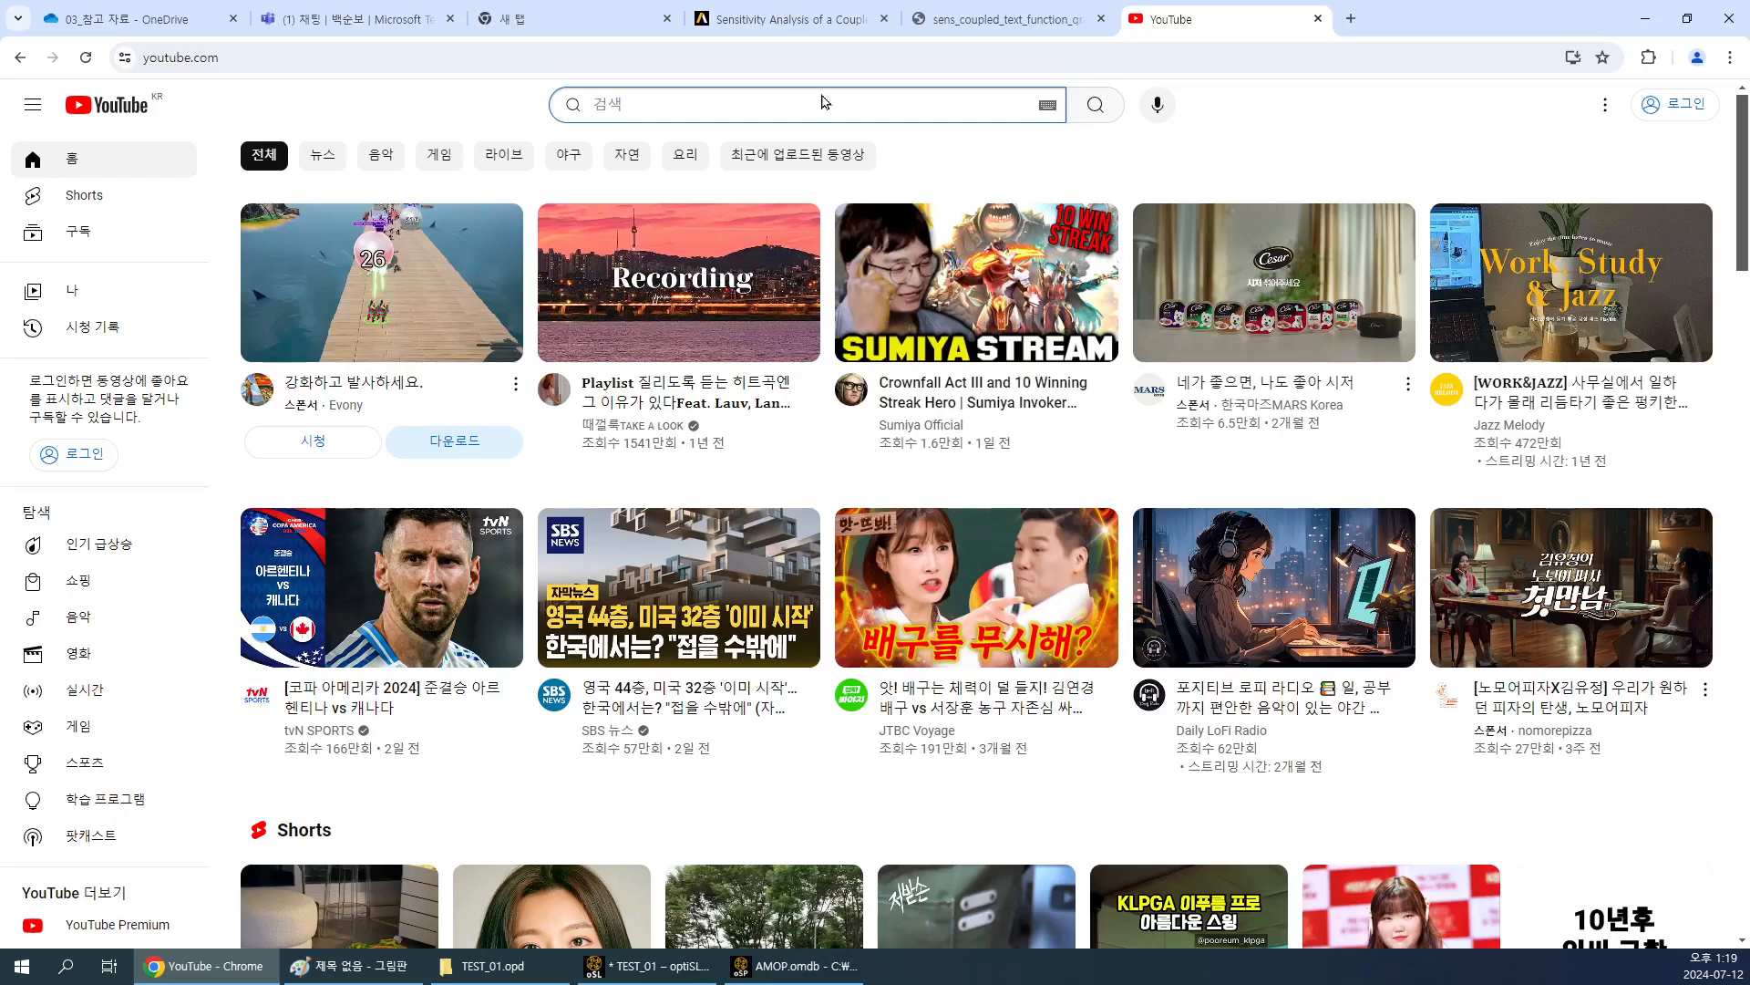
# Search YouTube for the Ansys support engineer's name and open the engineer's Ansys channel.
pyautogui.write('jonghak lee')
pyautogui.press('Return')
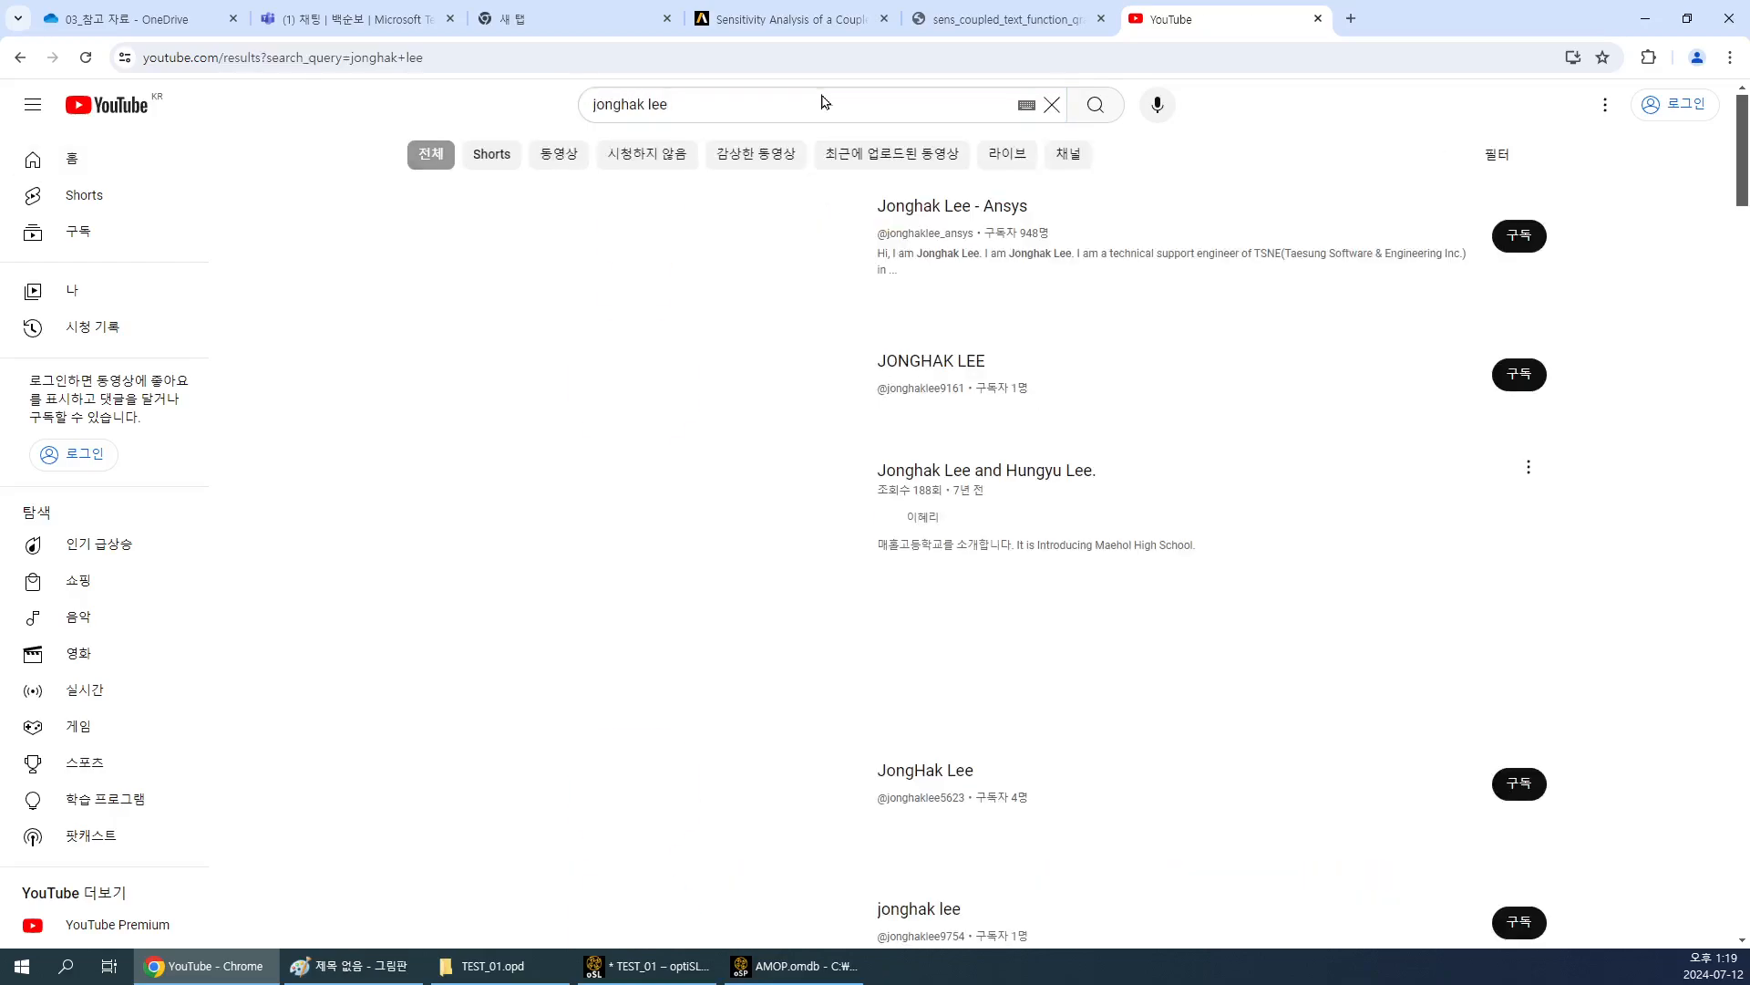
pyautogui.click(964, 224)
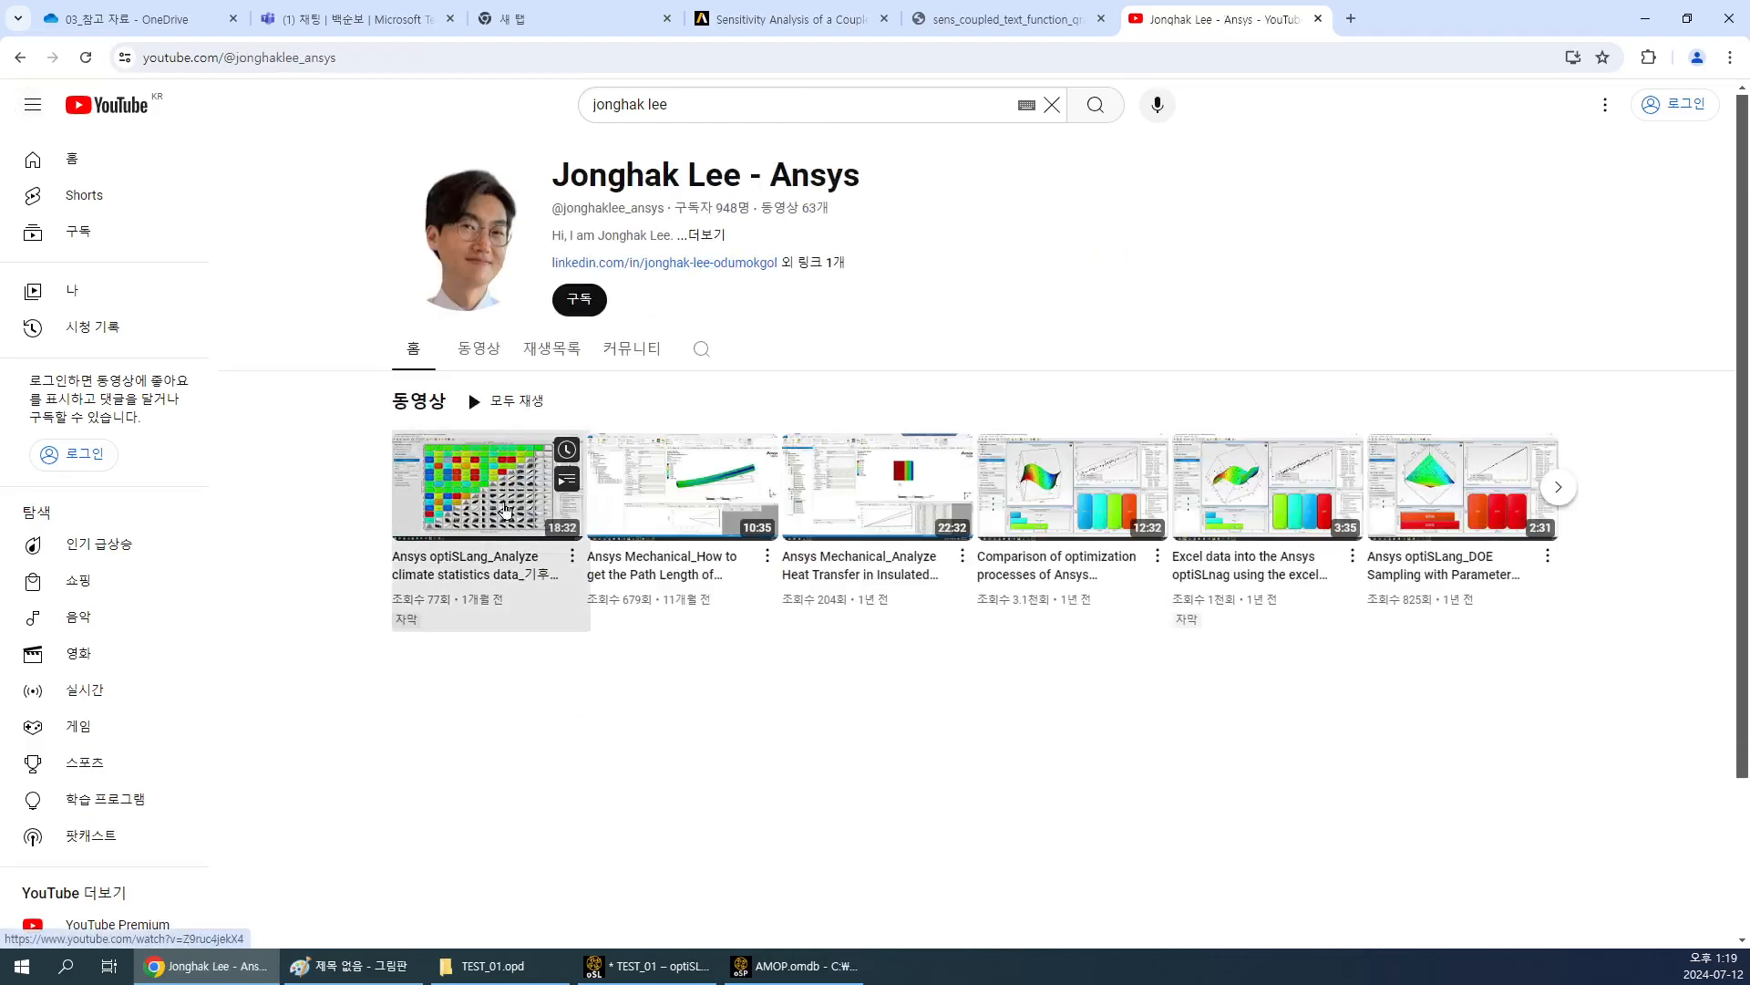
# Play the video "Ansys optiSLang_Analyze climate statistics data" in full screen and skip ahead about 30 seconds.
pyautogui.click(505, 508)
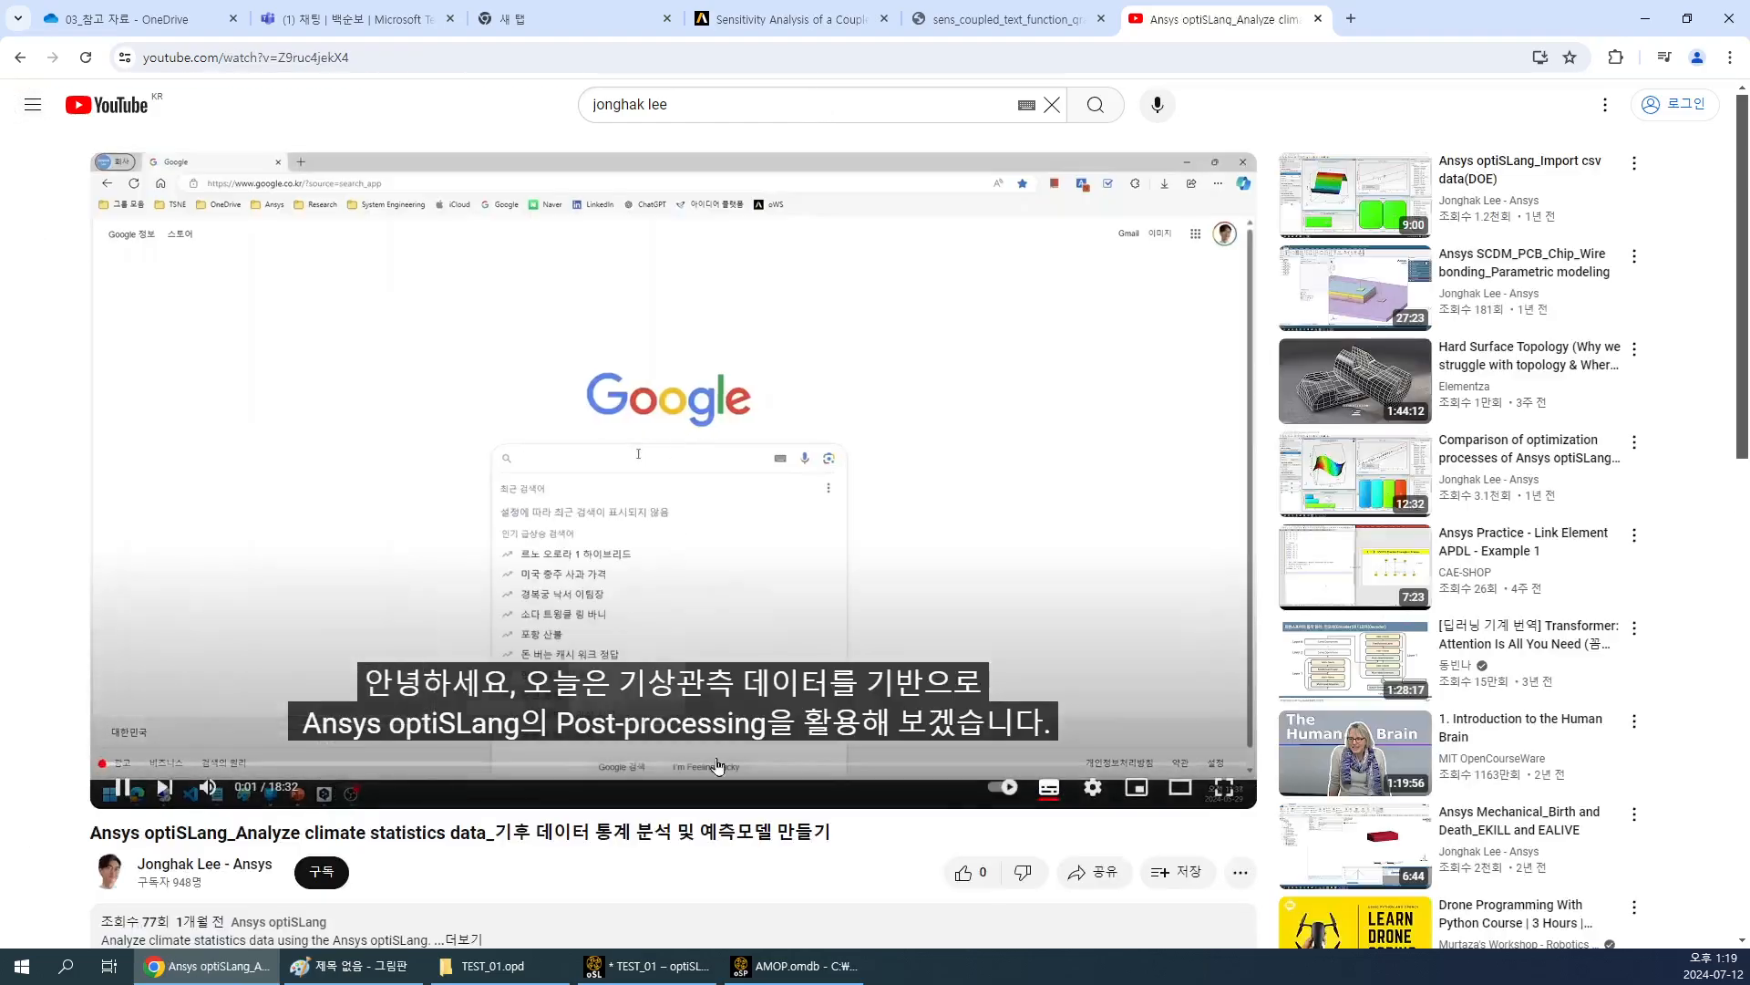
pyautogui.click(1223, 787)
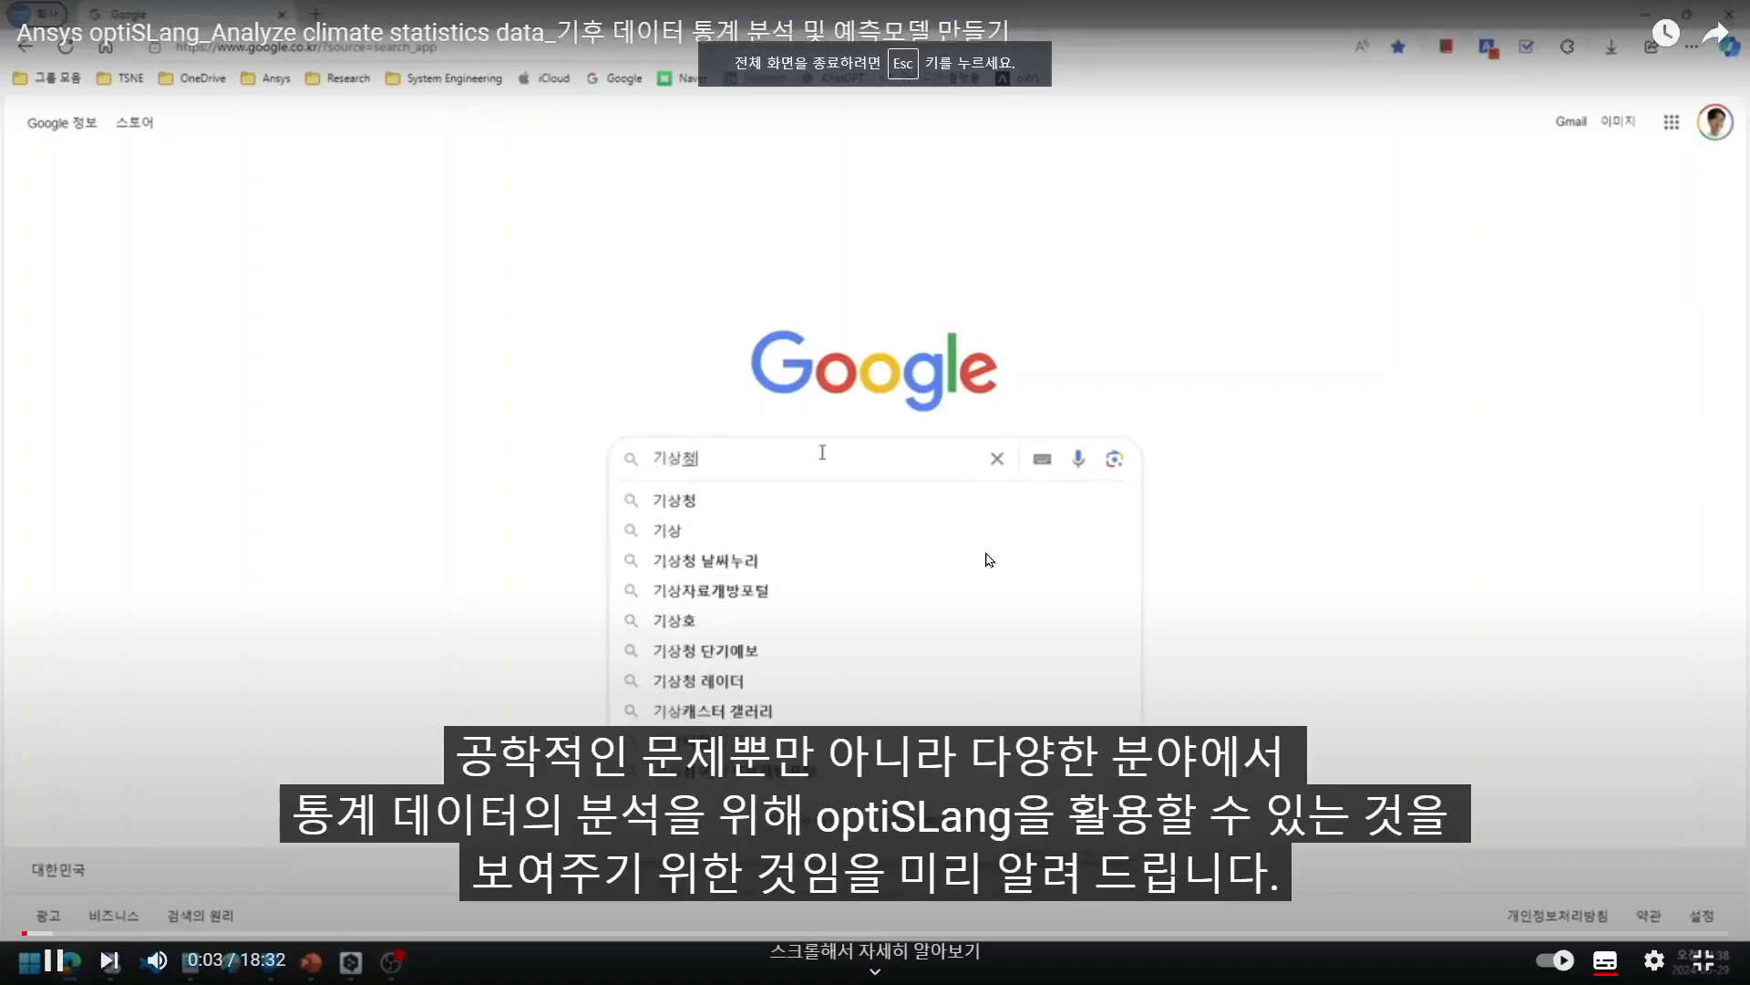
pyautogui.press('Right')
pyautogui.press('Right')
pyautogui.press('Right')
pyautogui.press('Right')
pyautogui.press('Right')
pyautogui.press('Right')
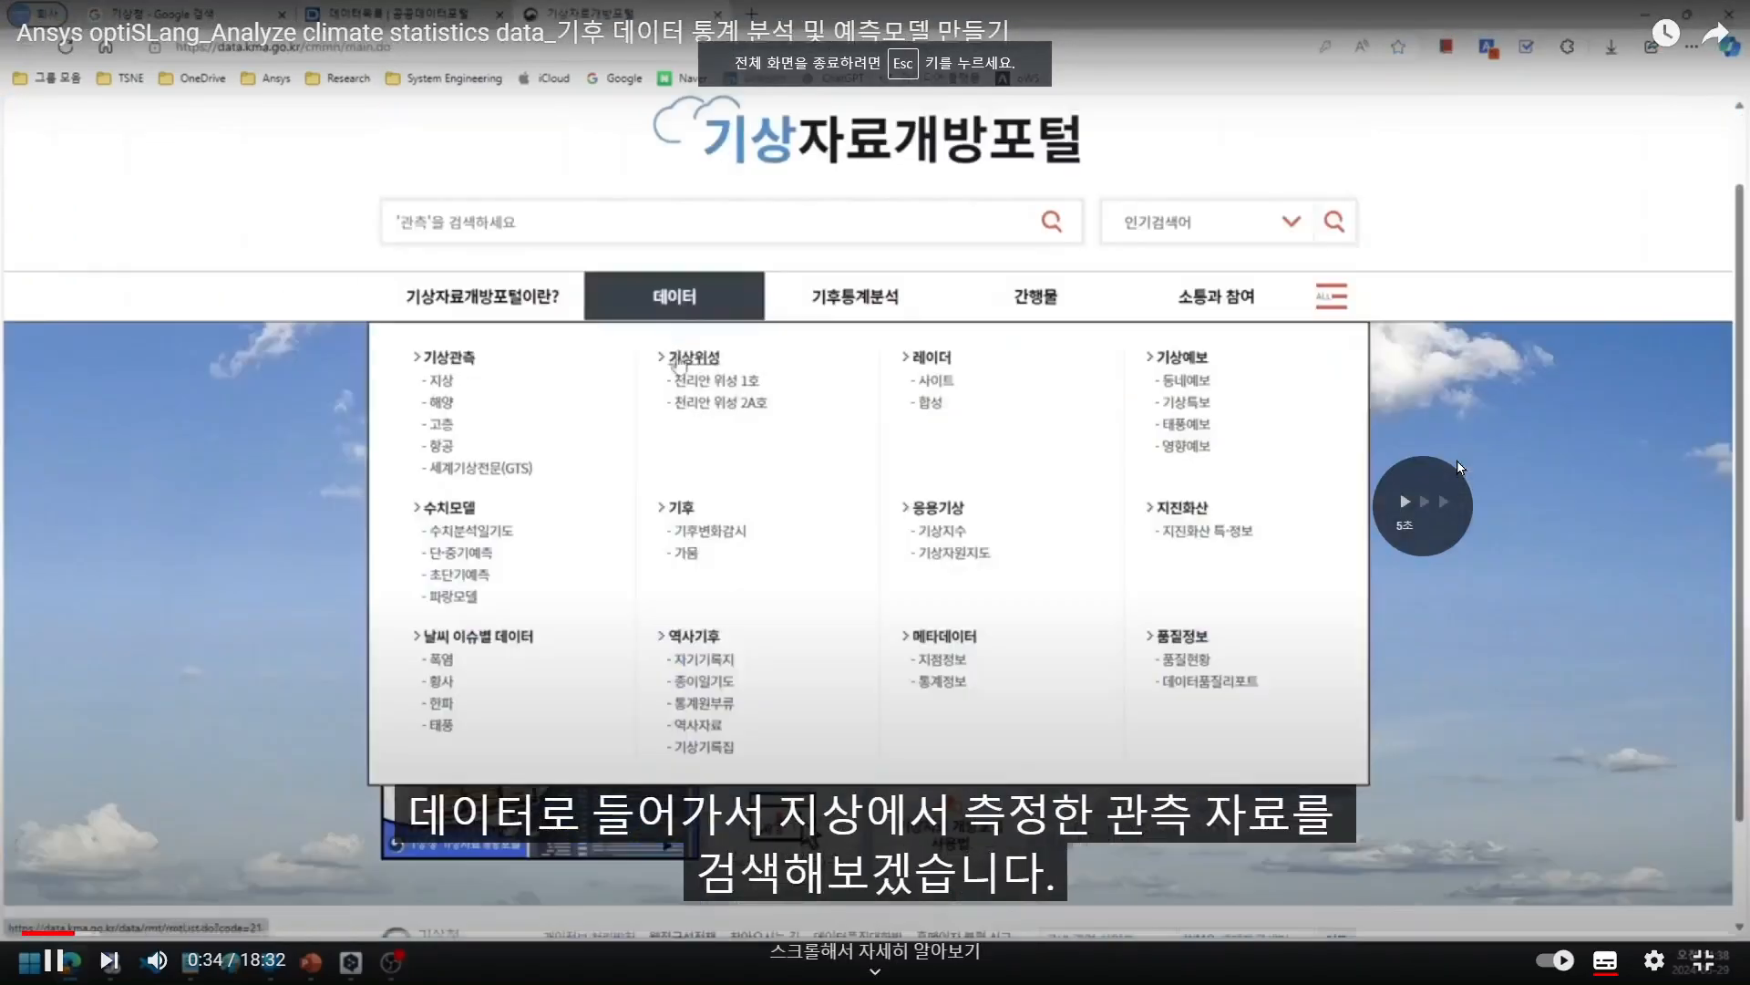
# Skip ahead through the video's section on selecting daily Seoul weather observations for 2021-01-01 to 2023-12-31 on the weather data portal.
pyautogui.press('Right')
pyautogui.press('Right')
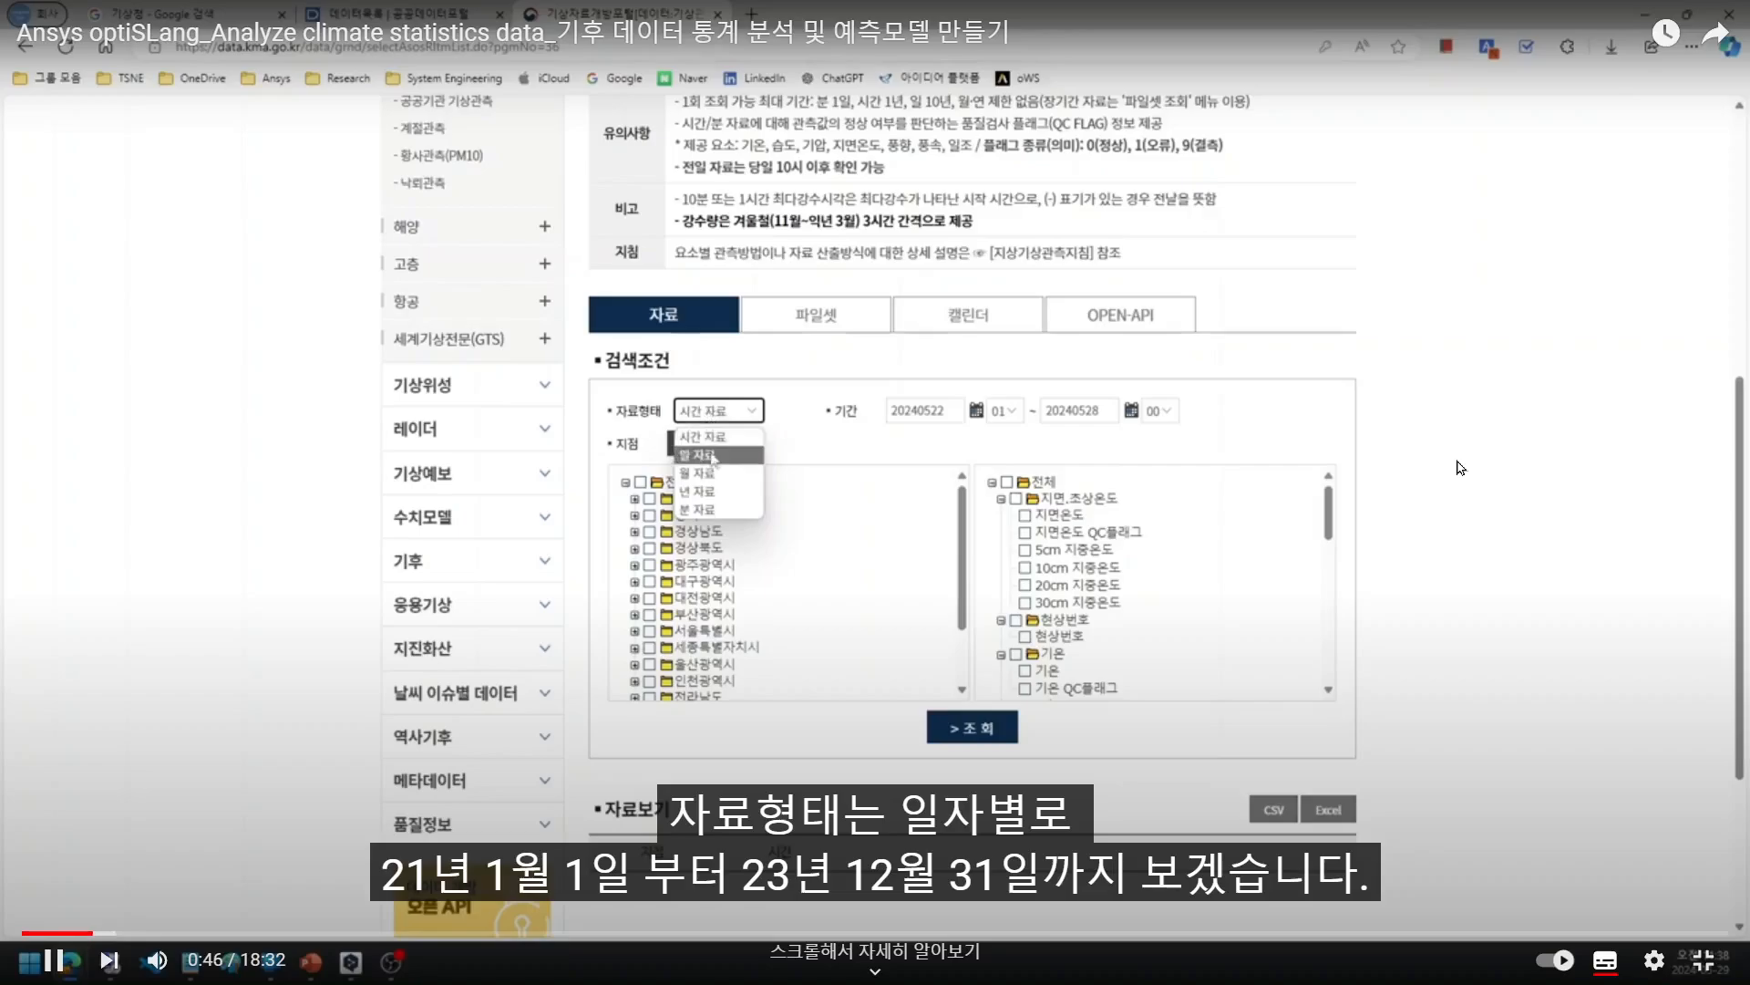
pyautogui.press('Right')
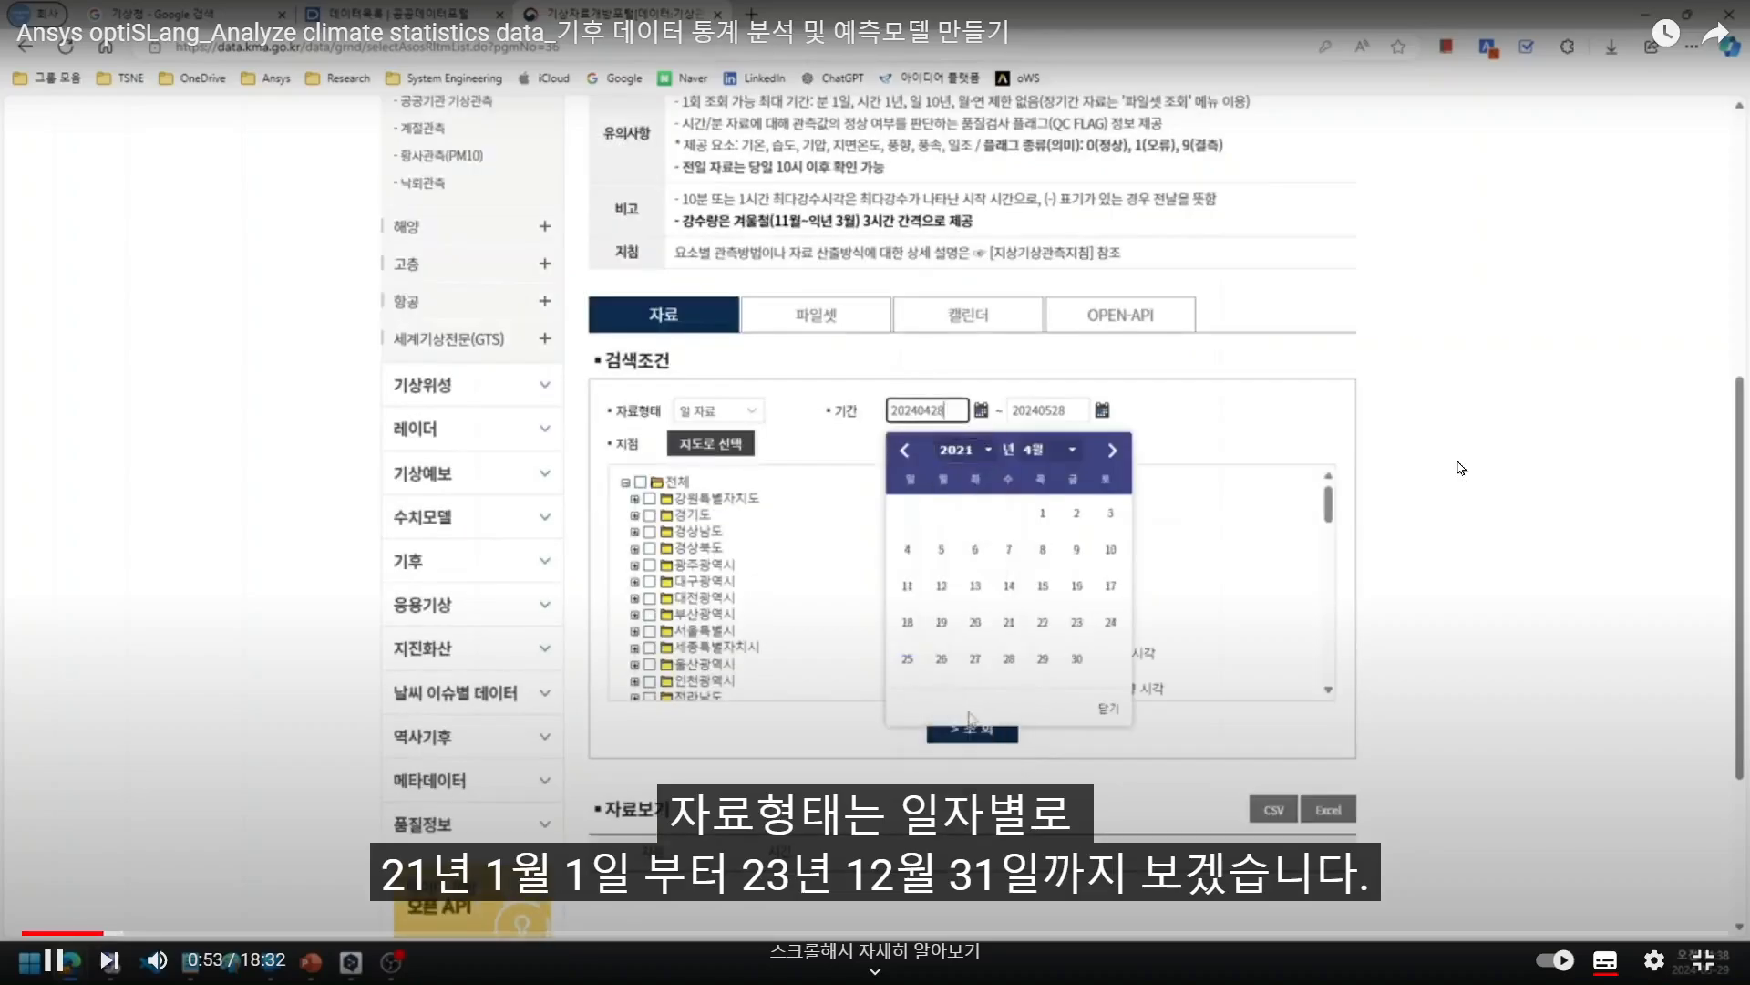
pyautogui.press('Right')
pyautogui.press('Right')
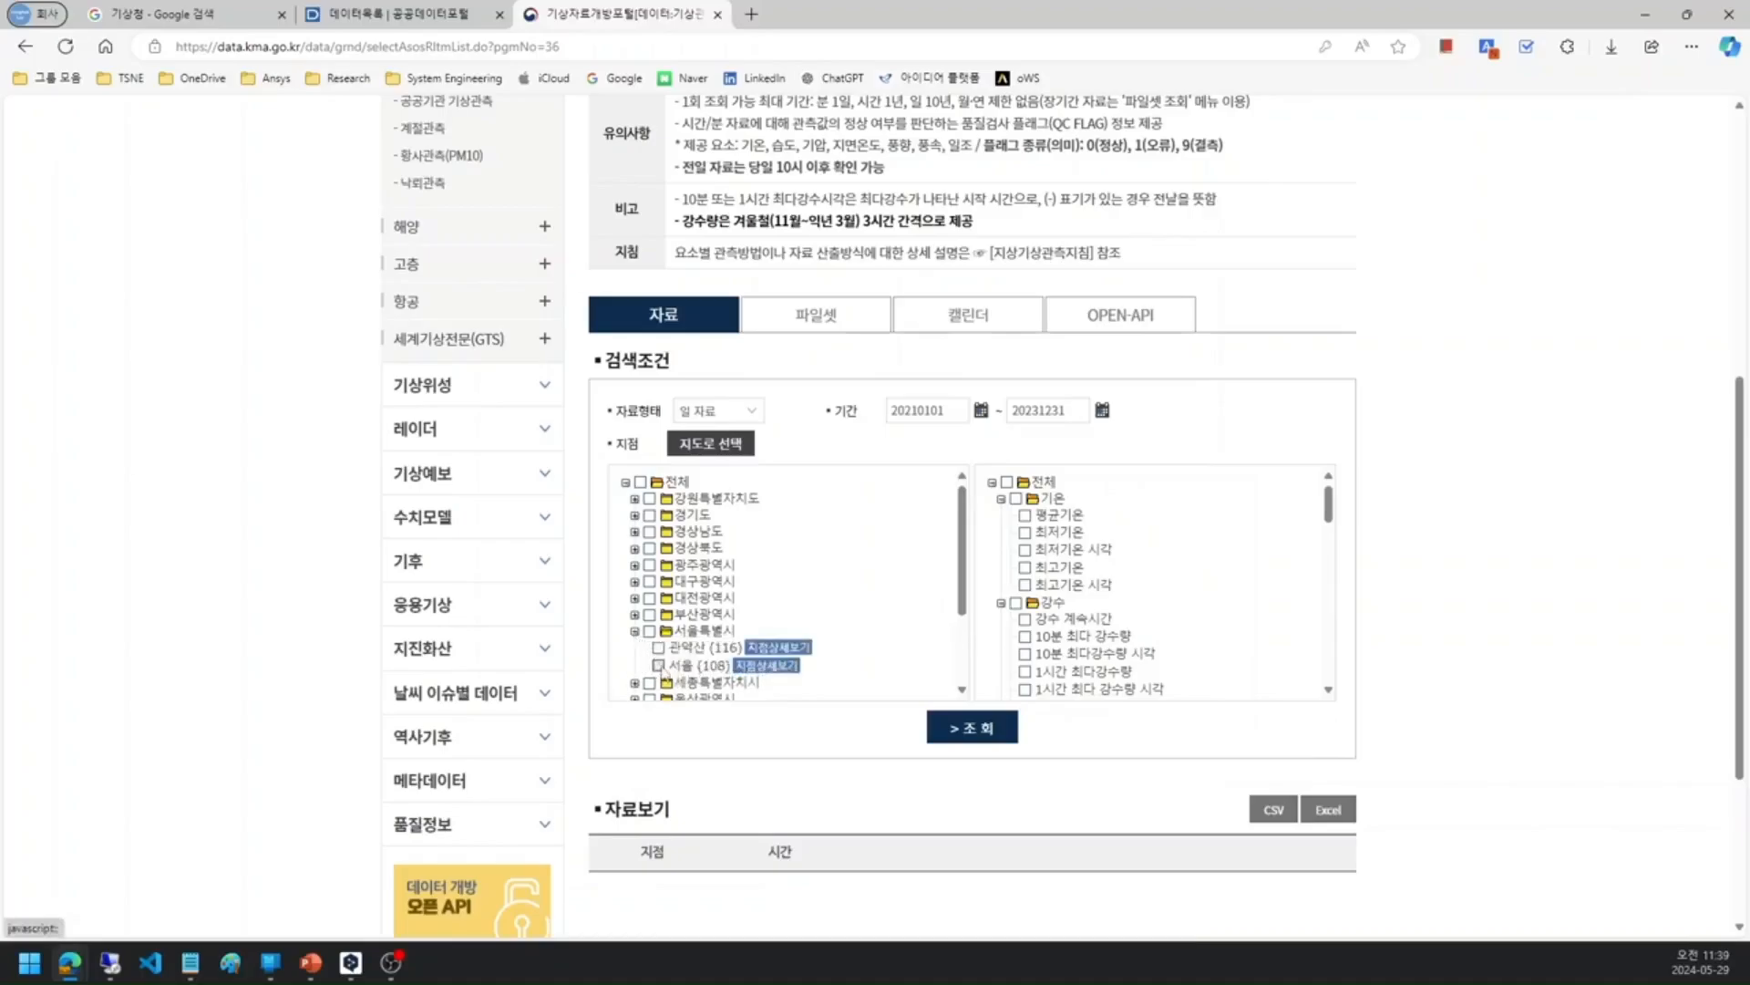
pyautogui.press('Right')
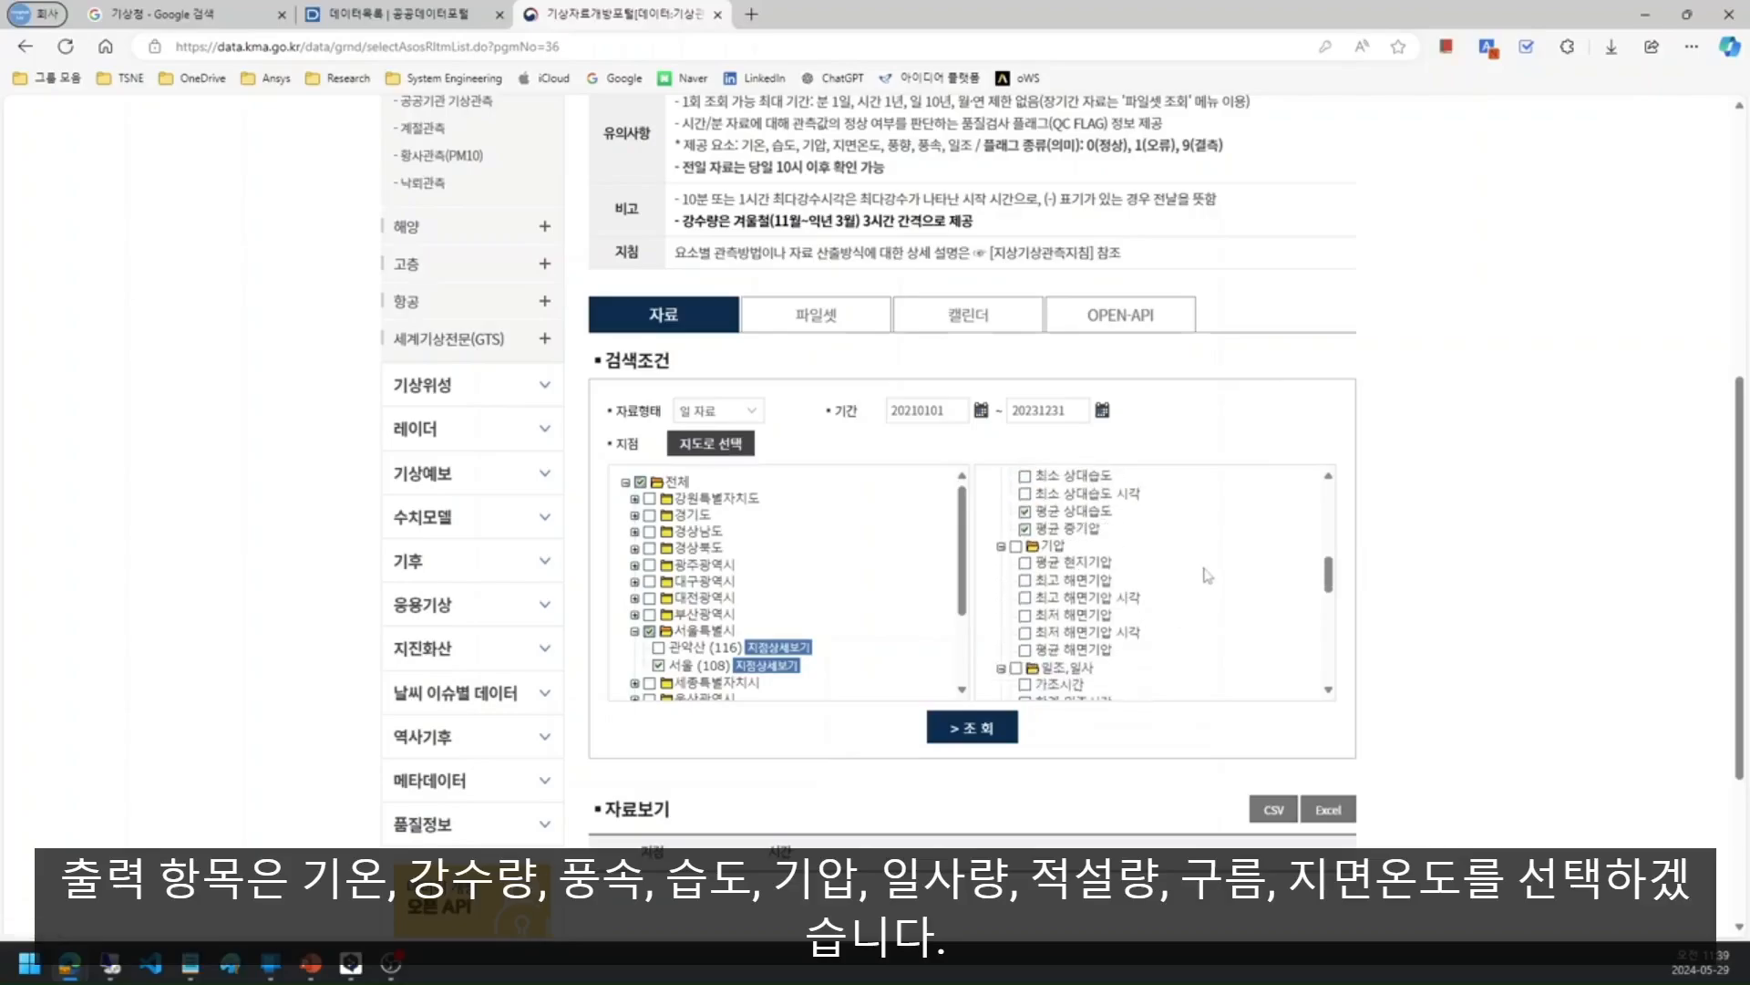
pyautogui.click(1025, 564)
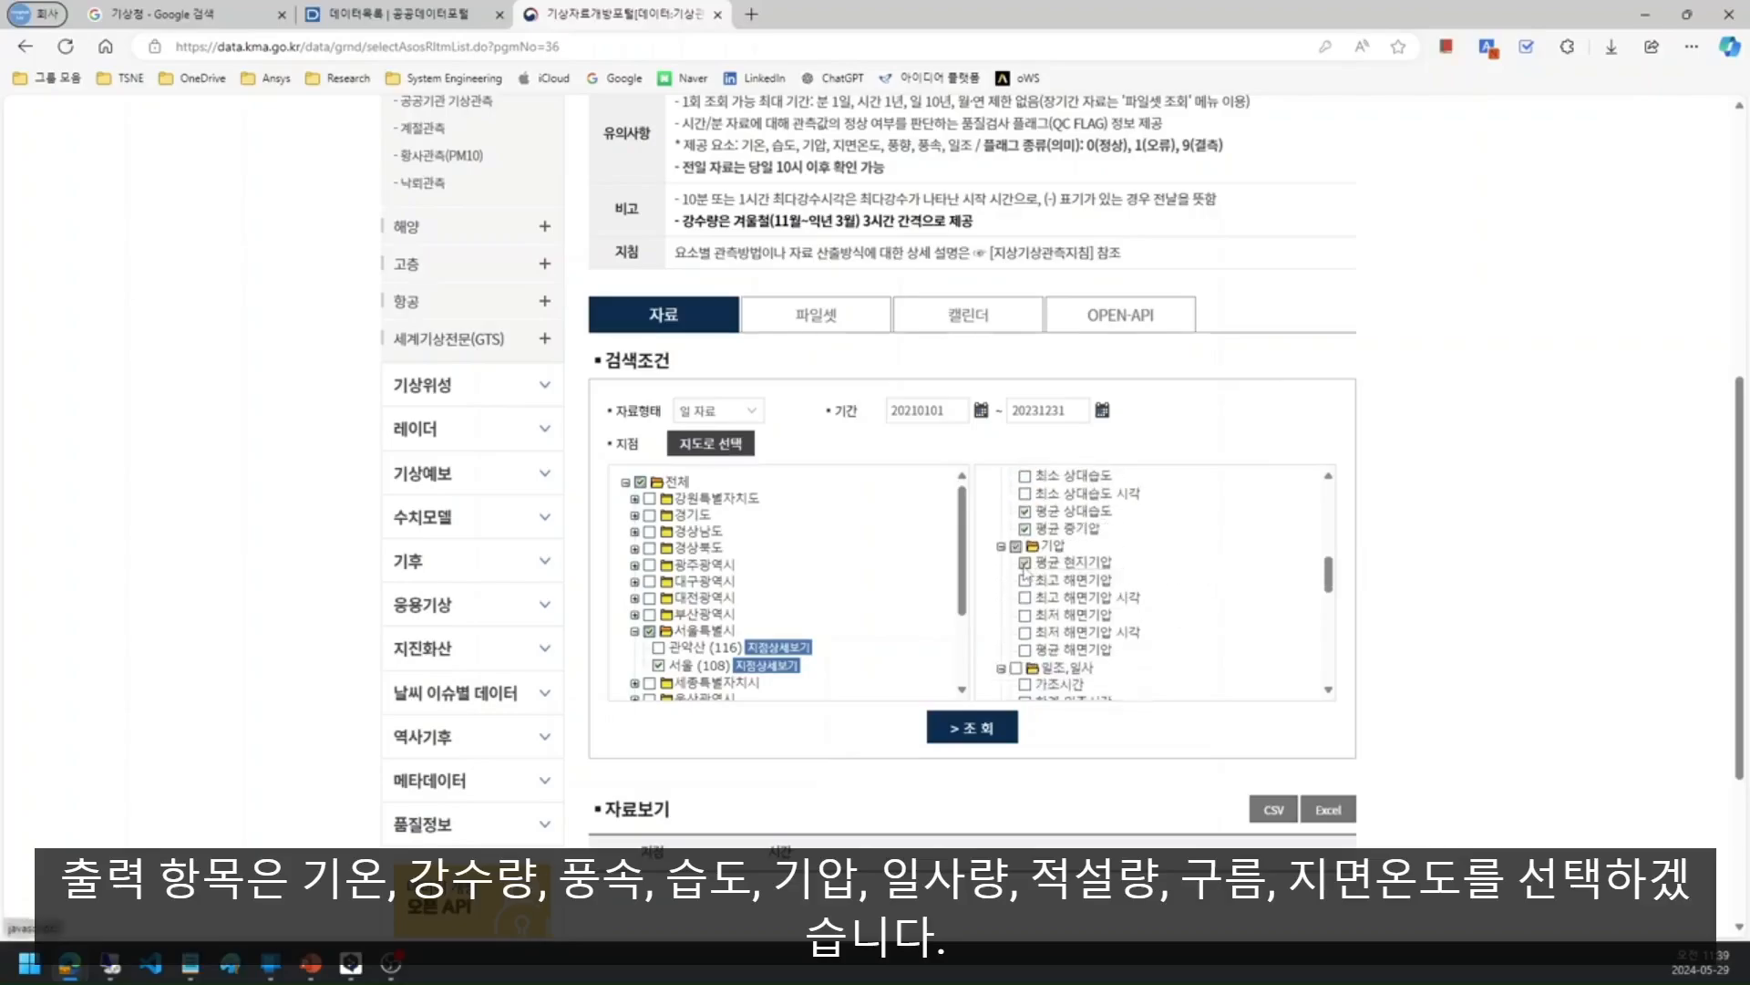
pyautogui.press('Right')
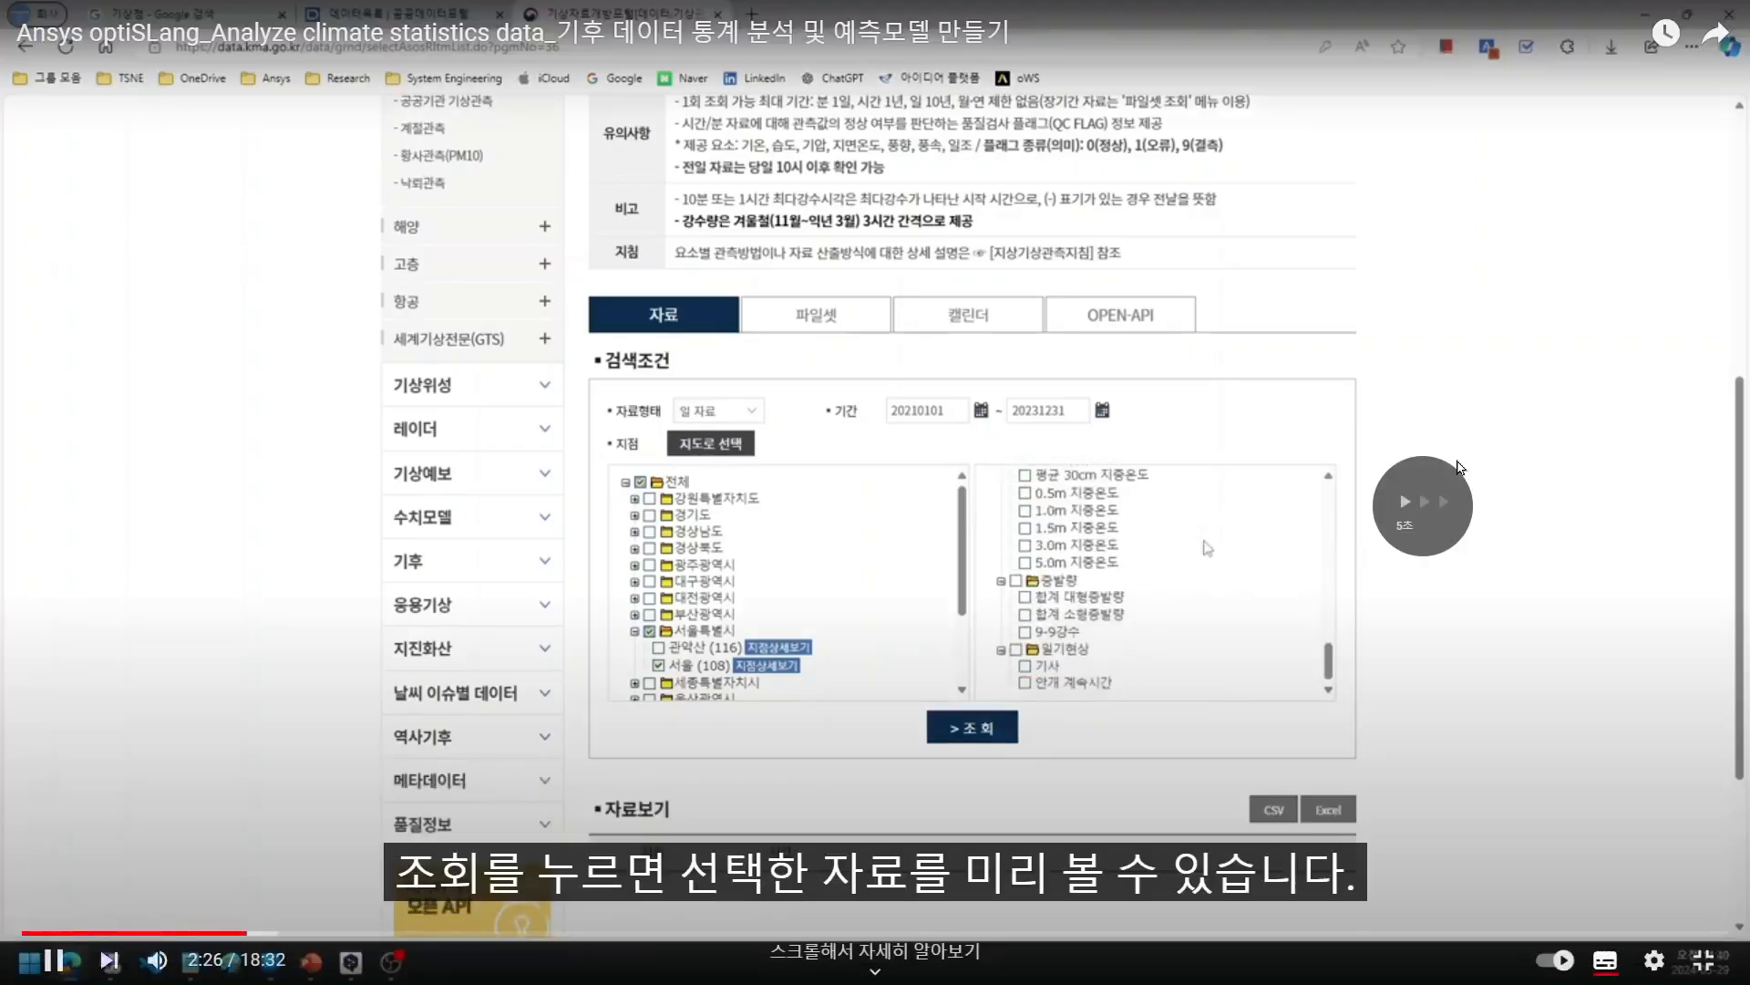
# Skip past the weather data preview and download to the part showing the observations in the Excel sheet.
pyautogui.press('Right')
pyautogui.press('Right')
pyautogui.press('Right')
pyautogui.press('Right')
pyautogui.press('Right')
pyautogui.press('Right')
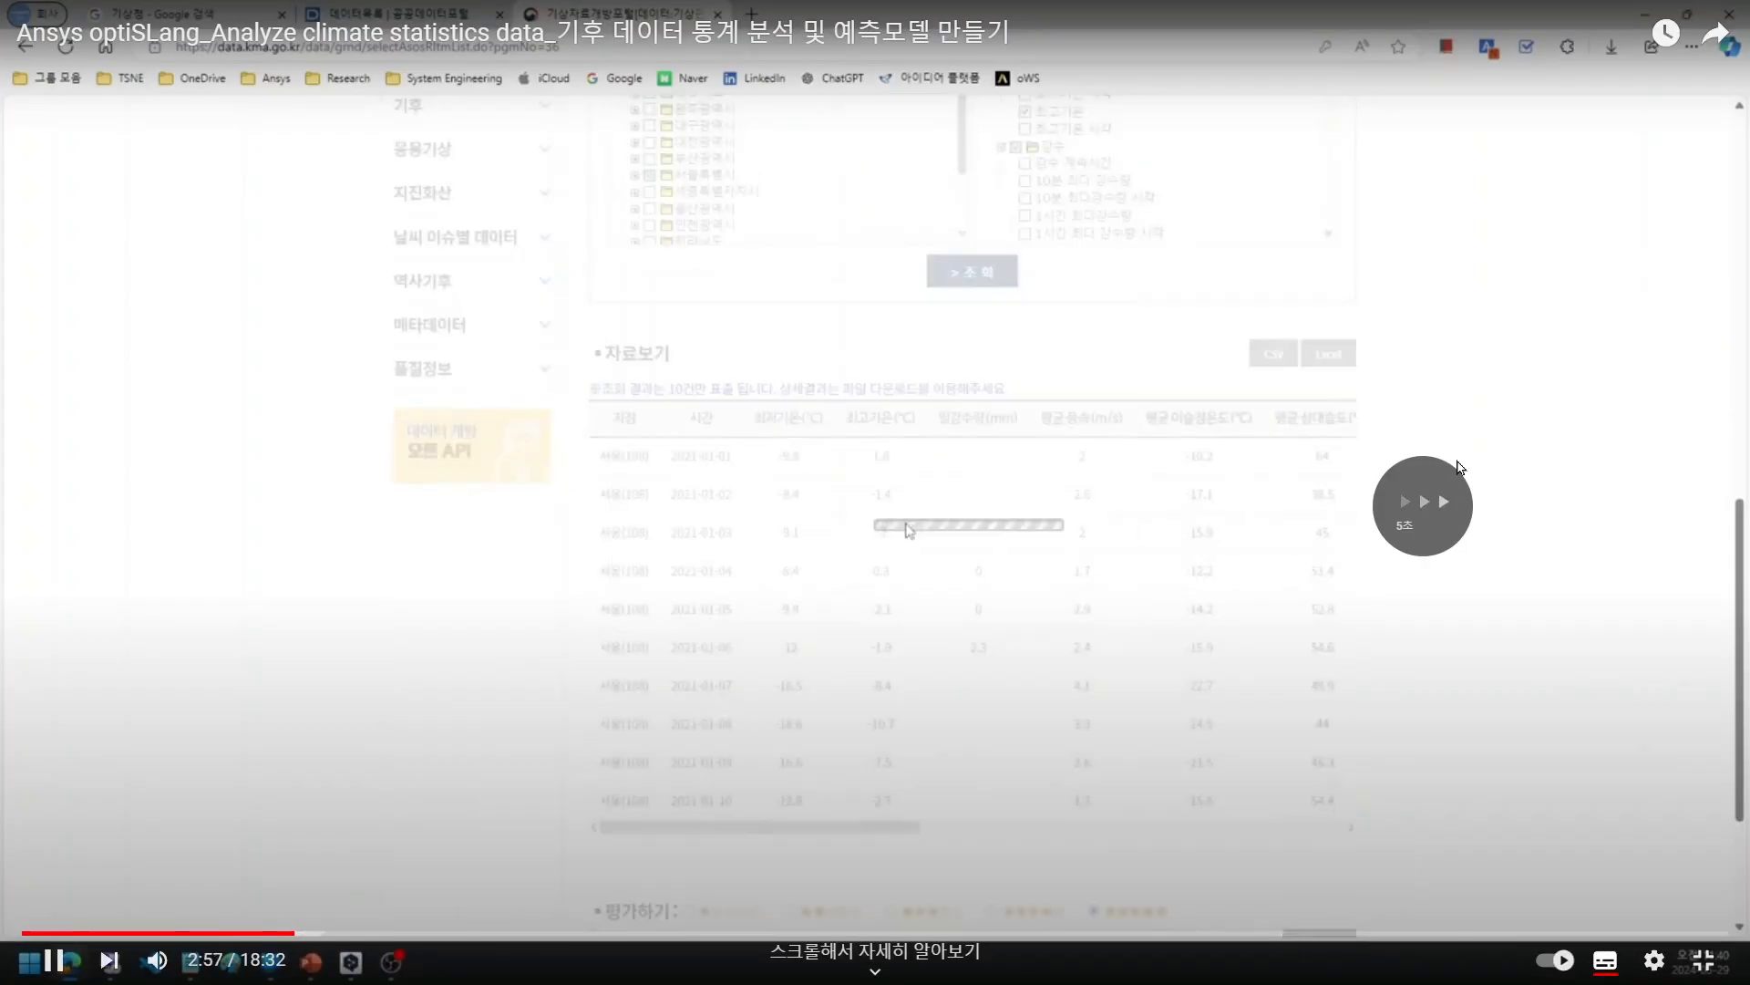
pyautogui.press('Right')
pyautogui.press('Right')
pyautogui.press('Right')
pyautogui.press('Right')
pyautogui.press('Right')
pyautogui.press('Right')
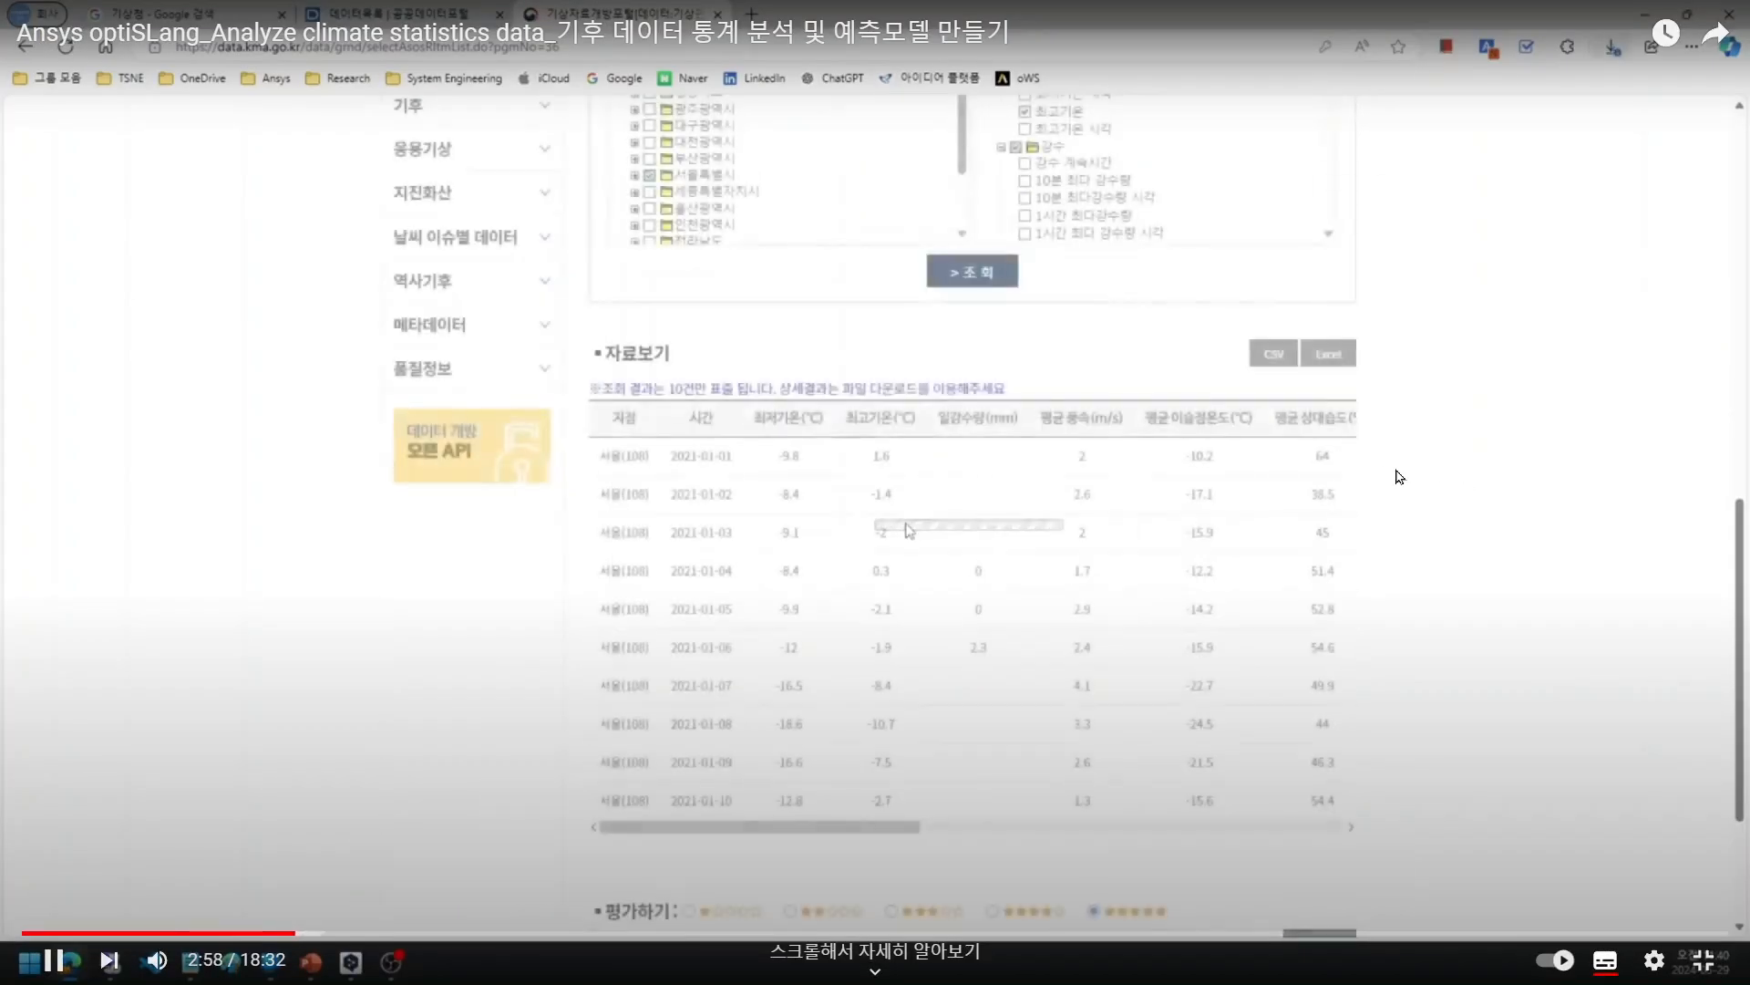
pyautogui.press('Right')
pyautogui.press('Right')
pyautogui.press('Right')
pyautogui.press('Right')
pyautogui.press('Right')
pyautogui.press('Right')
pyautogui.press('Right')
pyautogui.press('Right')
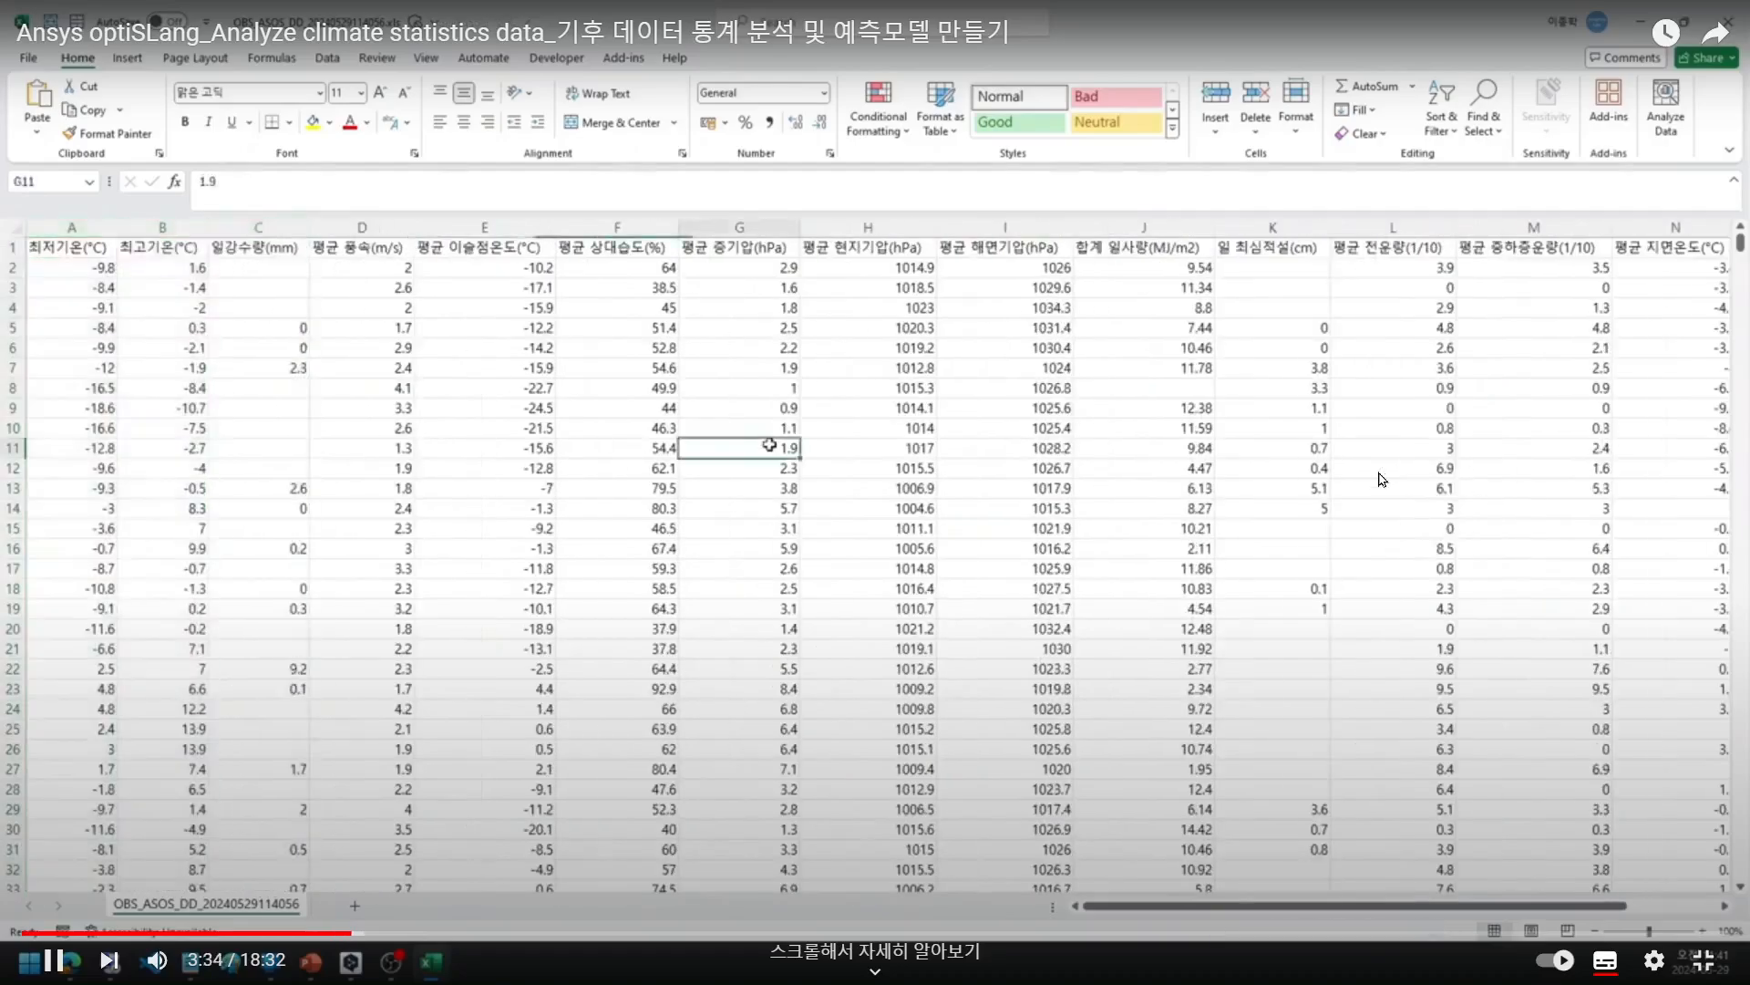
# Skim the video's Excel preparation, from sorting input and response parameters to filling blanks and renaming headers, up to the optiSLang add-ins.
pyautogui.press('Right')
pyautogui.press('Right')
pyautogui.press('Right')
pyautogui.press('Right')
pyautogui.press('Right')
pyautogui.press('Right')
pyautogui.press('Right')
pyautogui.press('Right')
pyautogui.press('Right')
pyautogui.press('Right')
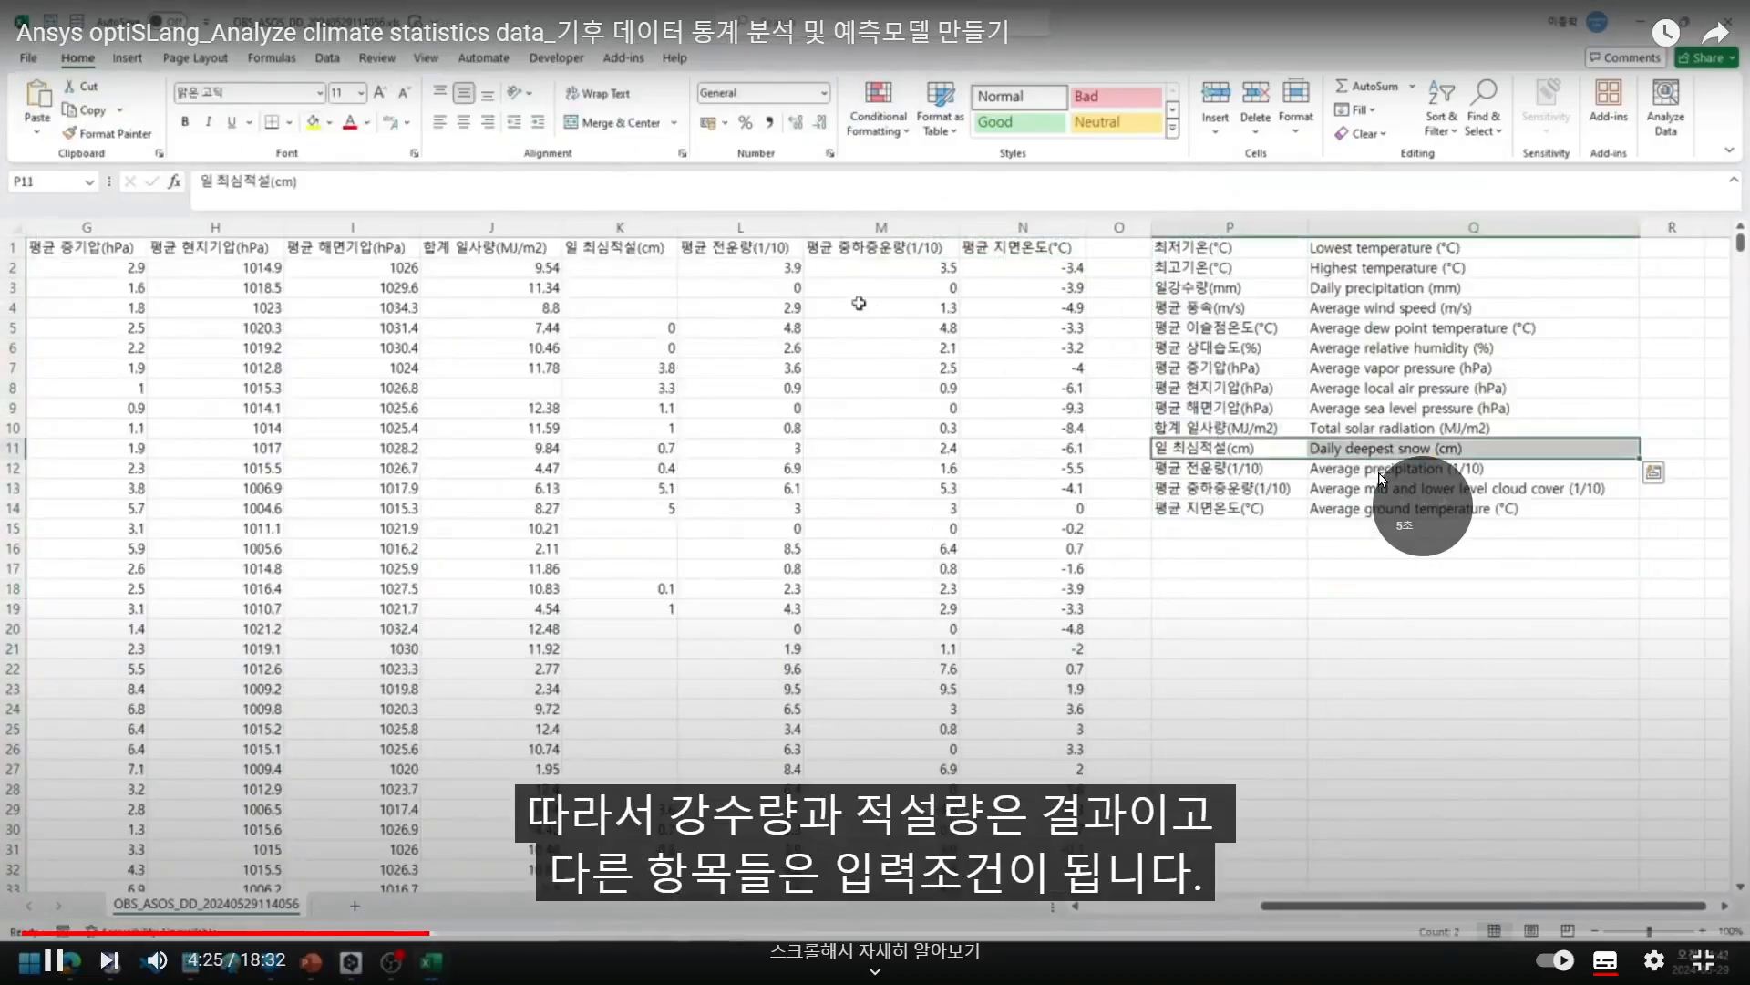
pyautogui.press('Right')
pyautogui.press('Right')
pyautogui.press('Right')
pyautogui.press('Right')
pyautogui.press('Right')
pyautogui.press('Right')
pyautogui.press('Right')
pyautogui.press('Right')
pyautogui.press('Right')
pyautogui.press('Right')
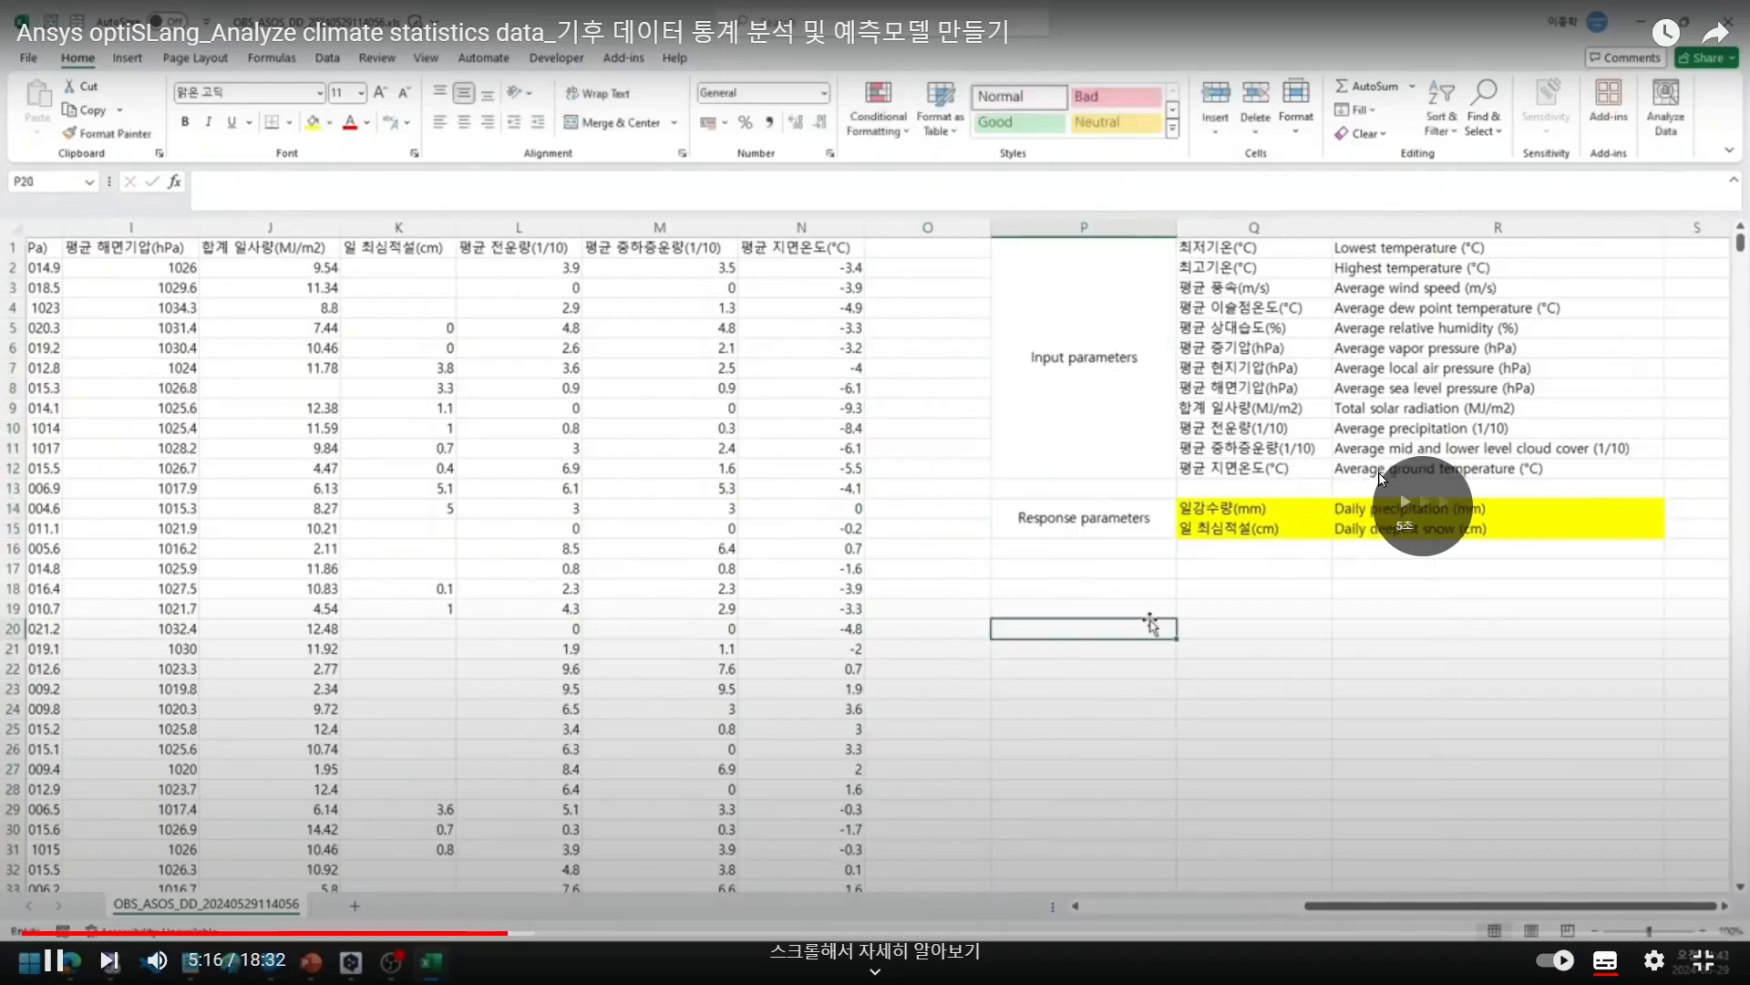
pyautogui.press('Right')
pyautogui.press('Right')
pyautogui.press('Right')
pyautogui.press('Right')
pyautogui.press('Right')
pyautogui.press('Right')
pyautogui.press('Right')
pyautogui.press('Right')
pyautogui.press('Right')
pyautogui.press('Right')
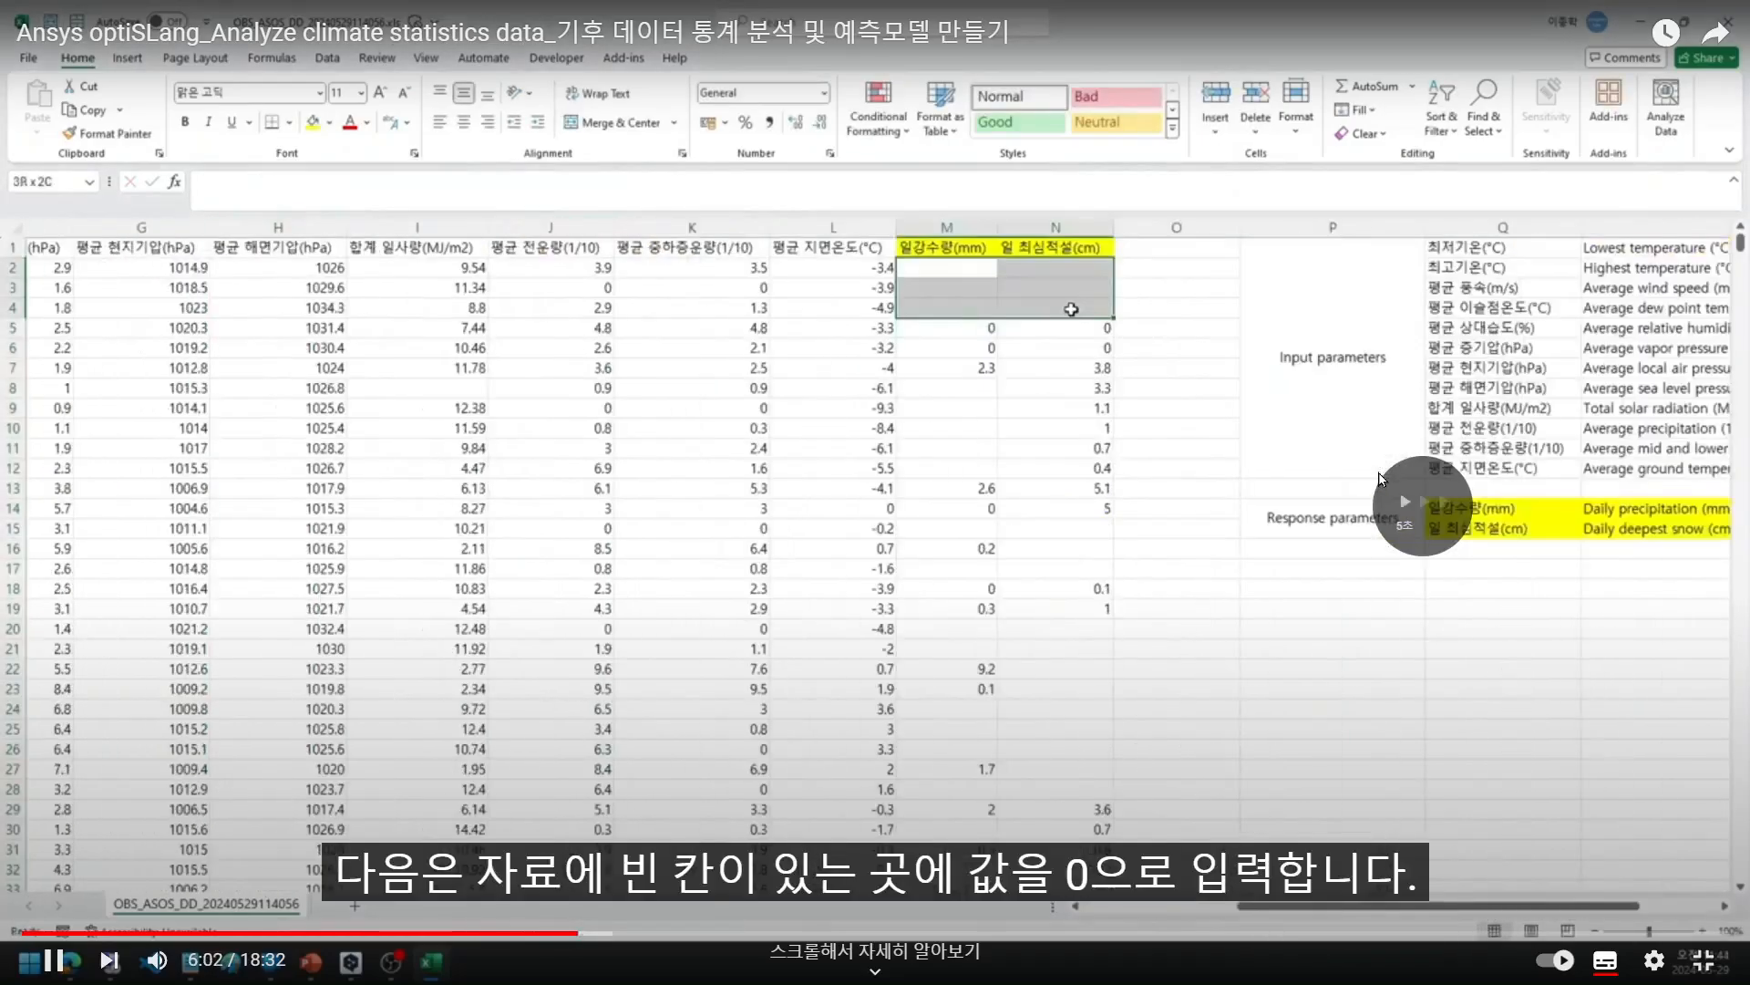
pyautogui.press('Right')
pyautogui.press('Right')
pyautogui.press('Right')
pyautogui.press('Right')
pyautogui.press('Right')
pyautogui.press('Right')
pyautogui.press('Right')
pyautogui.press('Right')
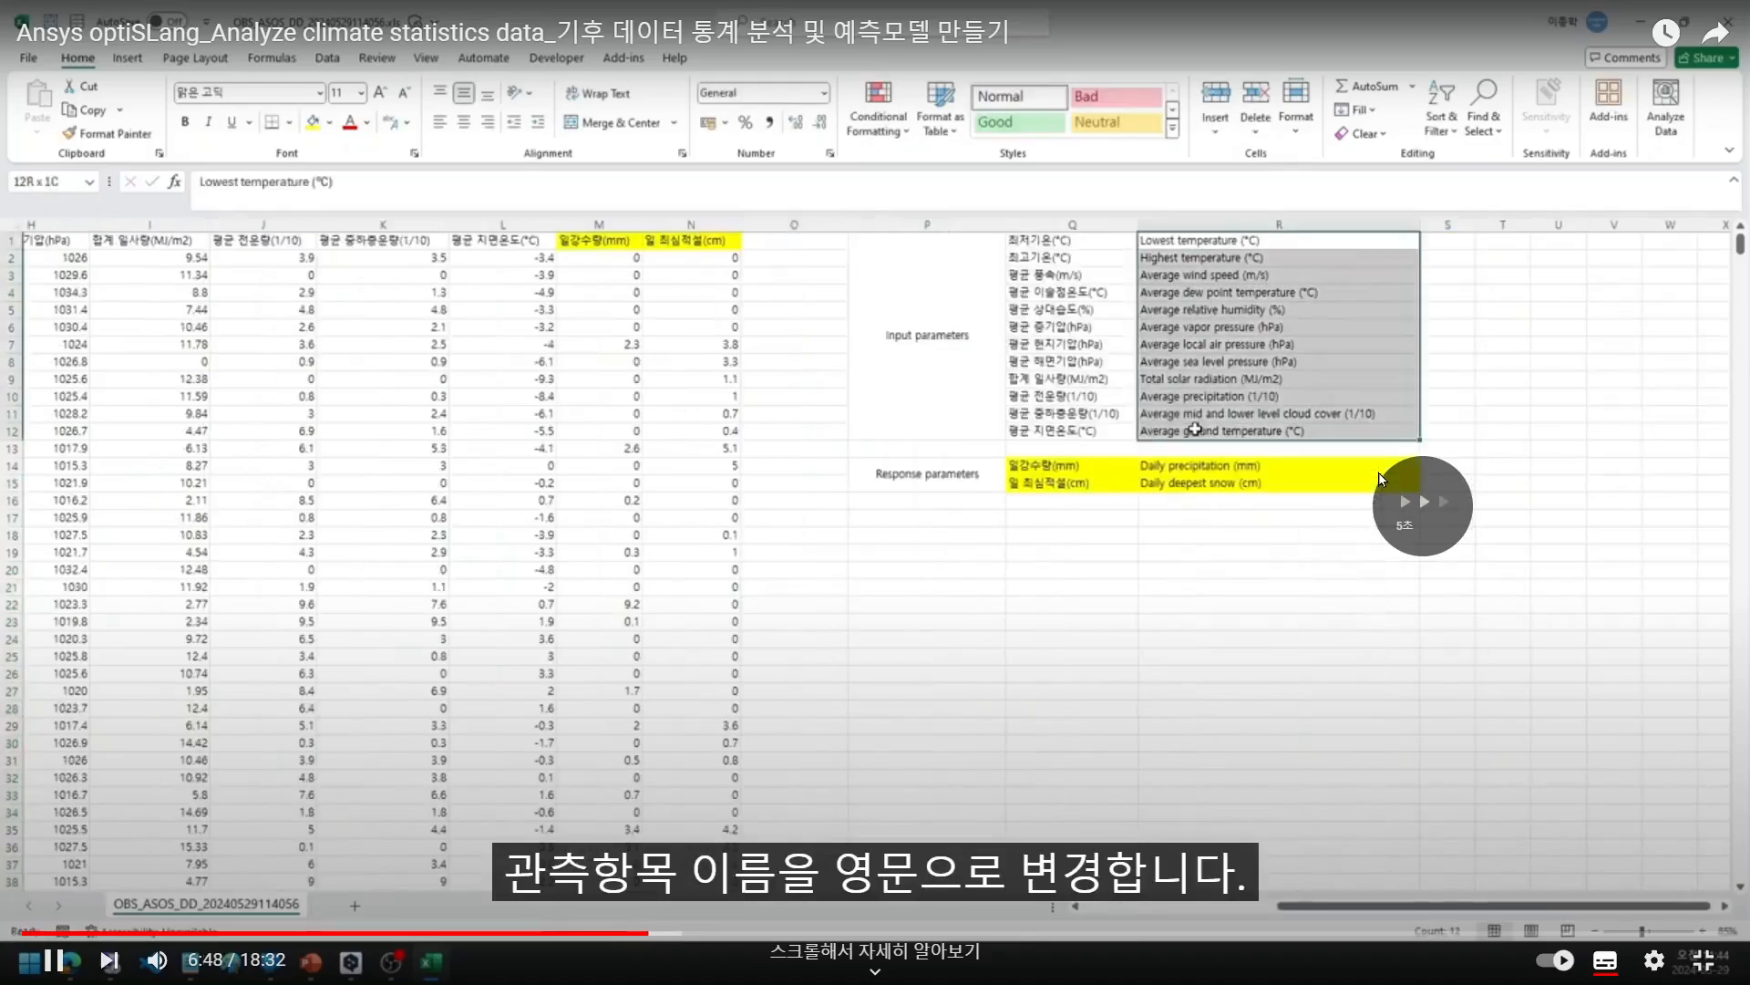
pyautogui.press('Right')
pyautogui.press('Right')
pyautogui.press('Right')
pyautogui.press('Right')
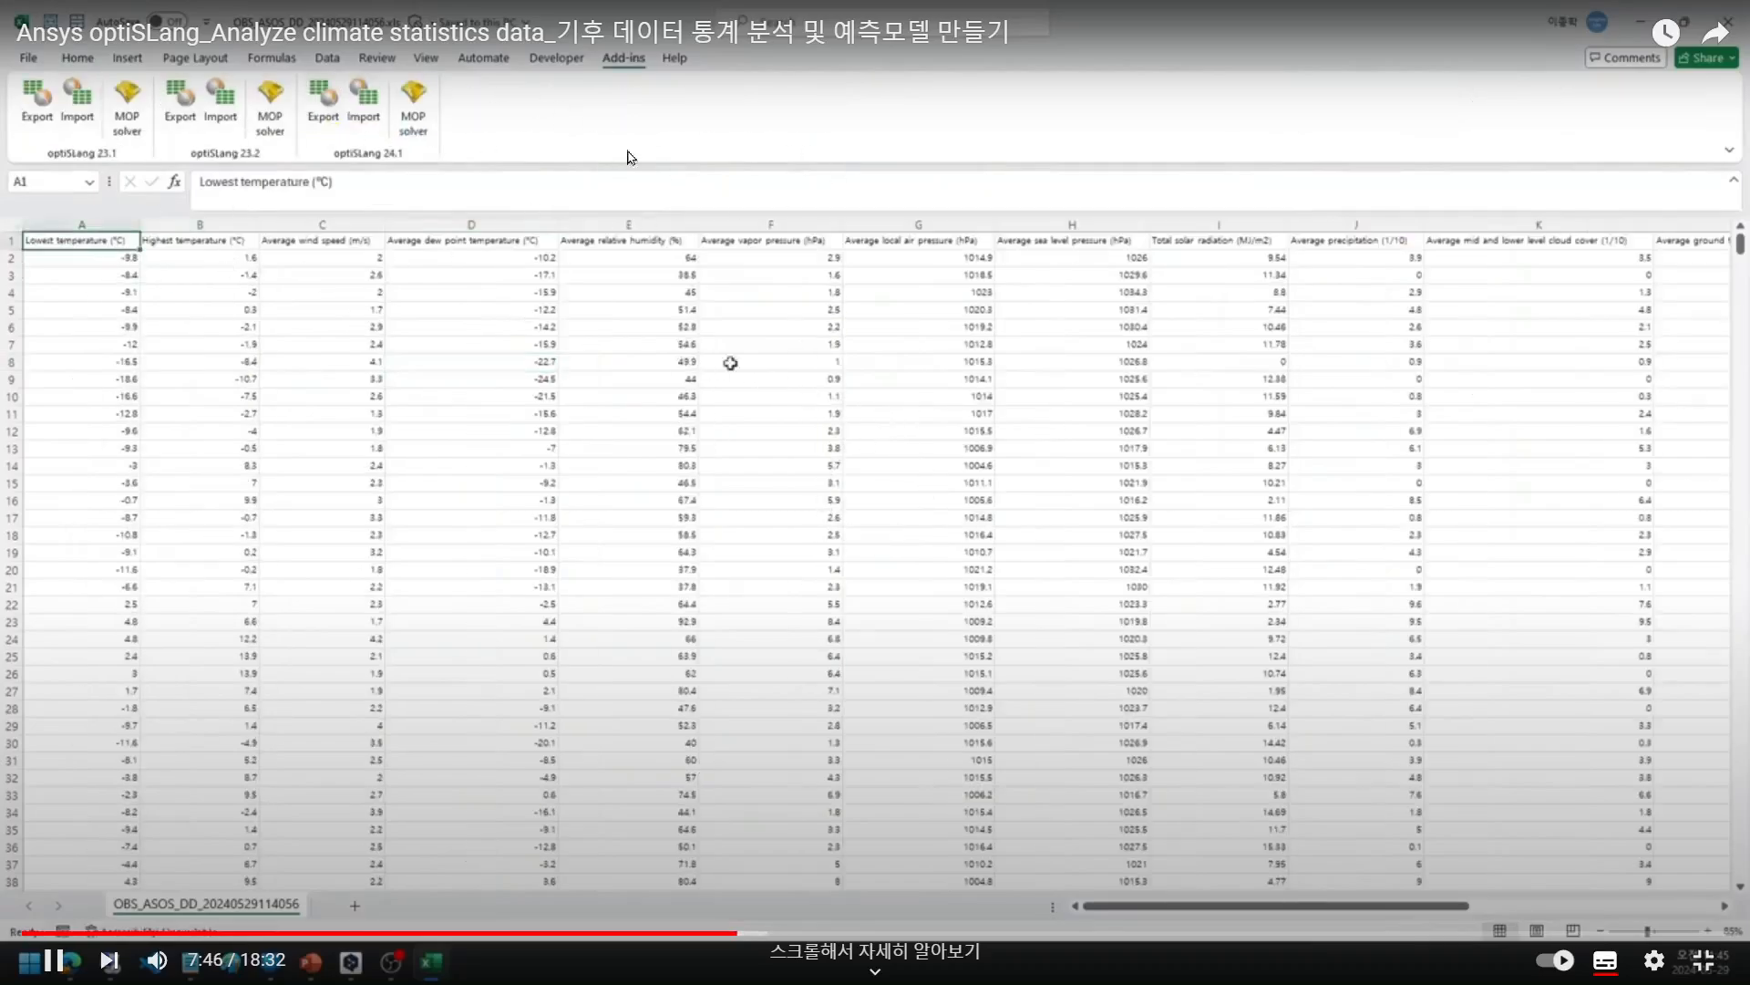
# Skip through the optiSLang Export demonstration, from choosing the input cell range to opening the data in postprocessing.
pyautogui.press('Right')
pyautogui.press('Right')
pyautogui.press('Right')
pyautogui.press('Right')
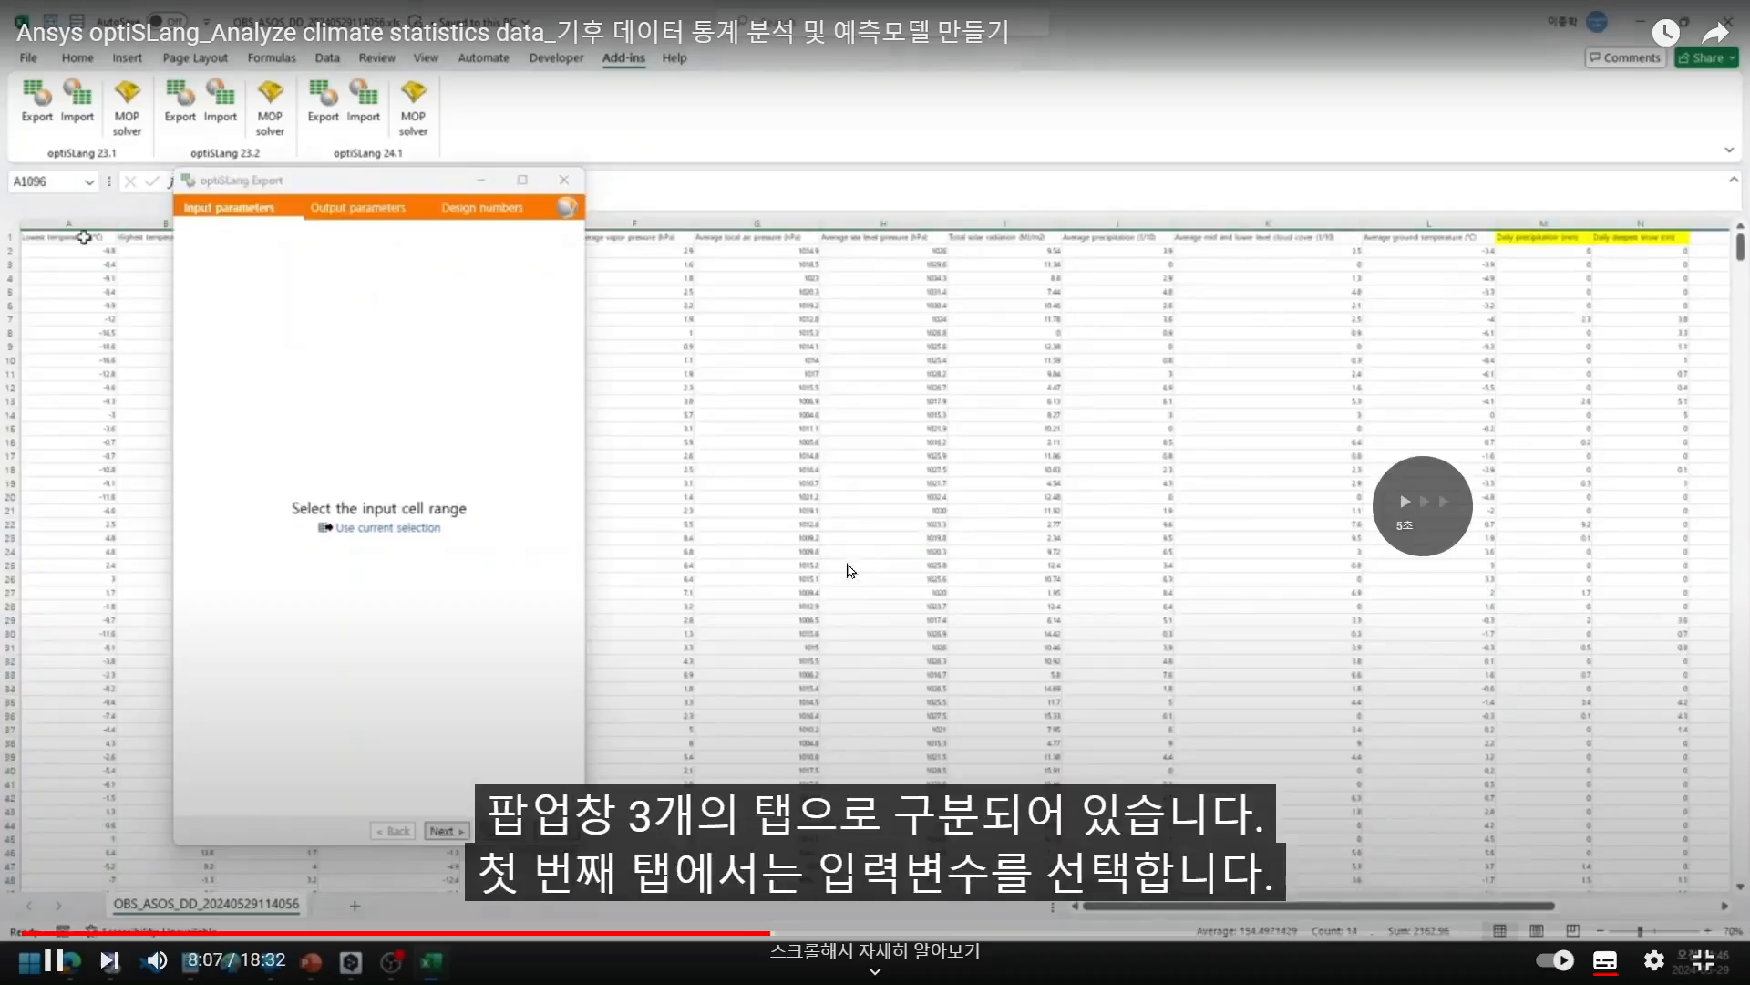
pyautogui.press('Right')
pyautogui.press('Right')
pyautogui.press('Right')
pyautogui.press('Right')
pyautogui.press('Right')
pyautogui.press('Right')
pyautogui.press('Right')
pyautogui.press('Right')
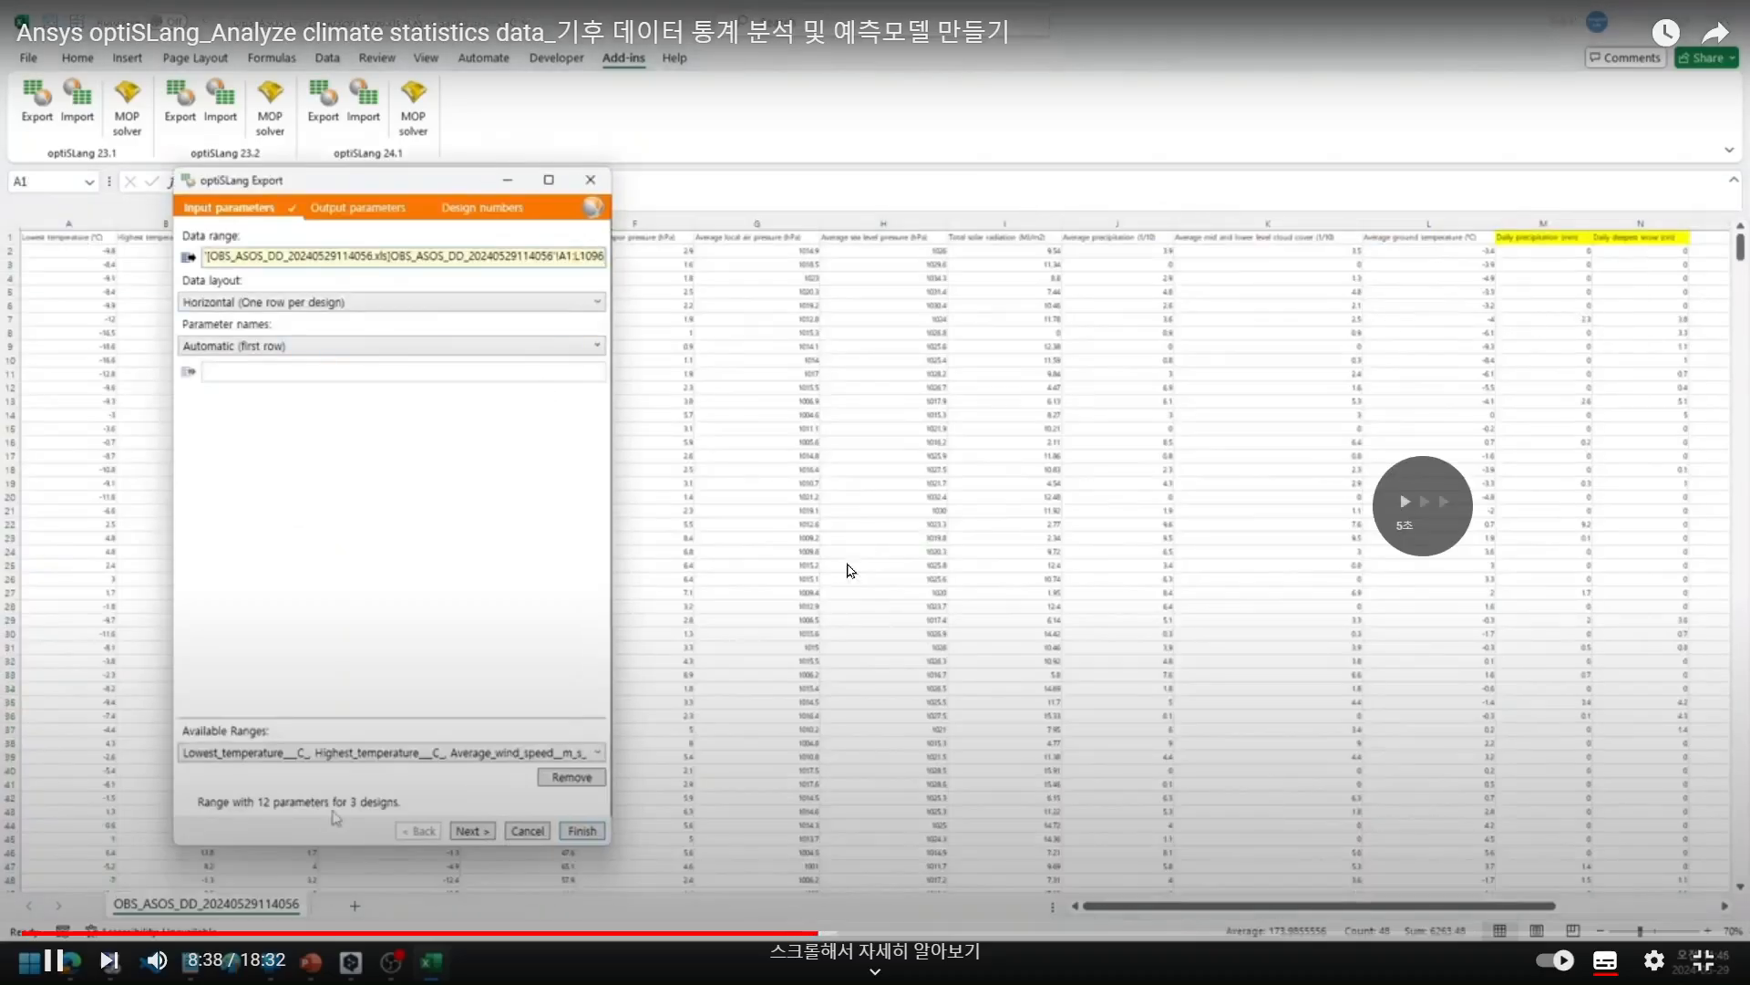
pyautogui.press('Right')
pyautogui.press('Right')
pyautogui.press('Right')
pyautogui.press('Right')
pyautogui.press('Right')
pyautogui.press('Right')
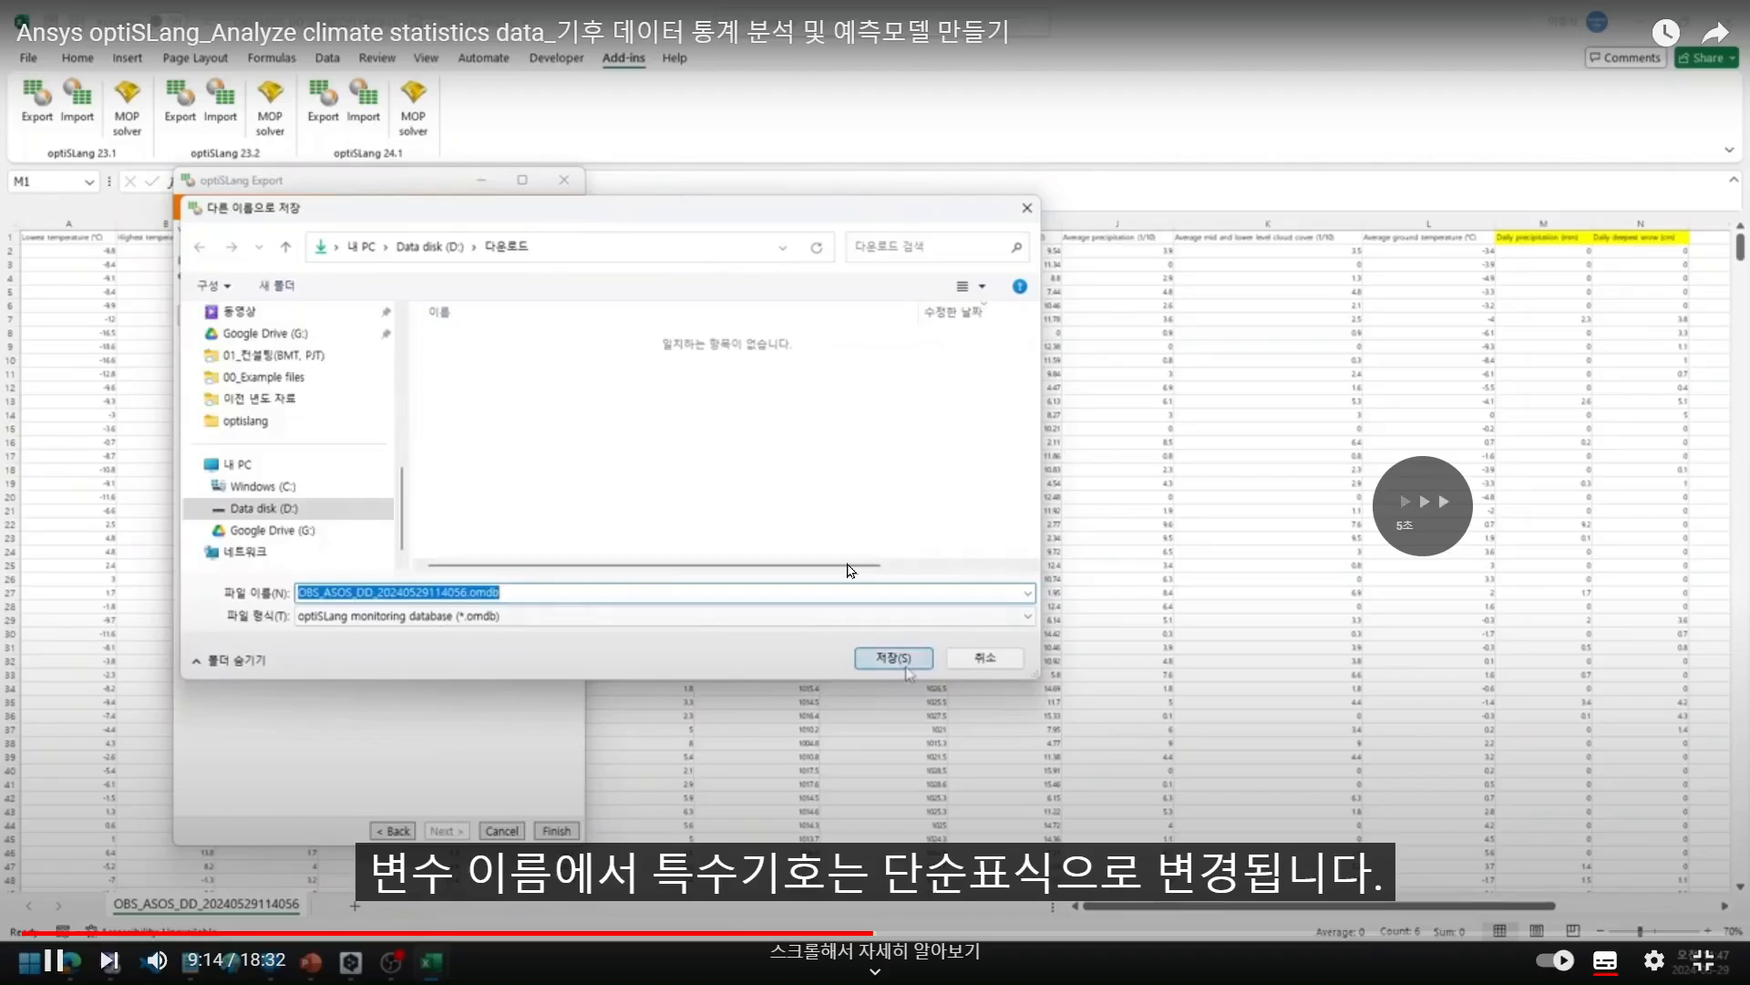
pyautogui.press('Right')
pyautogui.press('Right')
pyautogui.press('Right')
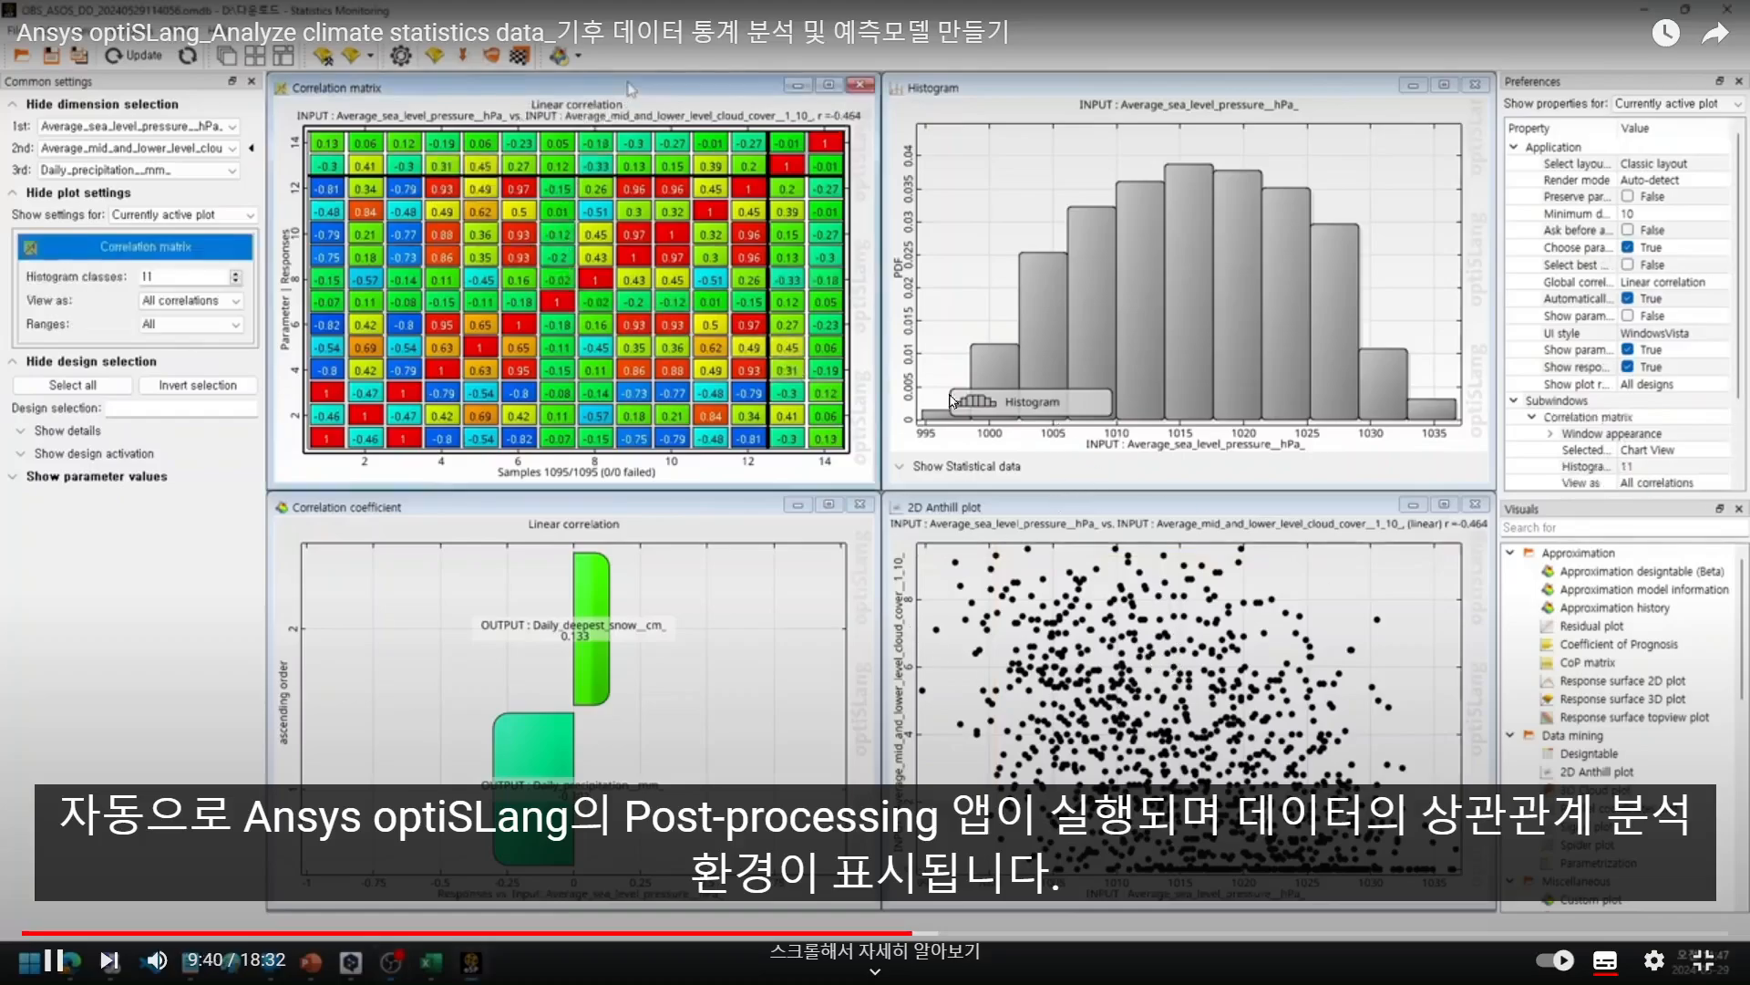
# Skim the video's correlation analysis, viewing the correlation matrix, histogram and 2D anthill plot of the climate parameters.
pyautogui.press('Right')
pyautogui.press('Right')
pyautogui.press('Right')
pyautogui.press('Right')
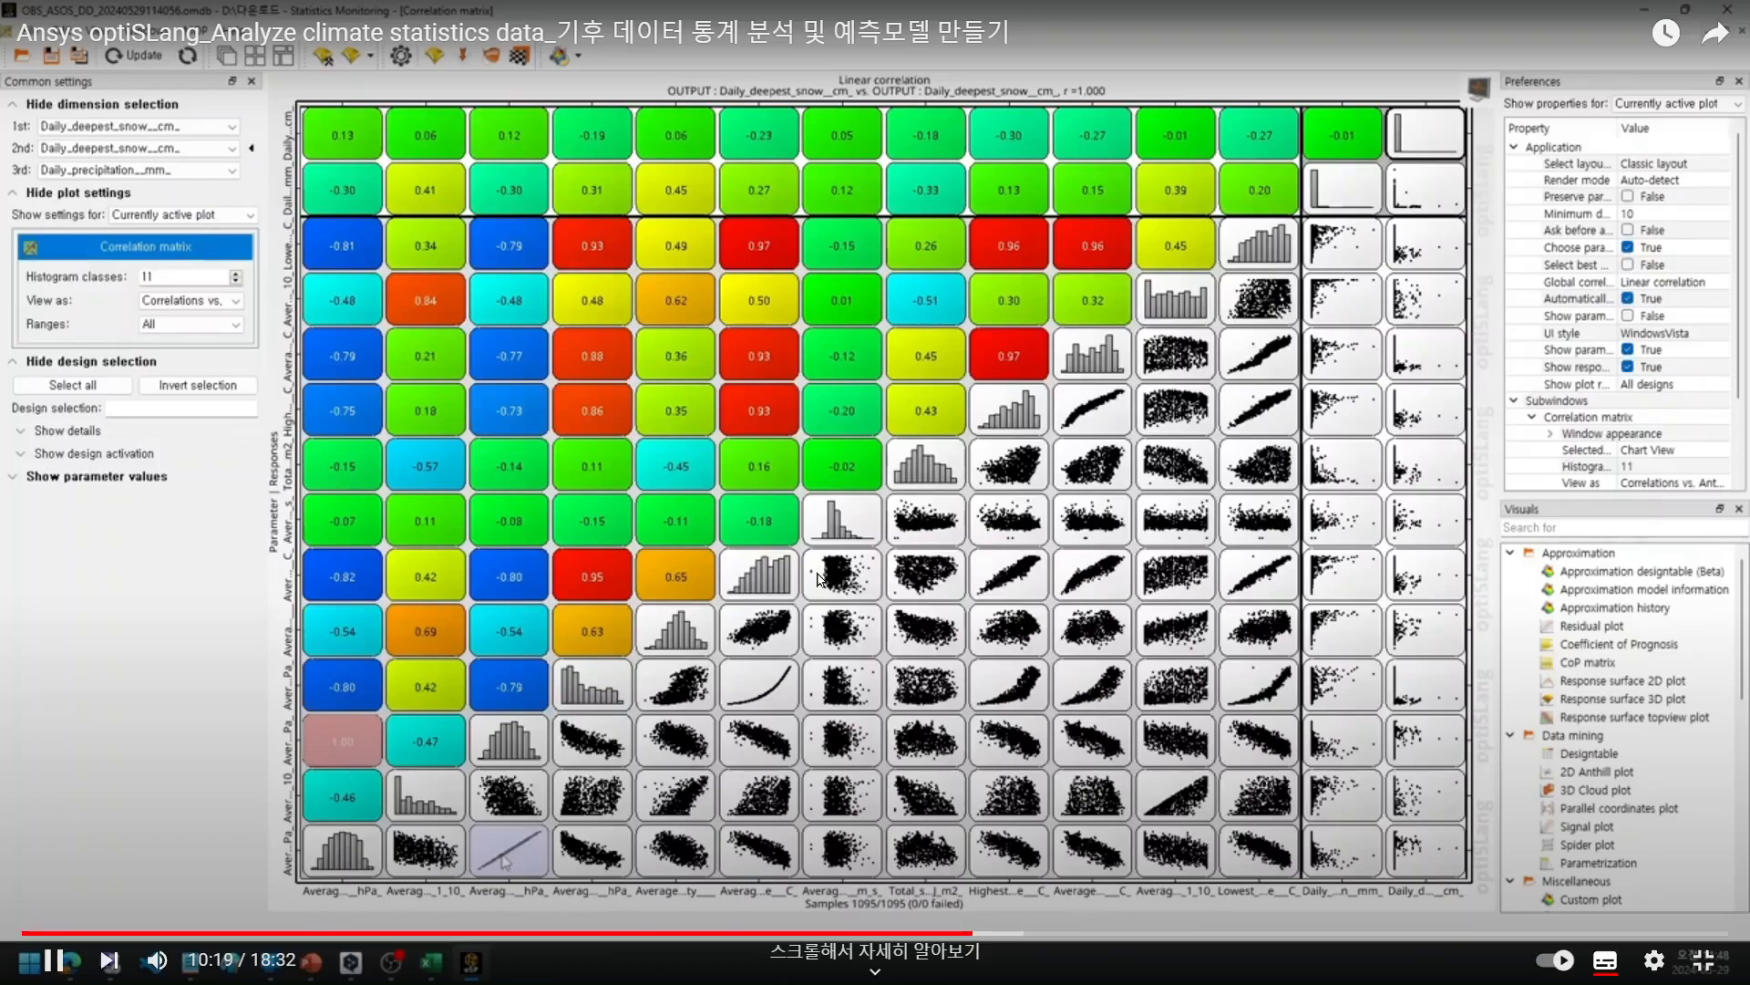
pyautogui.press('Right')
pyautogui.press('Right')
pyautogui.press('Right')
pyautogui.press('Right')
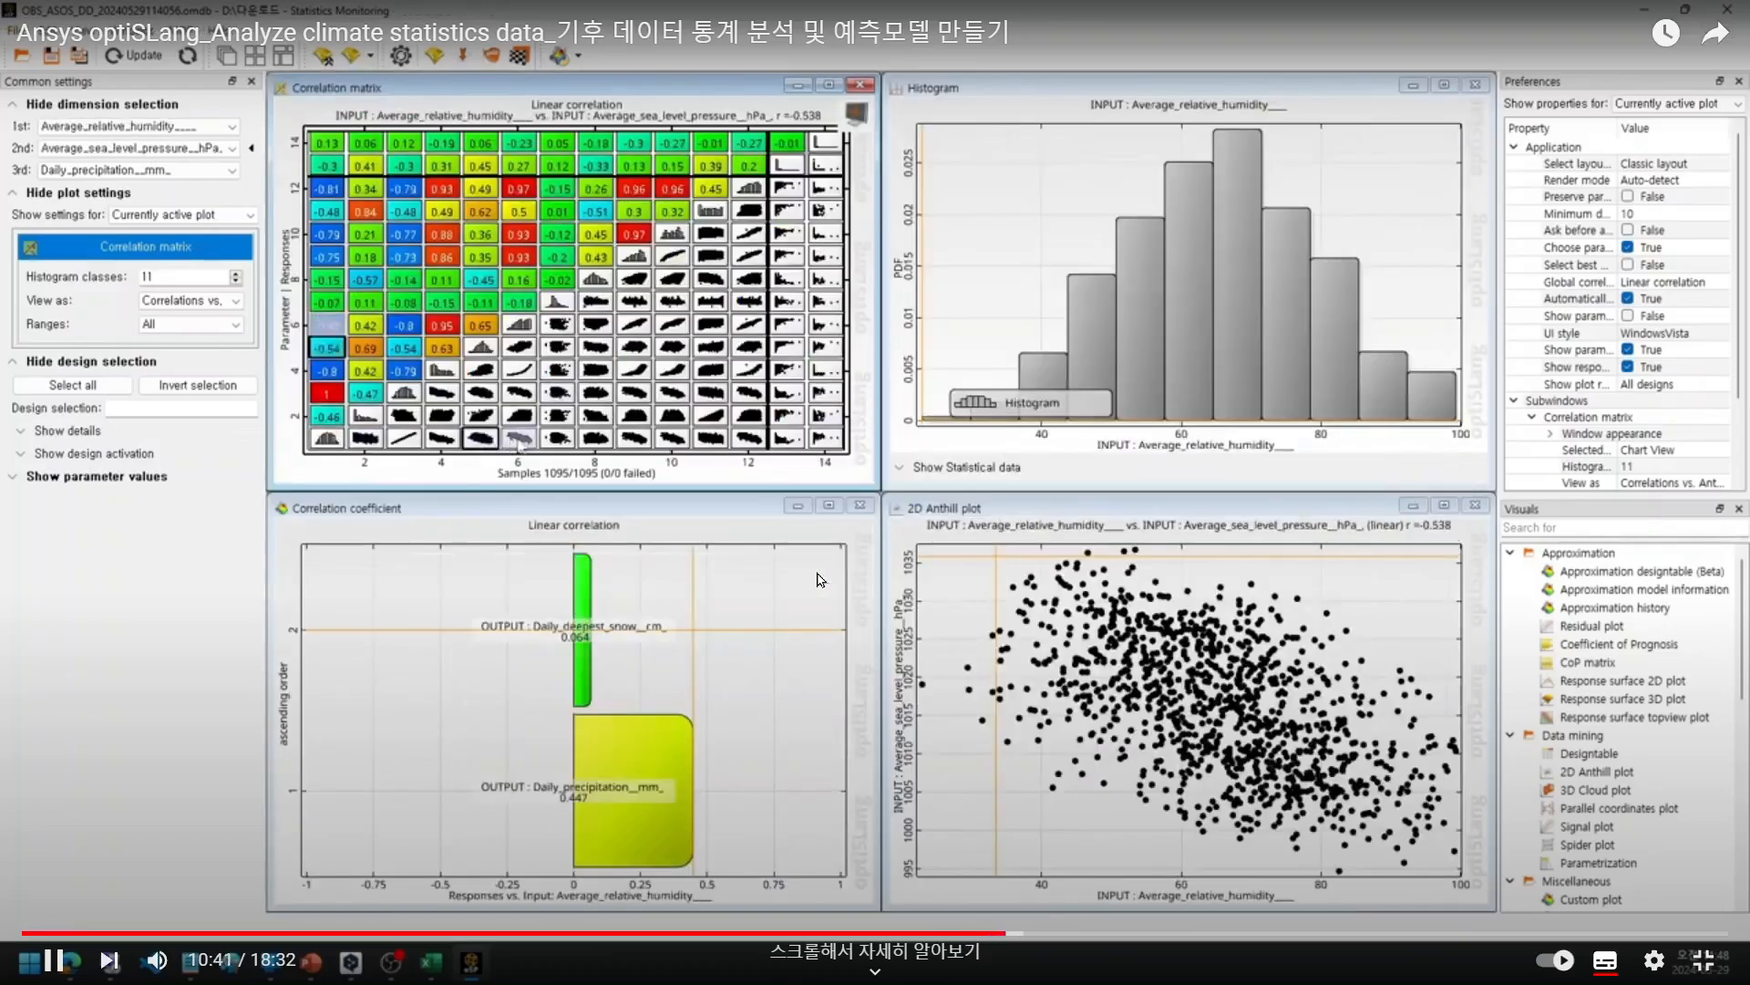
pyautogui.press('Right')
pyautogui.press('Right')
pyautogui.press('Right')
pyautogui.press('Right')
pyautogui.press('Right')
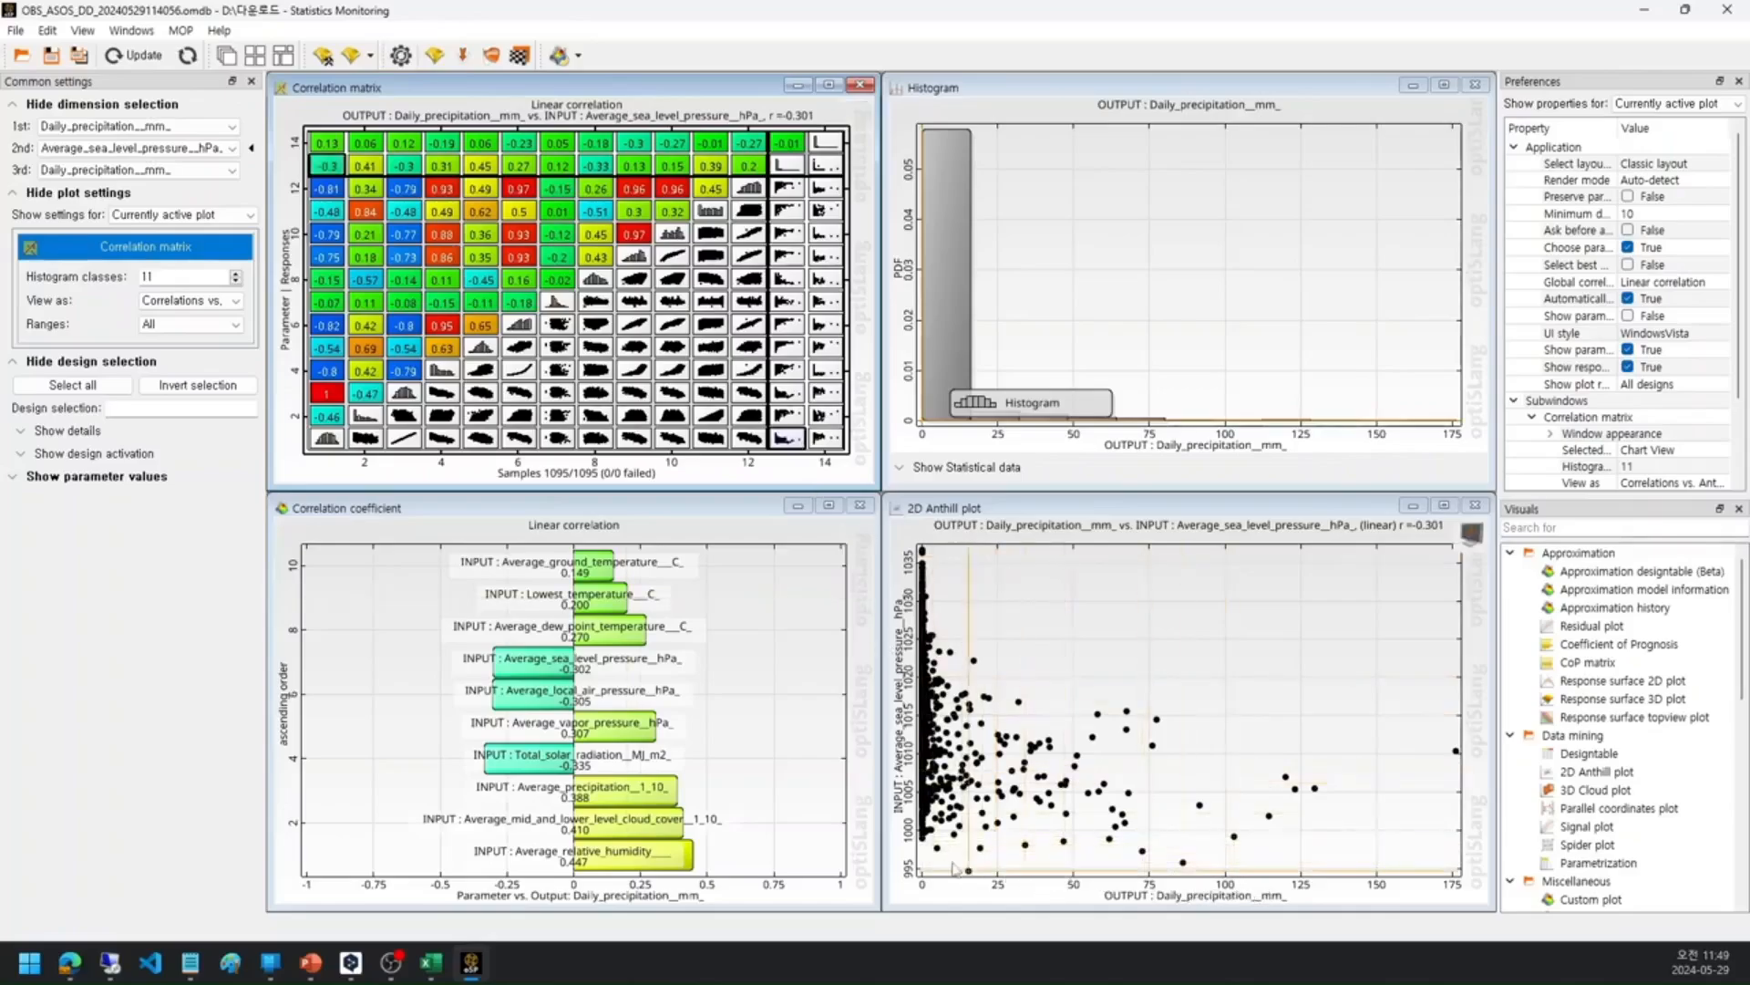
pyautogui.press('Right')
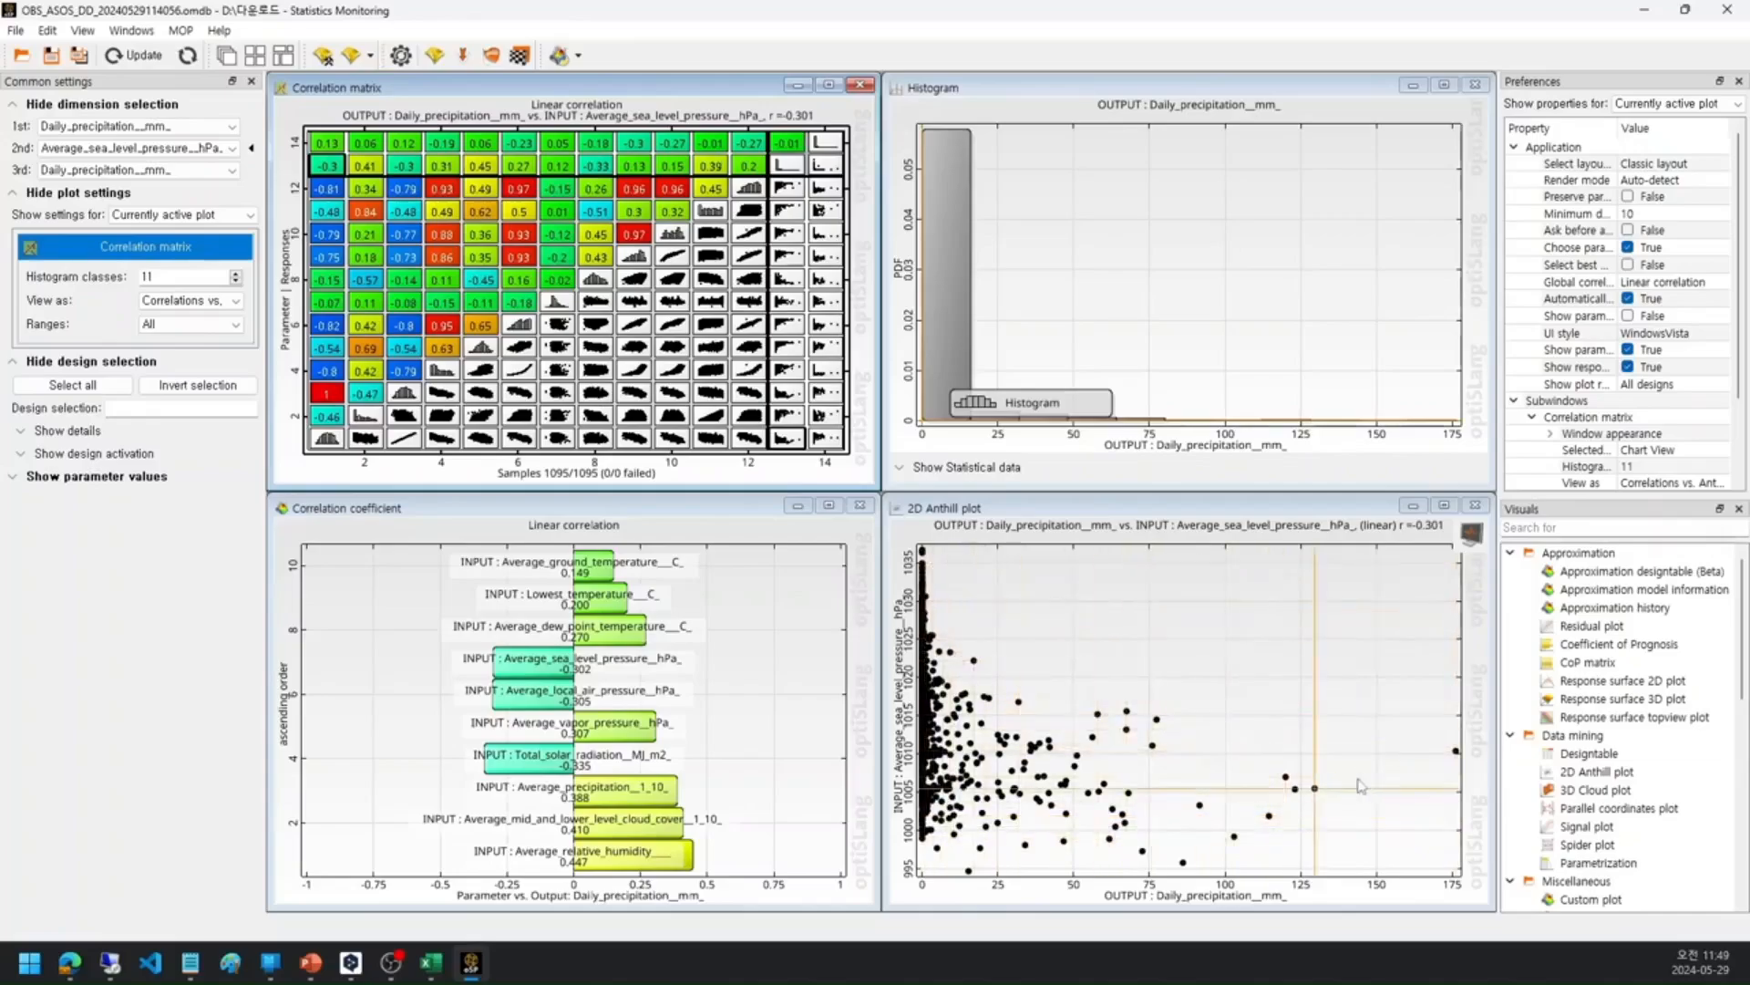
pyautogui.press('Right')
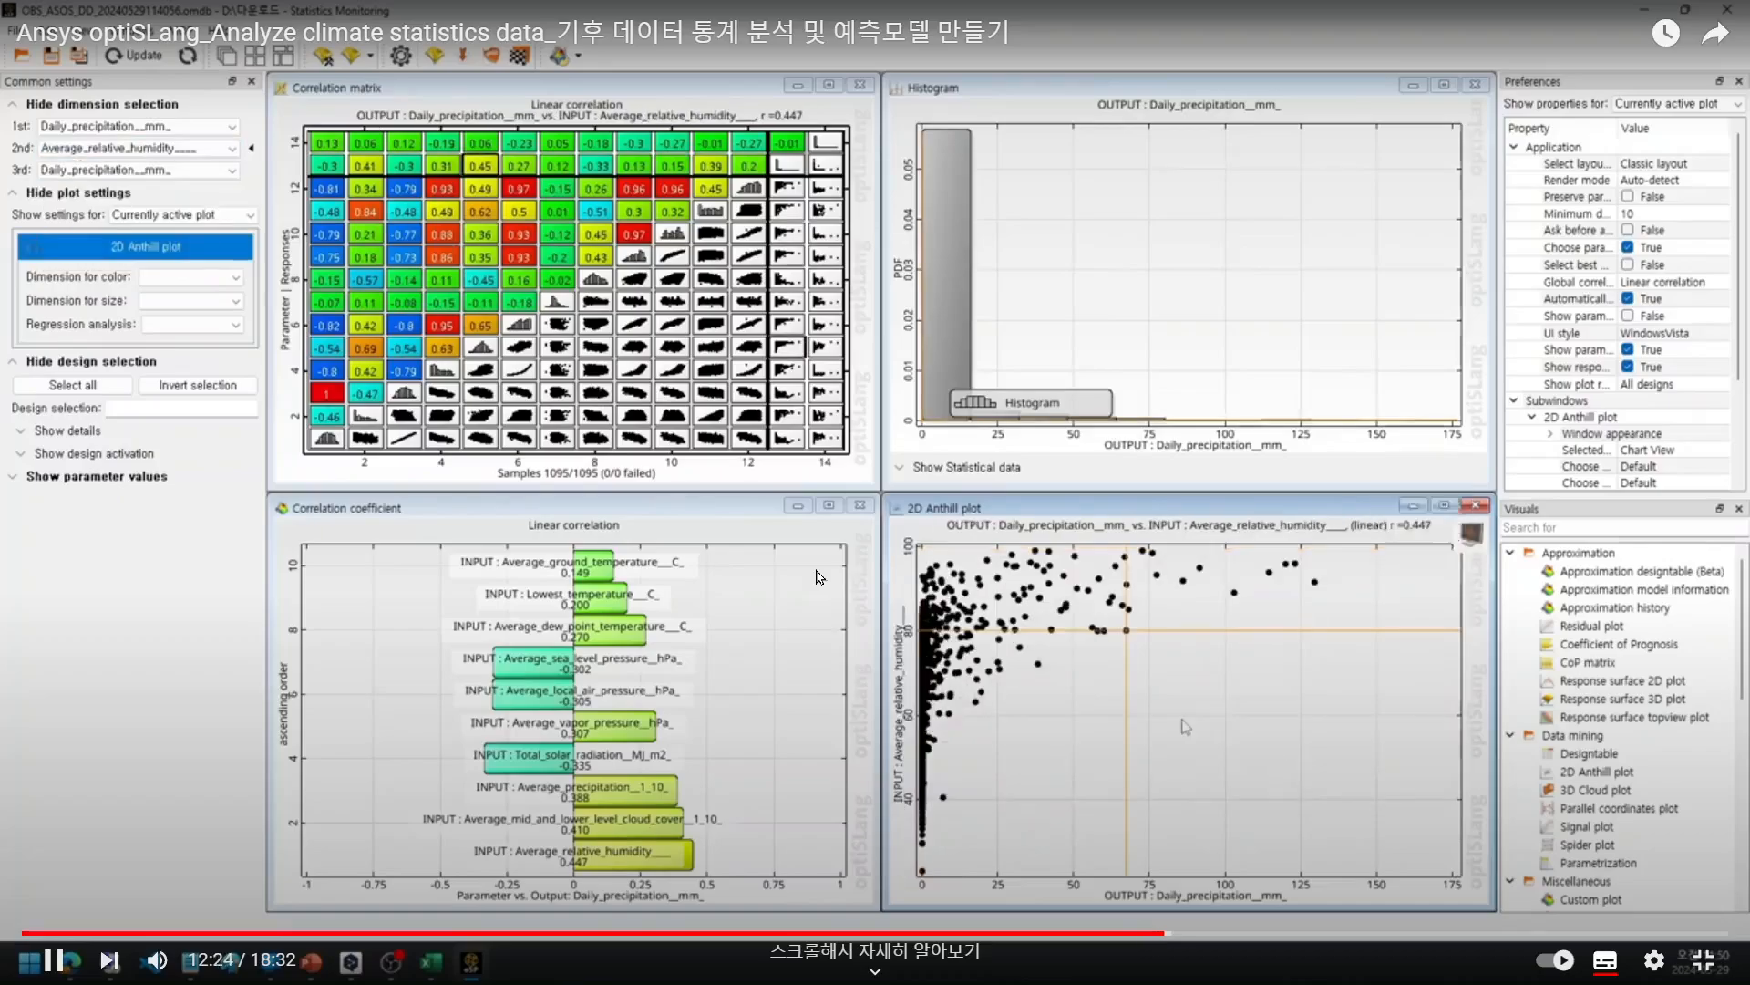
# Skip through the video's MOP generation to the approximation results for daily precipitation.
pyautogui.press('Right')
pyautogui.press('Right')
pyautogui.press('Right')
pyautogui.press('Right')
pyautogui.press('Right')
pyautogui.press('Right')
pyautogui.press('Right')
pyautogui.press('Right')
pyautogui.press('Right')
pyautogui.press('Right')
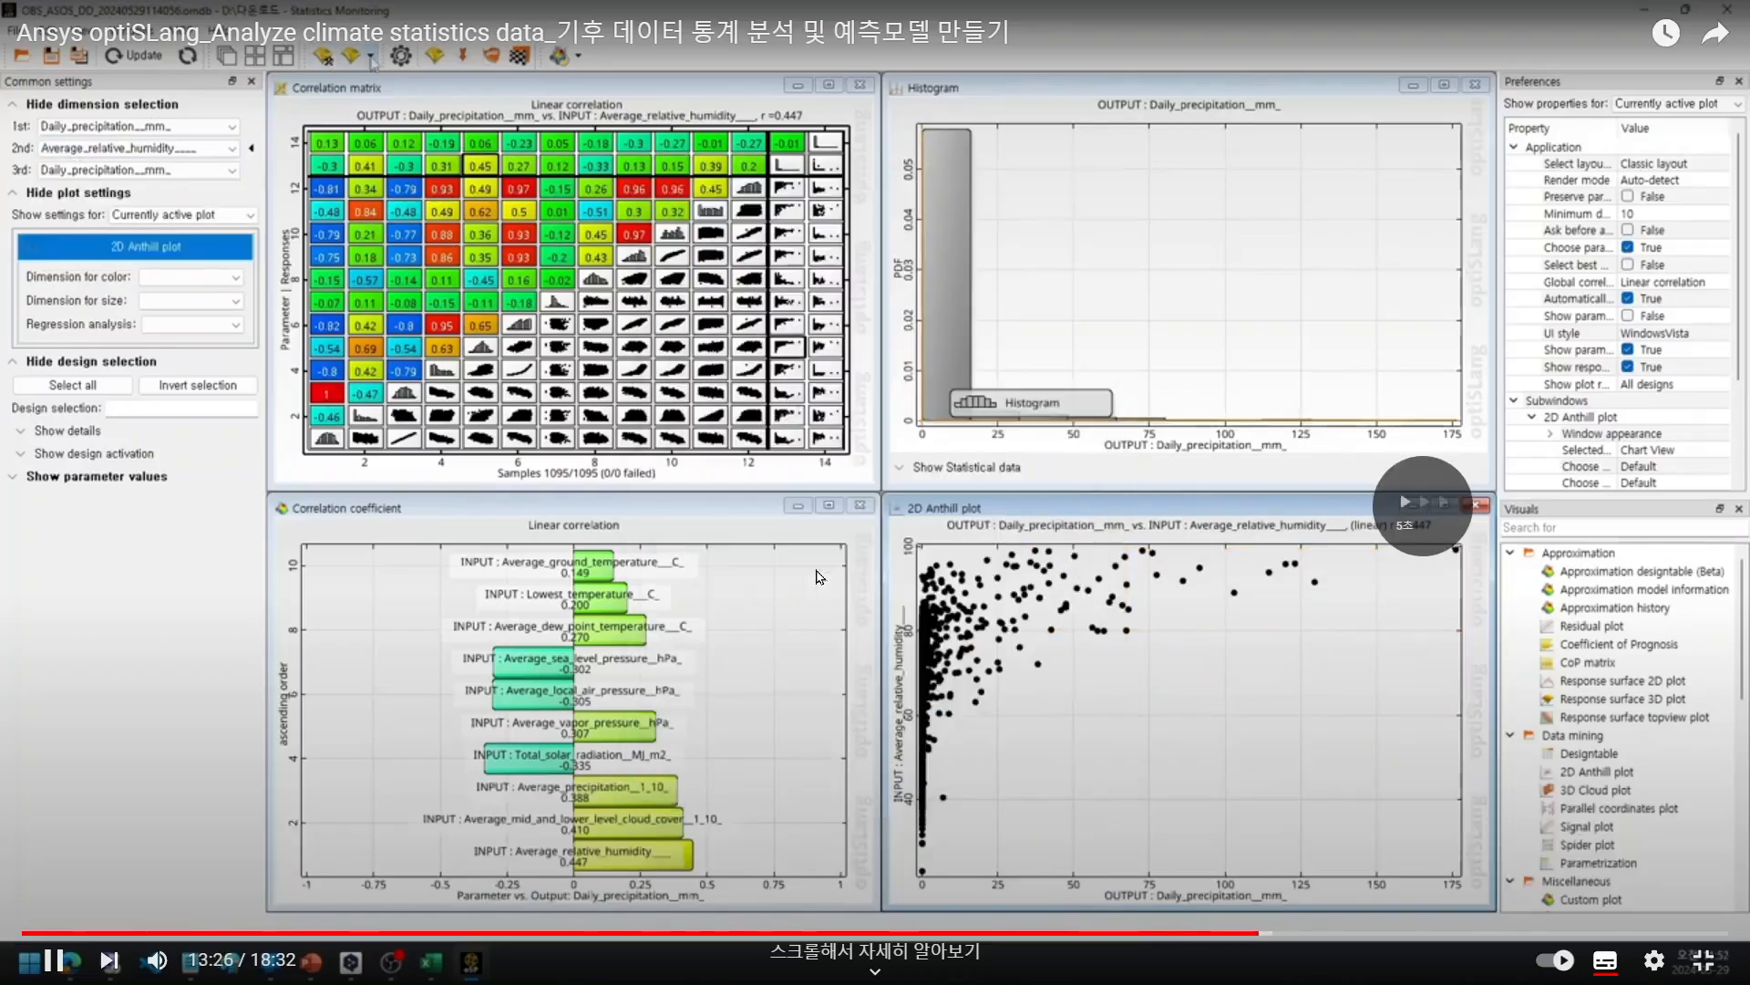
pyautogui.press('Right')
pyautogui.press('Right')
pyautogui.press('Right')
pyautogui.press('Right')
pyautogui.press('Right')
pyautogui.press('Right')
pyautogui.press('Right')
pyautogui.press('Right')
pyautogui.press('Right')
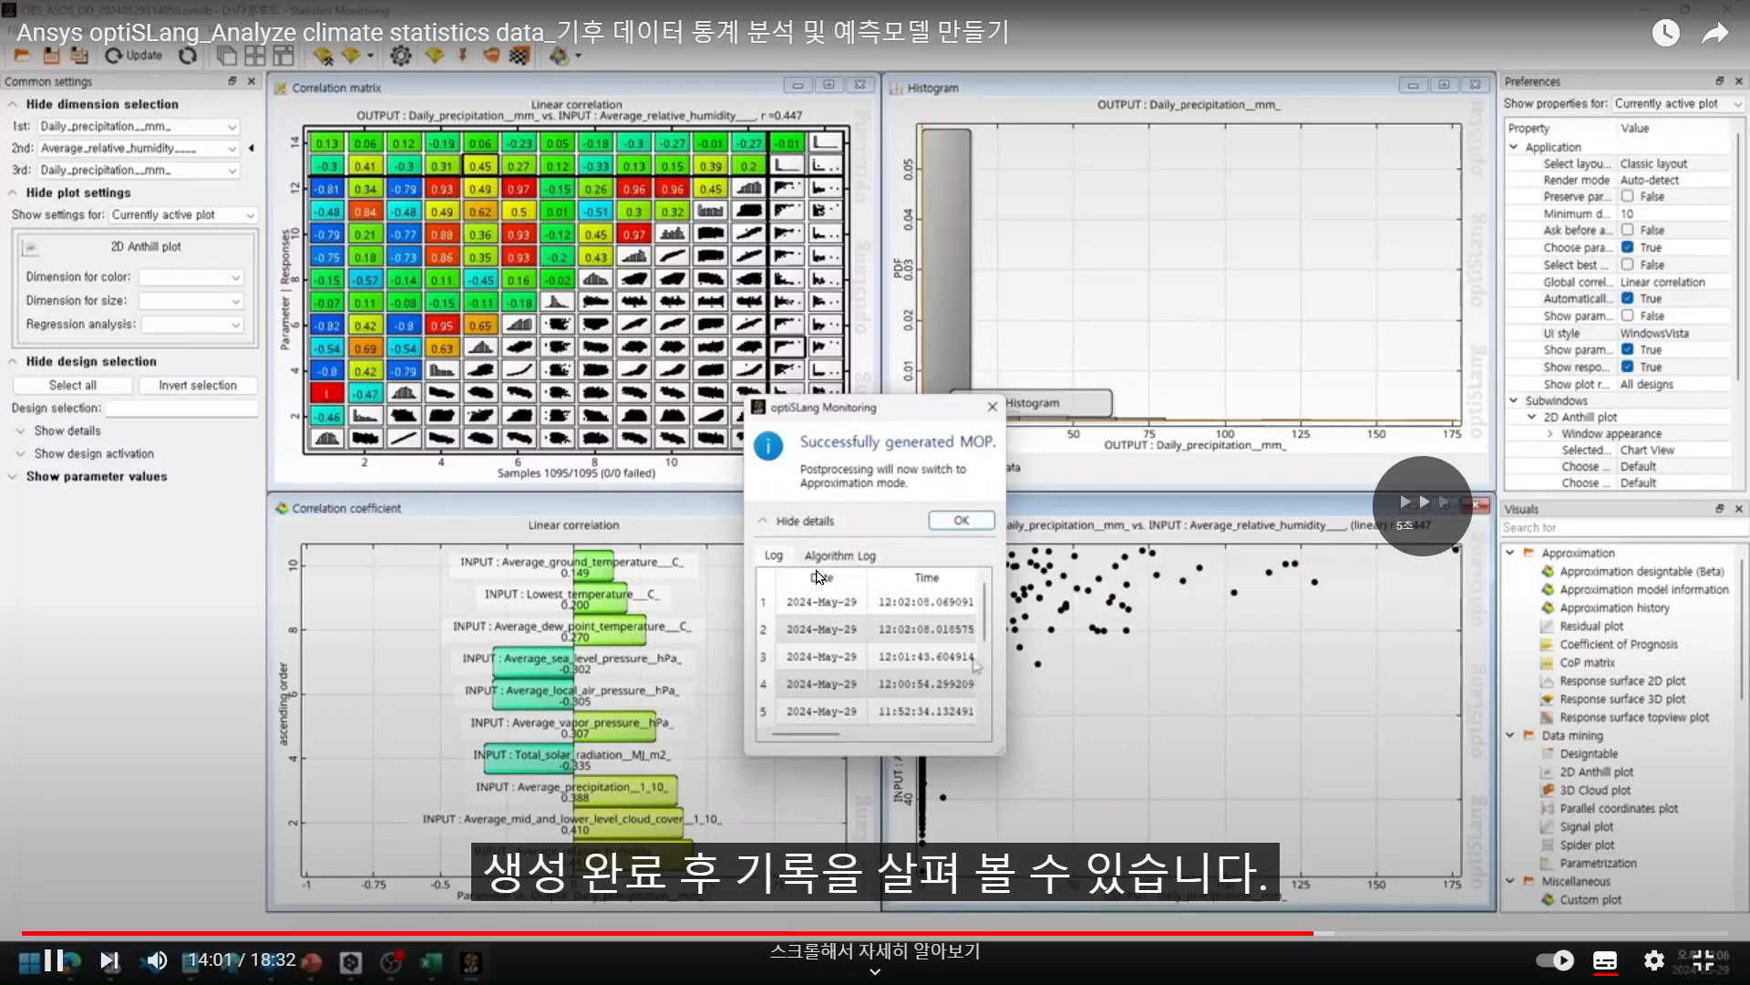
pyautogui.press('Right')
pyautogui.press('Right')
pyautogui.press('Right')
pyautogui.press('Right')
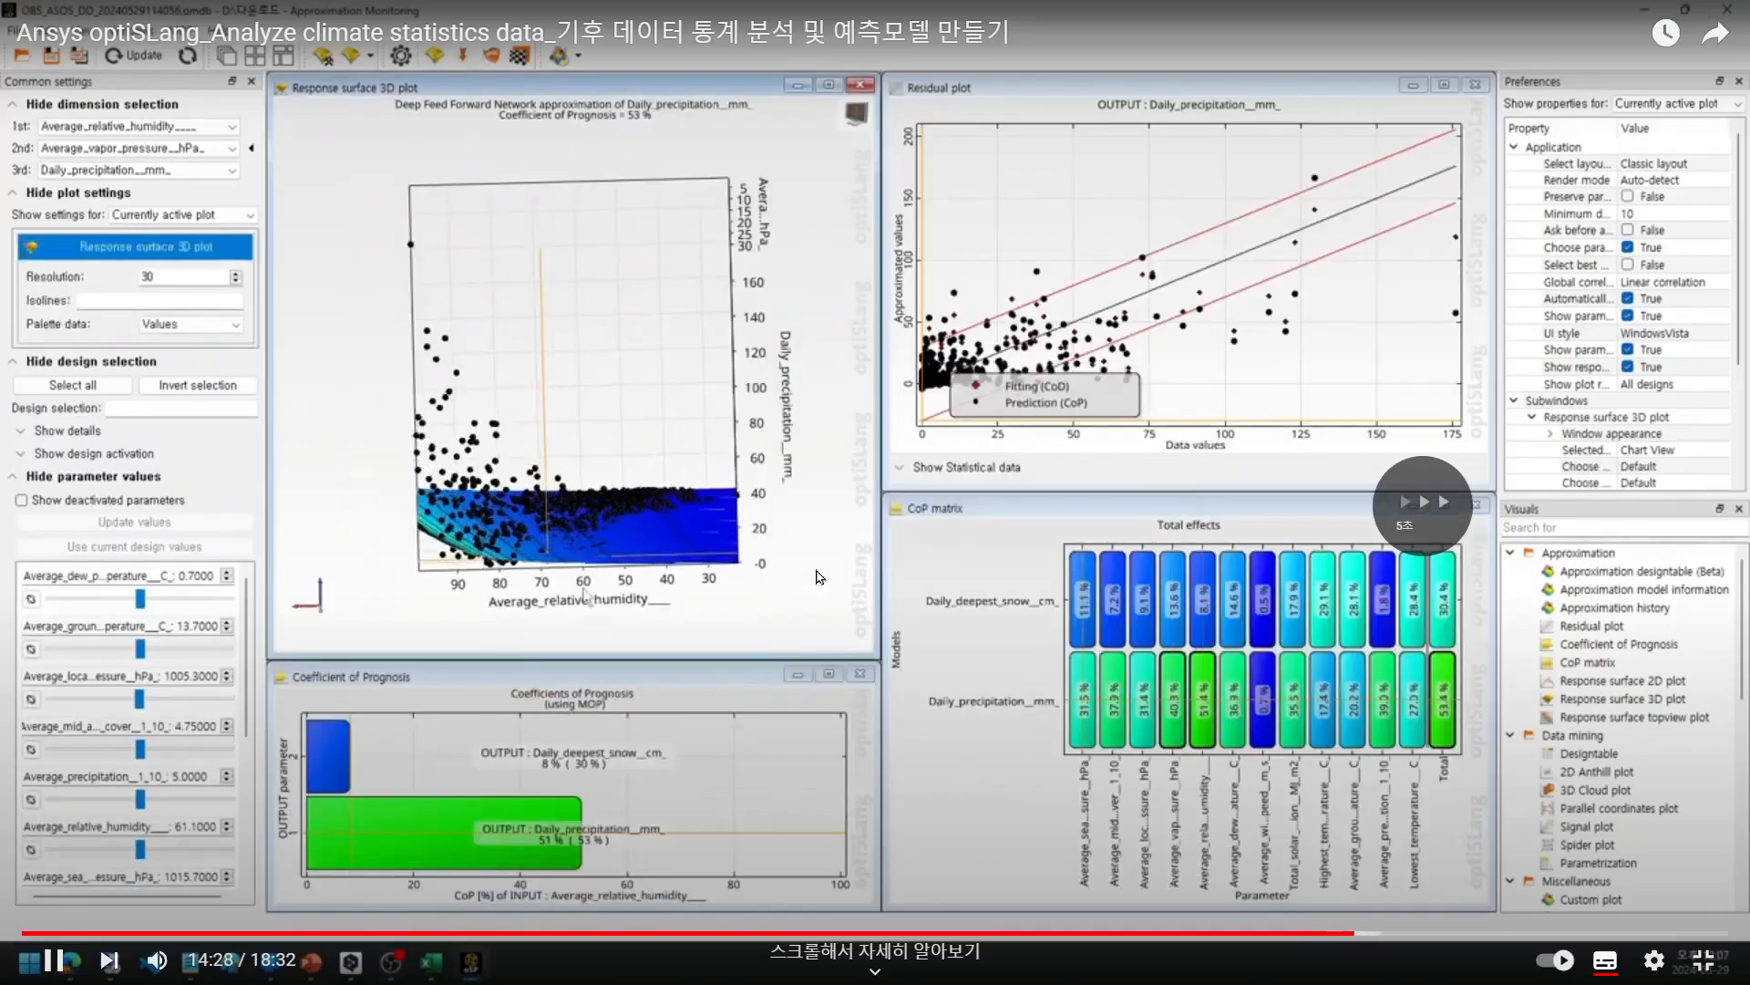
# Skim the video's 3D response surfaces of daily precipitation over different input parameters picked in the CoP matrix.
pyautogui.press('Right')
pyautogui.press('Right')
pyautogui.press('Right')
pyautogui.press('Right')
pyautogui.press('Right')
pyautogui.press('Right')
pyautogui.press('Right')
pyautogui.press('Right')
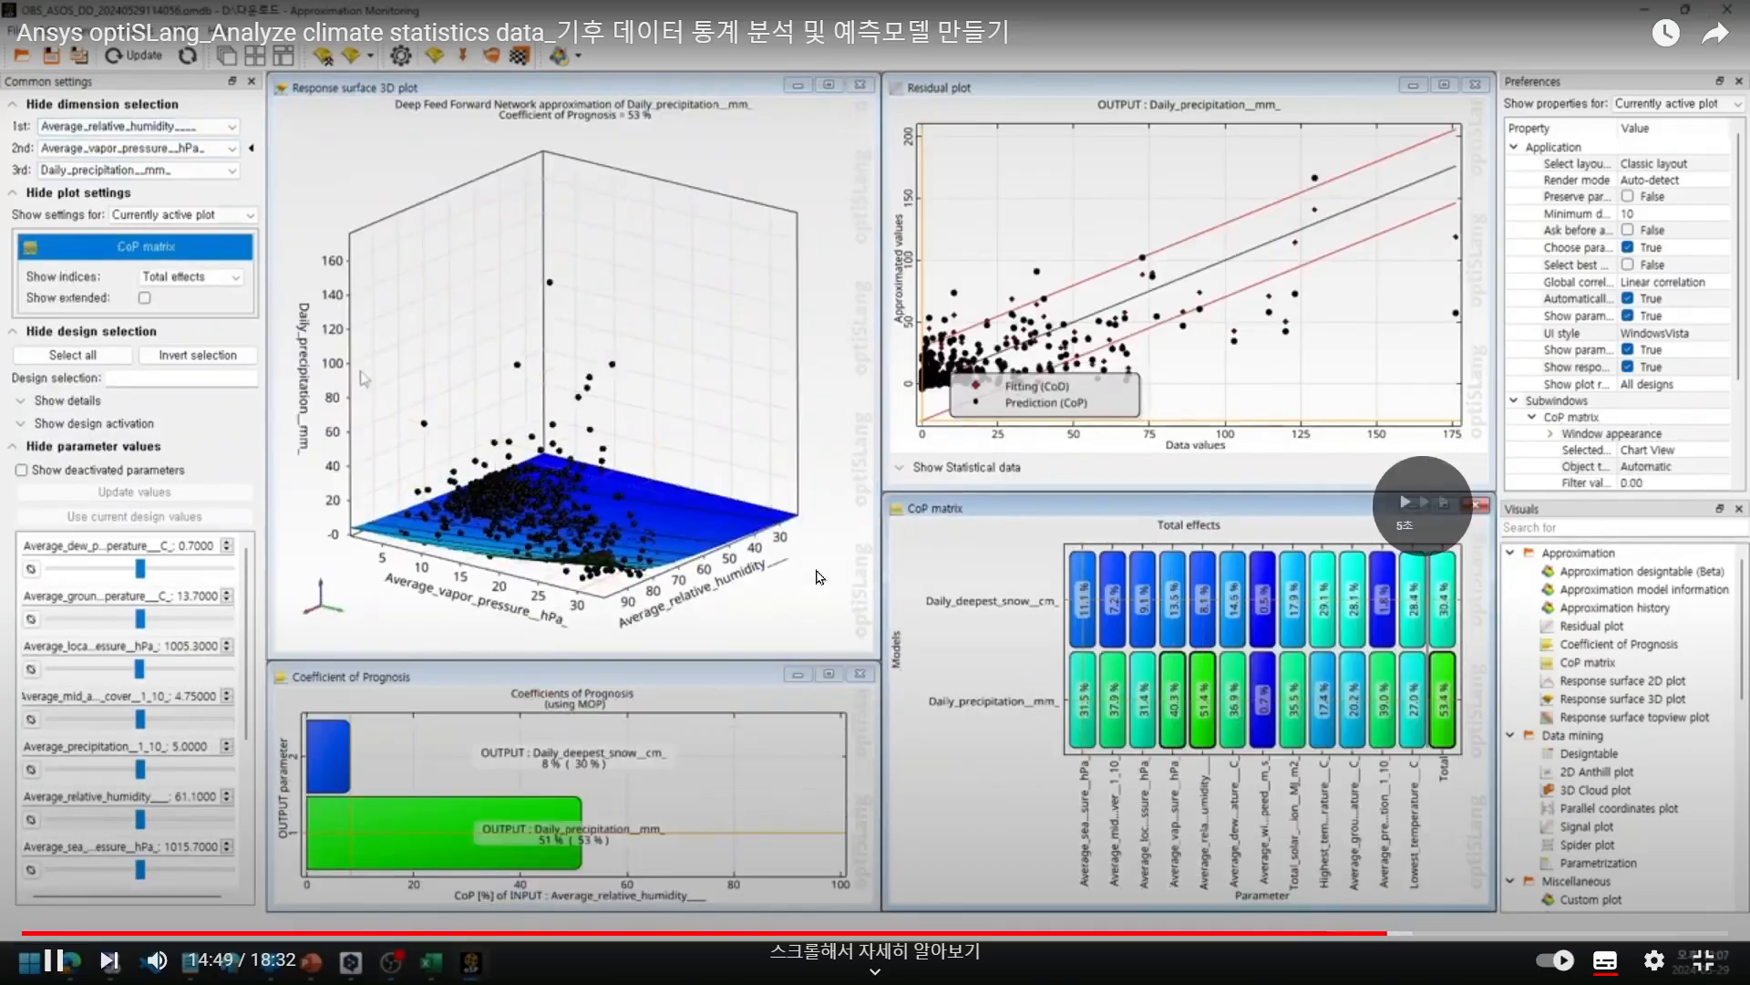
pyautogui.press('Right')
pyautogui.press('Right')
pyautogui.press('Right')
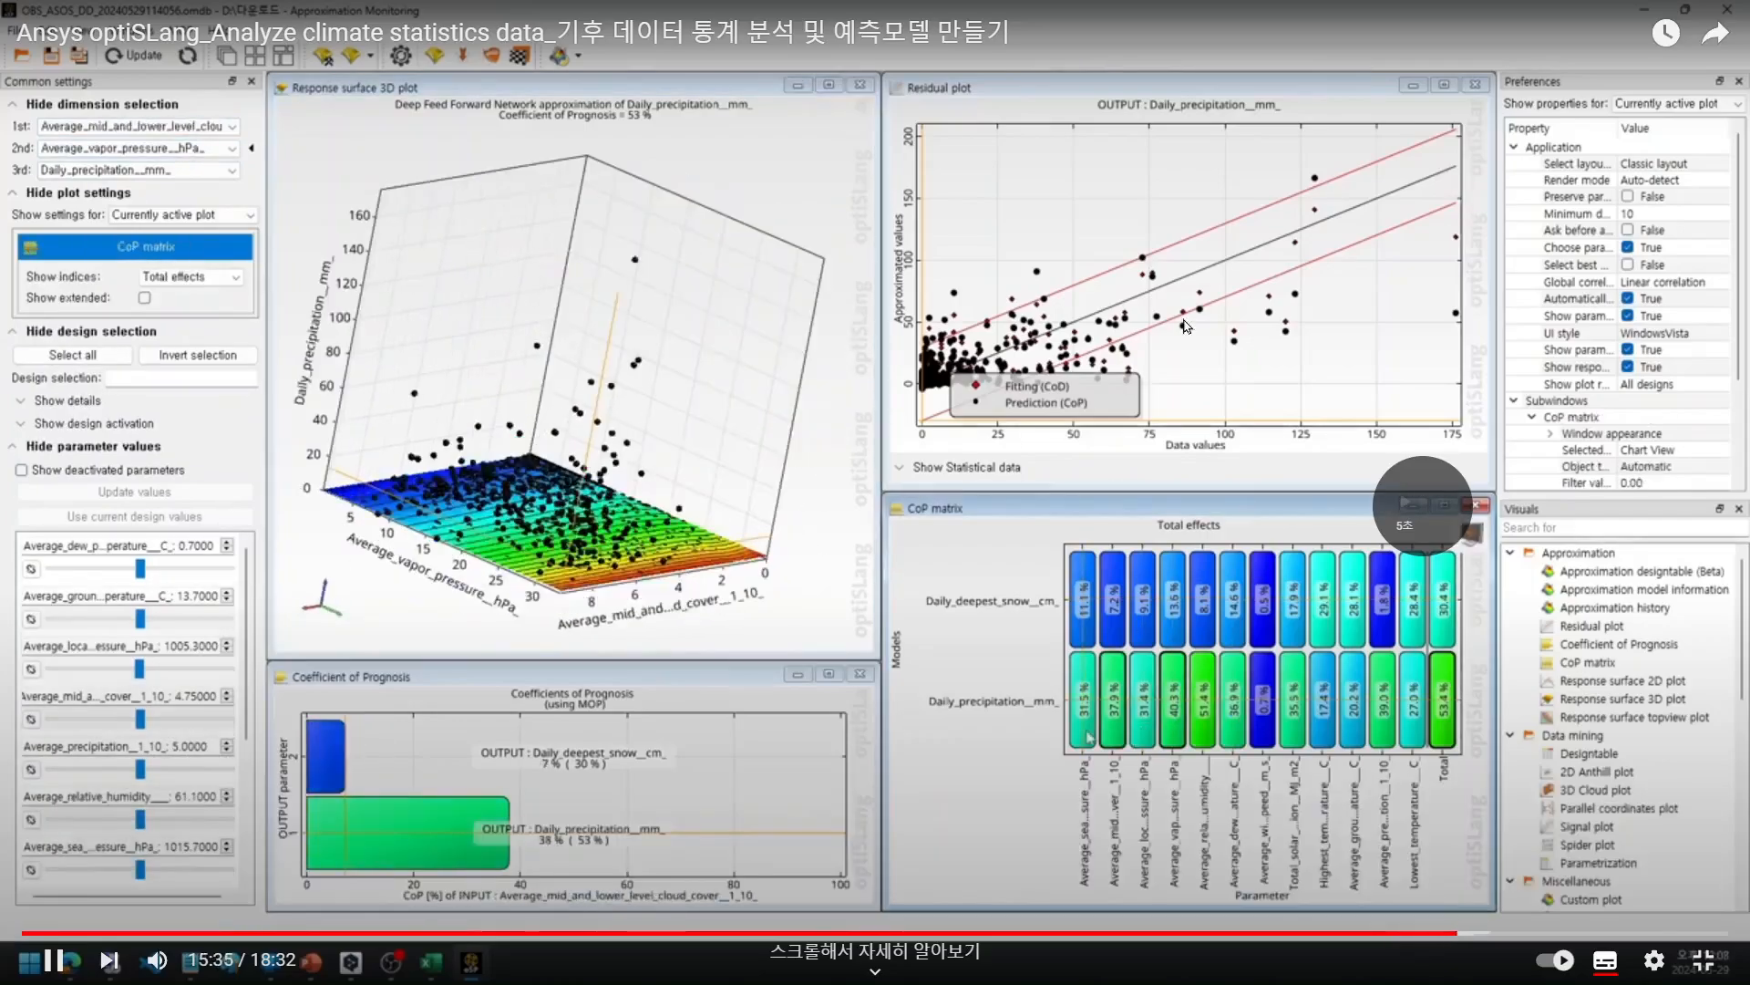
# Exit the full-screen video, close its YouTube tab and minimize the browser to return to the AMOP postprocessing.
pyautogui.press('Escape')
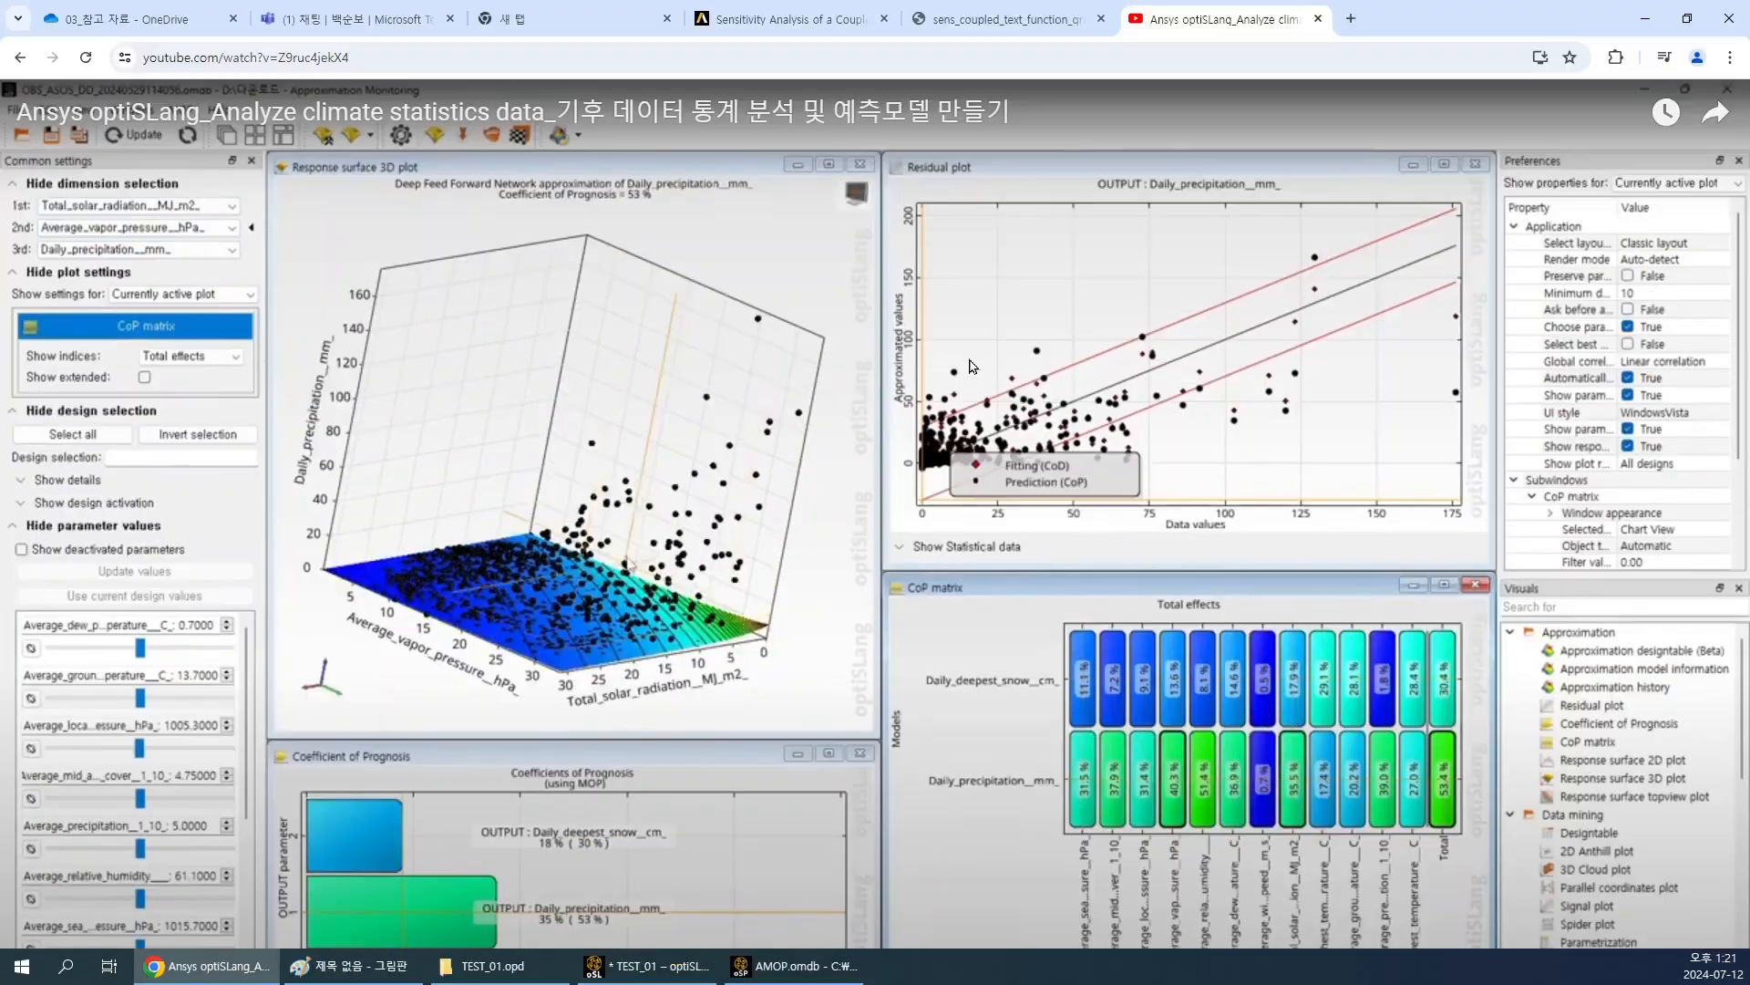
pyautogui.click(1318, 18)
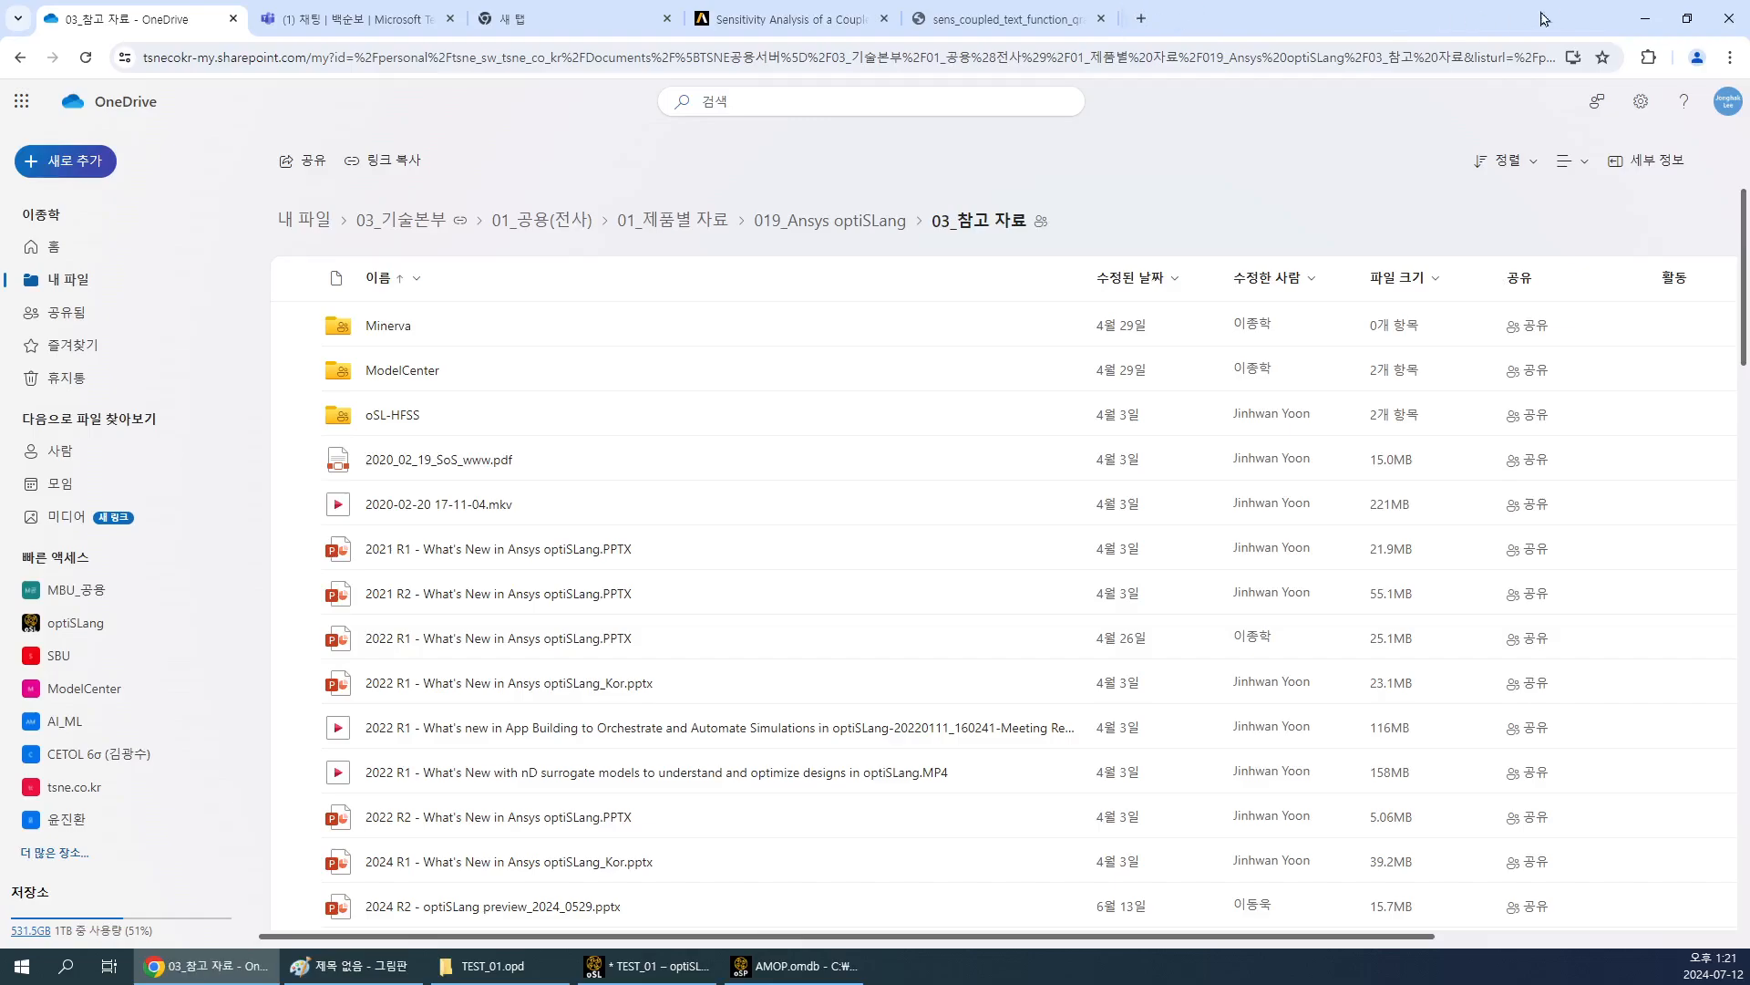
pyautogui.click(1644, 19)
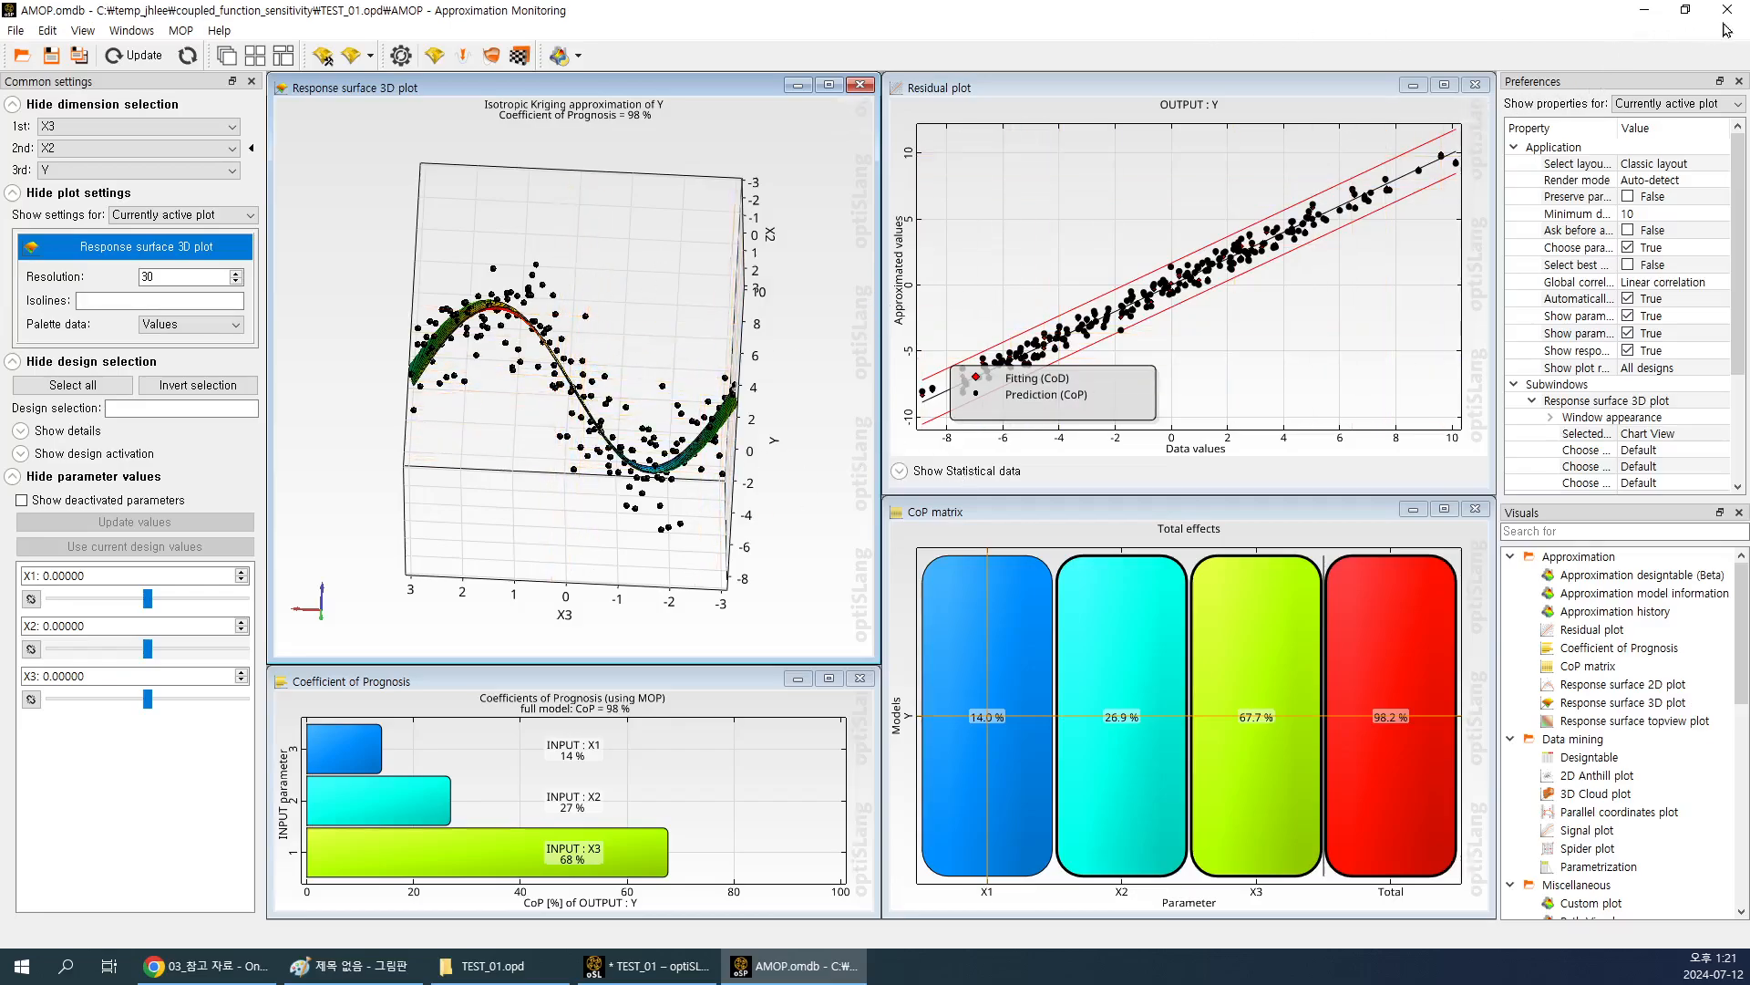
# Save the AMOP monitoring database without the reduced data set or visual states, and quit the postprocessing.
pyautogui.click(51, 56)
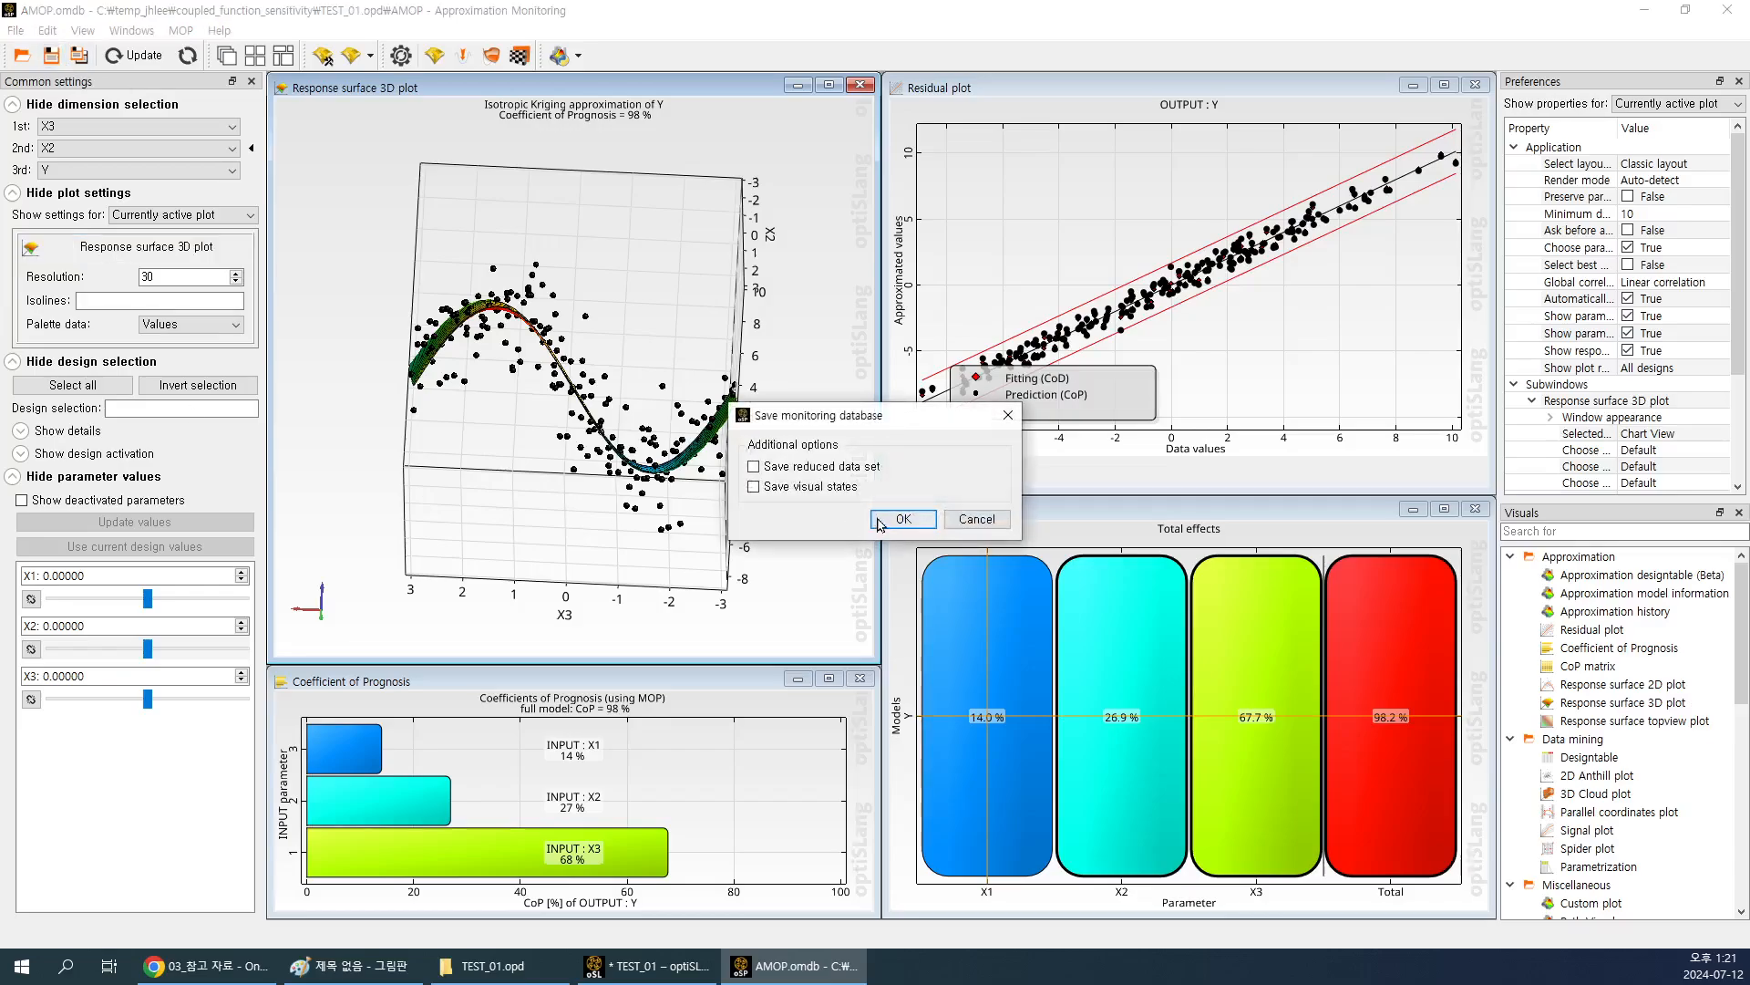
pyautogui.click(903, 519)
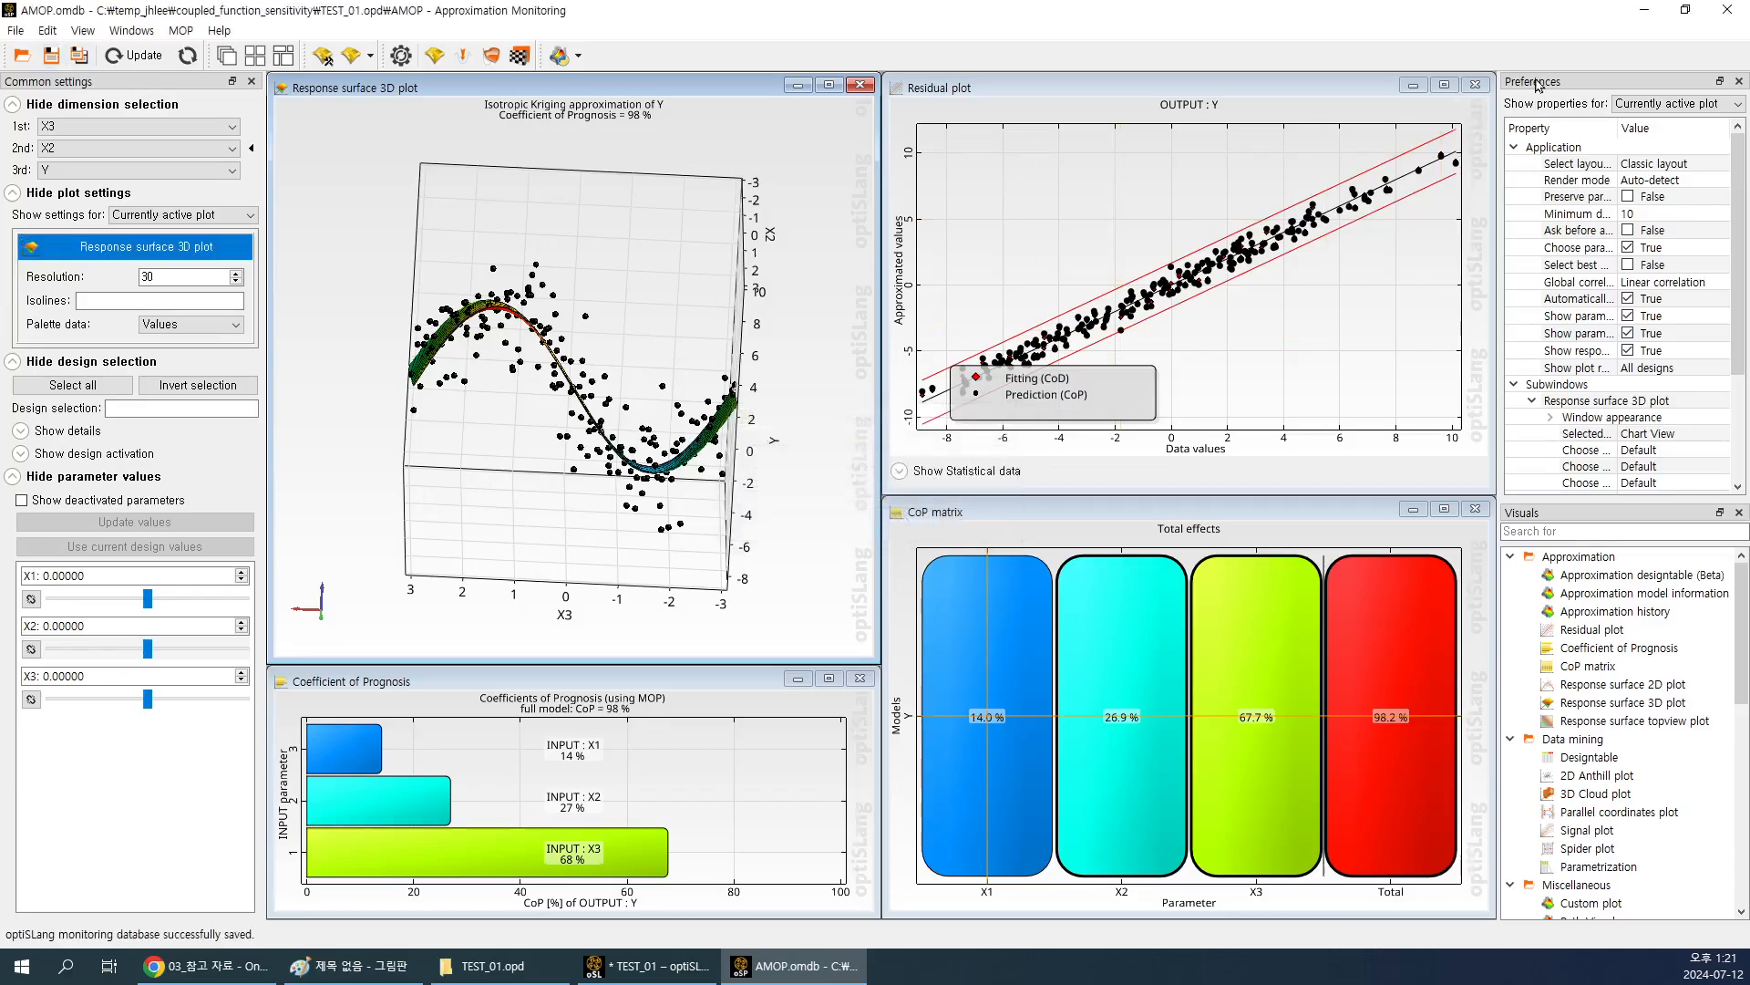
pyautogui.click(1727, 10)
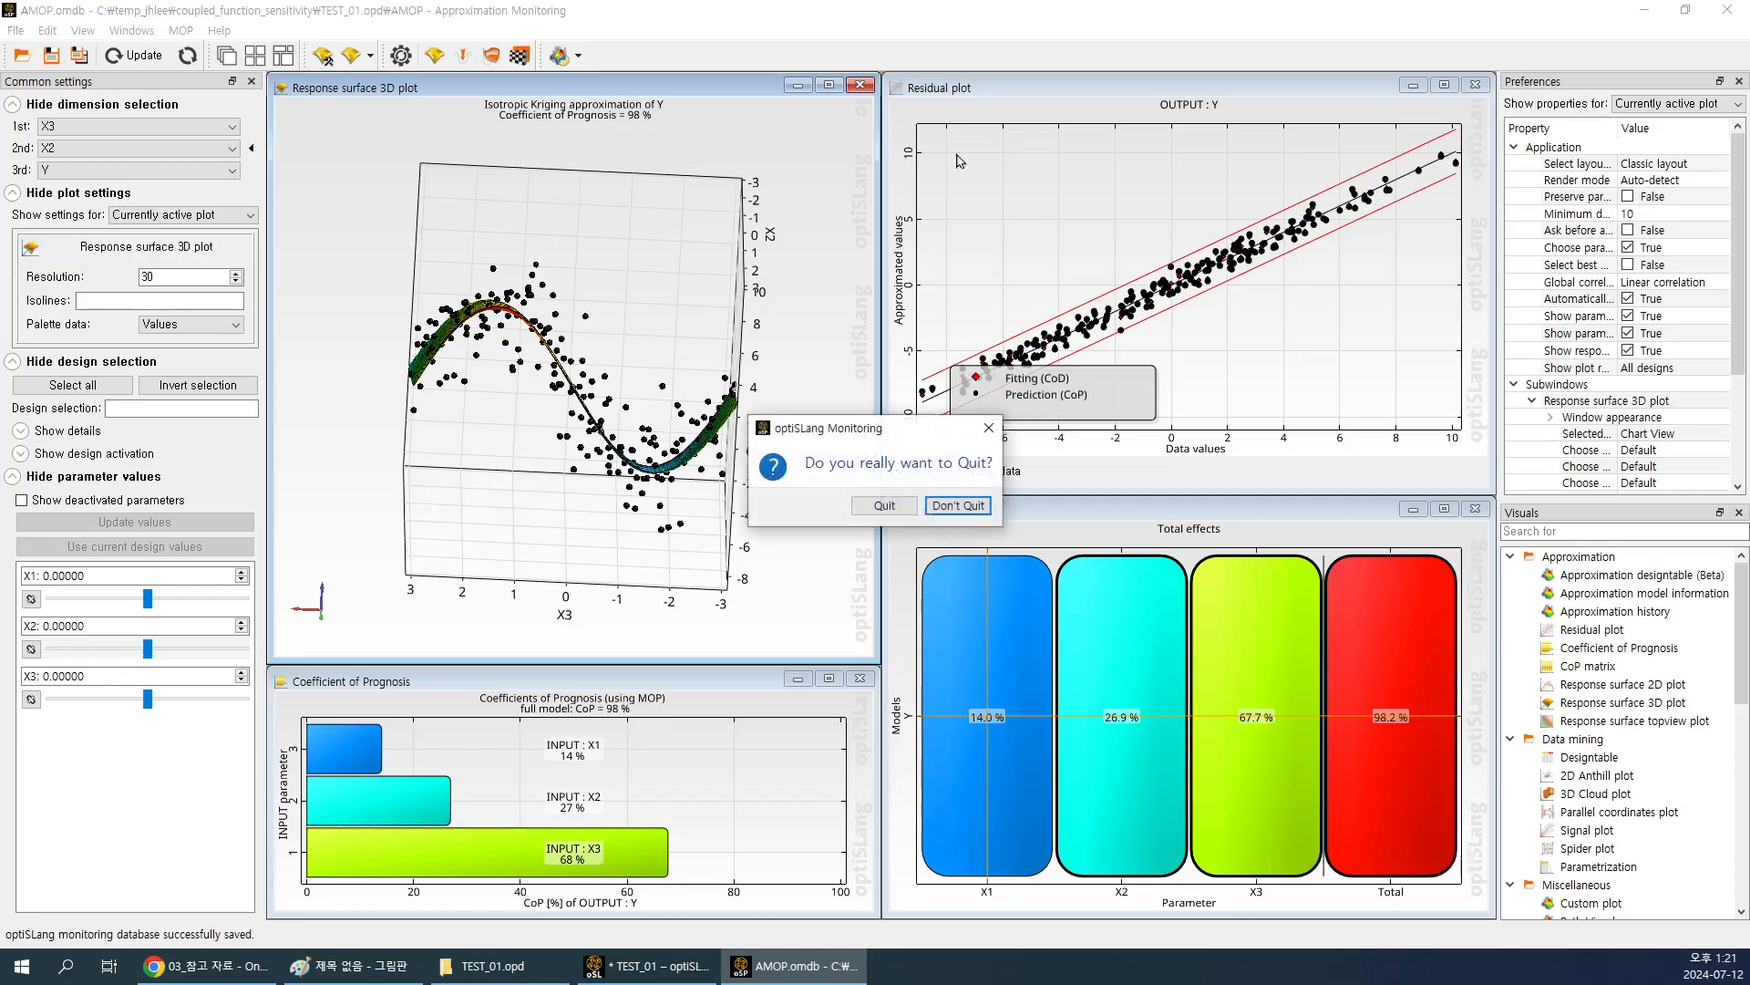
pyautogui.click(892, 507)
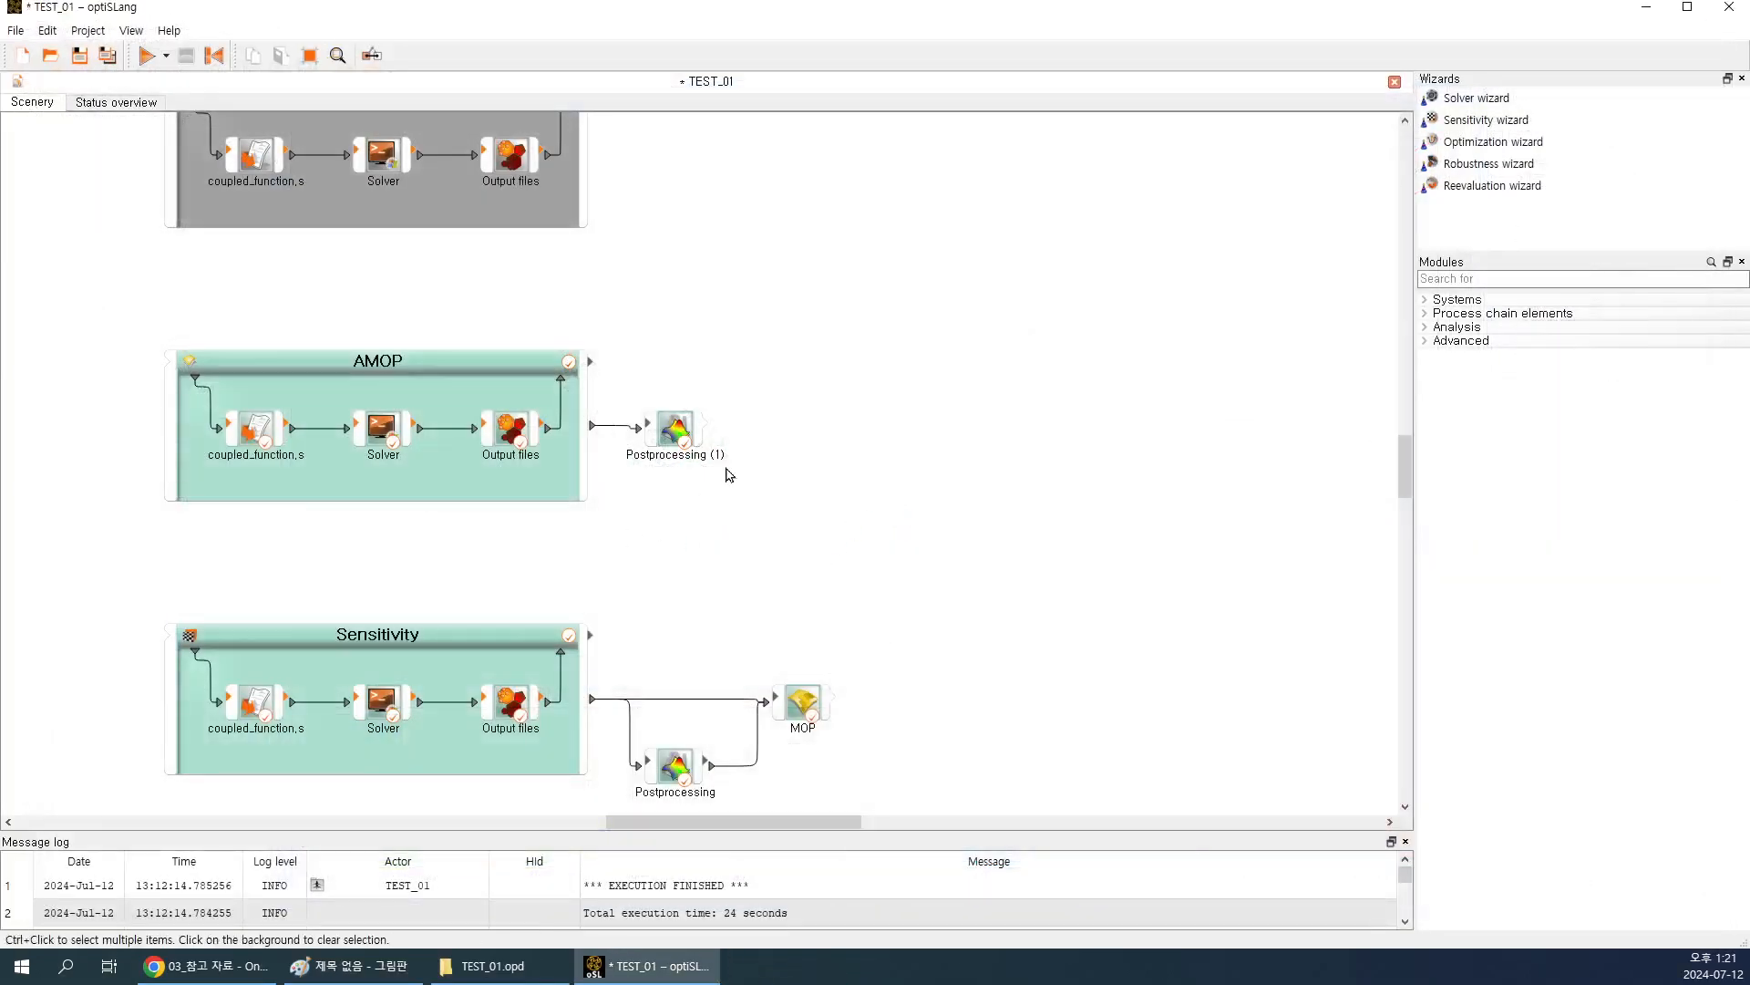
# Save the TEST_01 project.
pyautogui.moveTo(1407, 468)
pyautogui.mouseDown()
pyautogui.moveTo(1412, 429)
pyautogui.moveTo(1417, 448)
pyautogui.mouseUp()
pyautogui.click(80, 57)
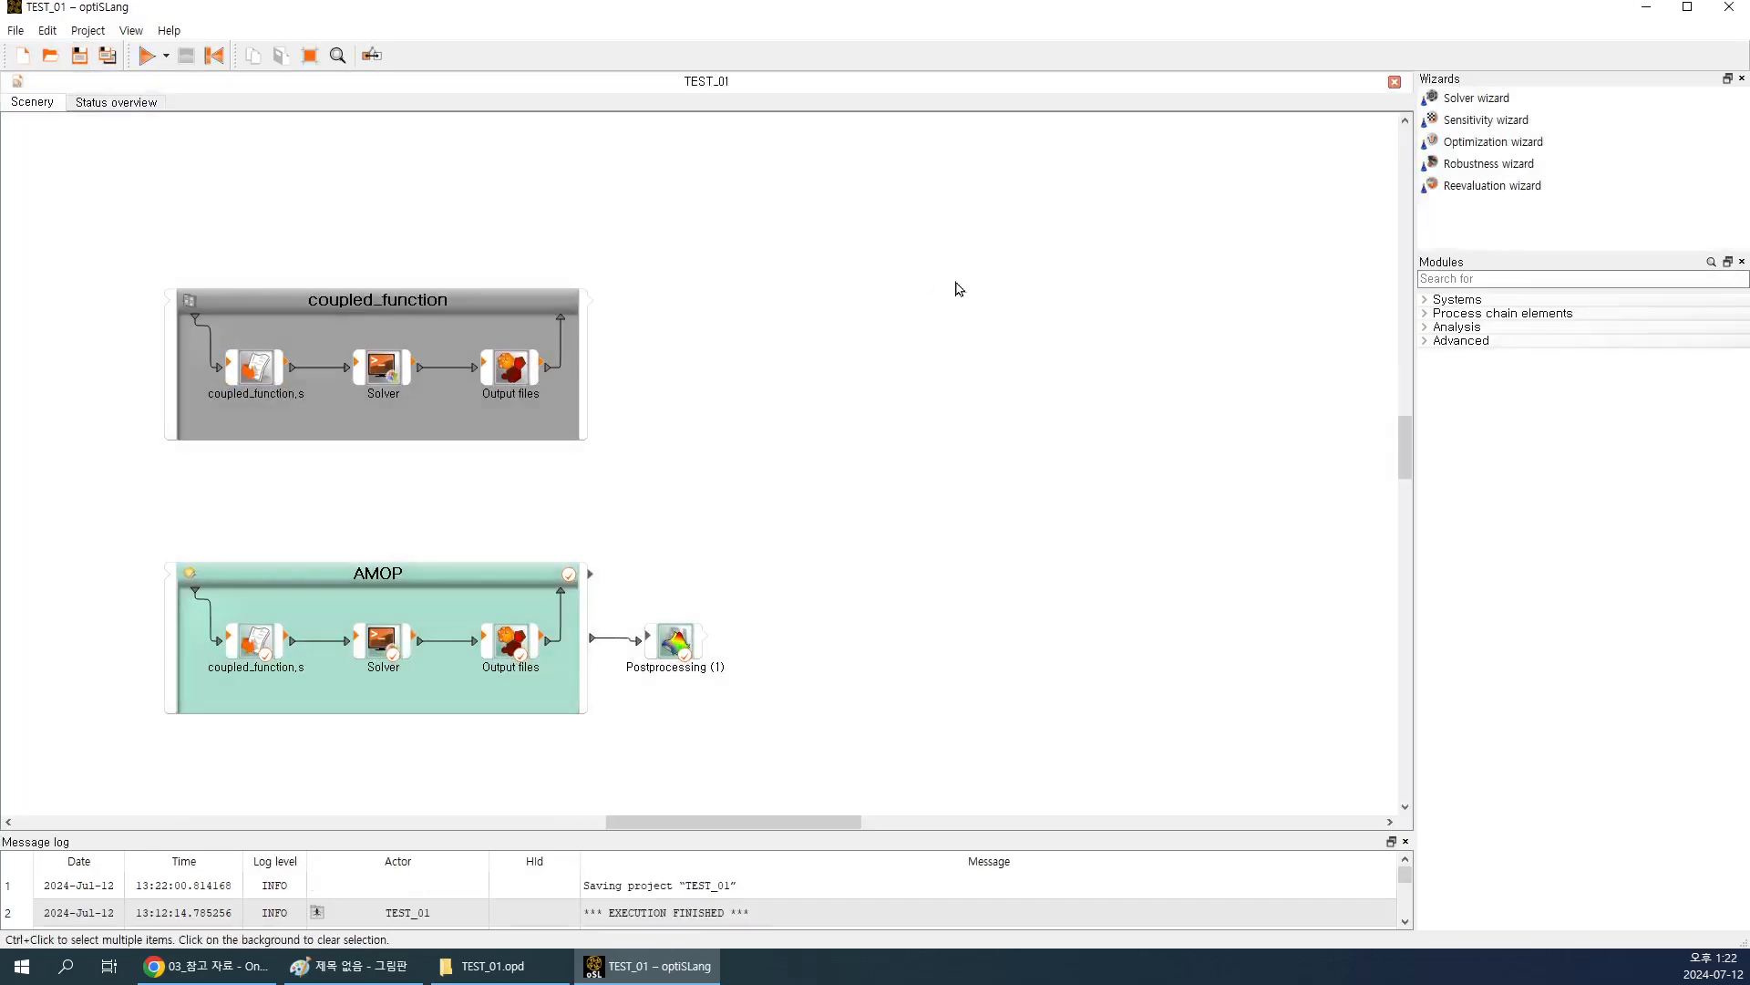
# Examine the design folders and database files in the AMOP folder of TEST_01.opd, and close the file explorer.
pyautogui.click(483, 965)
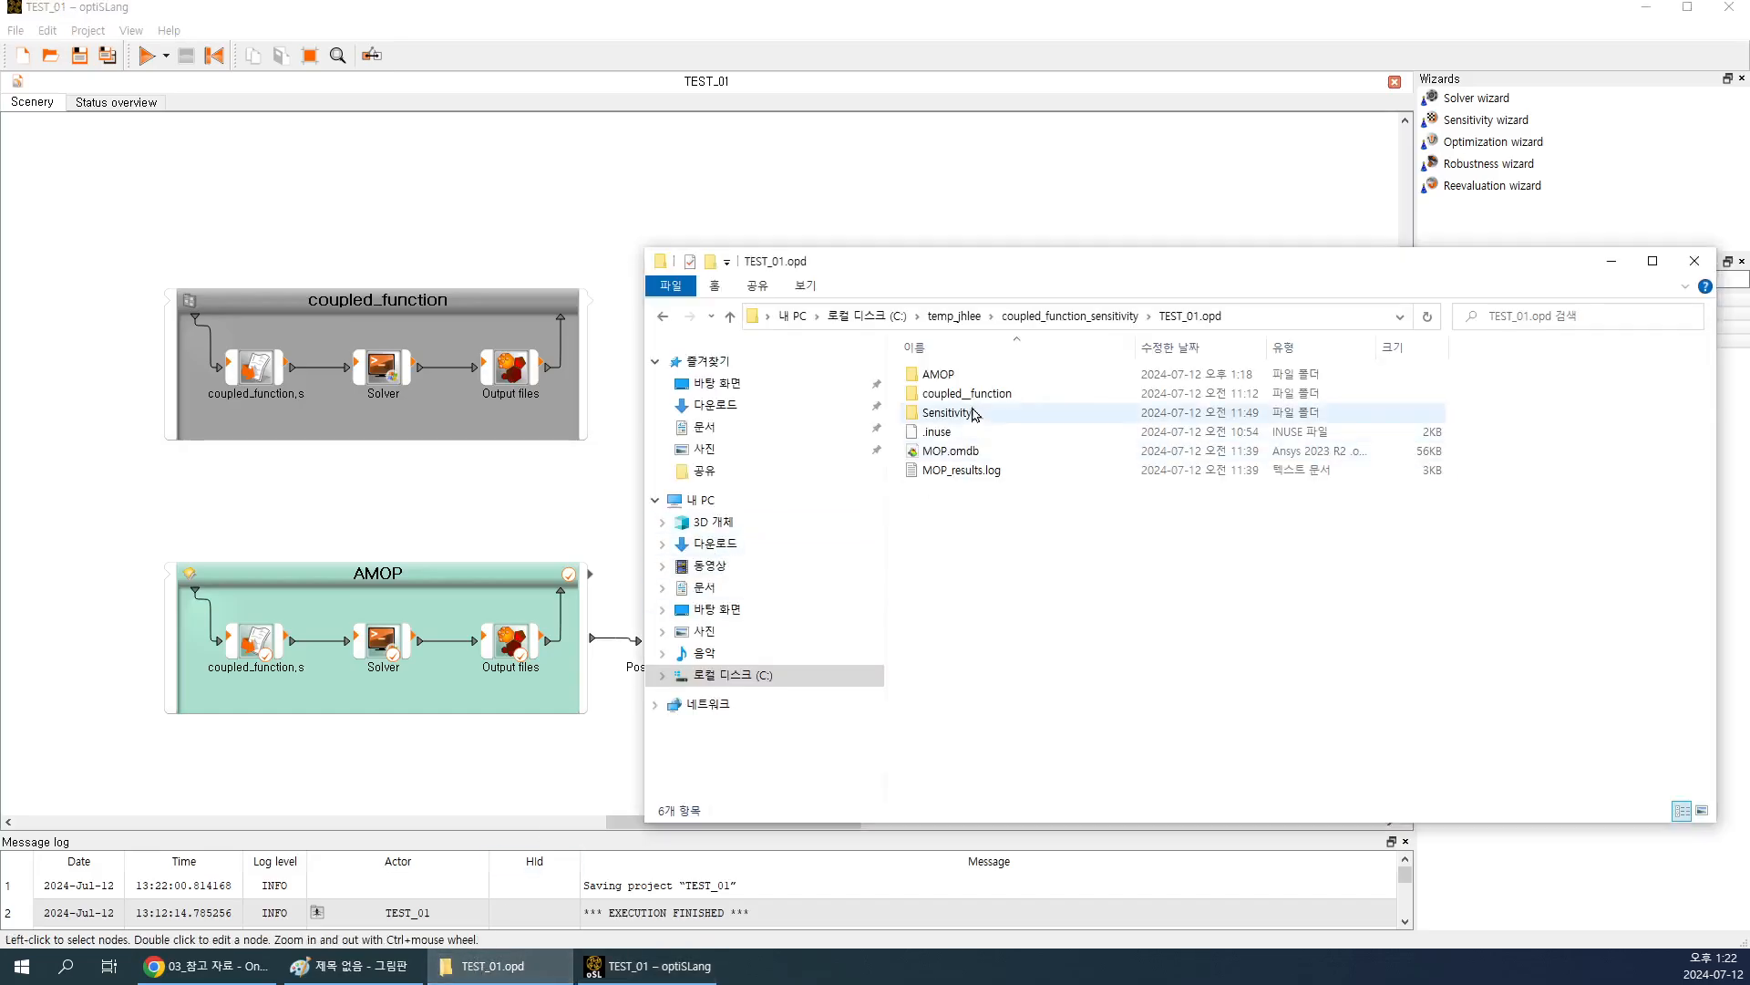
pyautogui.scroll(-1, 418, 590)
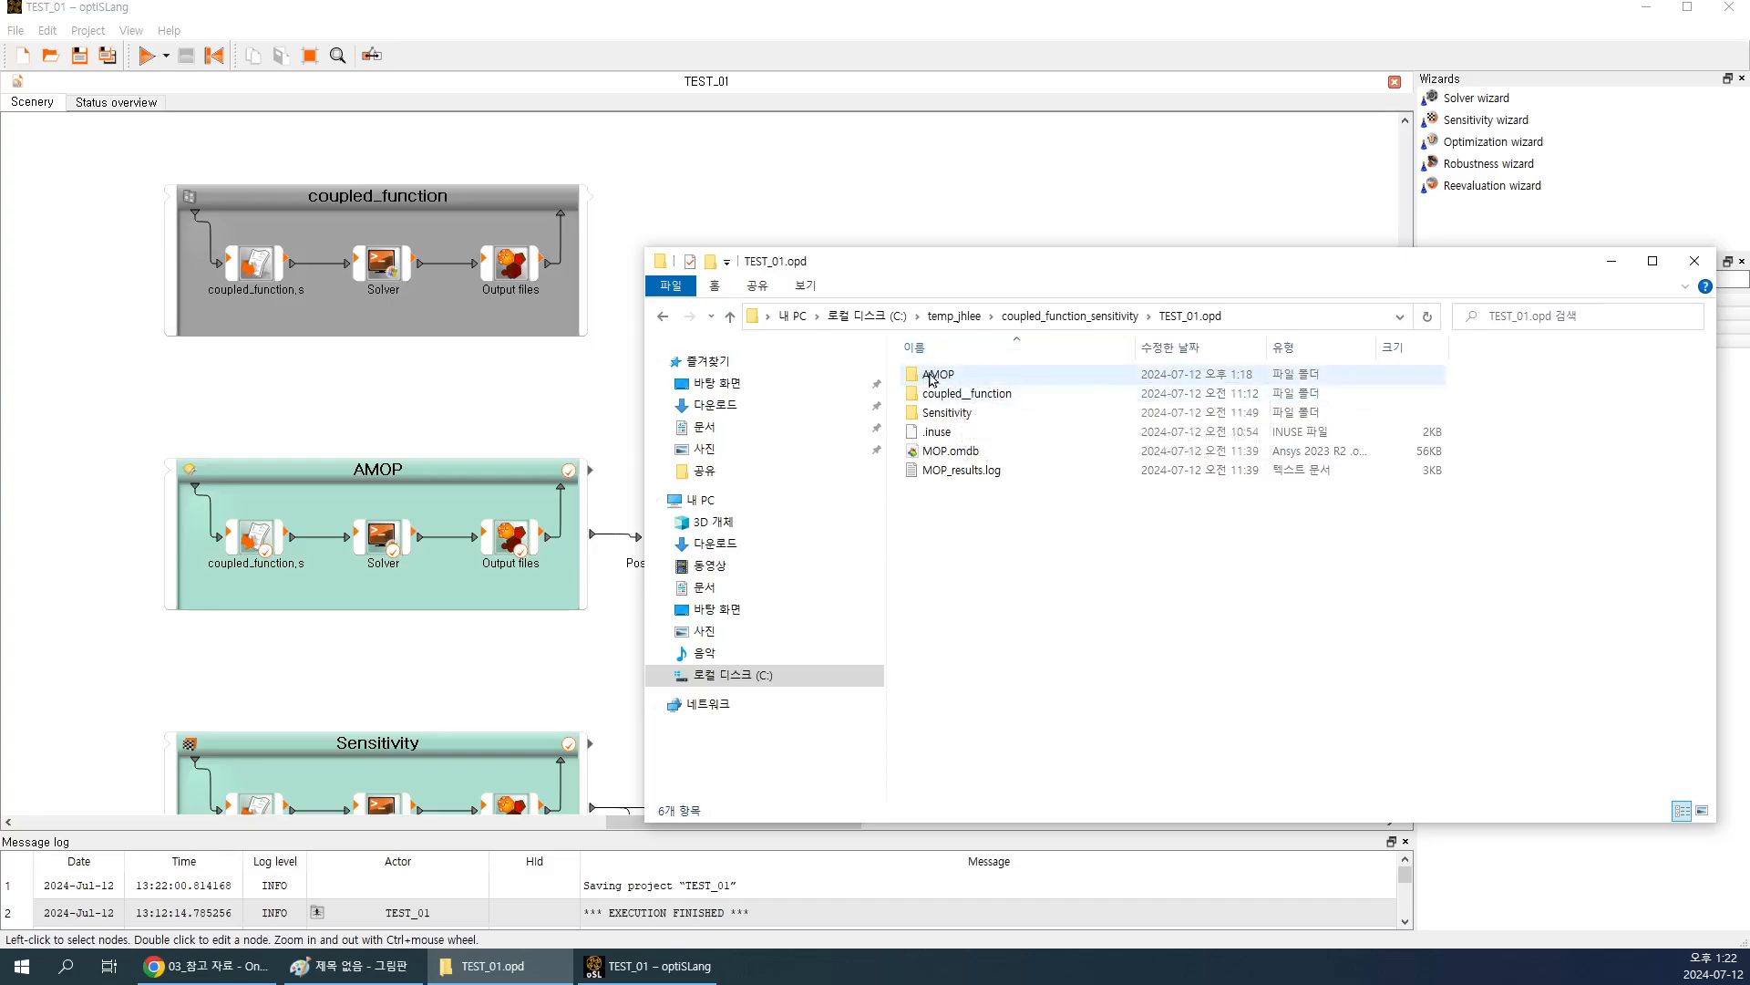
pyautogui.doubleClick(932, 376)
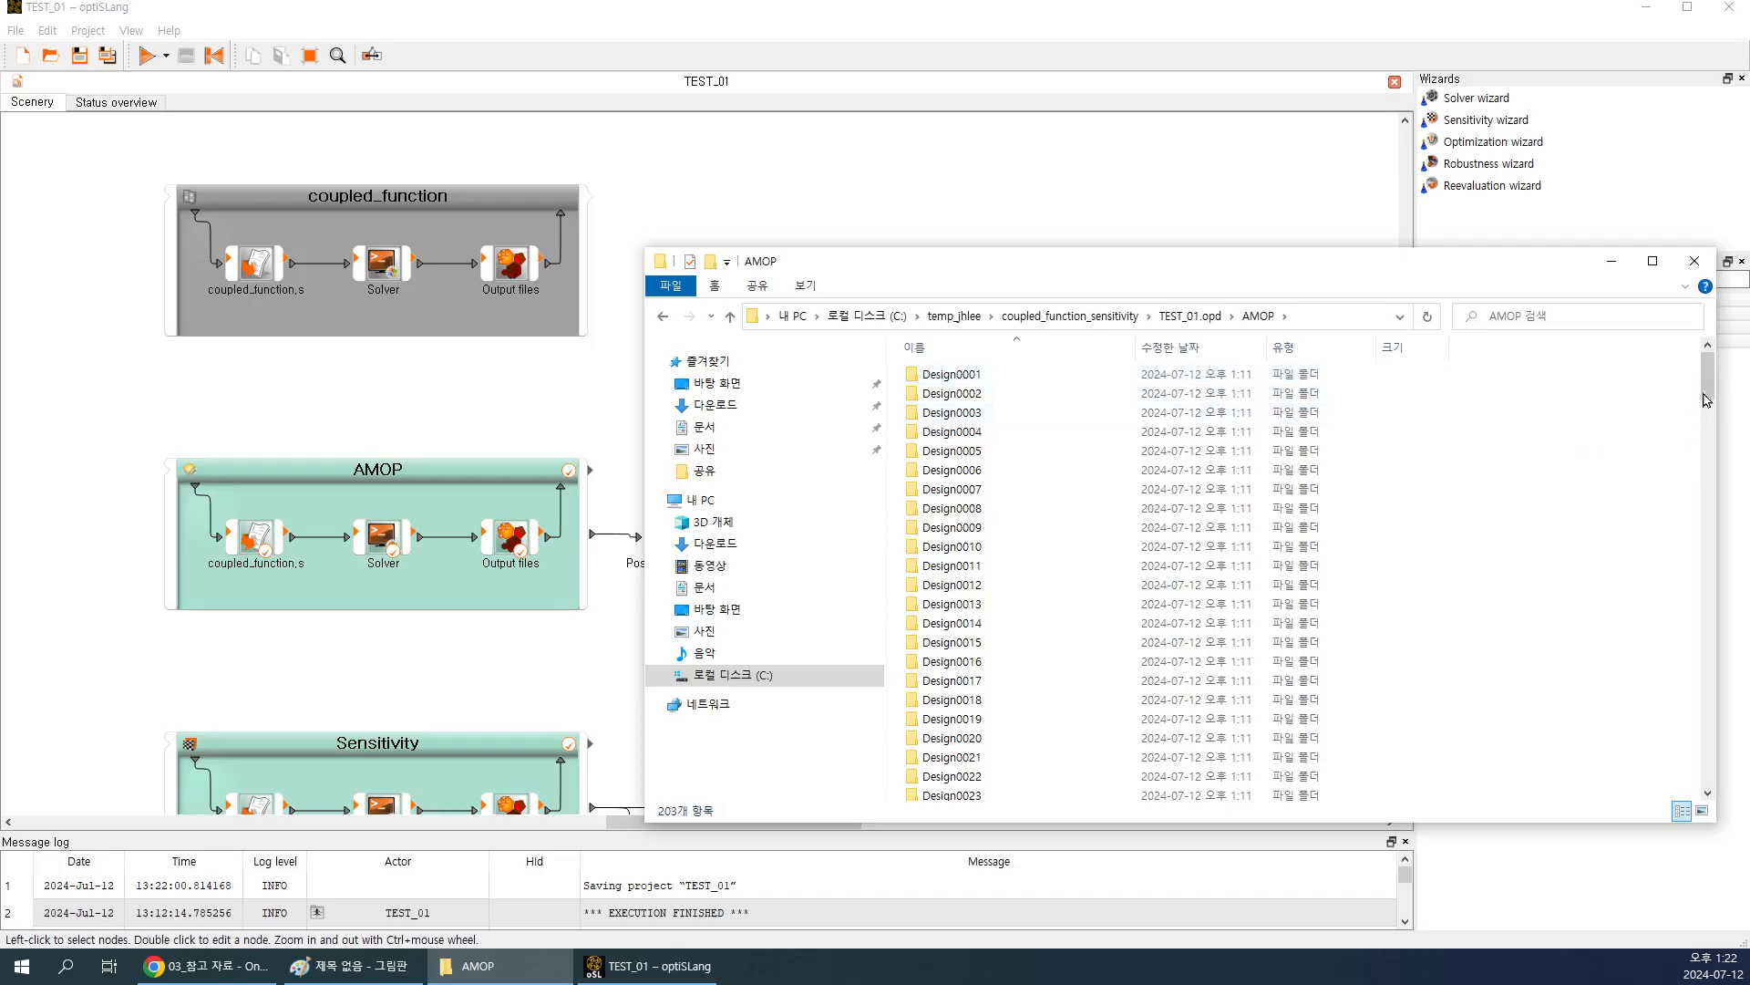
pyautogui.moveTo(1707, 399); pyautogui.dragTo(1708, 784)
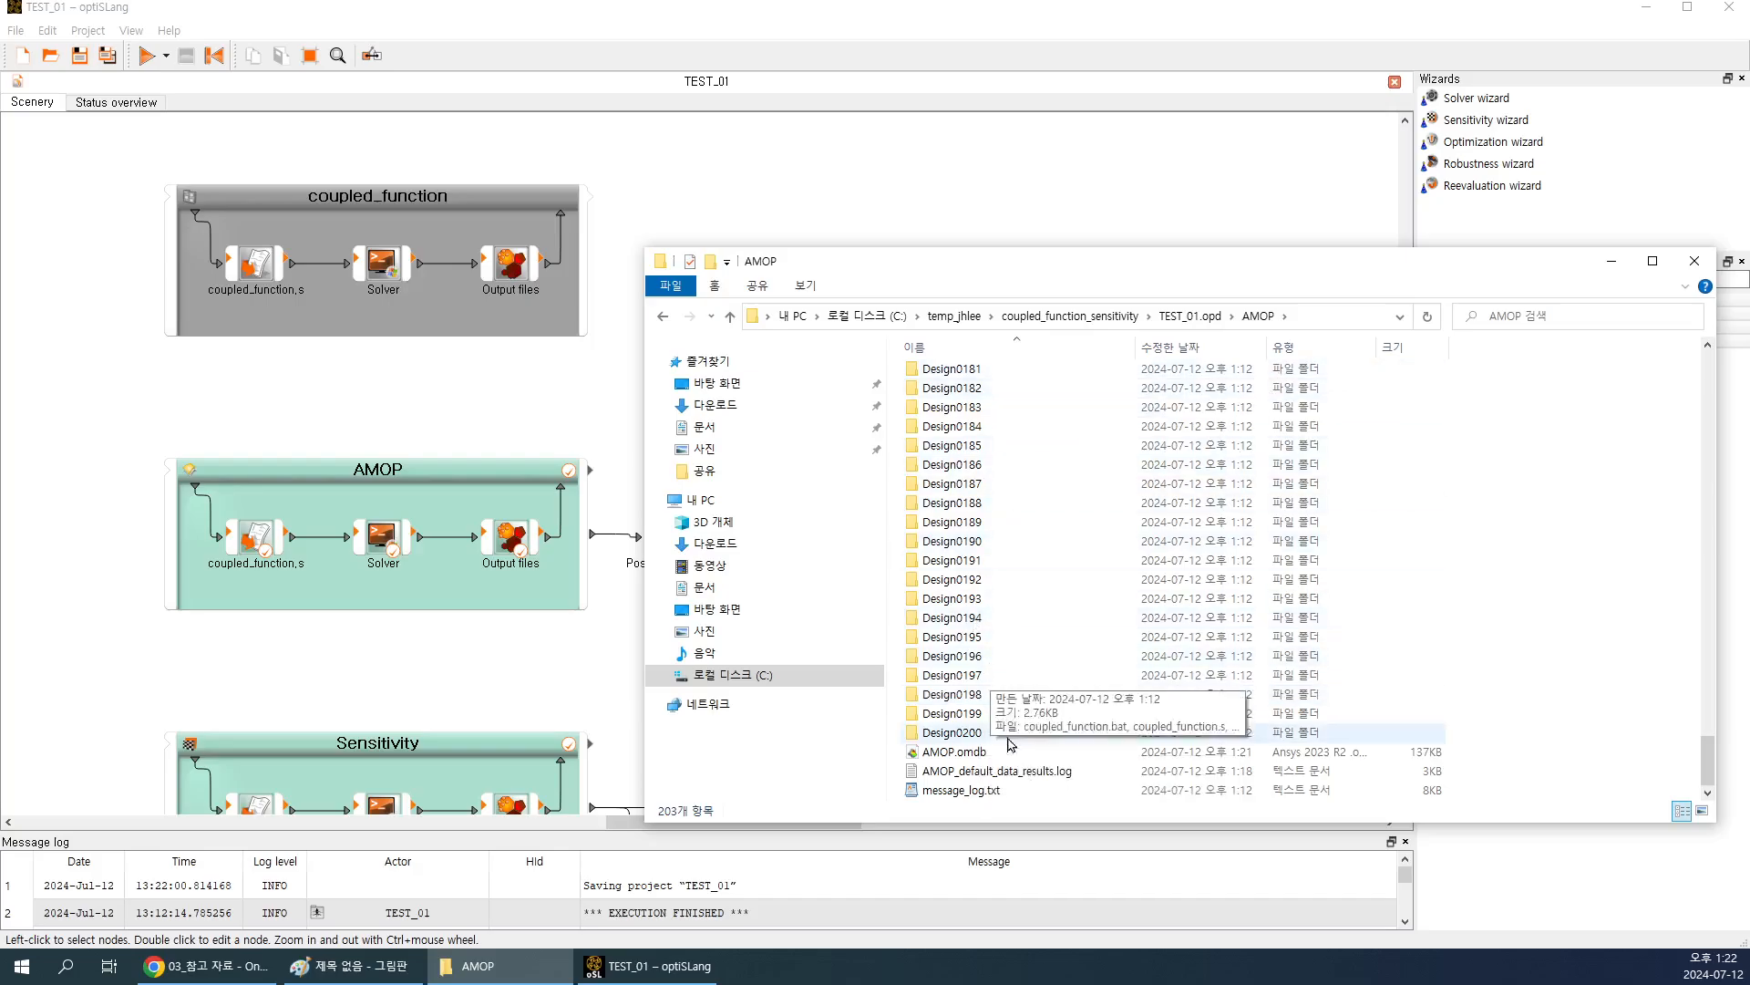
pyautogui.click(1695, 261)
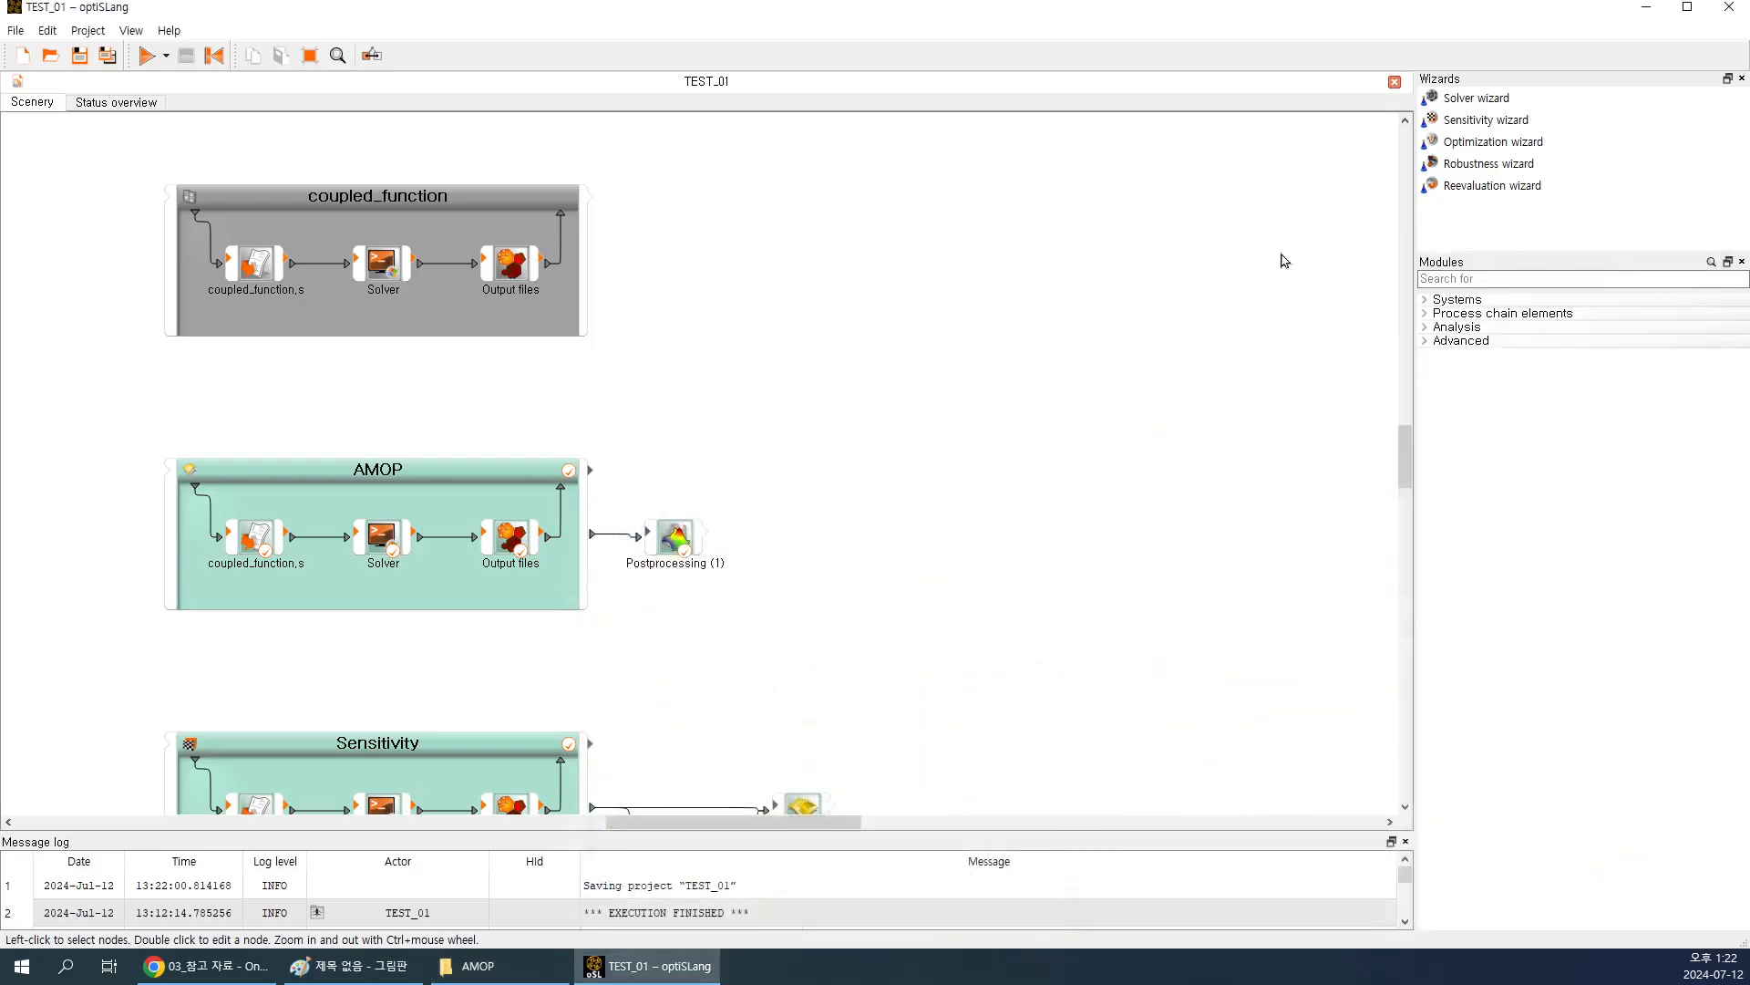
pyautogui.scroll(-1, 1151, 490)
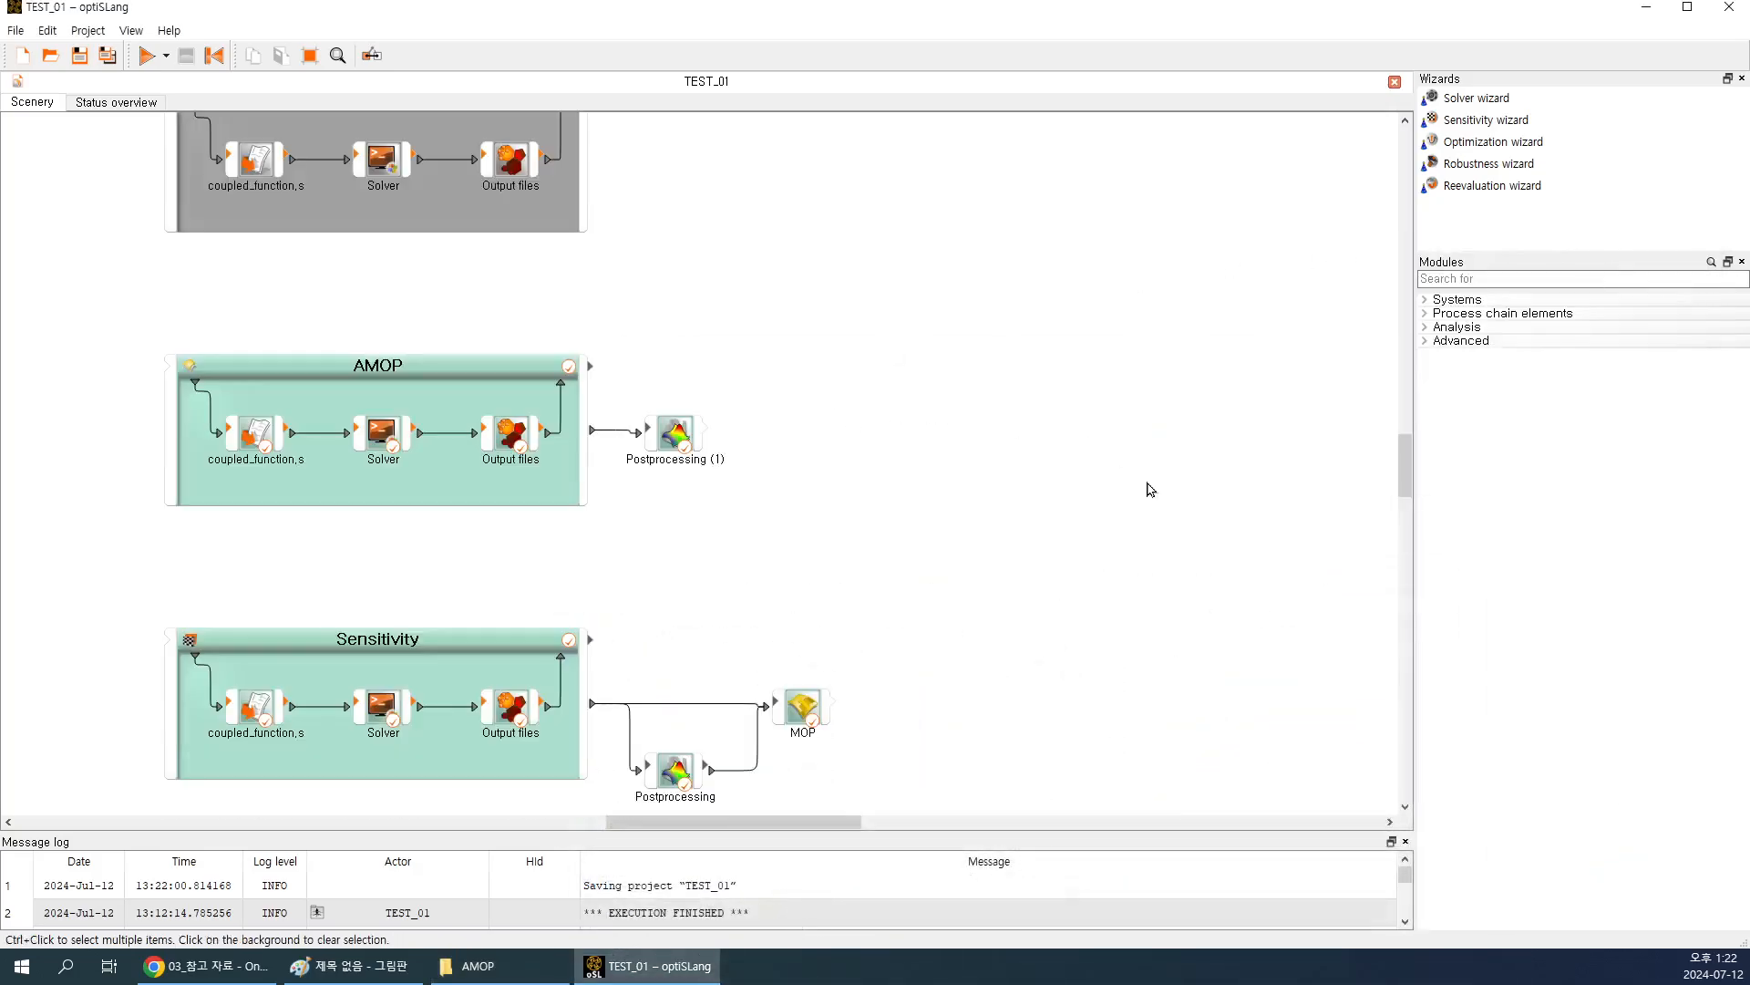
pyautogui.click(1500, 143)
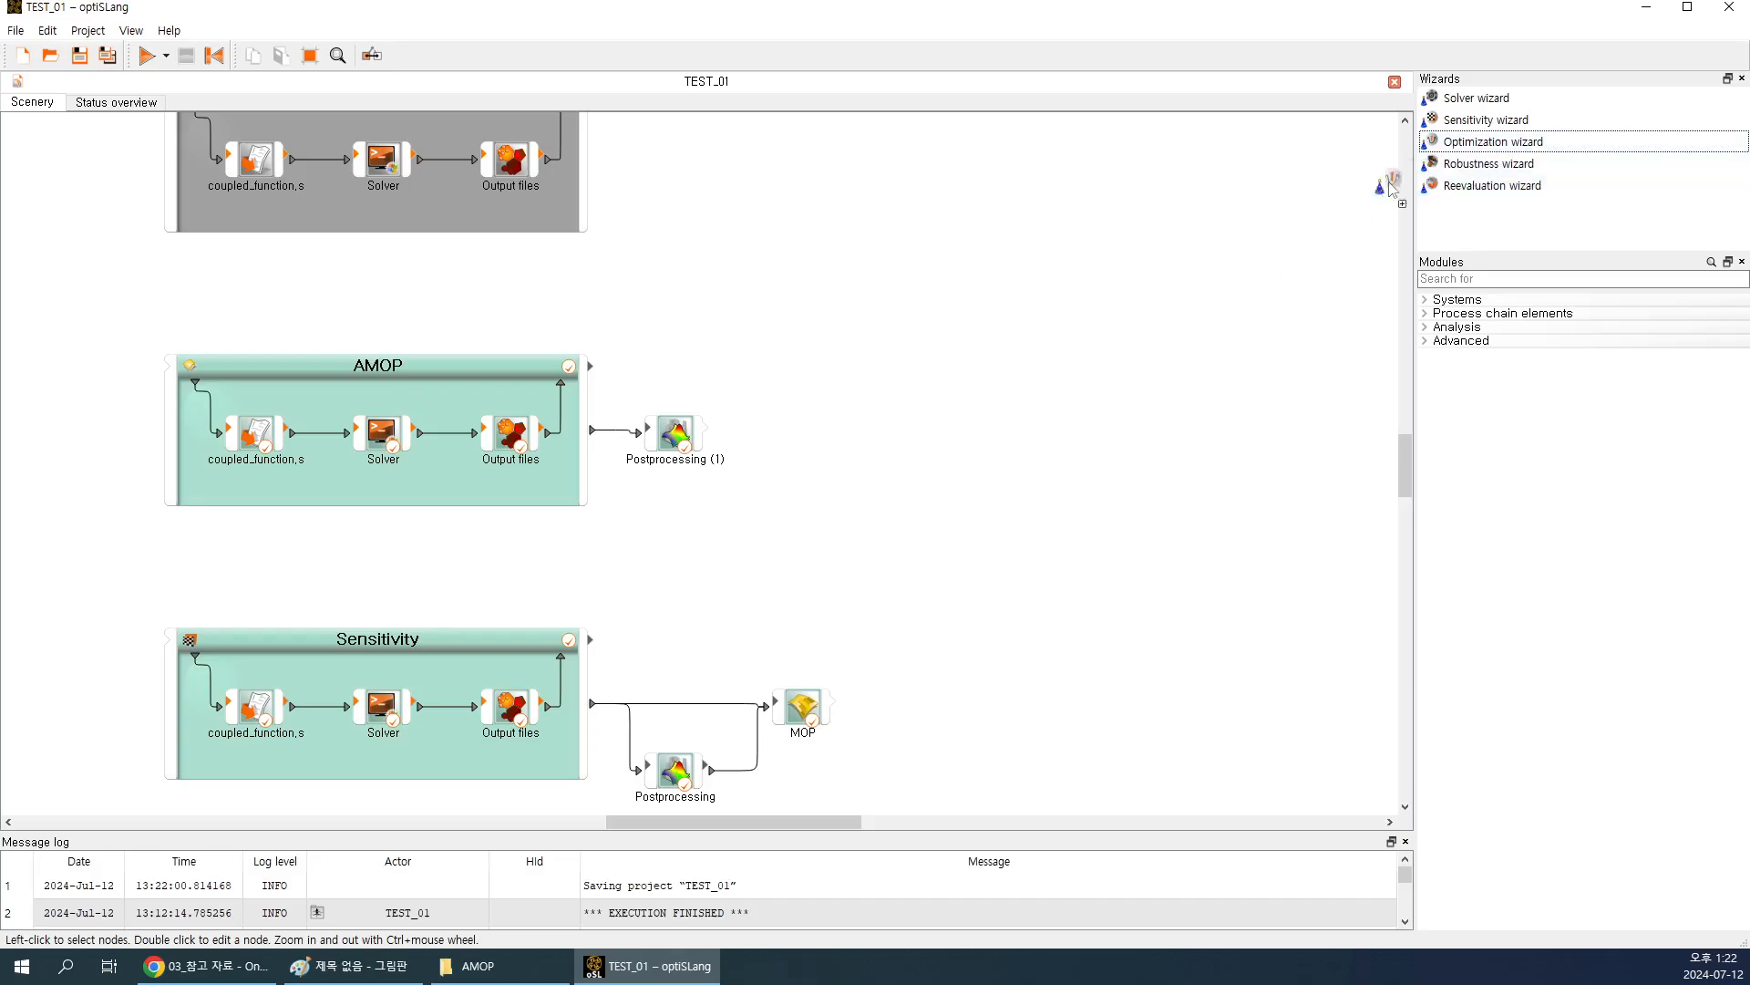
pyautogui.moveTo(1510, 148)
pyautogui.mouseDown()
pyautogui.moveTo(1172, 289)
pyautogui.moveTo(1496, 166)
pyautogui.mouseUp()
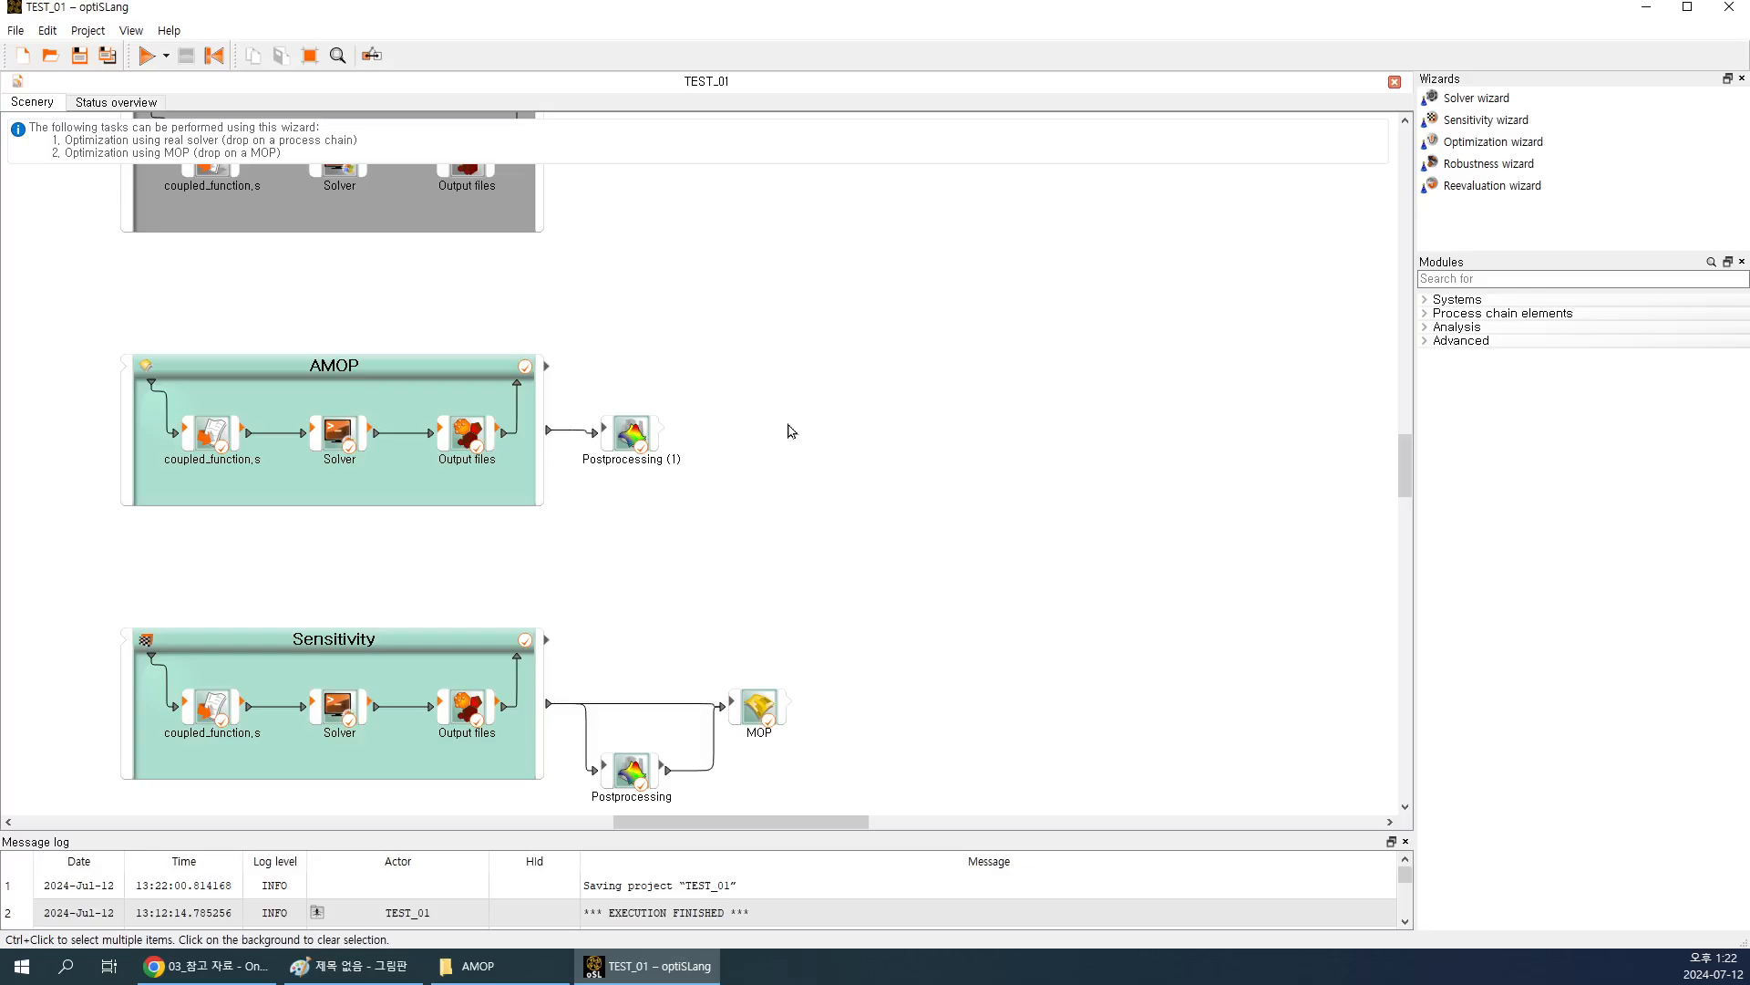
pyautogui.scroll(-1, 802, 418)
pyautogui.scroll(-3, 806, 421)
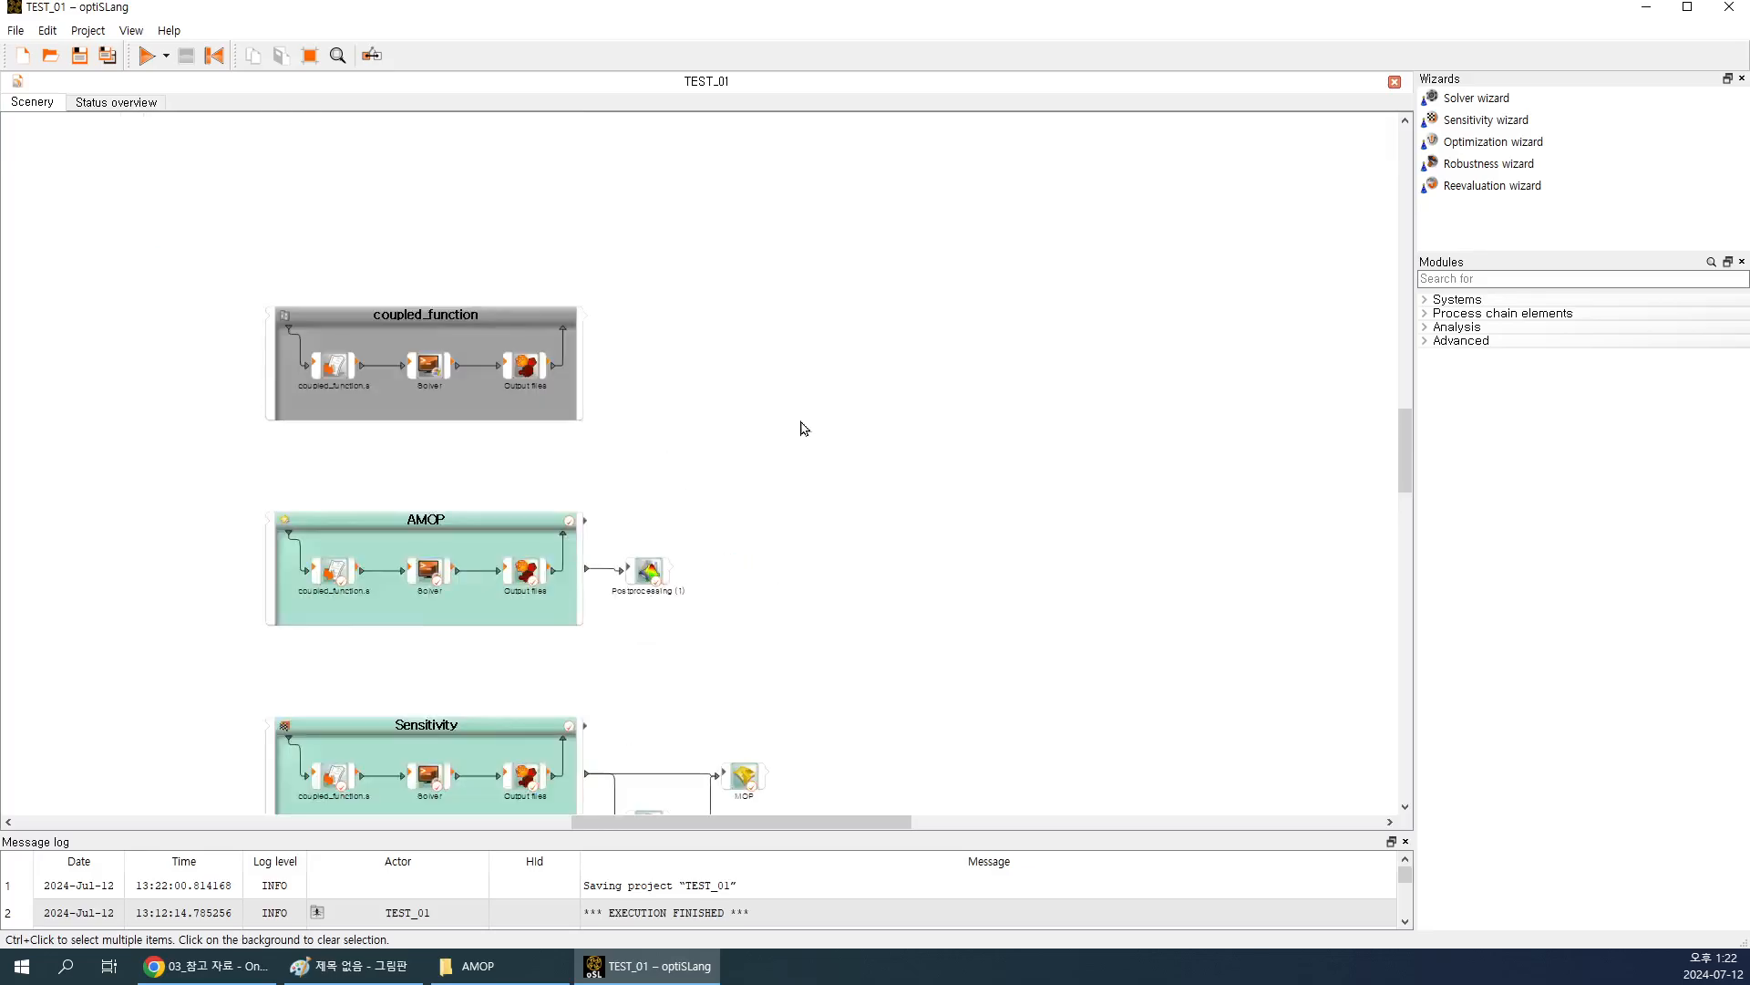
pyautogui.click(1512, 150)
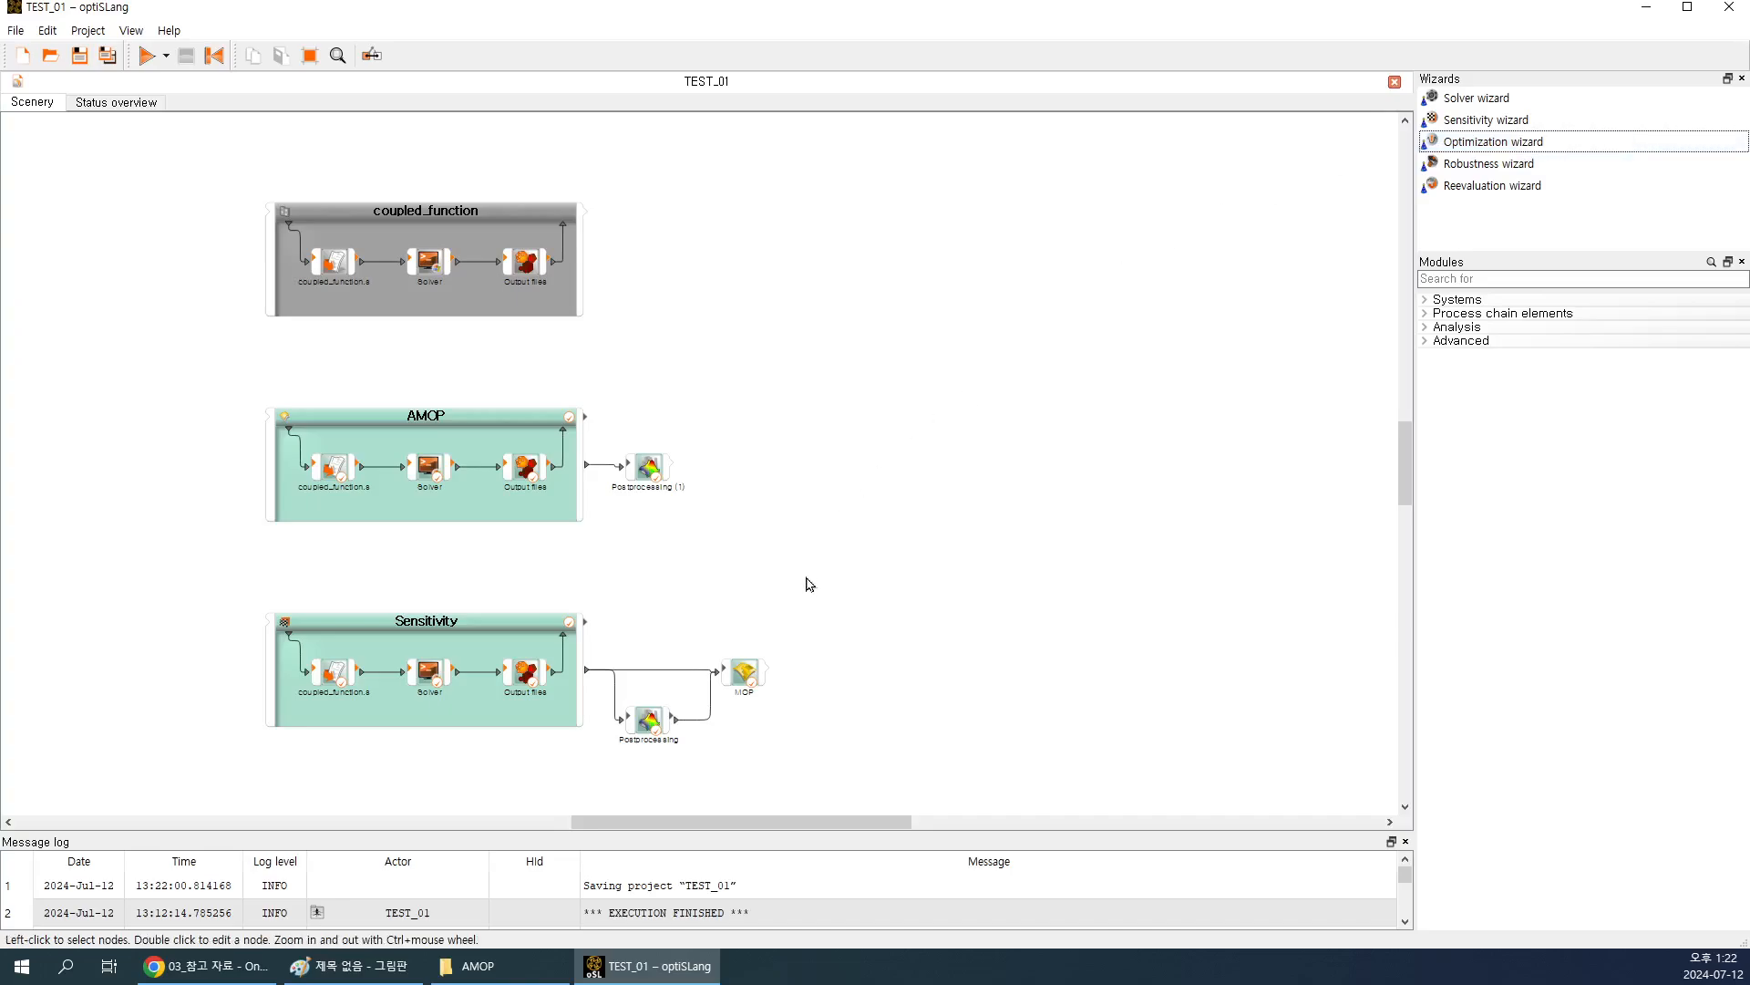
# Examine the 3D response surface of Y over X3 and X2 from several angles in the AMOP postprocessing, and quit it.
pyautogui.click(652, 469)
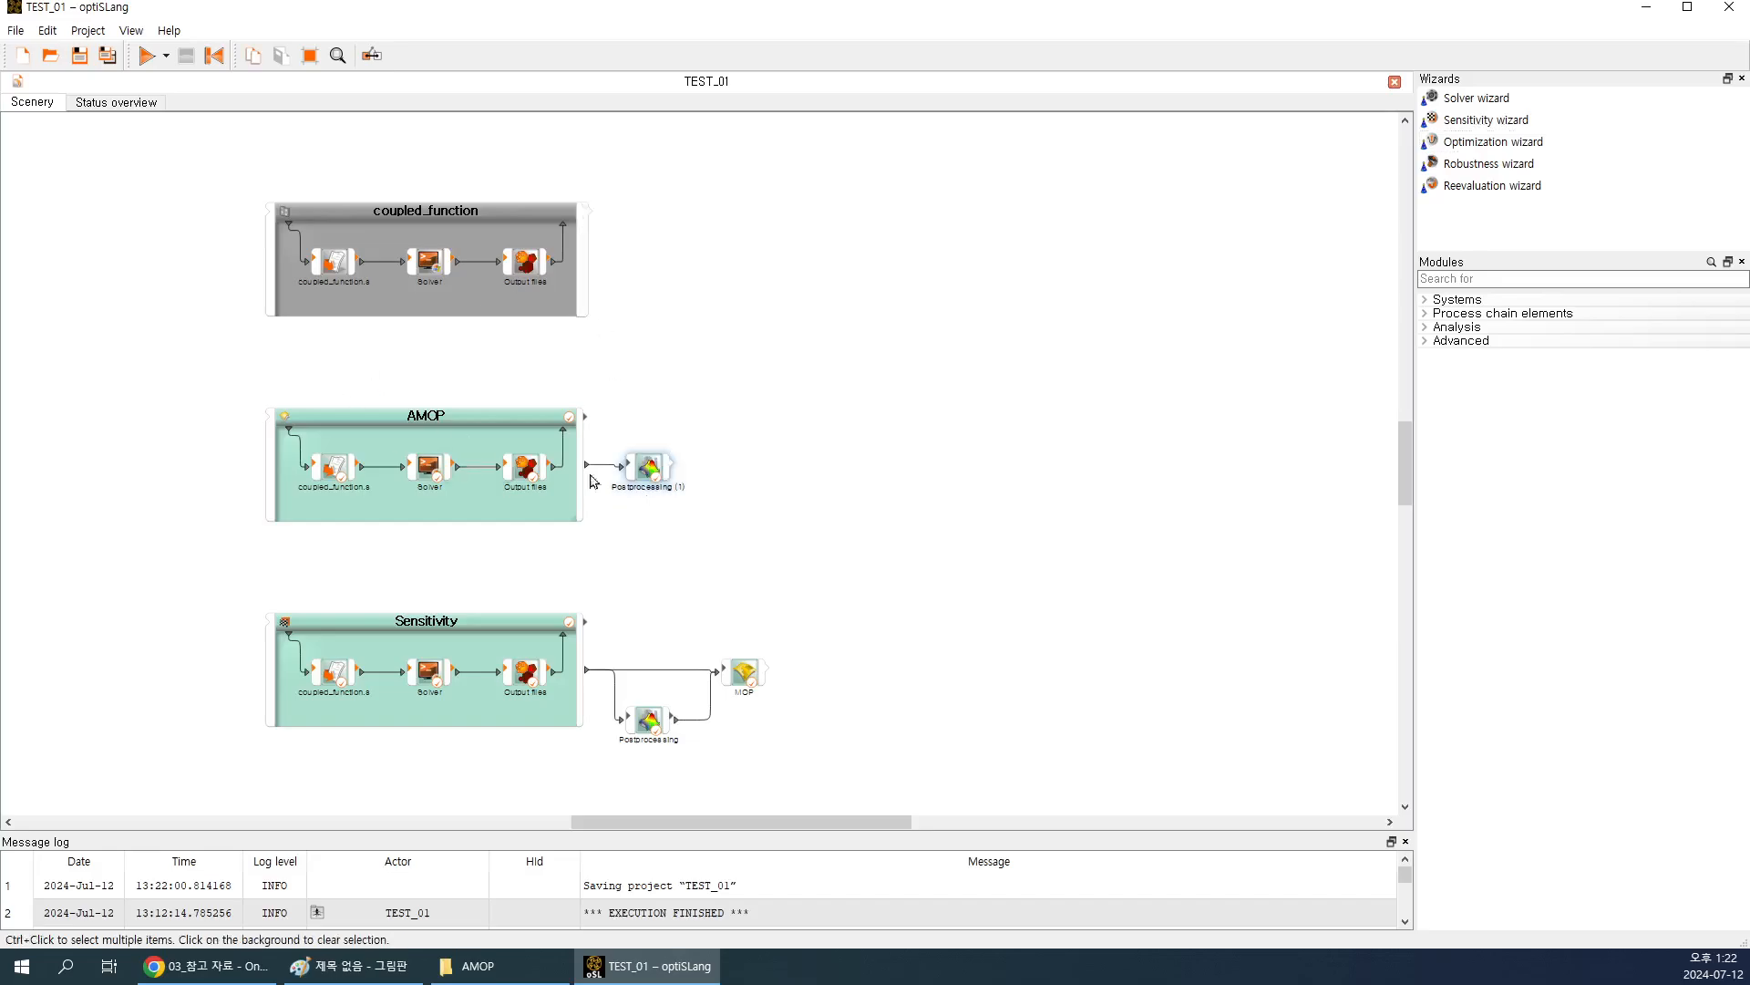
pyautogui.doubleClick(656, 469)
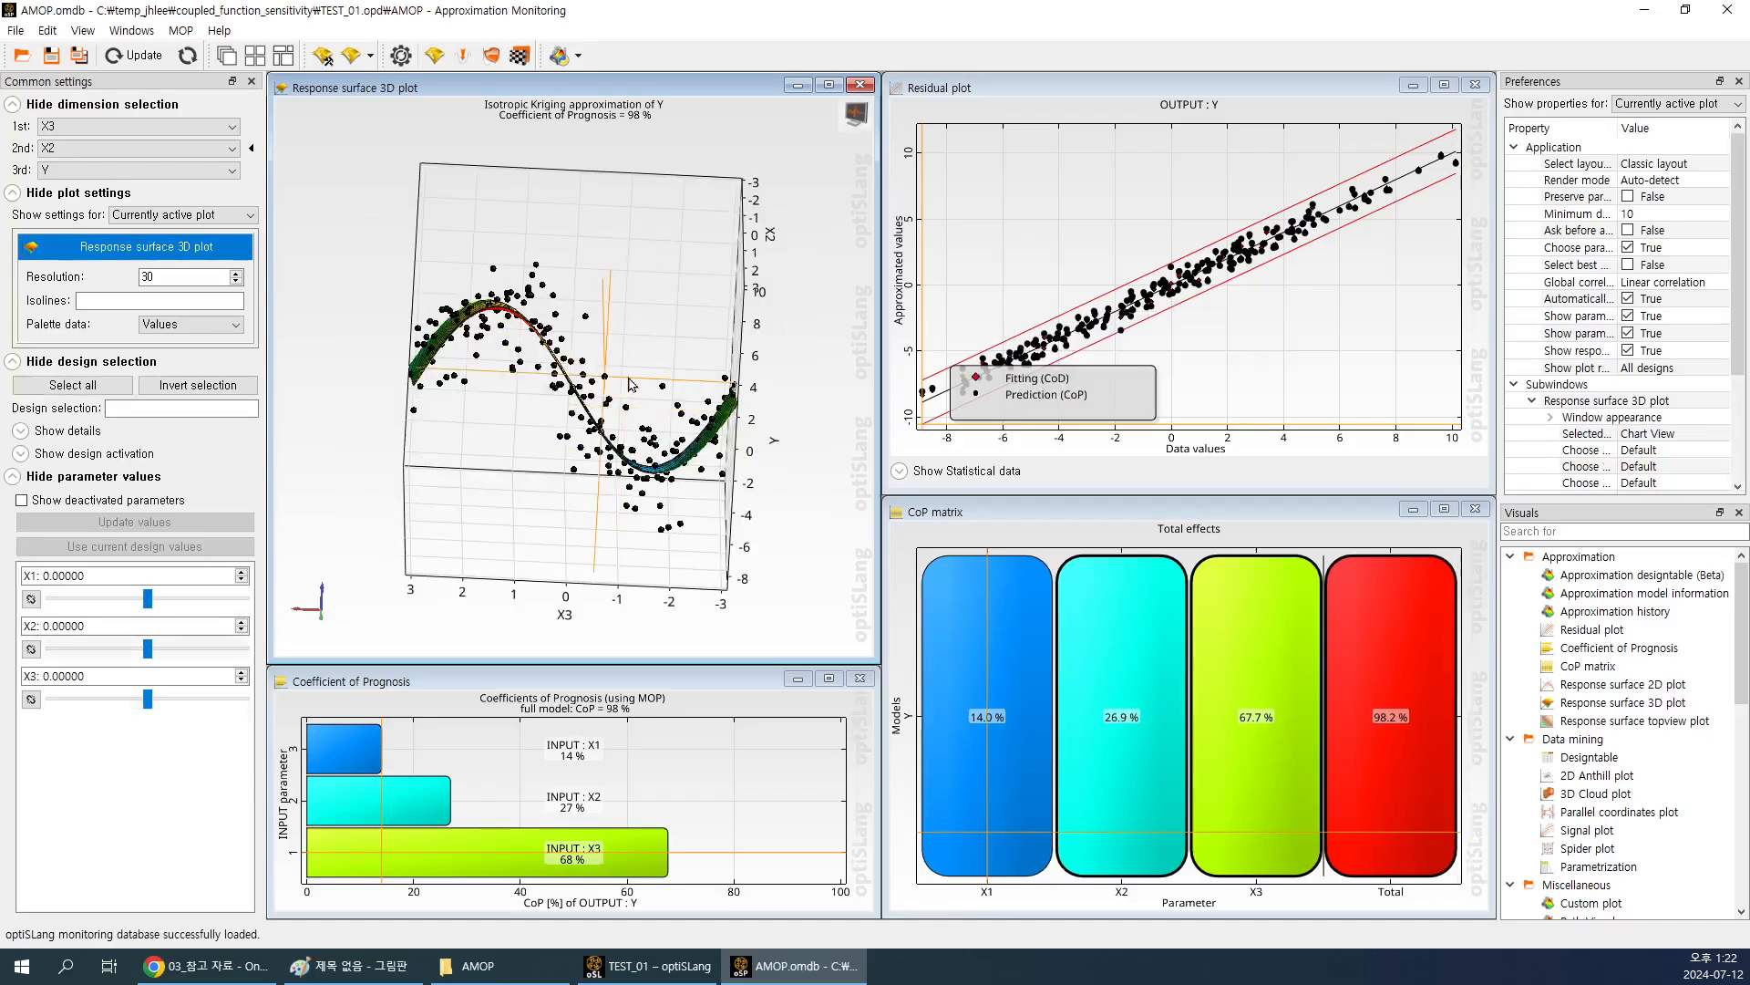
pyautogui.moveTo(609, 374); pyautogui.dragTo(679, 255)
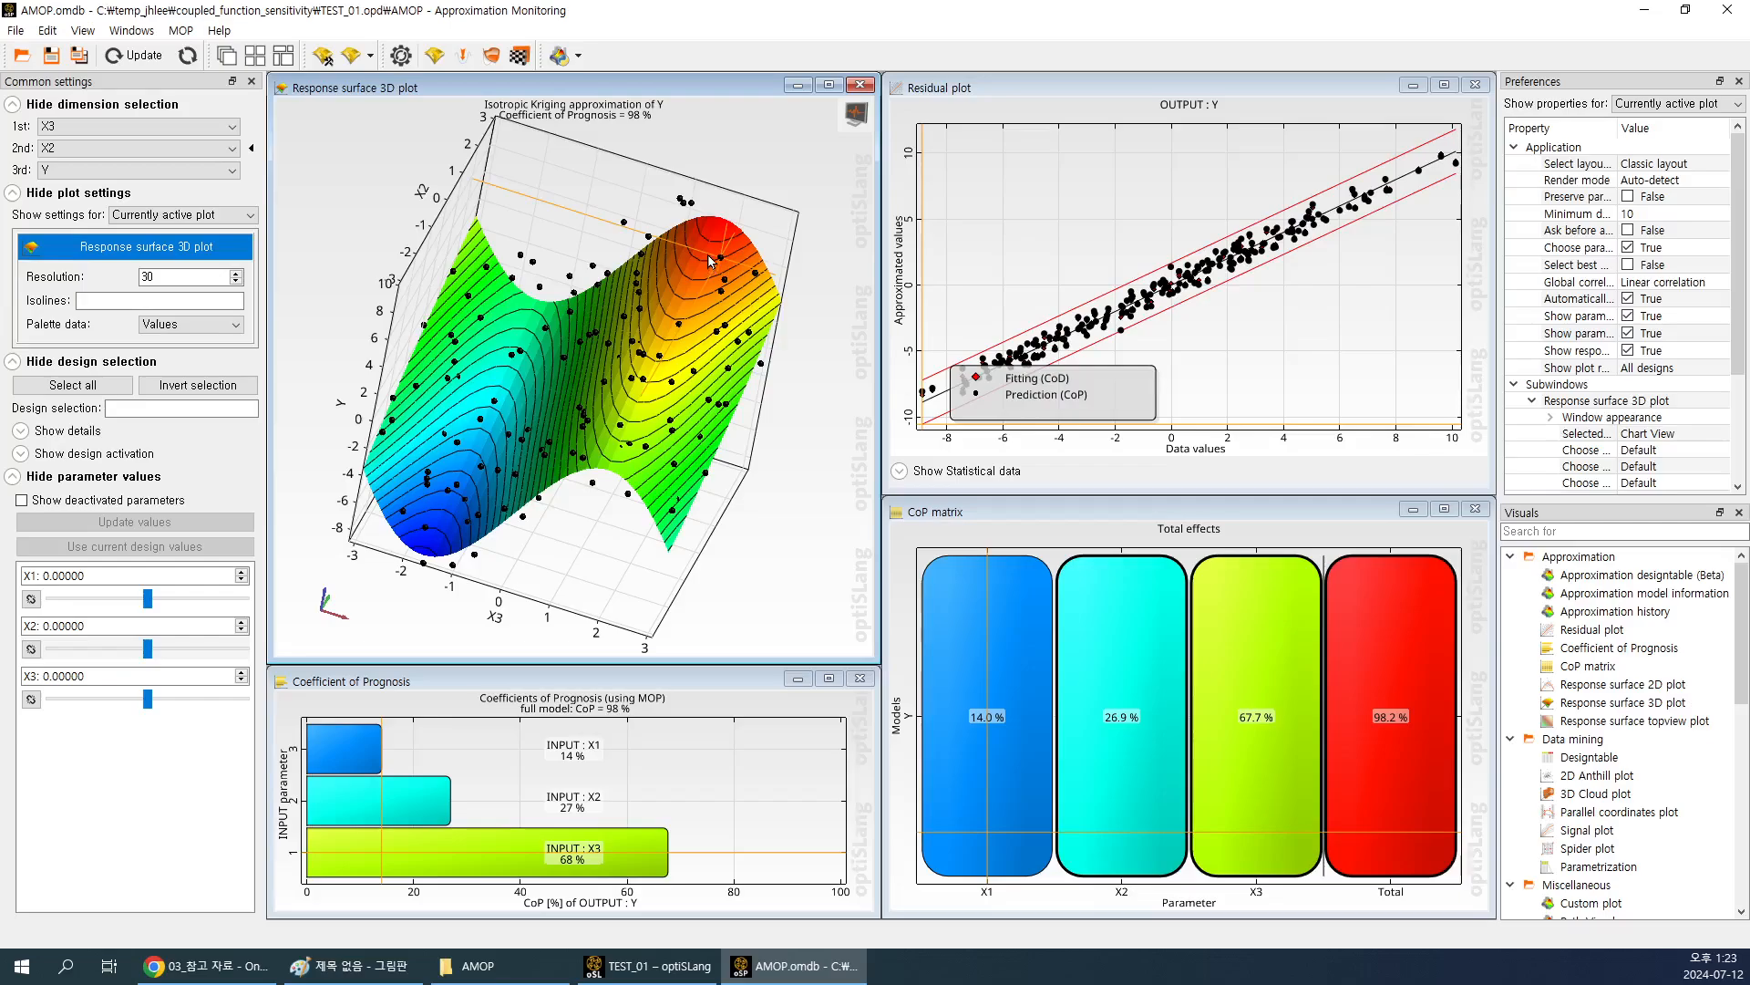
pyautogui.moveTo(667, 341); pyautogui.dragTo(475, 299)
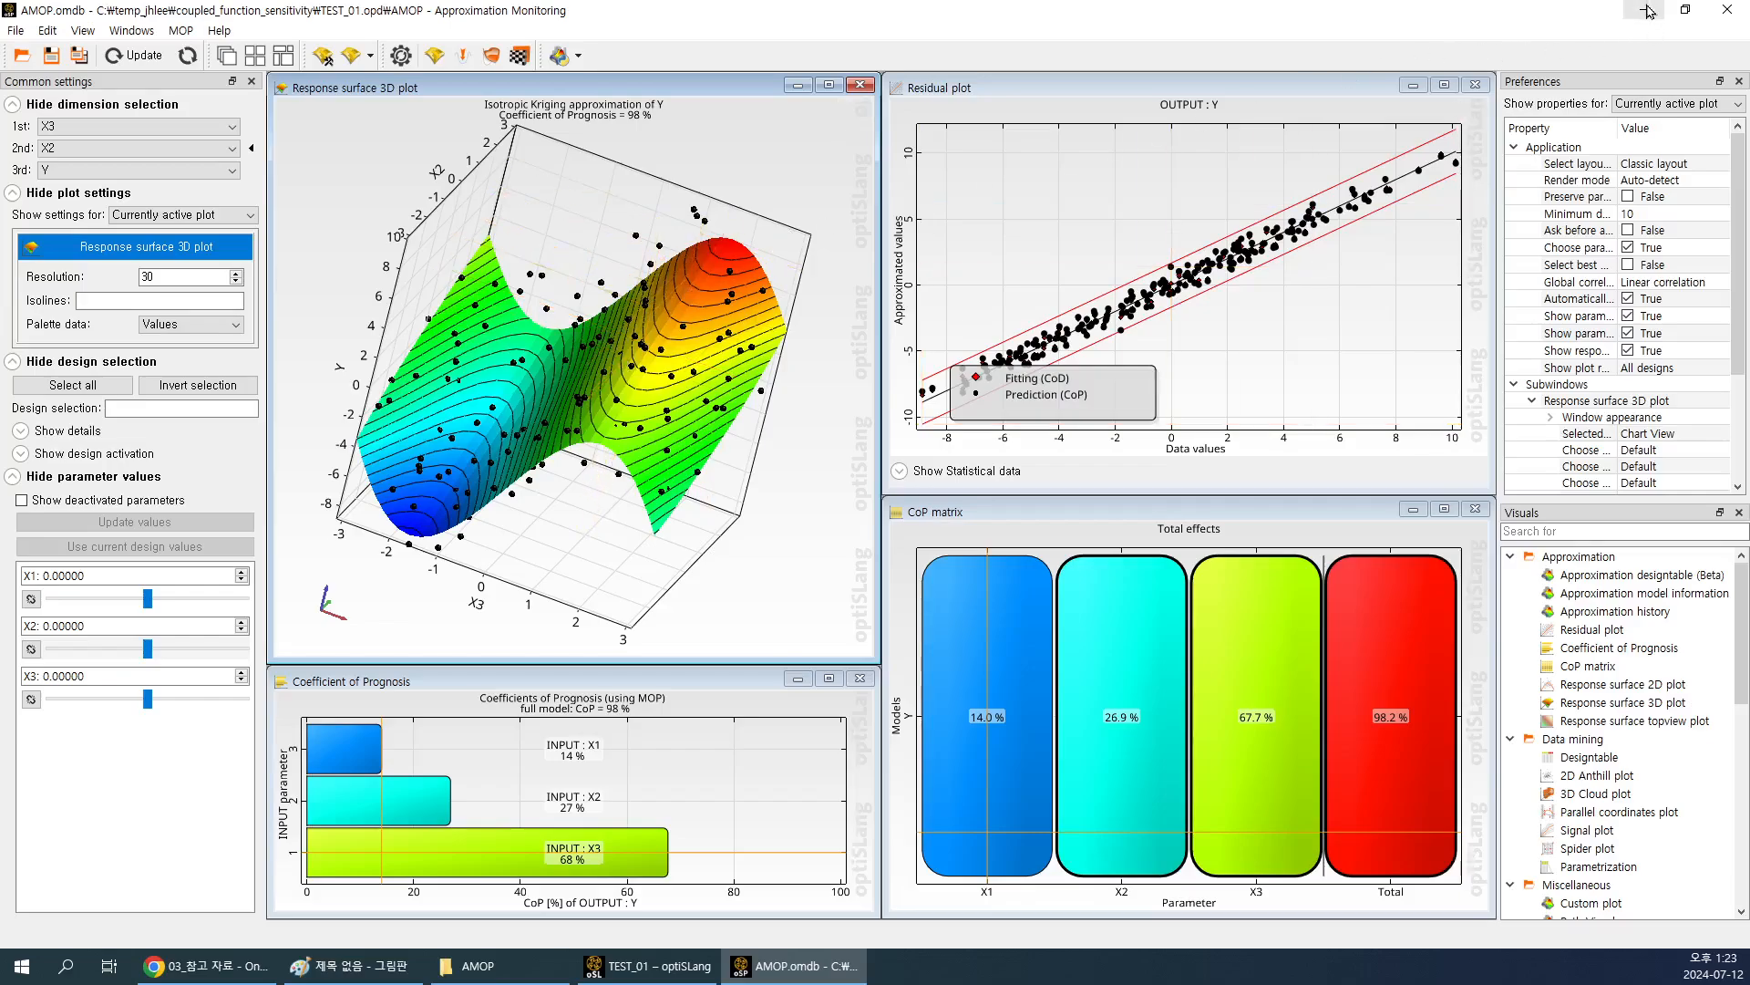
pyautogui.click(1727, 10)
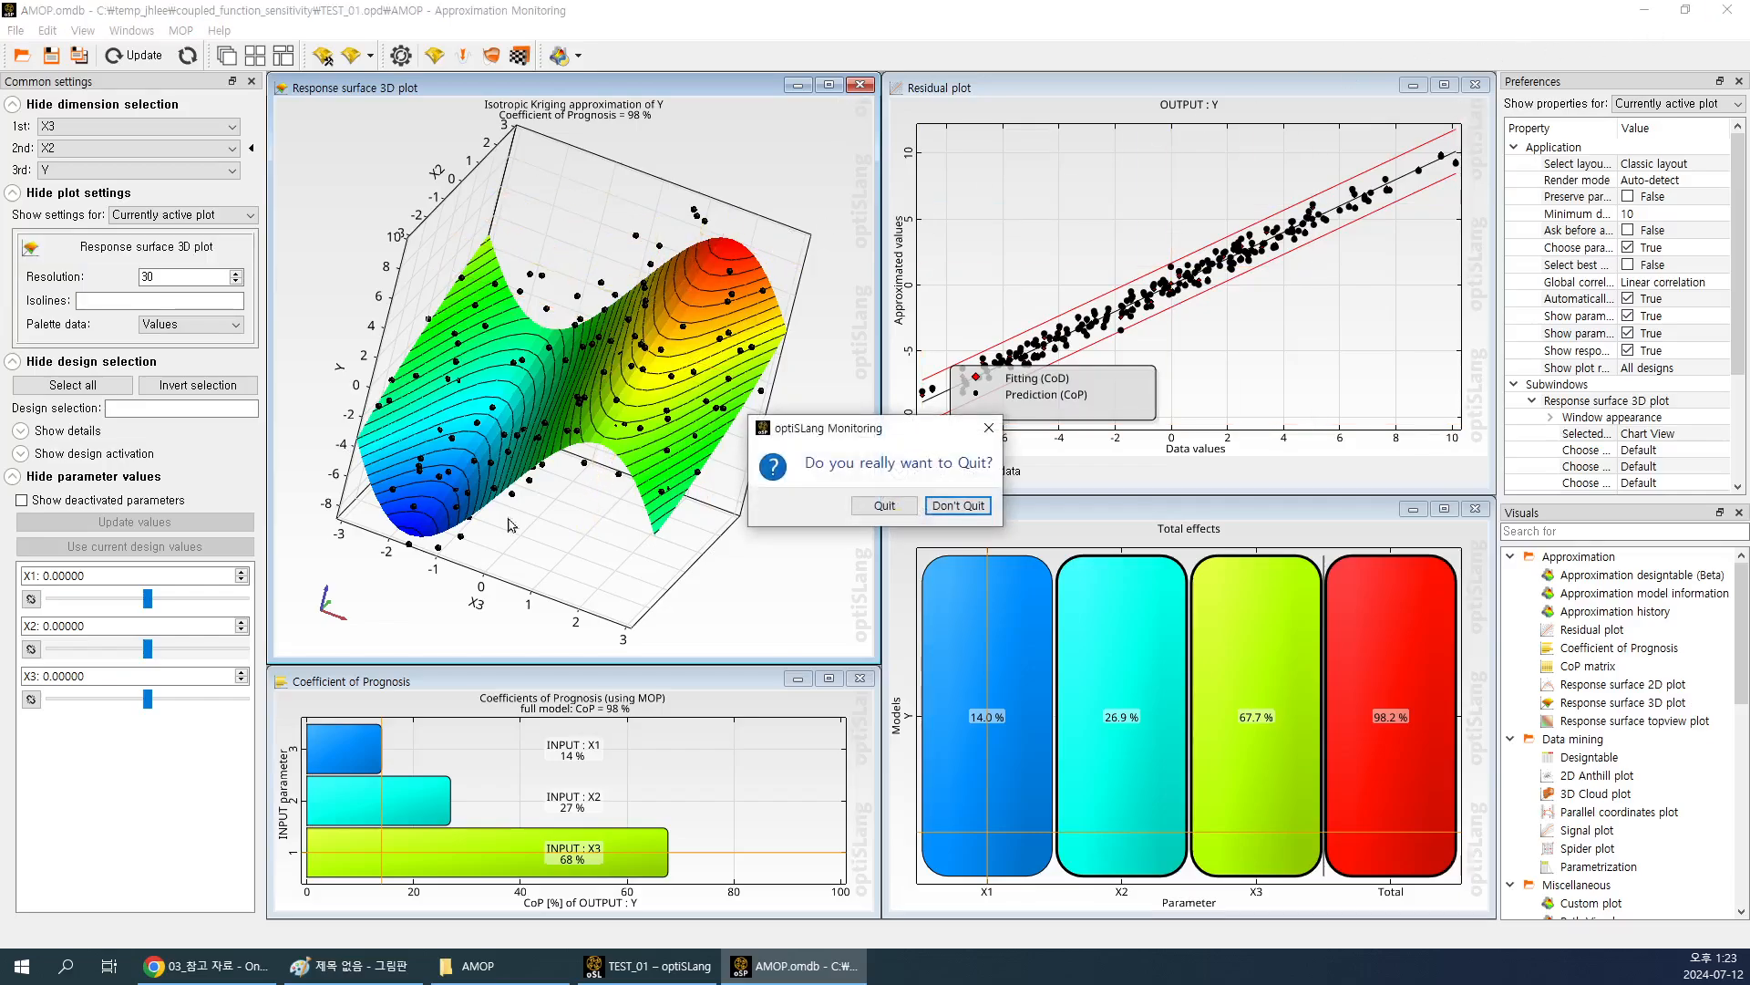
pyautogui.click(896, 513)
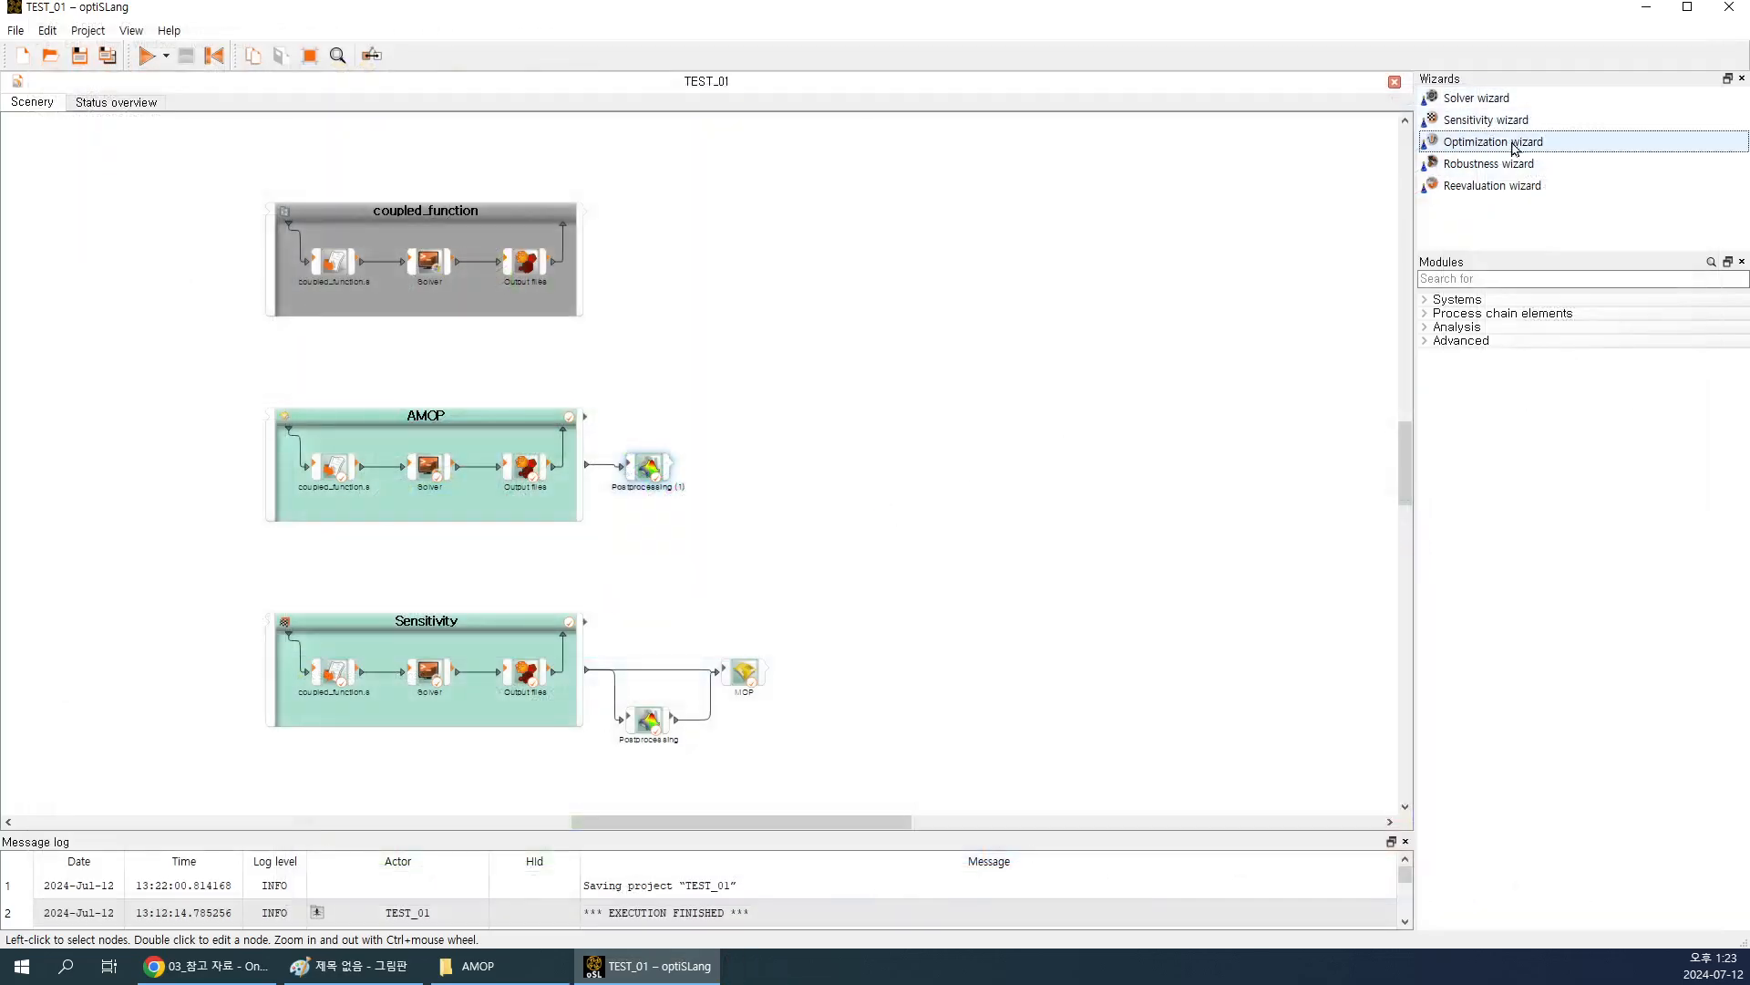
# Apply the Optimization wizard to the AMOP system and accept the X1 to X5 ranges of -3.14 to 3.14.
pyautogui.moveTo(1514, 148); pyautogui.dragTo(490, 629)
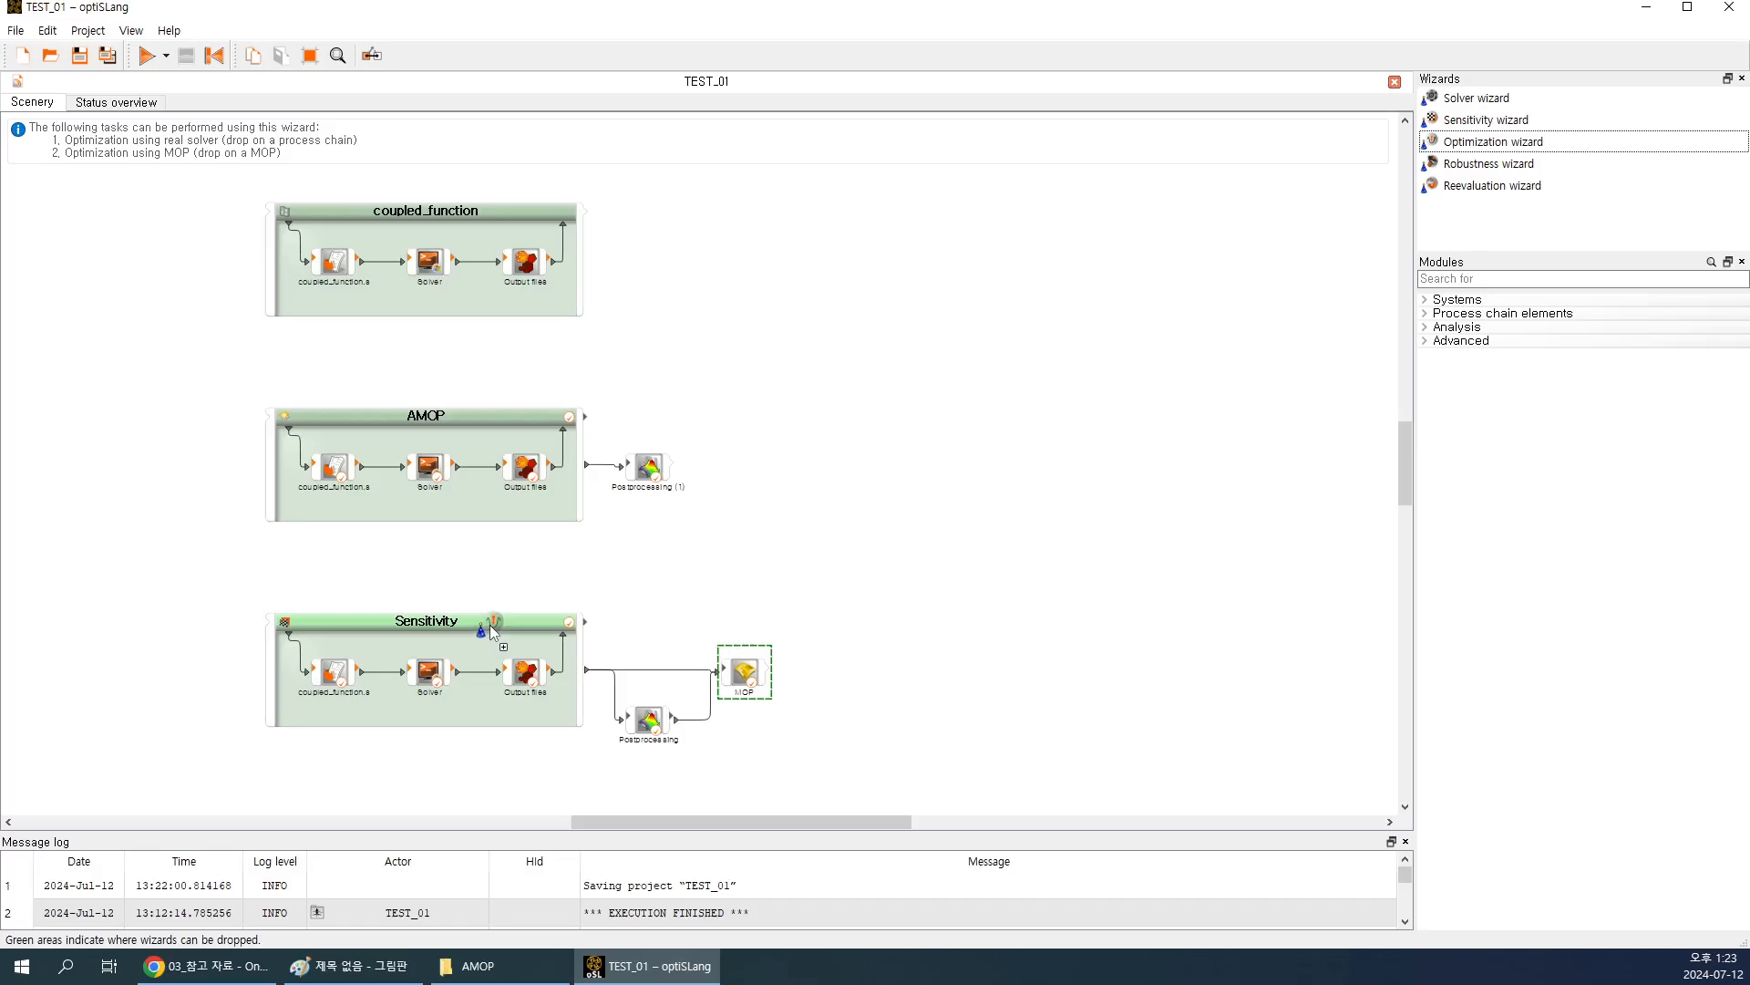
pyautogui.moveTo(496, 631); pyautogui.dragTo(518, 430)
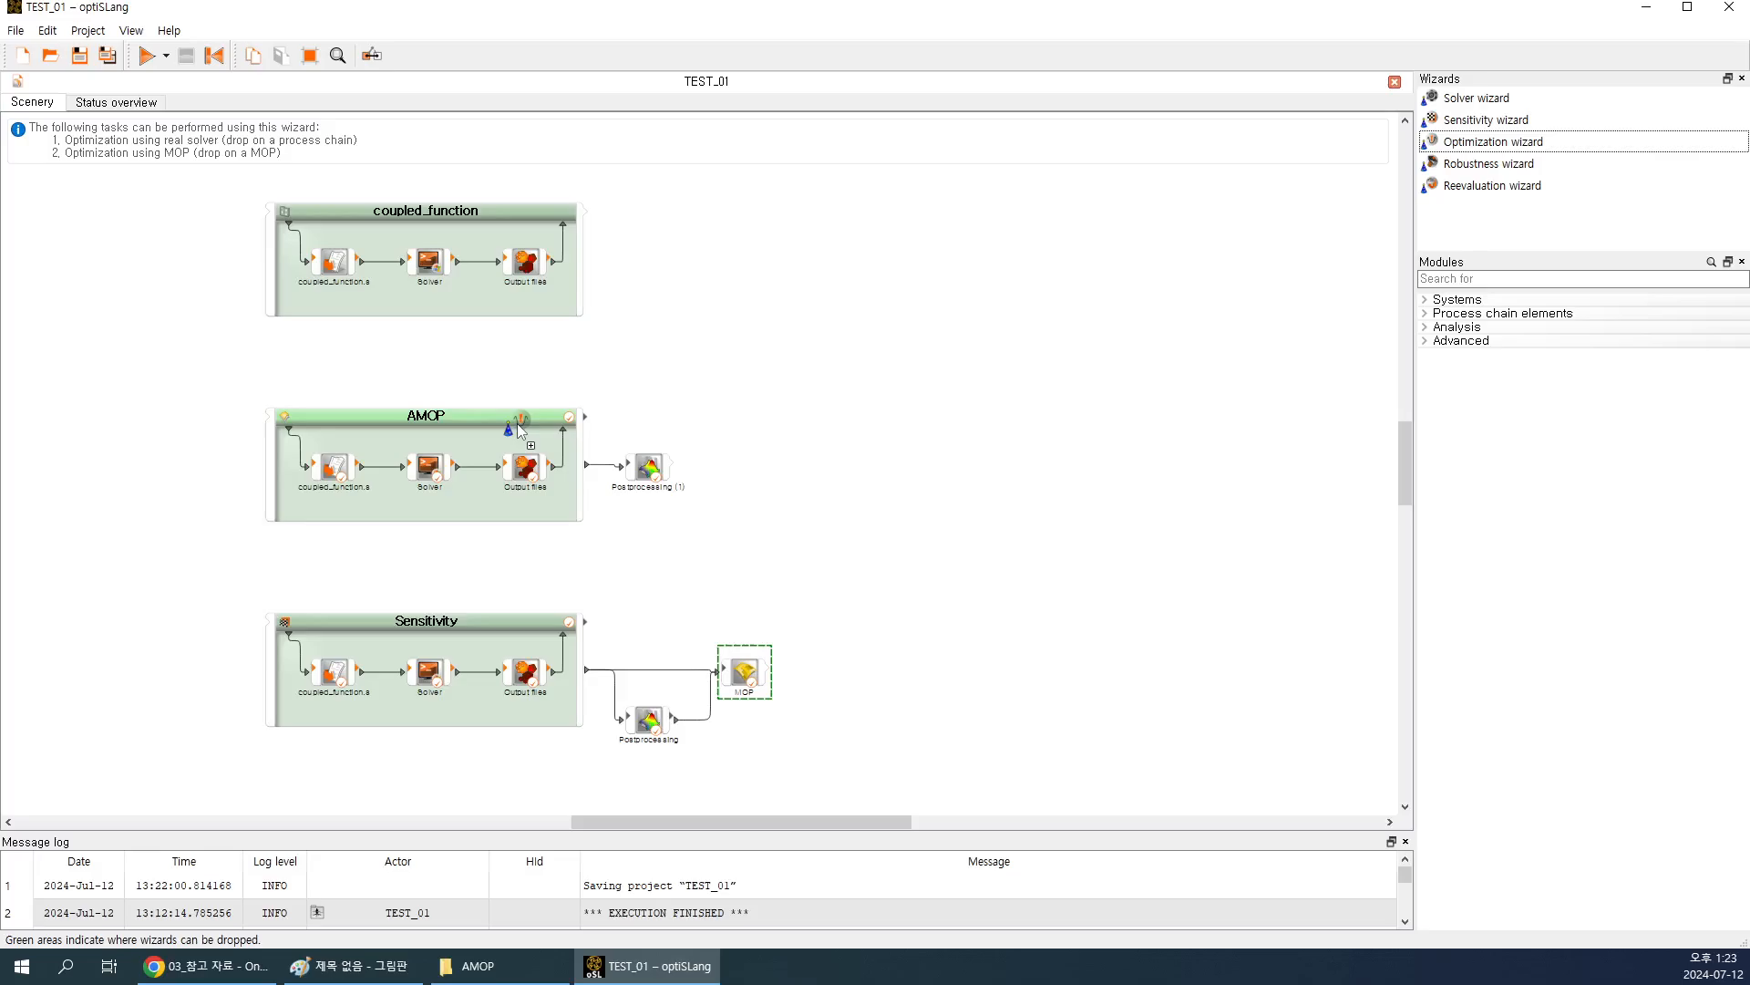
pyautogui.moveTo(521, 430); pyautogui.dragTo(560, 421)
pyautogui.moveTo(551, 418); pyautogui.dragTo(550, 417)
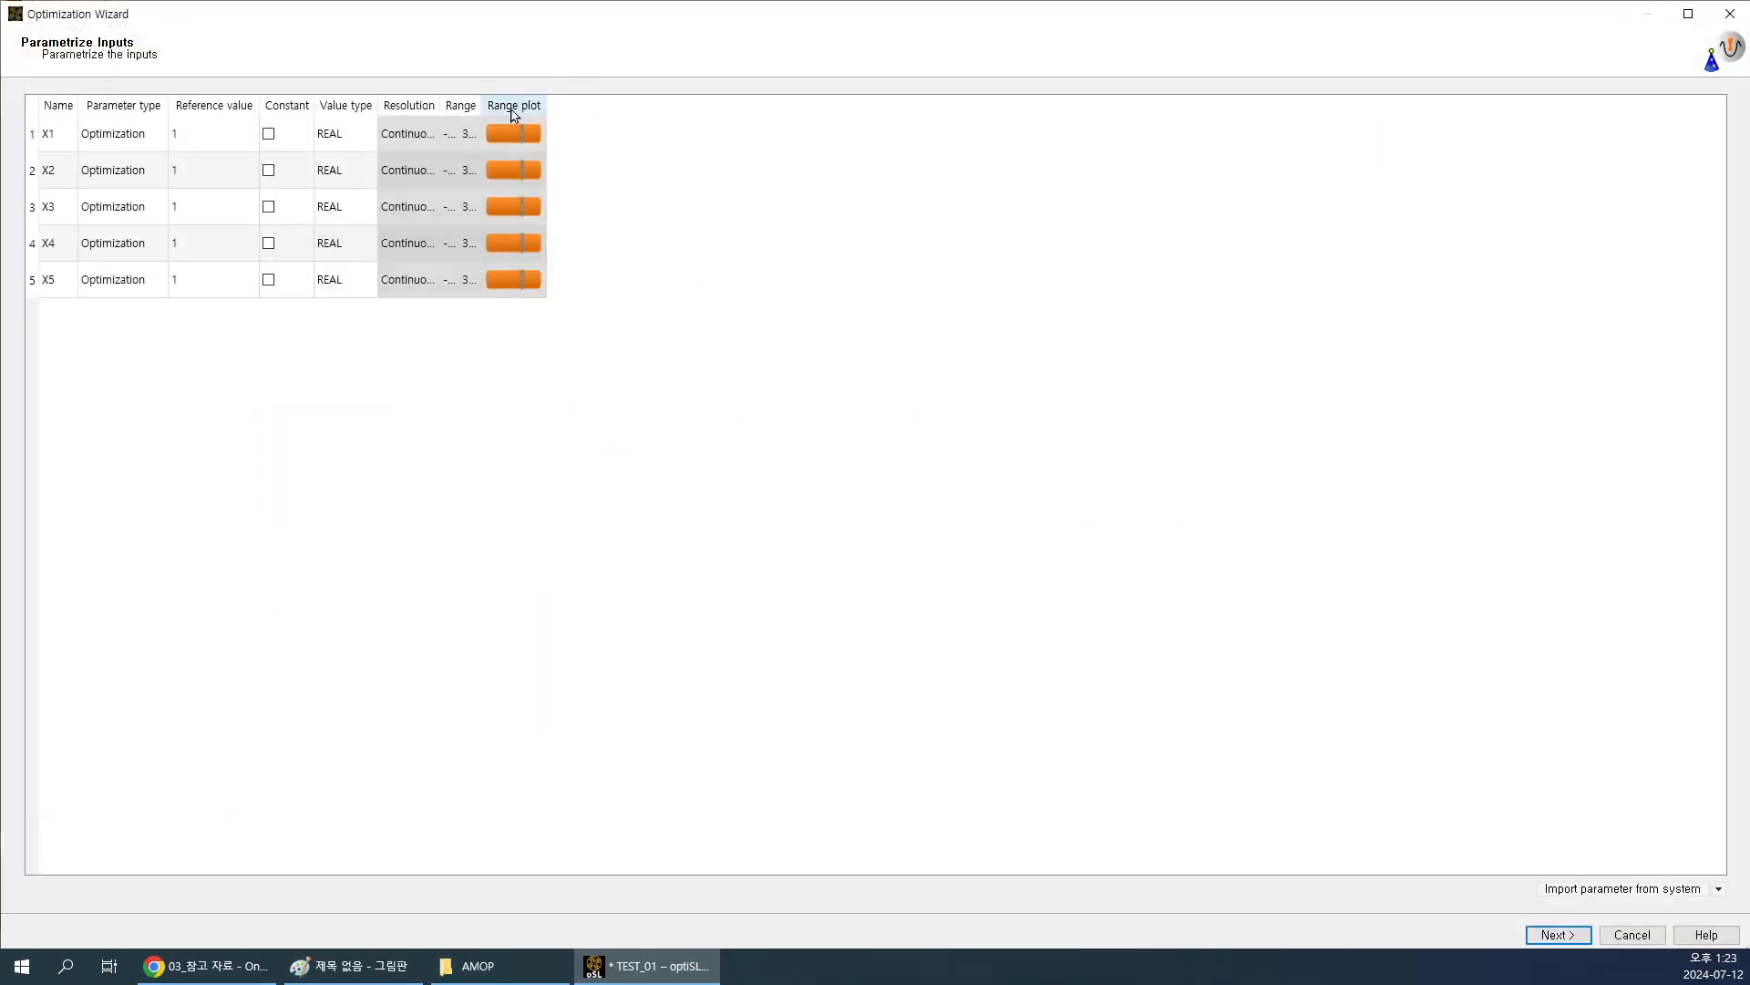
pyautogui.moveTo(480, 103); pyautogui.dragTo(601, 103)
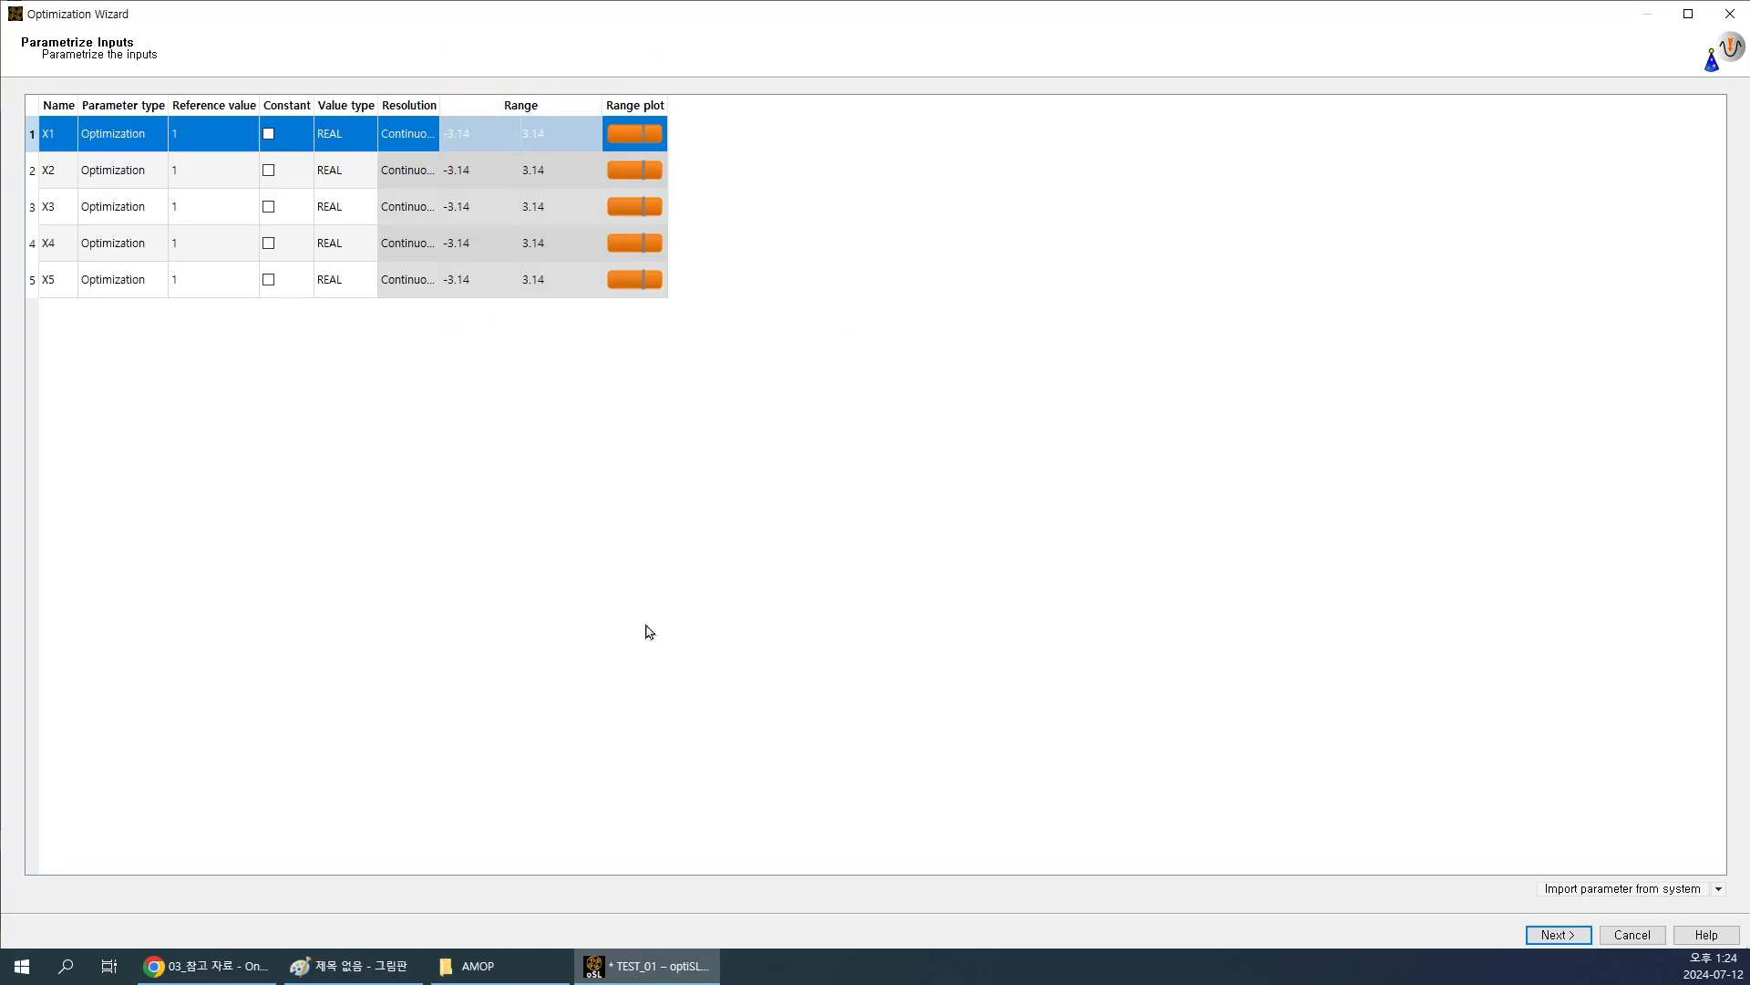
pyautogui.click(1558, 936)
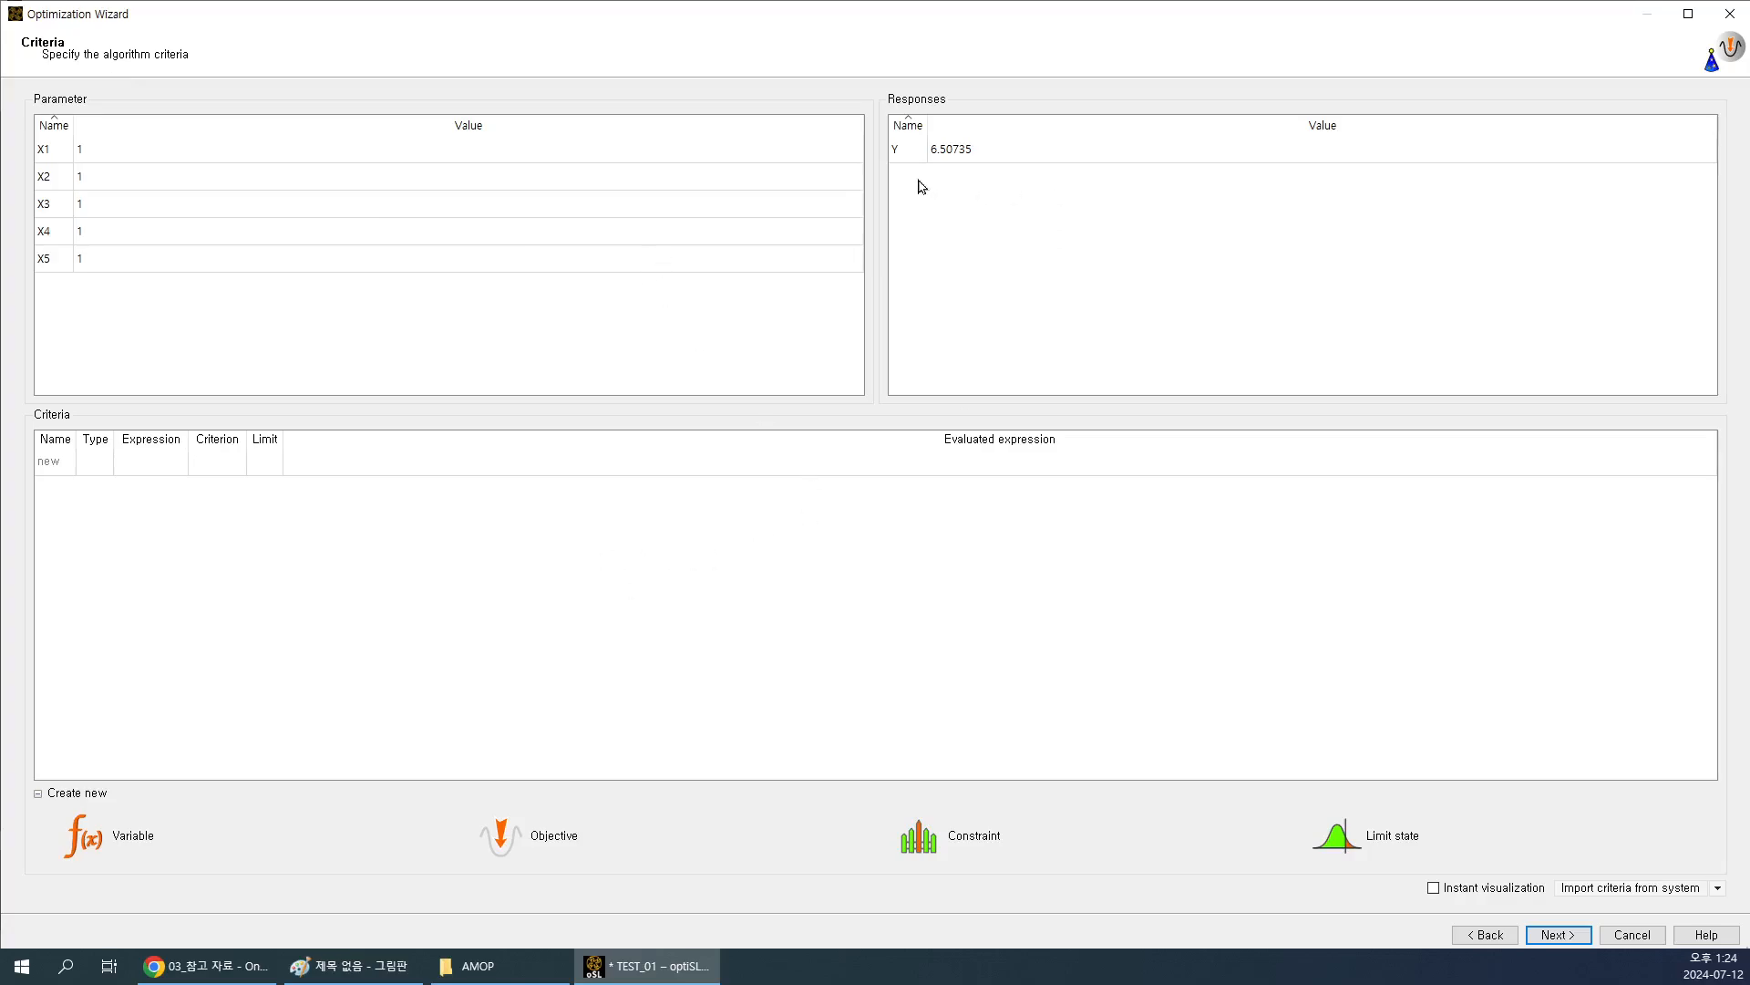
# Create an objective from response Y and set its criterion to MIN.
pyautogui.click(909, 153)
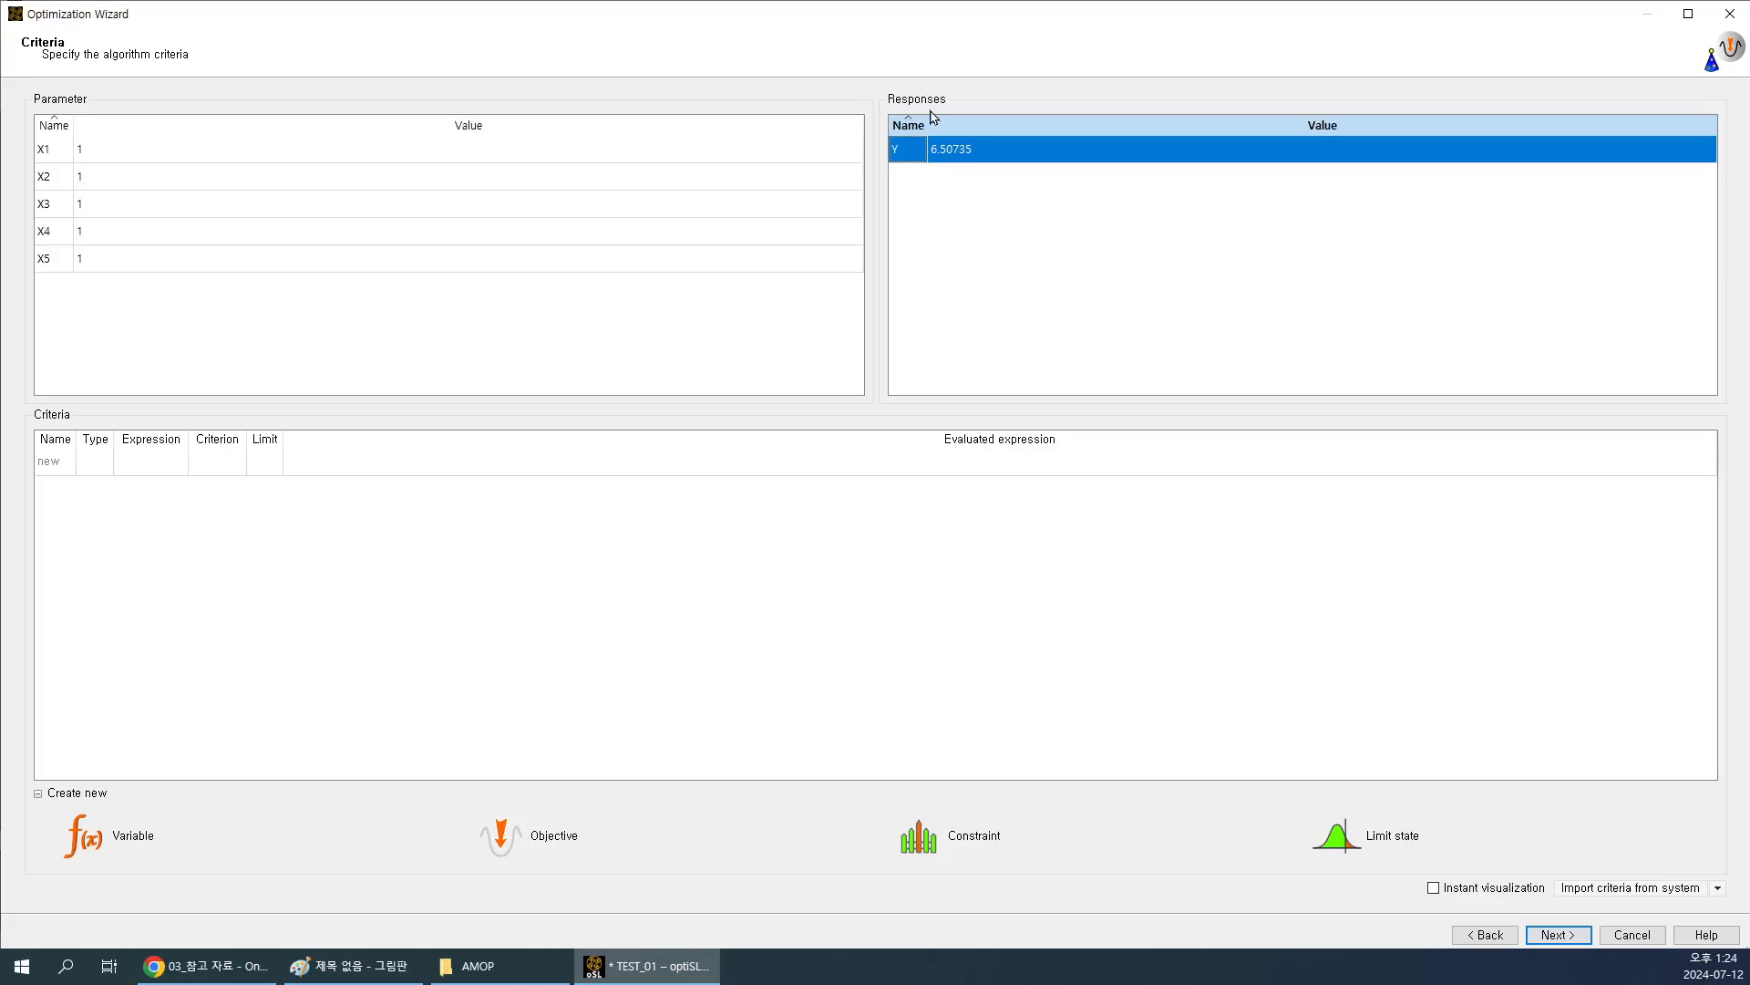
pyautogui.moveTo(913, 156); pyautogui.dragTo(1049, 839)
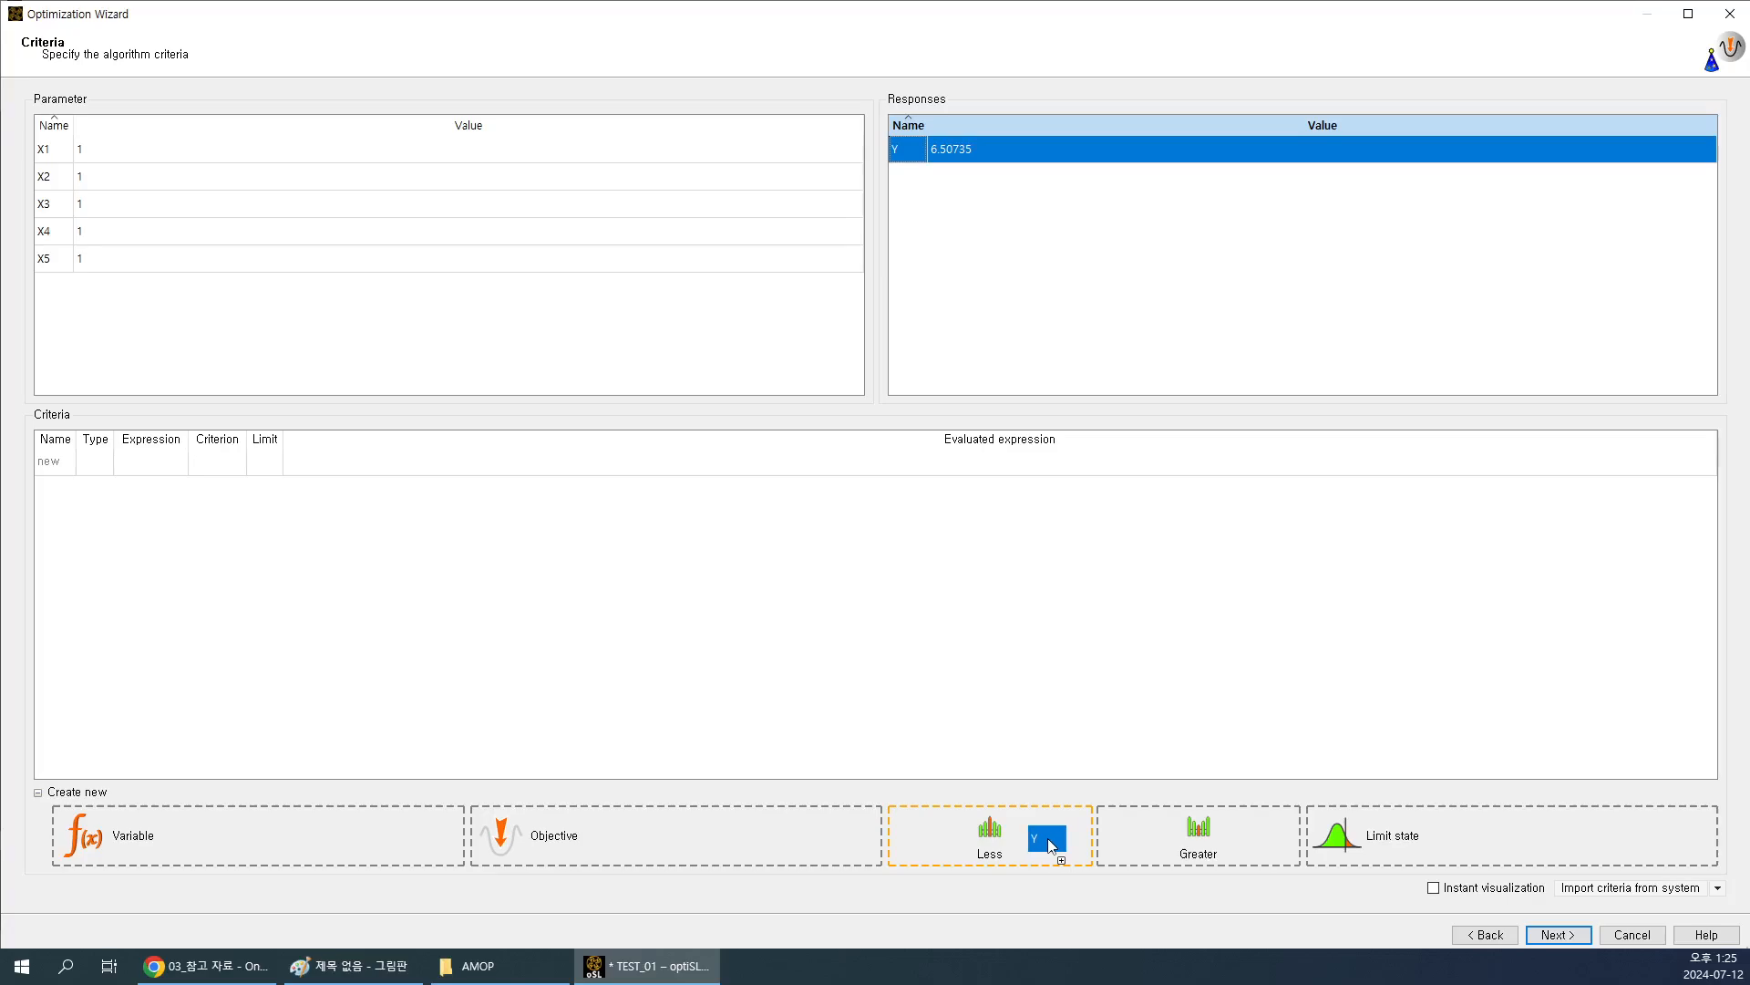
pyautogui.moveTo(1051, 844); pyautogui.dragTo(747, 840)
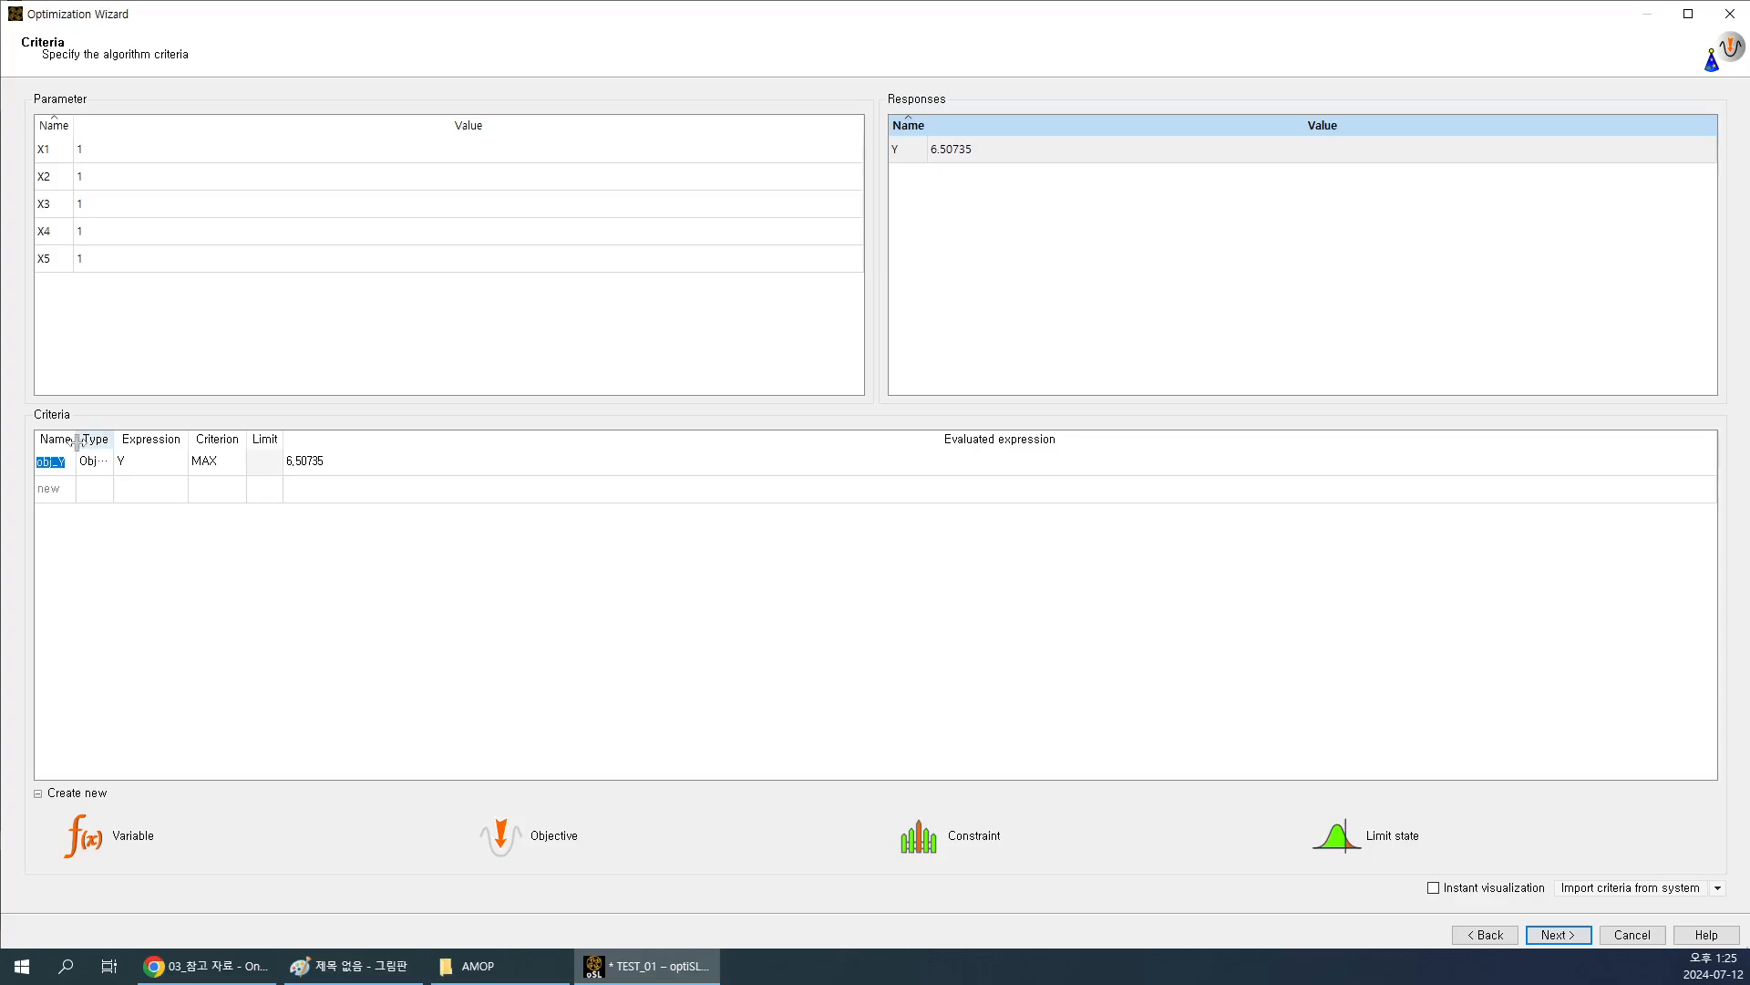
pyautogui.moveTo(76, 450); pyautogui.dragTo(615, 440)
pyautogui.click(95, 466)
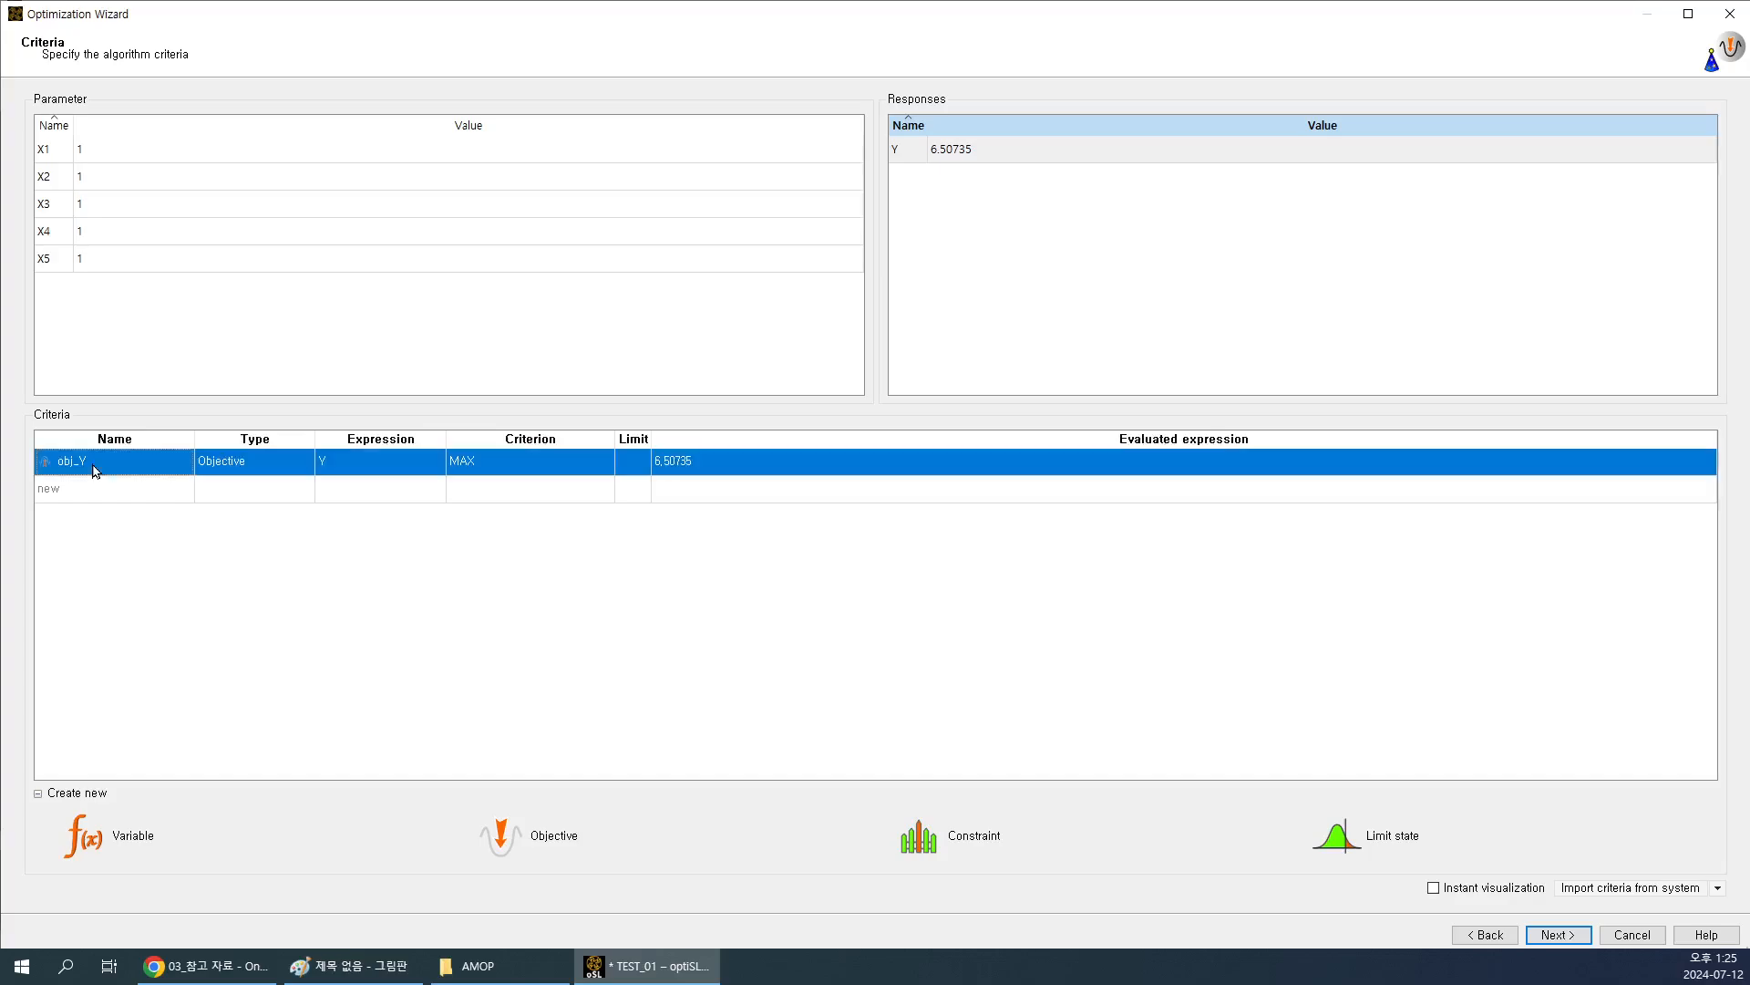
pyautogui.click(287, 472)
pyautogui.click(305, 467)
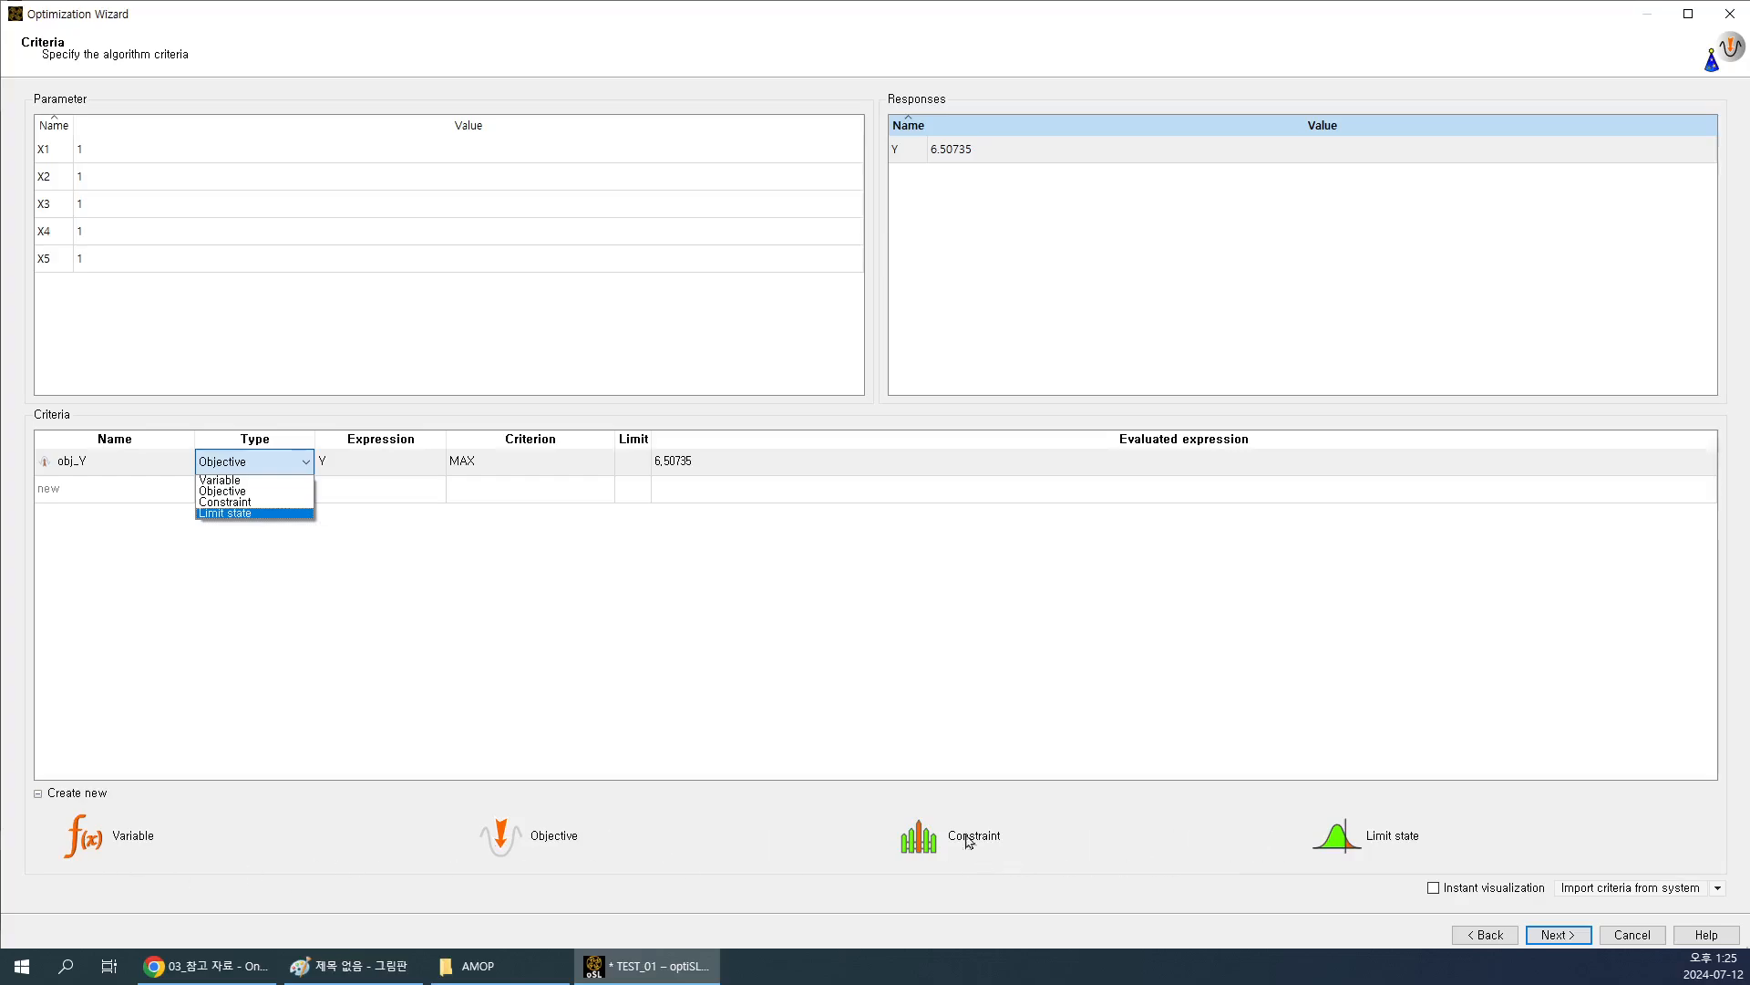
pyautogui.click(330, 658)
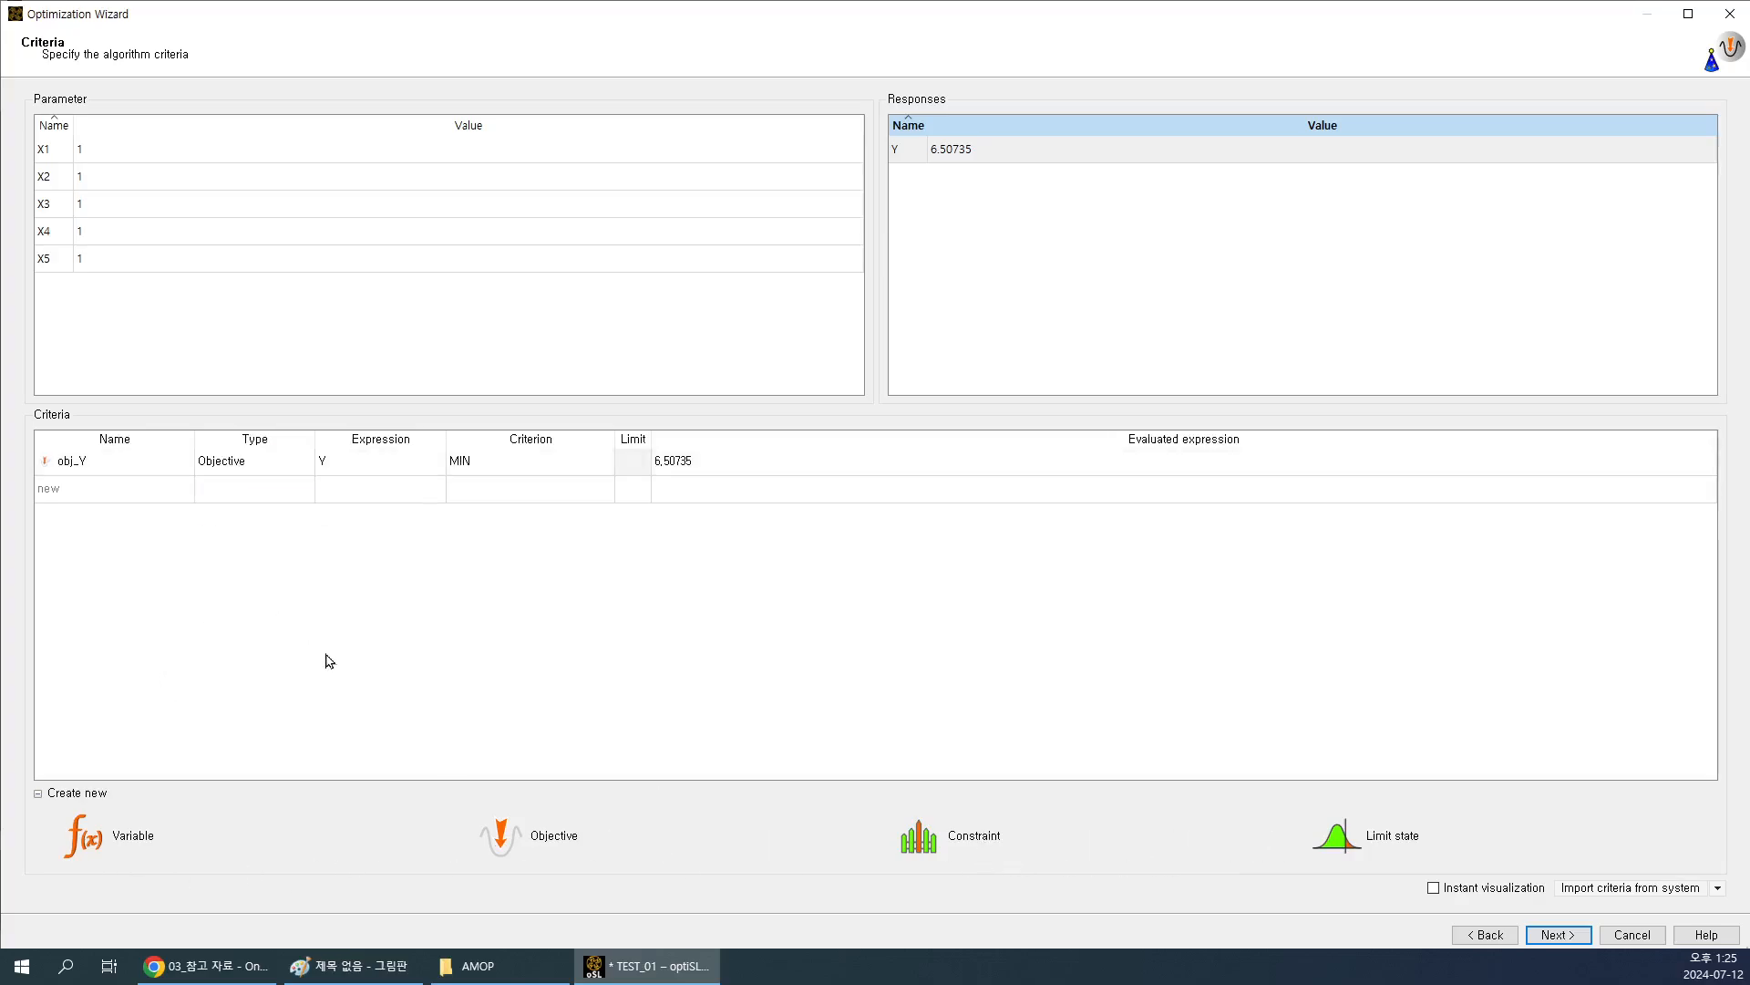
# Review the parameters, response Y and the obj_Y criterion, and proceed to the optimization method settings.
pyautogui.click(425, 467)
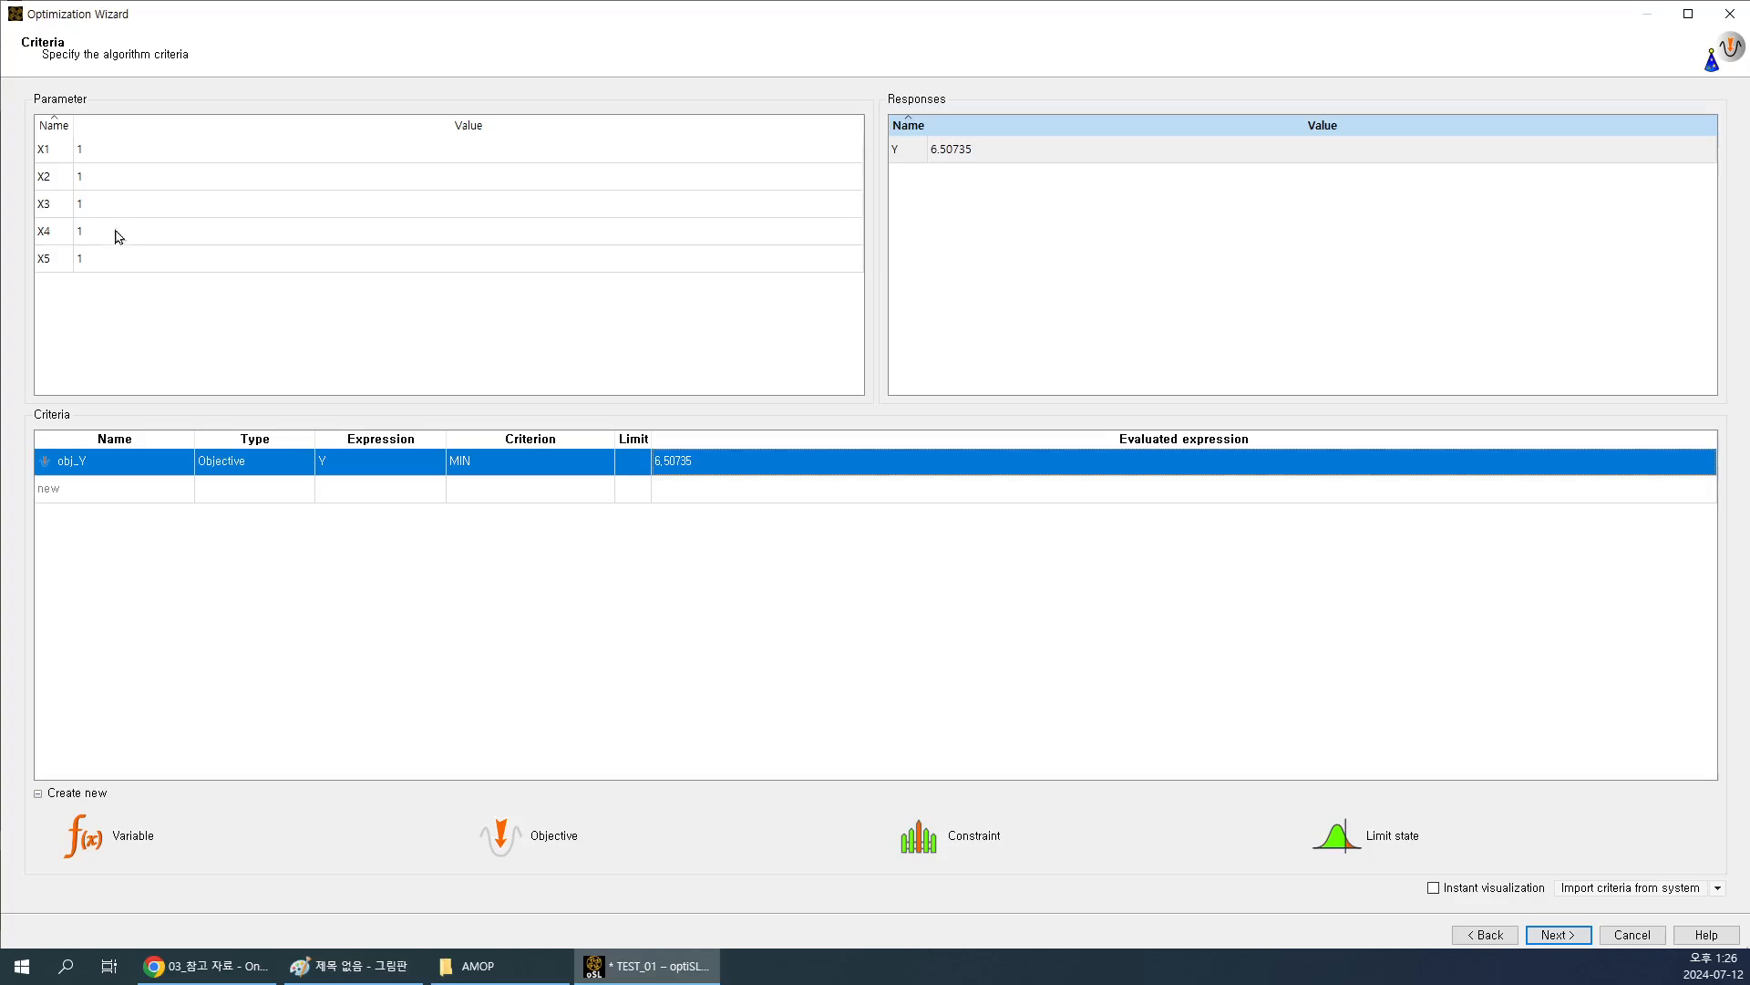
pyautogui.click(40, 152)
pyautogui.click(47, 180)
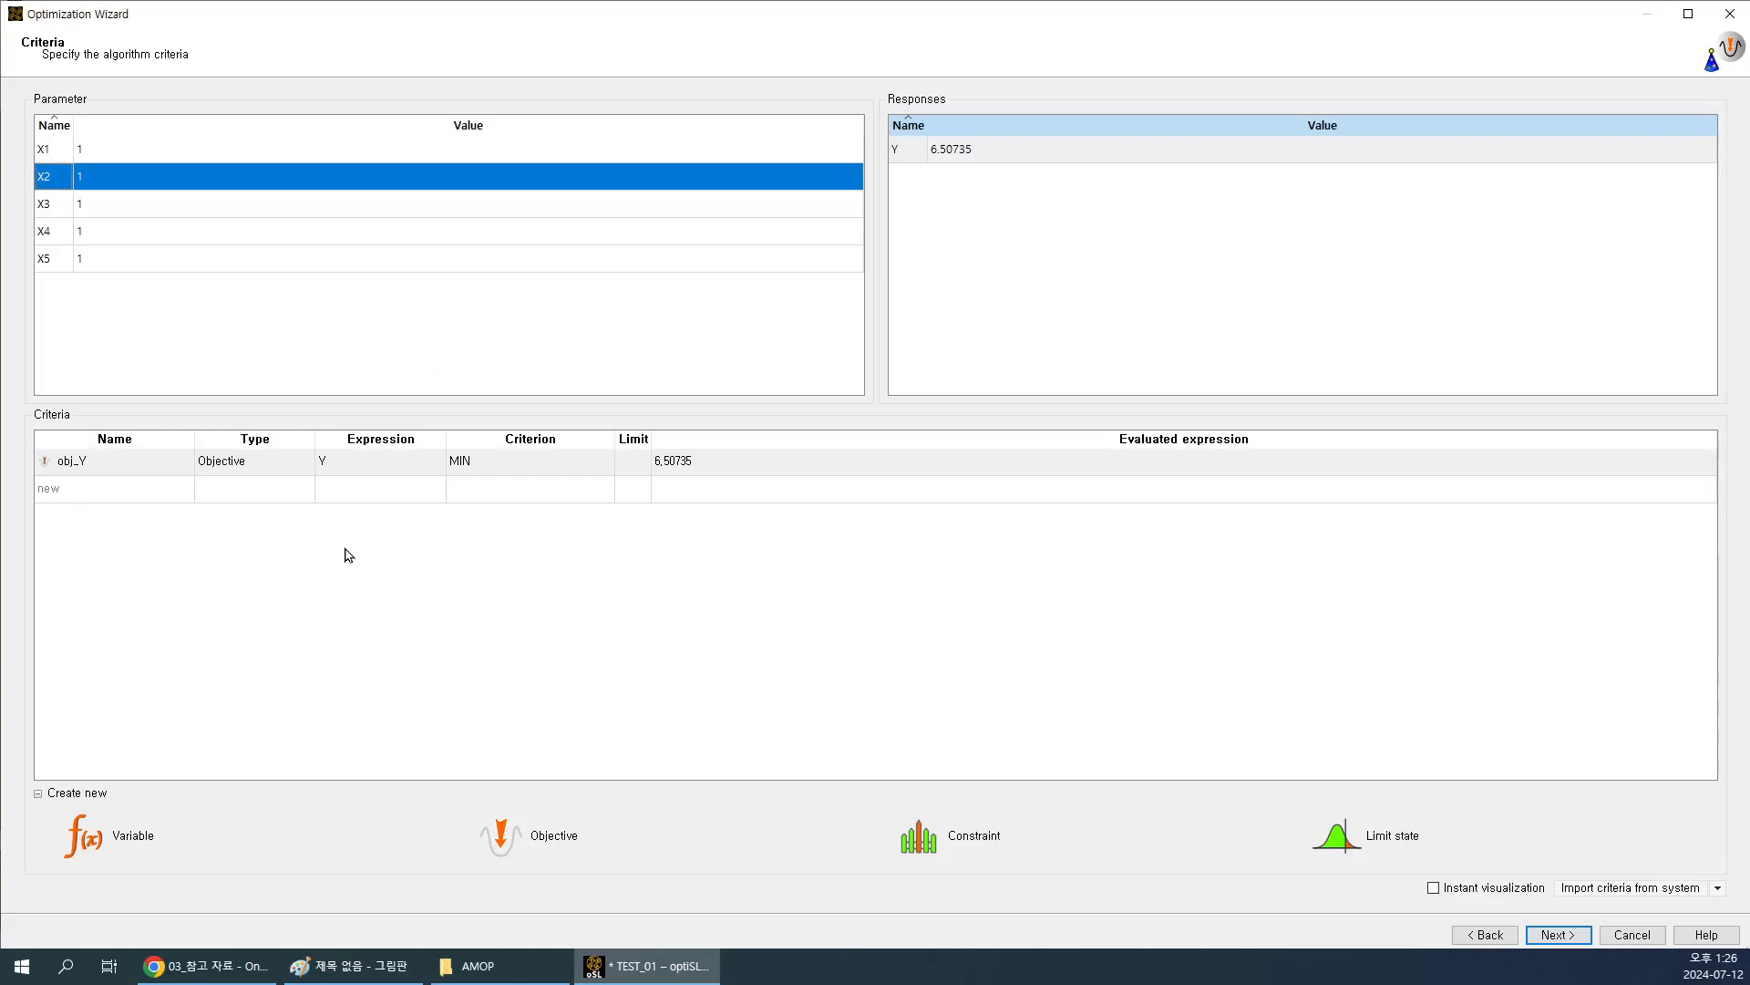
pyautogui.click(900, 276)
pyautogui.click(912, 156)
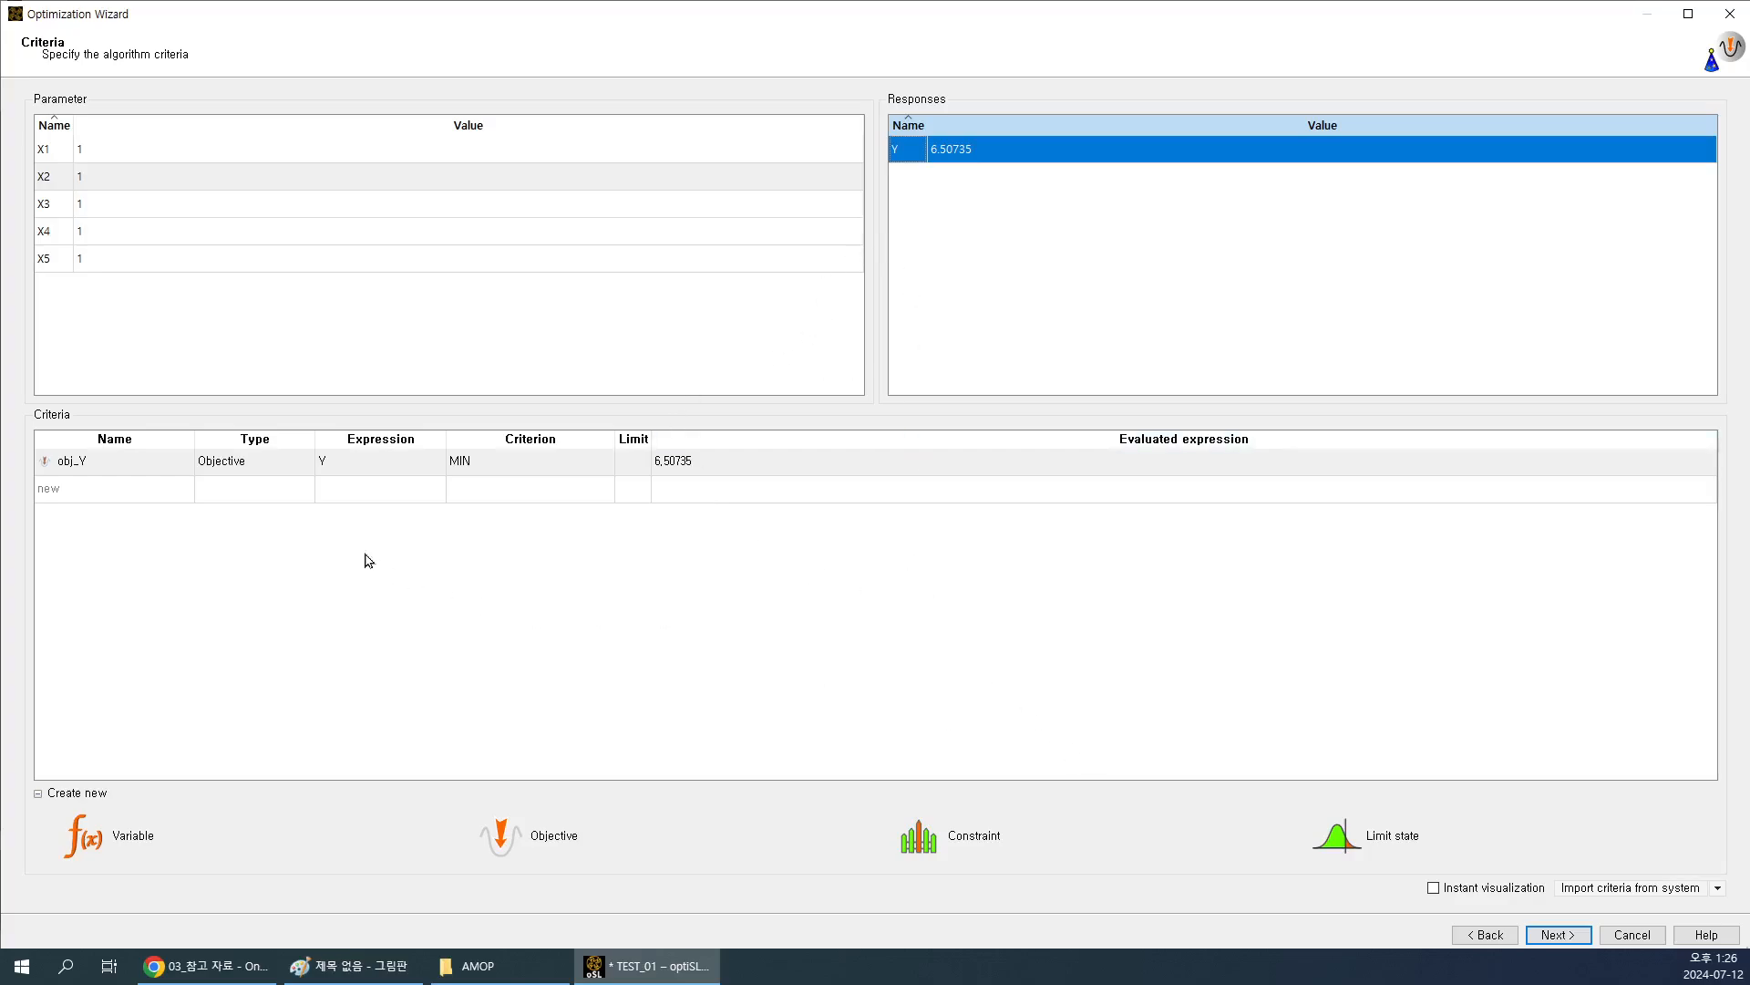
pyautogui.click(145, 469)
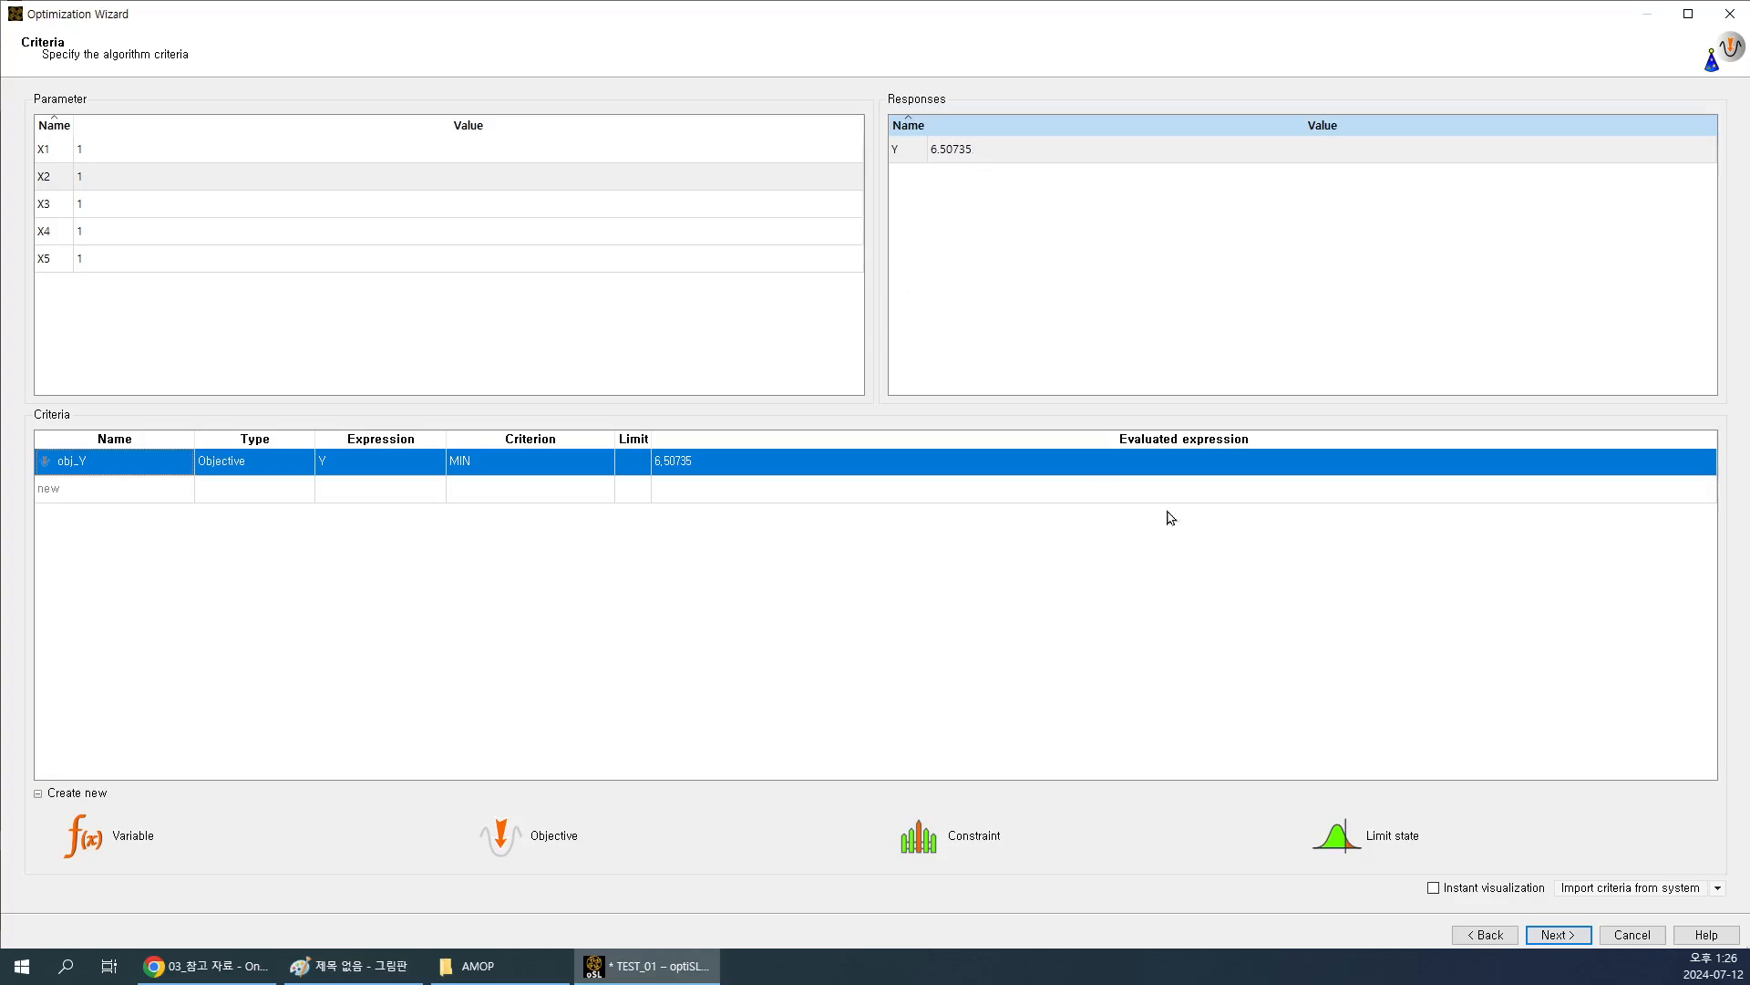
pyautogui.click(986, 157)
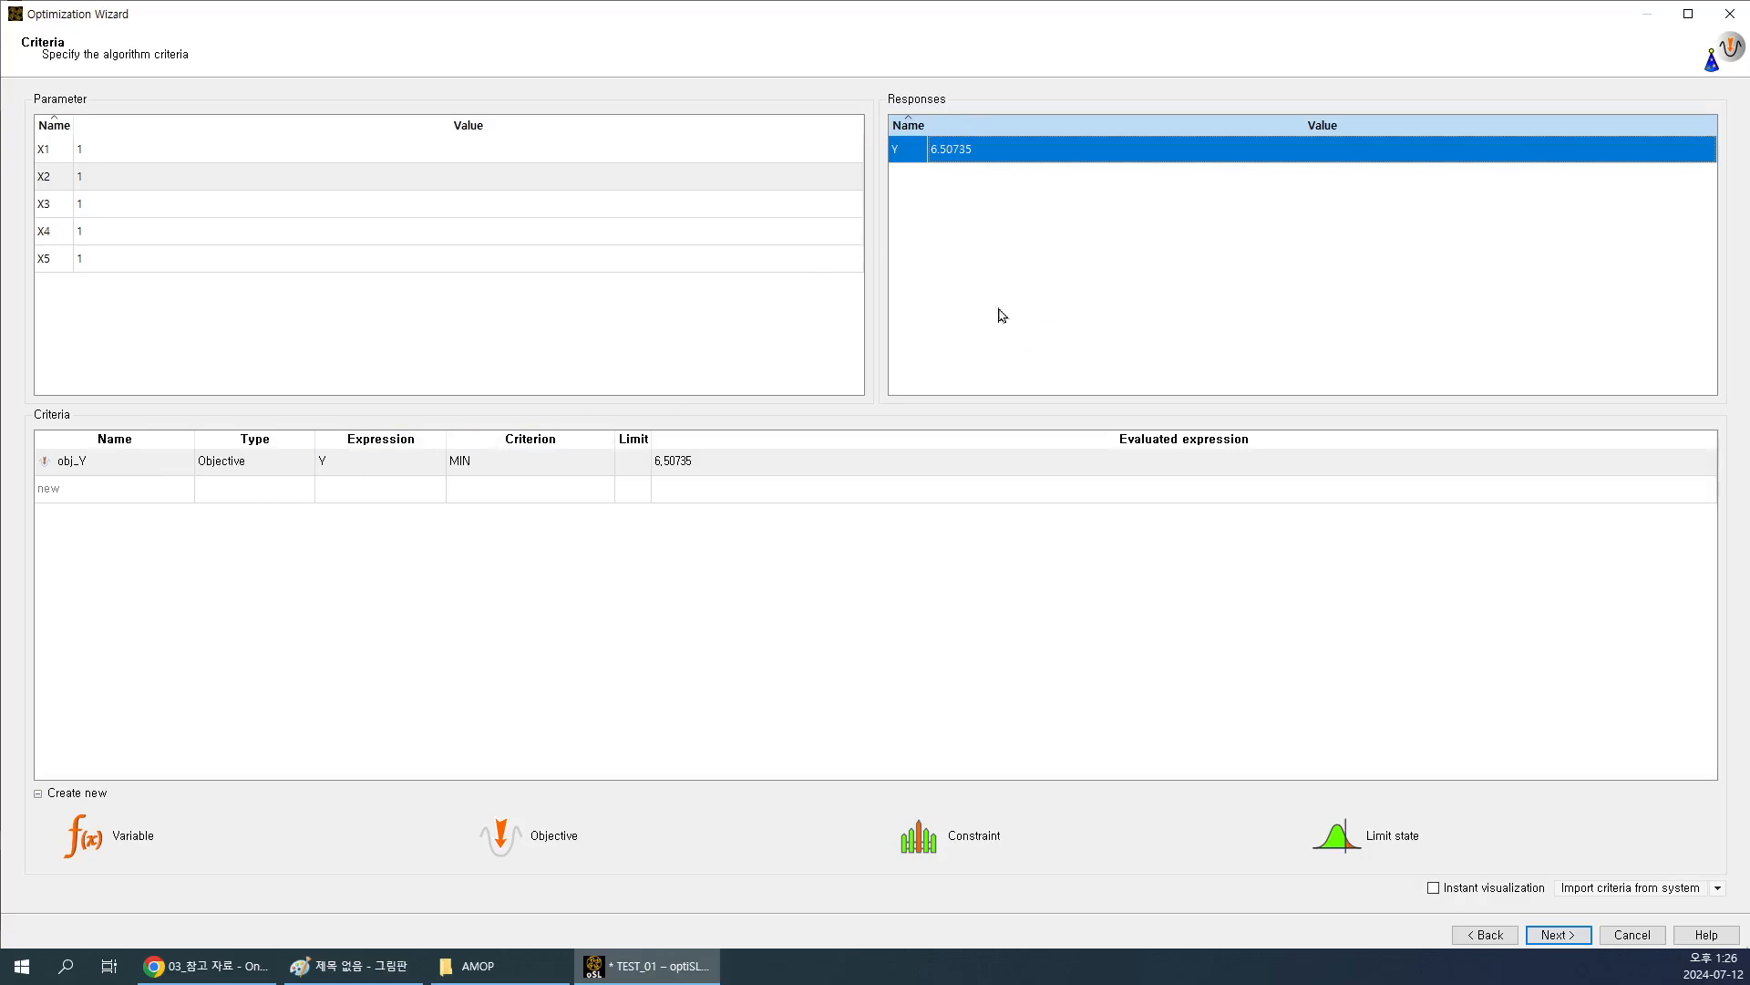
pyautogui.click(1565, 936)
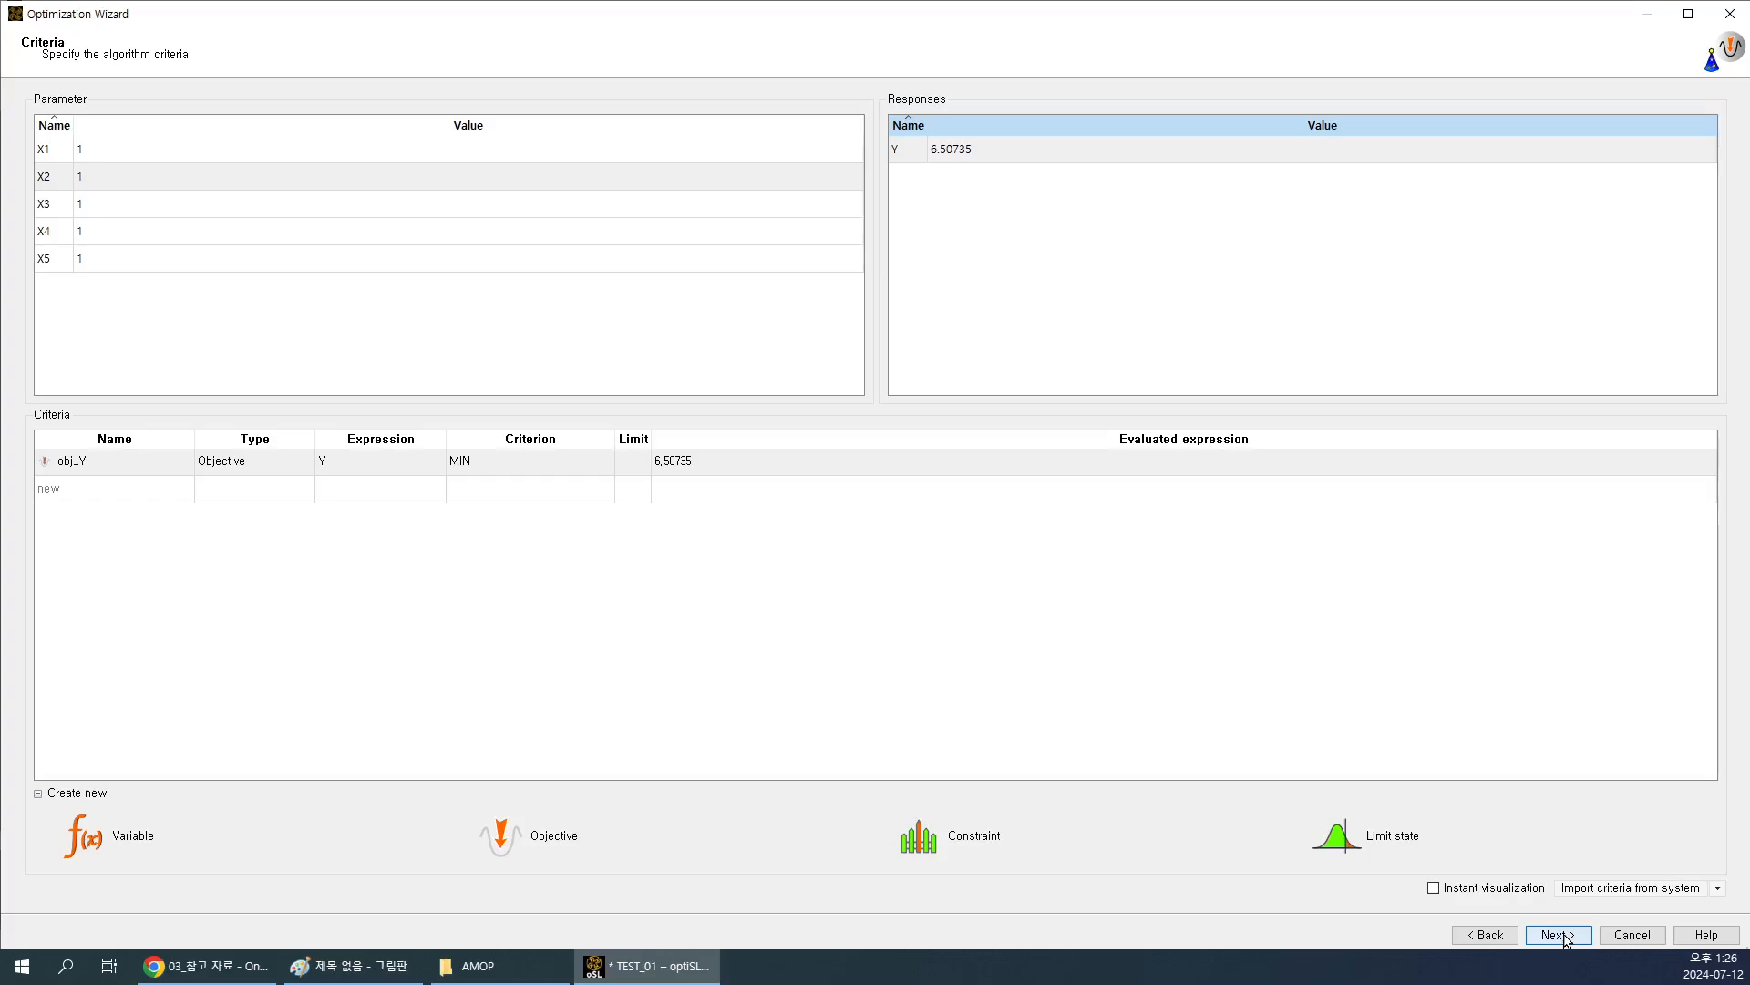
pyautogui.click(1557, 937)
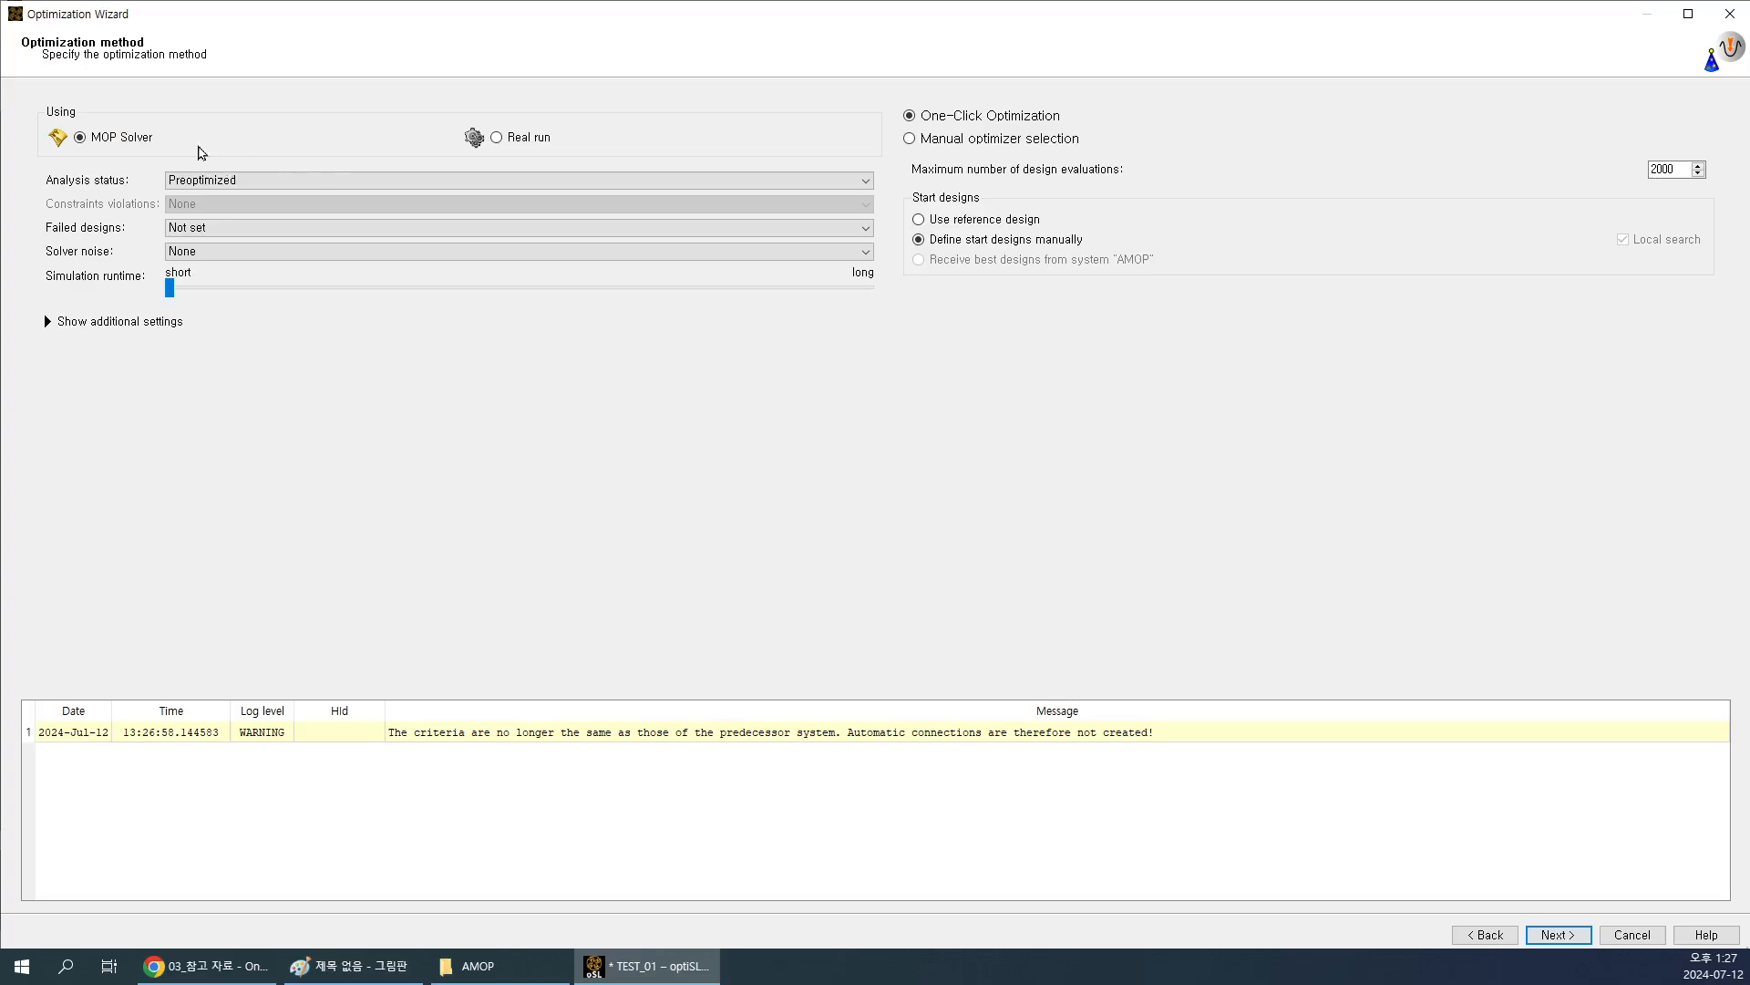
# Compare the Real run settings, keep the MOP Solver, and choose manual optimizer selection with the NLPQL method.
pyautogui.click(515, 141)
pyautogui.click(120, 136)
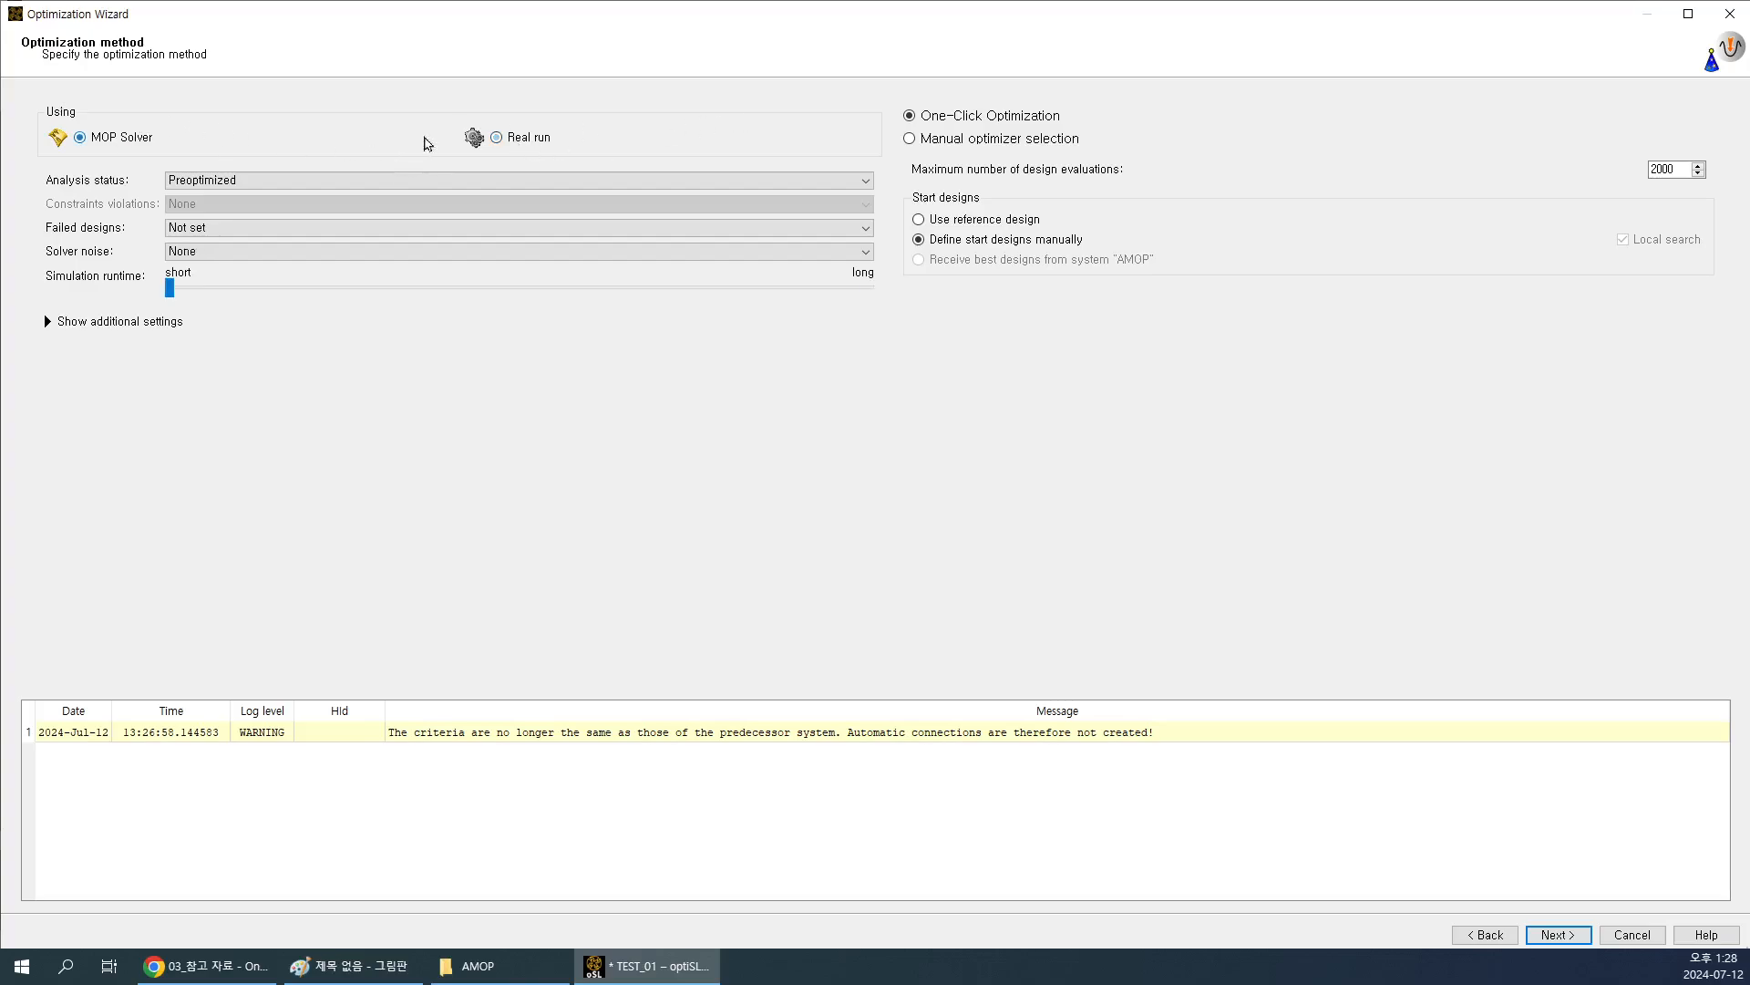
pyautogui.click(514, 144)
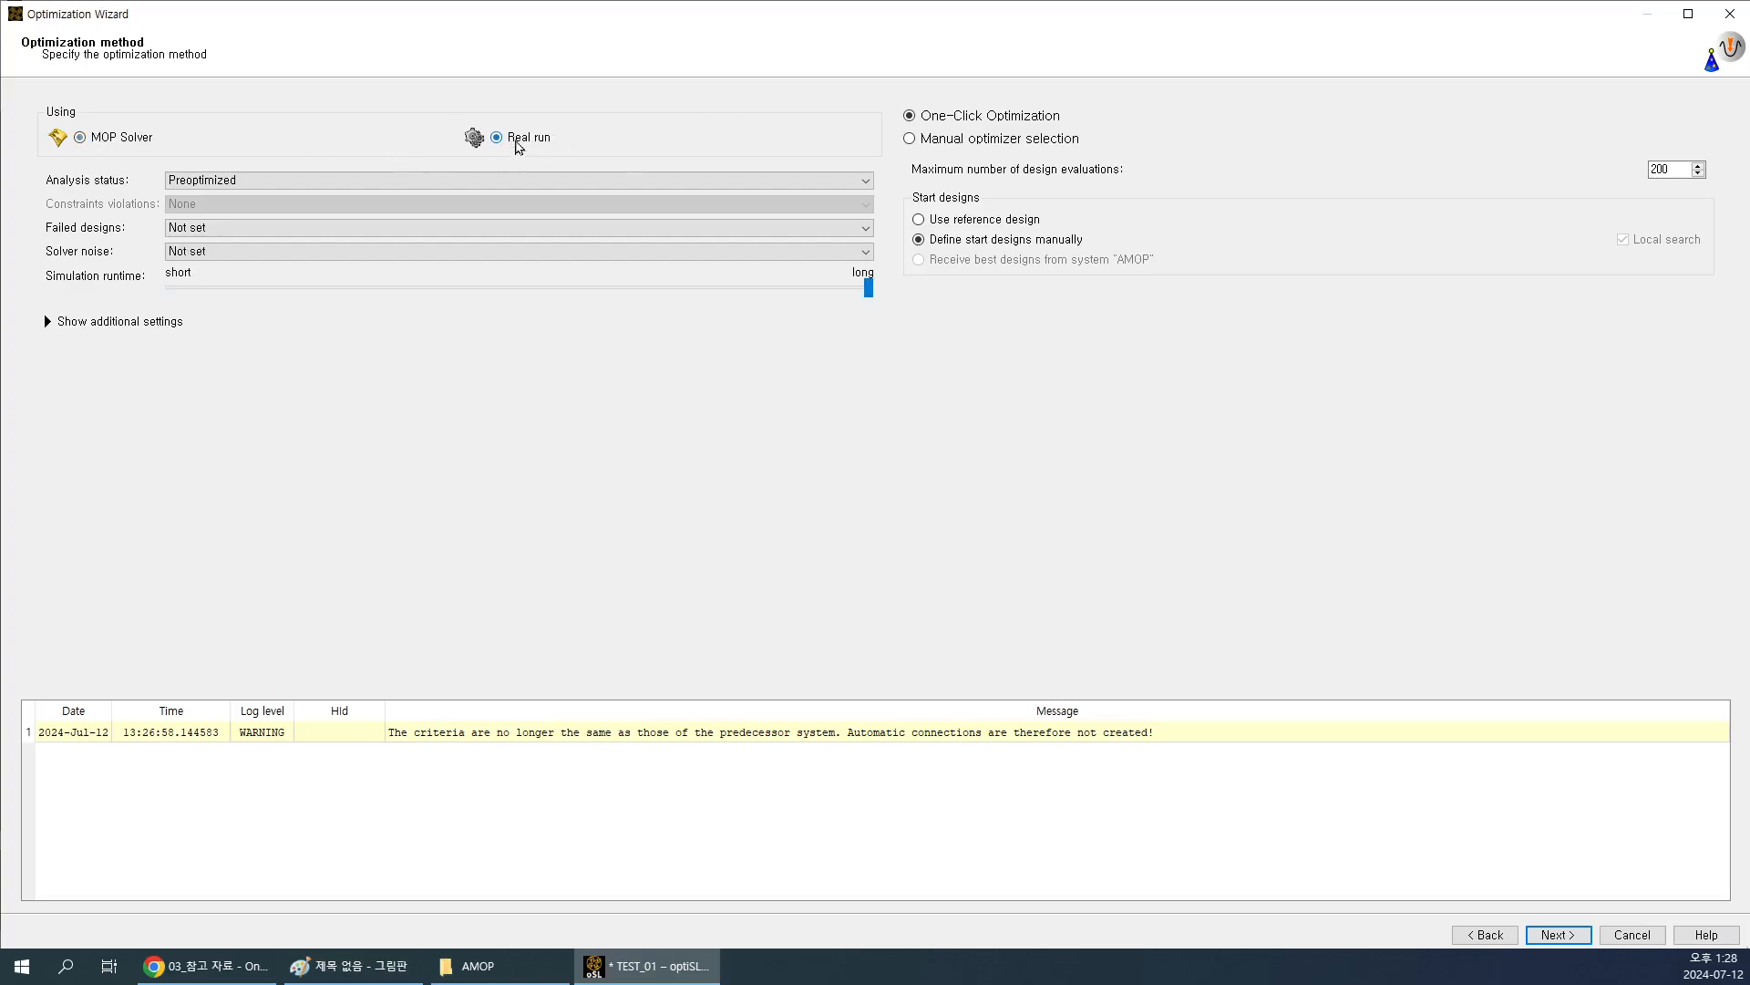
pyautogui.click(144, 143)
pyautogui.click(953, 142)
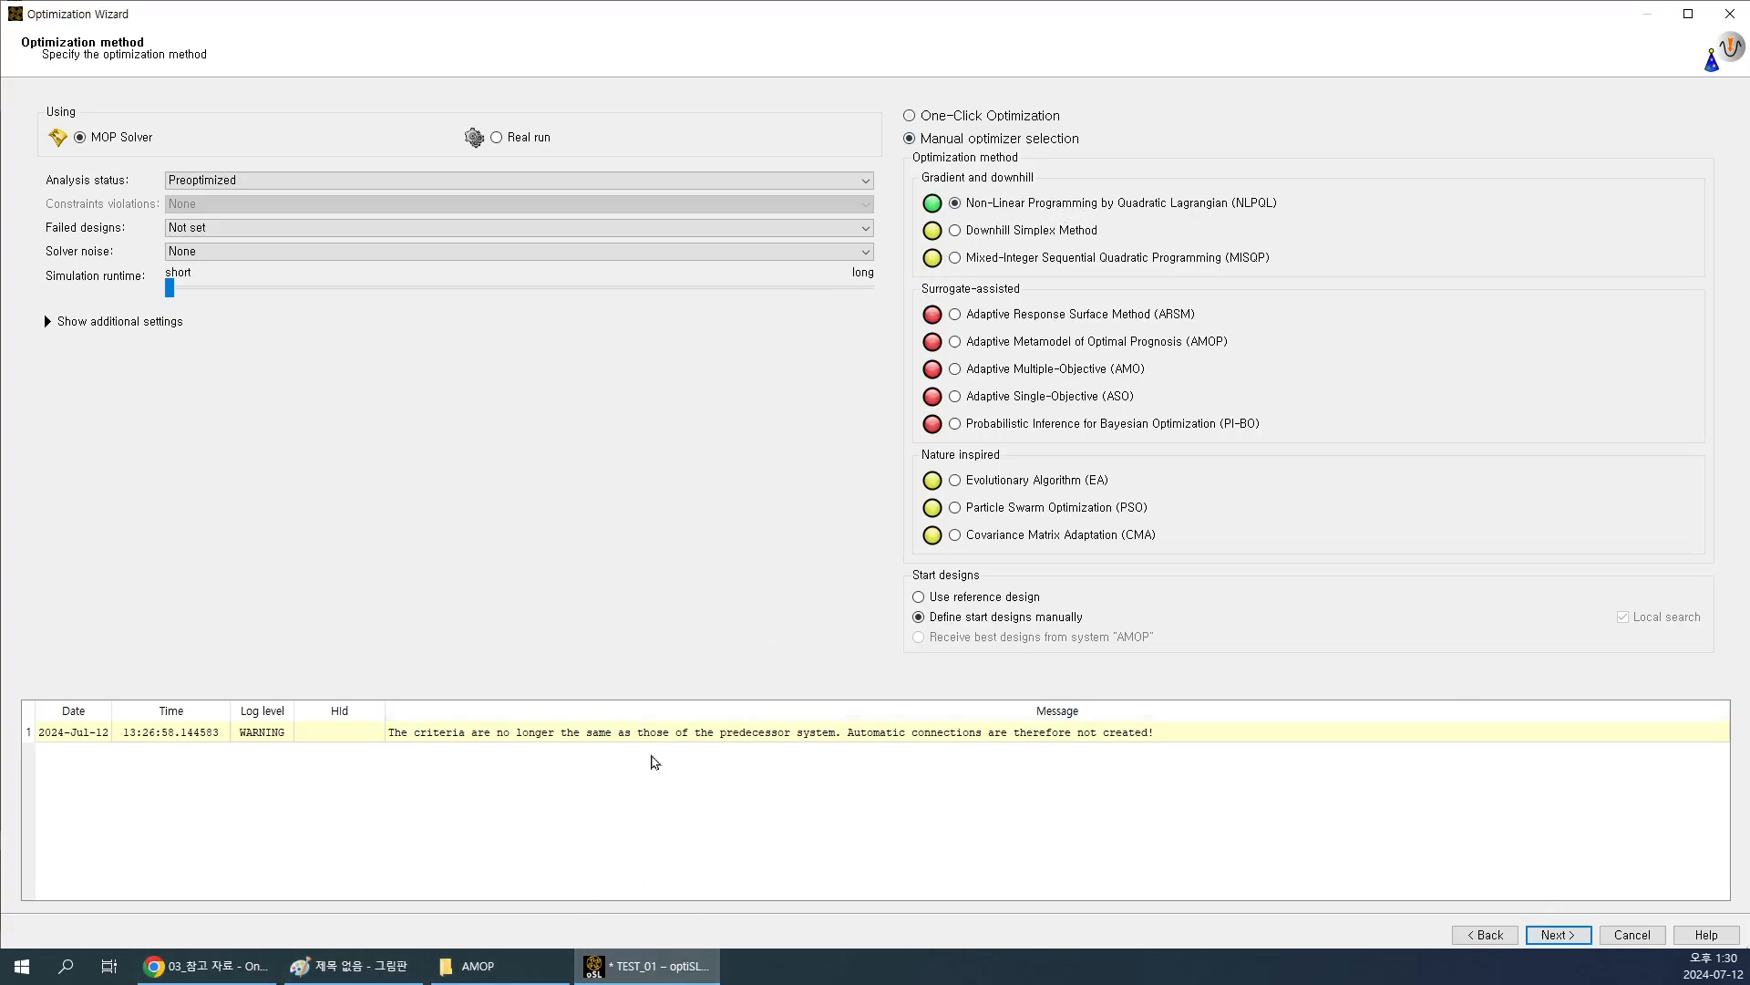
# Switch to Chrome, examine the coupled function's 3D surface graph, and return to the Optimization wizard.
pyautogui.click(301, 968)
pyautogui.click(205, 965)
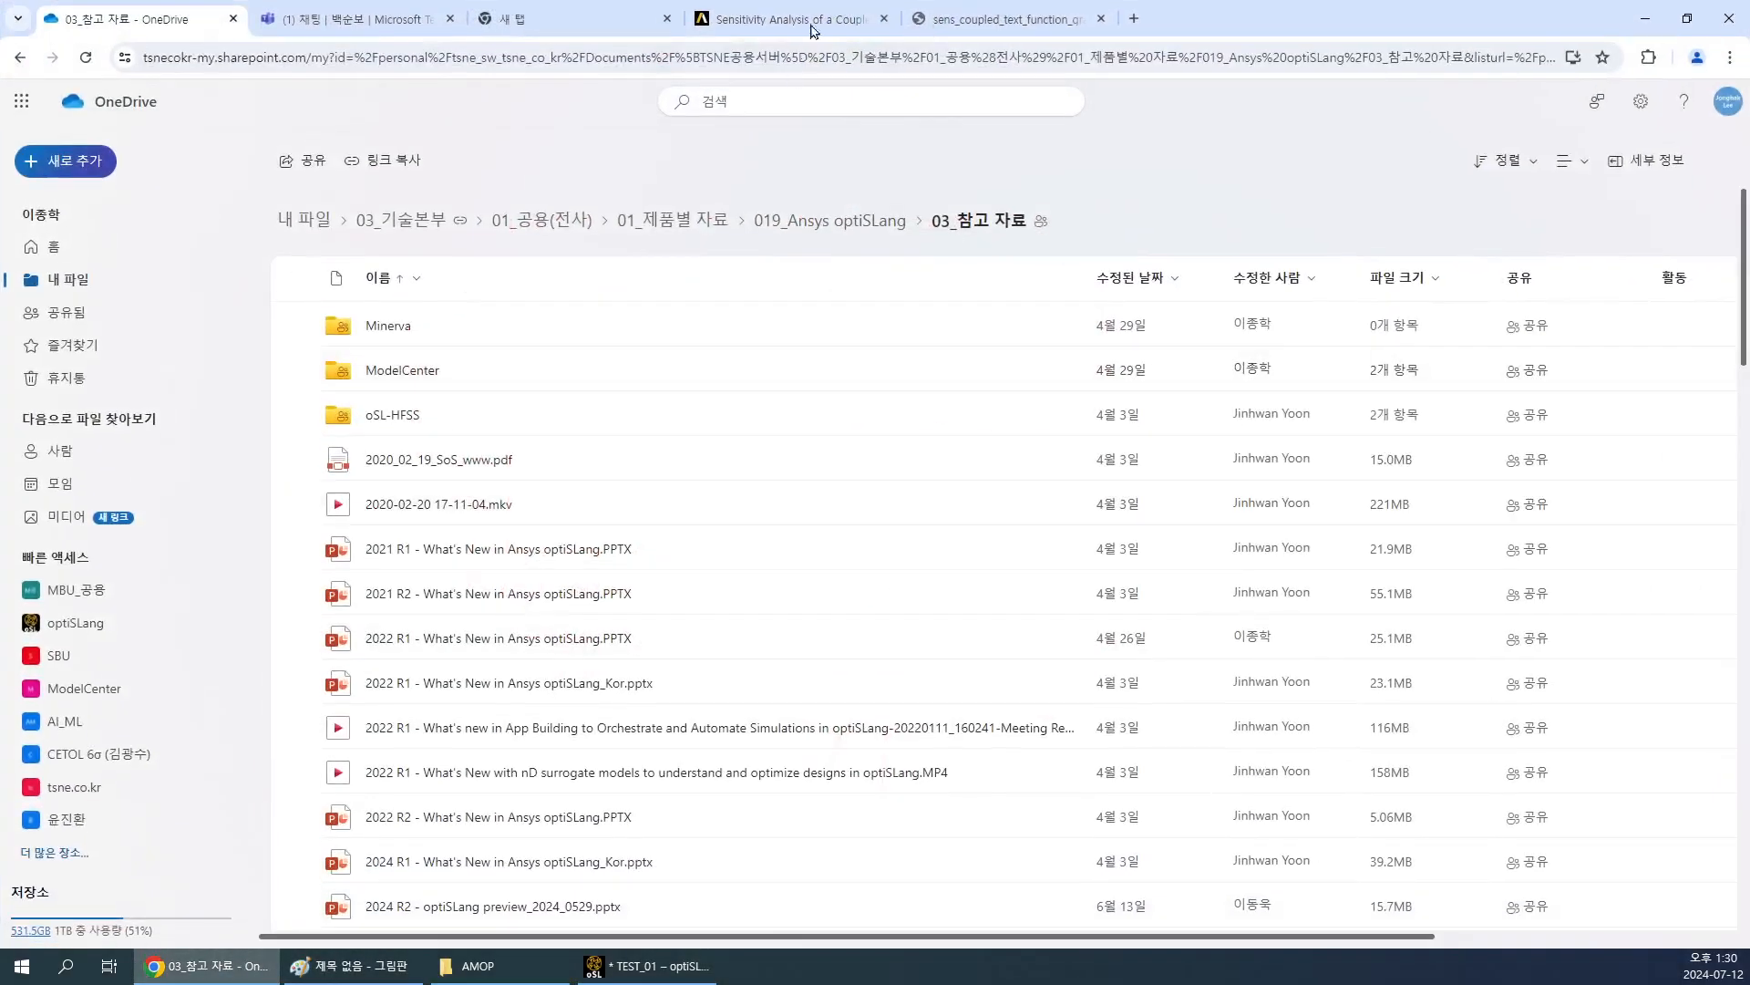
pyautogui.click(565, 18)
pyautogui.click(1003, 18)
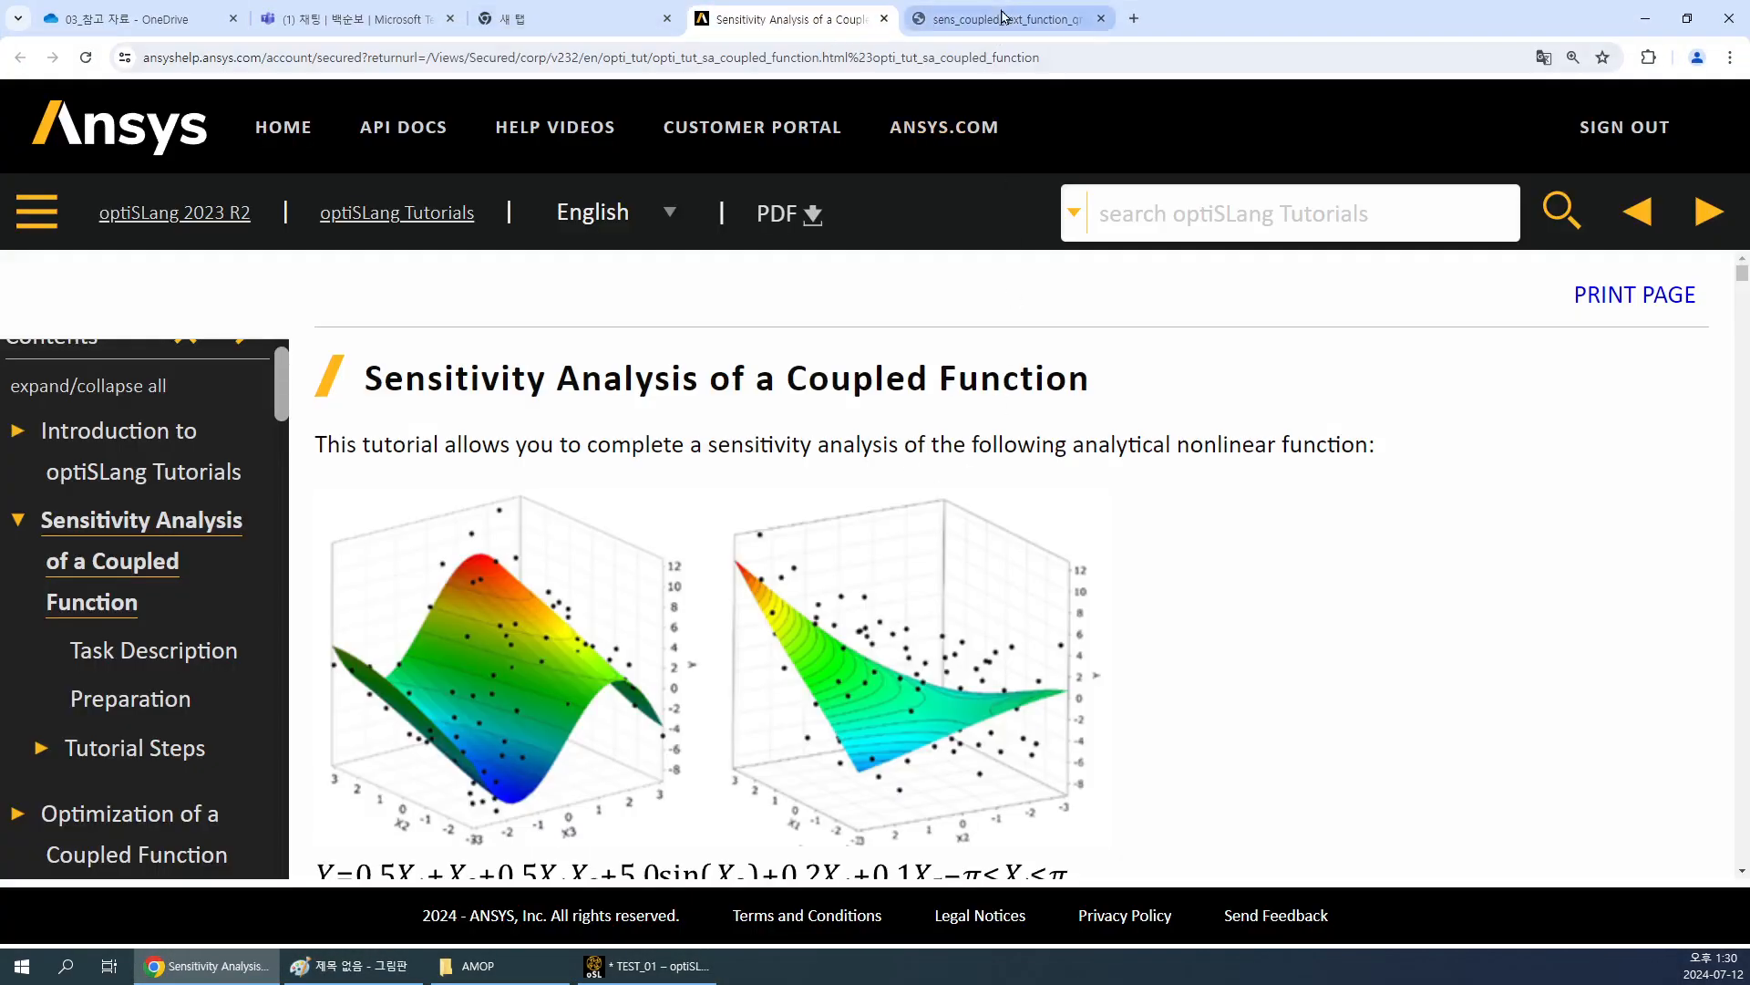
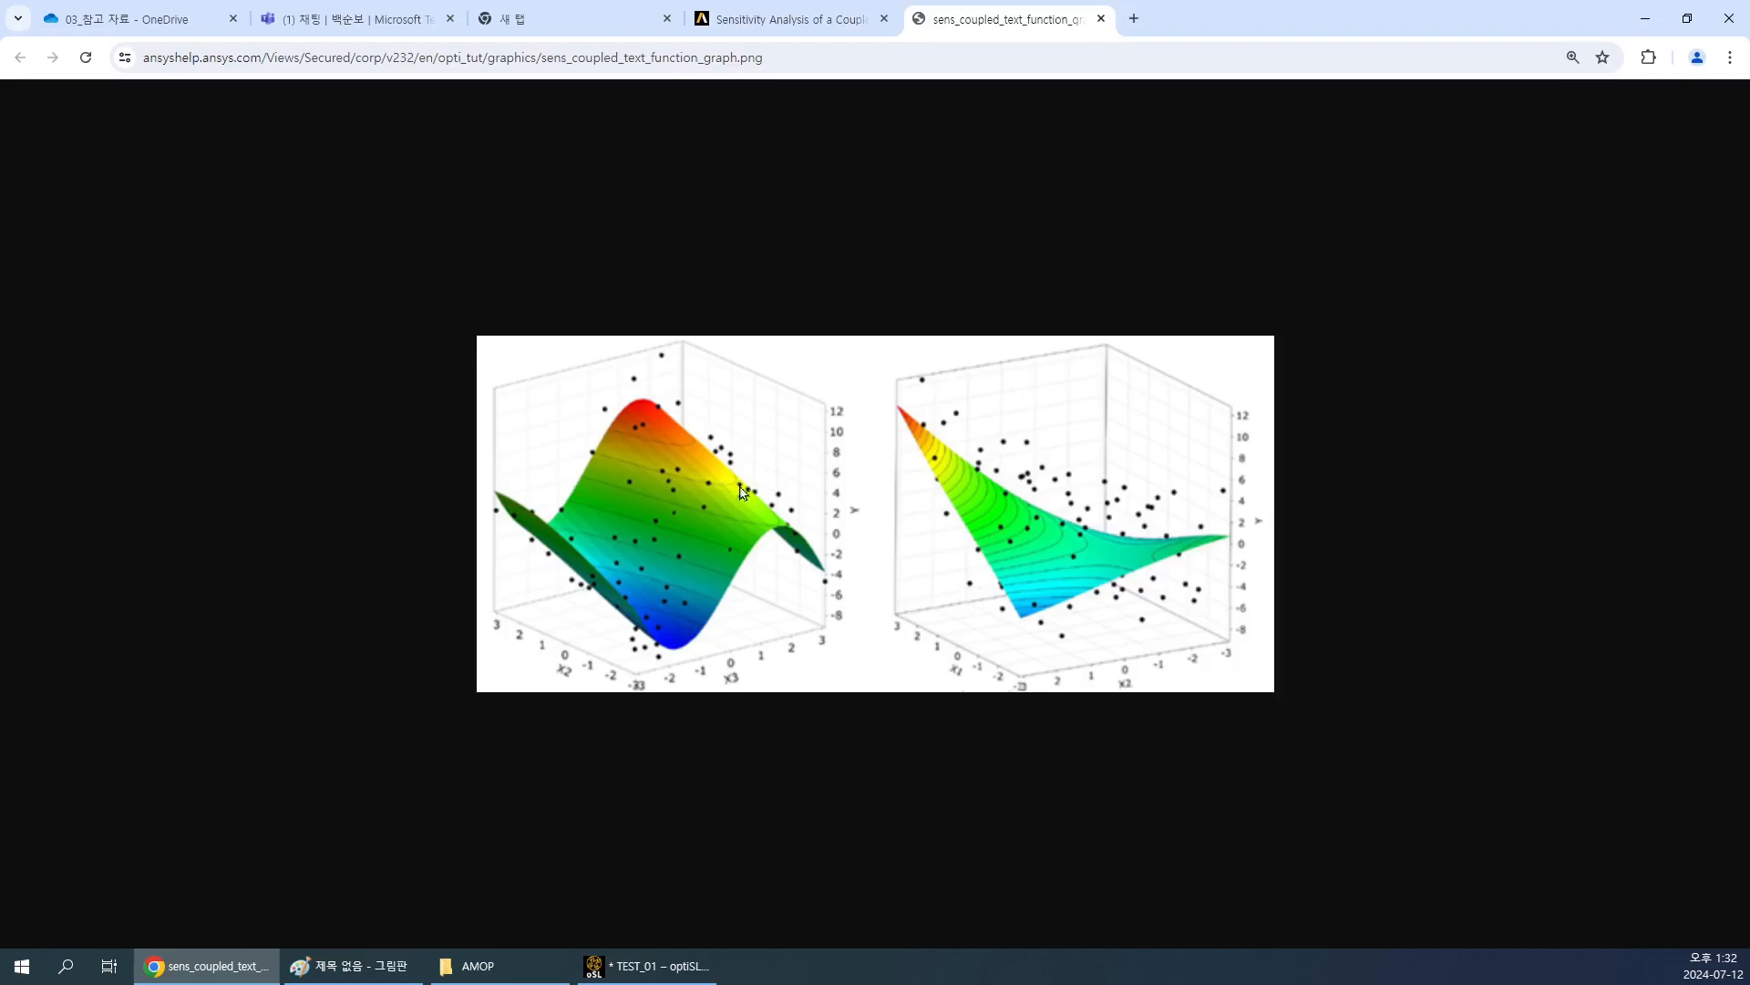
pyautogui.moveTo(823, 27)
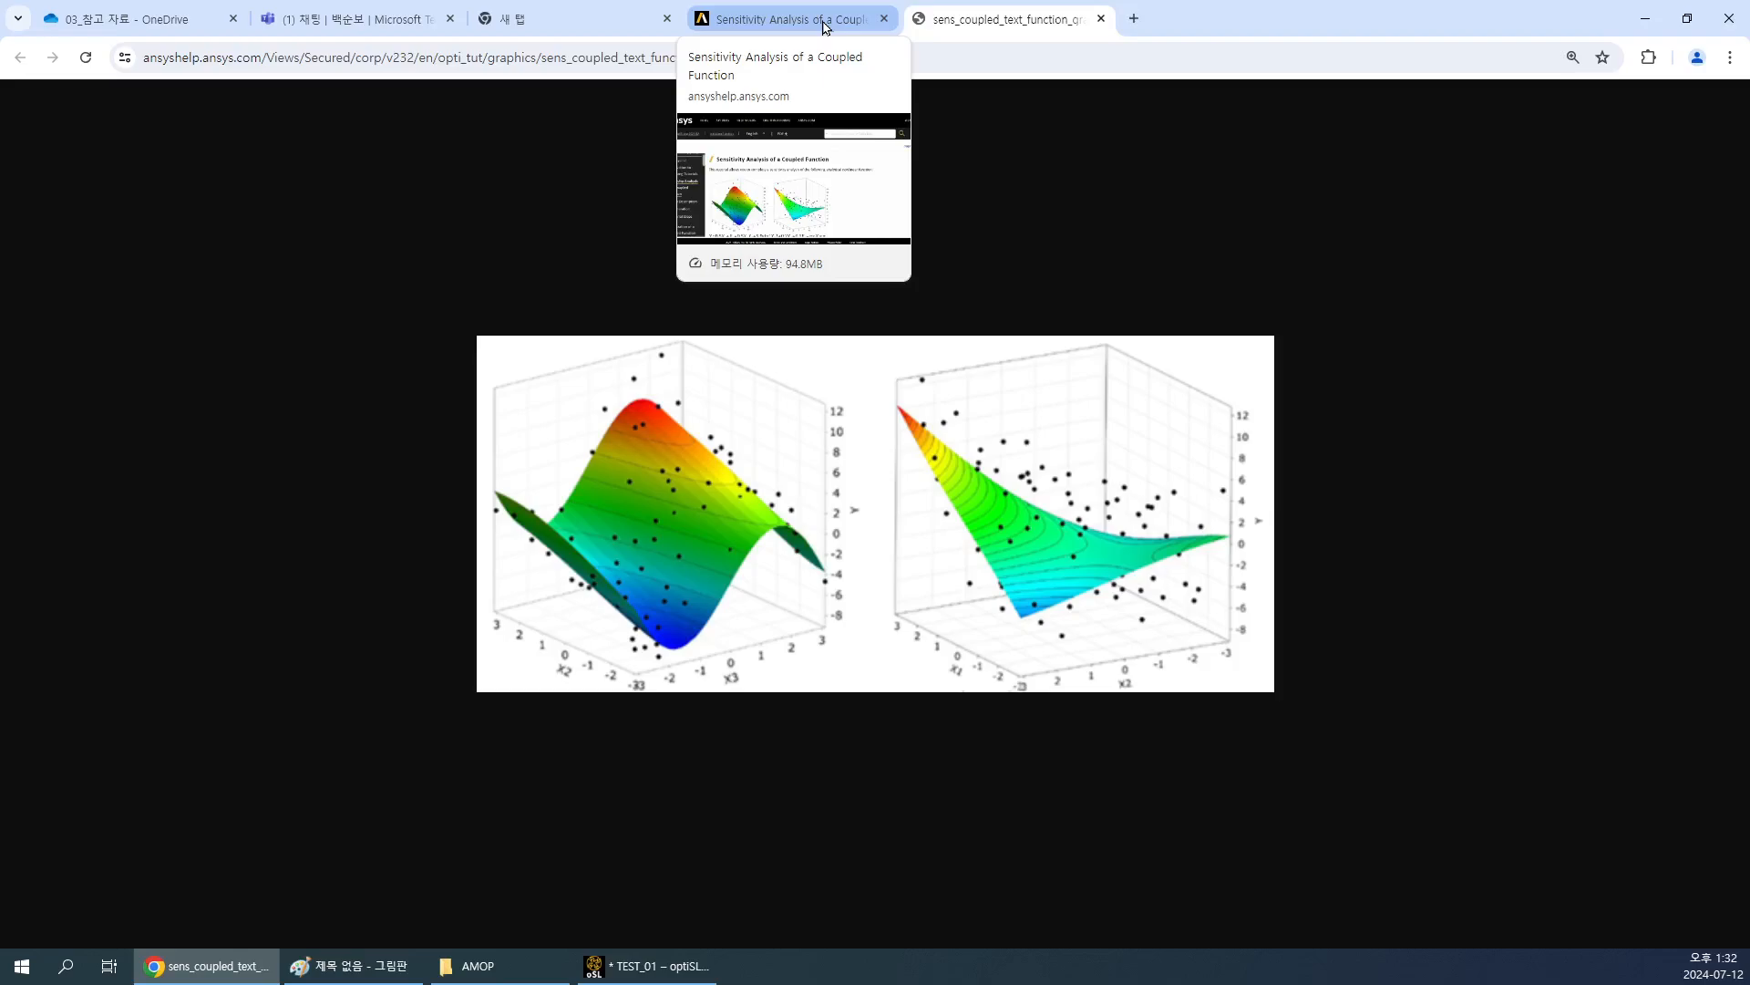
pyautogui.click(1646, 21)
pyautogui.click(1645, 13)
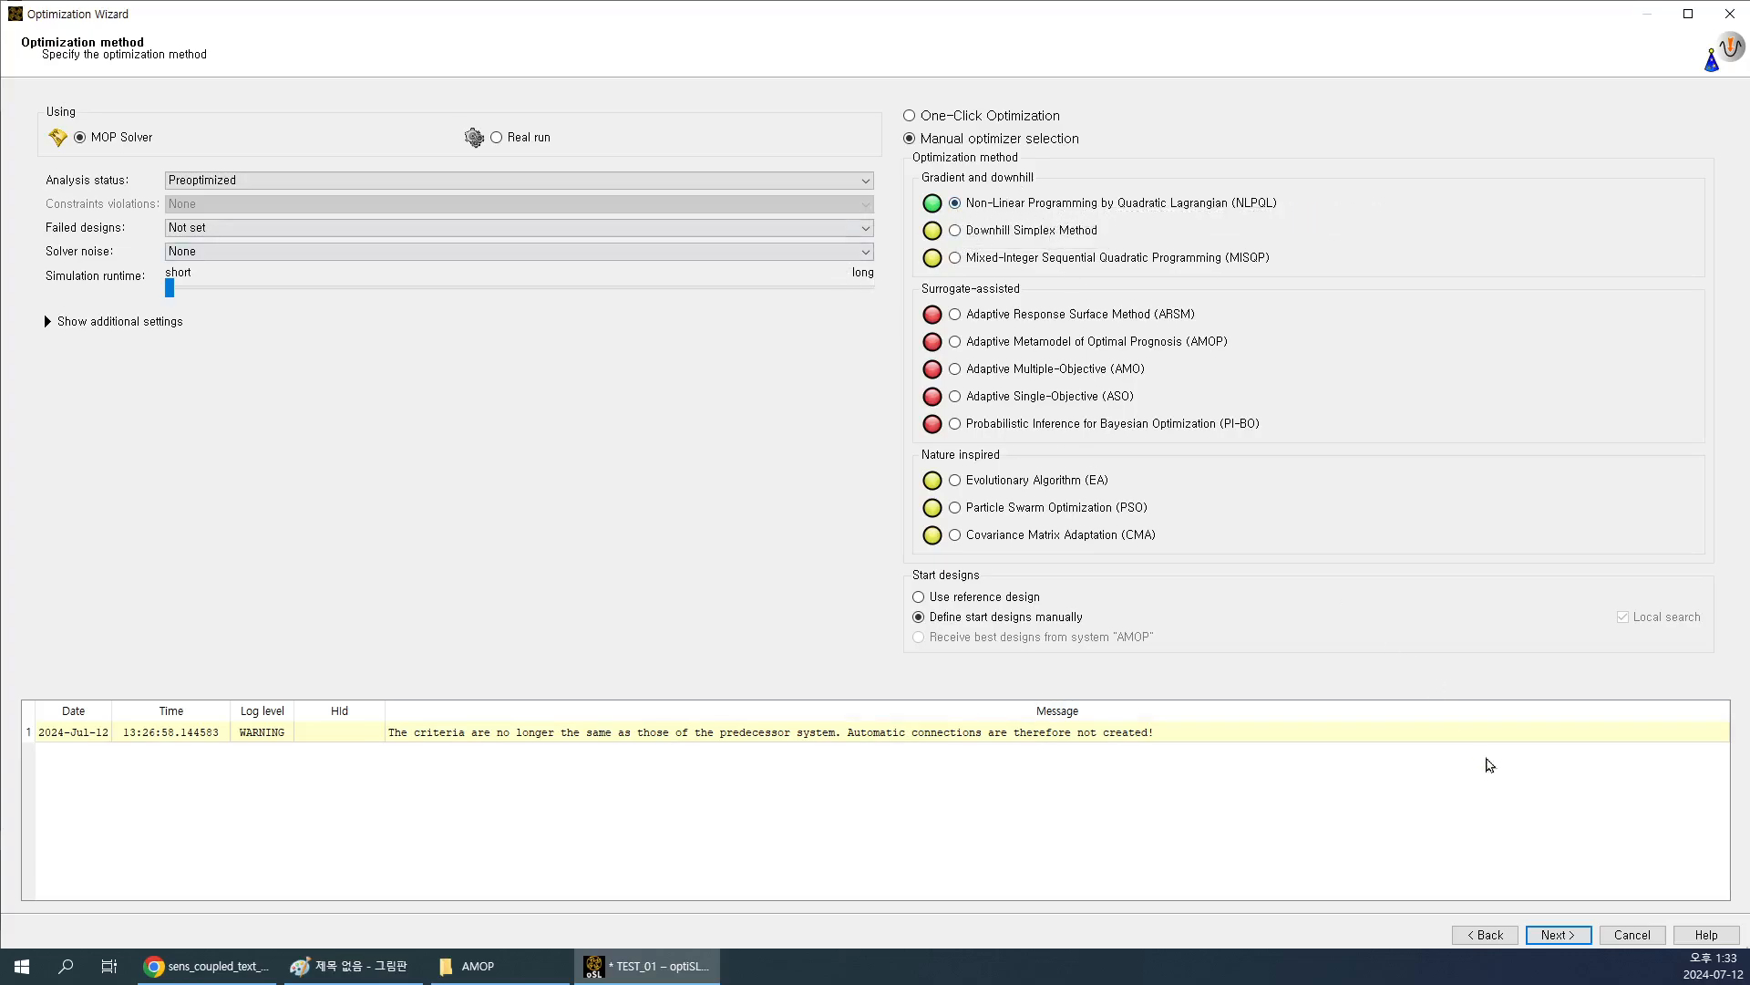
# Proceed to the start designs, and review the X1/X2 design point sketch in Paint and the surface graph in Chrome.
pyautogui.click(1559, 935)
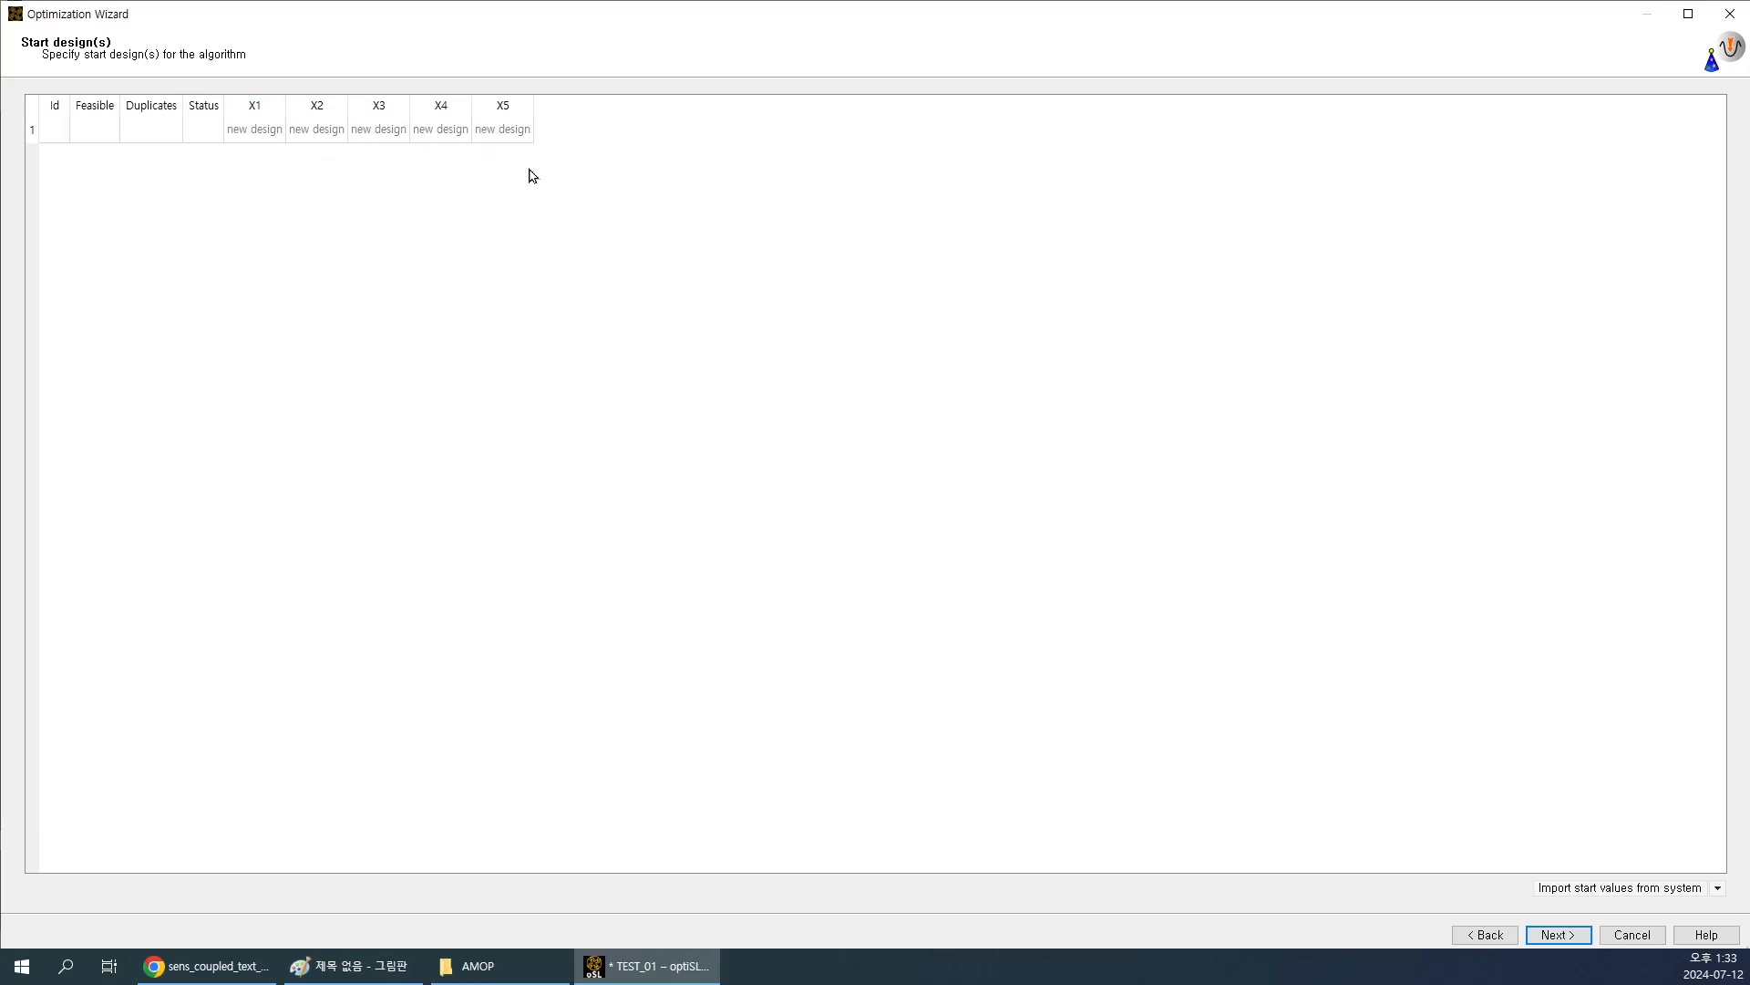
pyautogui.click(354, 965)
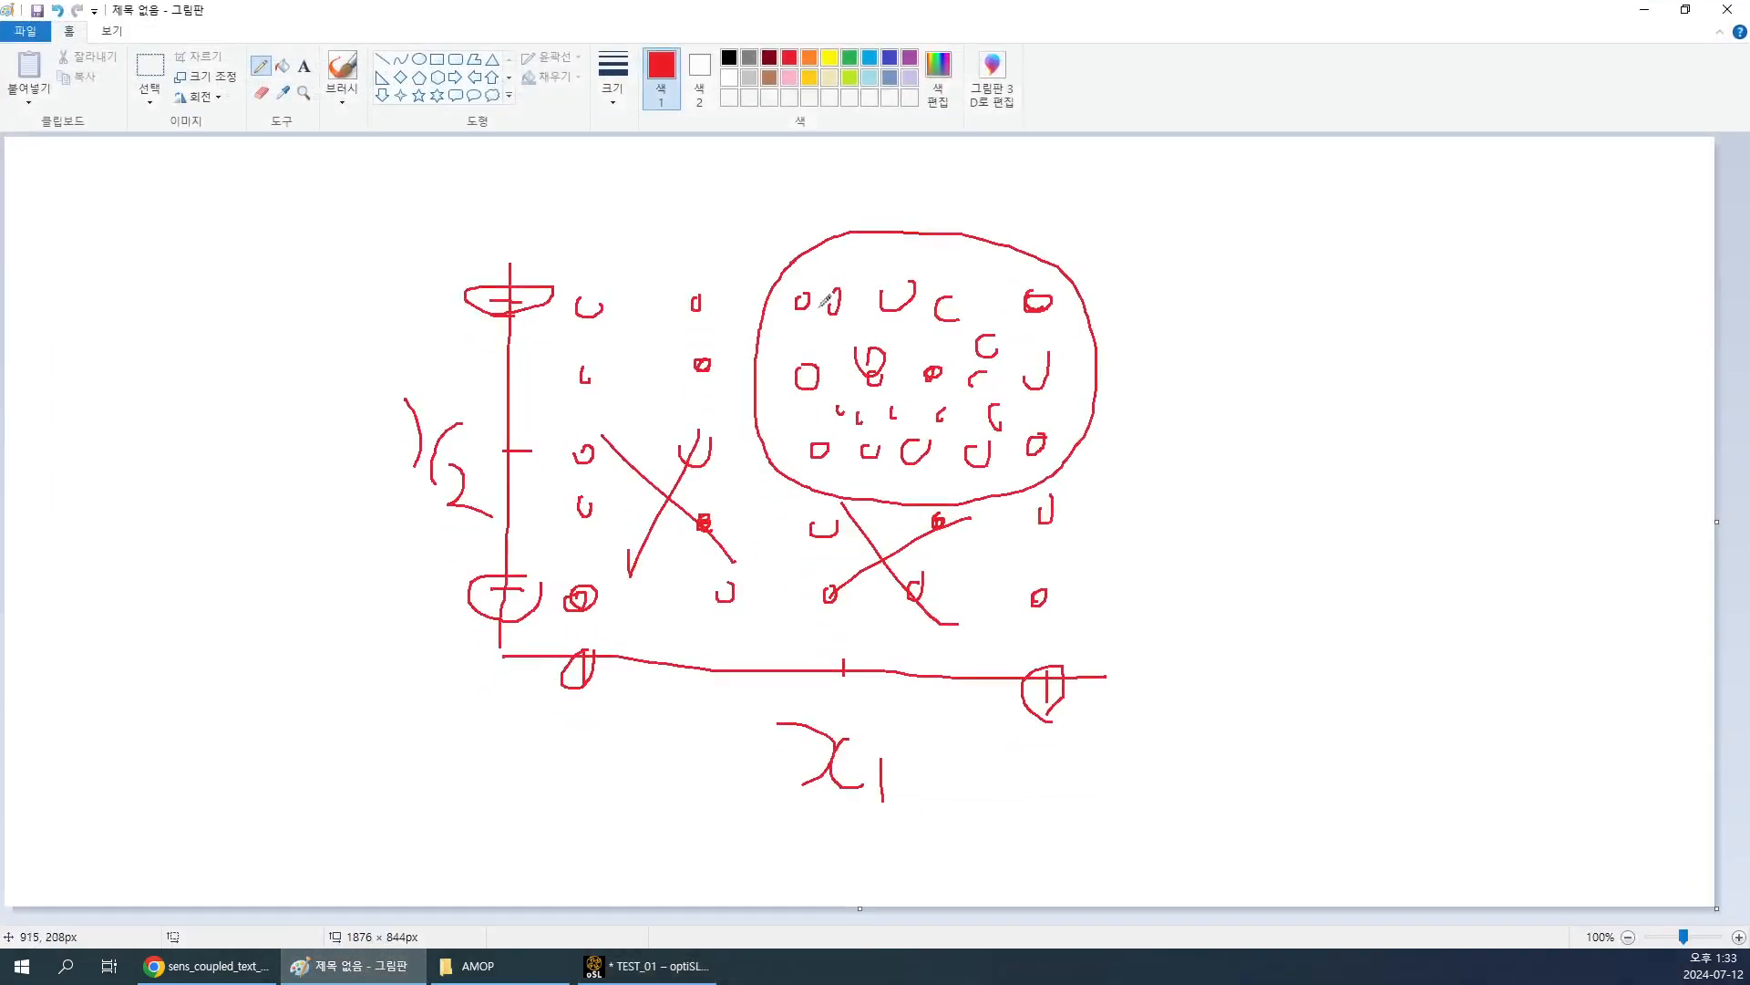
pyautogui.click(253, 978)
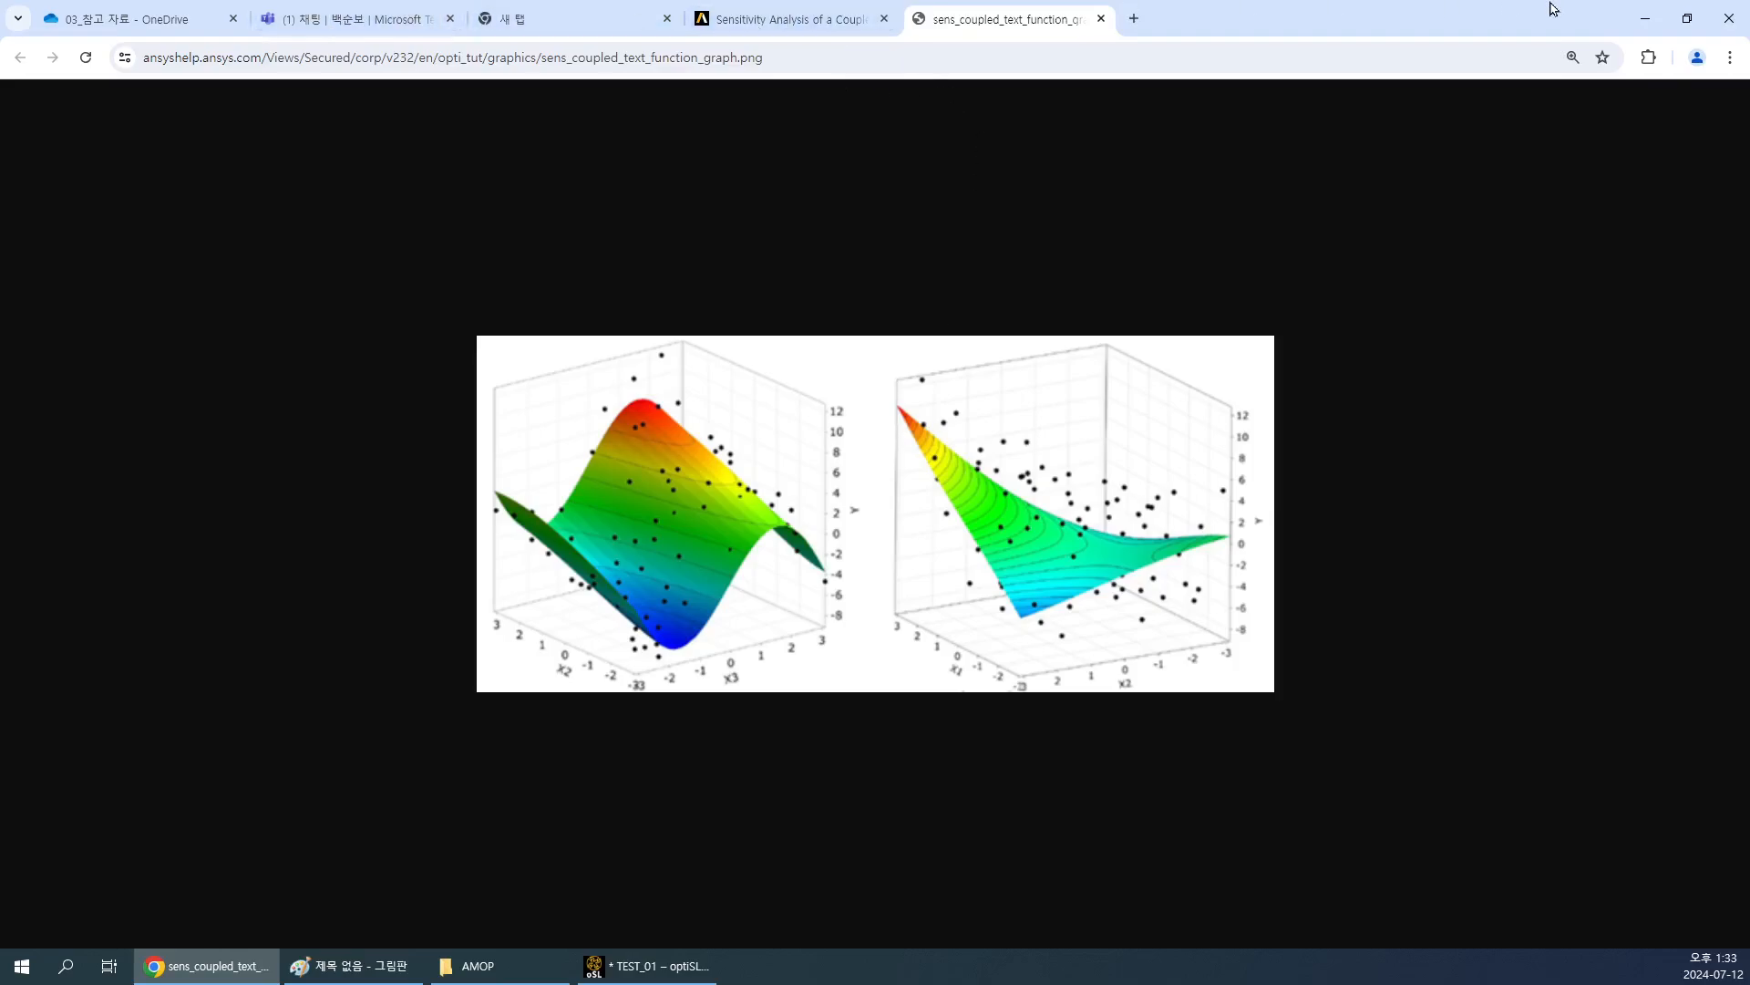
pyautogui.click(1646, 18)
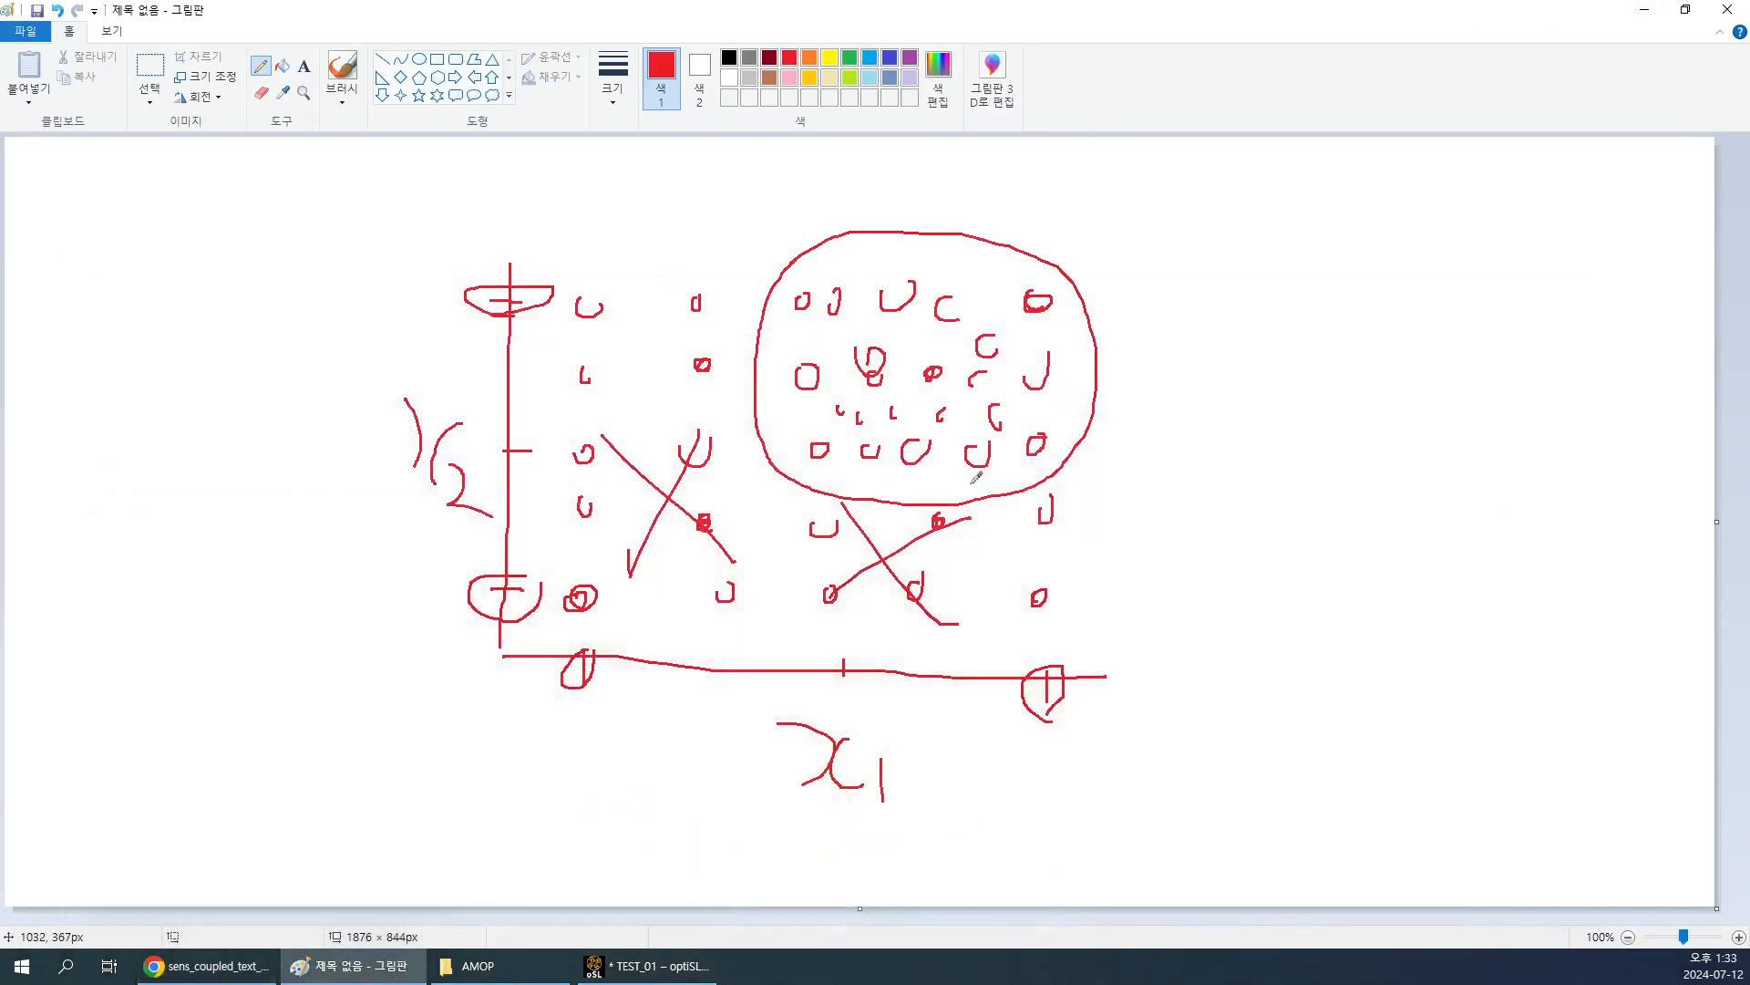
pyautogui.click(1645, 18)
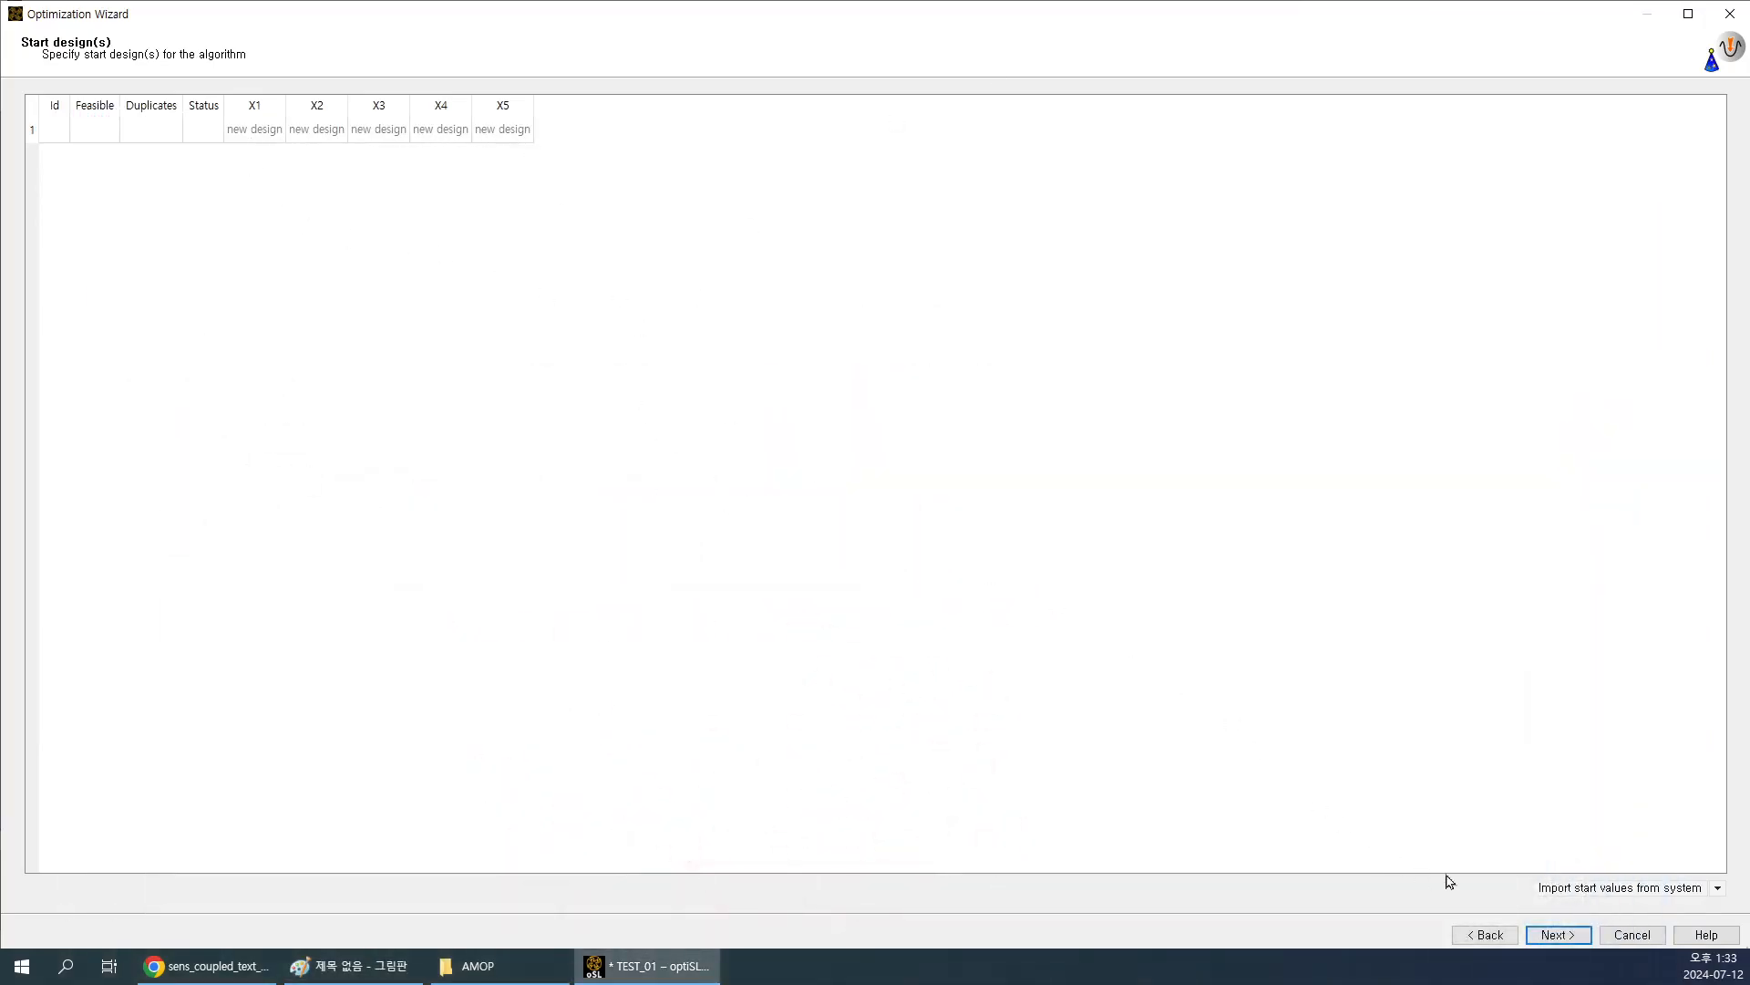
# Leave the start designs undefined, keep best-design validation on the AMOP system, and finish the Optimization wizard.
pyautogui.click(1571, 935)
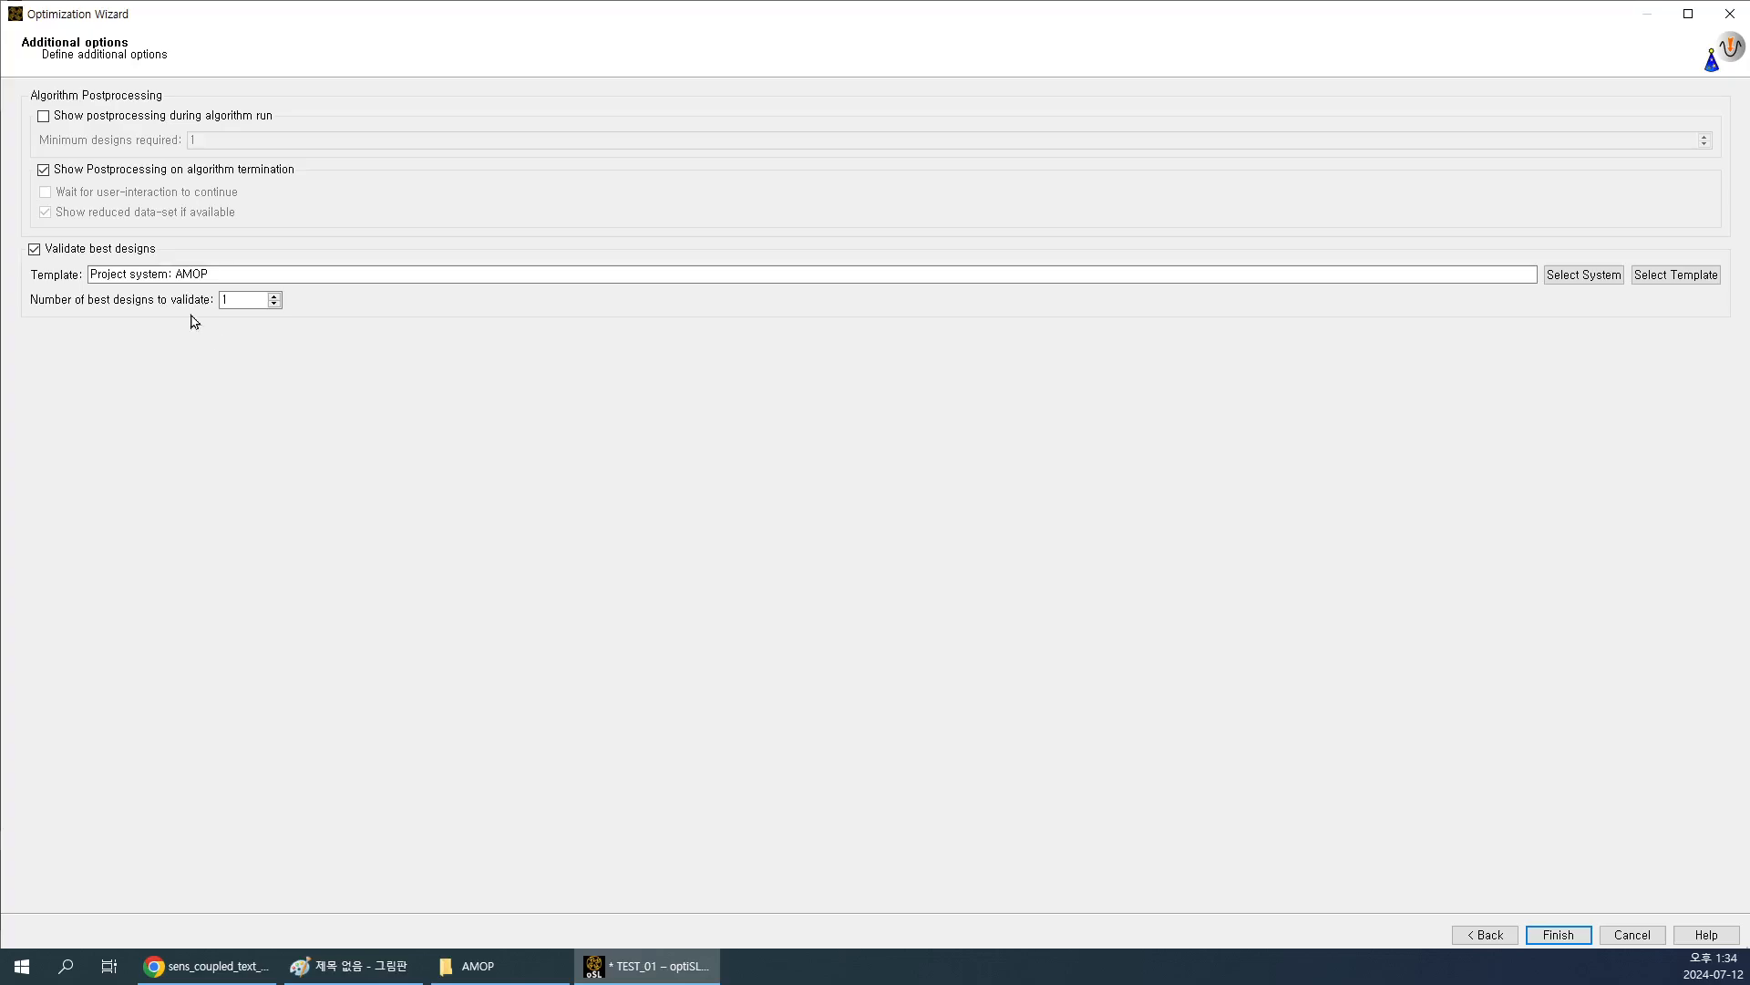
pyautogui.click(275, 302)
pyautogui.click(1559, 935)
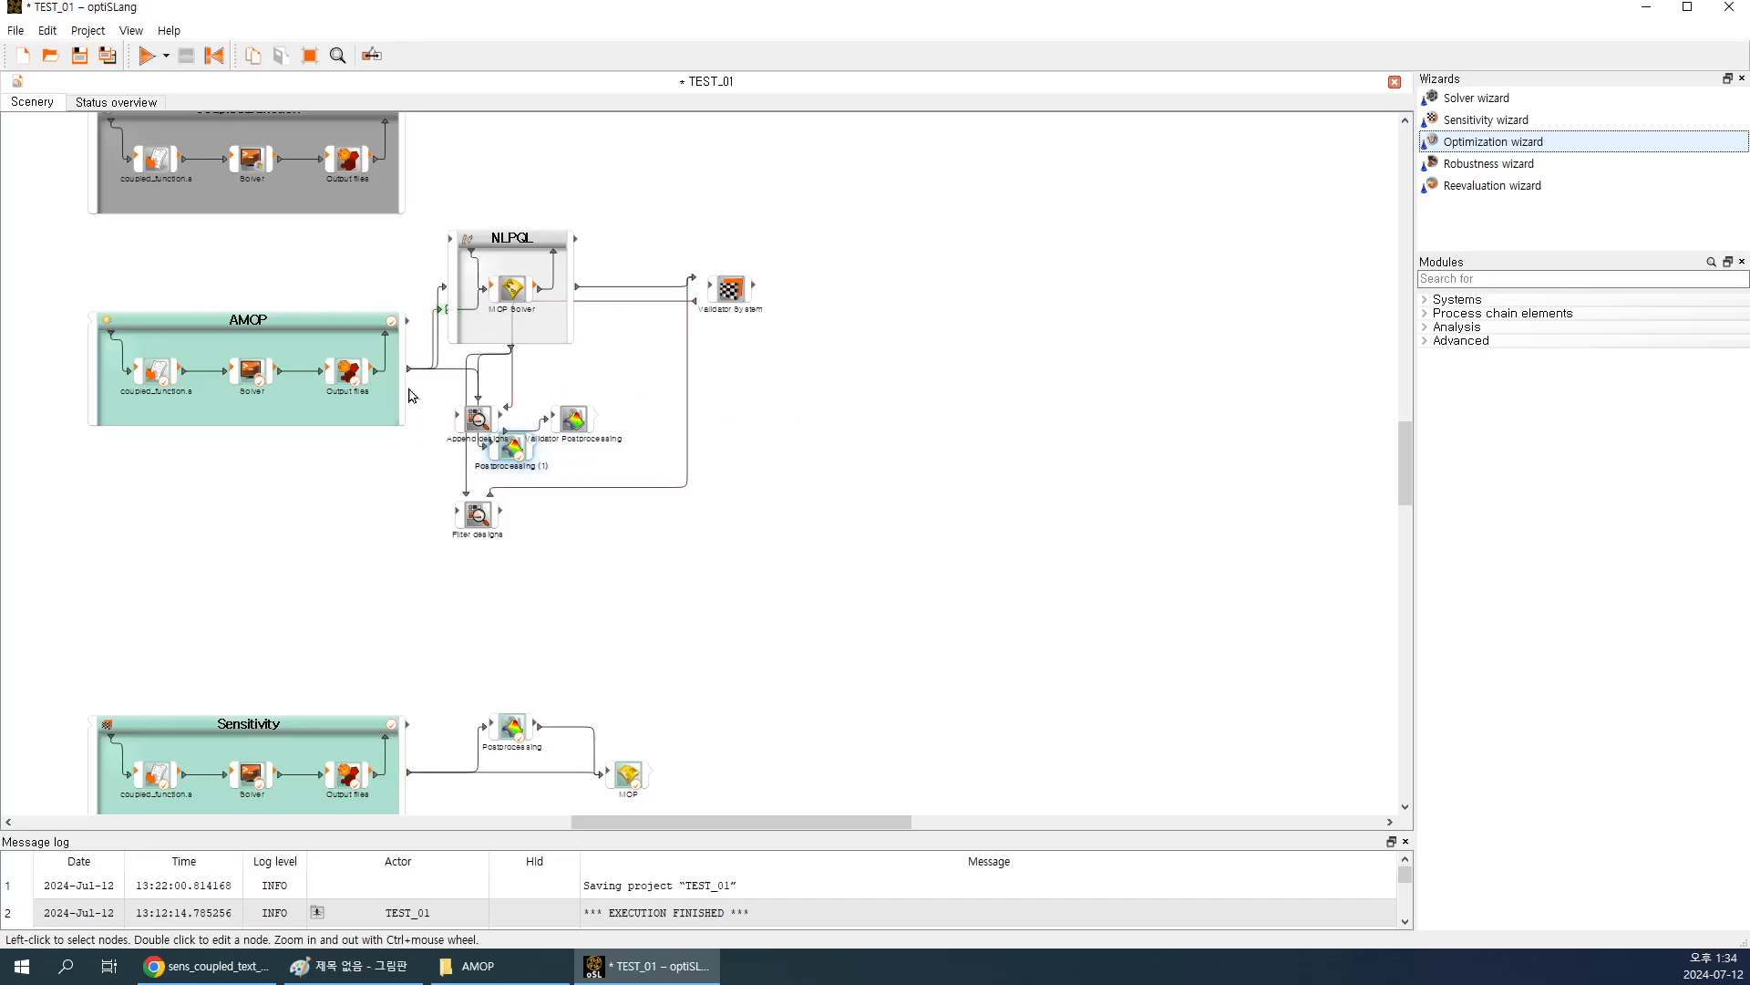
# Automatically arrange the scenery nodes, and save and run the TEST_01 project.
pyautogui.click(310, 56)
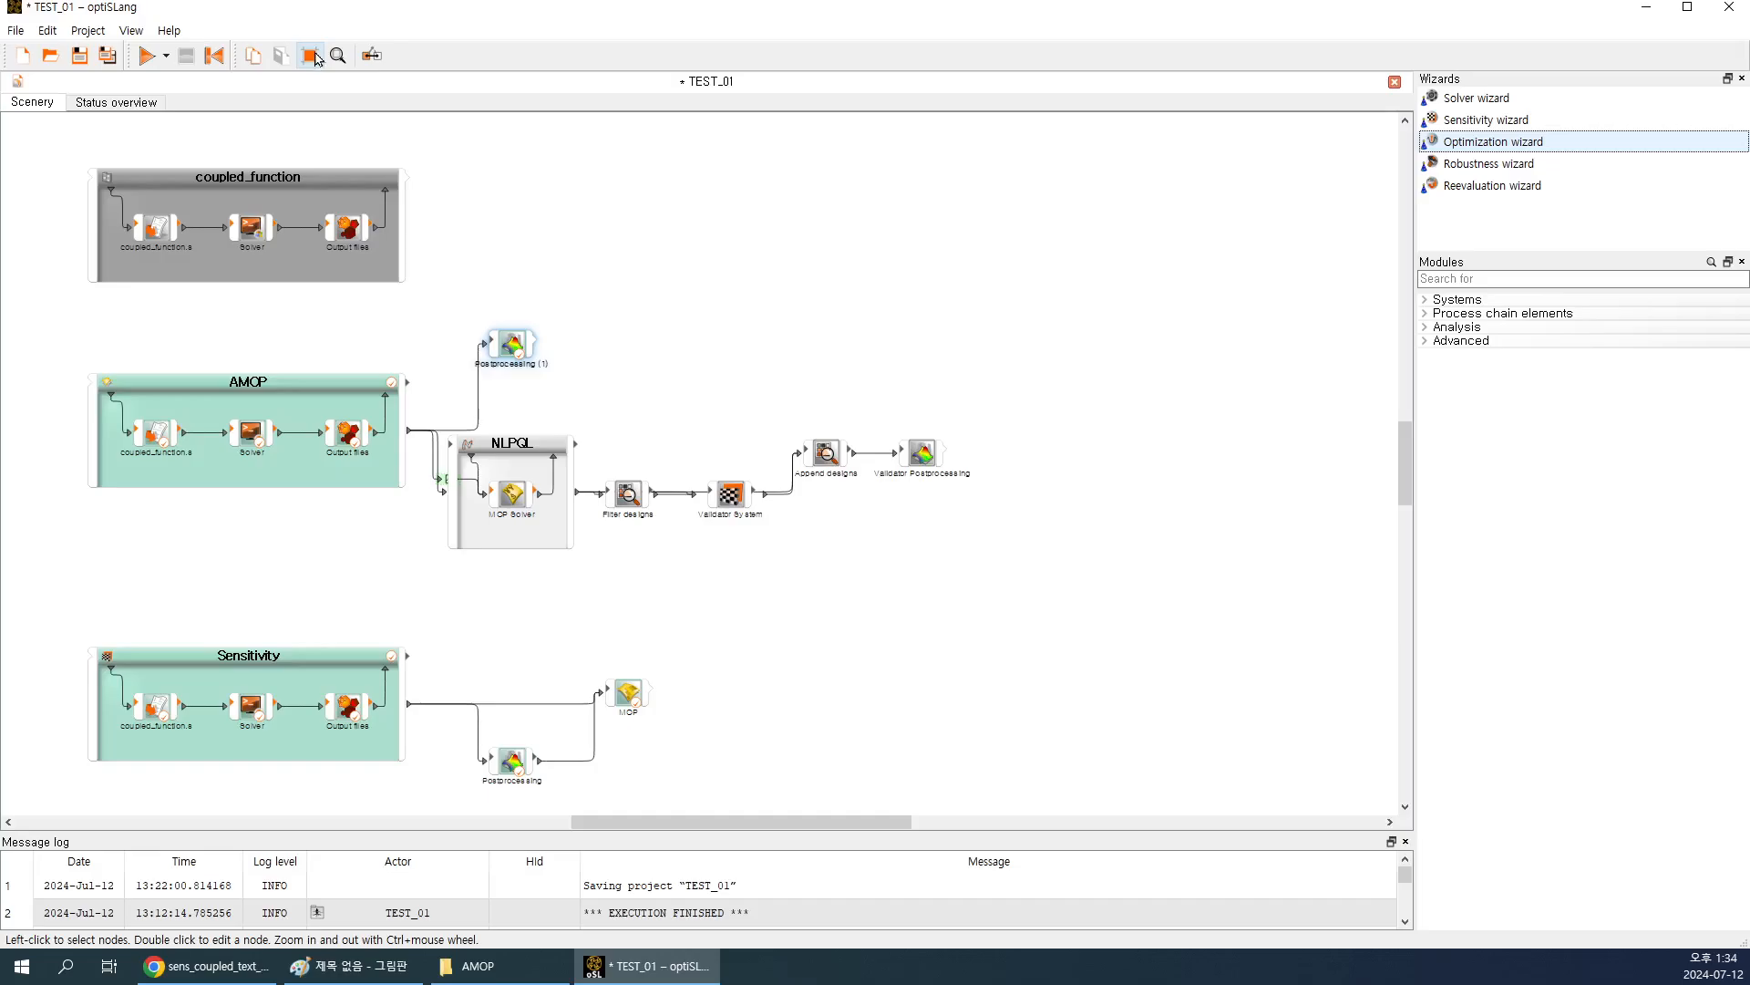
pyautogui.click(81, 58)
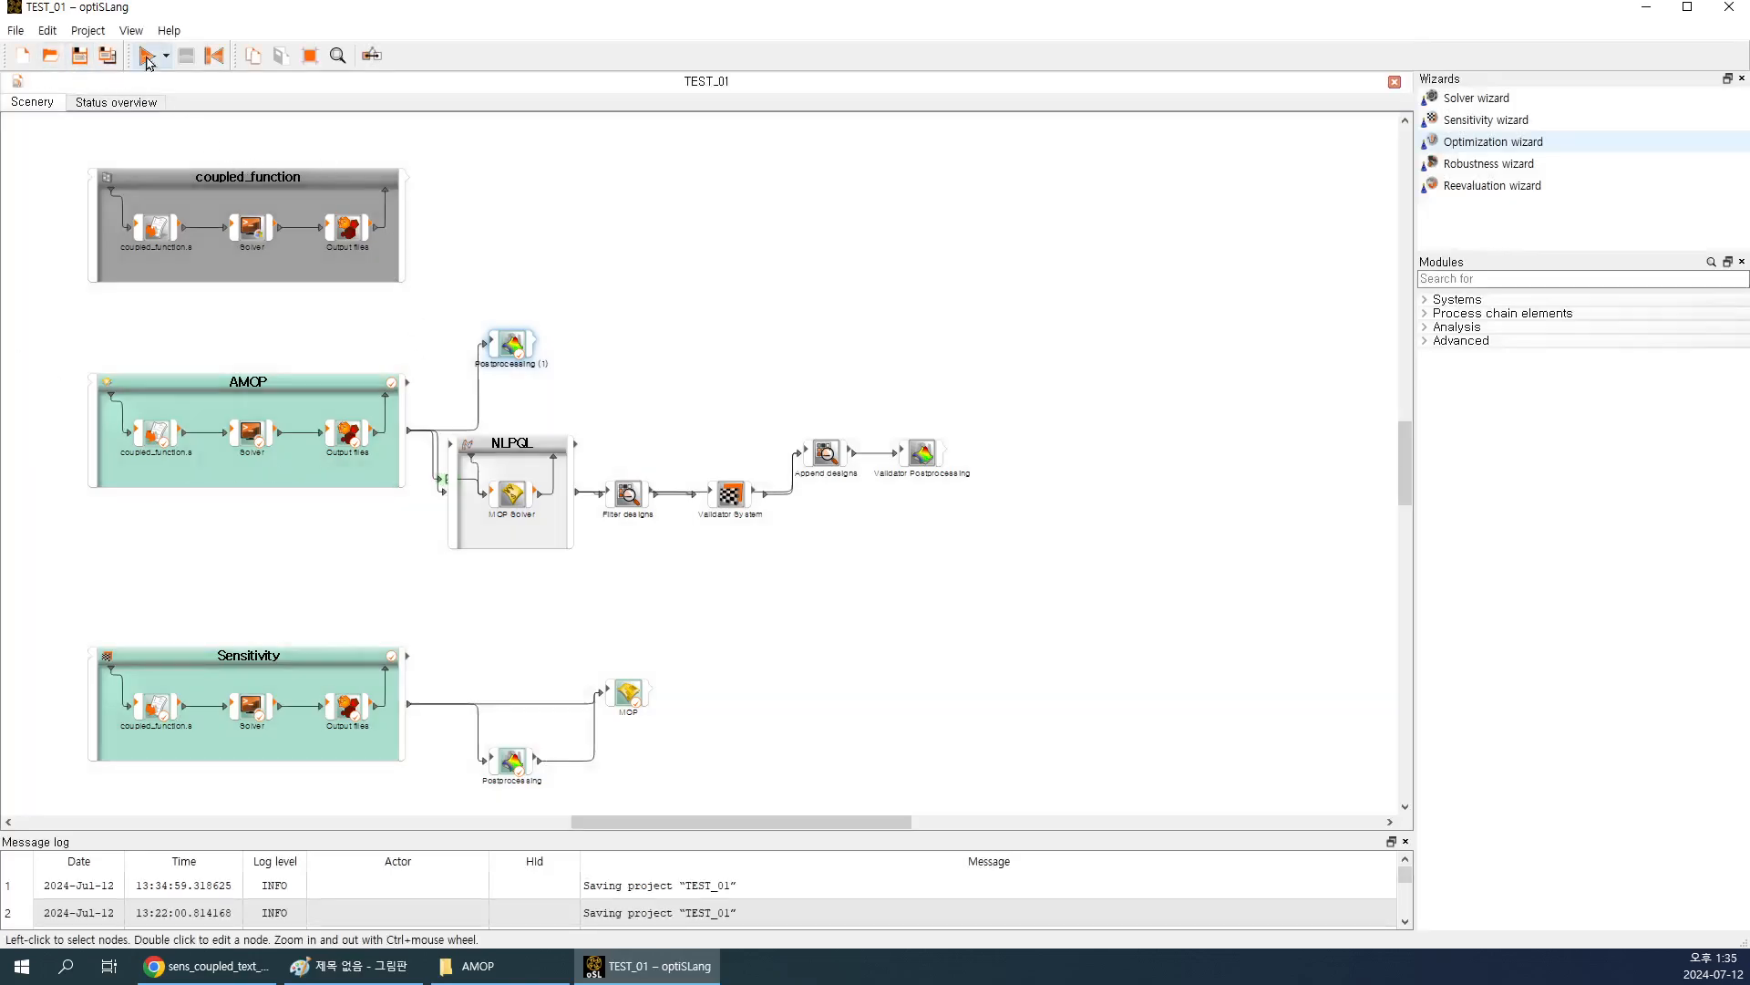
pyautogui.click(147, 61)
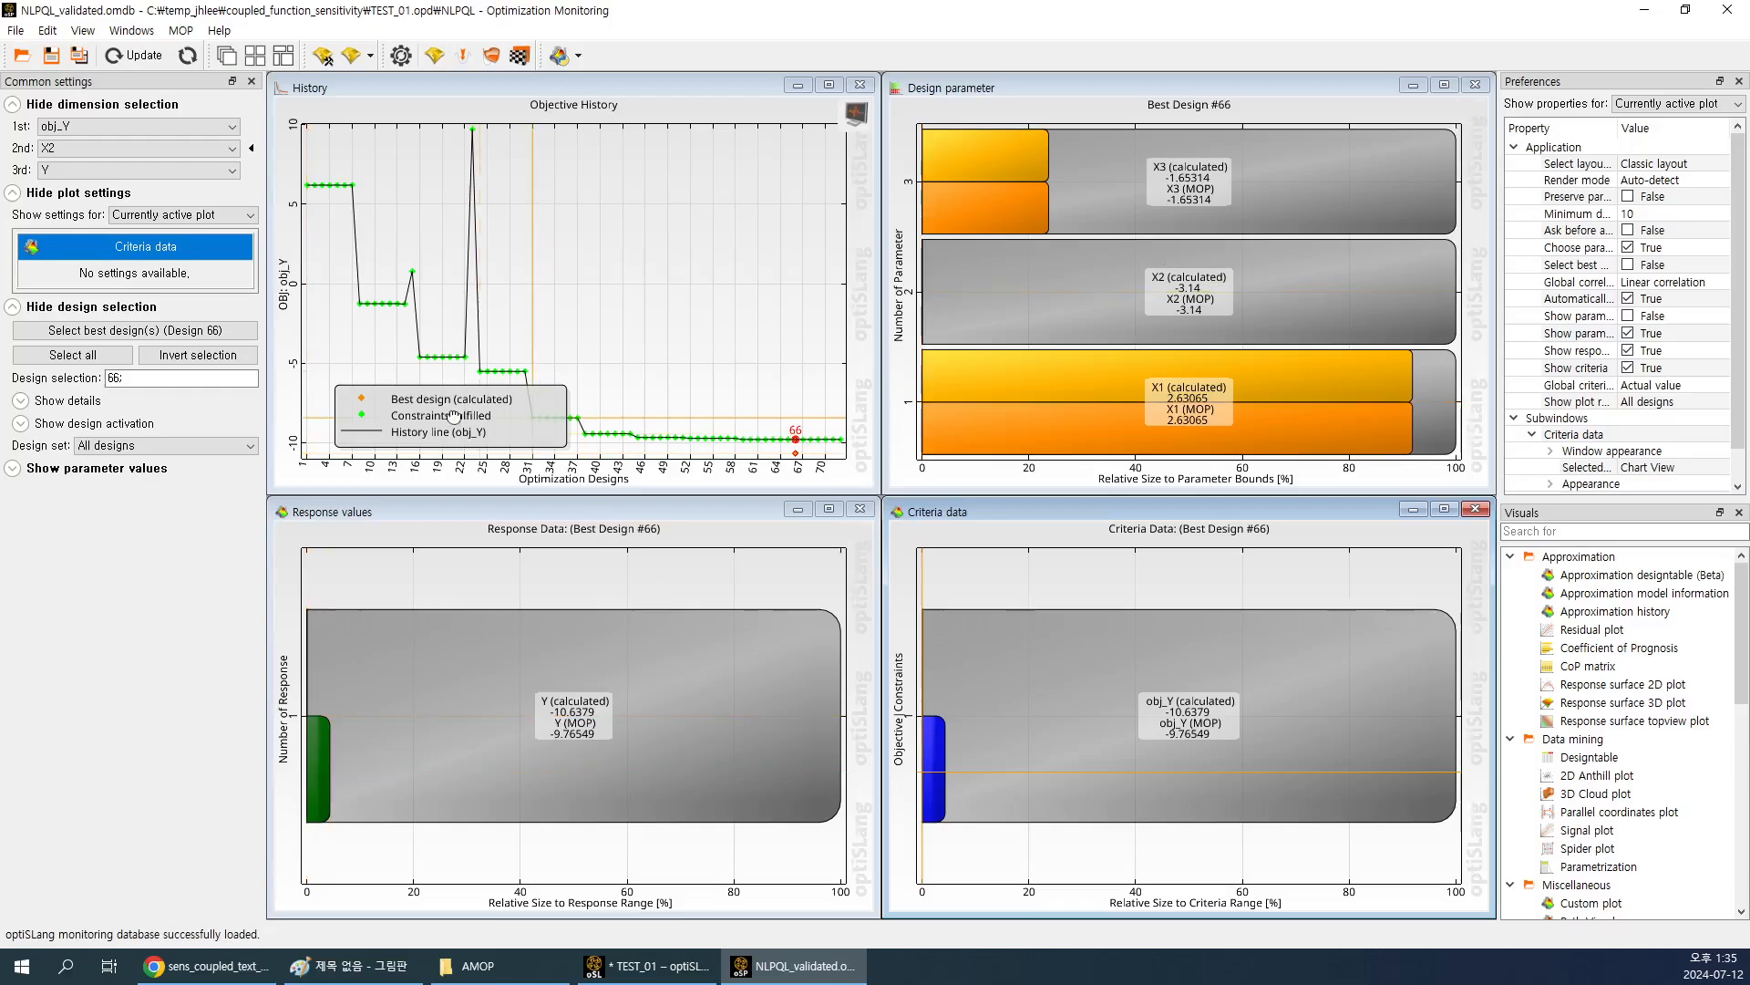
# Move the legend clear of the objective history curve and compare the last design, 72, with the best design.
pyautogui.moveTo(547, 413); pyautogui.dragTo(790, 185)
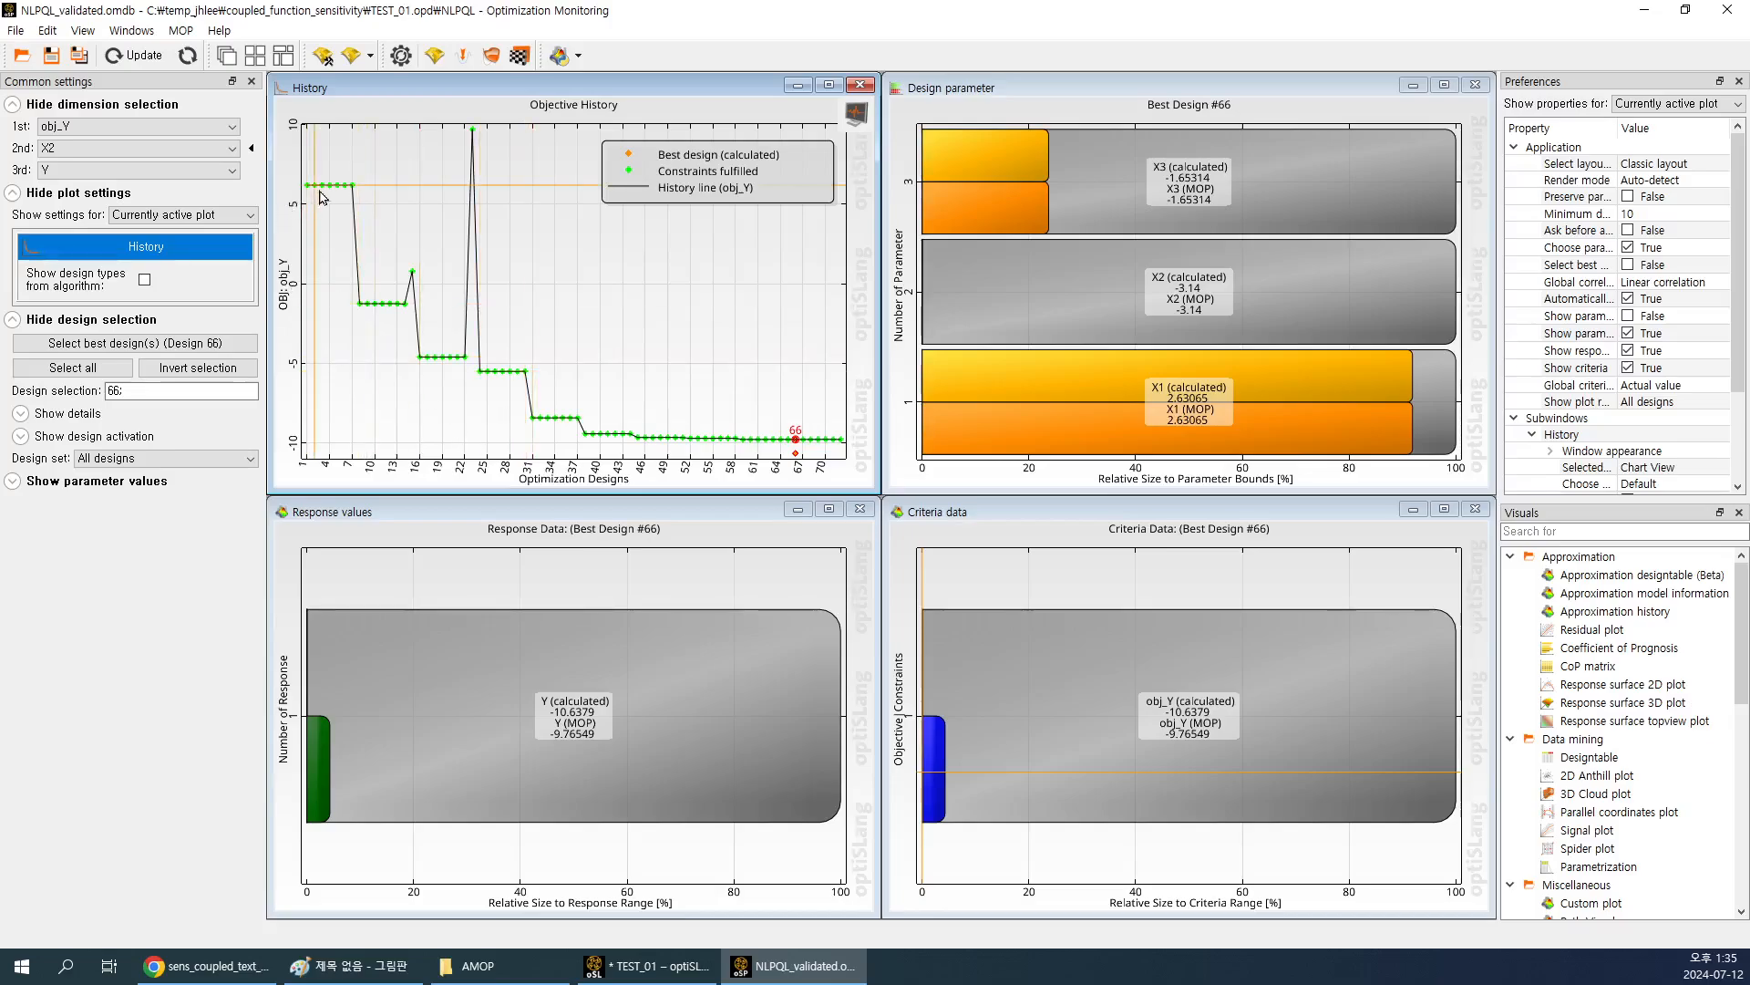
pyautogui.click(843, 448)
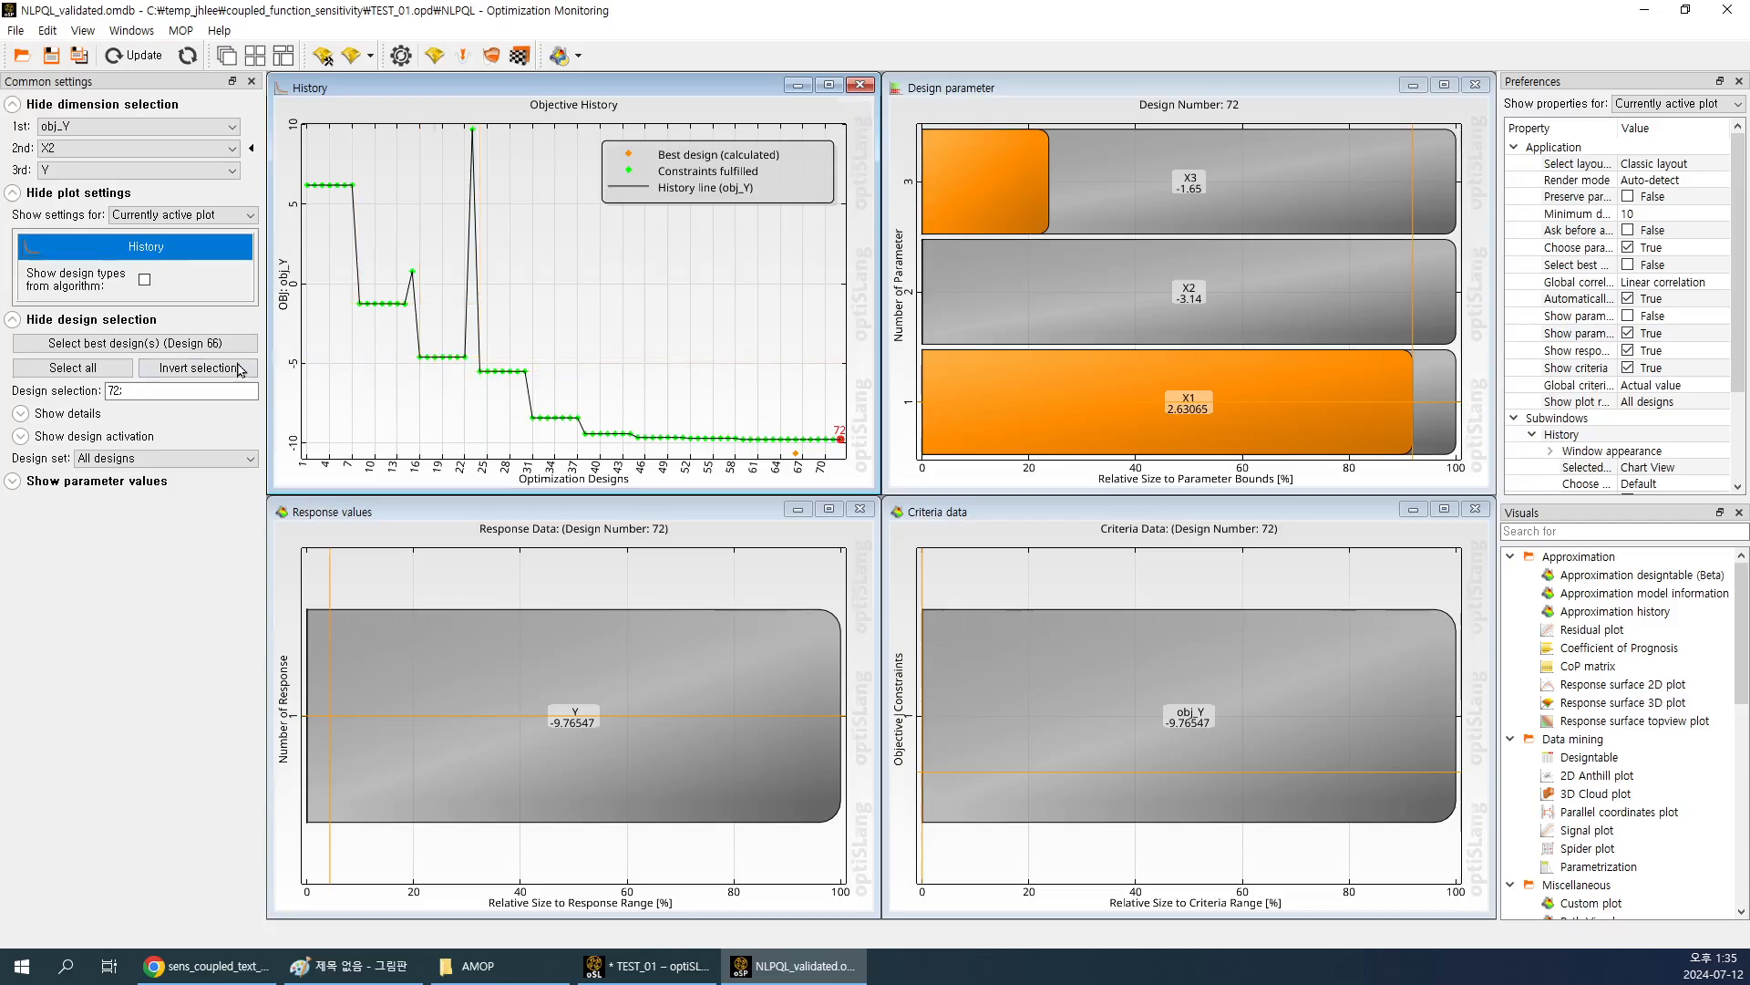
pyautogui.click(149, 348)
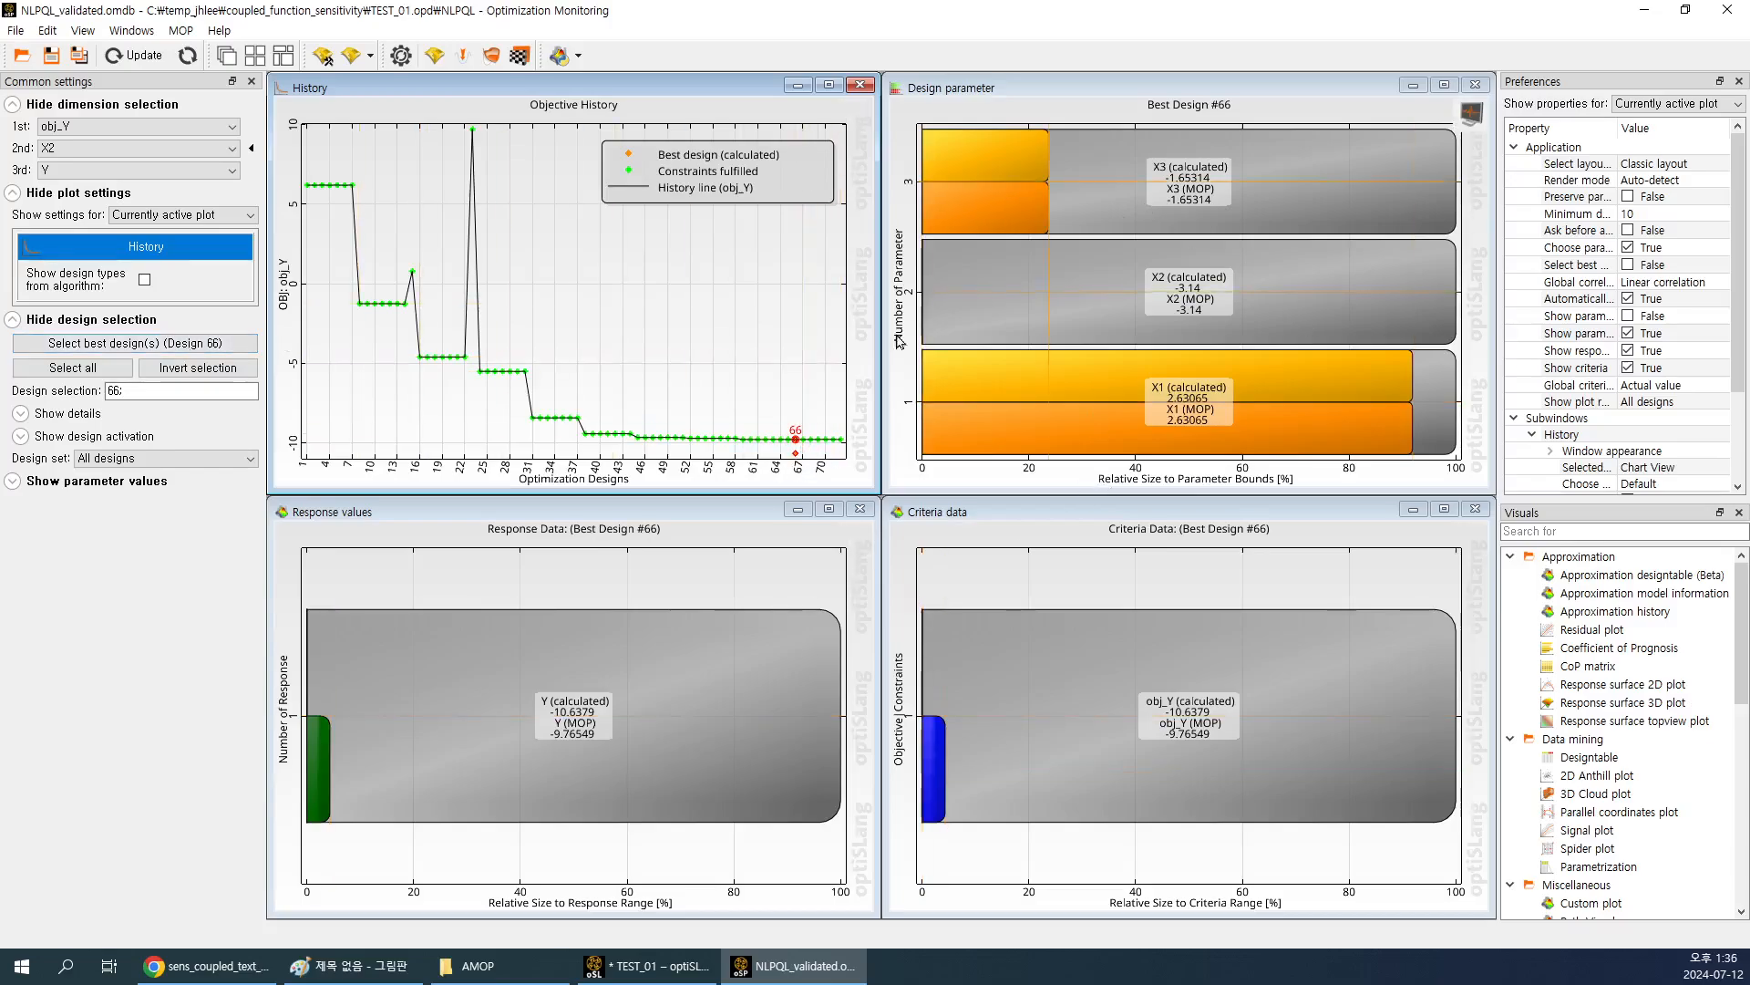
pyautogui.click(576, 516)
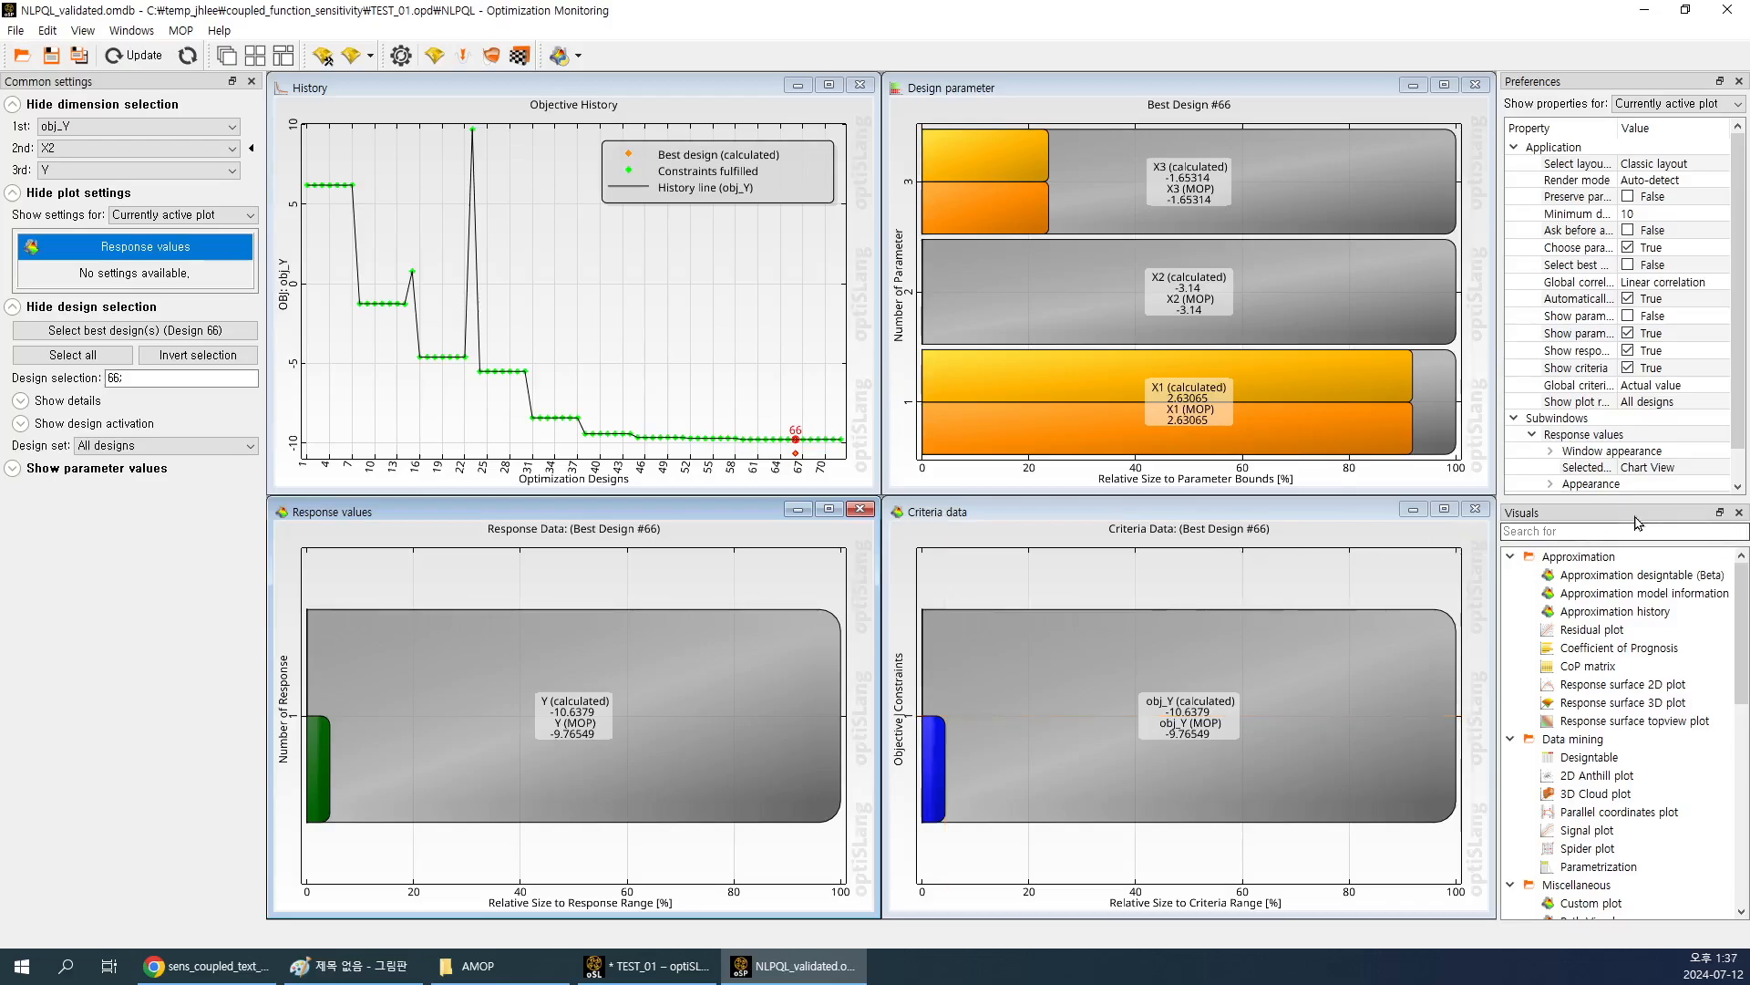
pyautogui.moveTo(1642, 499)
pyautogui.mouseDown()
pyautogui.moveTo(1638, 290)
pyautogui.moveTo(1634, 516)
pyautogui.mouseUp()
pyautogui.click(1155, 144)
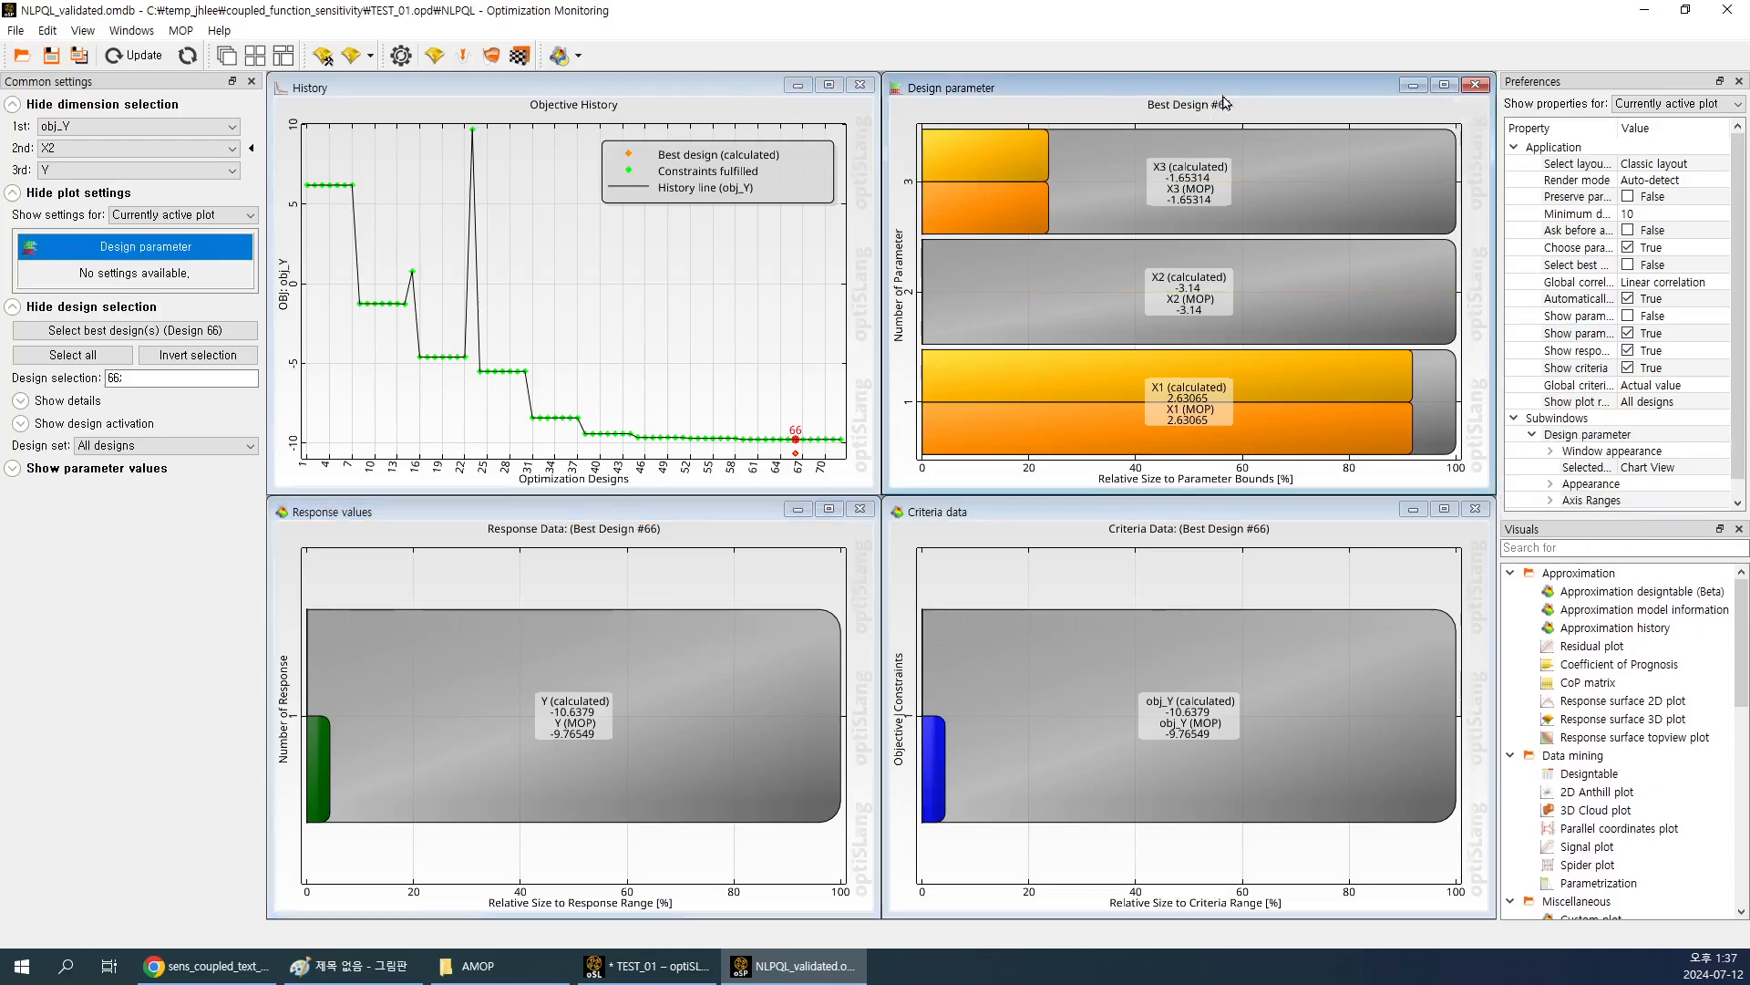
pyautogui.moveTo(1434, 119)
pyautogui.rightClick(1270, 161)
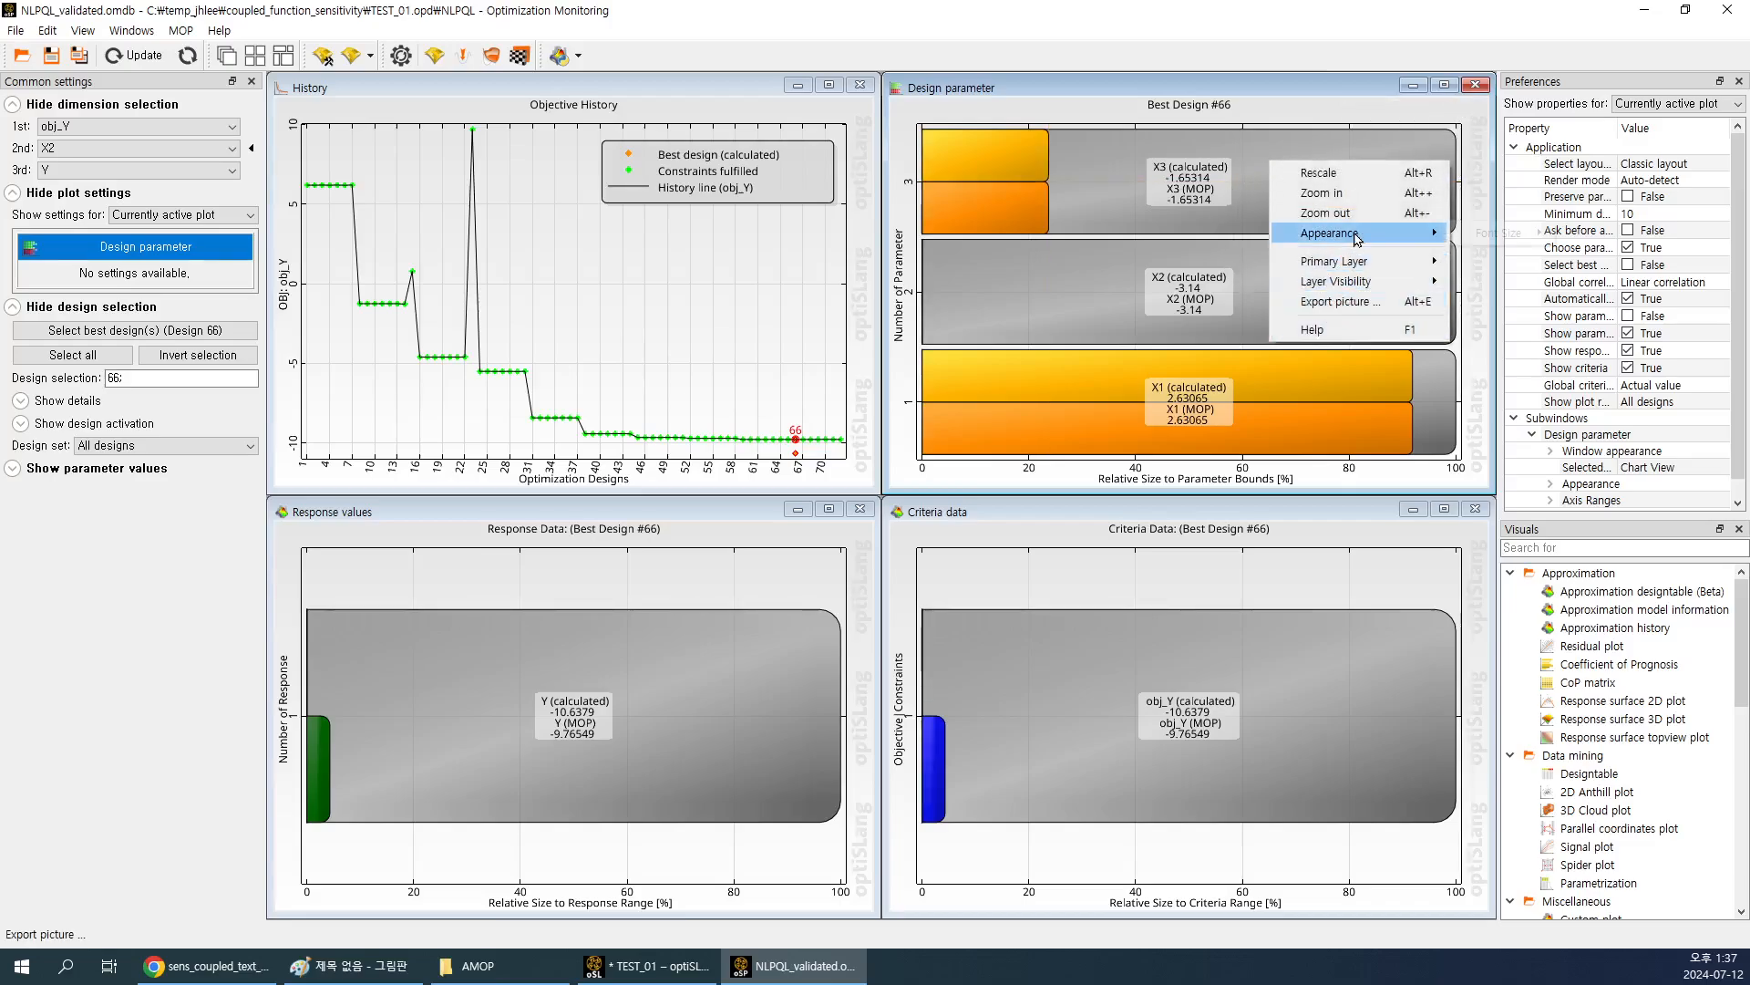
pyautogui.click(1319, 87)
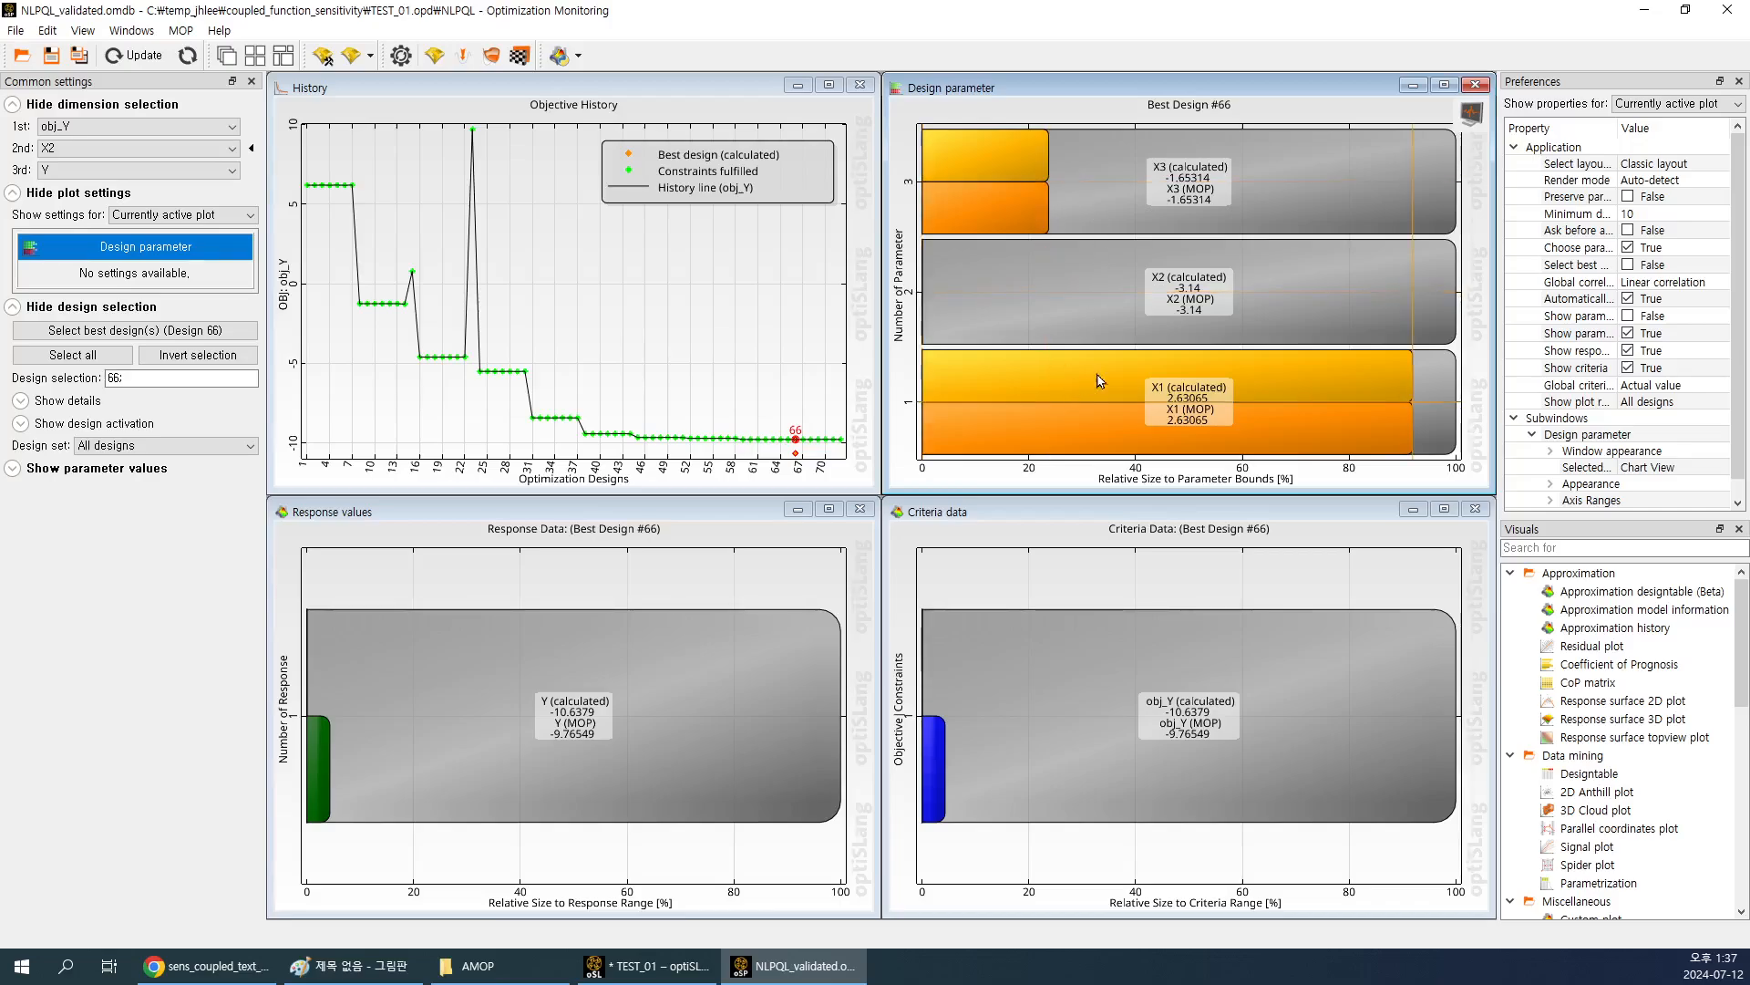
# Enlarge the list of visuals and collapse all its categories from Approximation to Statistics.
pyautogui.scroll(-1, 1628, 316)
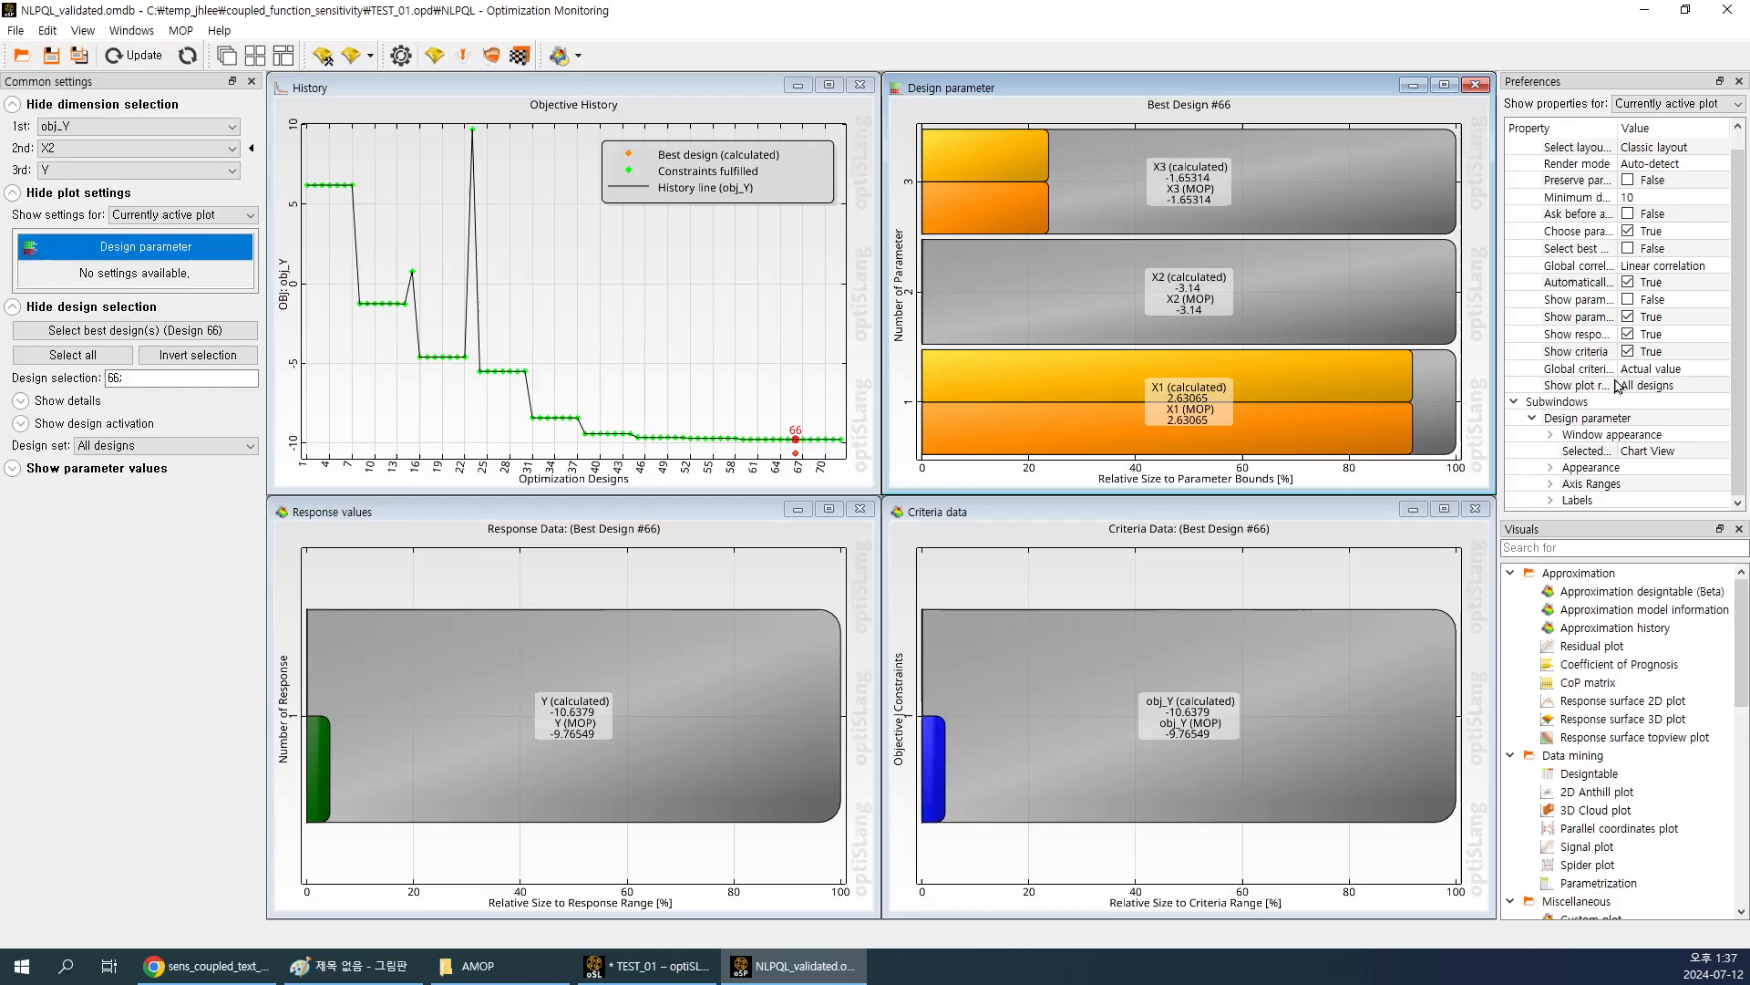
pyautogui.moveTo(1586, 511); pyautogui.dragTo(1586, 210)
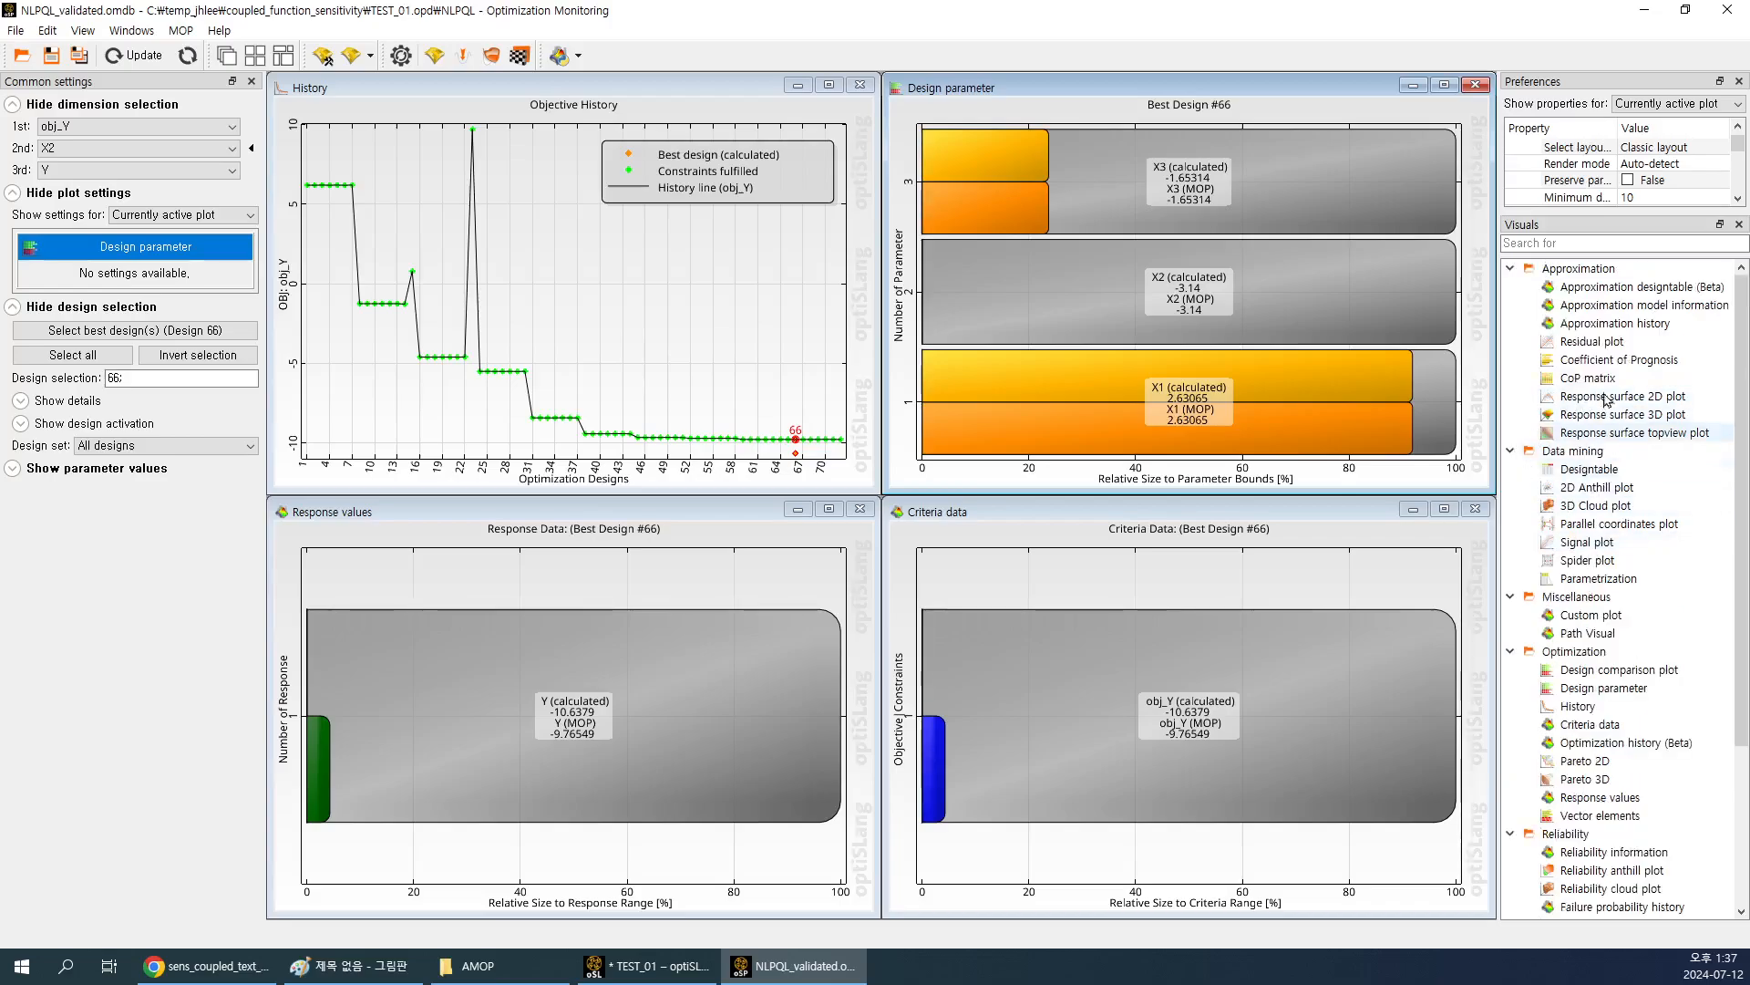
pyautogui.click(1510, 450)
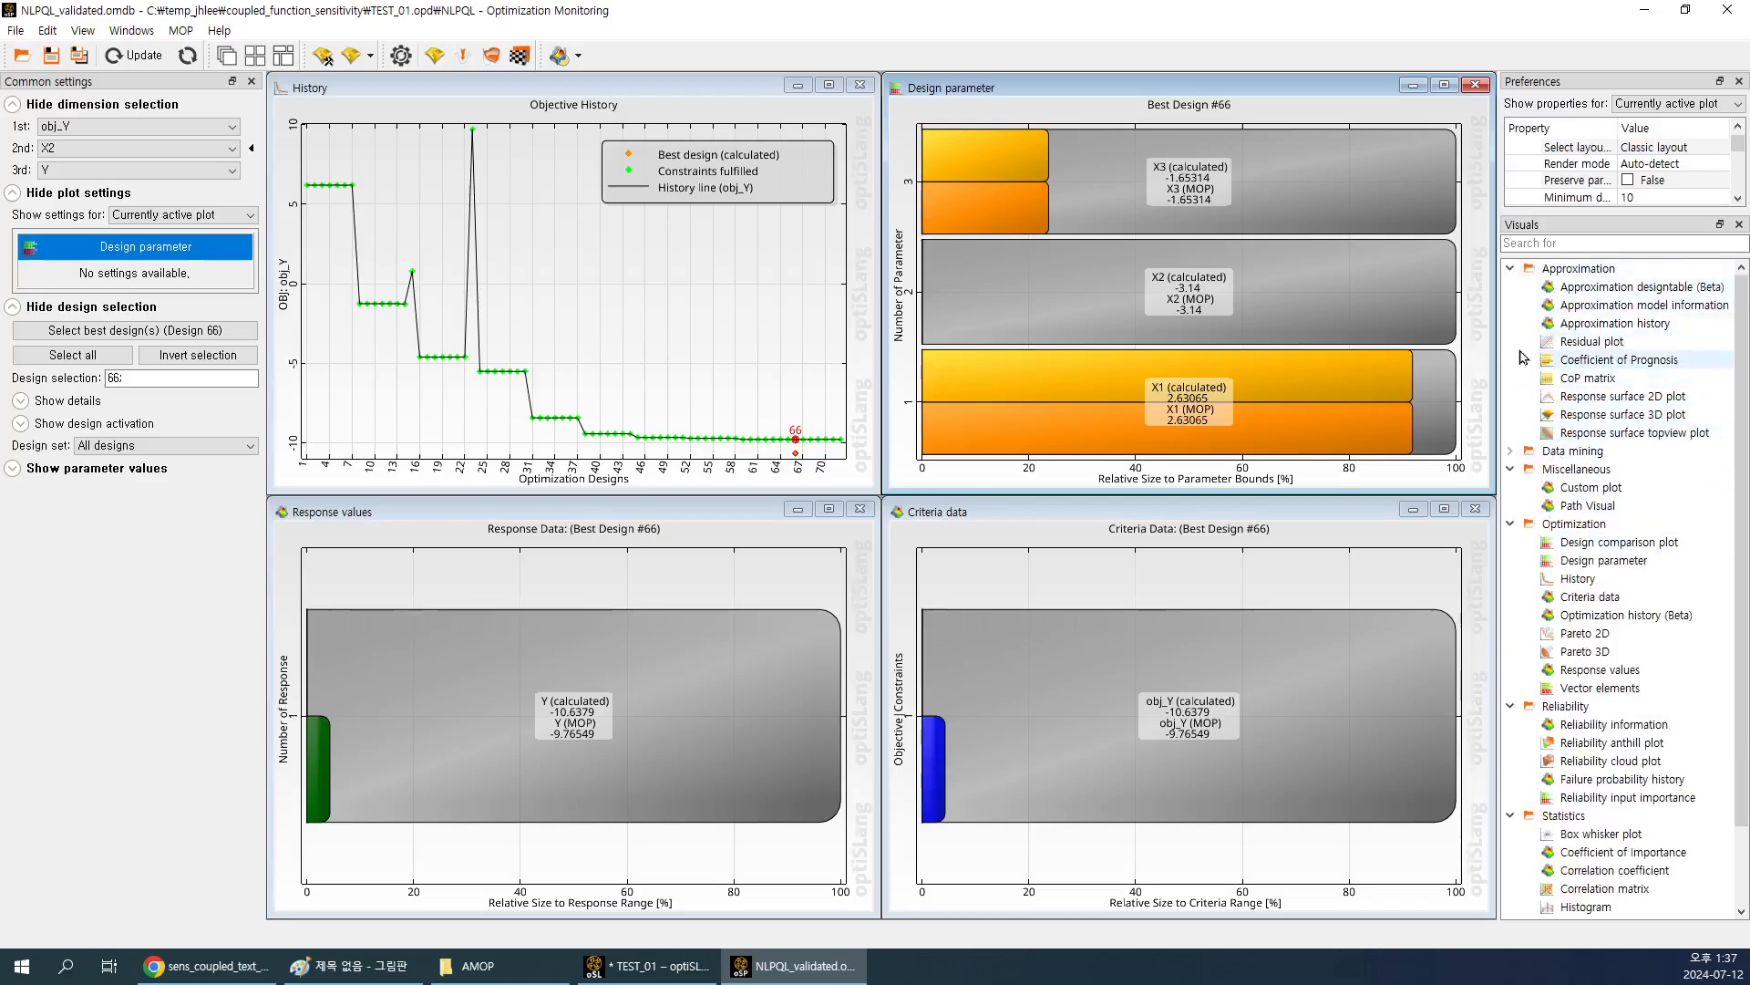
pyautogui.click(1521, 268)
pyautogui.click(1521, 269)
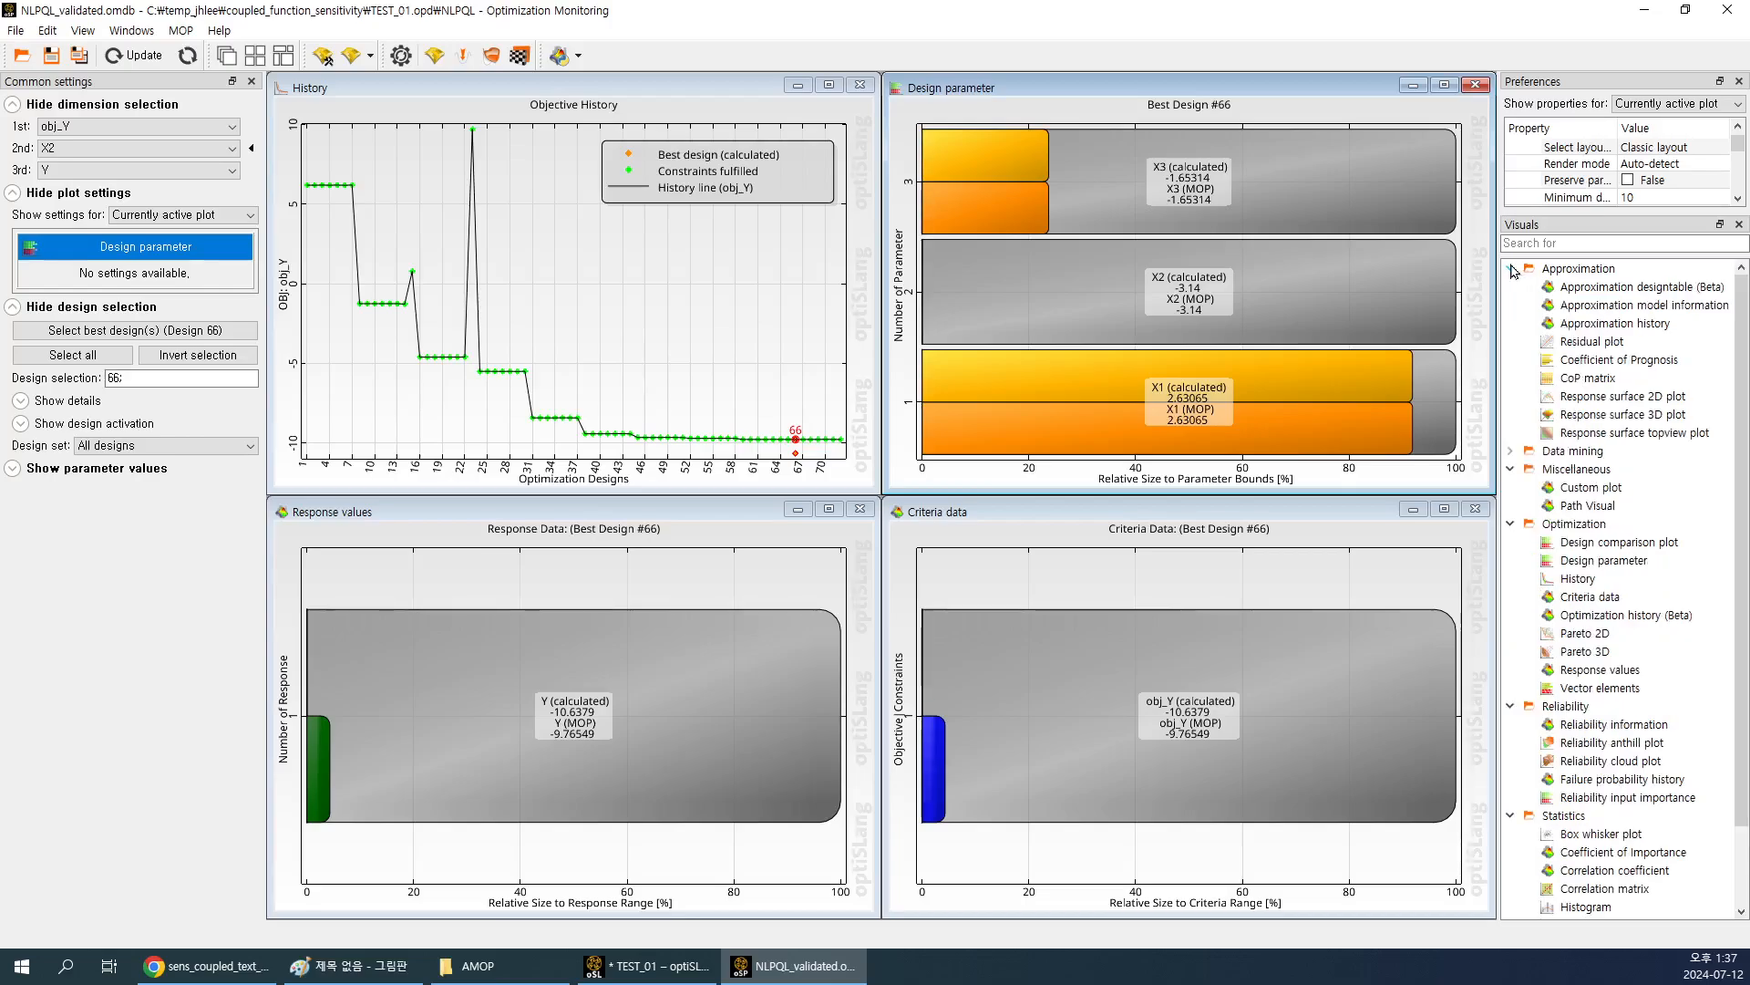
pyautogui.click(1510, 268)
pyautogui.click(1510, 304)
pyautogui.click(1511, 323)
pyautogui.click(1510, 341)
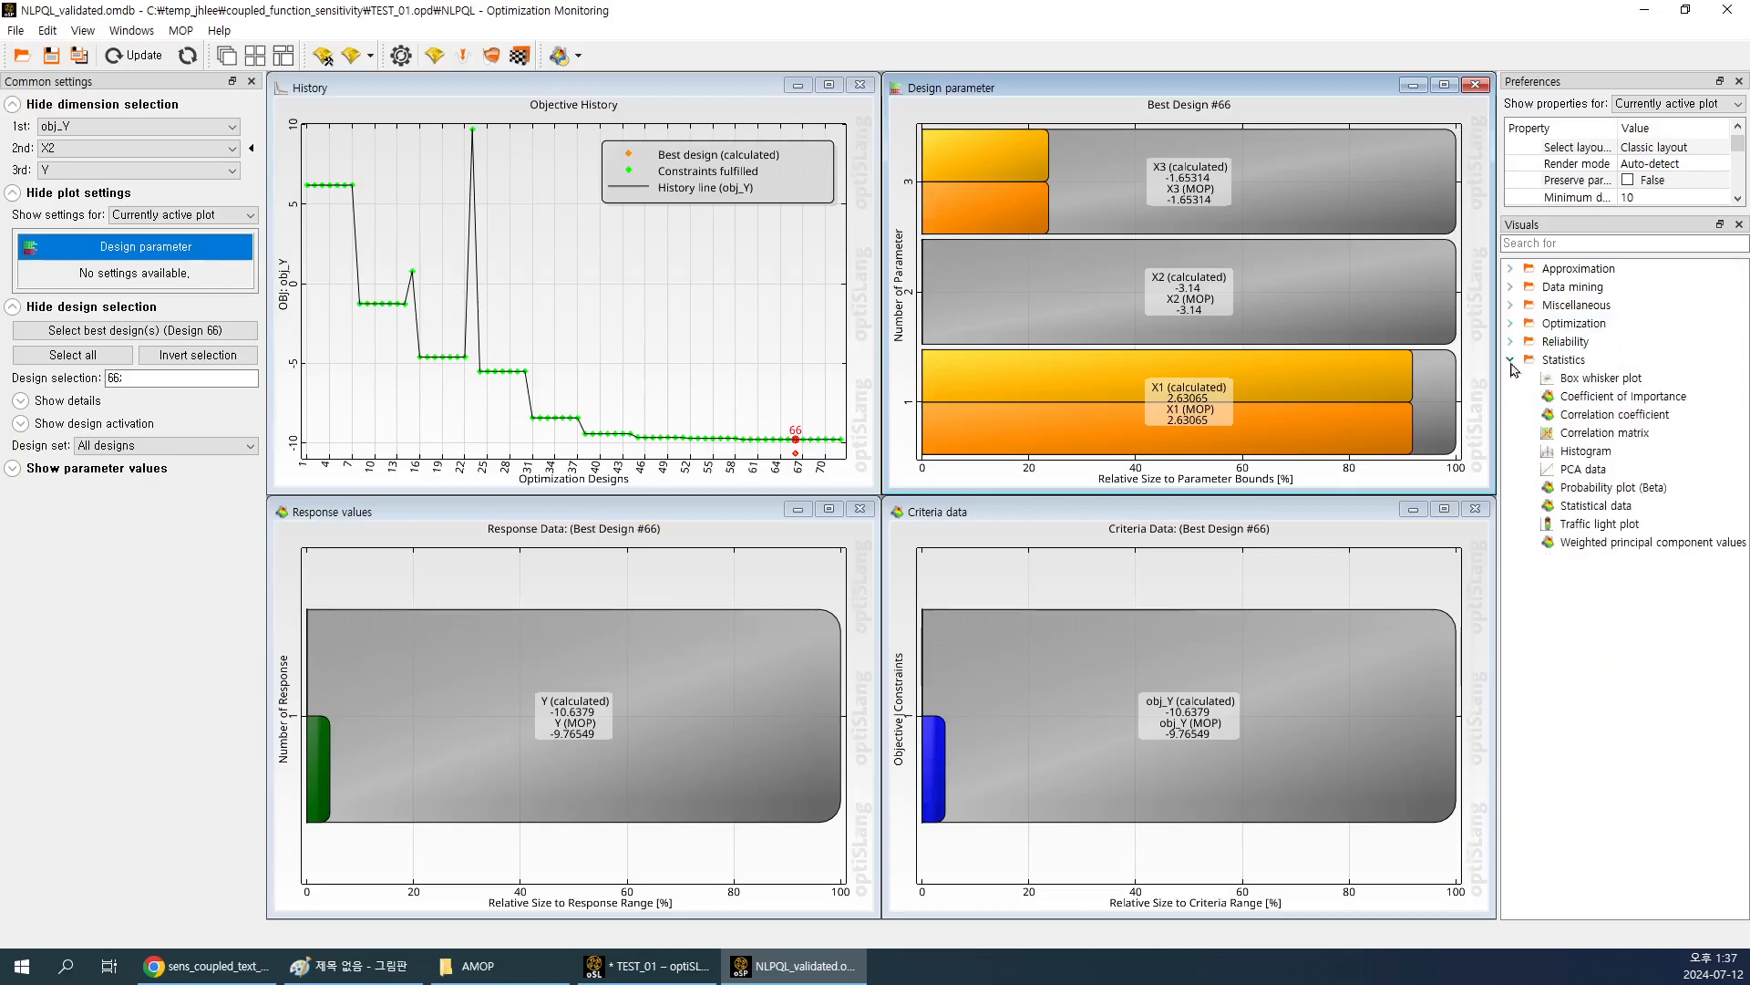
pyautogui.click(1511, 360)
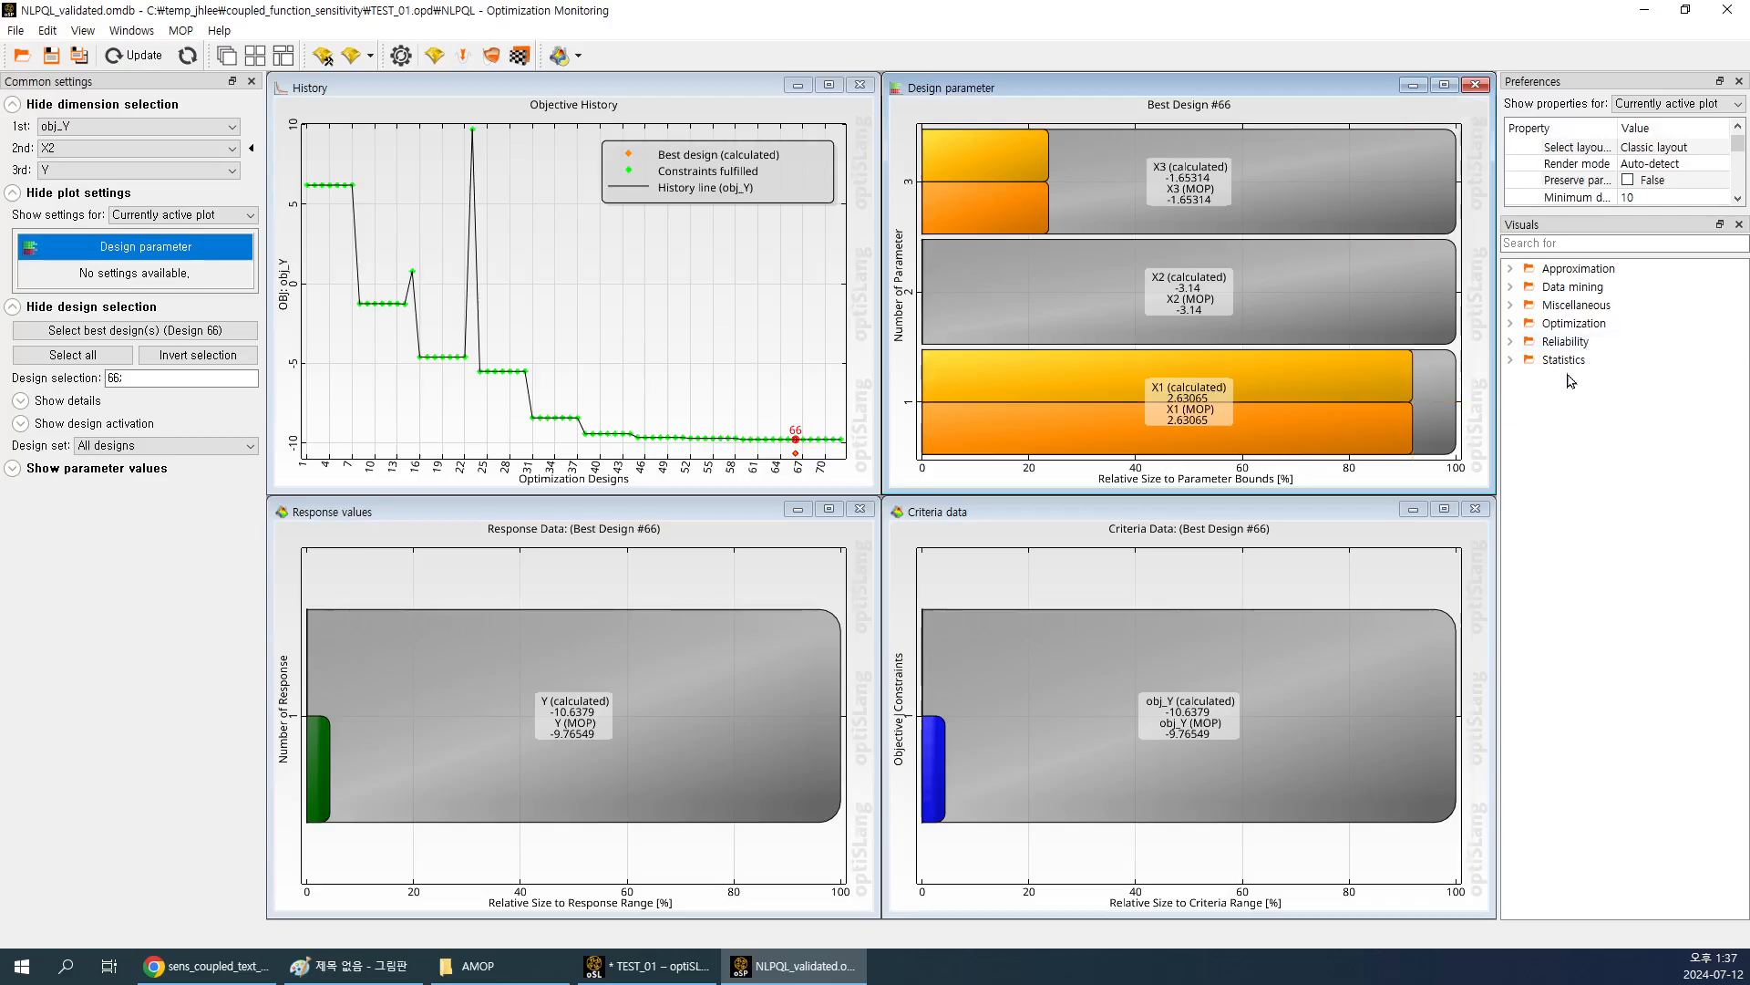
# Look through the plot types offered in the Statistics, Reliability and Optimization categories.
pyautogui.click(1510, 361)
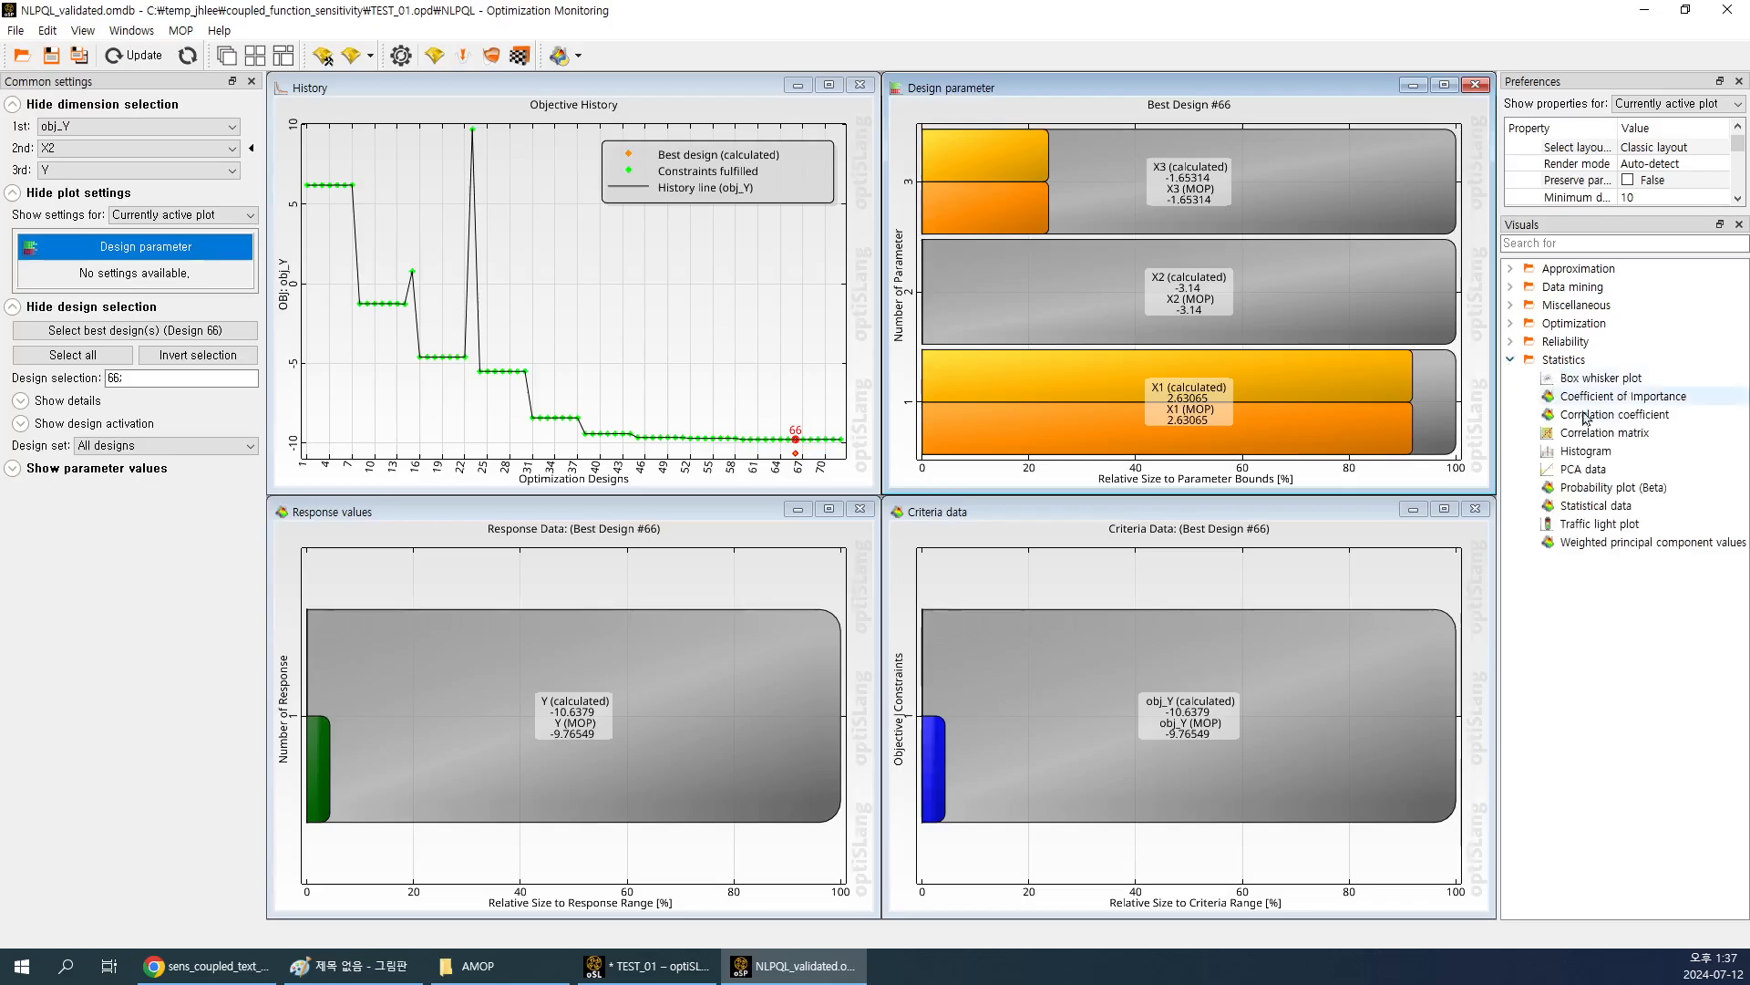
pyautogui.click(1511, 359)
pyautogui.click(1510, 342)
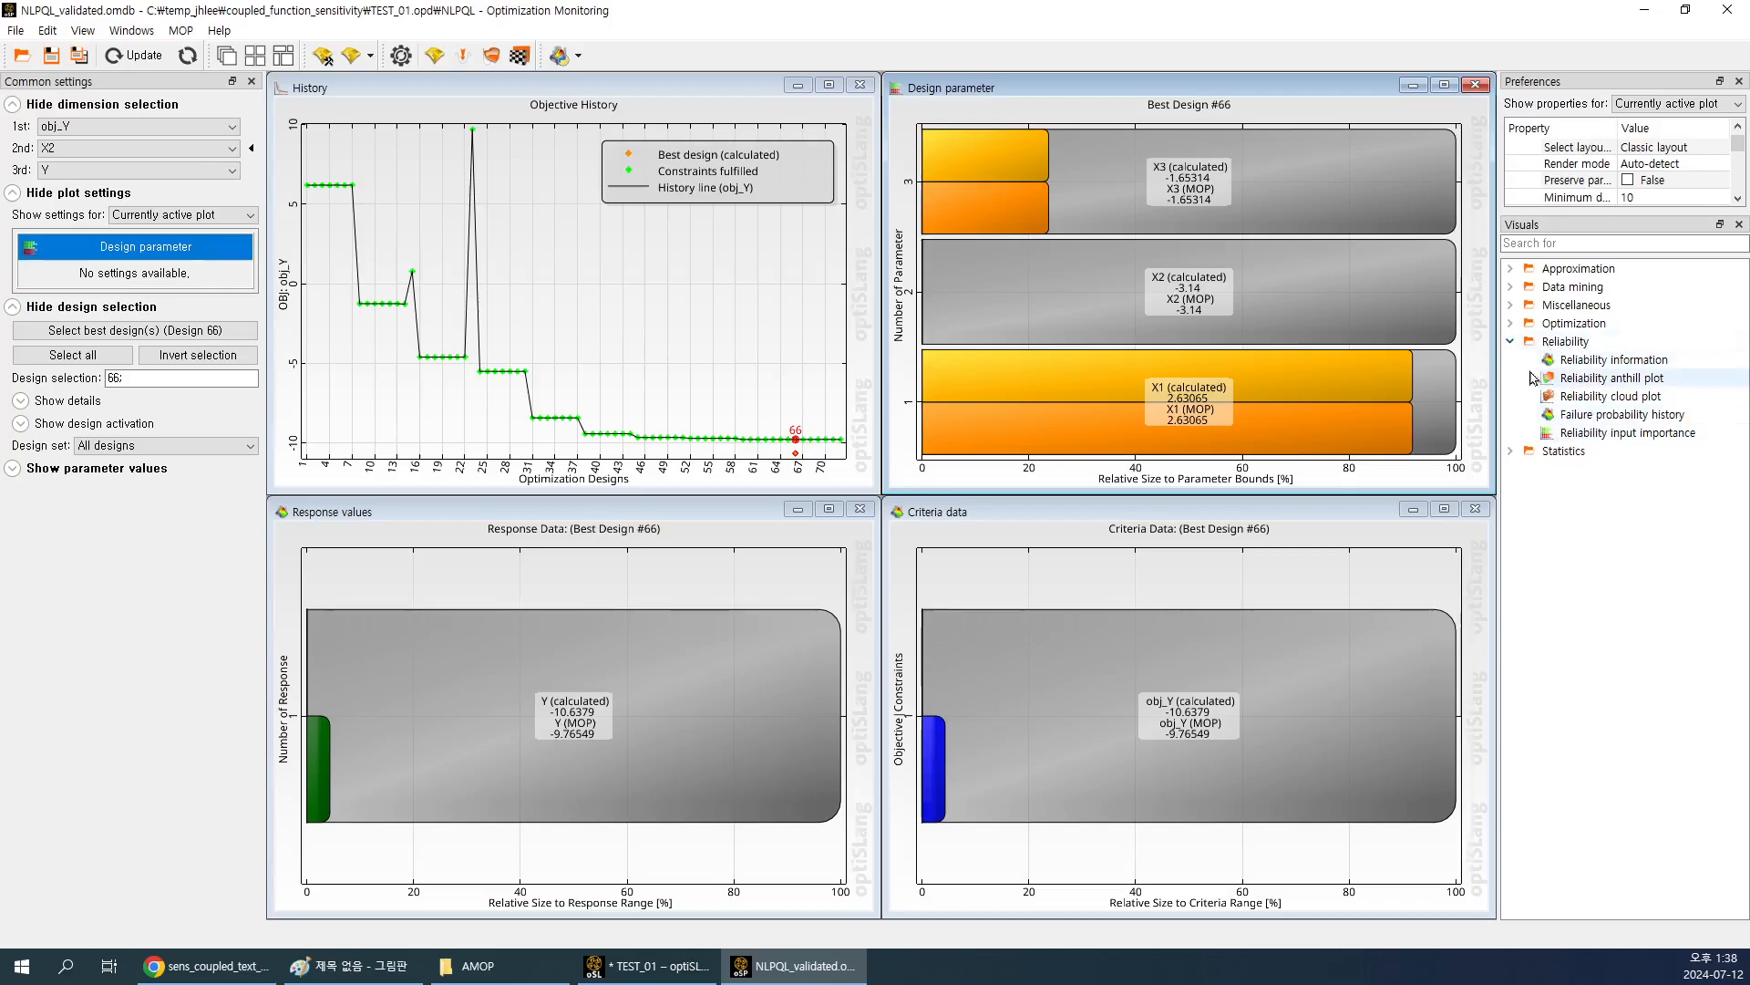
pyautogui.click(1511, 345)
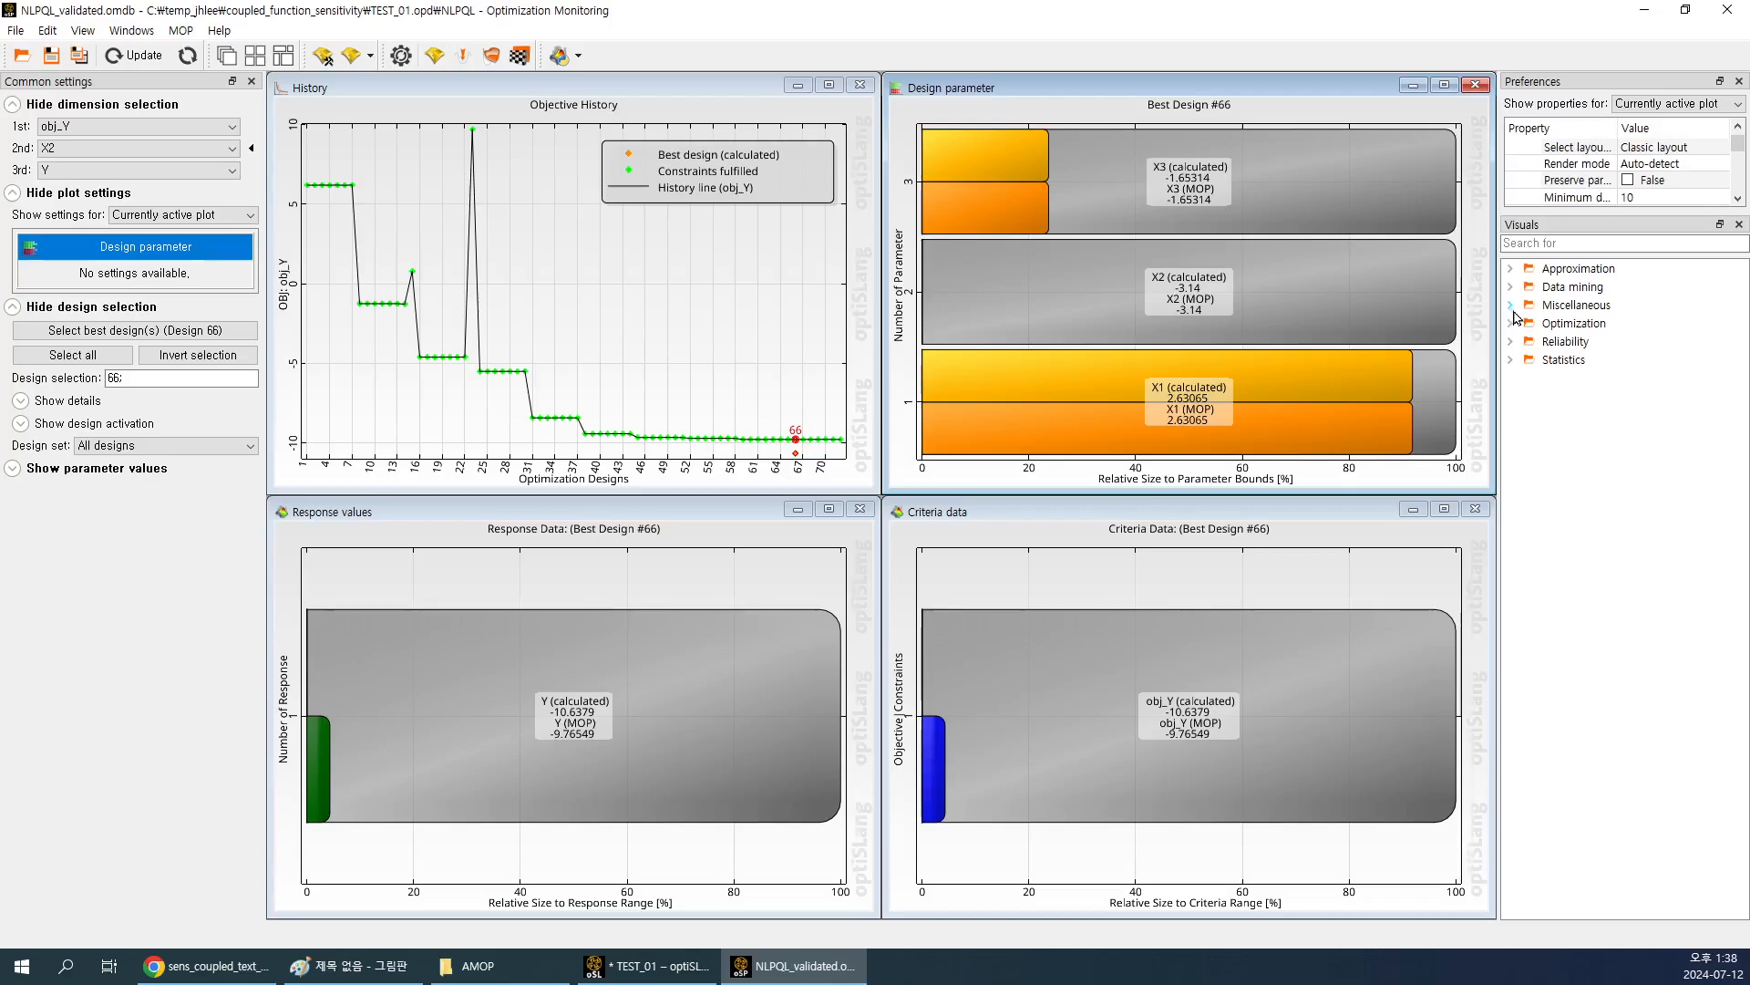
pyautogui.click(1511, 323)
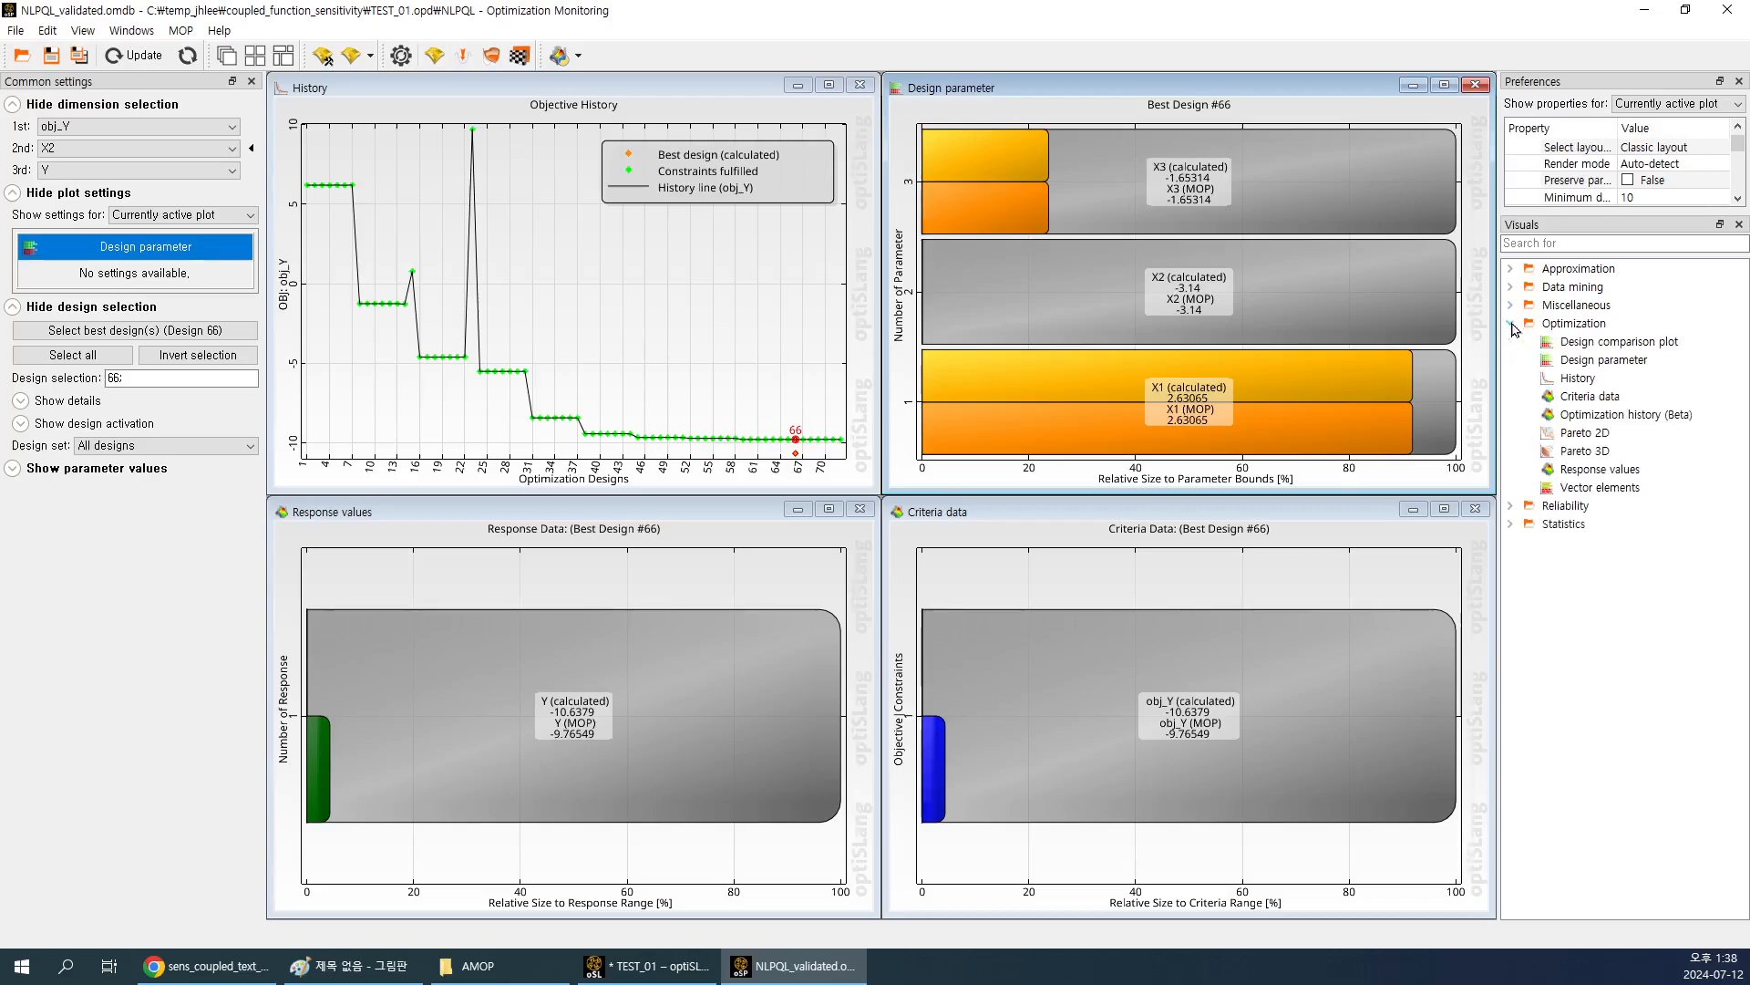
# Look through the plot types offered in the Statistics, Miscellaneous, Data mining and Approximation categories.
pyautogui.click(1511, 523)
pyautogui.click(1513, 308)
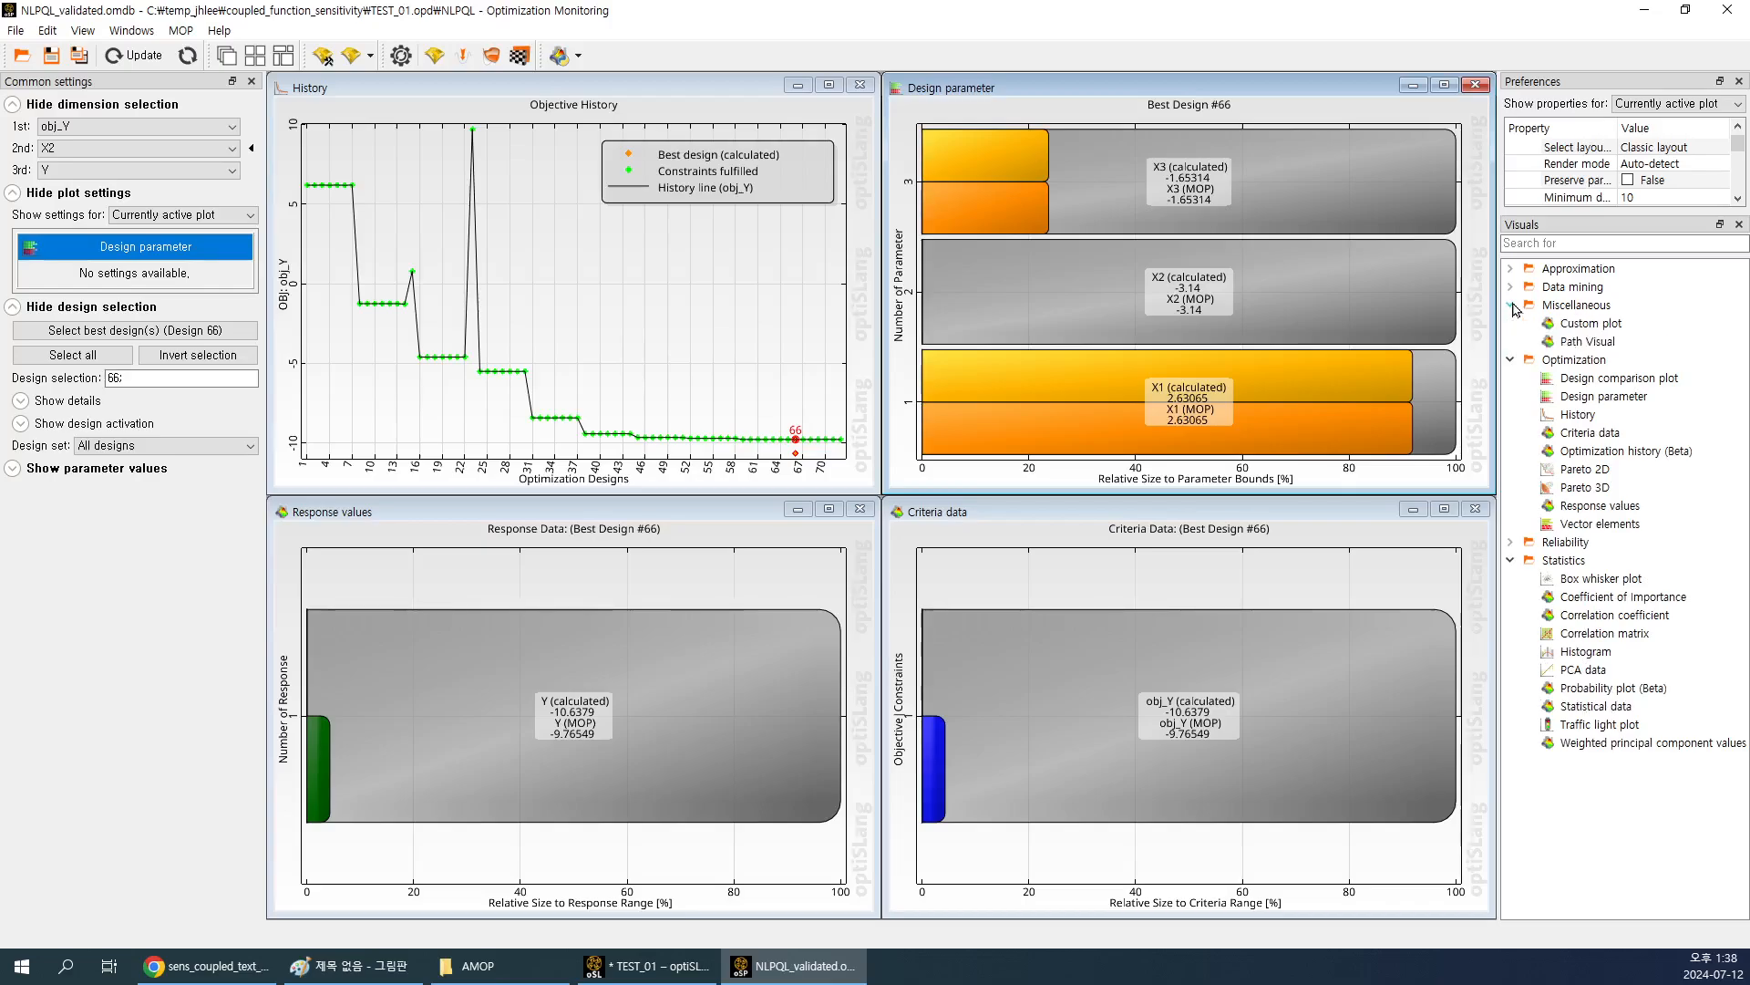
pyautogui.click(1511, 304)
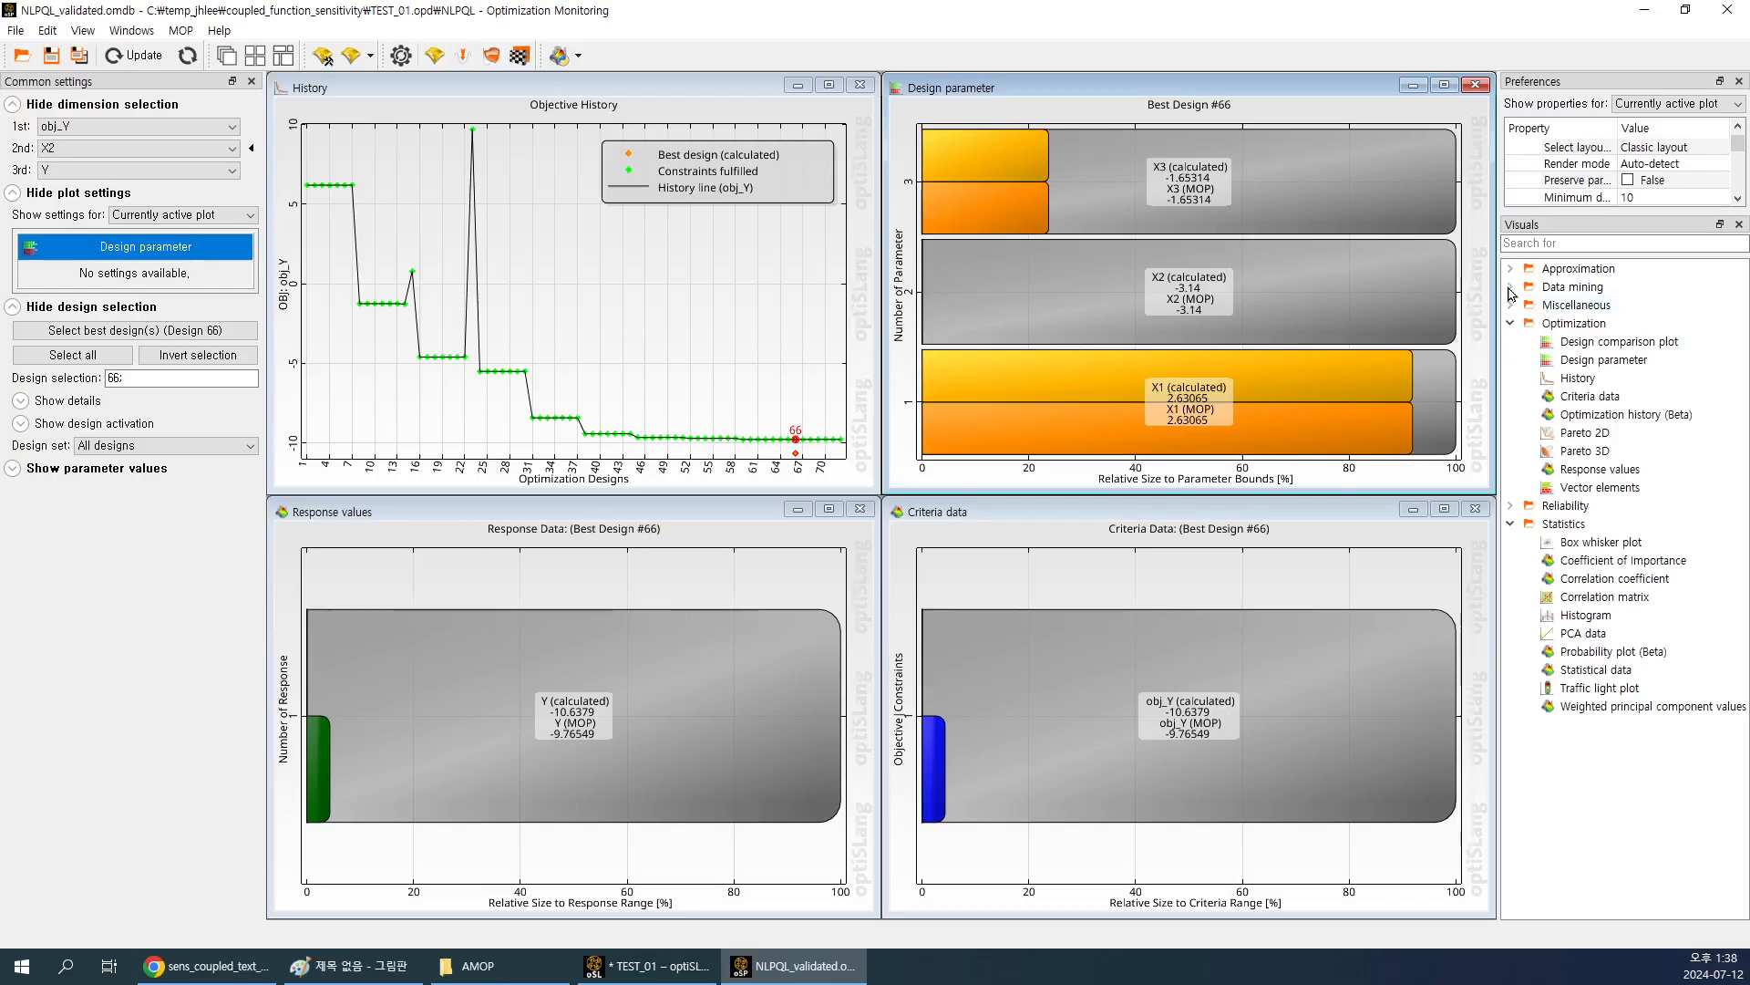
pyautogui.click(1510, 286)
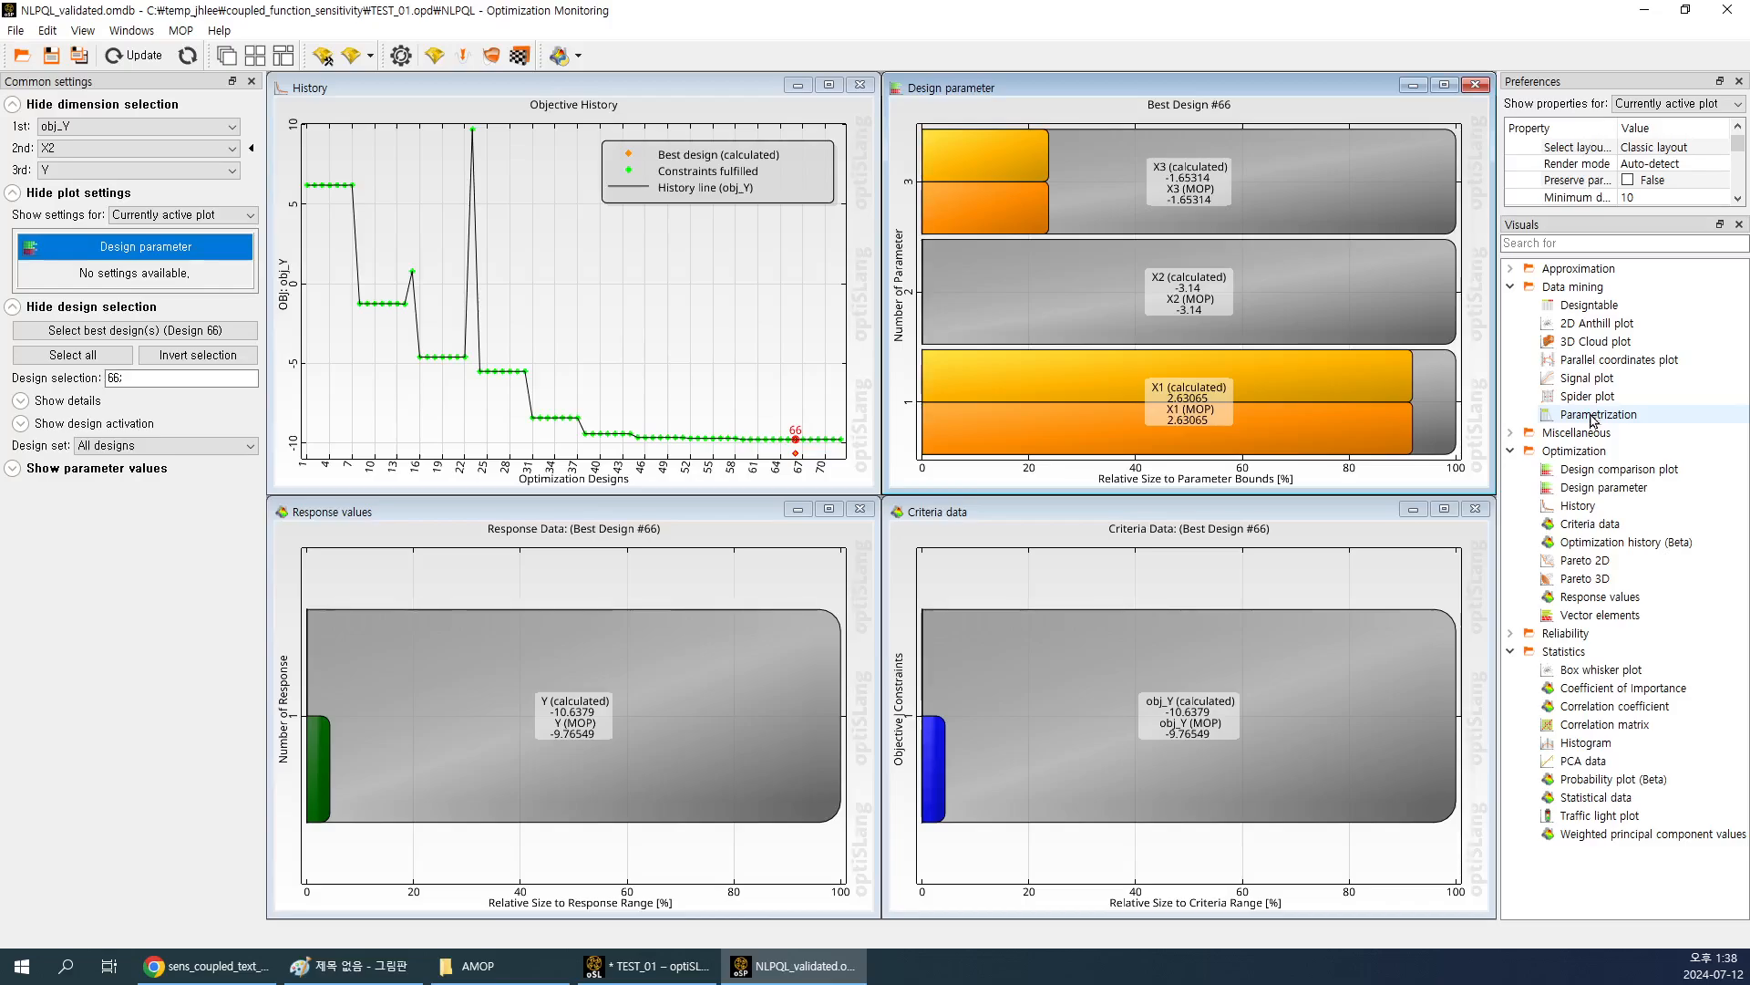
pyautogui.click(1511, 268)
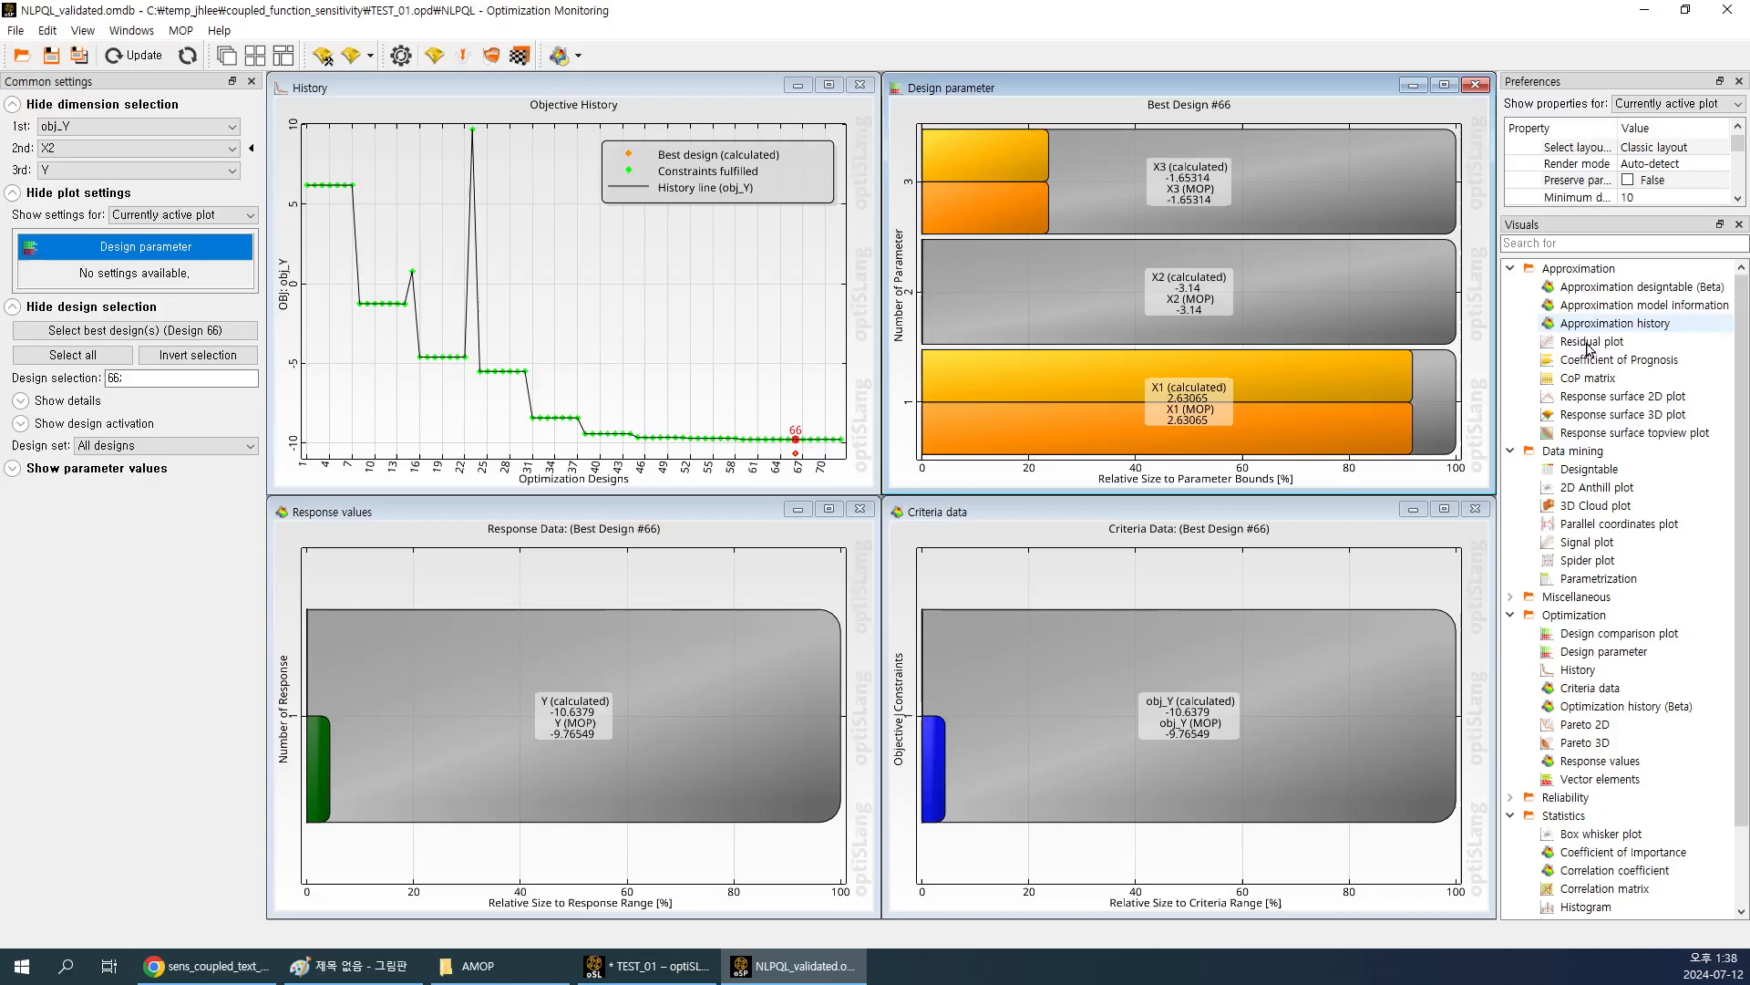
# Add a parallel coordinates plot over the existing result plots and widen it.
pyautogui.click(1616, 529)
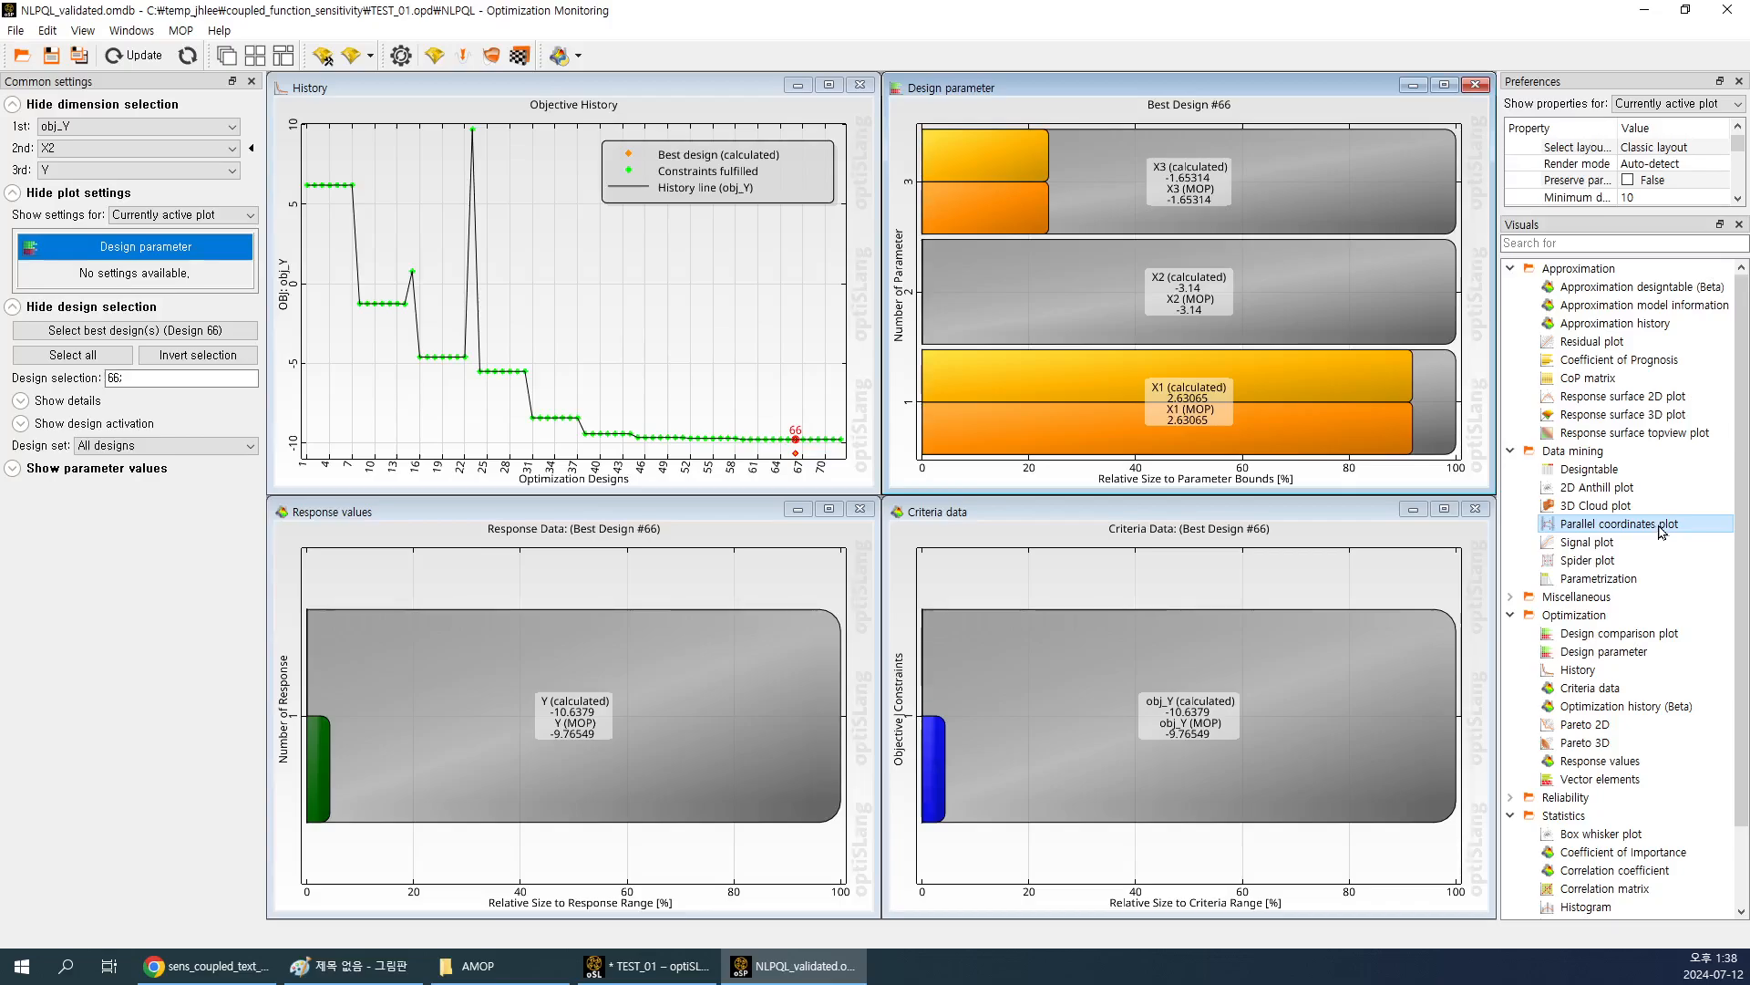
pyautogui.moveTo(1661, 533); pyautogui.dragTo(478, 212)
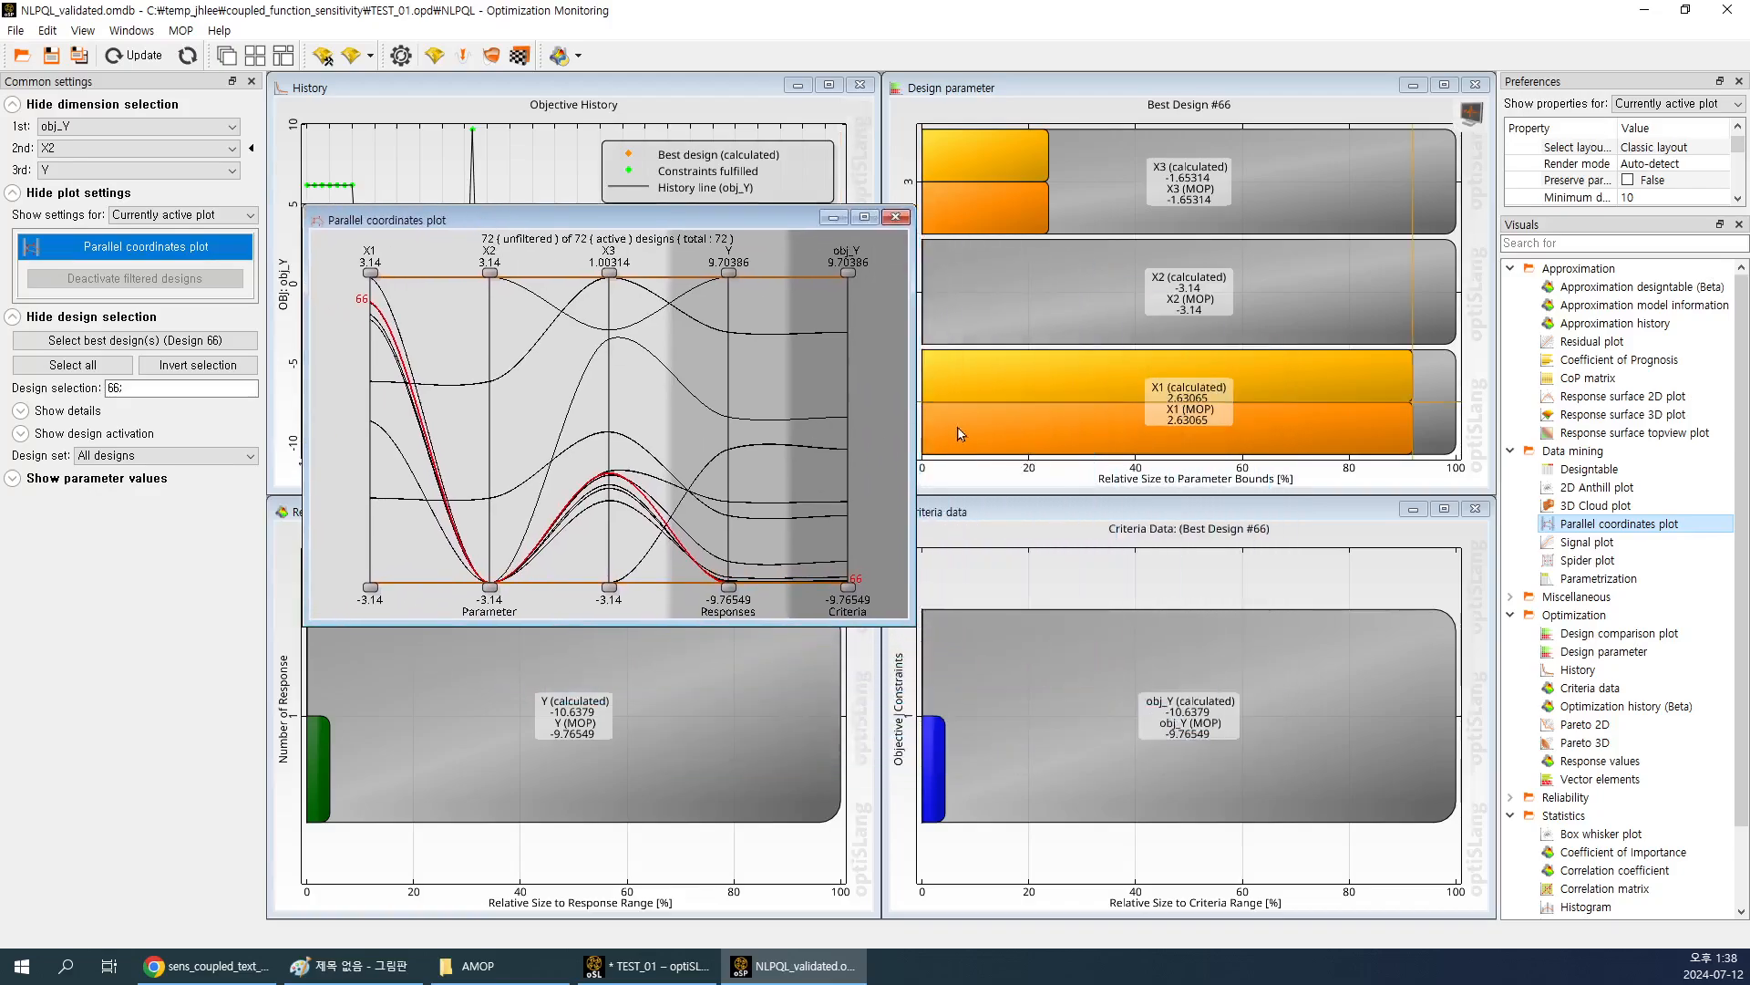
pyautogui.moveTo(914, 416); pyautogui.dragTo(1359, 397)
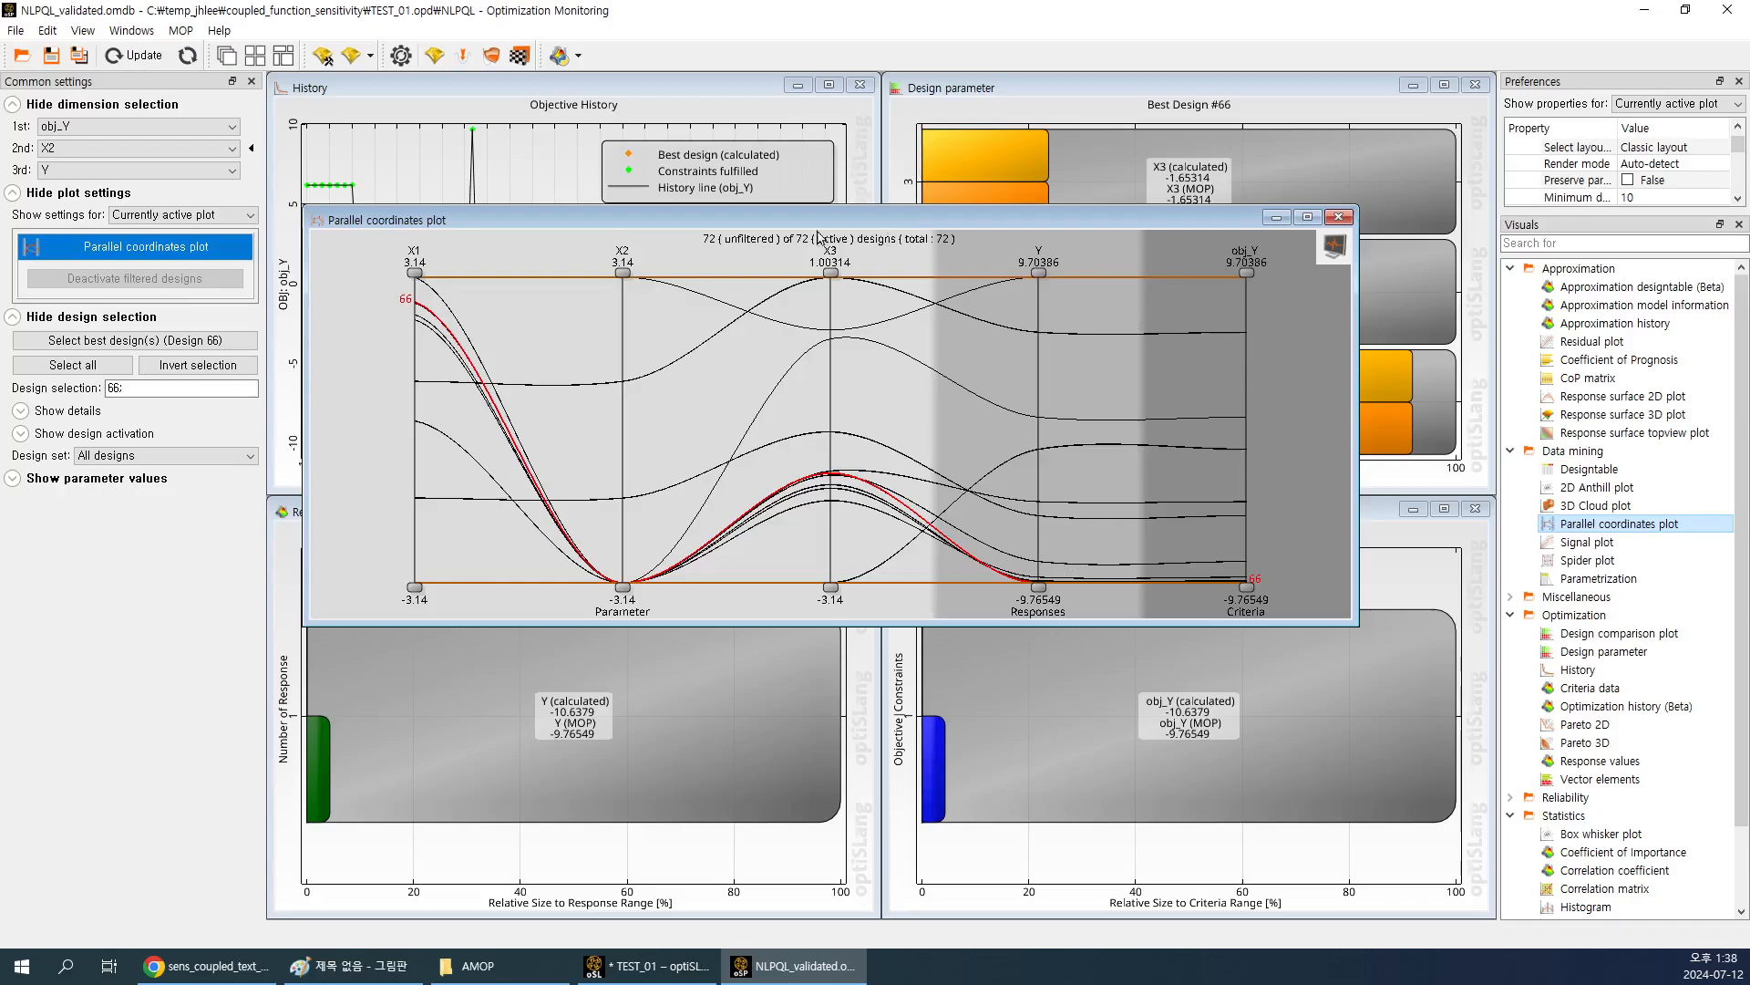
# Enlarge the preferences list and examine the parallel coordinates plot's appearance and window geometry properties.
pyautogui.rightClick(1252, 261)
pyautogui.click(1677, 236)
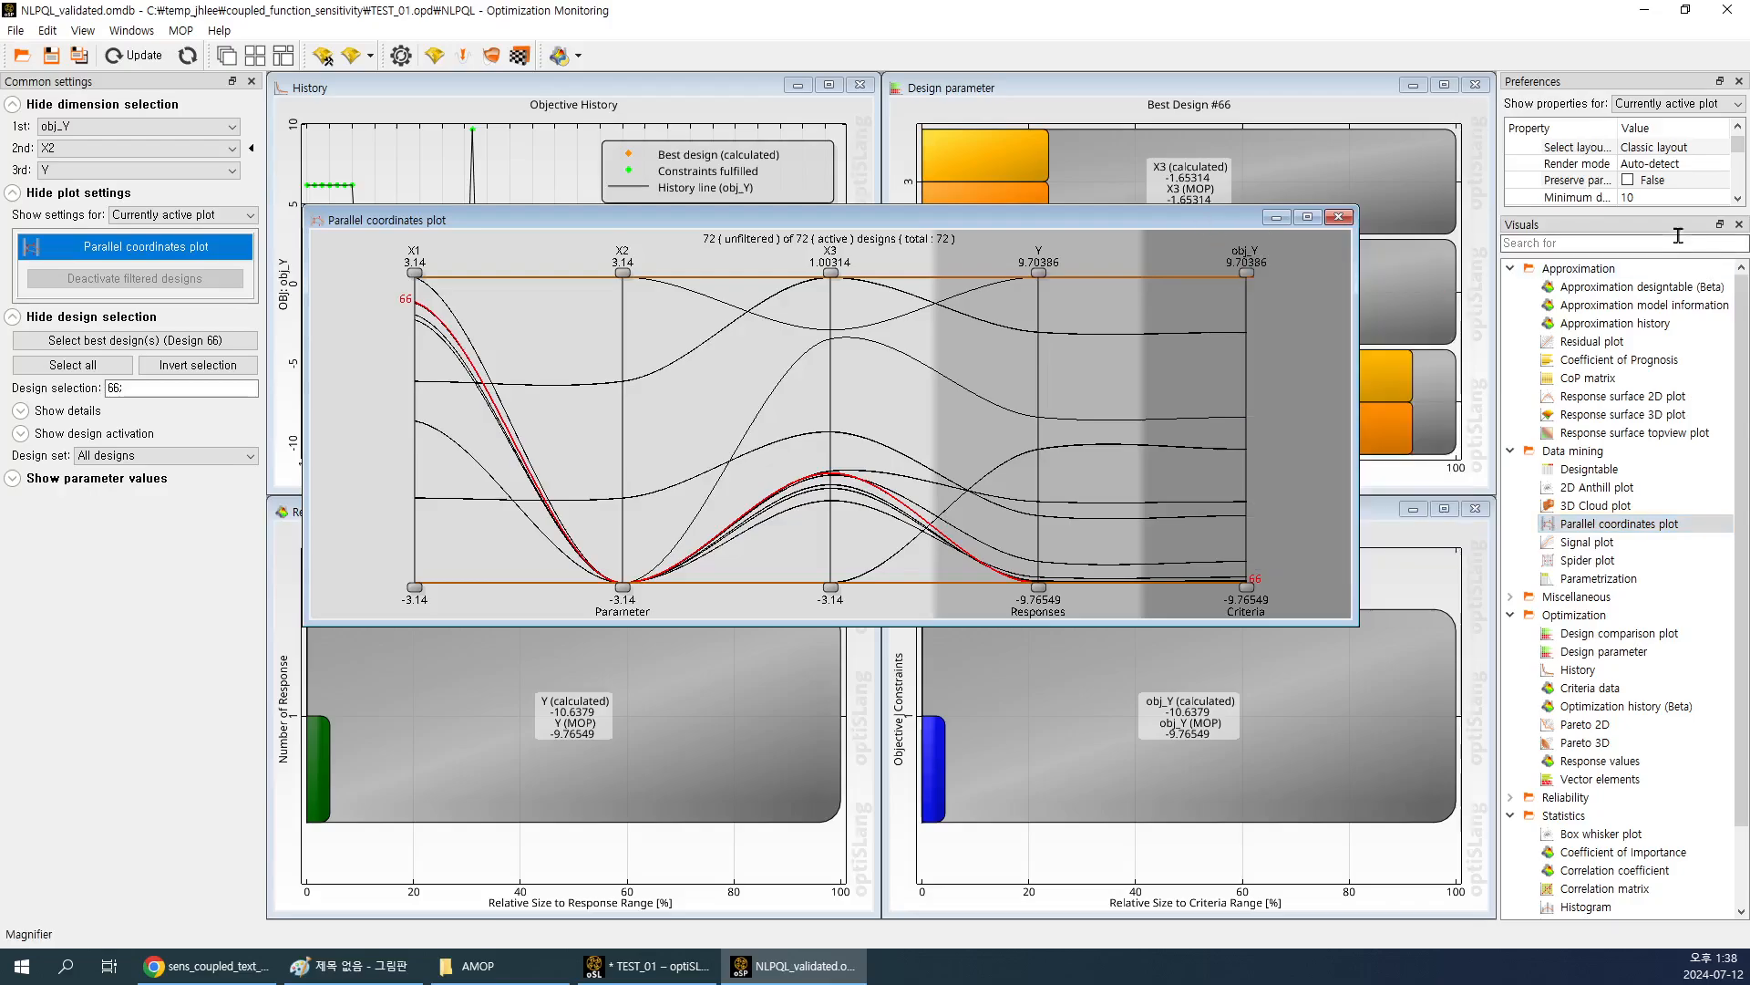
pyautogui.moveTo(1659, 214); pyautogui.dragTo(1659, 566)
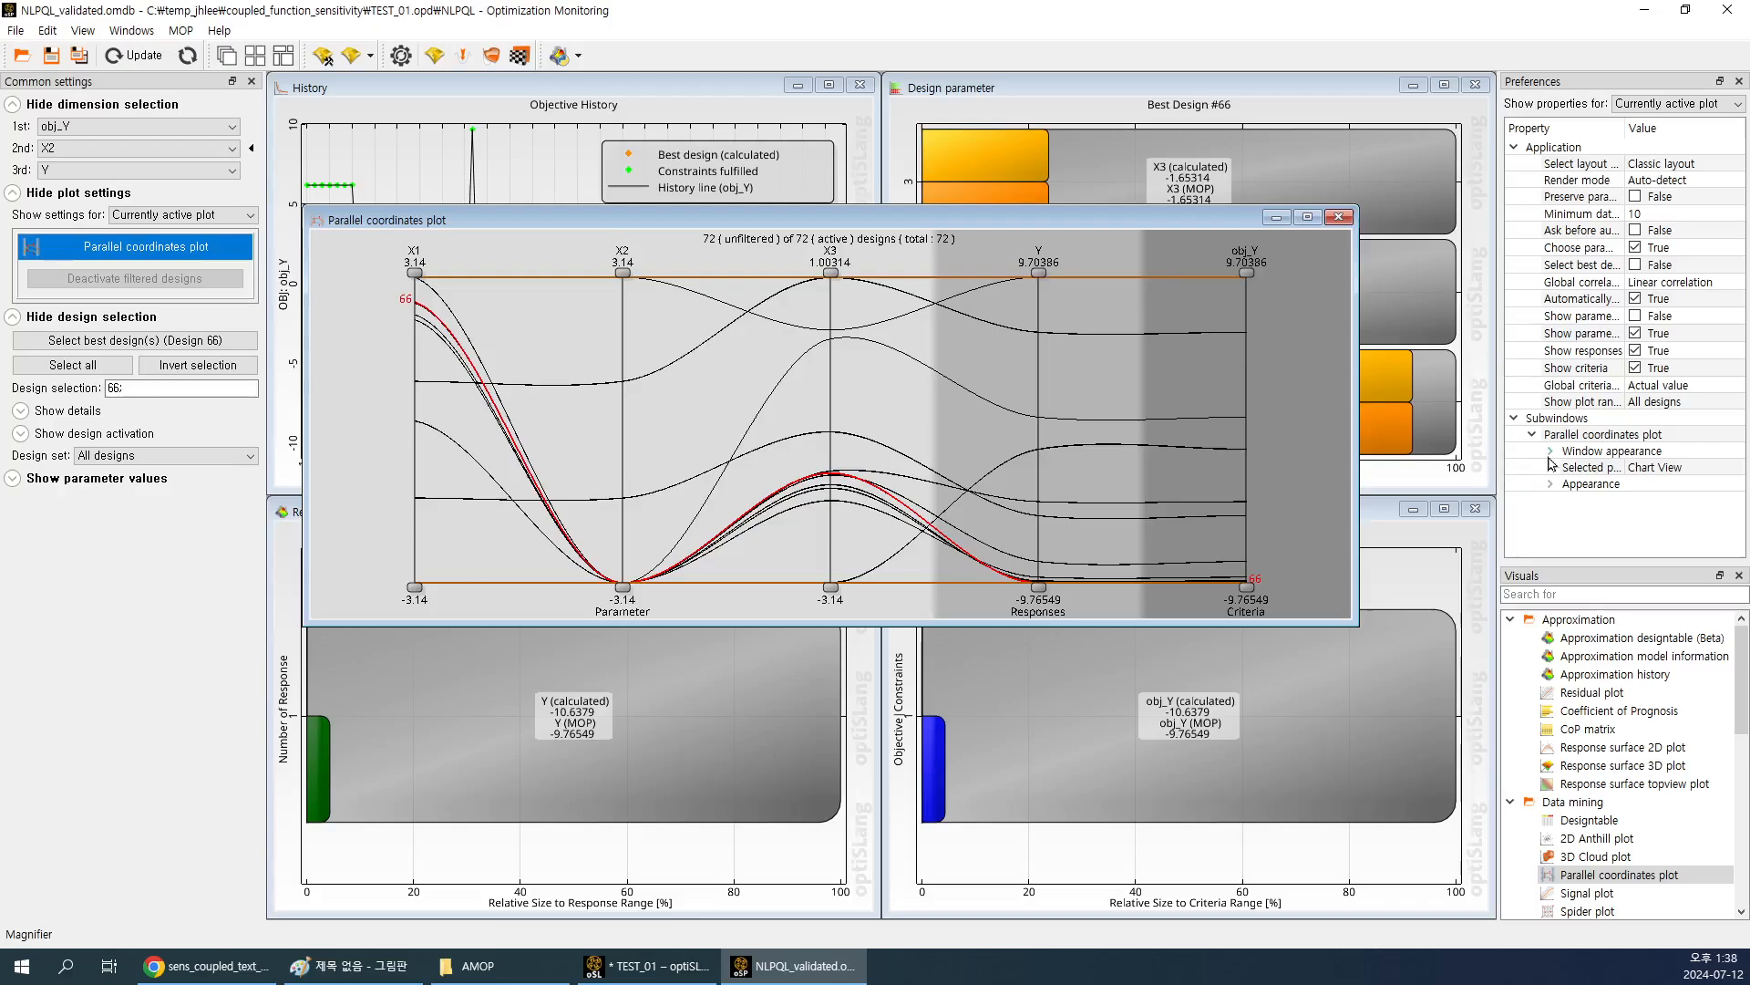
pyautogui.click(1550, 484)
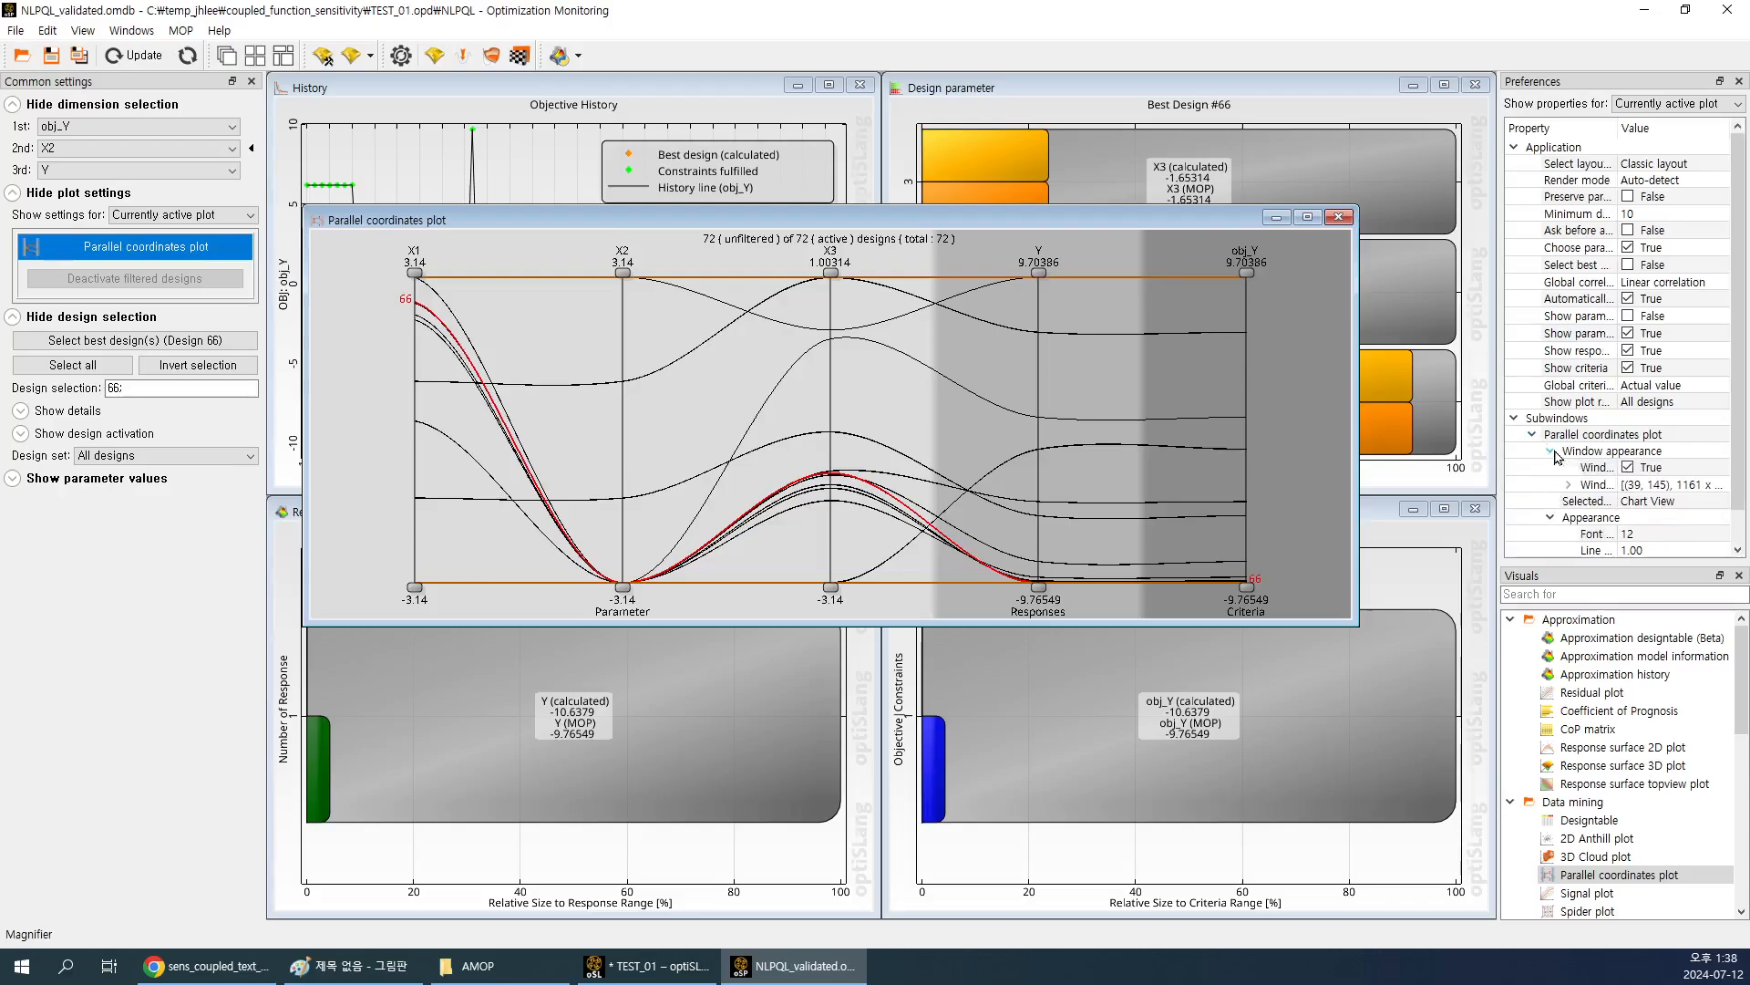
pyautogui.click(1550, 451)
pyautogui.click(1568, 451)
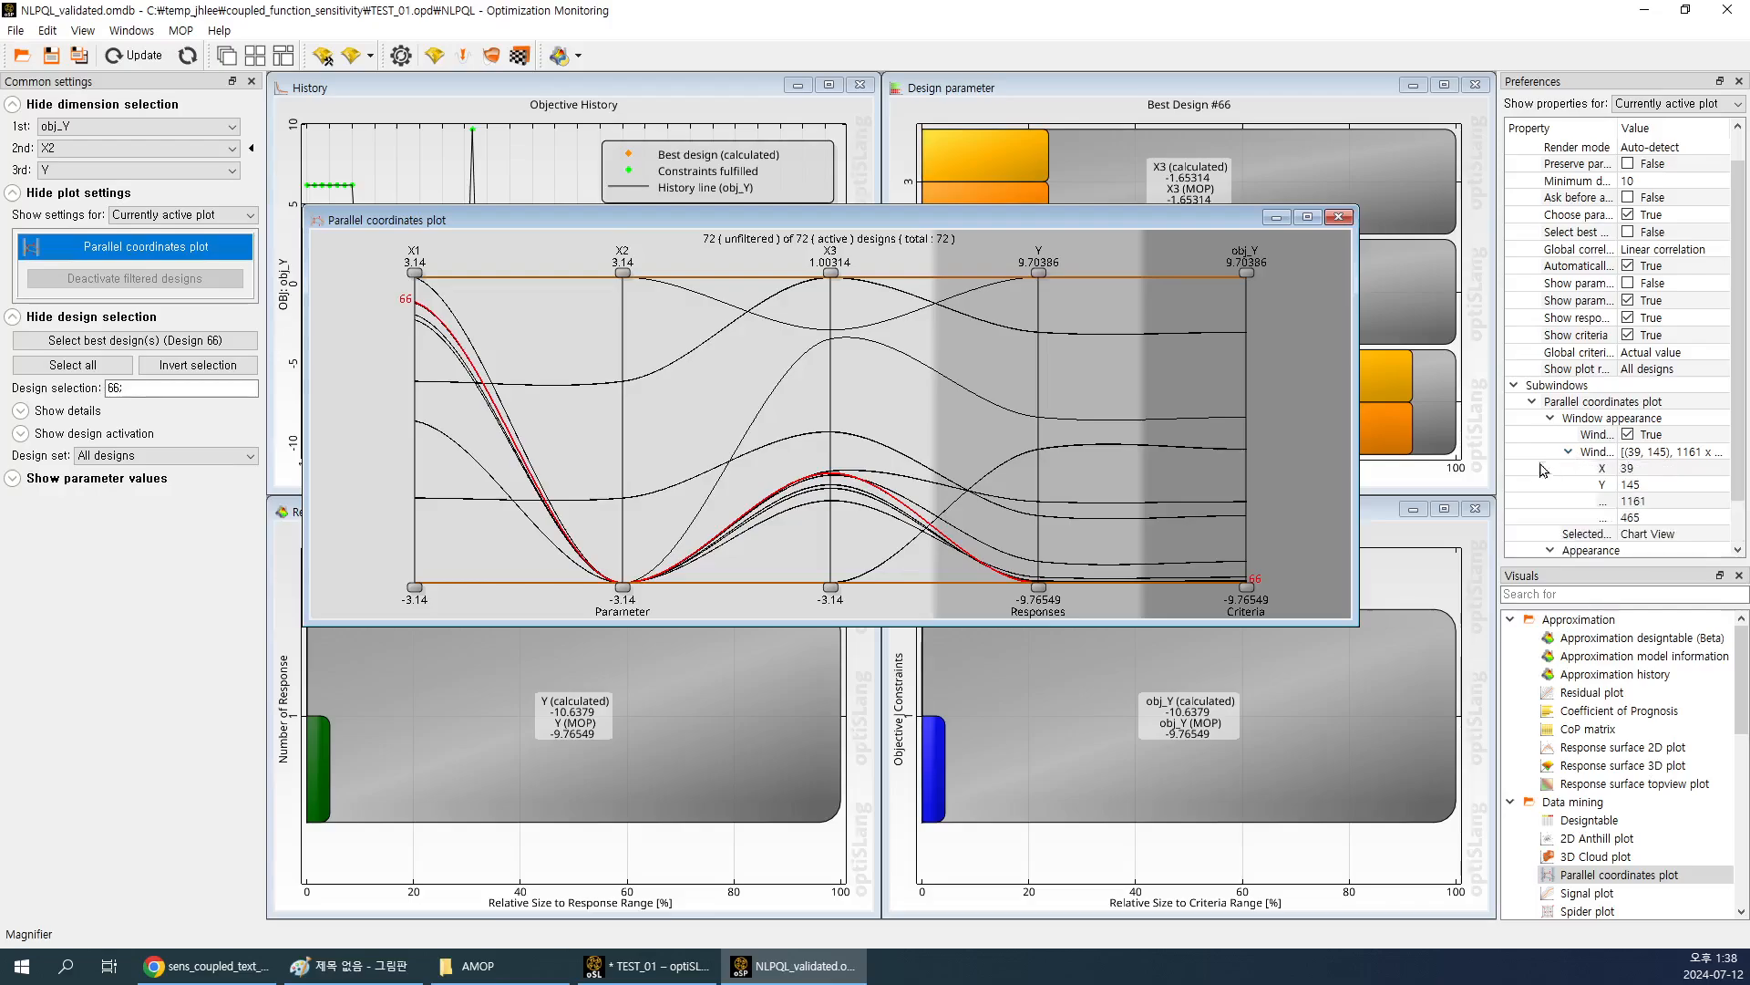
pyautogui.scroll(-1, 1582, 486)
pyautogui.scroll(2, 1591, 467)
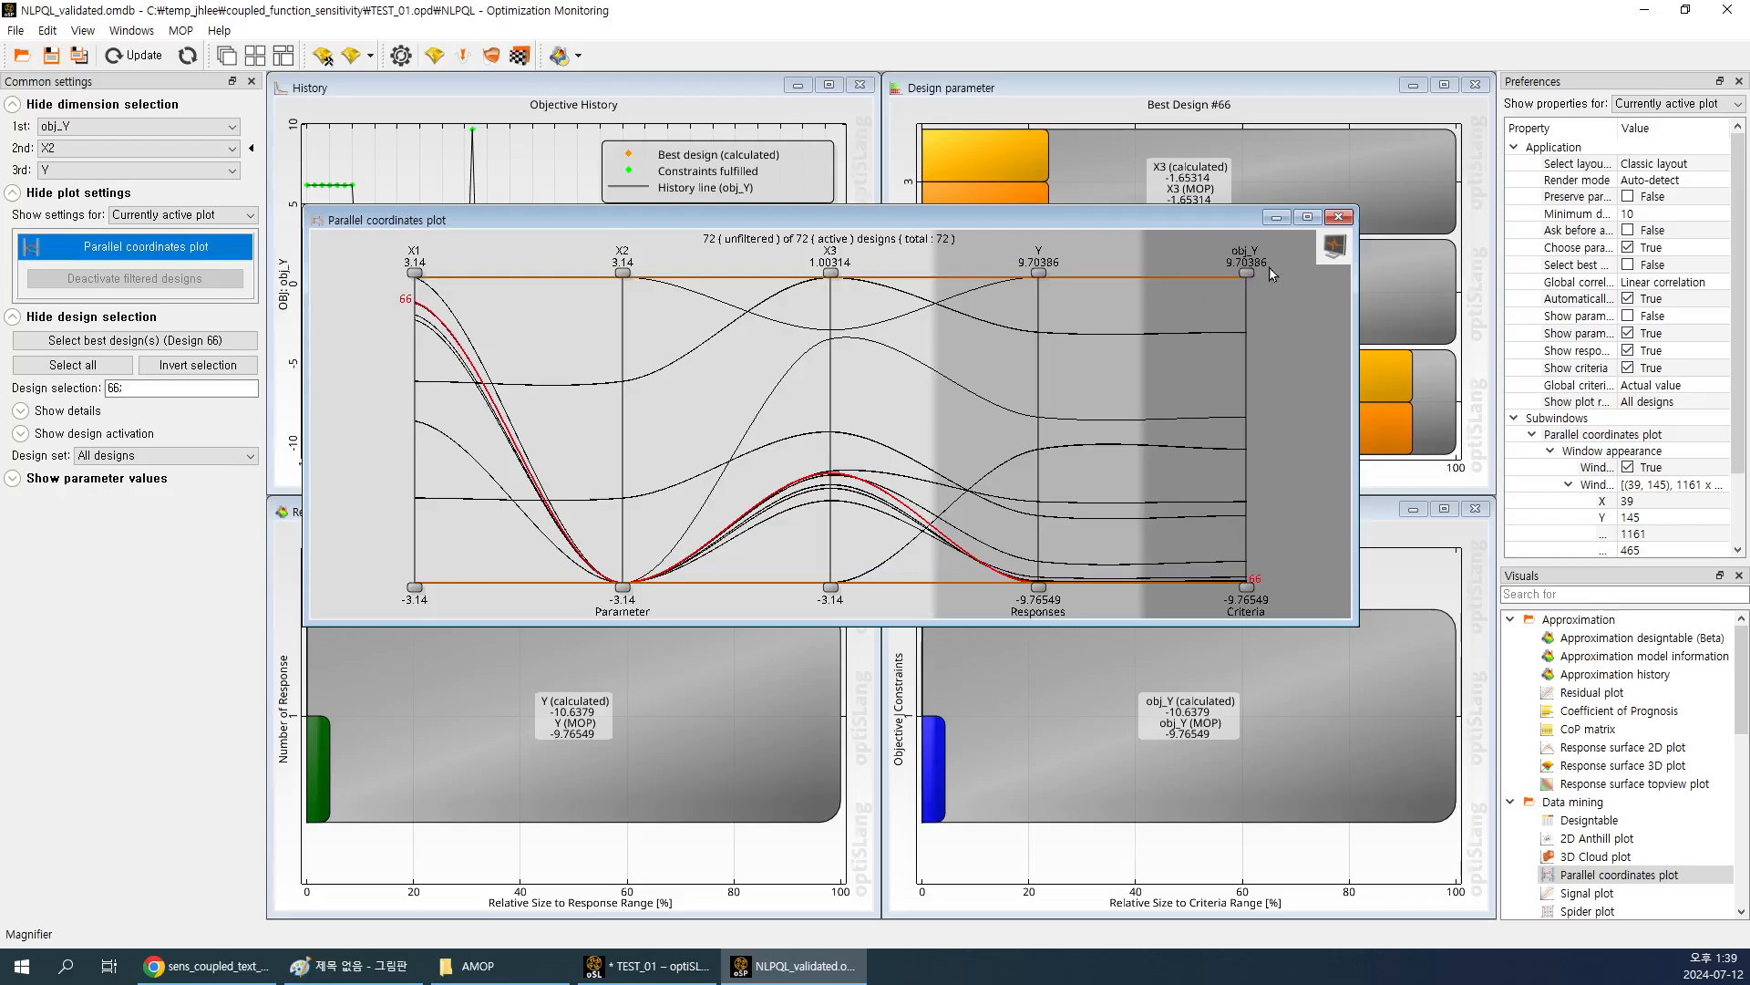
# Move the parallel coordinates plot to the upper-left corner of the plot area and enlarge it to about 1325 x 641.
pyautogui.moveTo(1135, 221); pyautogui.dragTo(1132, 168)
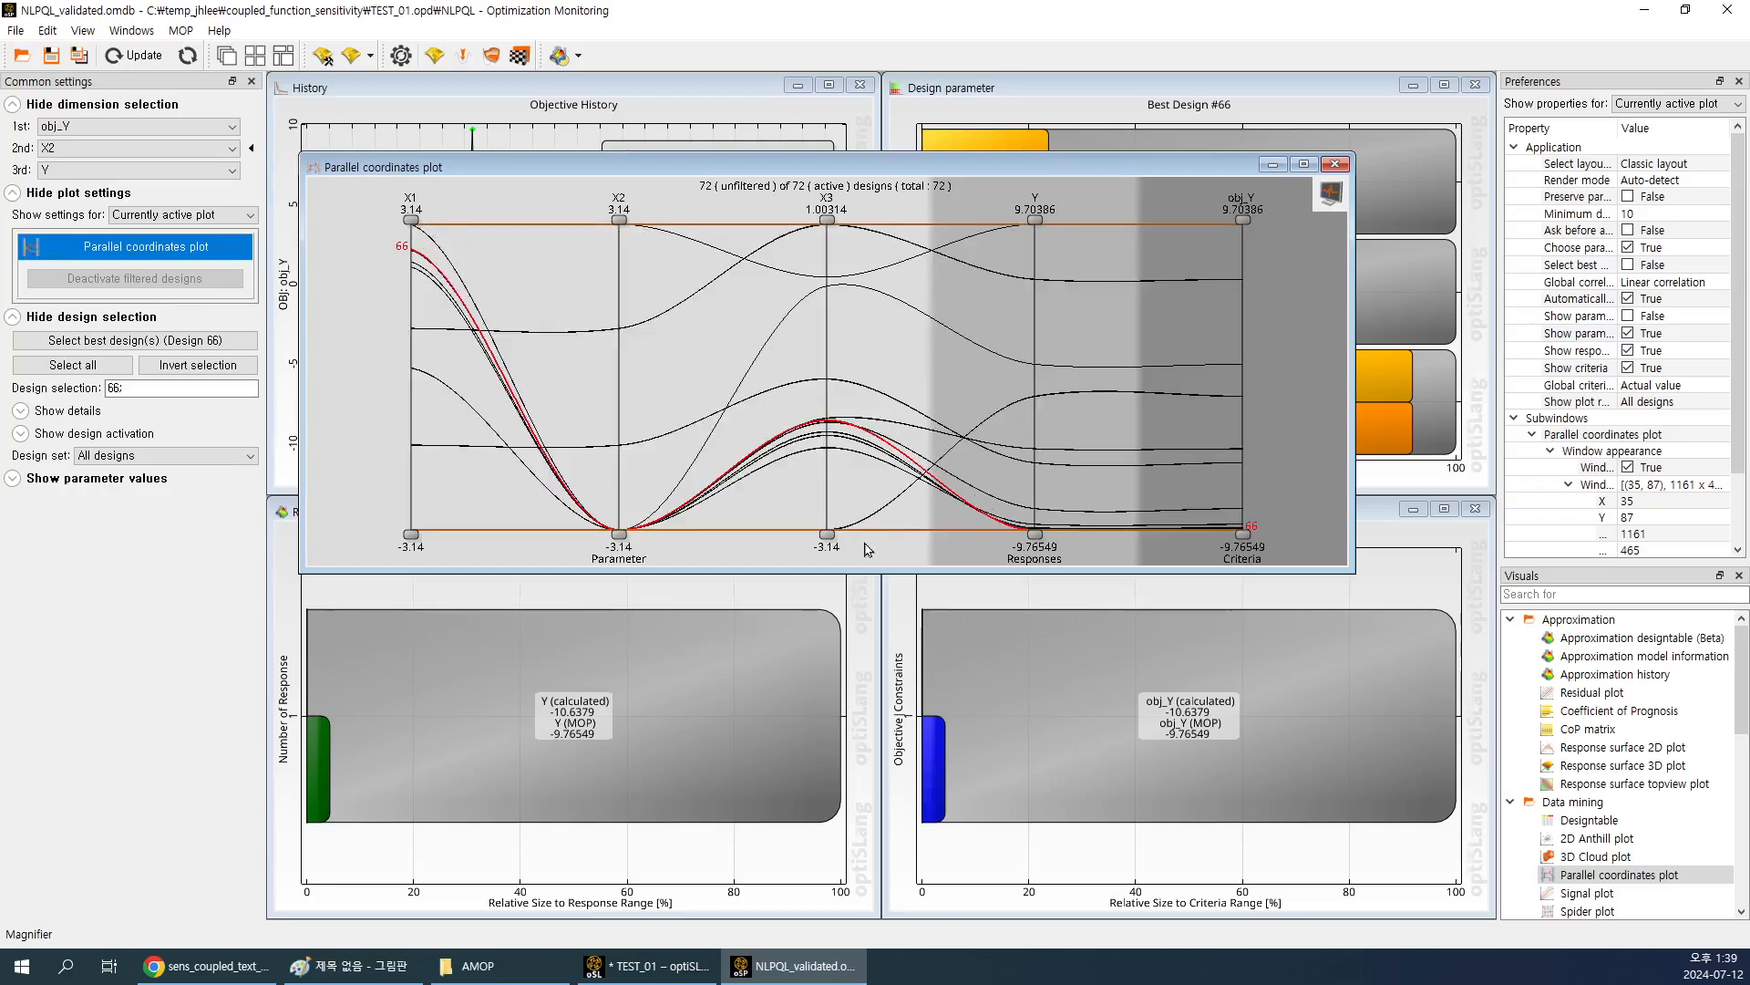
pyautogui.moveTo(749, 168); pyautogui.dragTo(718, 92)
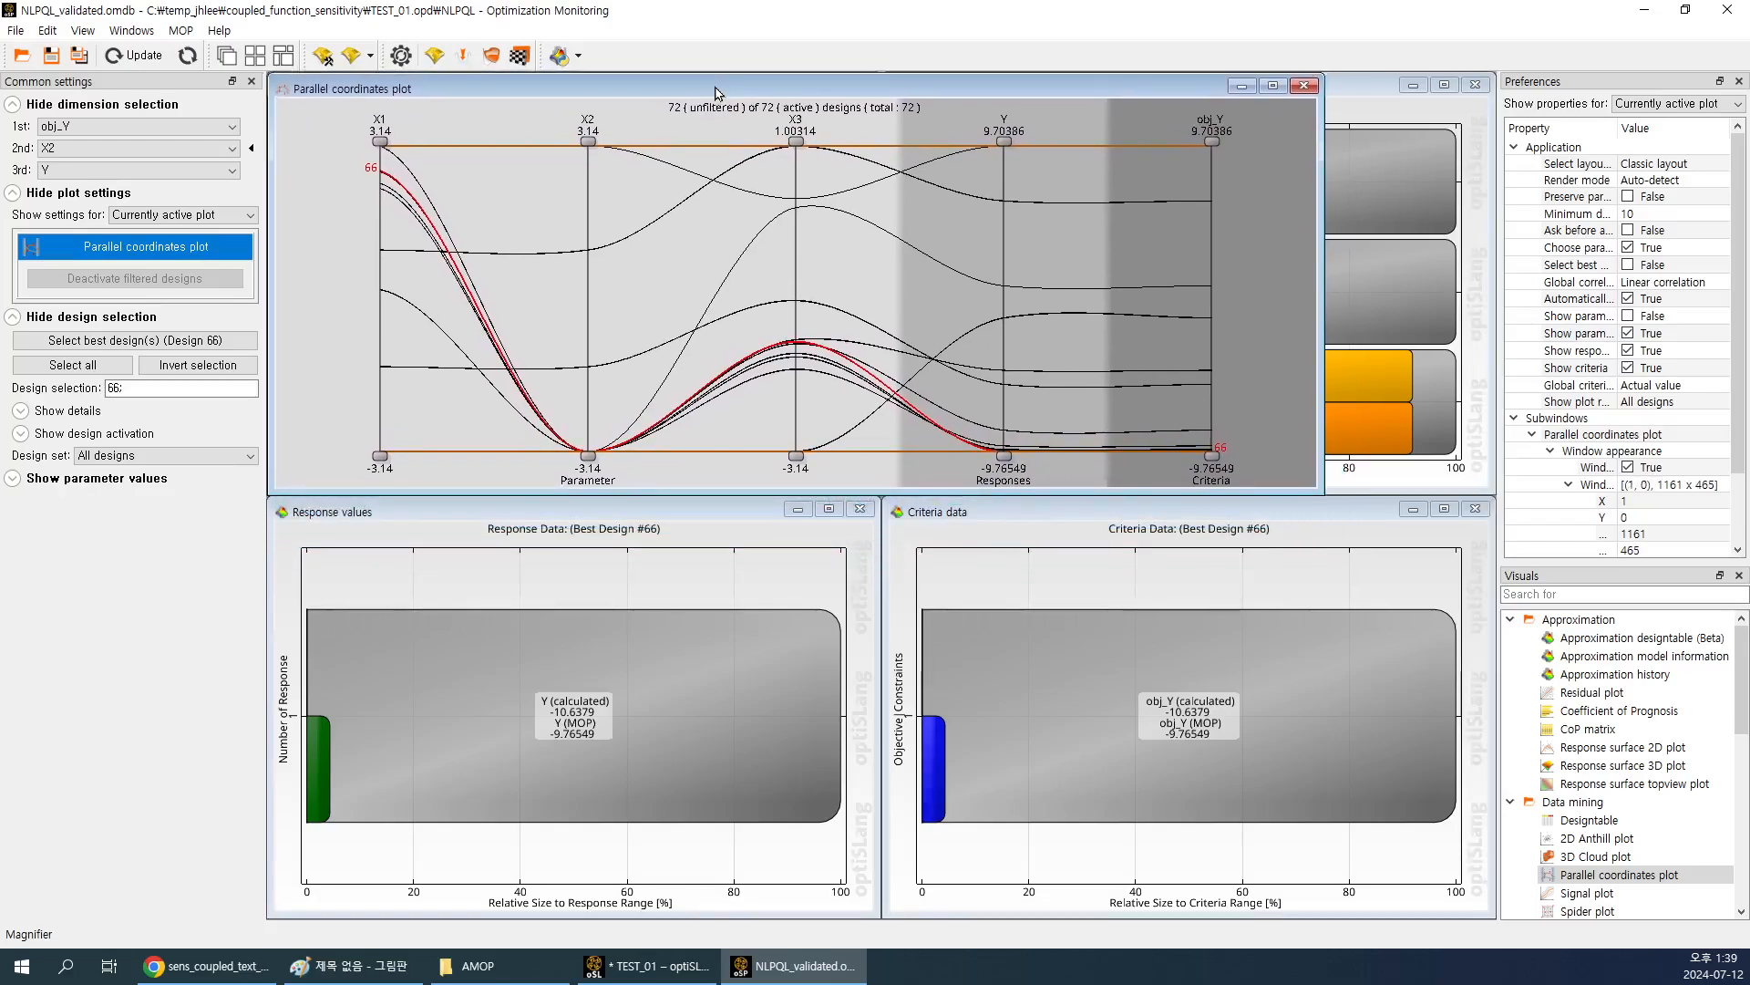
pyautogui.moveTo(1323, 494); pyautogui.dragTo(1474, 655)
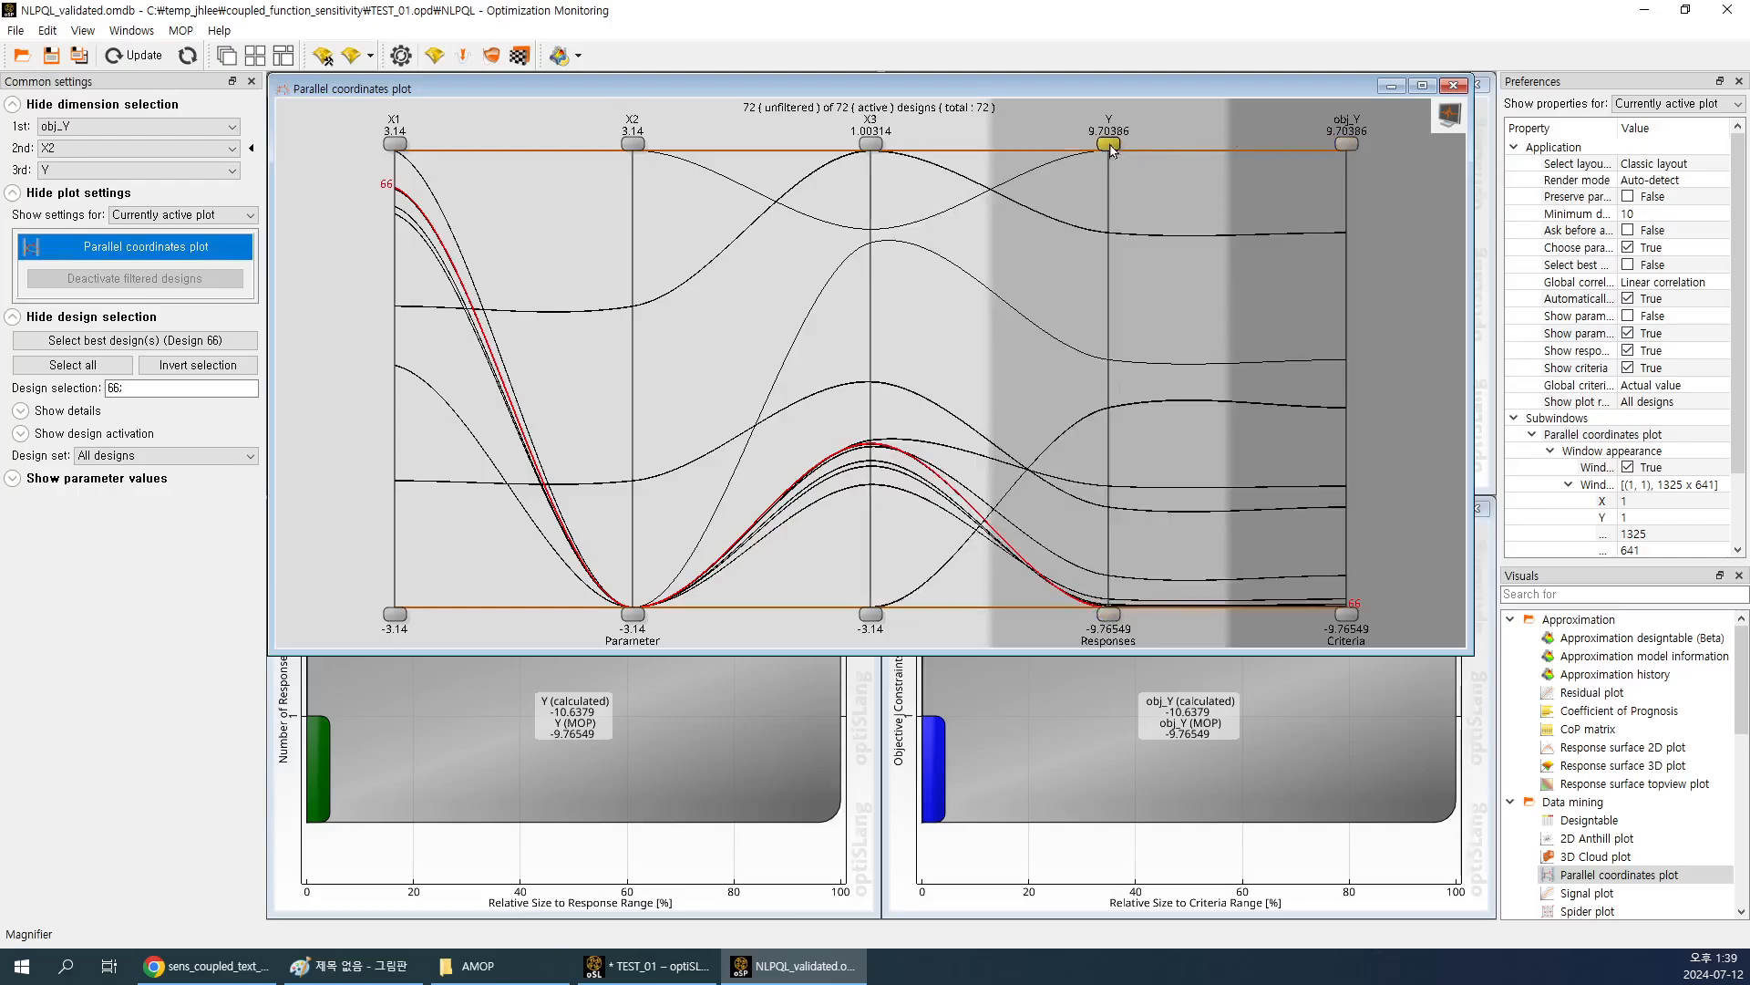
# Filter the parallel coordinates plot to the designs with the highest Y values and compare designs 7 and 23.
pyautogui.moveTo(1109, 613); pyautogui.dragTo(1127, 316)
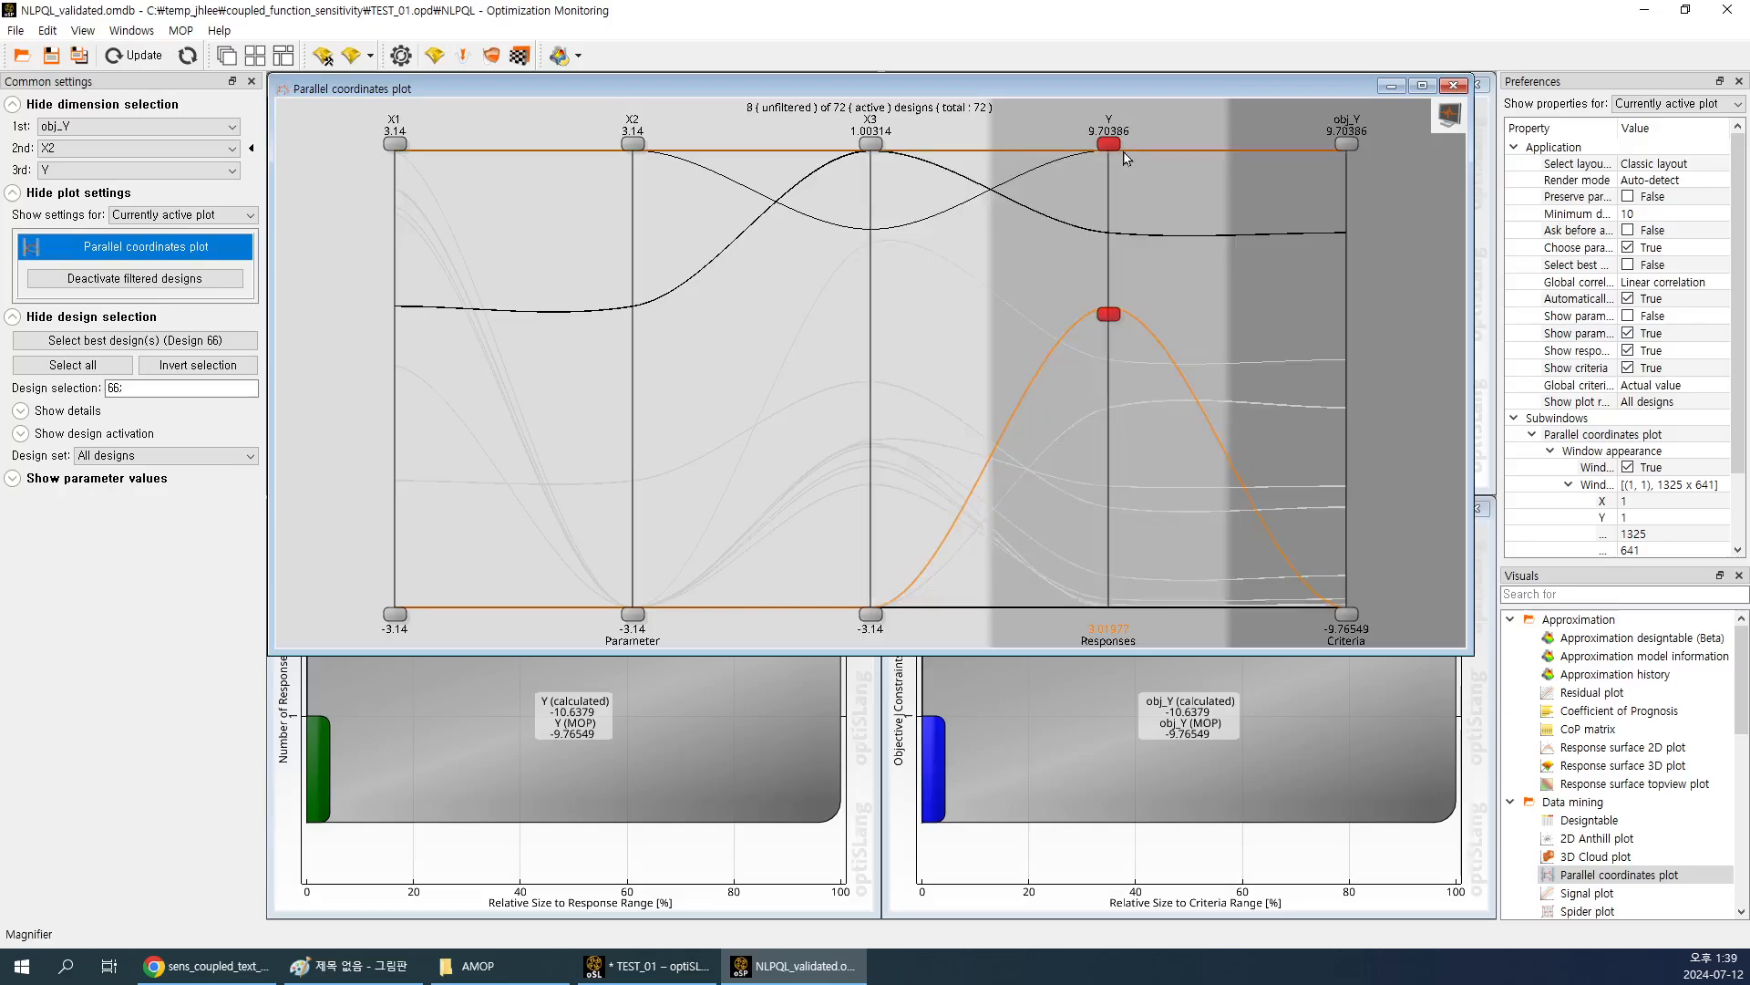
pyautogui.moveTo(1113, 317); pyautogui.dragTo(1113, 287)
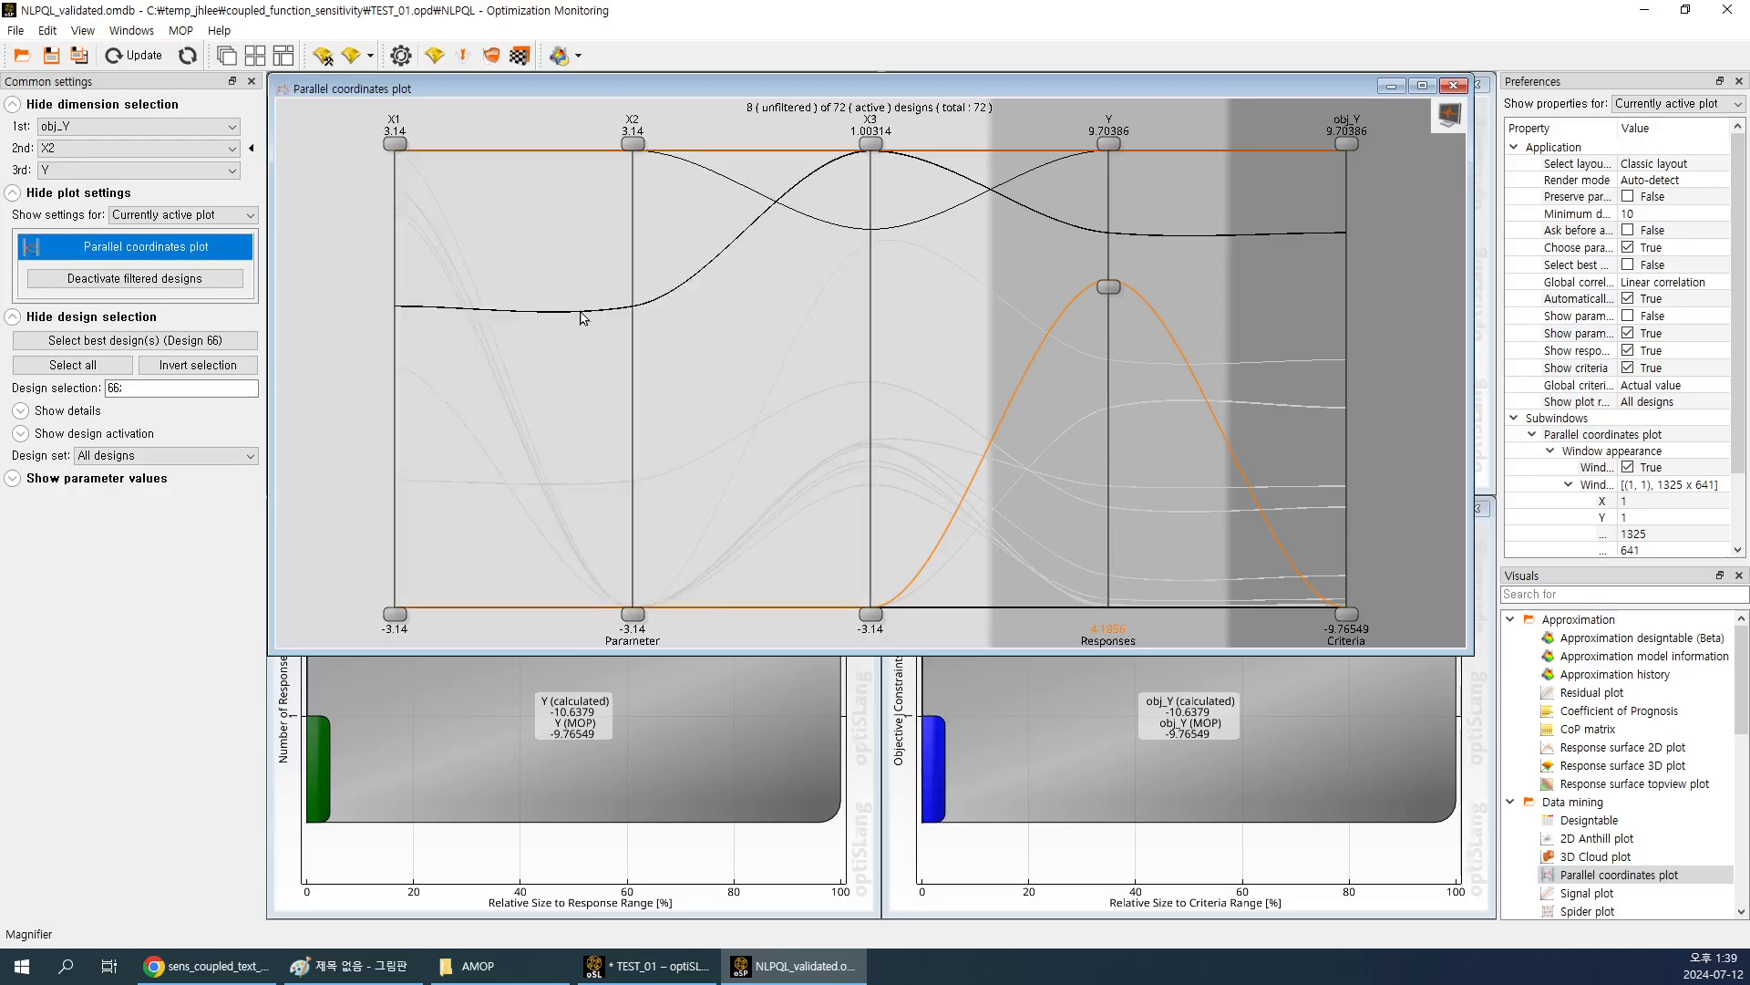
pyautogui.click(789, 200)
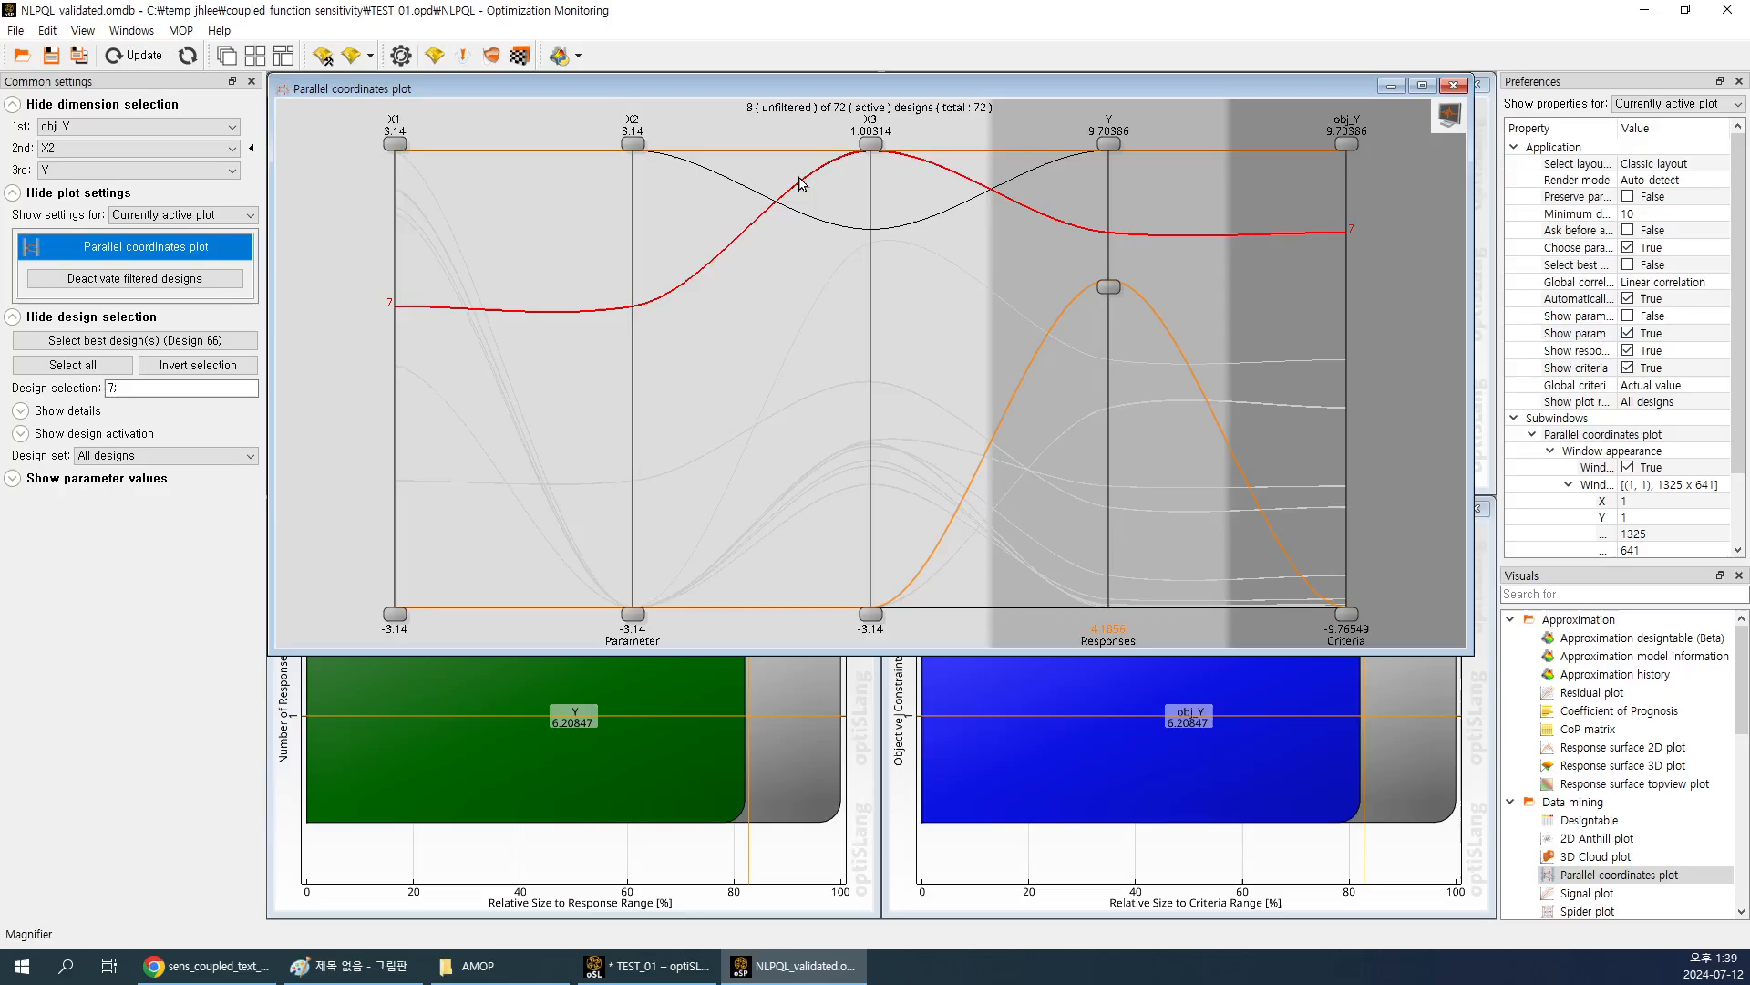
pyautogui.click(824, 223)
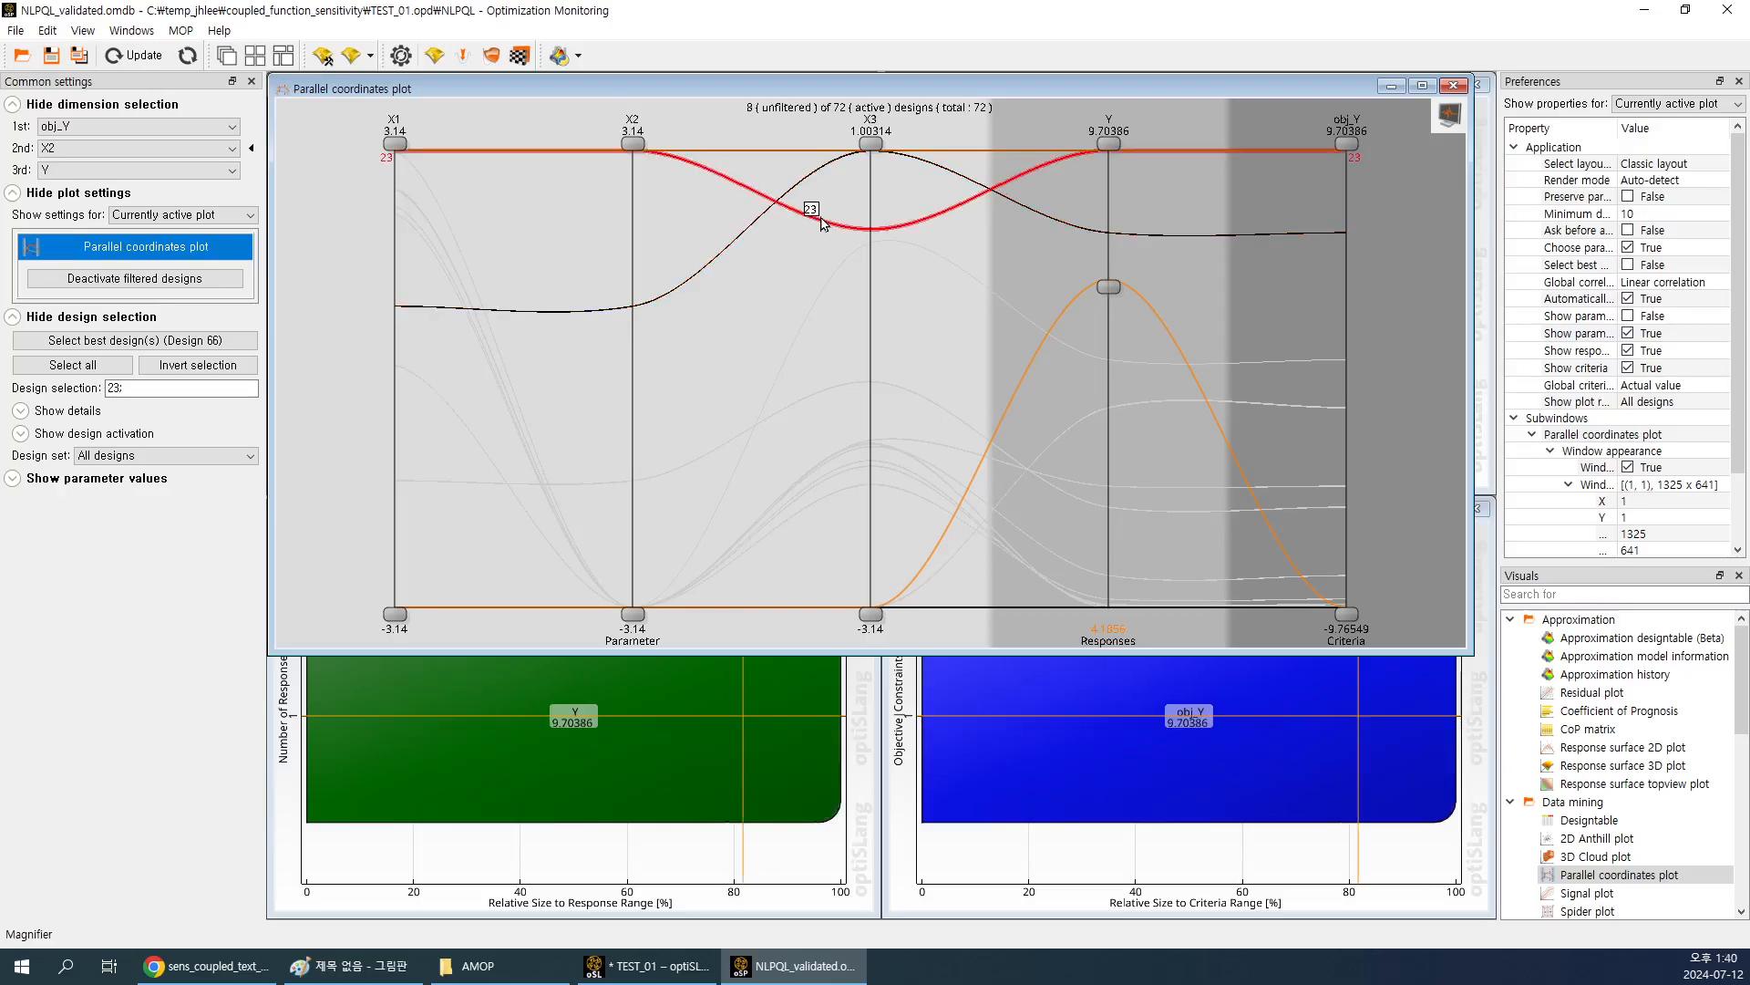
pyautogui.click(801, 190)
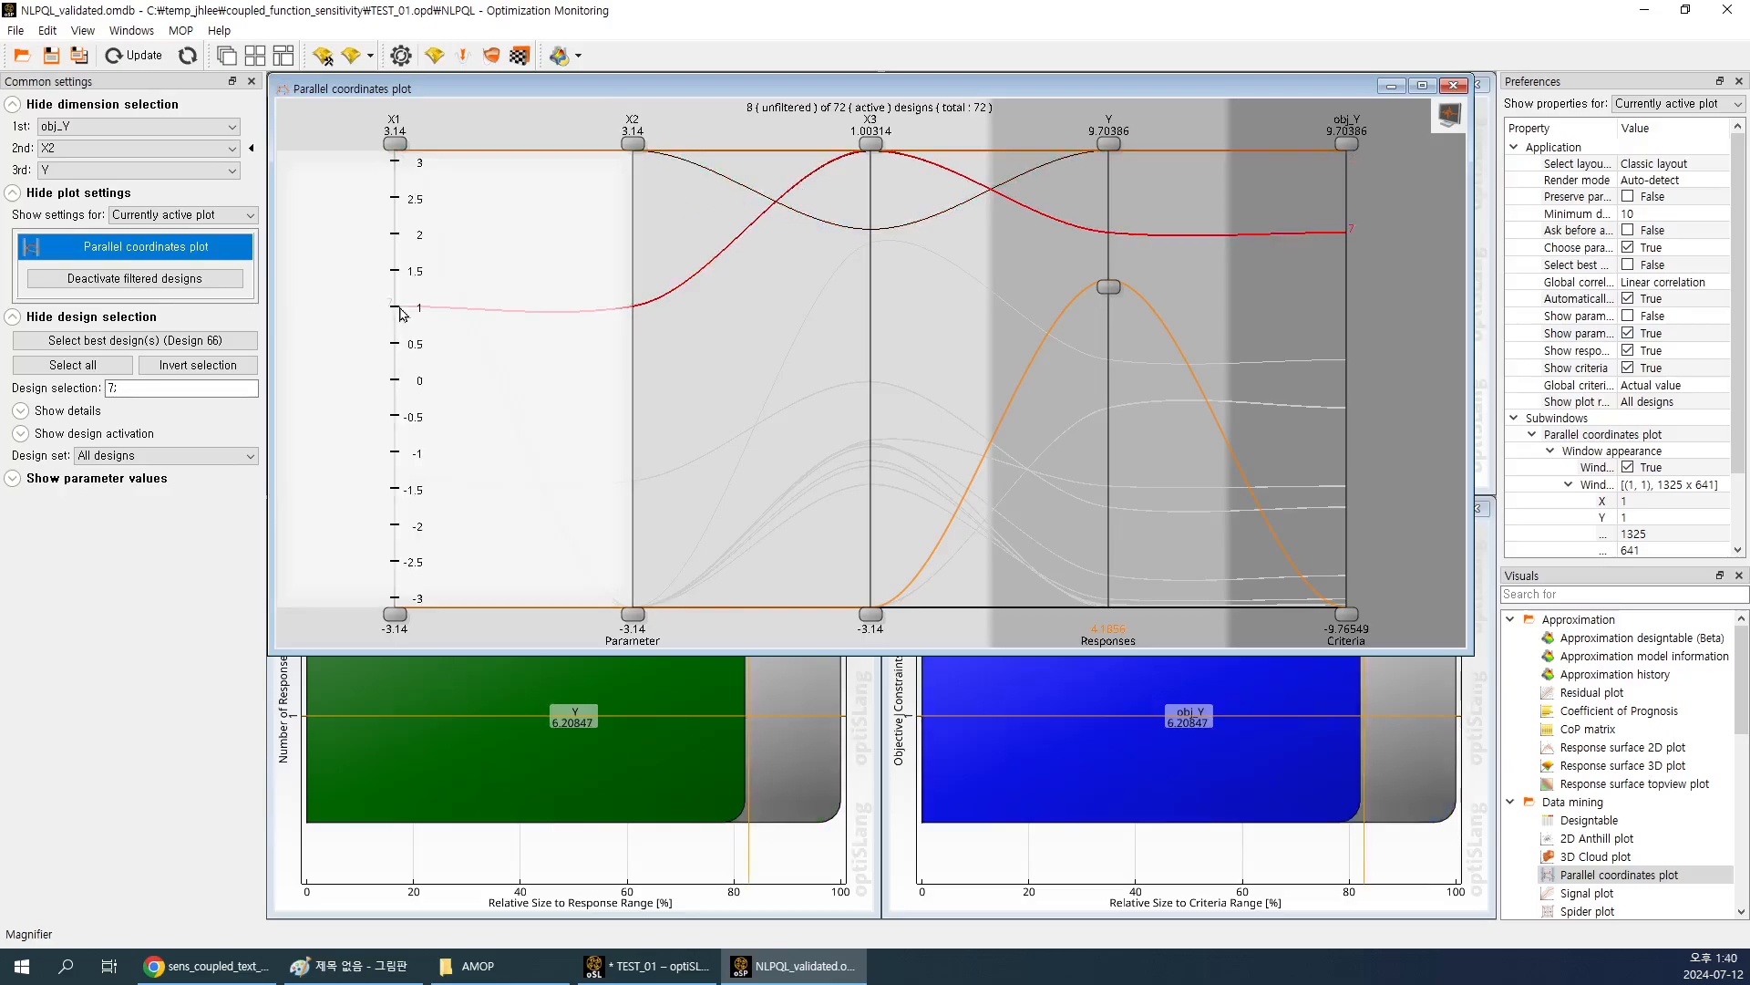
pyautogui.click(806, 215)
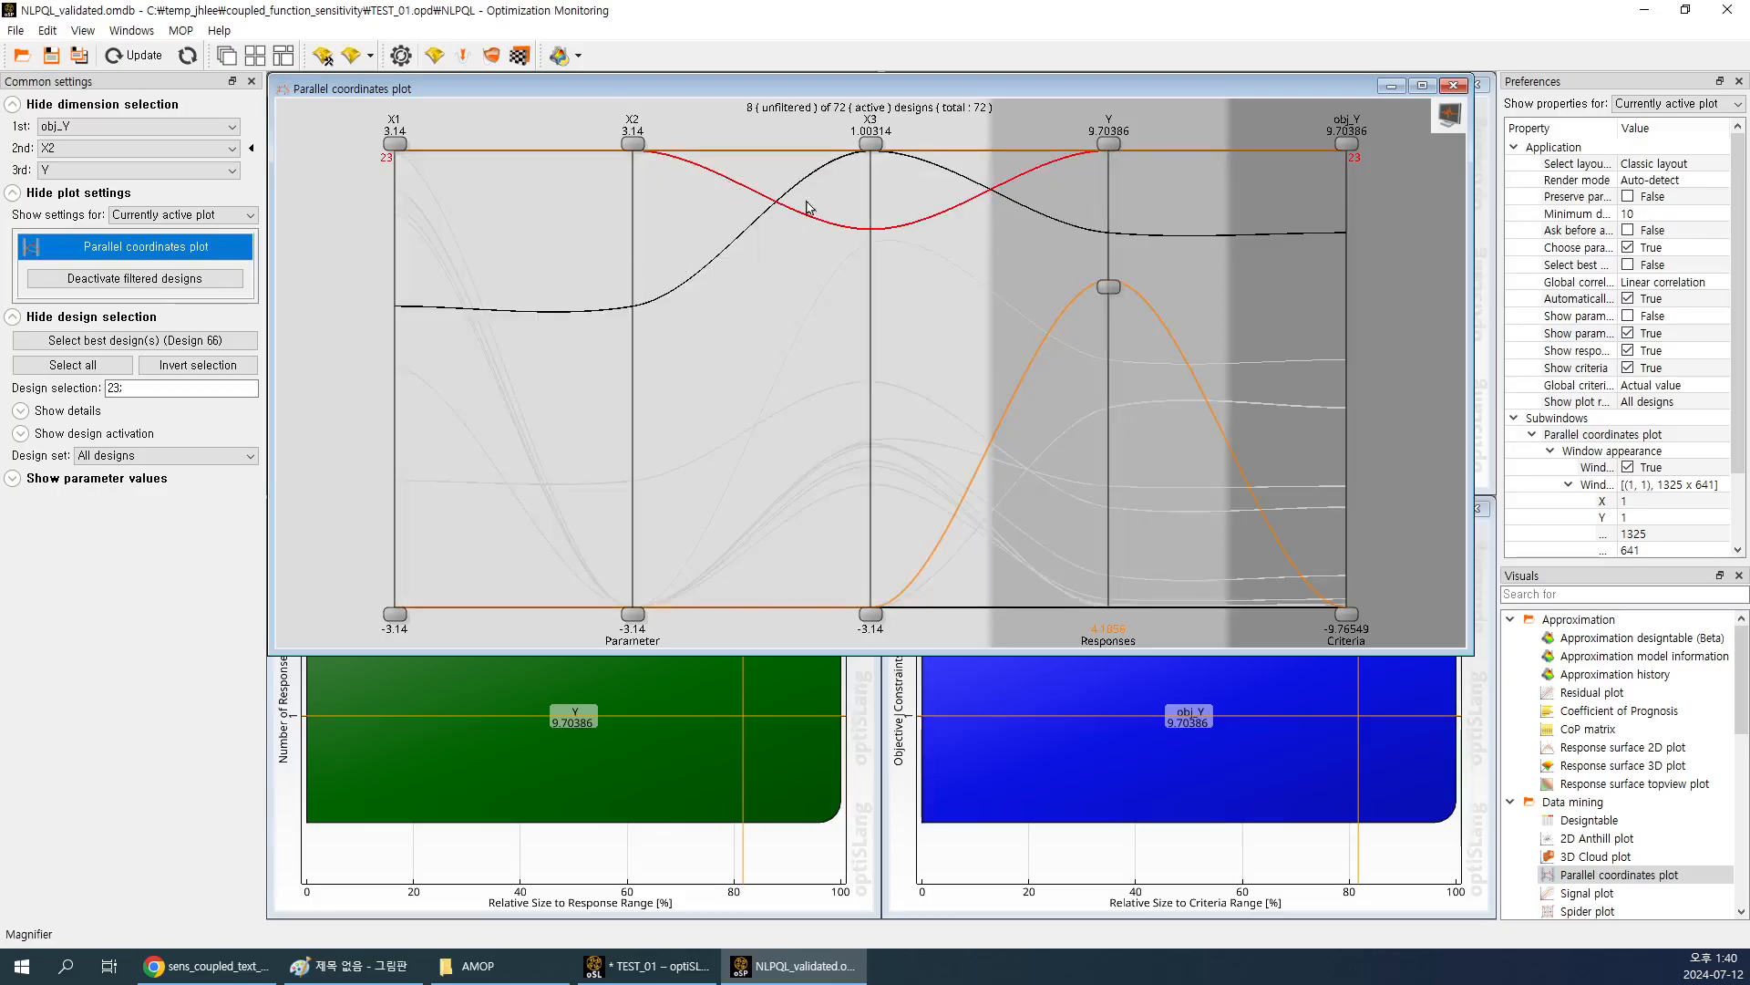
# Reset the lower Y filter to its minimum and restrict Y to values below about -5.81.
pyautogui.moveTo(1108, 288); pyautogui.dragTo(1109, 402)
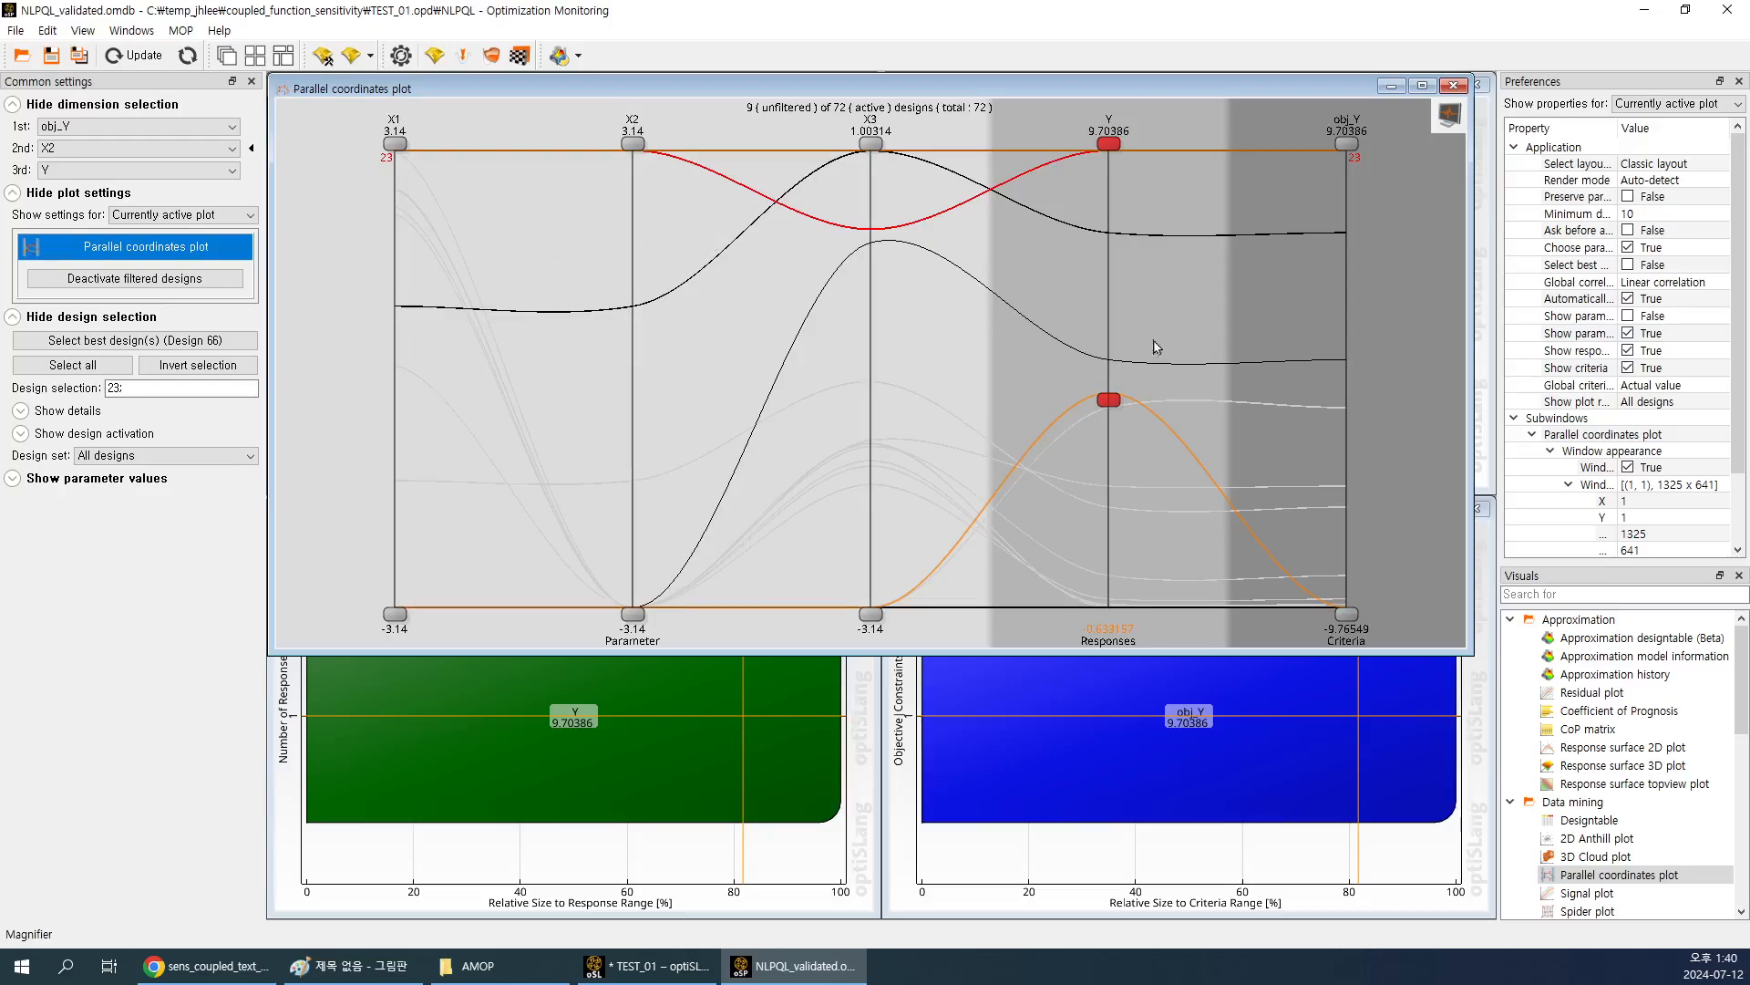
pyautogui.moveTo(1109, 399); pyautogui.dragTo(1109, 613)
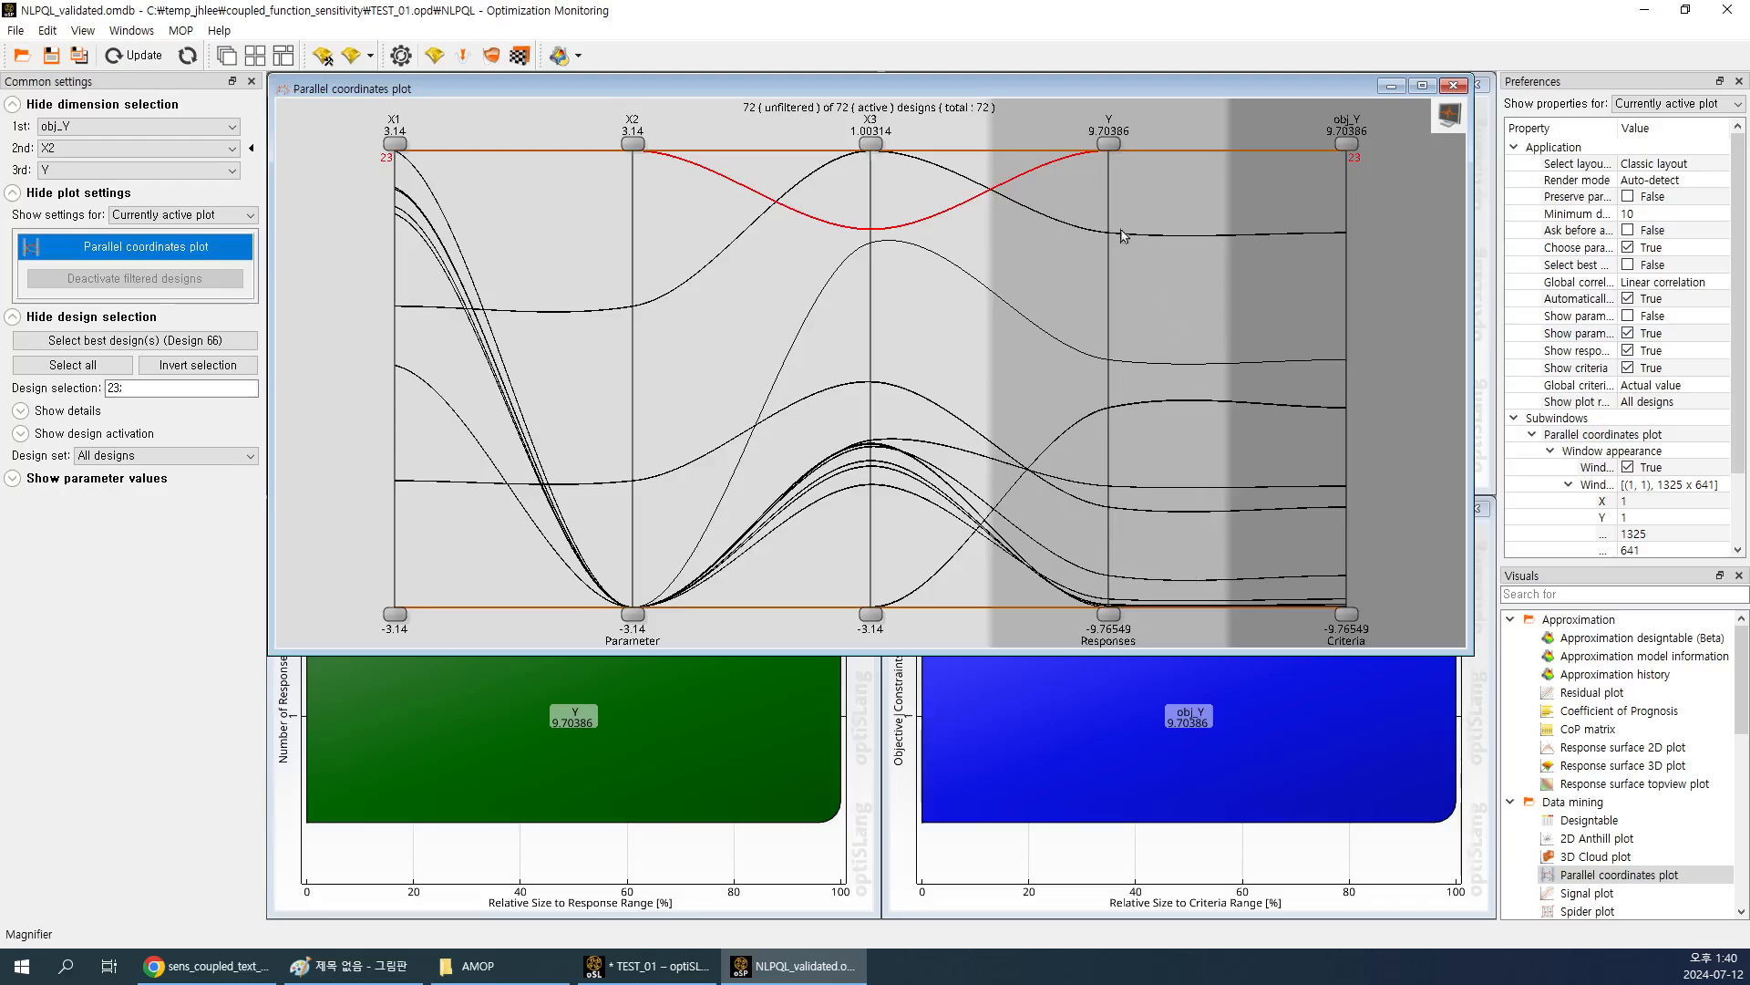
pyautogui.moveTo(1109, 144); pyautogui.dragTo(1107, 536)
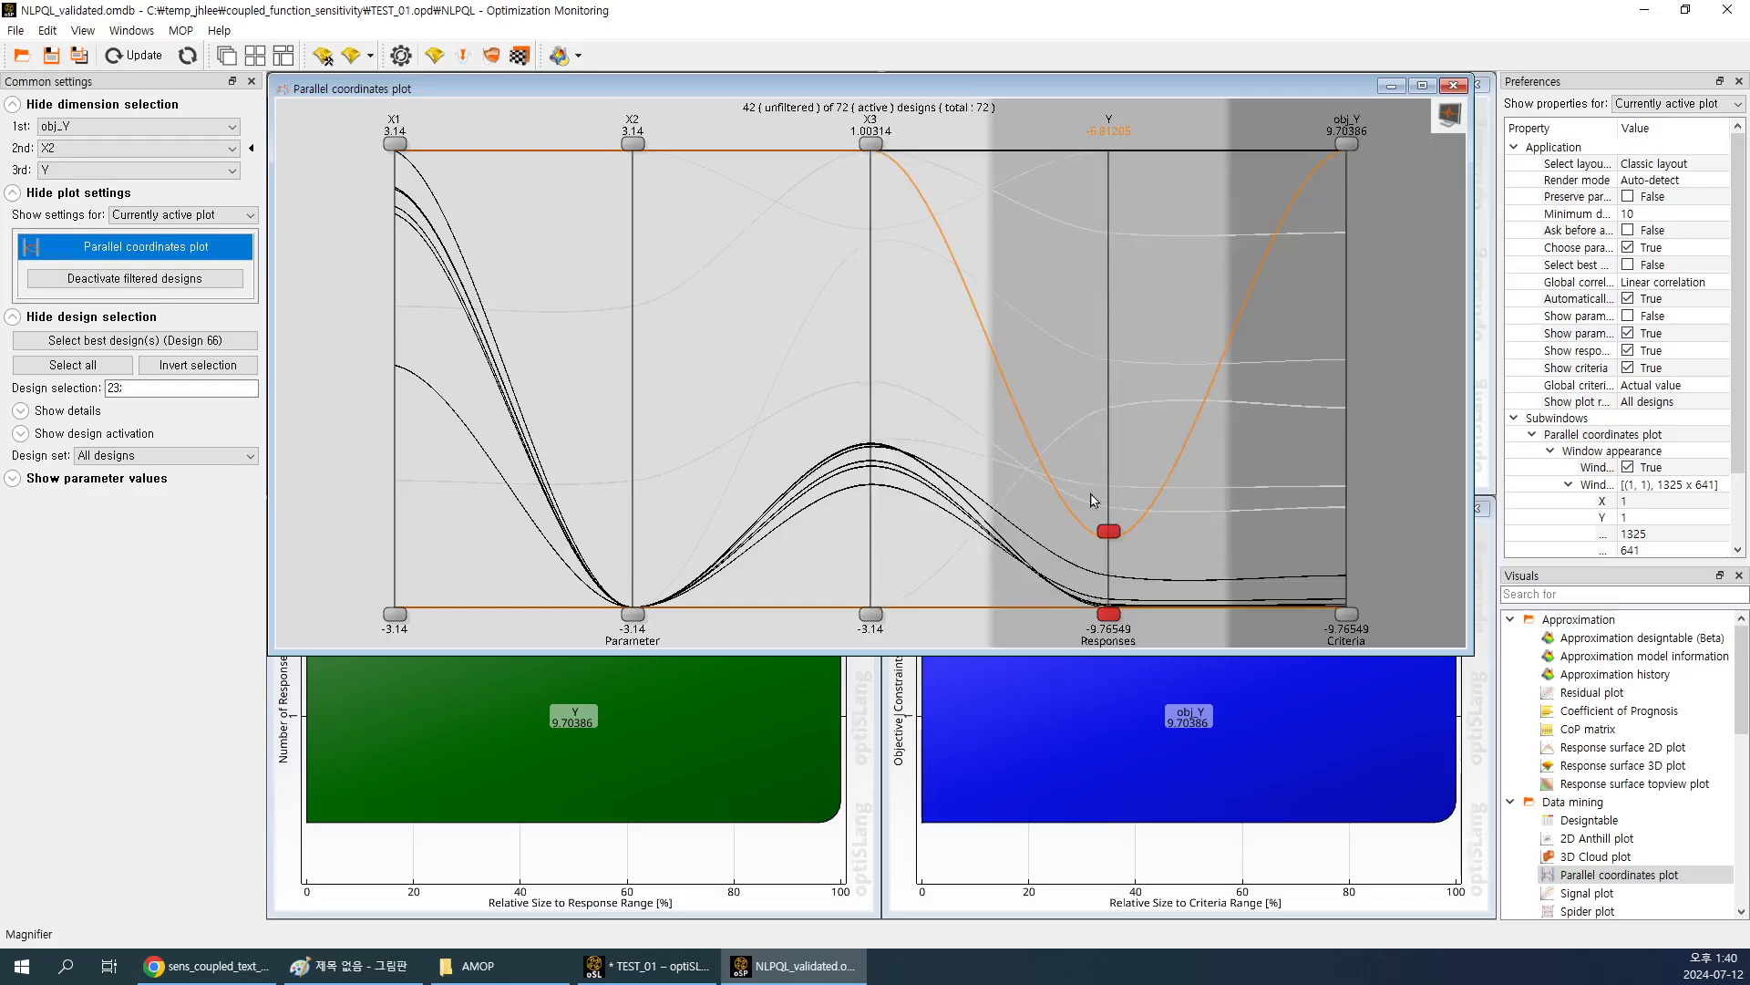
pyautogui.moveTo(1105, 560); pyautogui.dragTo(1108, 531)
# Filter the designs to X3 between about -2.21 and -1.49, X1 above about 1.87 and X2 below about -2.75.
pyautogui.moveTo(871, 613); pyautogui.dragTo(871, 511)
pyautogui.moveTo(867, 155); pyautogui.dragTo(871, 417)
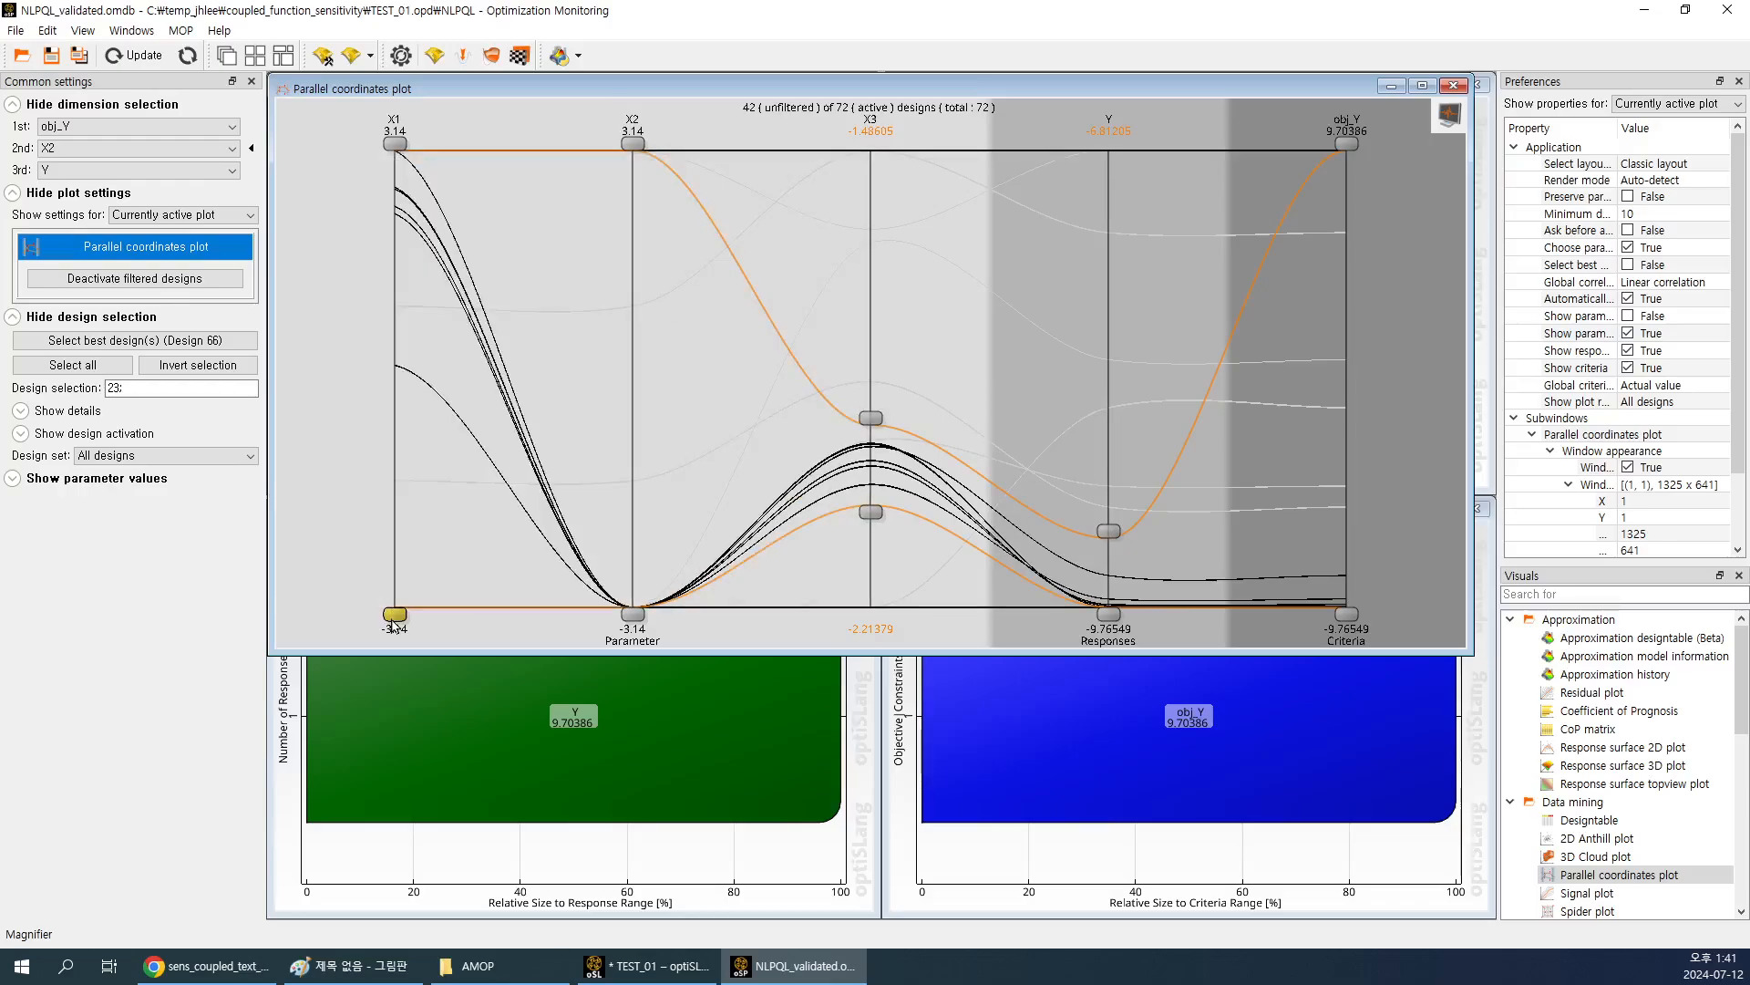
pyautogui.moveTo(395, 614); pyautogui.dragTo(395, 249)
pyautogui.moveTo(633, 143); pyautogui.dragTo(636, 584)
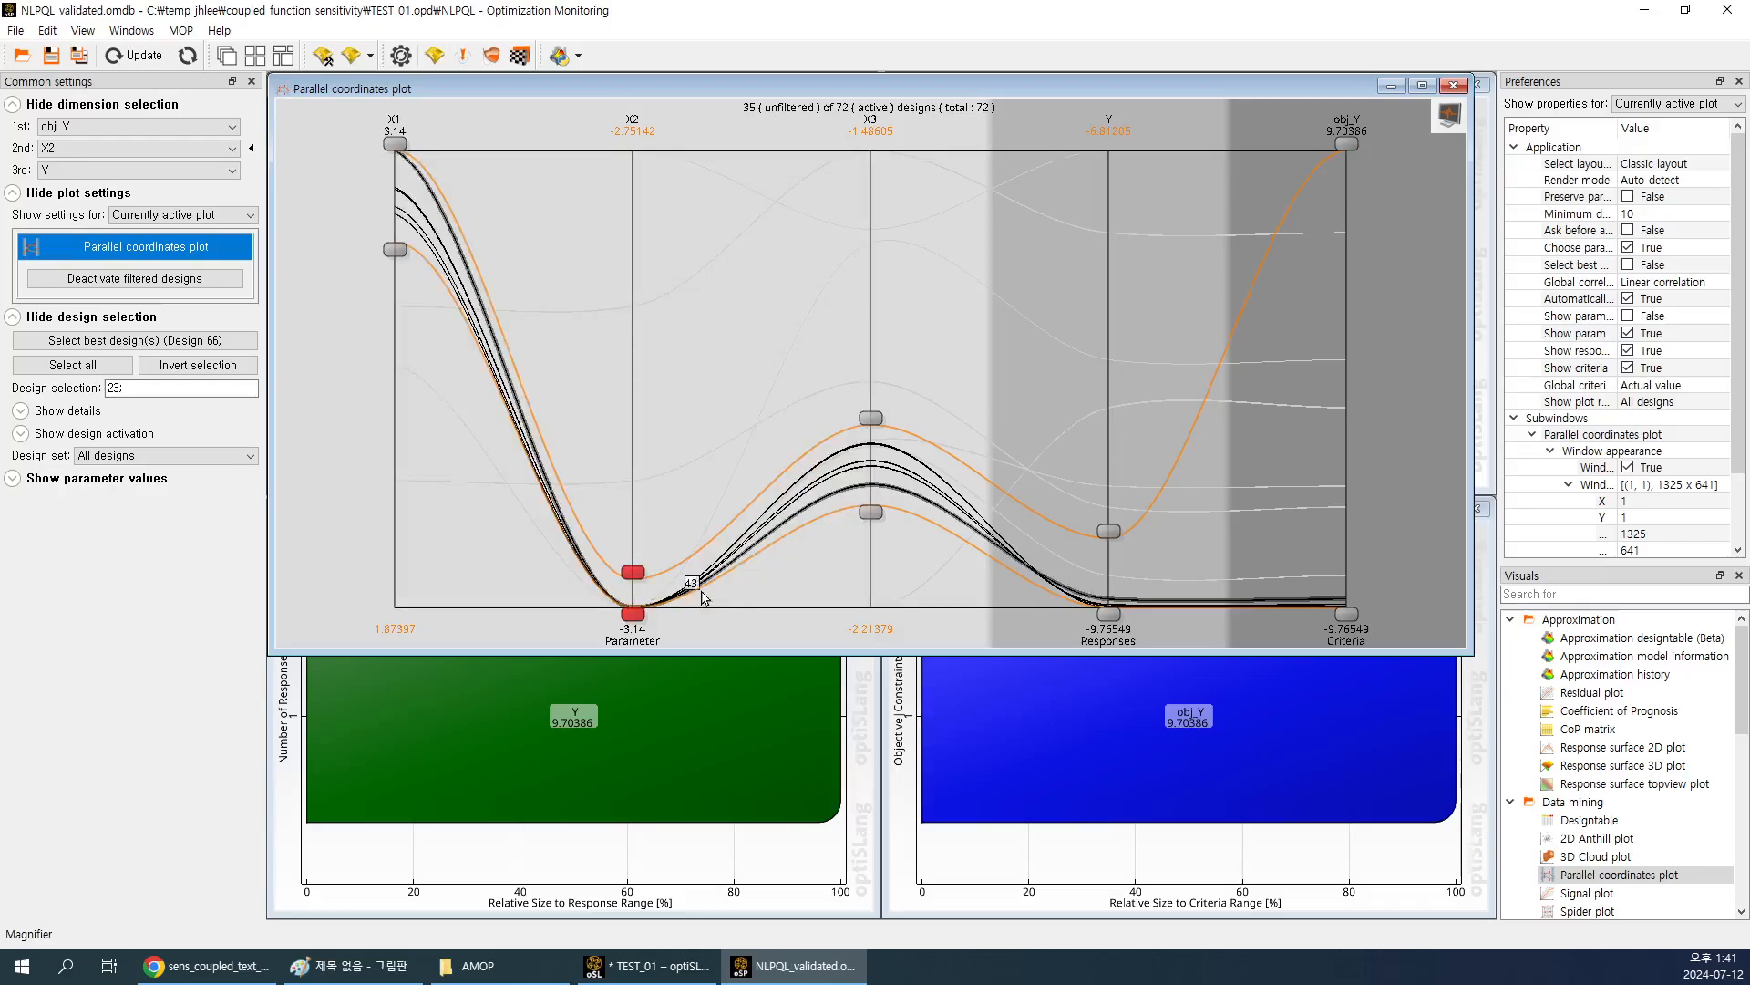
# Close the parallel coordinates plot and quit the NLPQL optimization monitoring, returning to the TEST_01 scenery.
pyautogui.click(1454, 86)
pyautogui.click(927, 503)
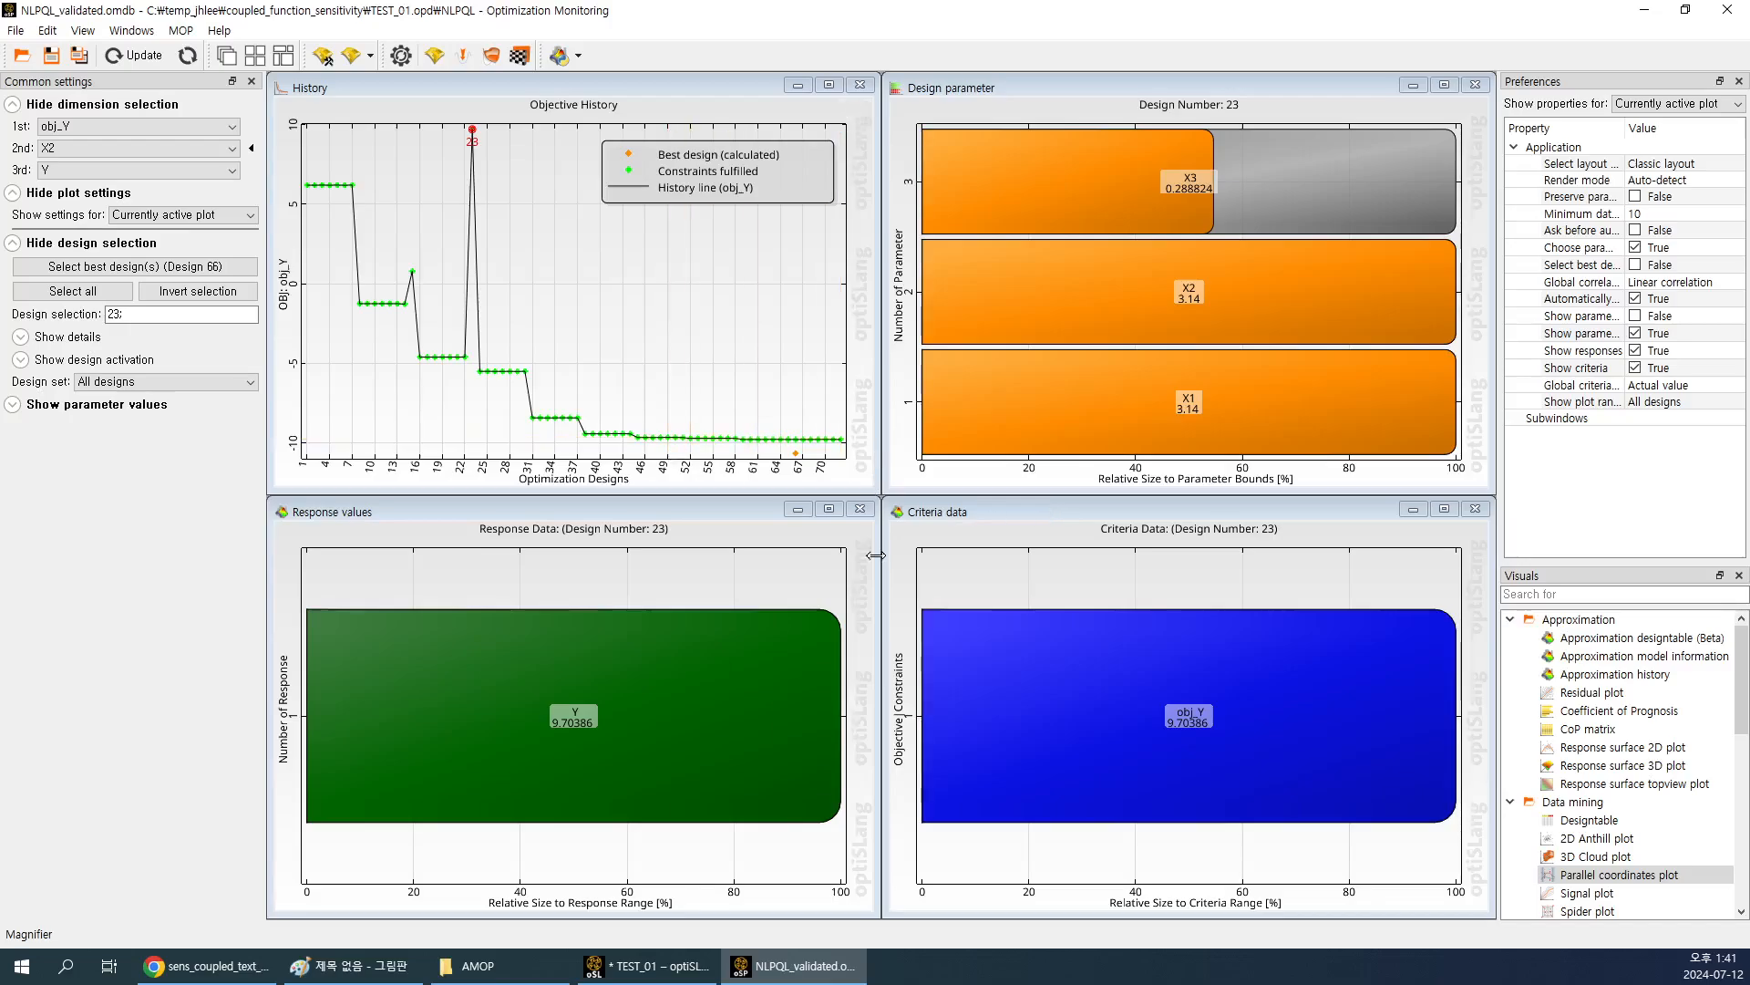
pyautogui.moveTo(754, 542)
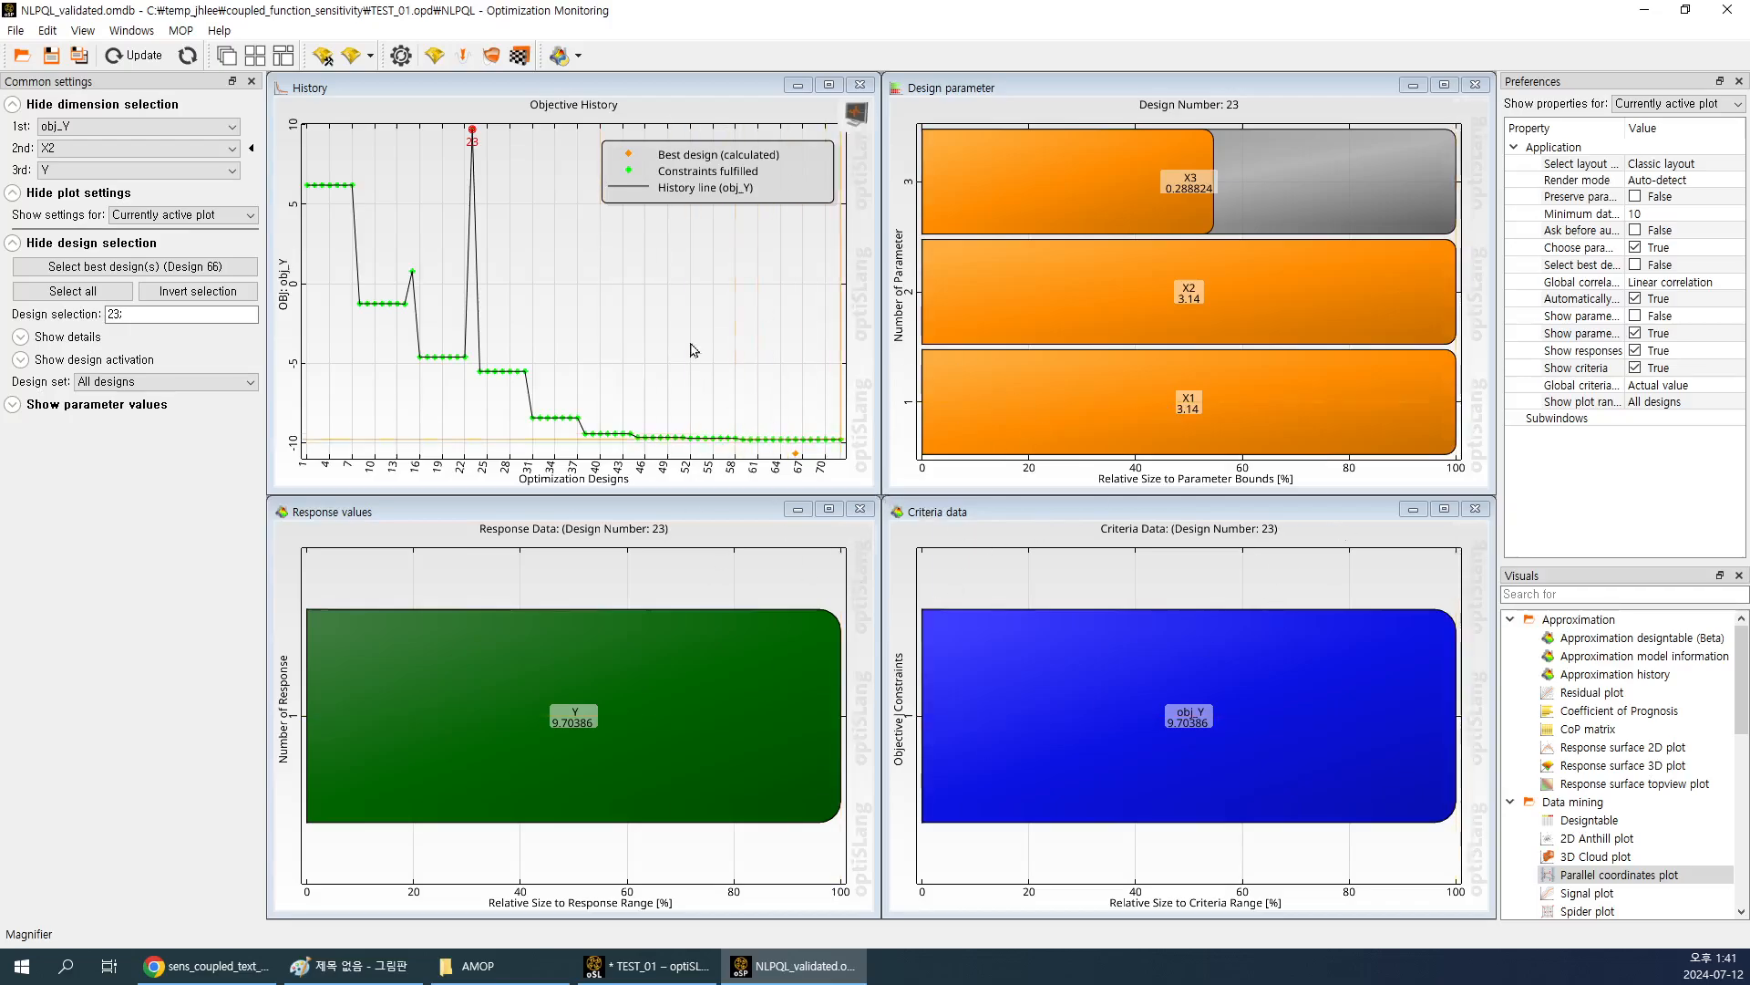
pyautogui.click(1726, 10)
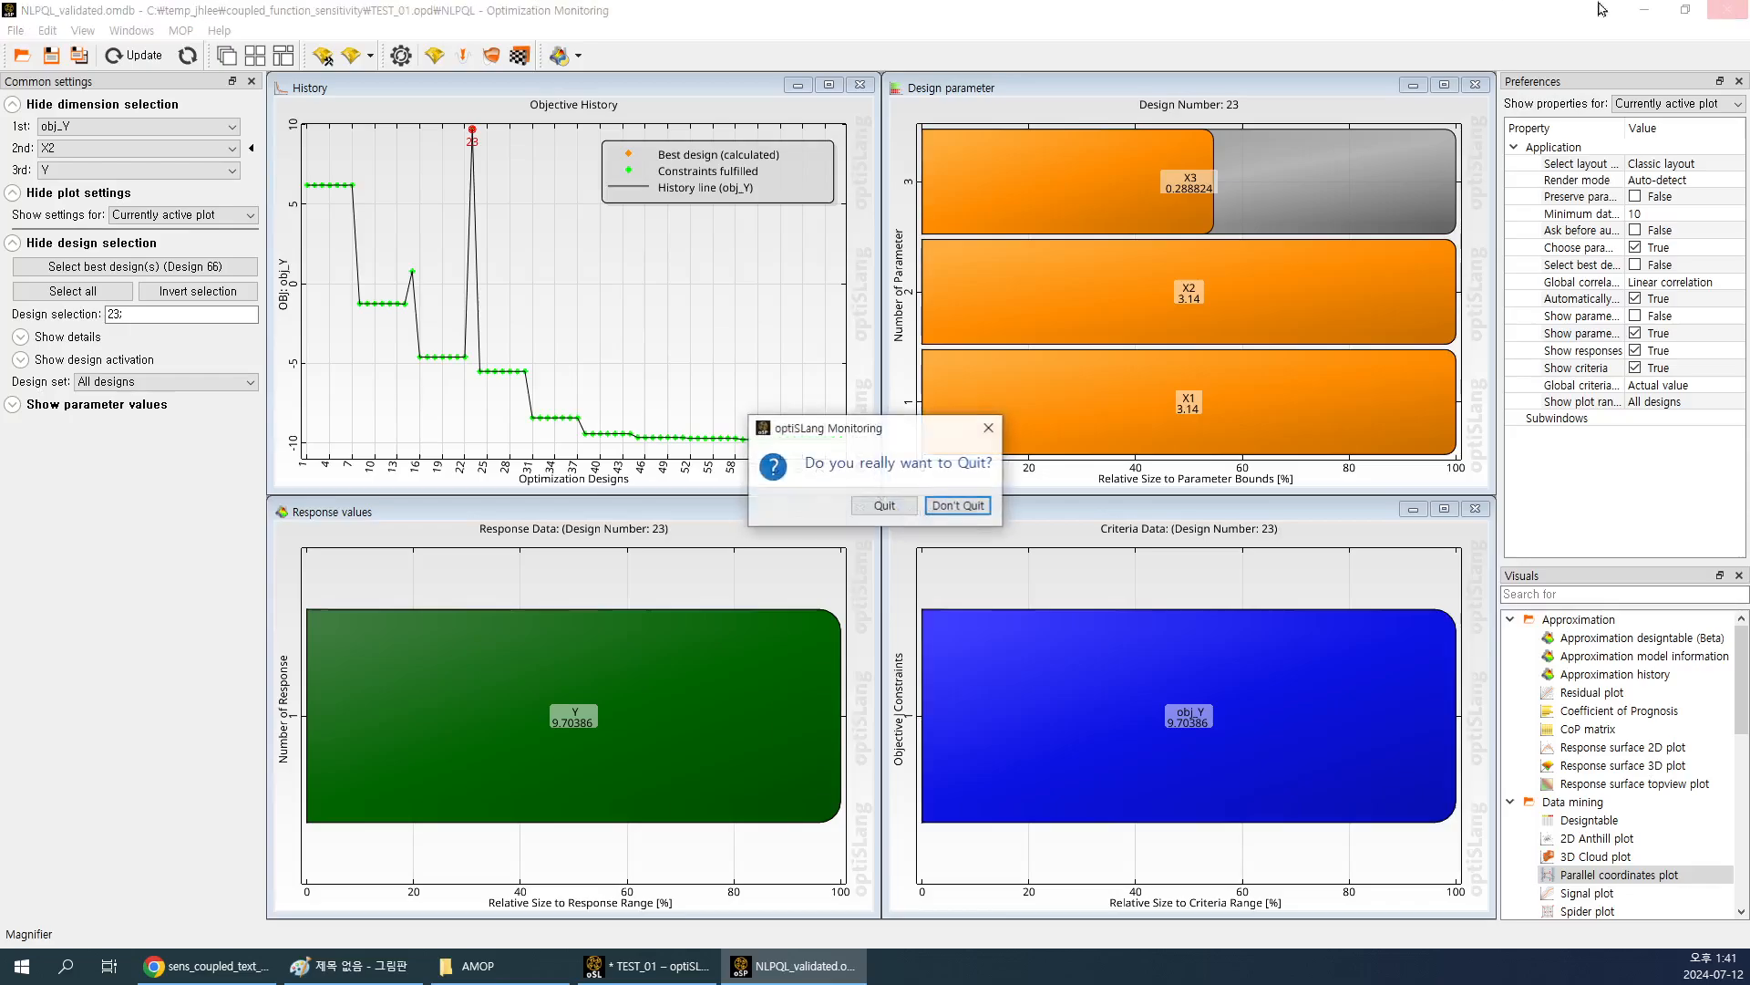
pyautogui.click(902, 512)
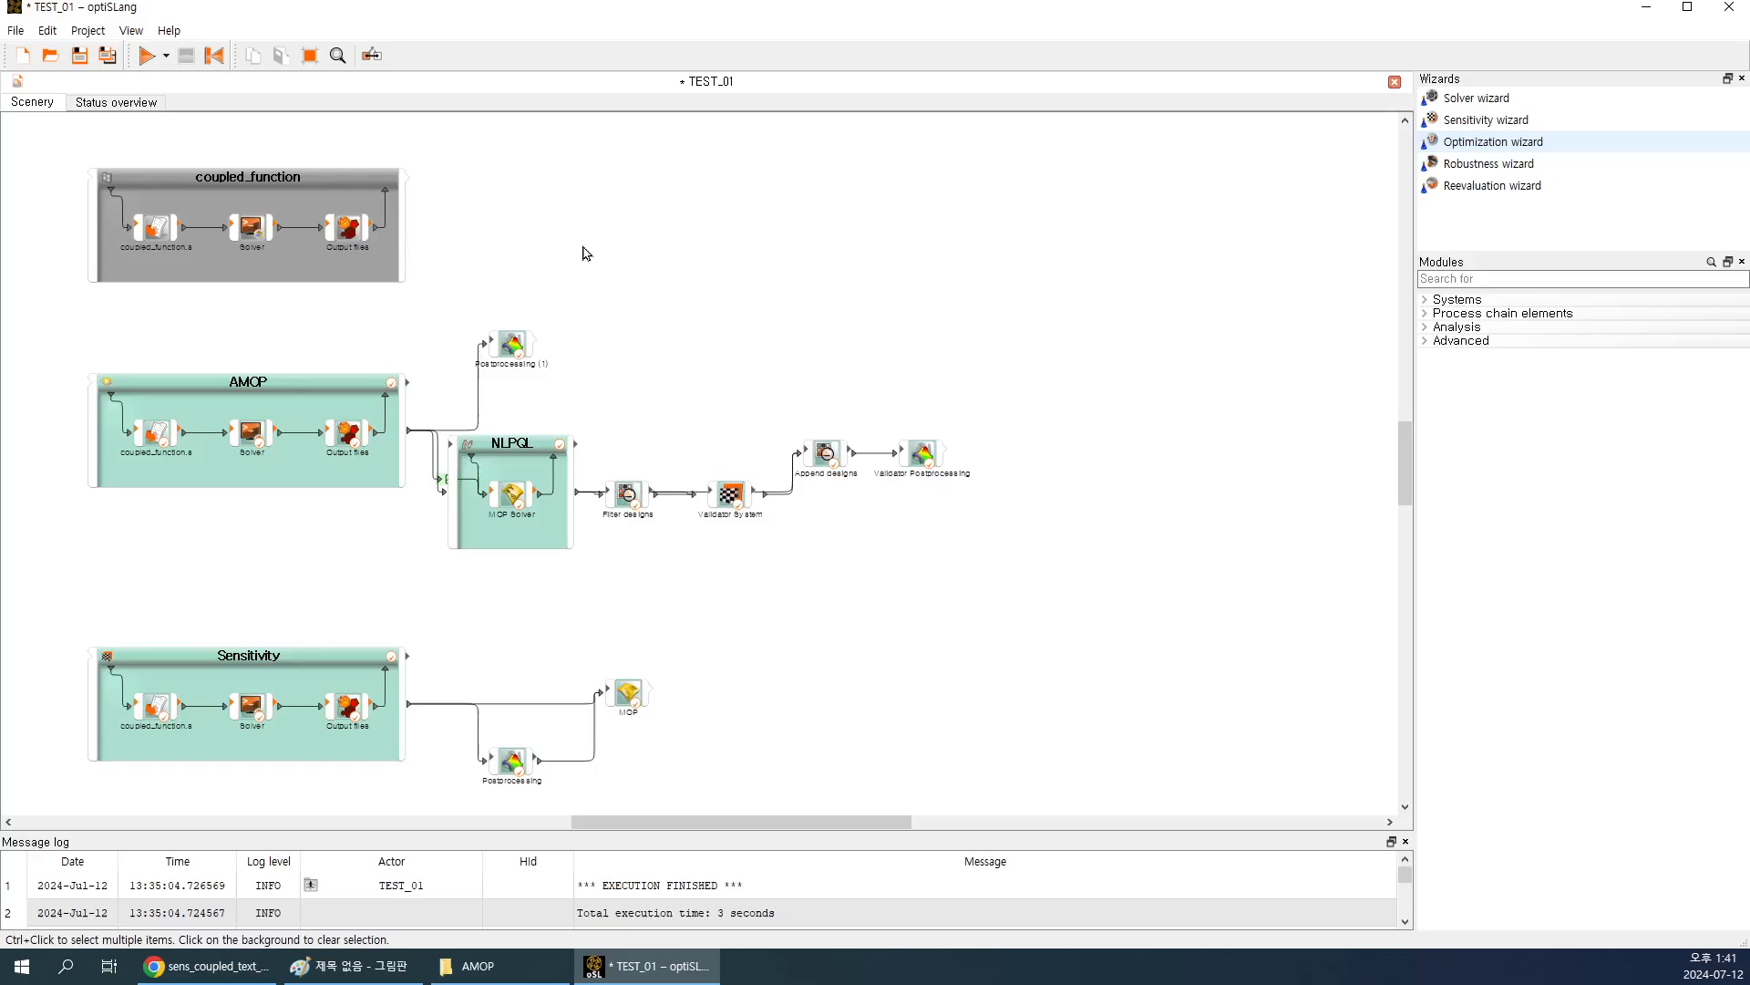
# Save the TEST_01 project and start the Optimization wizard on the AMOP system.
pyautogui.click(79, 56)
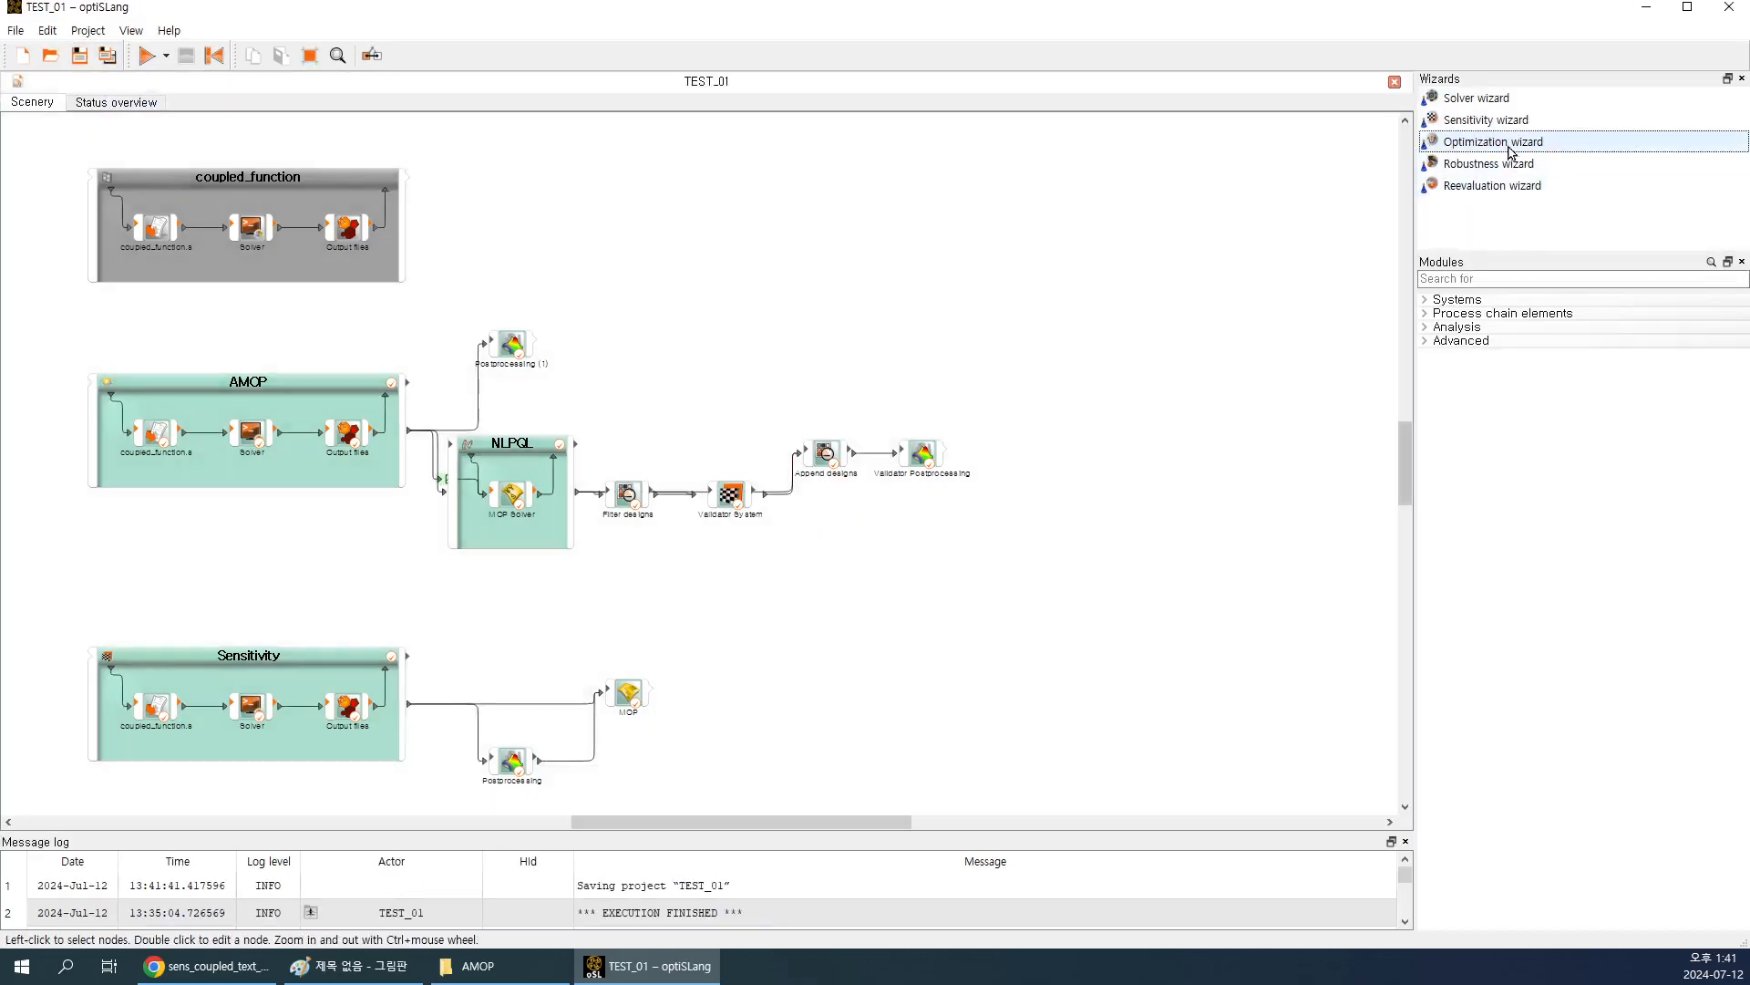
pyautogui.moveTo(1515, 149); pyautogui.dragTo(321, 390)
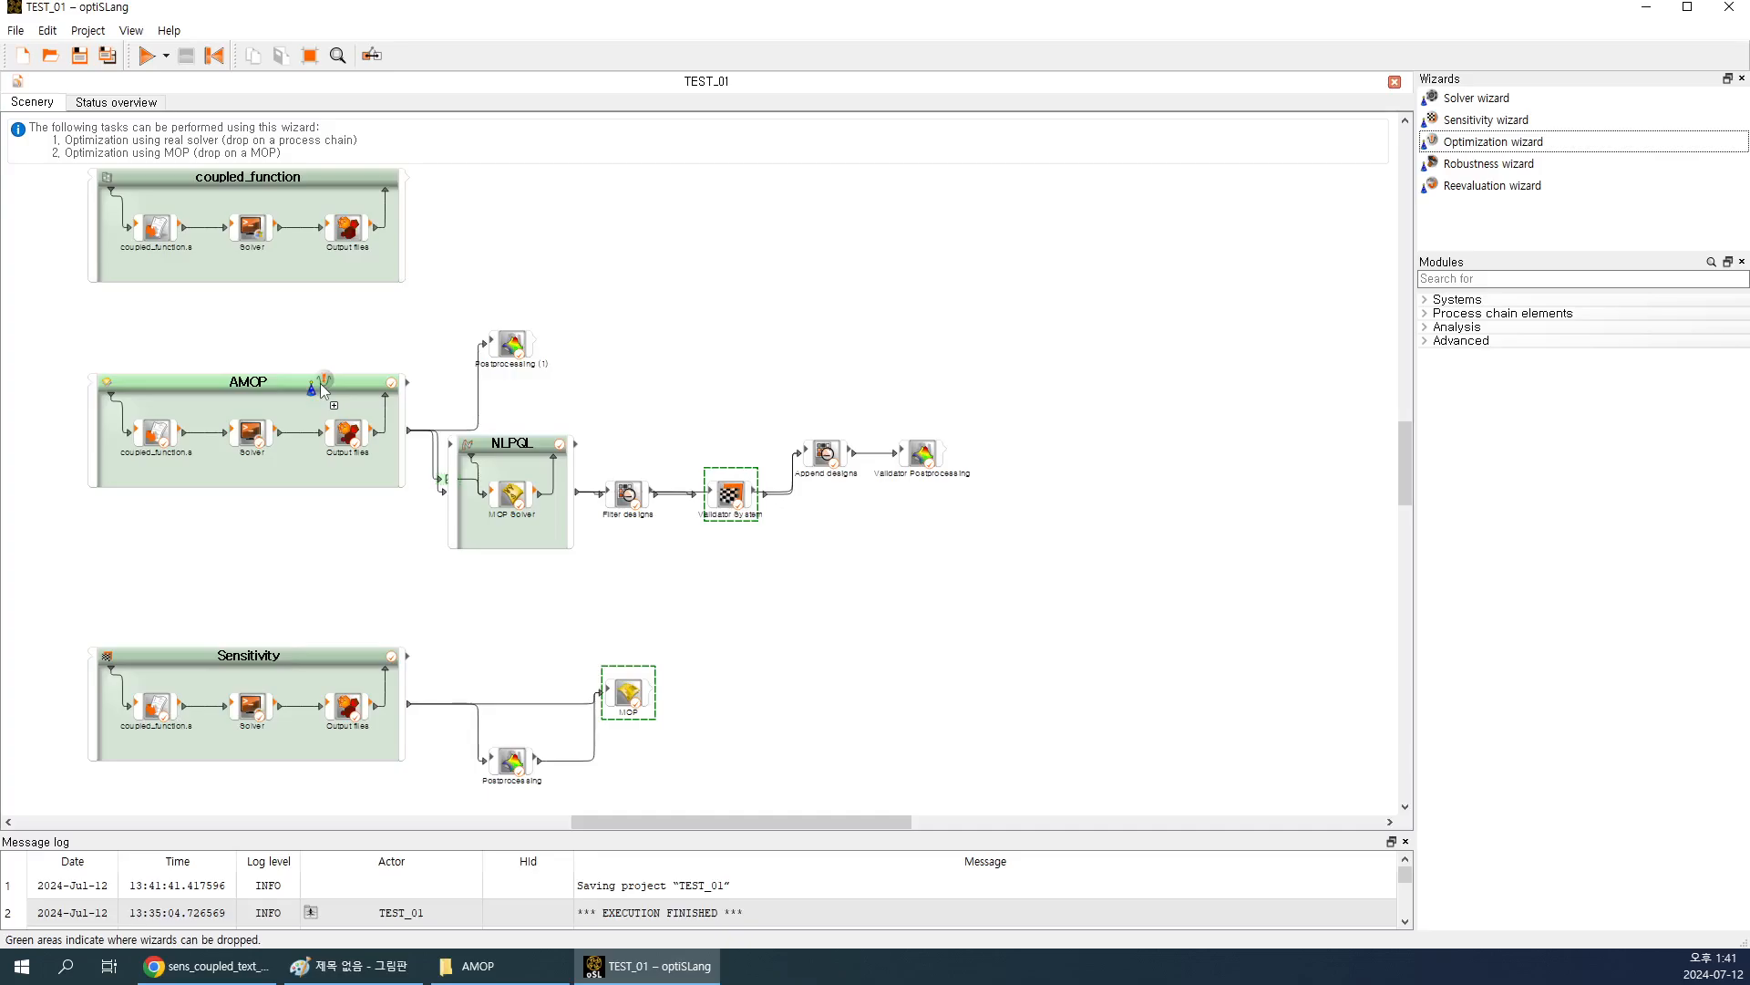
pyautogui.moveTo(321, 390); pyautogui.dragTo(321, 390)
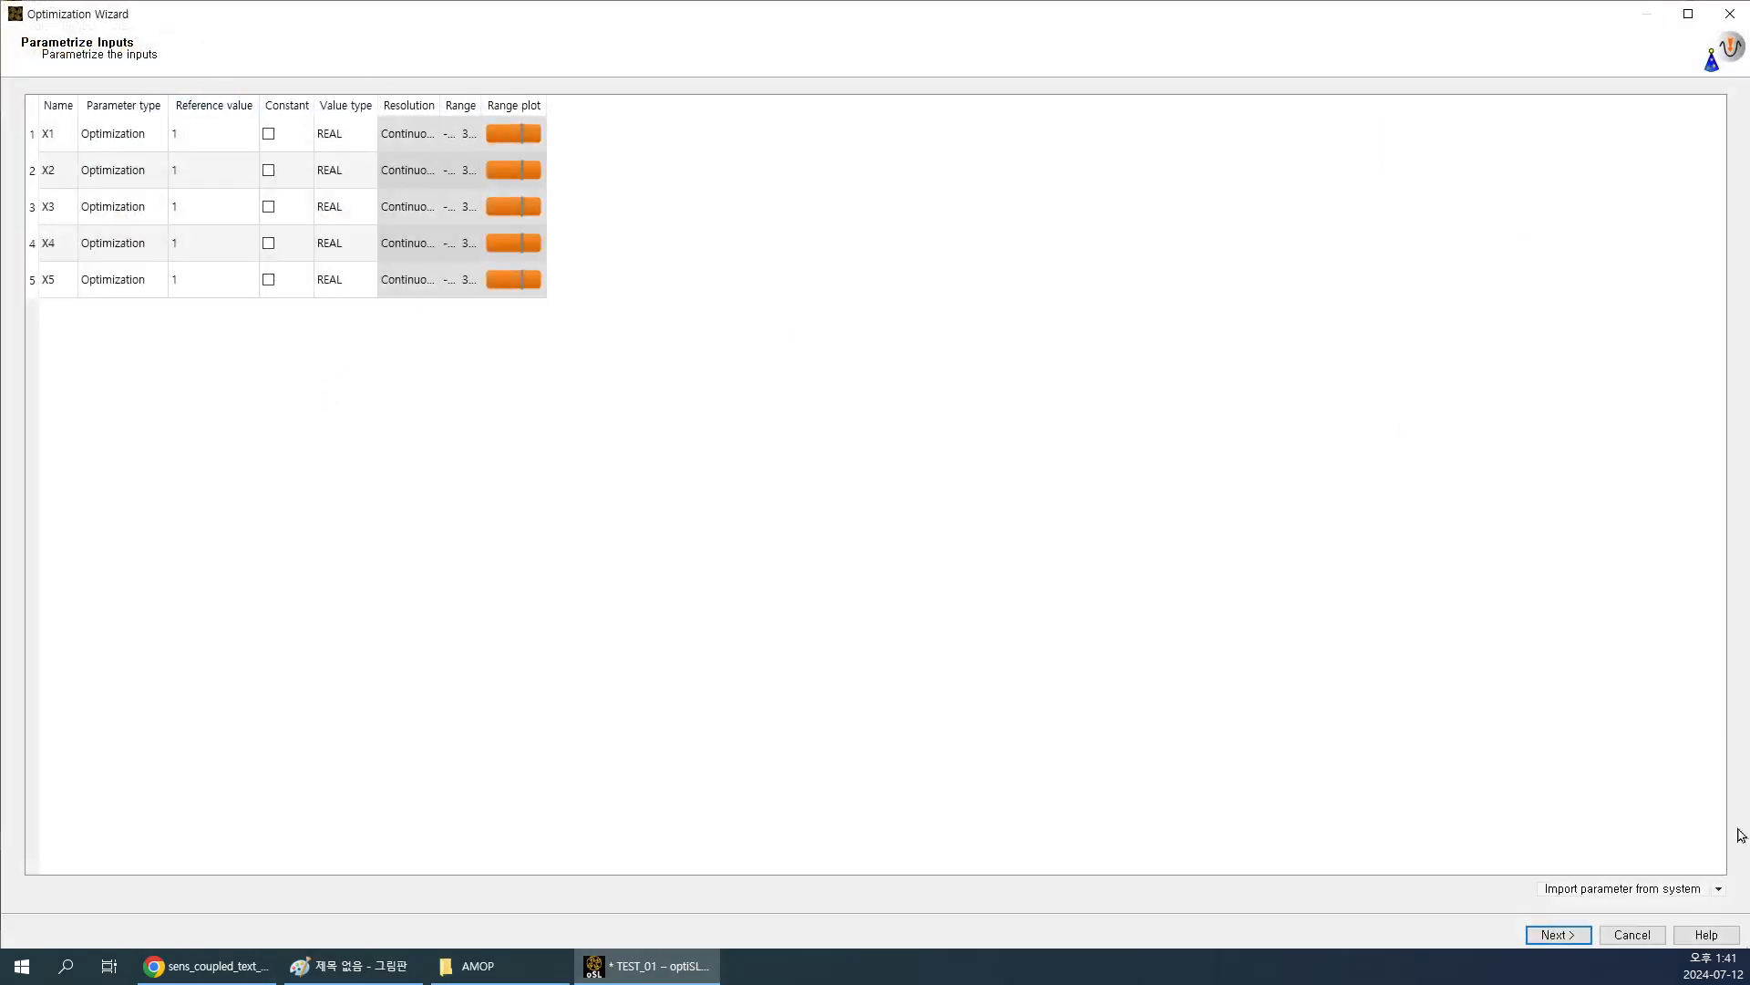
# Accept the wizard's input parametrization, create an objective from response Y and set its criterion to MAX.
pyautogui.click(1558, 935)
pyautogui.click(1559, 934)
pyautogui.click(1559, 935)
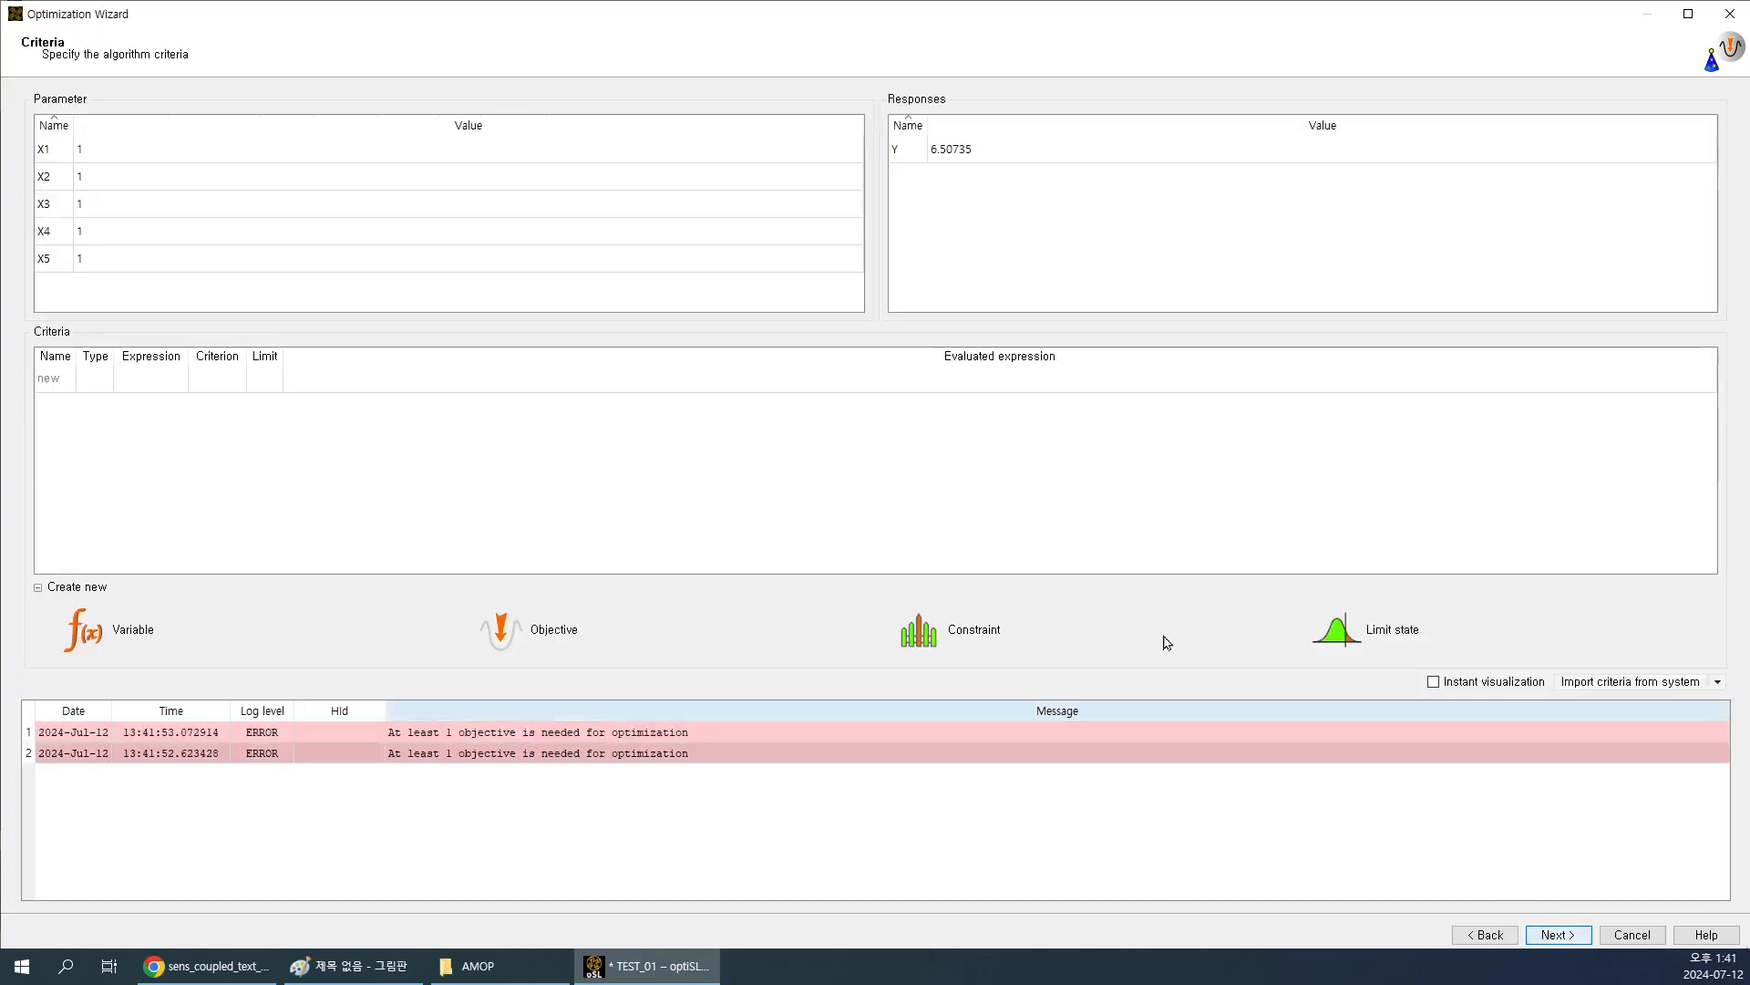
pyautogui.click(903, 153)
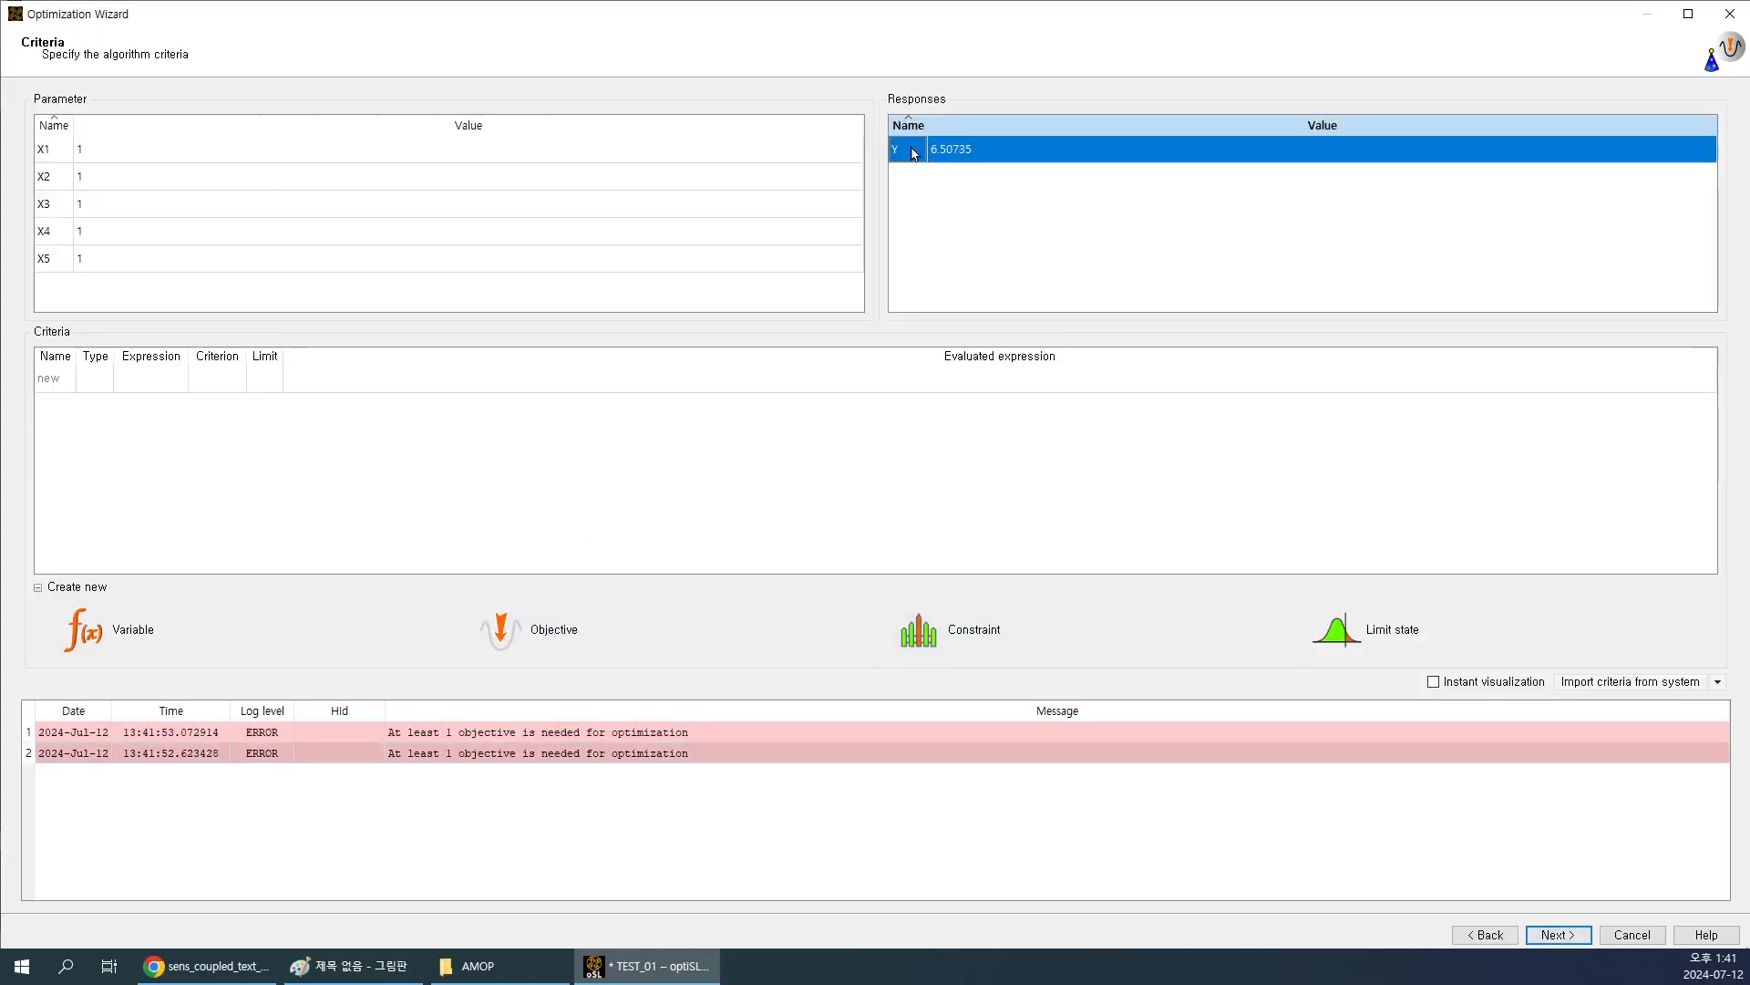
pyautogui.moveTo(914, 153); pyautogui.dragTo(618, 629)
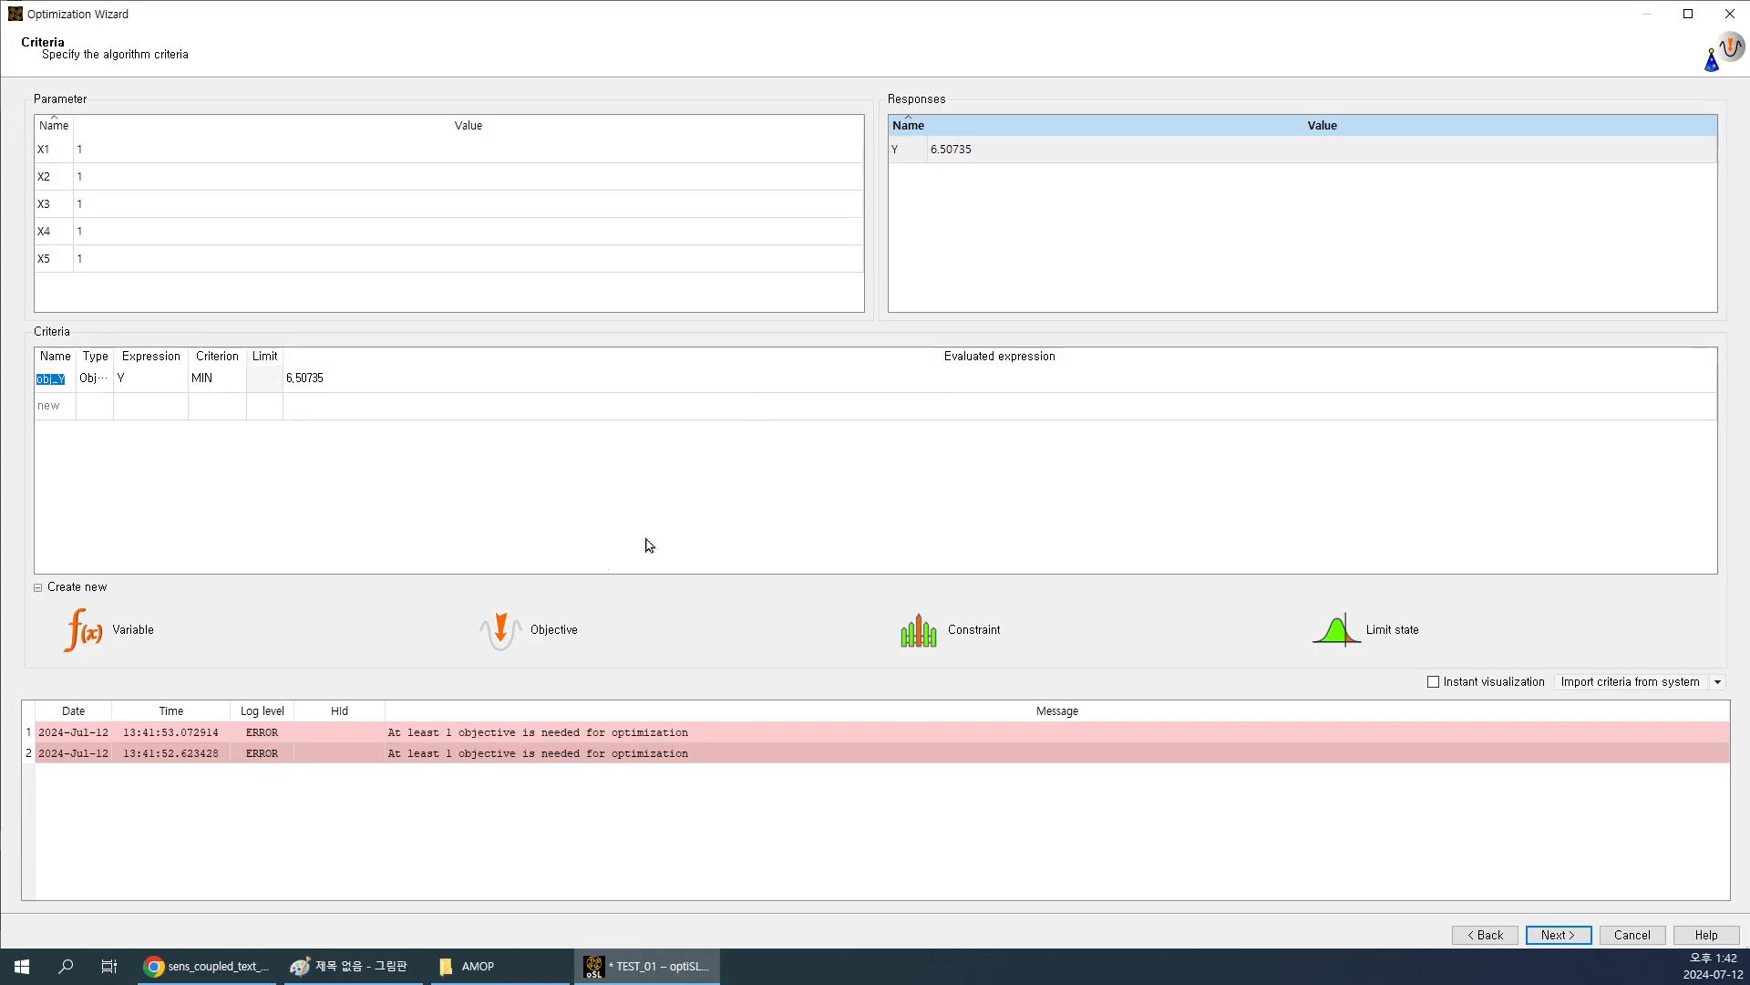
pyautogui.click(222, 378)
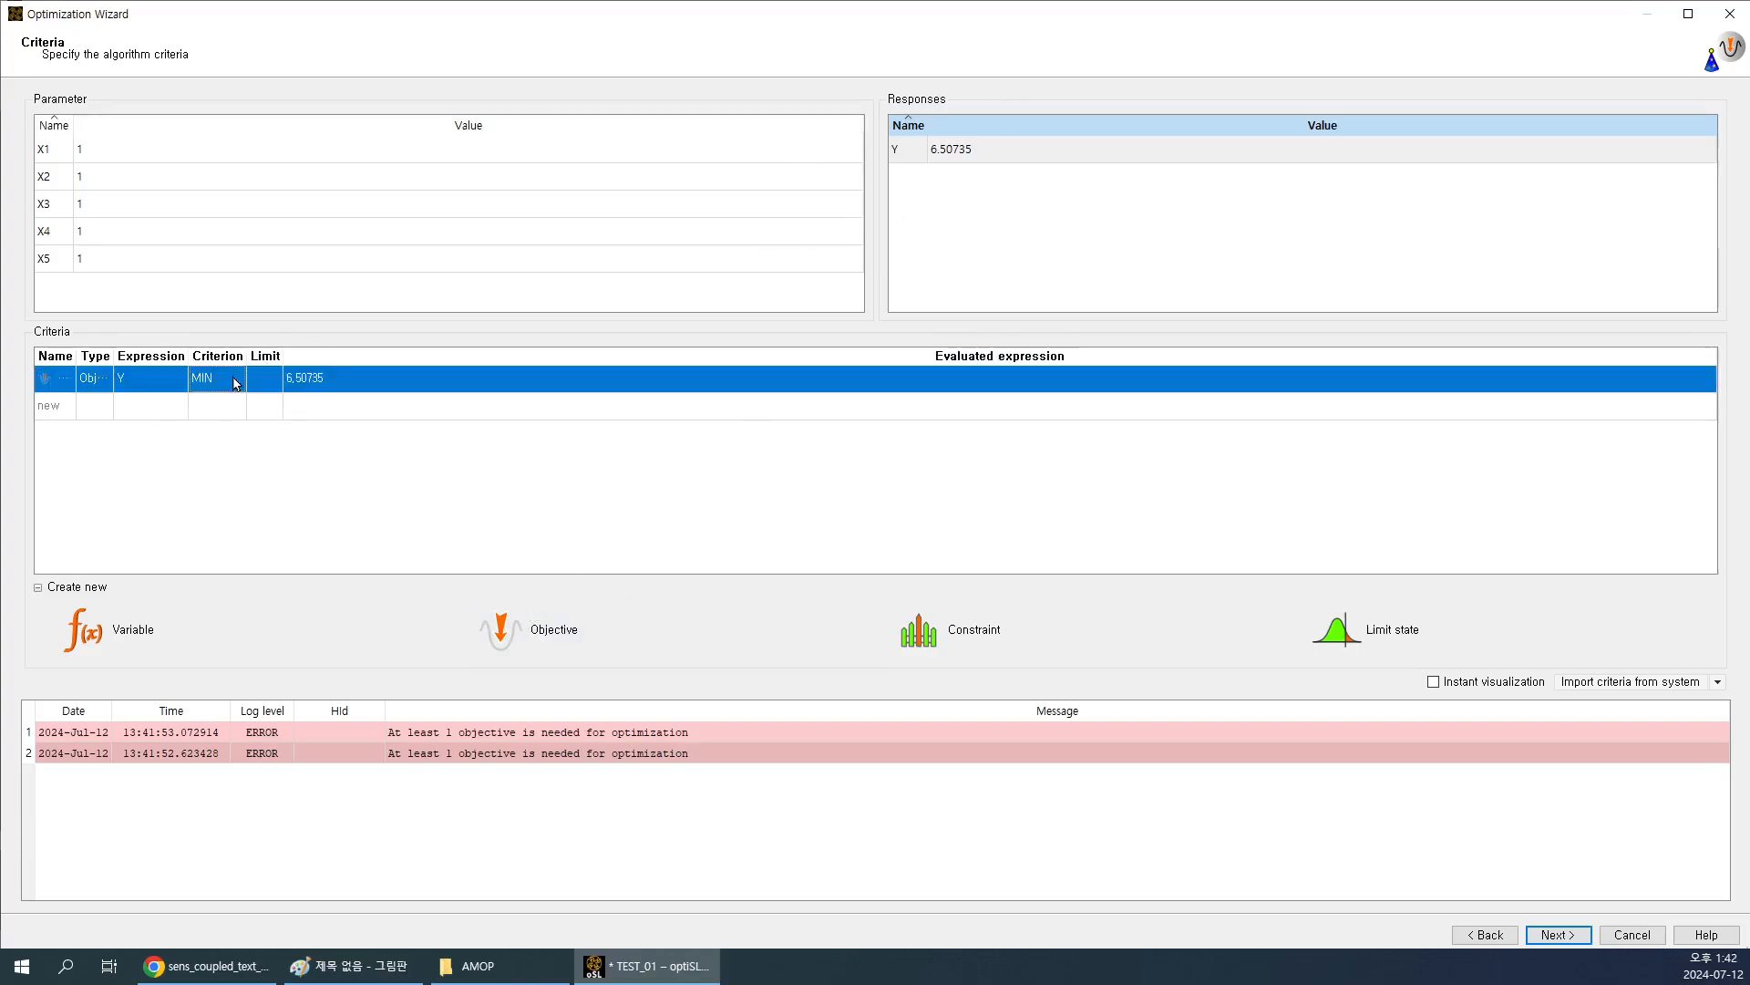
pyautogui.click(221, 379)
pyautogui.click(216, 408)
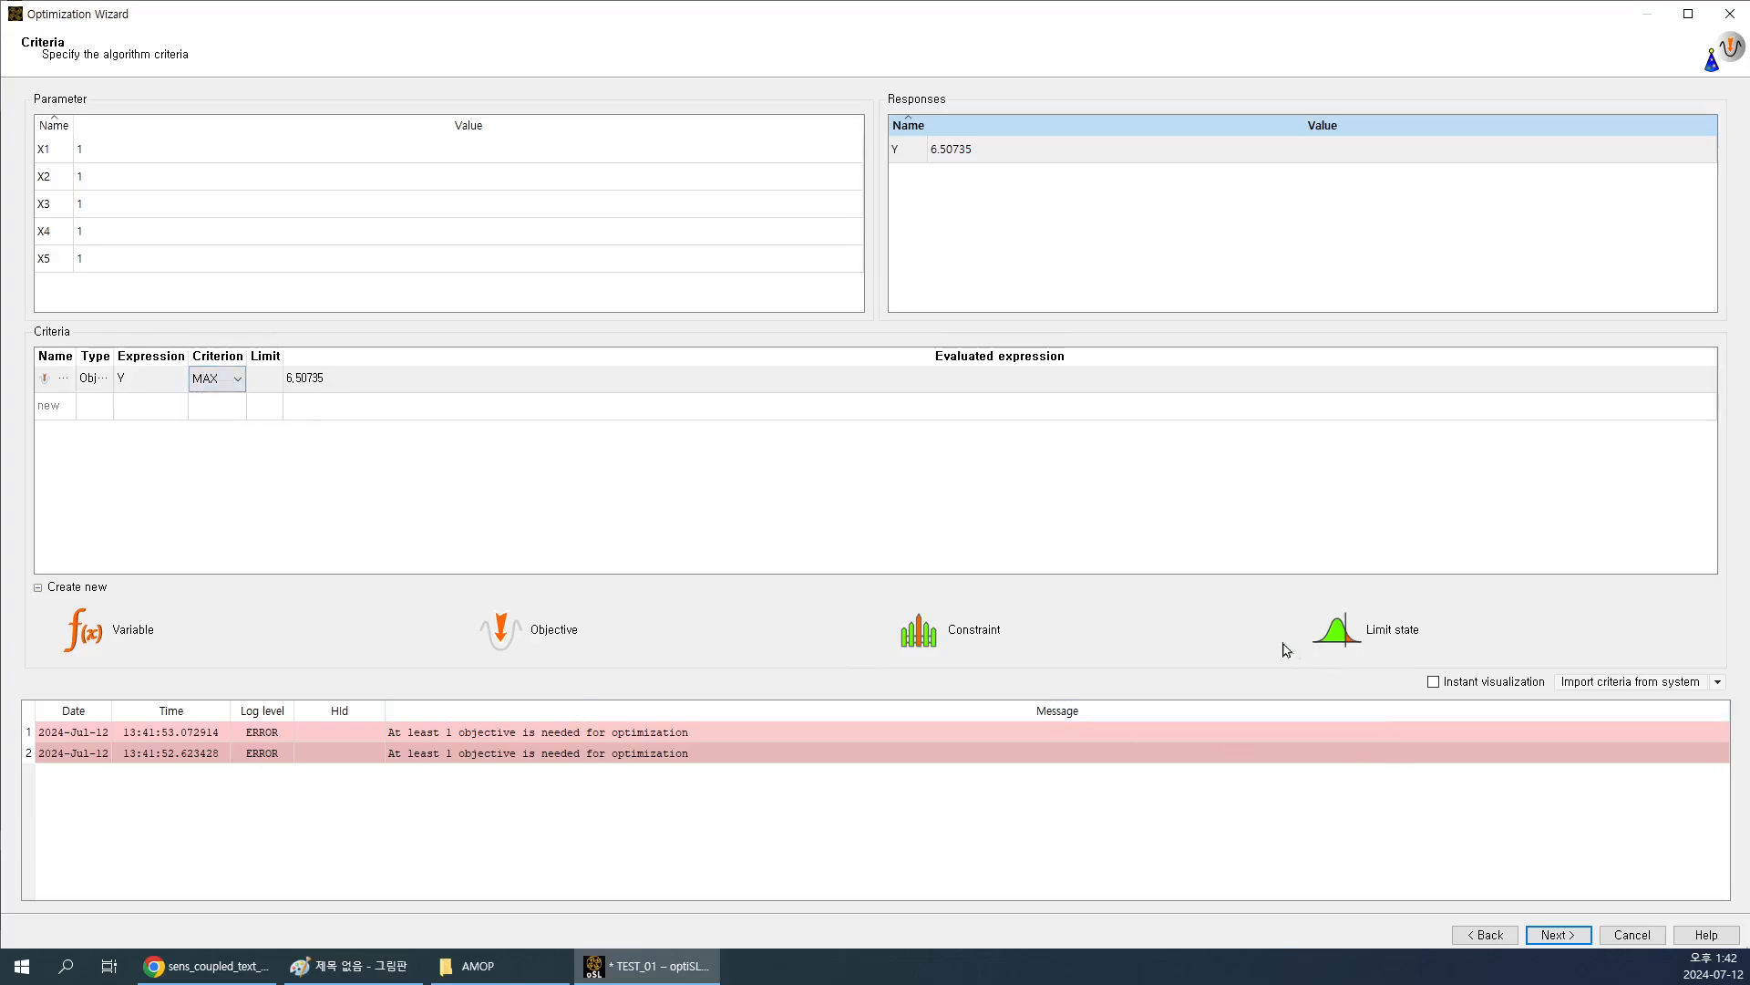
# Choose the Evolutionary Algorithm (EA) through manual optimizer selection with the MOP Solver and finish the Optimization wizard.
pyautogui.click(1576, 936)
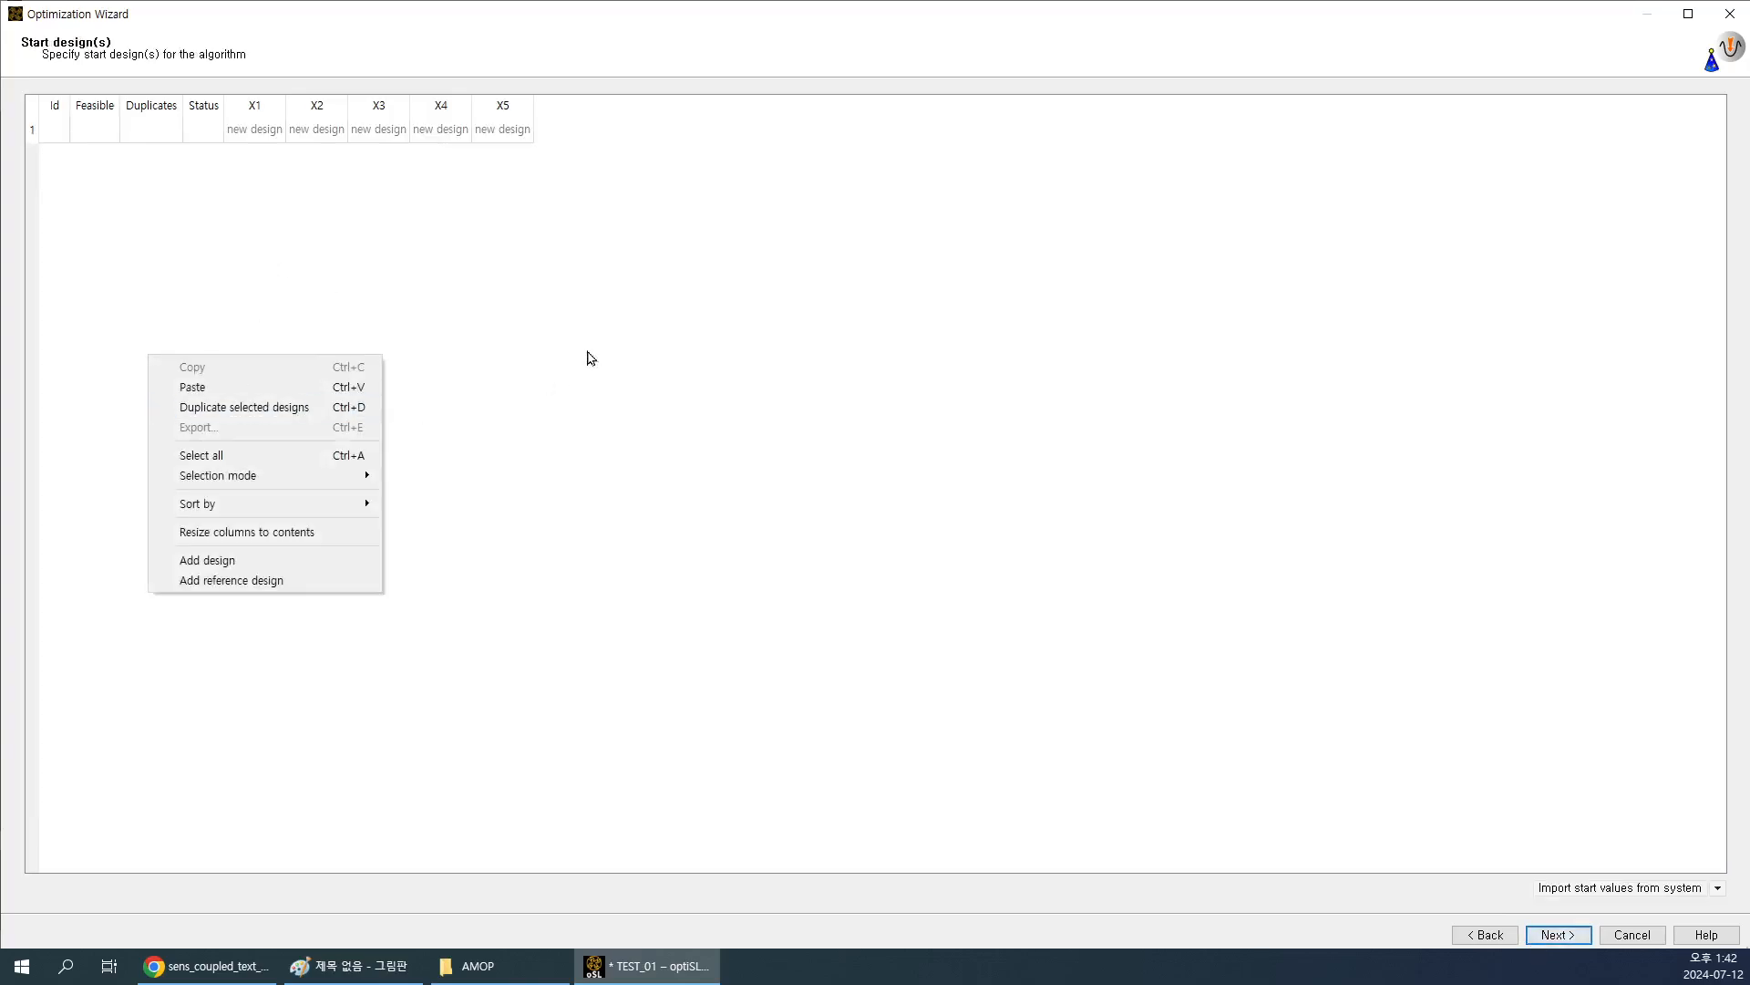
pyautogui.click(463, 303)
pyautogui.click(1478, 933)
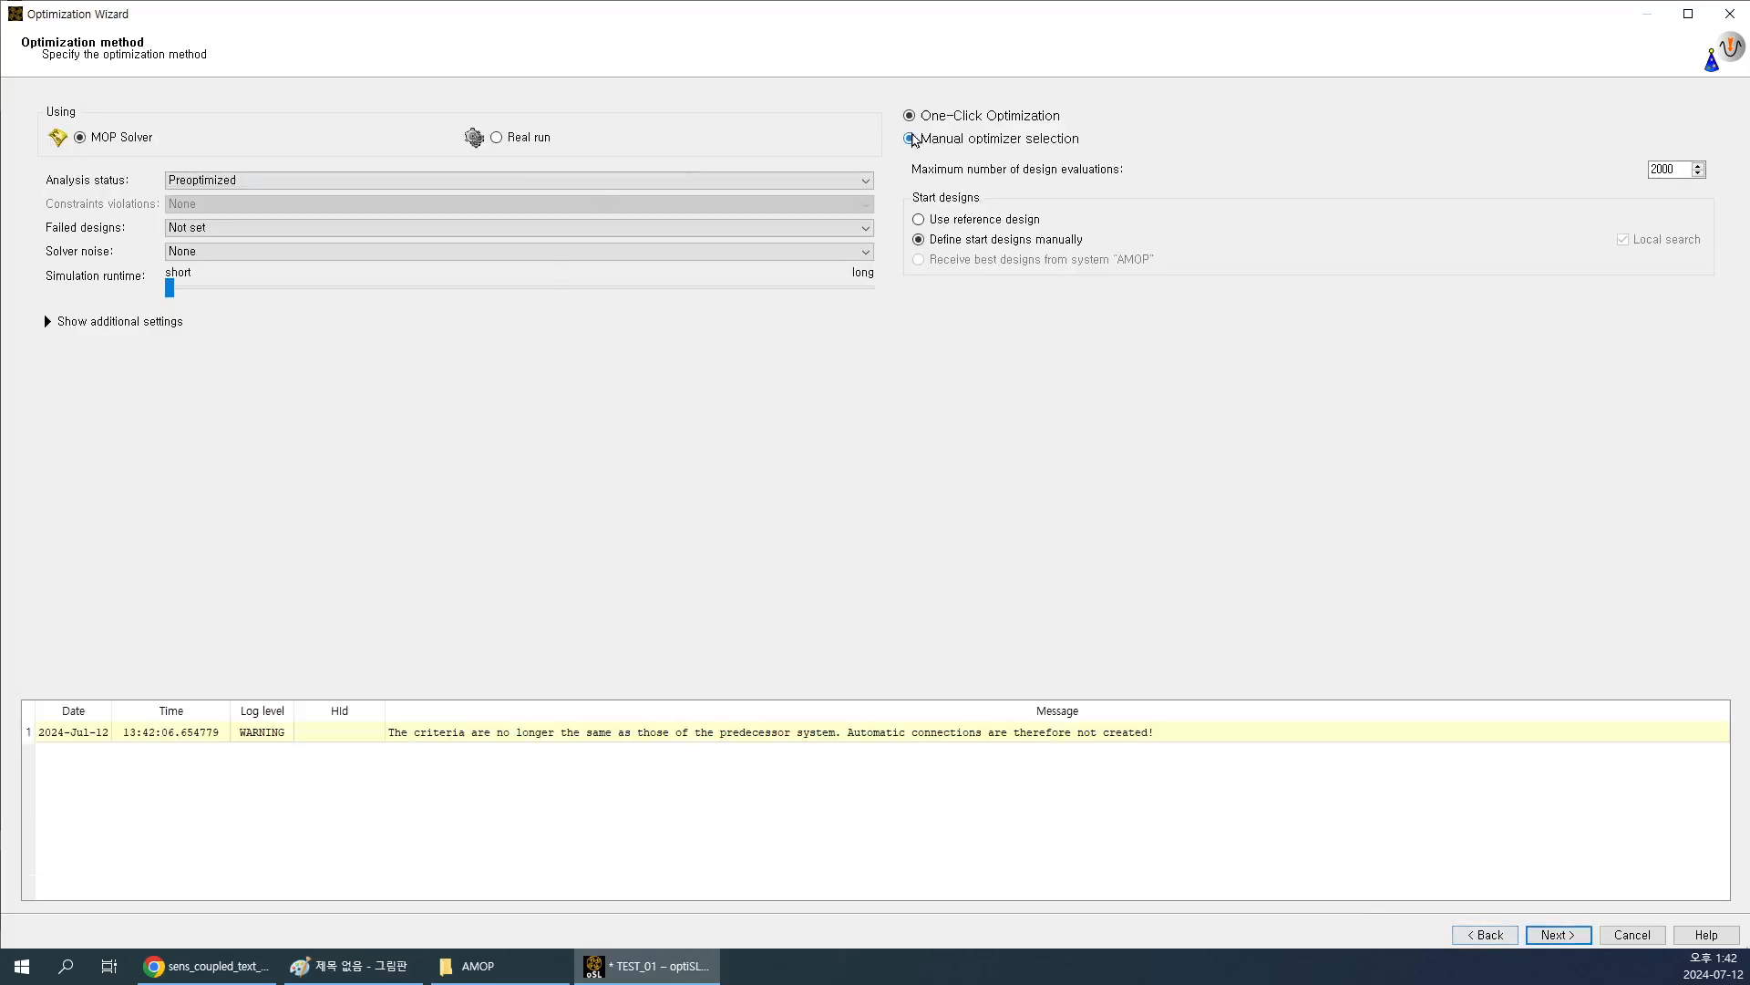
pyautogui.click(912, 139)
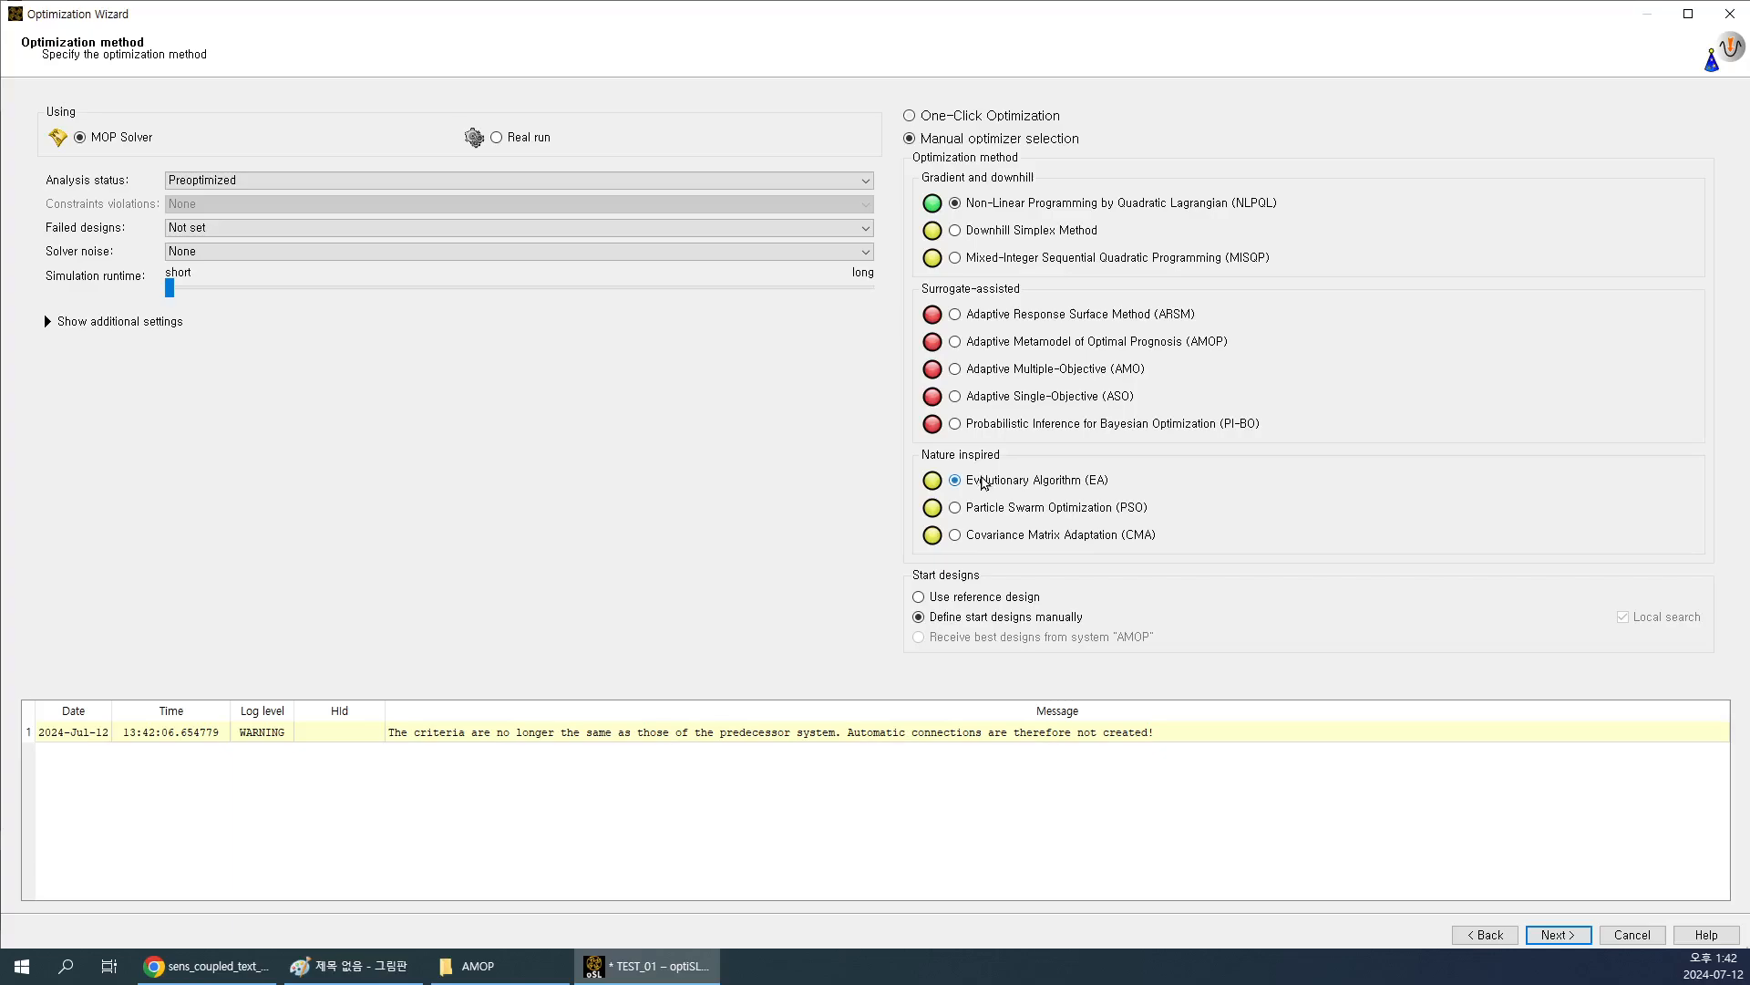
pyautogui.click(985, 483)
pyautogui.click(1573, 936)
pyautogui.click(1558, 934)
pyautogui.click(1559, 934)
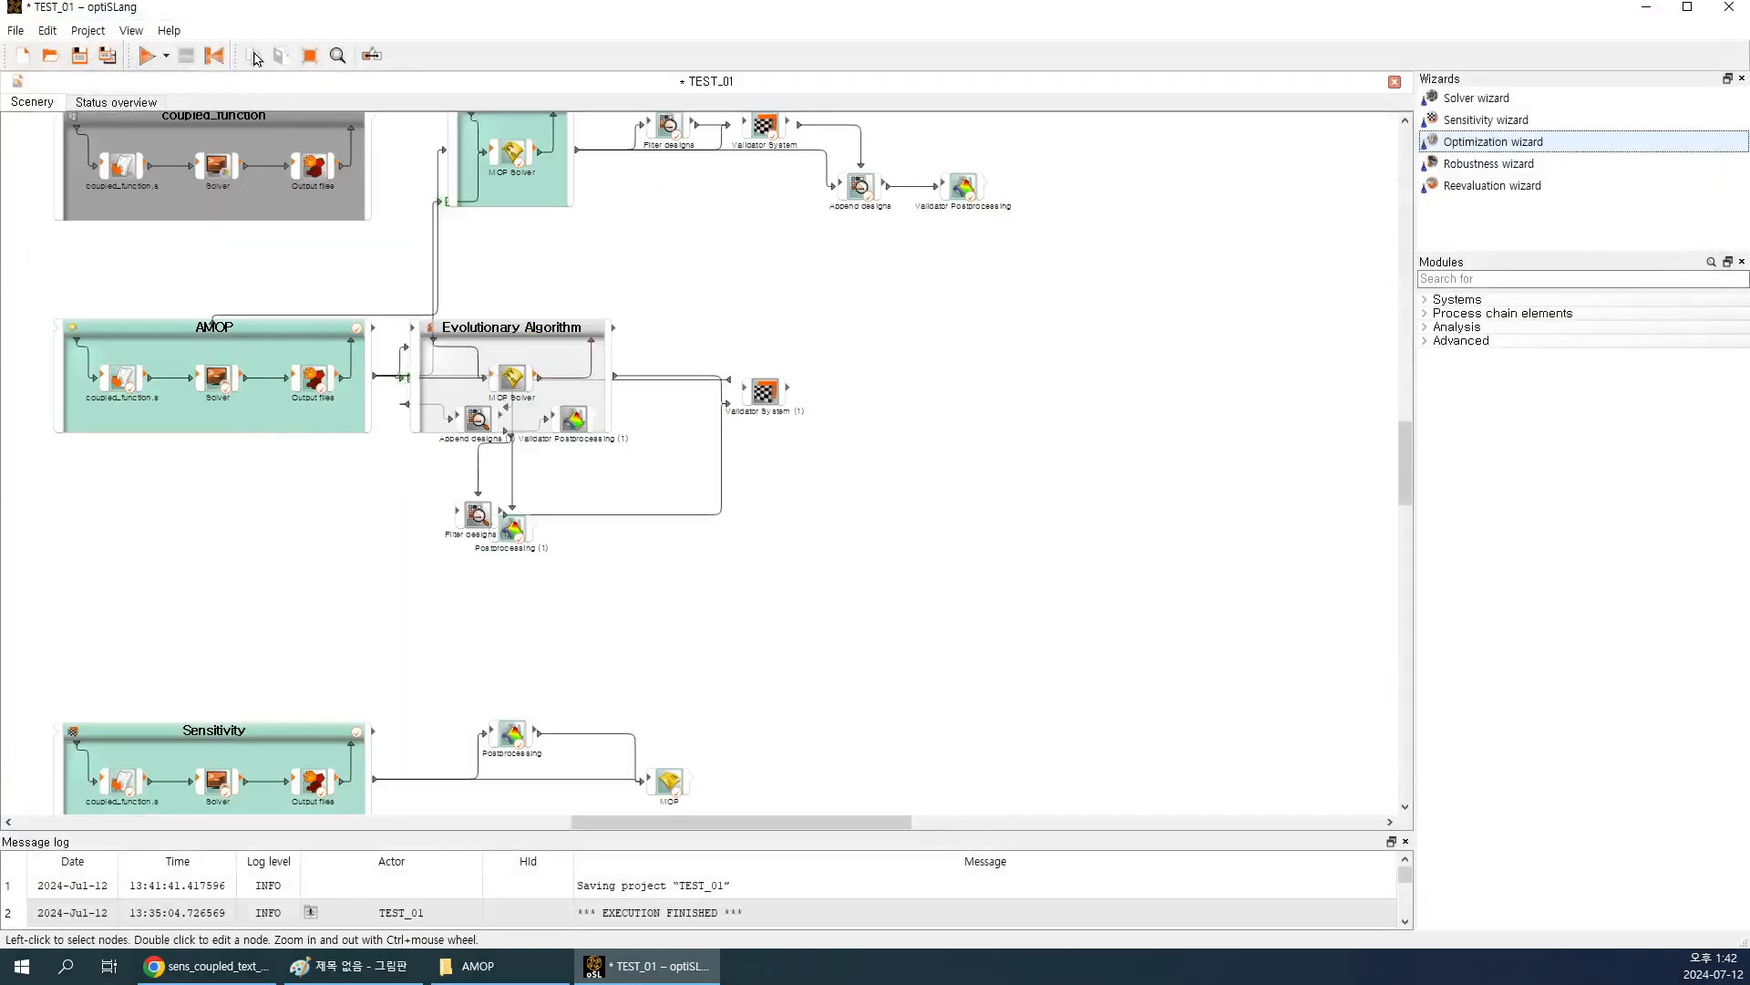
# Auto-arrange the scenery's nodes, and save and run the TEST_01 project.
pyautogui.click(310, 56)
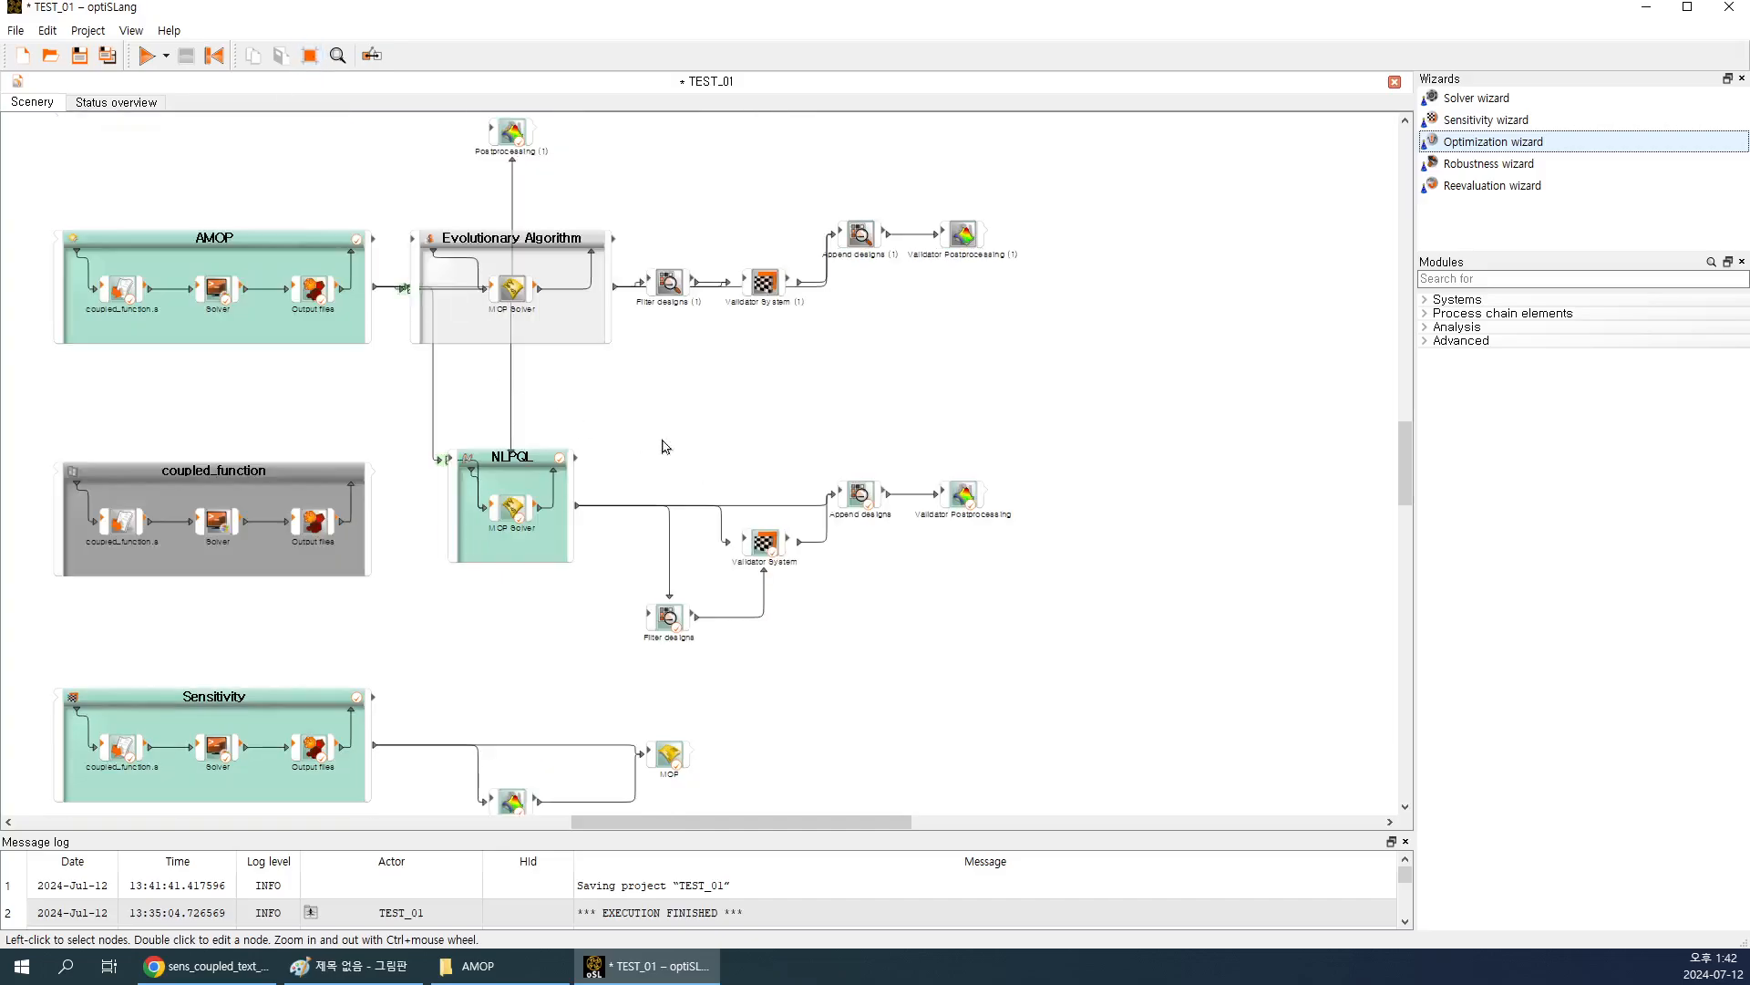
pyautogui.scroll(2, 763, 435)
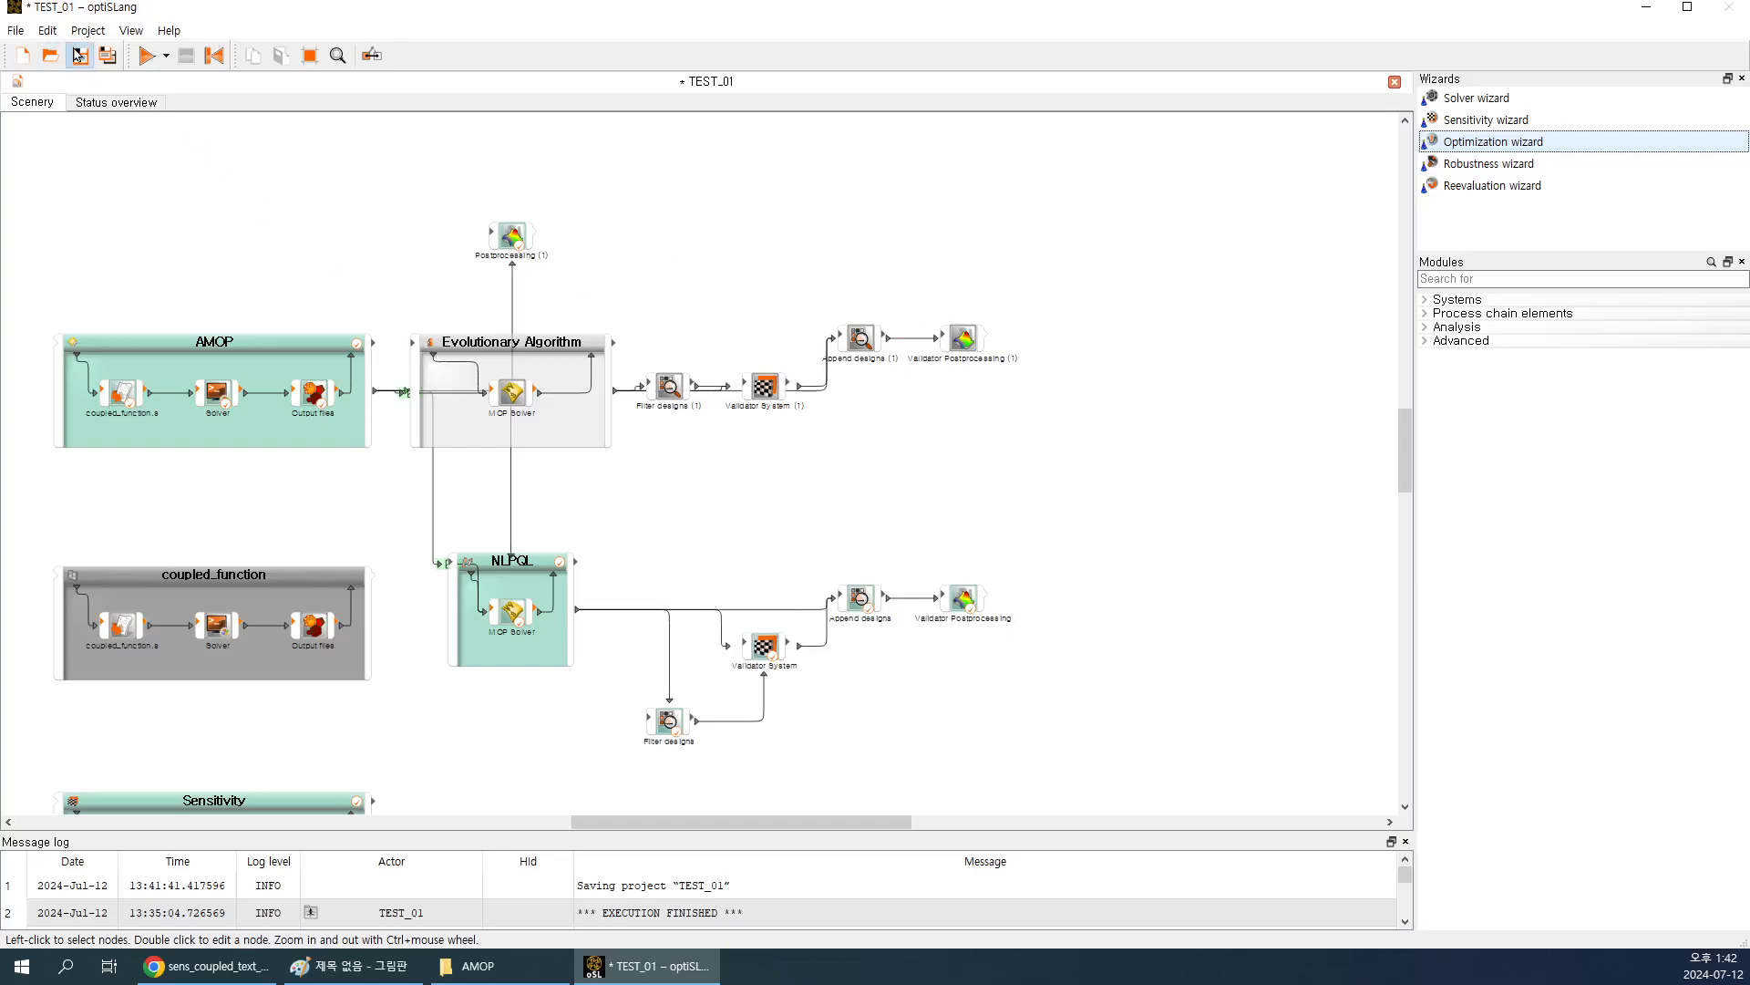
pyautogui.click(79, 56)
pyautogui.click(145, 56)
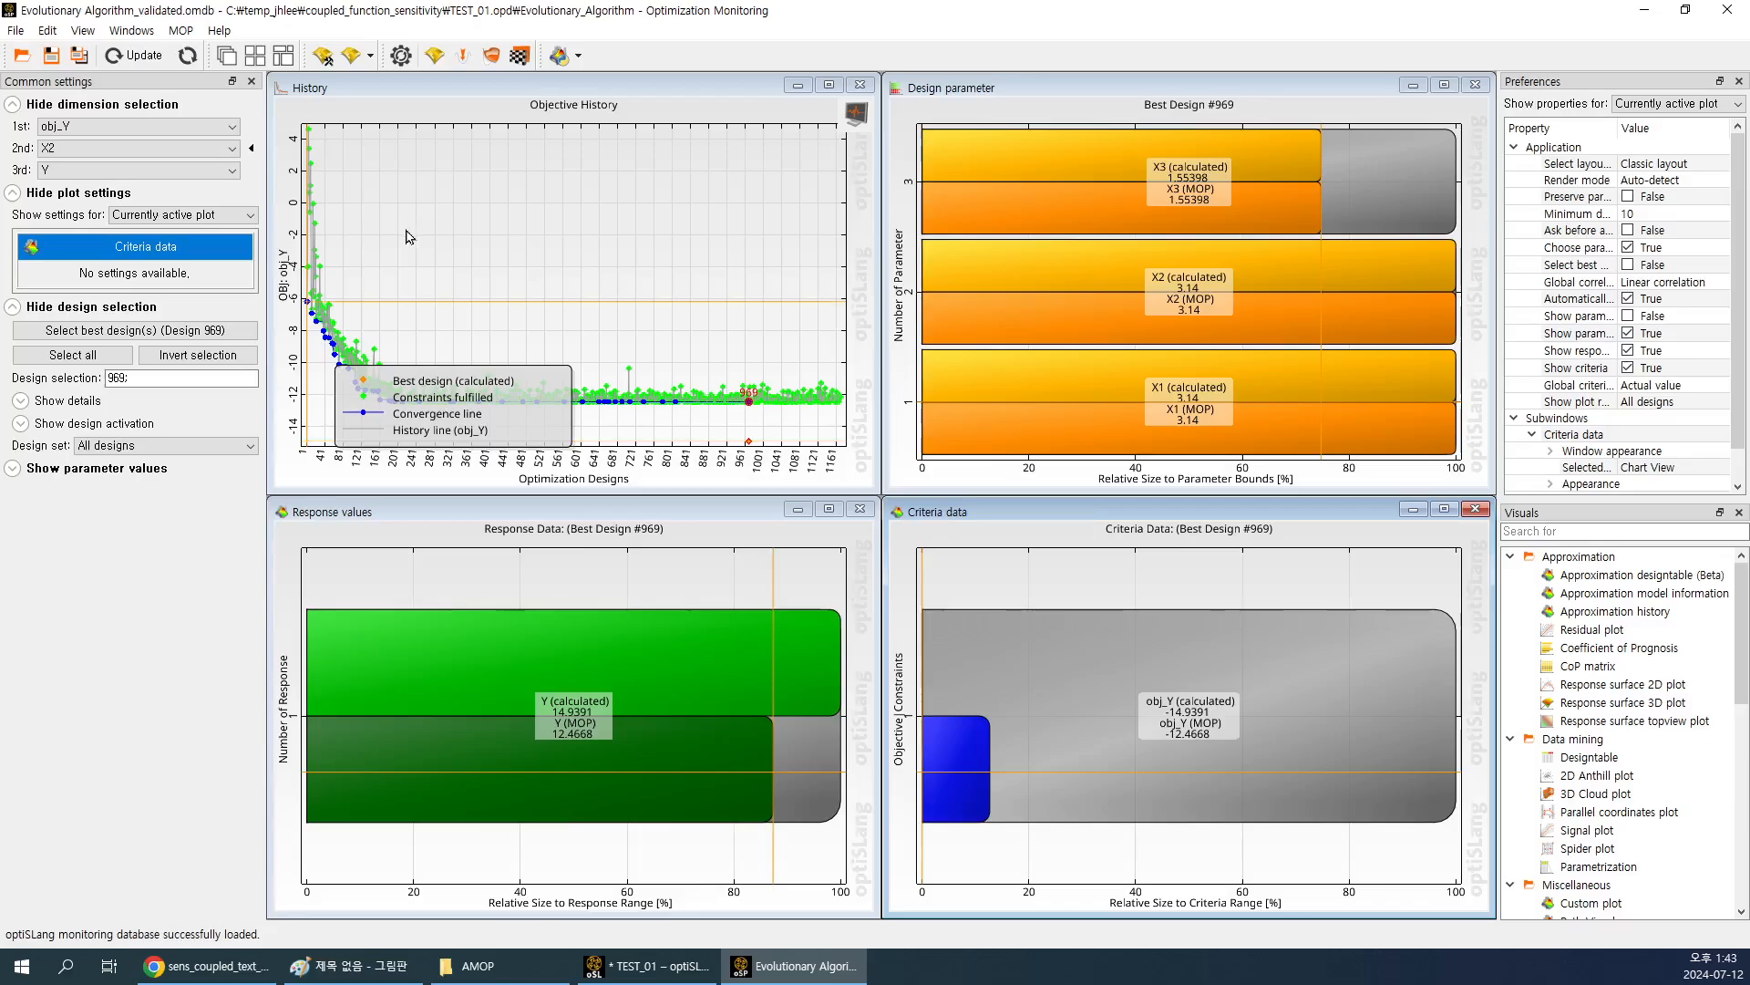
# Move the Objective History legend clear of the curve and compare the selection of all designs with the best design.
pyautogui.moveTo(525, 371); pyautogui.dragTo(750, 153)
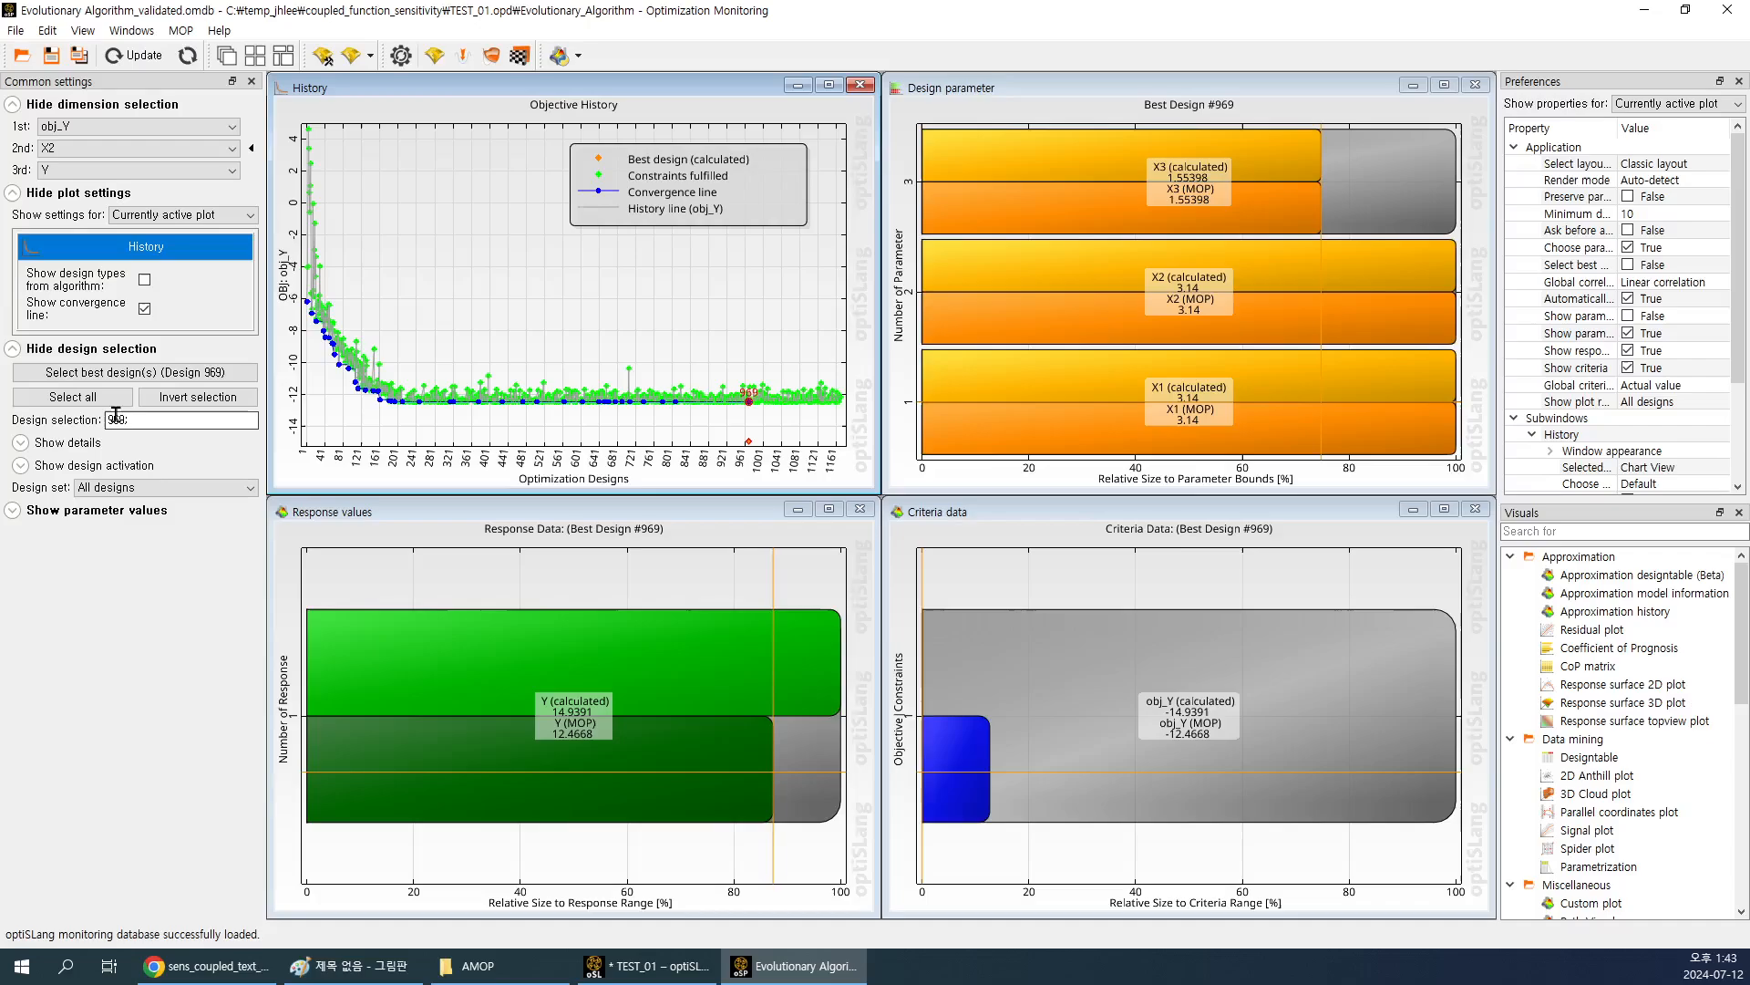
pyautogui.click(73, 397)
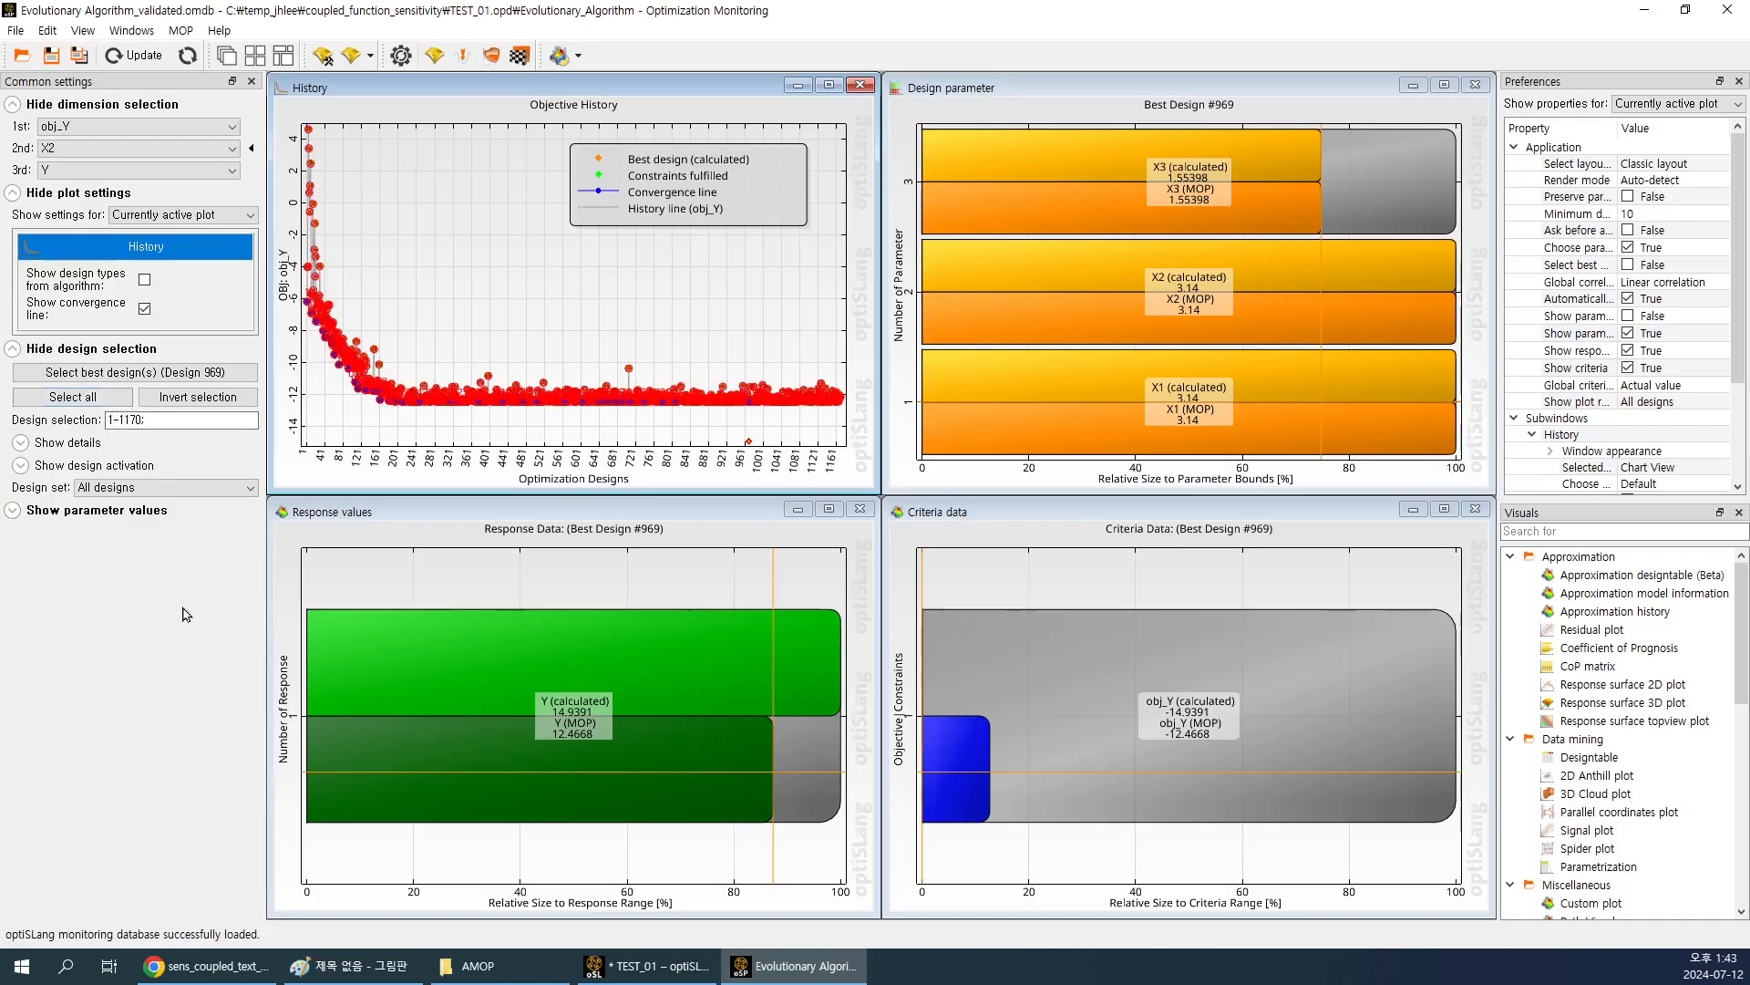
pyautogui.click(173, 374)
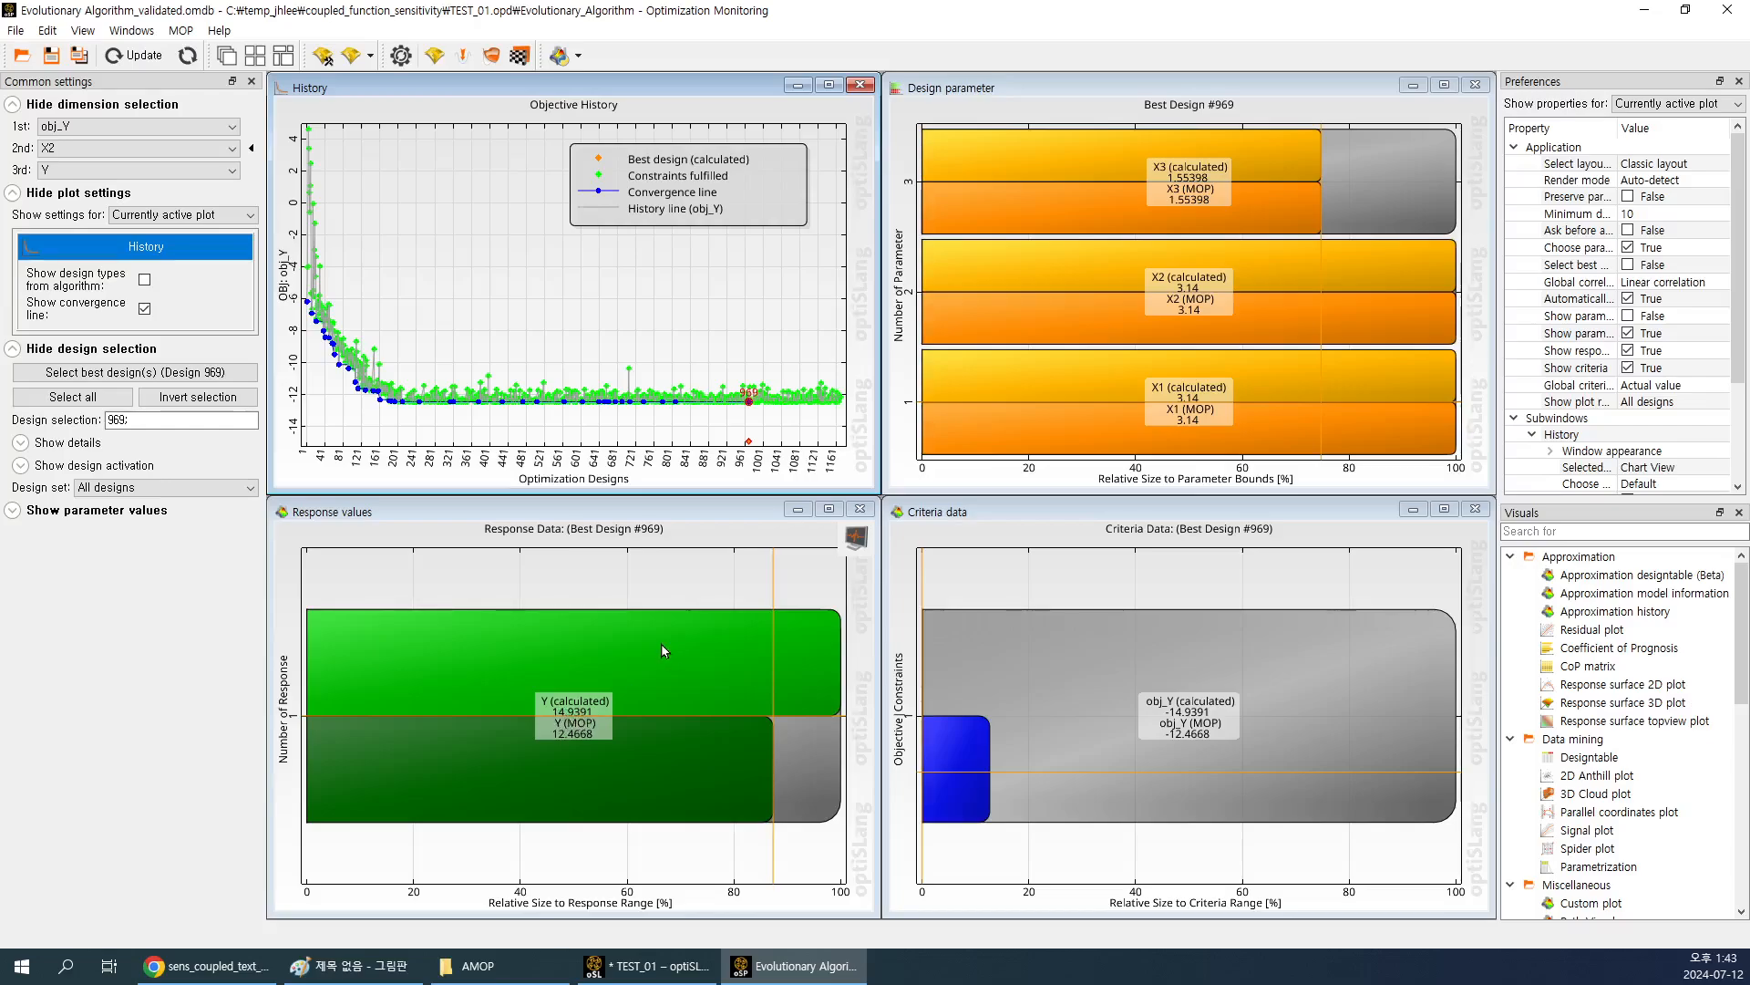
pyautogui.click(1254, 95)
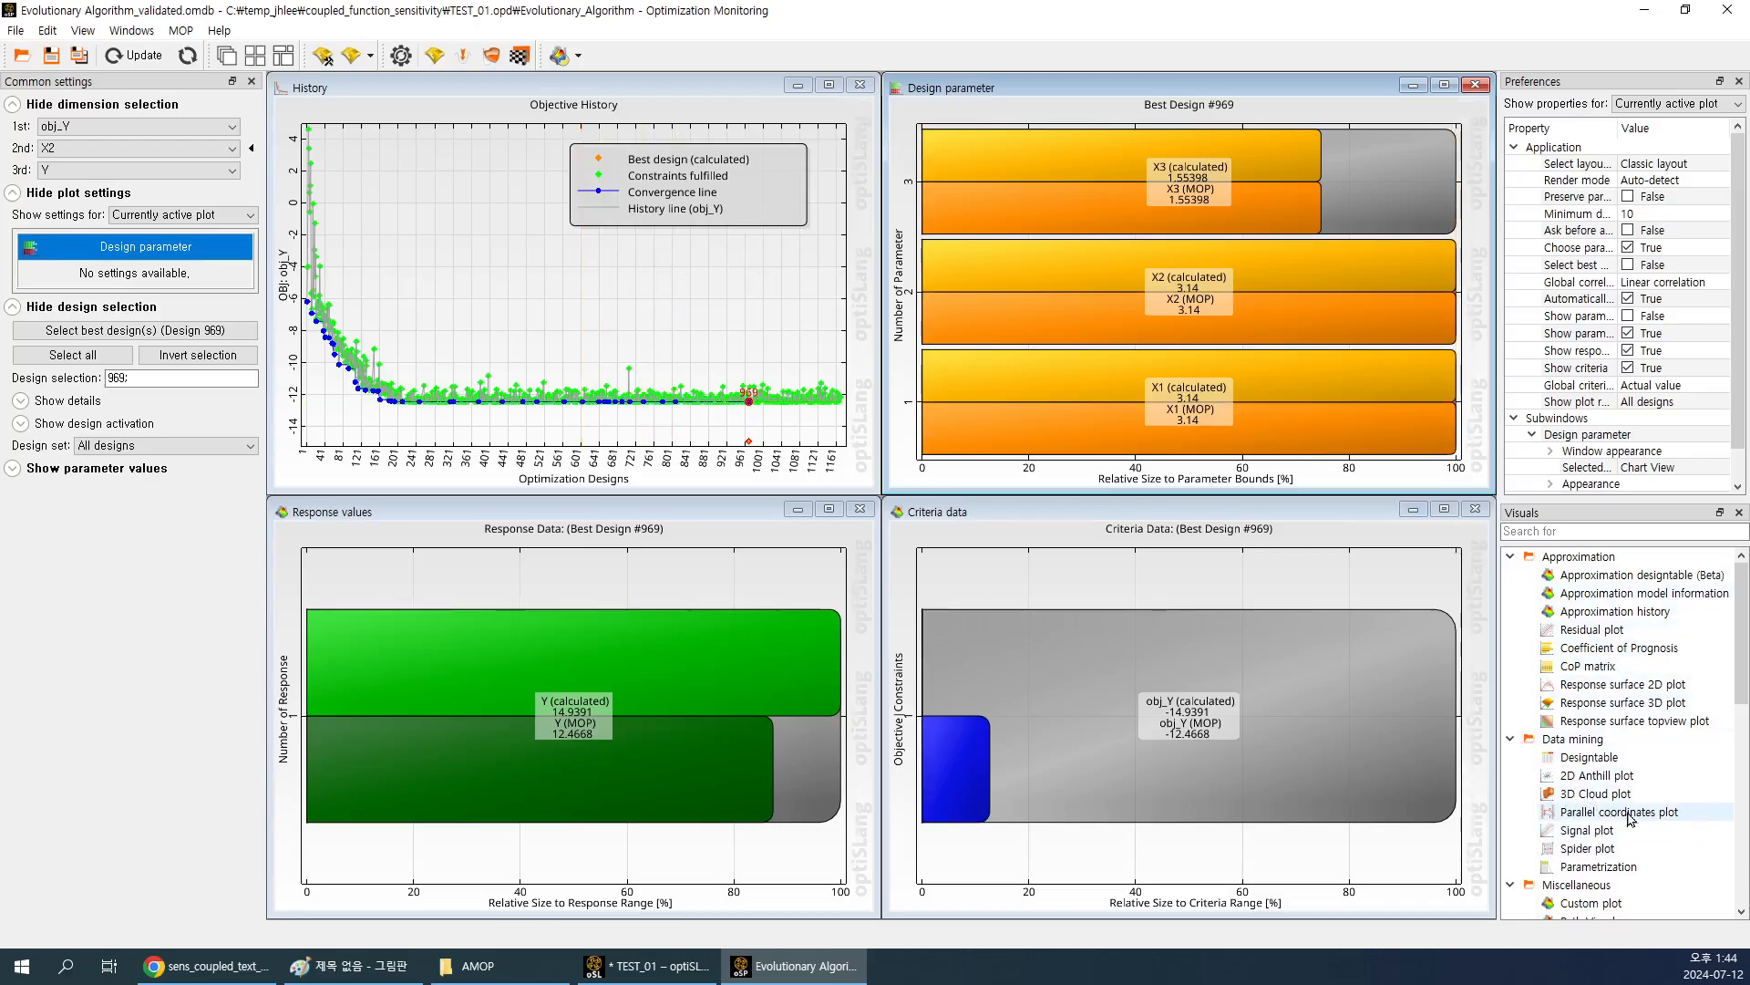
# Add a parallel coordinates plot of the Evolutionary Algorithm designs, maximize it and look through its dimension modification options.
pyautogui.moveTo(1632, 811); pyautogui.dragTo(567, 275)
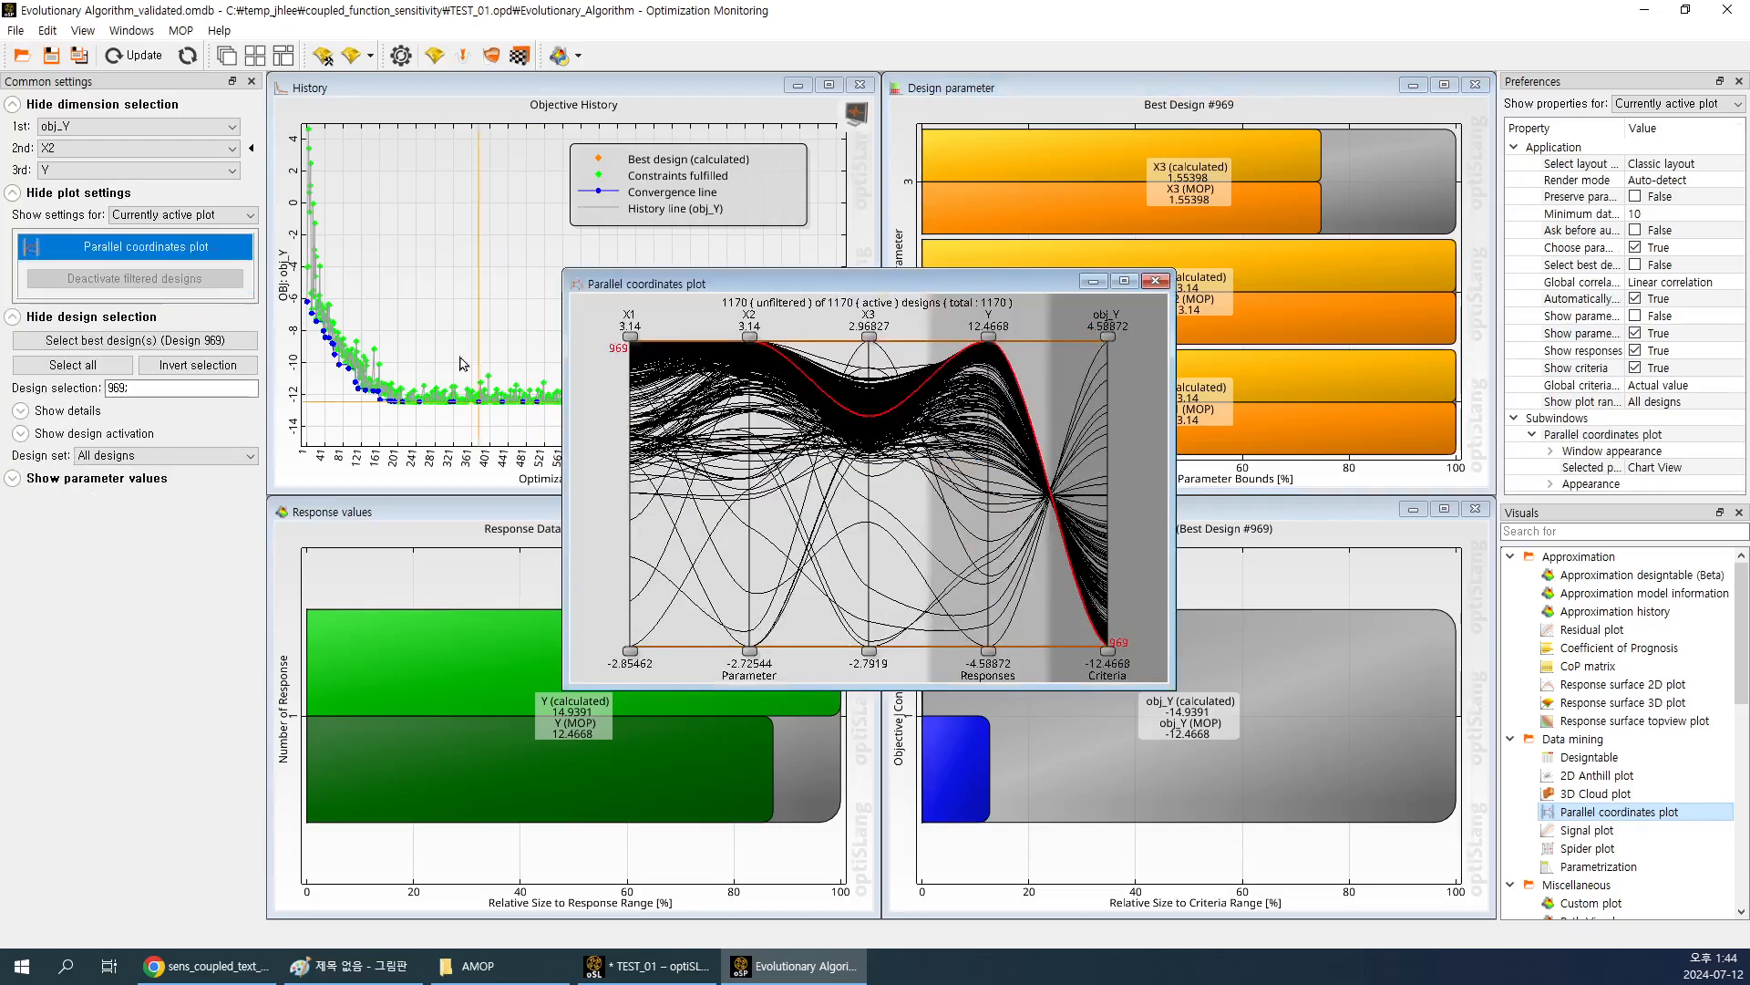
pyautogui.click(1124, 282)
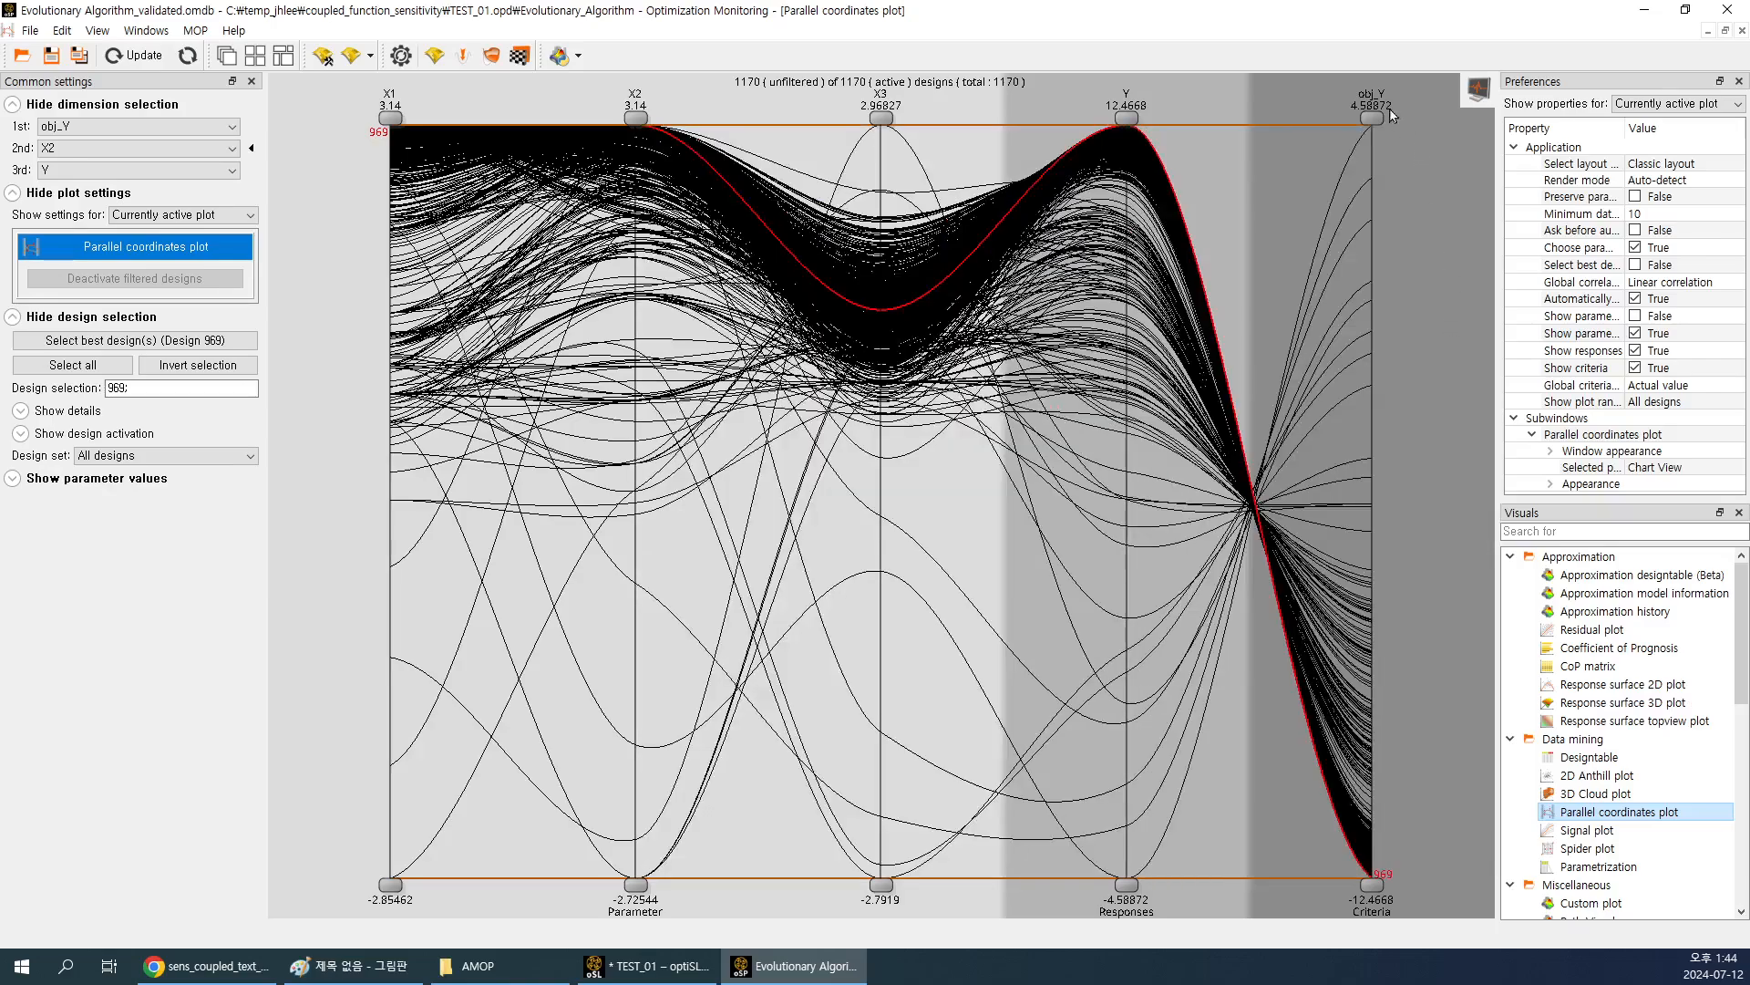
pyautogui.rightClick(1127, 107)
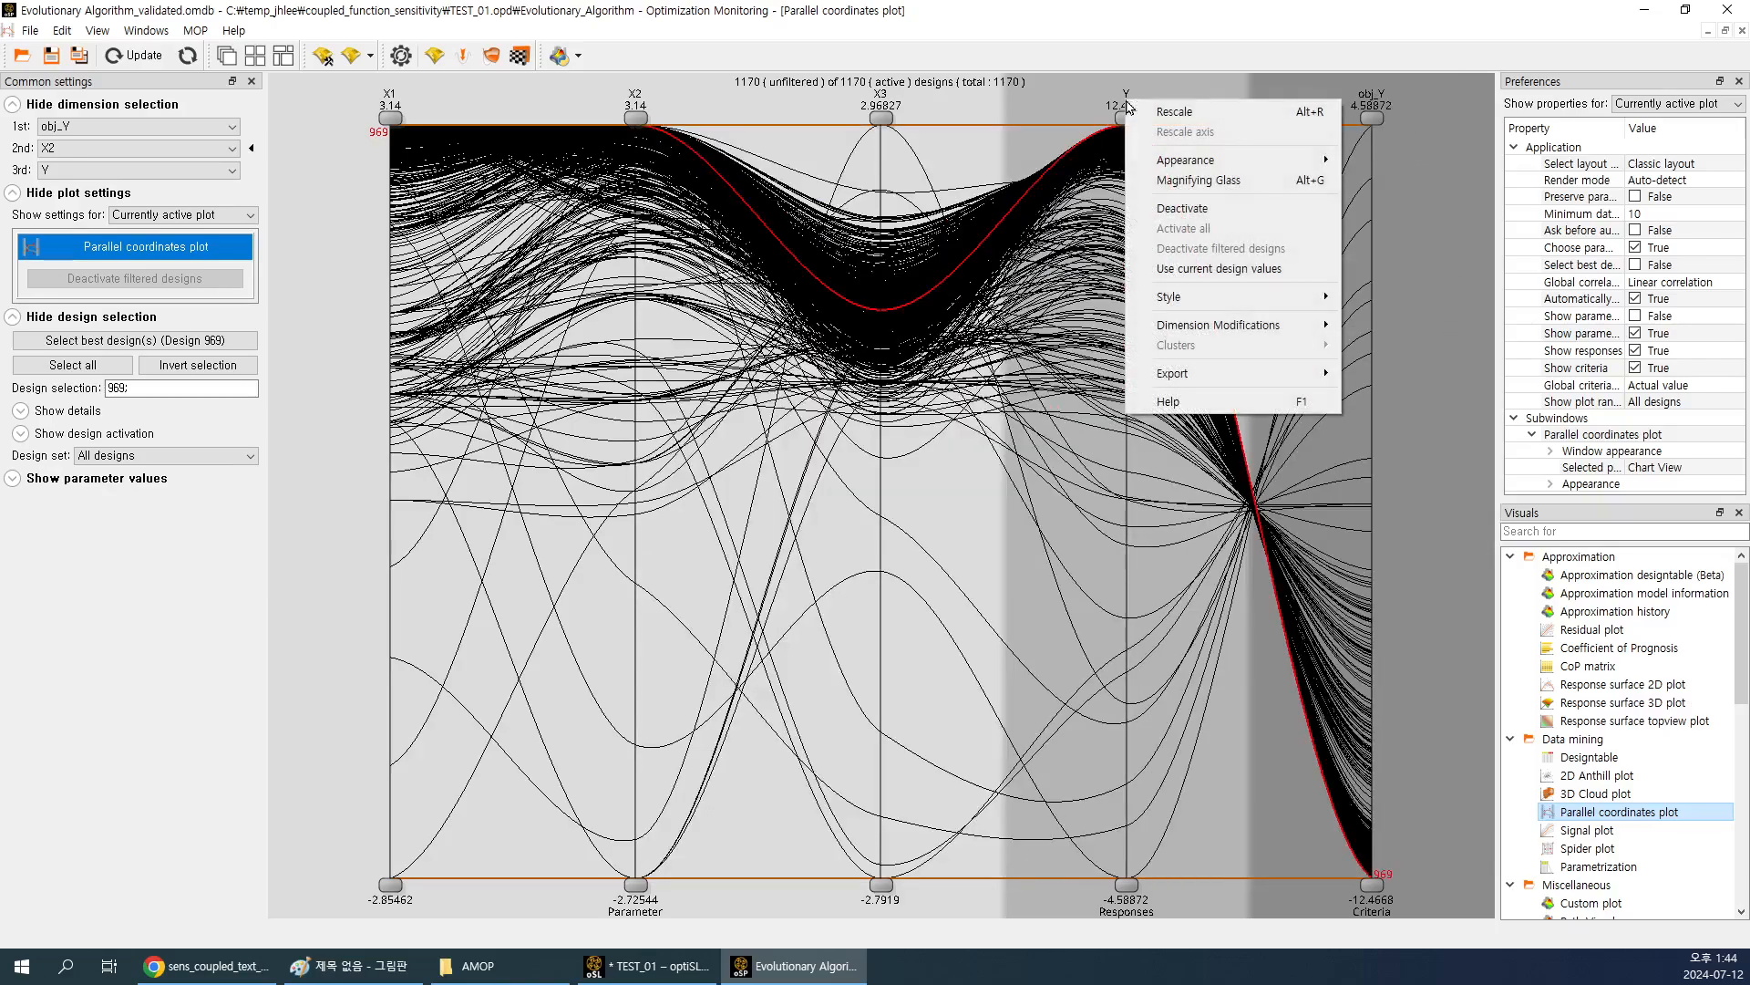
pyautogui.moveTo(1258, 326)
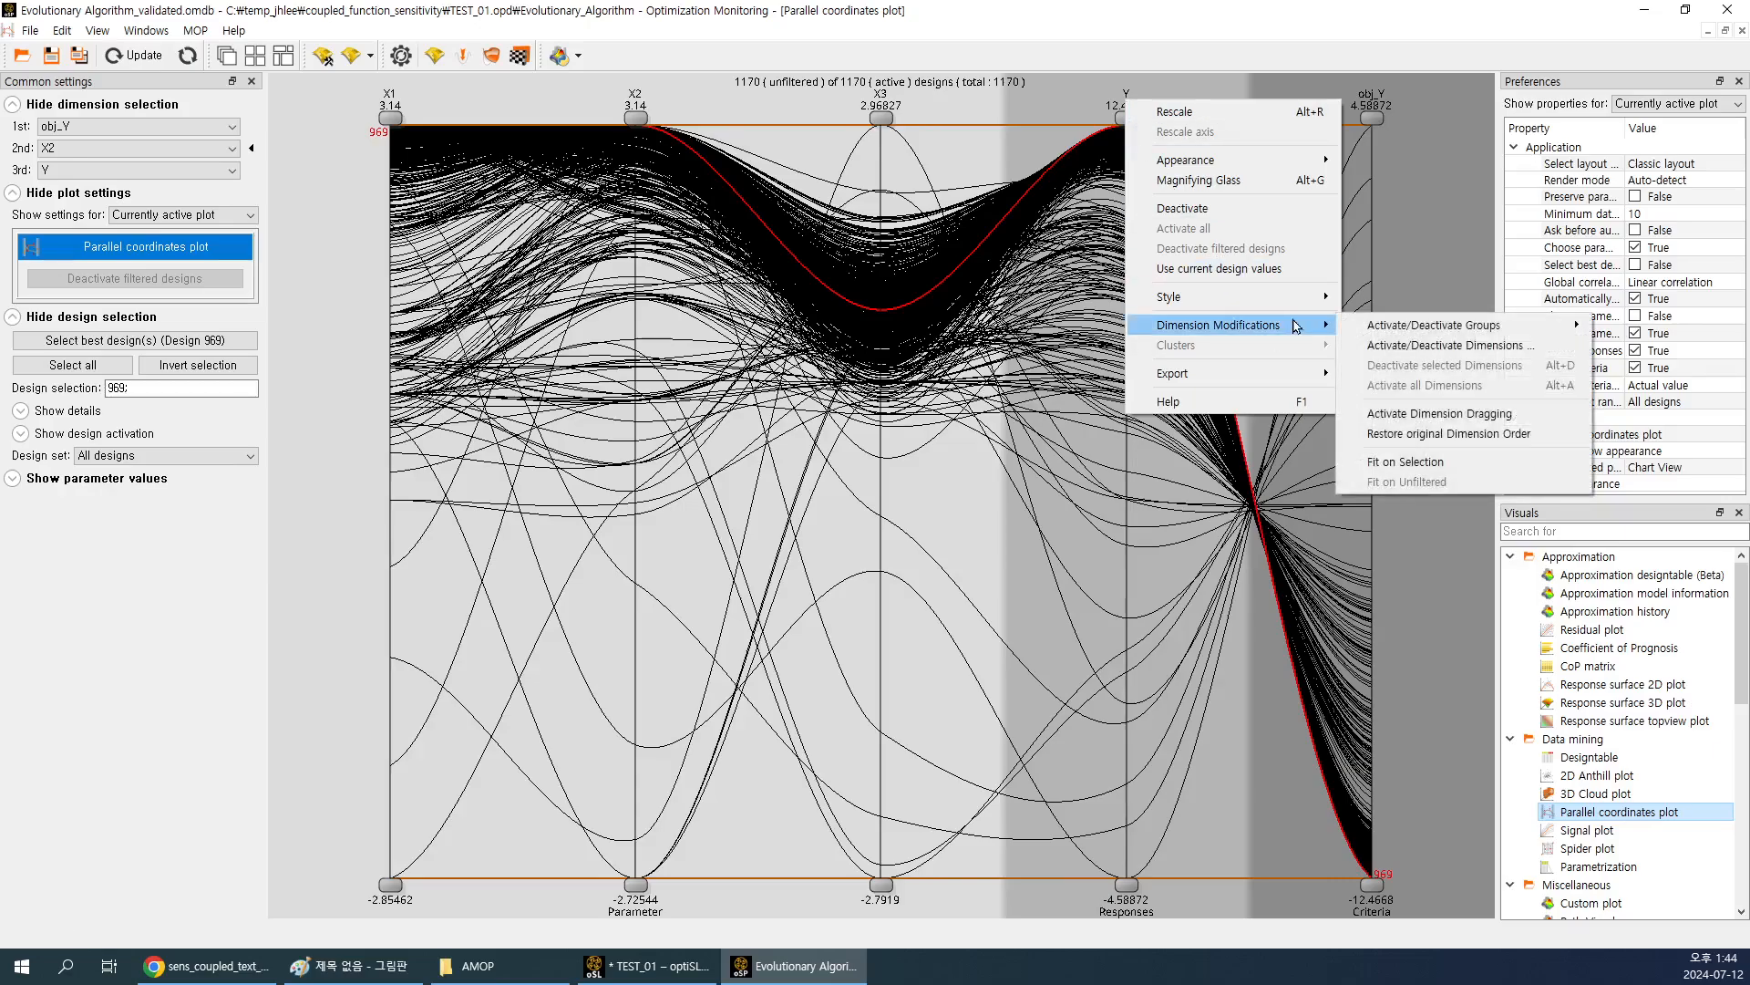
pyautogui.click(1389, 208)
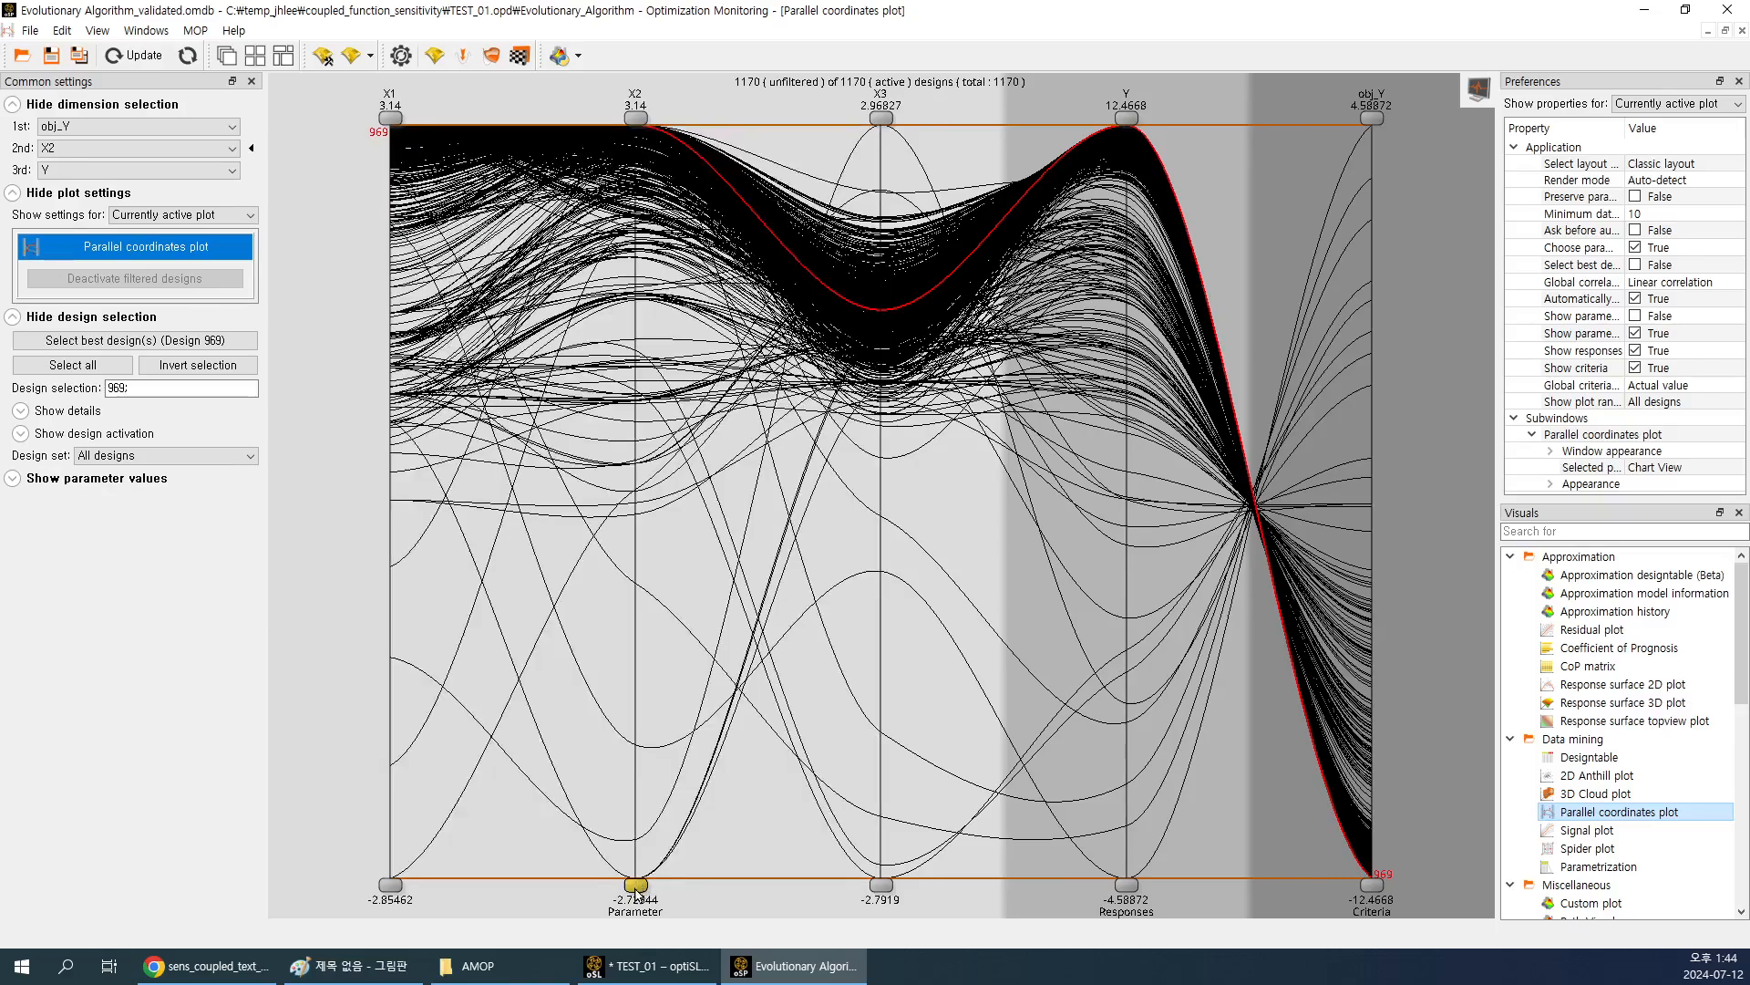
# Filter the designs to X2 above about 1.40, X1 above about 0.56 and Y above about 12.40.
pyautogui.moveTo(636, 885); pyautogui.dragTo(643, 357)
pyautogui.moveTo(390, 885); pyautogui.dragTo(391, 456)
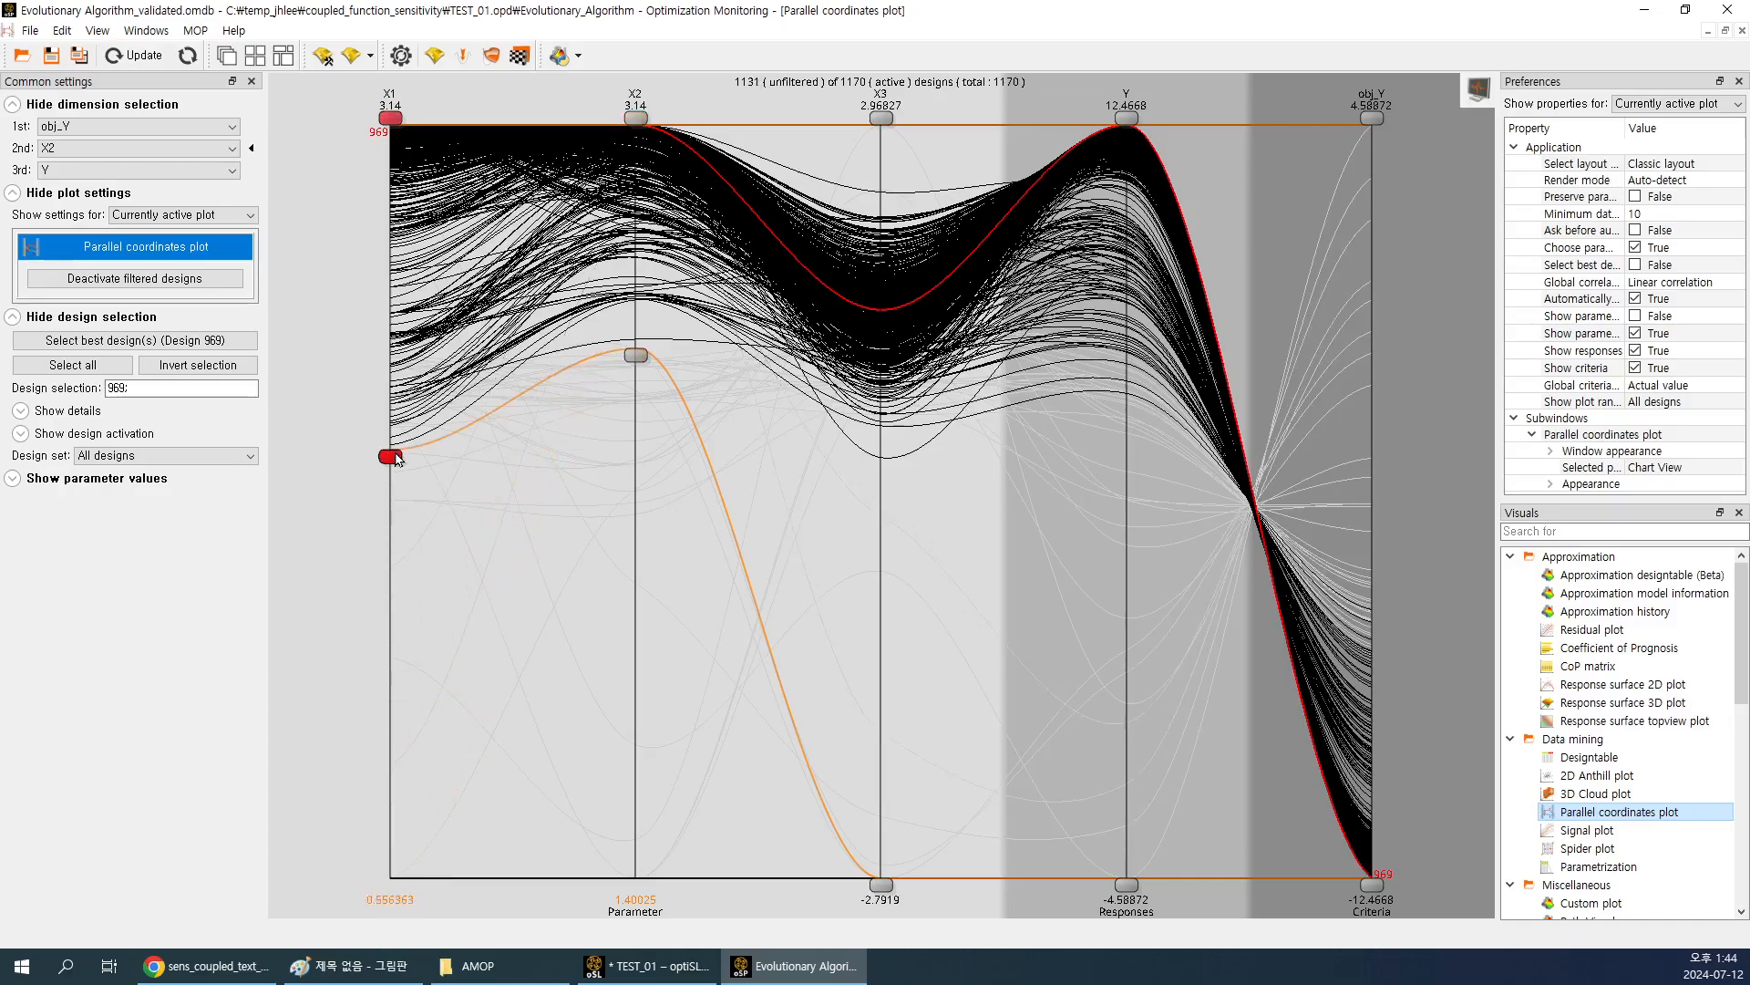
pyautogui.moveTo(1127, 884); pyautogui.dragTo(1116, 138)
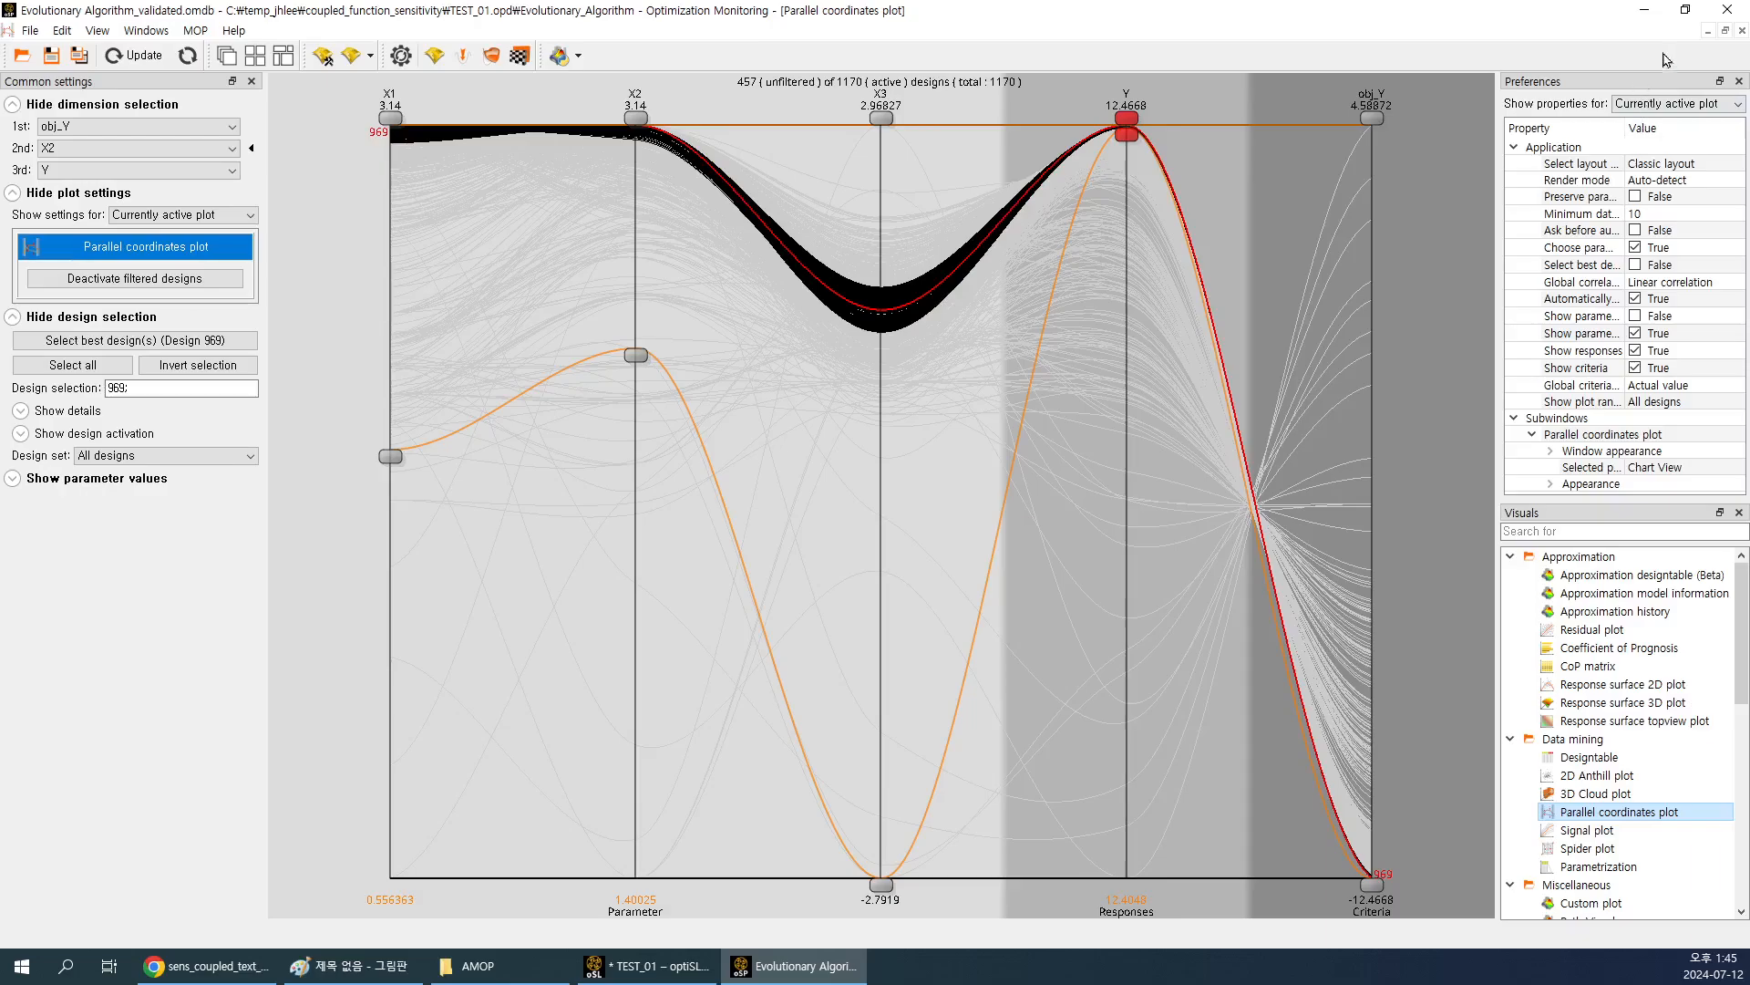
# Quit the Evolutionary Algorithm monitoring and start the Optimization wizard on the Sensitivity system.
pyautogui.click(1728, 14)
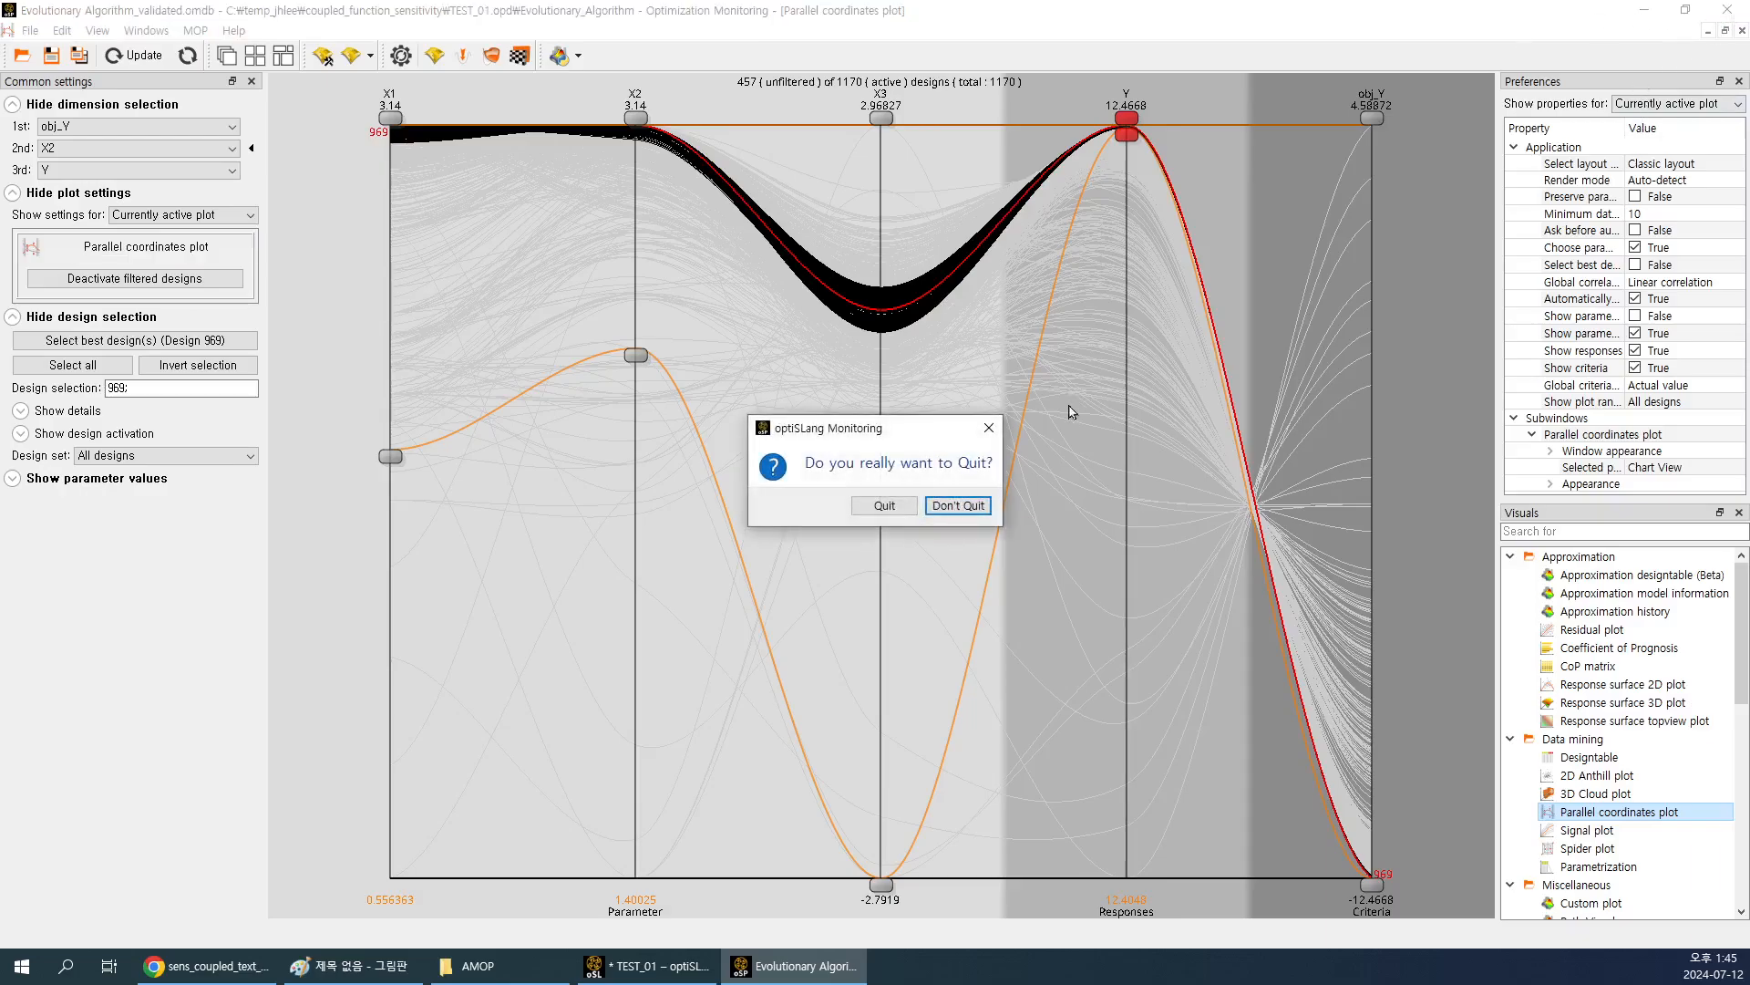
pyautogui.press('Return')
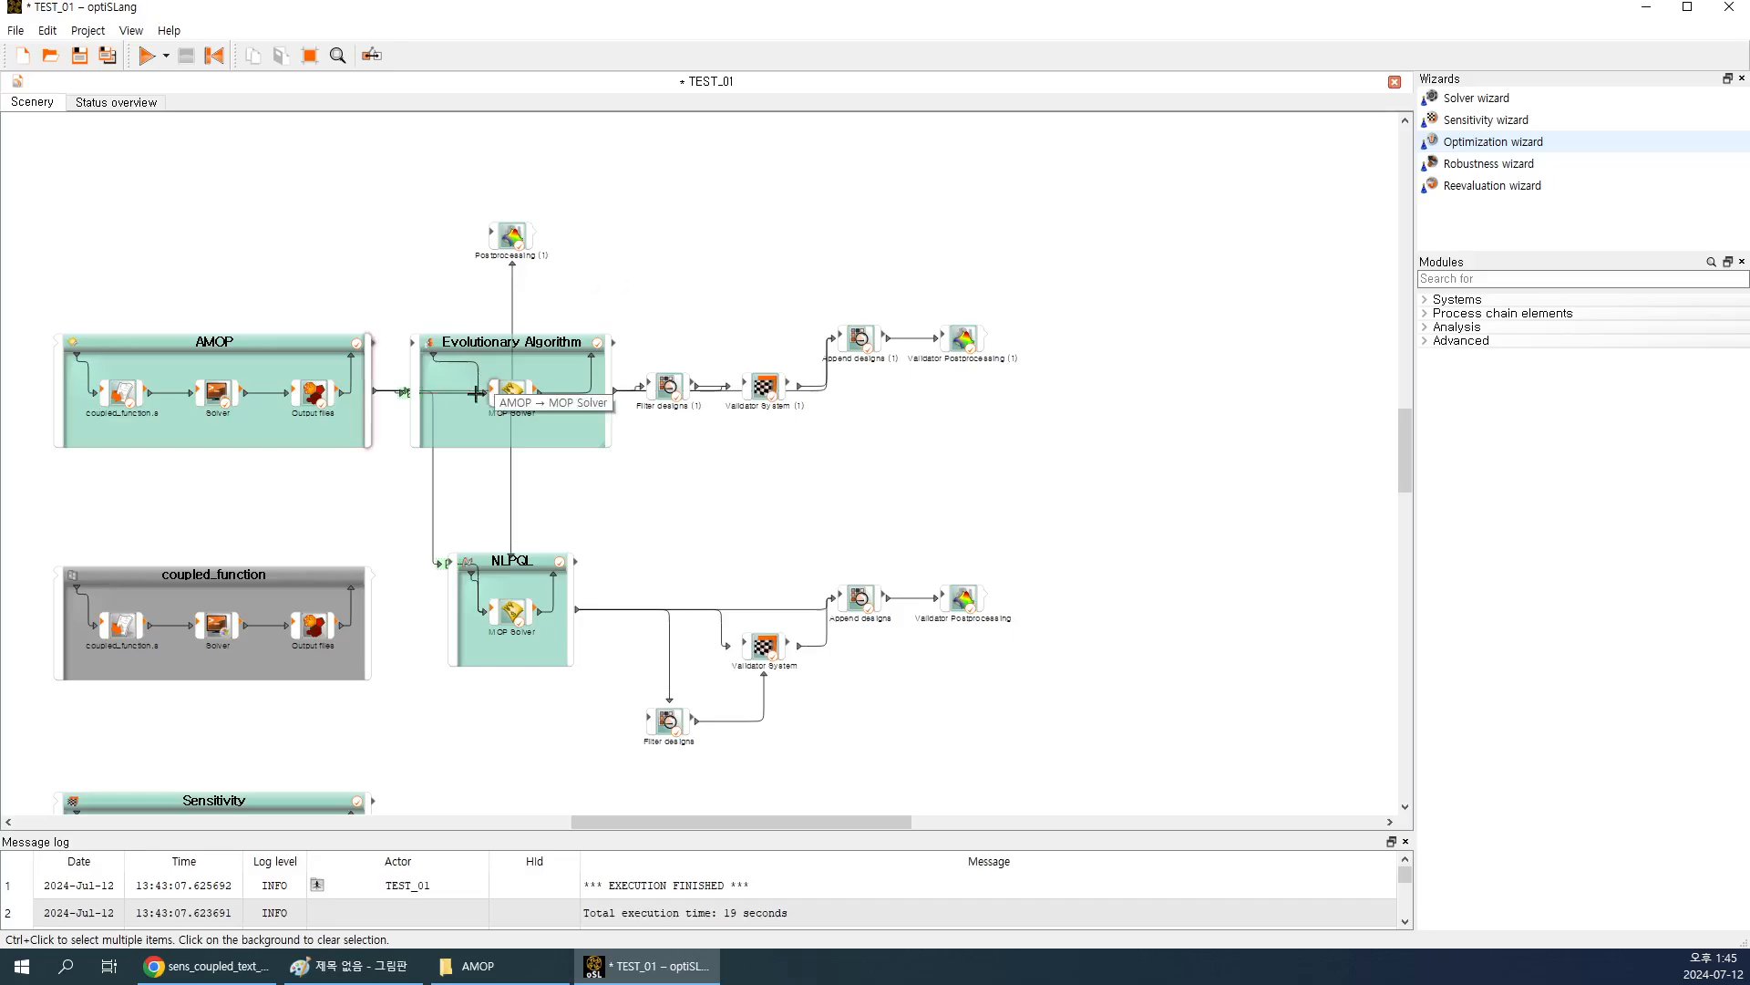
pyautogui.scroll(-2, 1405, 452)
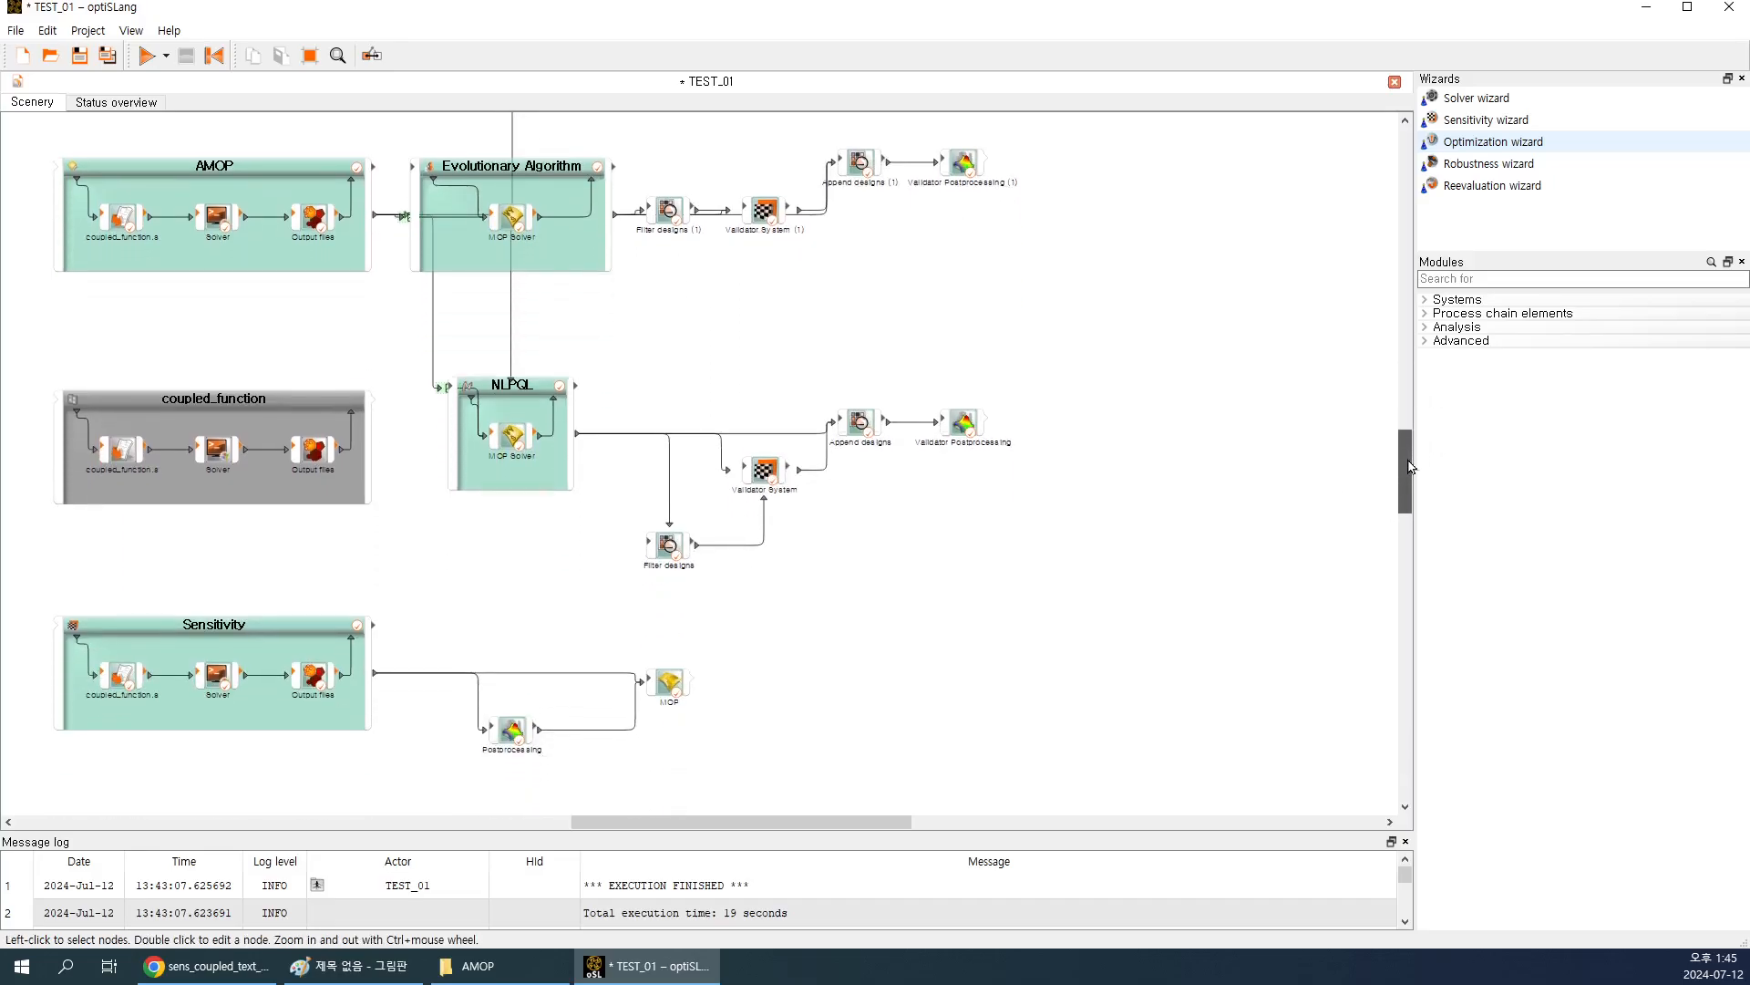
pyautogui.click(1500, 144)
pyautogui.moveTo(1536, 144); pyautogui.dragTo(670, 697)
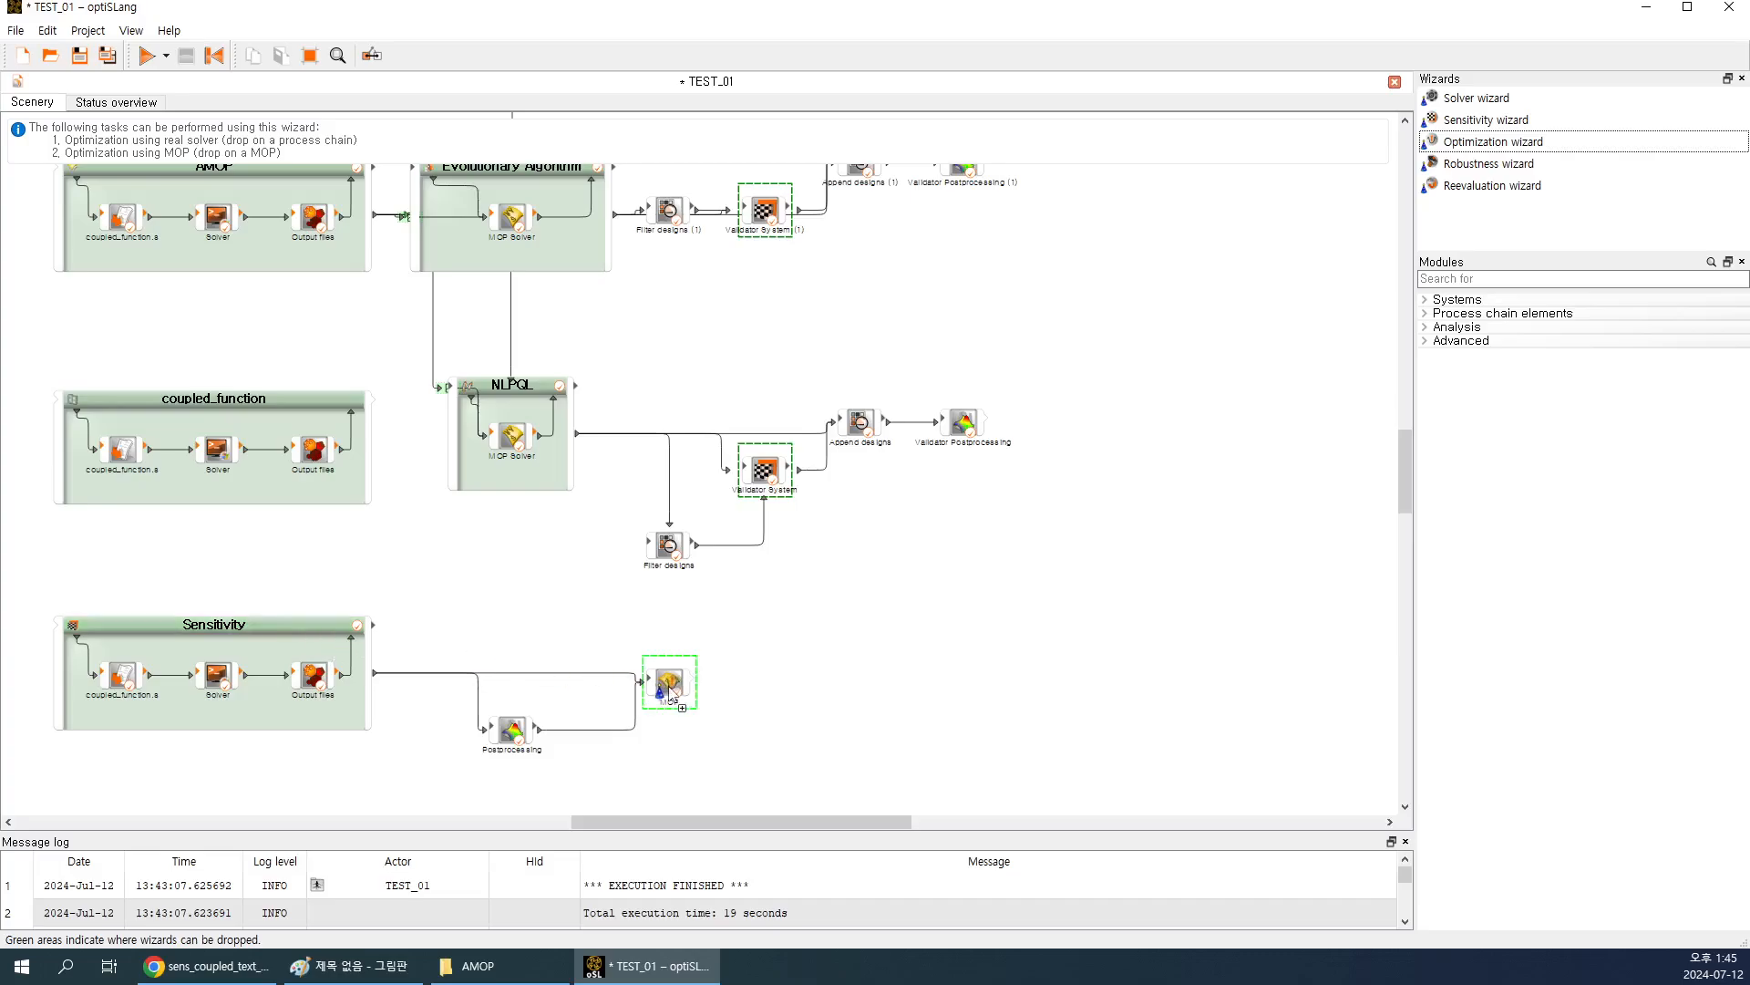
pyautogui.moveTo(670, 693); pyautogui.dragTo(315, 631)
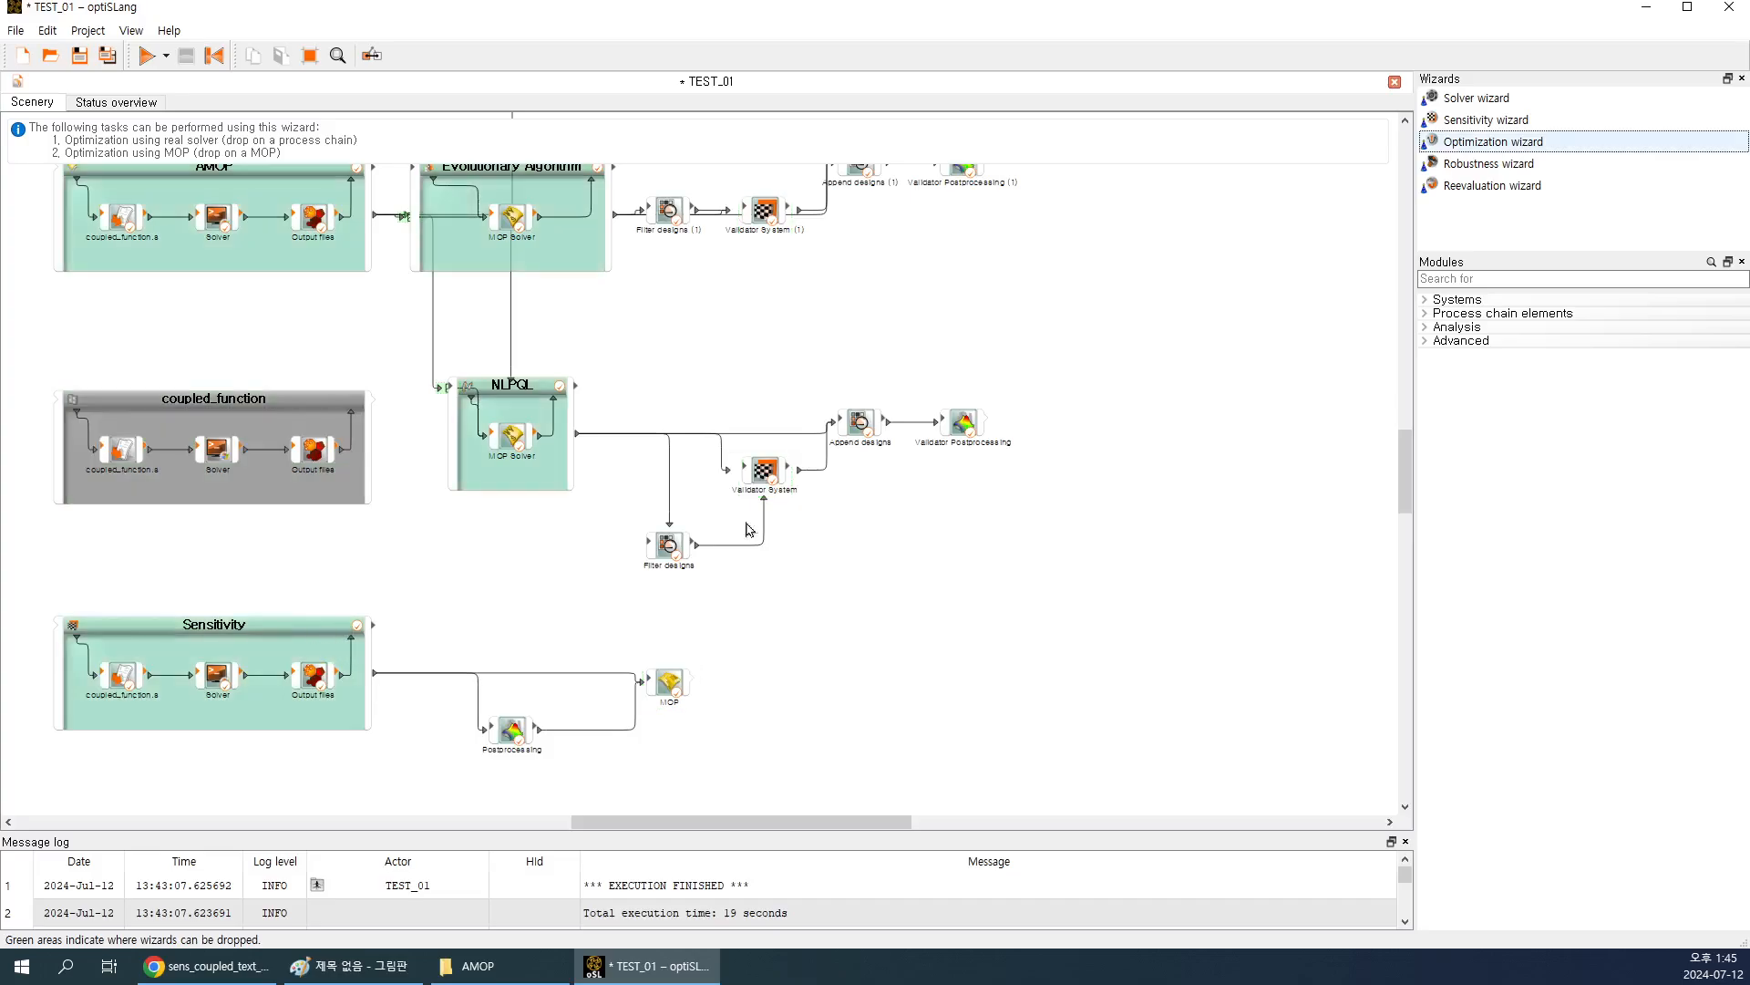
# Accept the input parametrization, create an objective from response Y and proceed to the optimization method.
pyautogui.click(1559, 936)
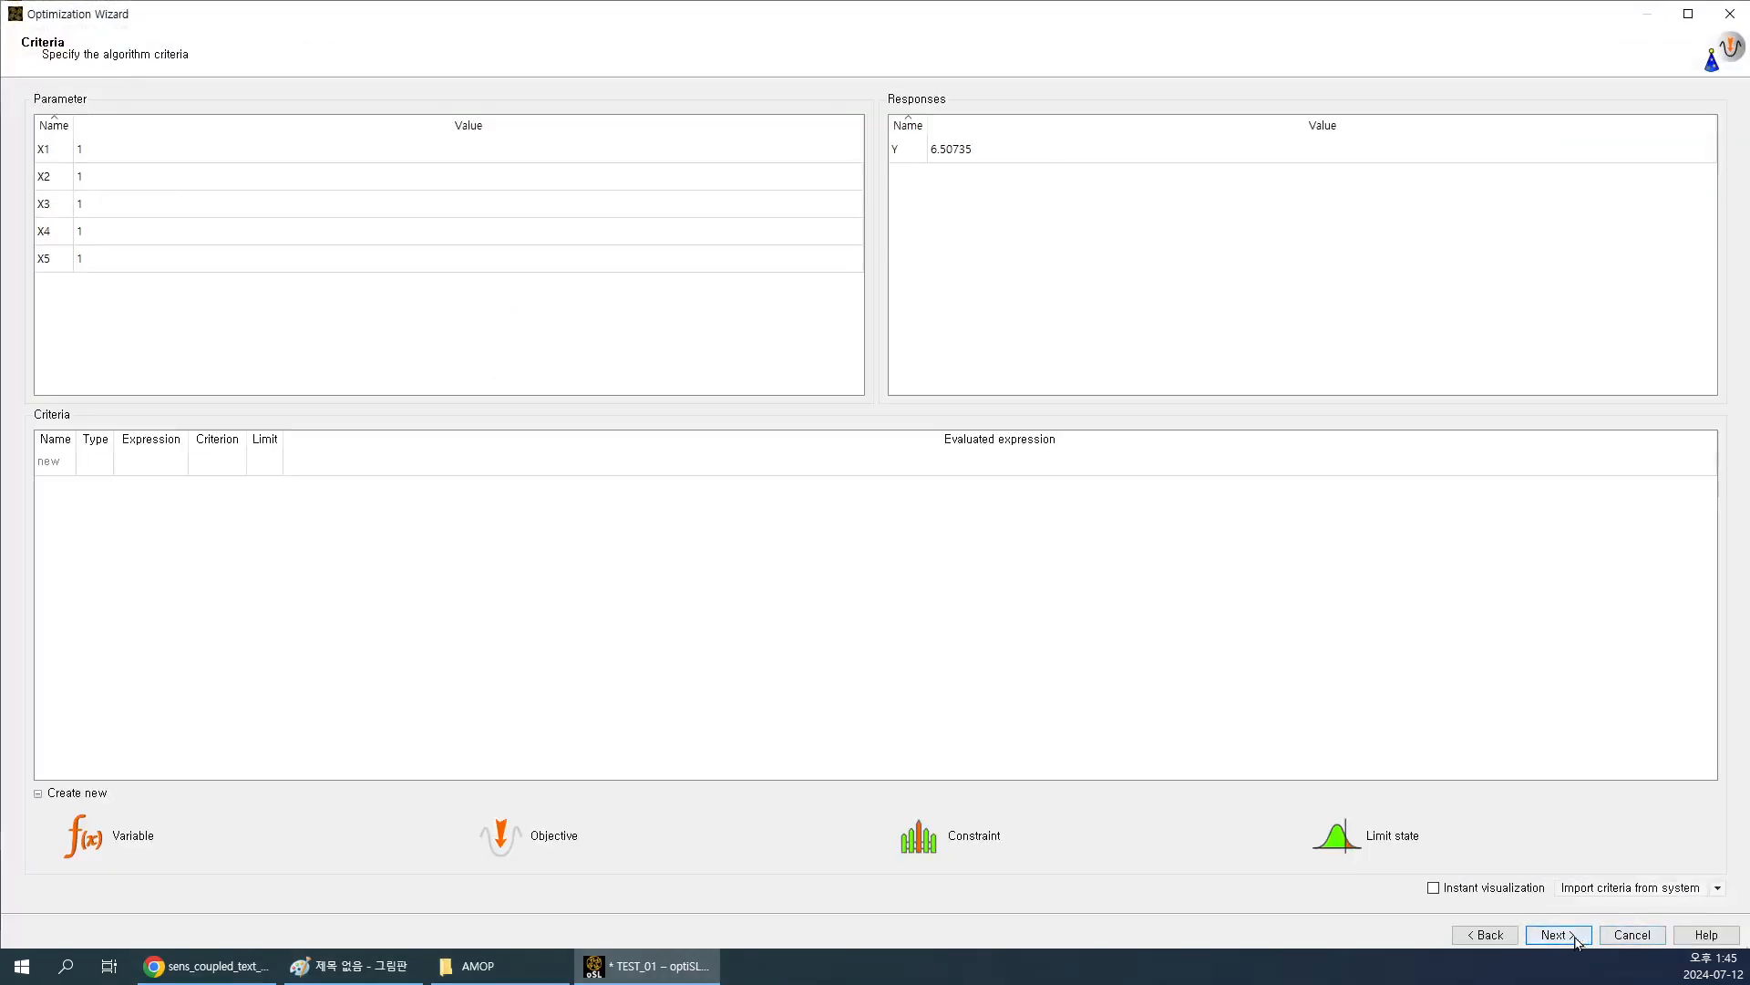
pyautogui.click(1575, 939)
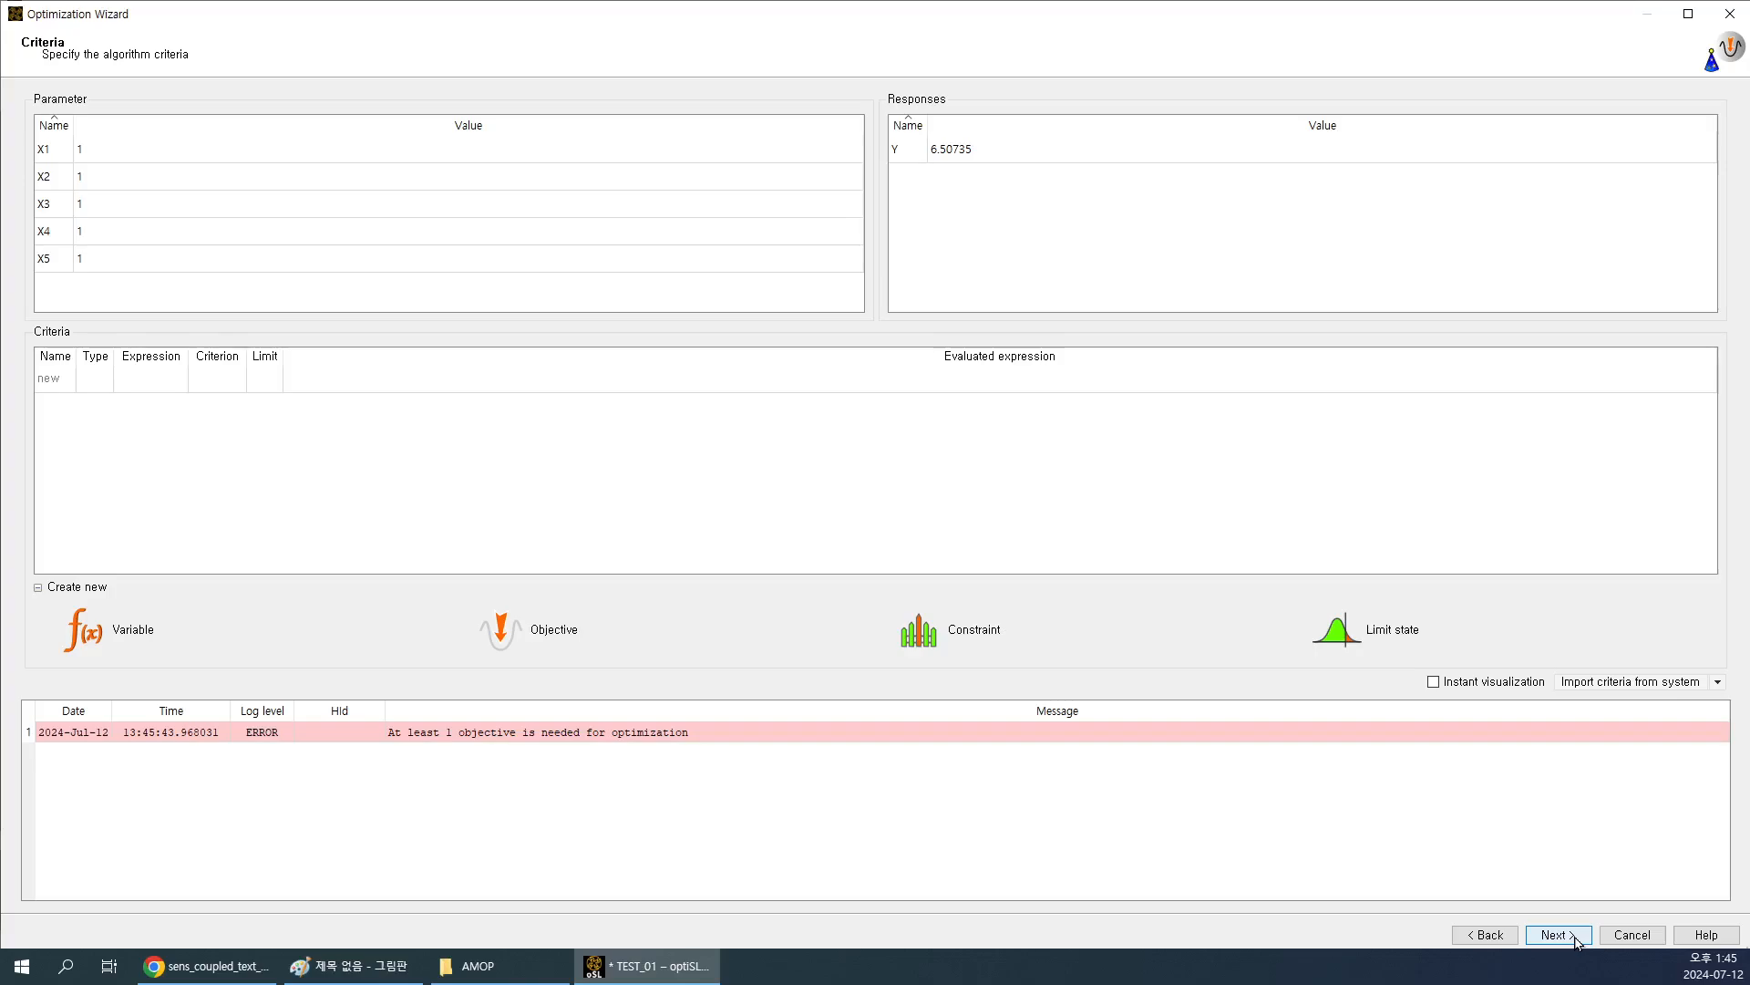
pyautogui.click(909, 160)
pyautogui.moveTo(909, 161); pyautogui.dragTo(776, 629)
pyautogui.click(1555, 943)
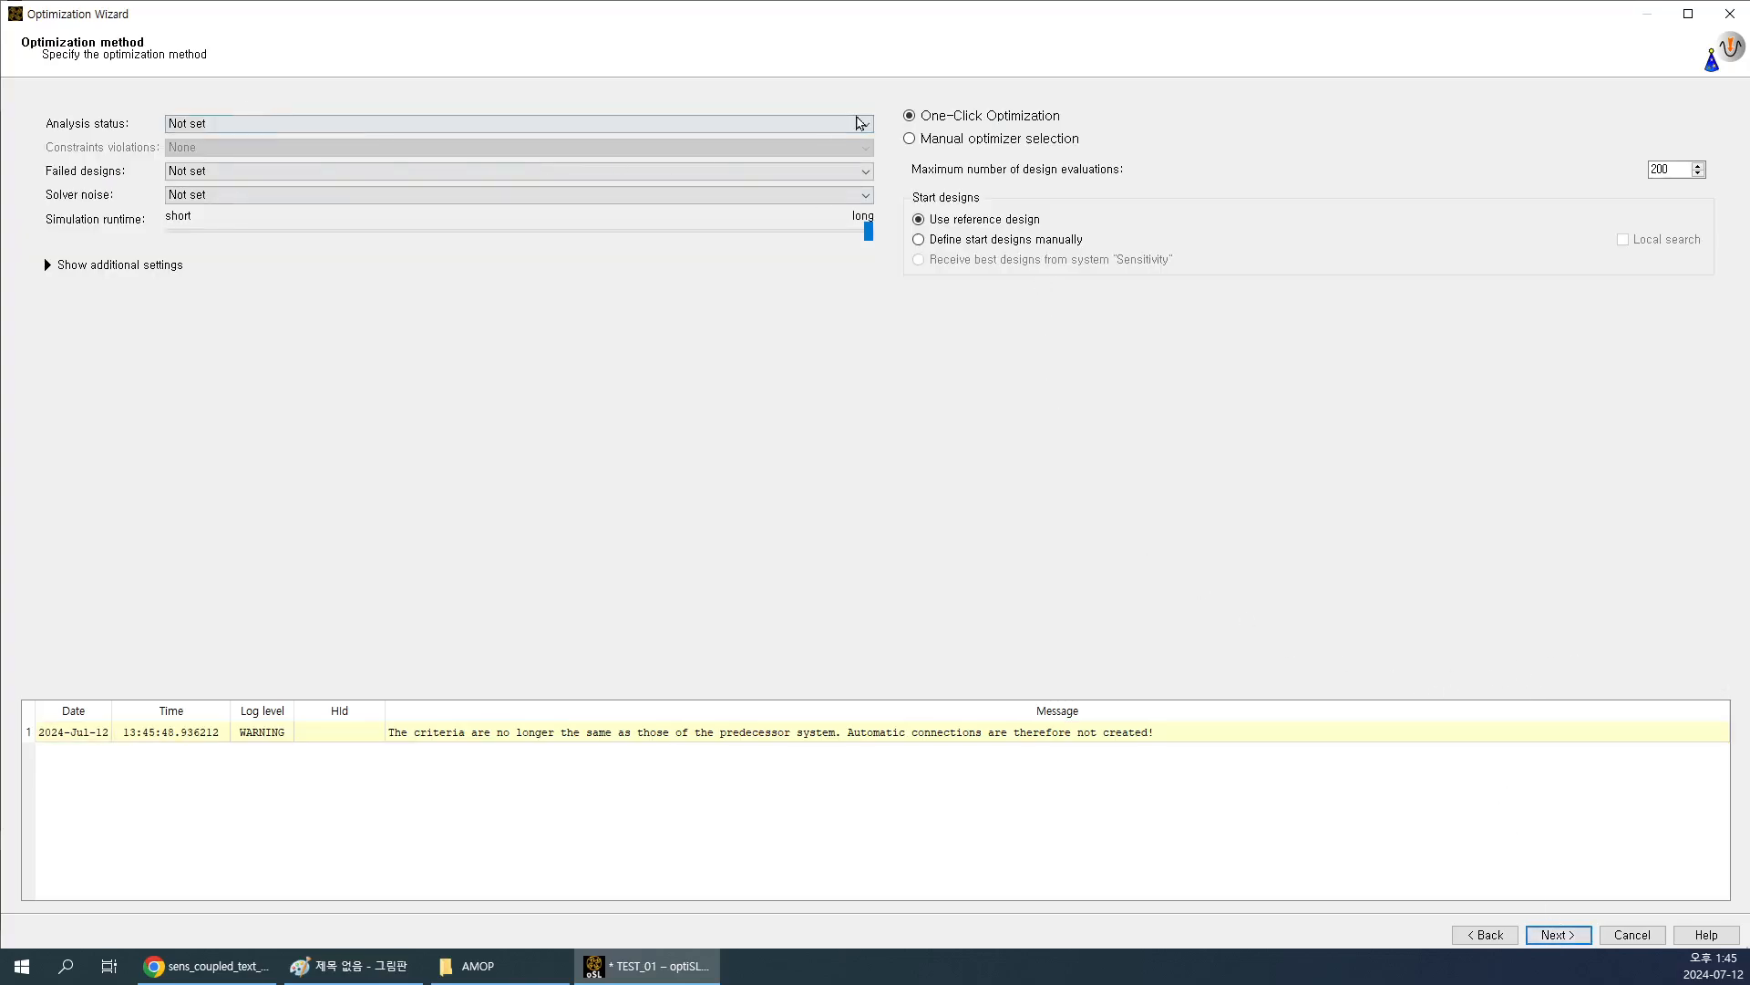
# Move the wizard aside to view the scenery, maximize it again and enable manual optimizer selection.
pyautogui.moveTo(809, 19); pyautogui.dragTo(1451, 367)
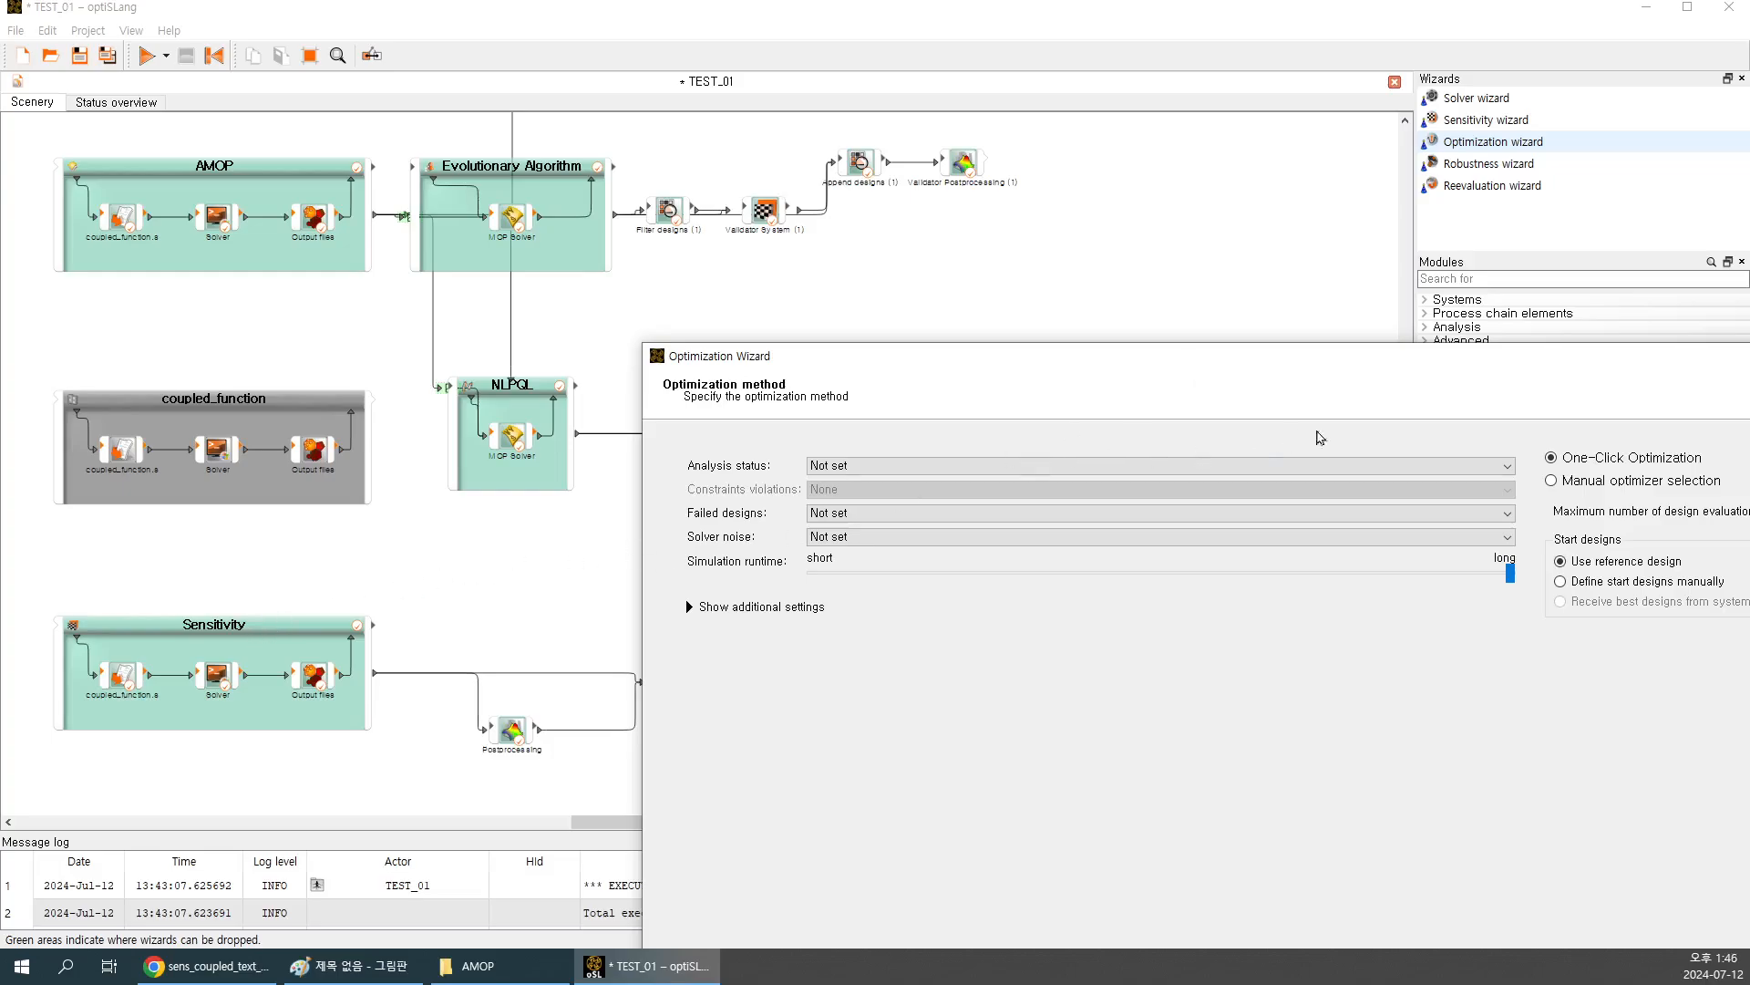
pyautogui.moveTo(1437, 364); pyautogui.dragTo(861, 182)
pyautogui.doubleClick(863, 178)
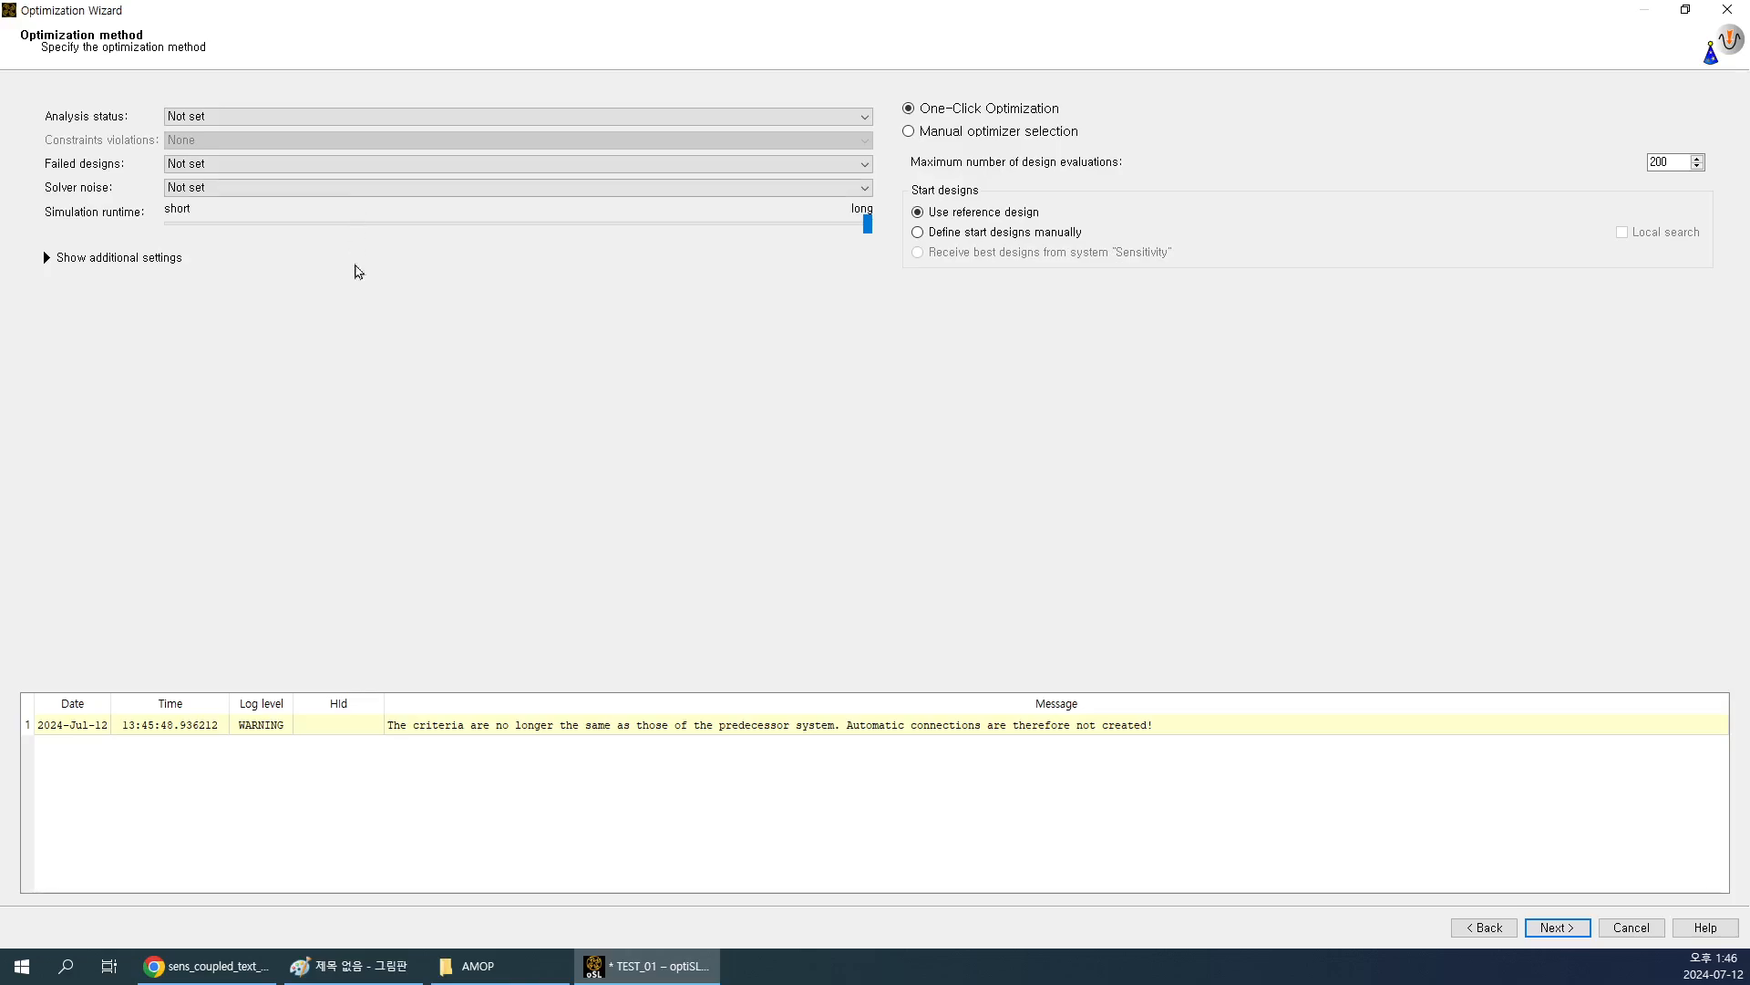
pyautogui.click(948, 131)
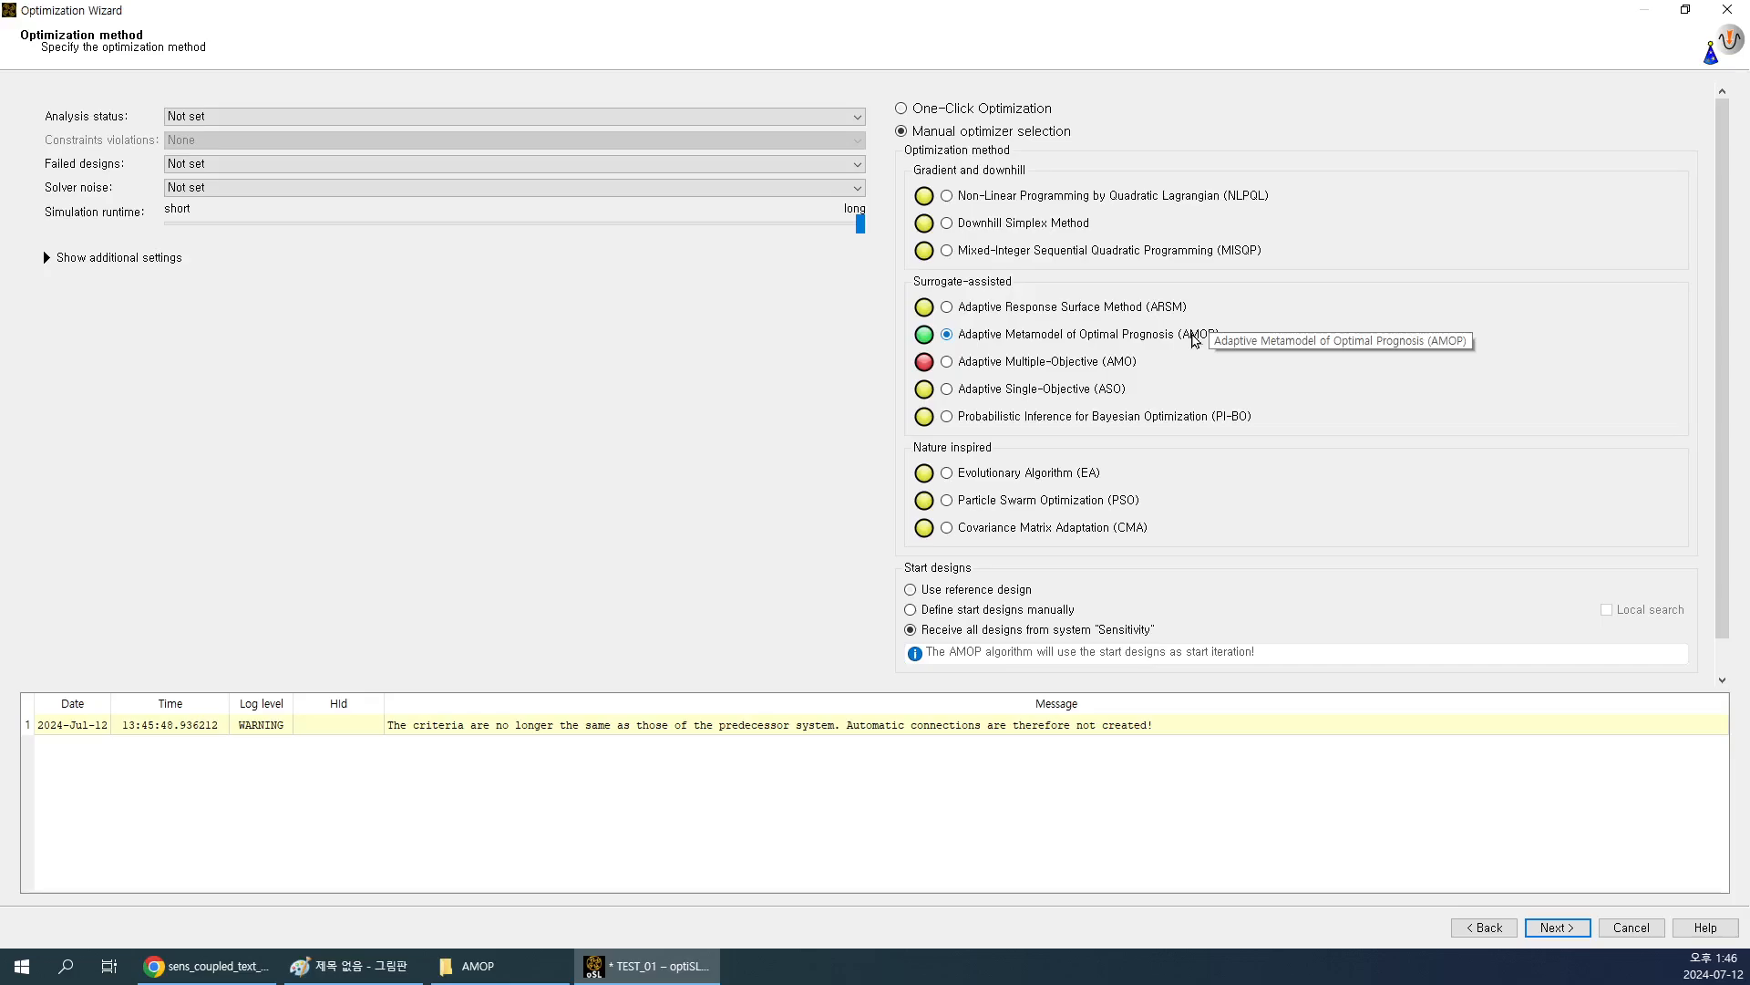
# Switch to Chrome to examine the coupled function's response surface graphs.
pyautogui.click(206, 965)
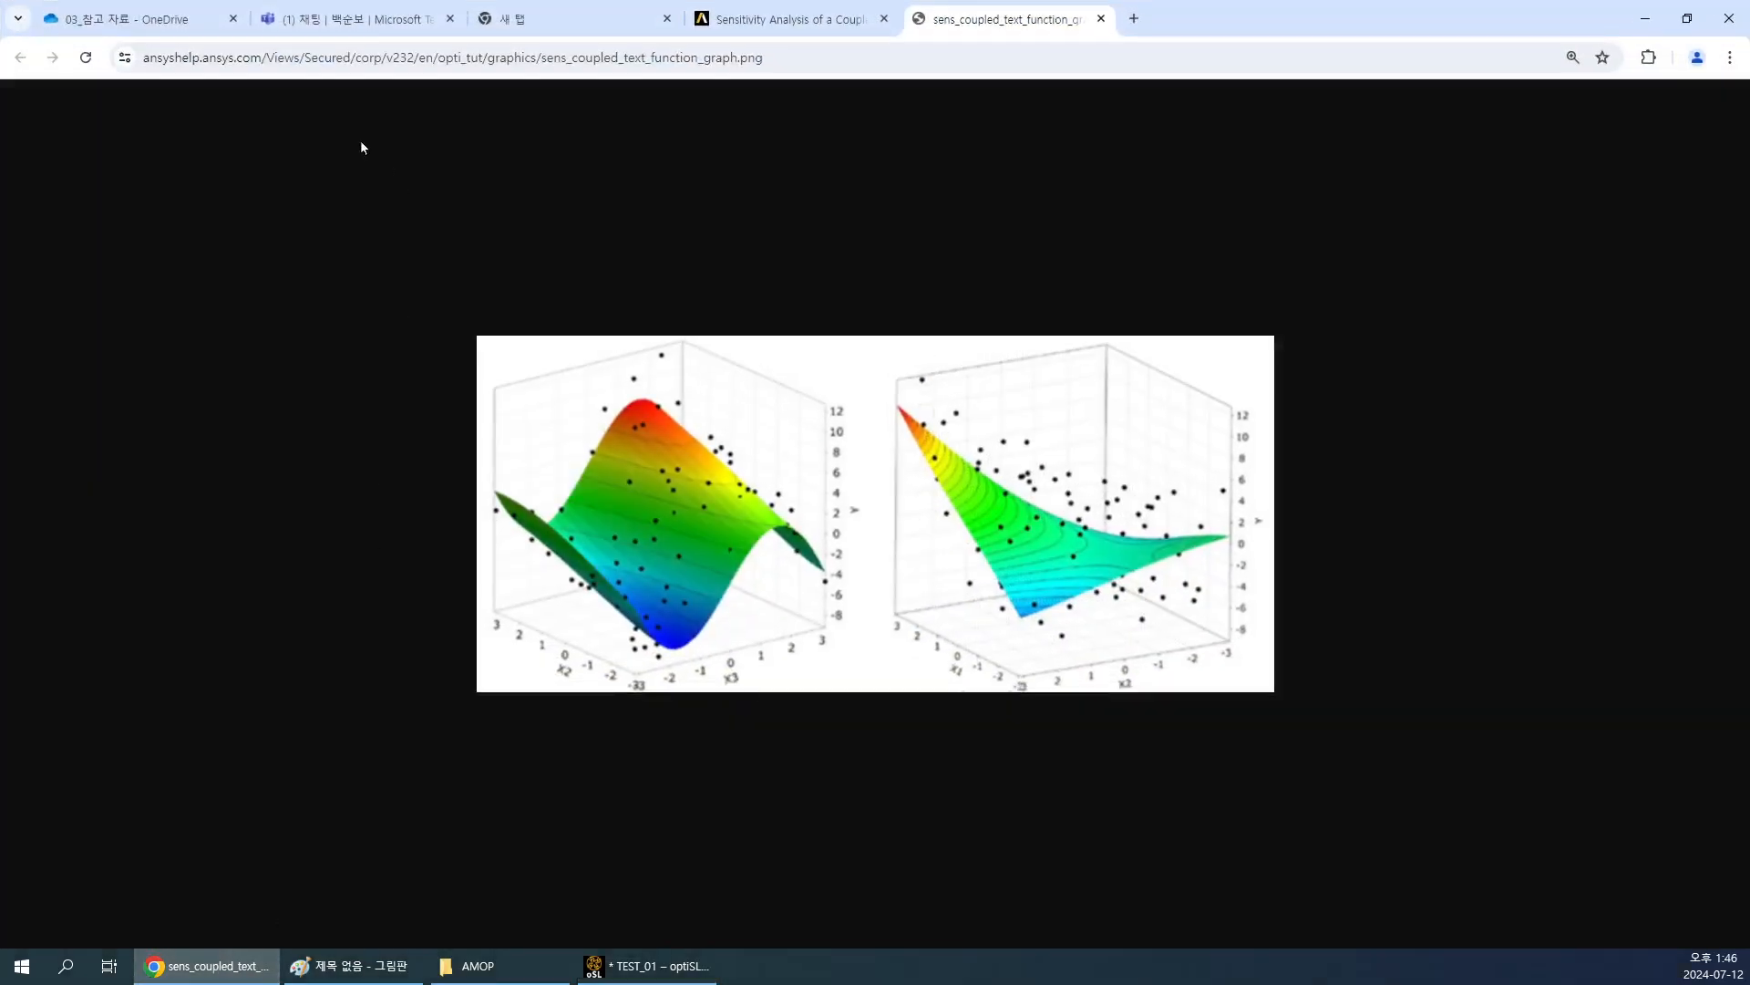
# From the coupled function tutorial, go to the optiSLang 2023 R2 documentation and open Methods for Multi-Disciplinary Optimization and Robustness Analysis.
pyautogui.click(768, 26)
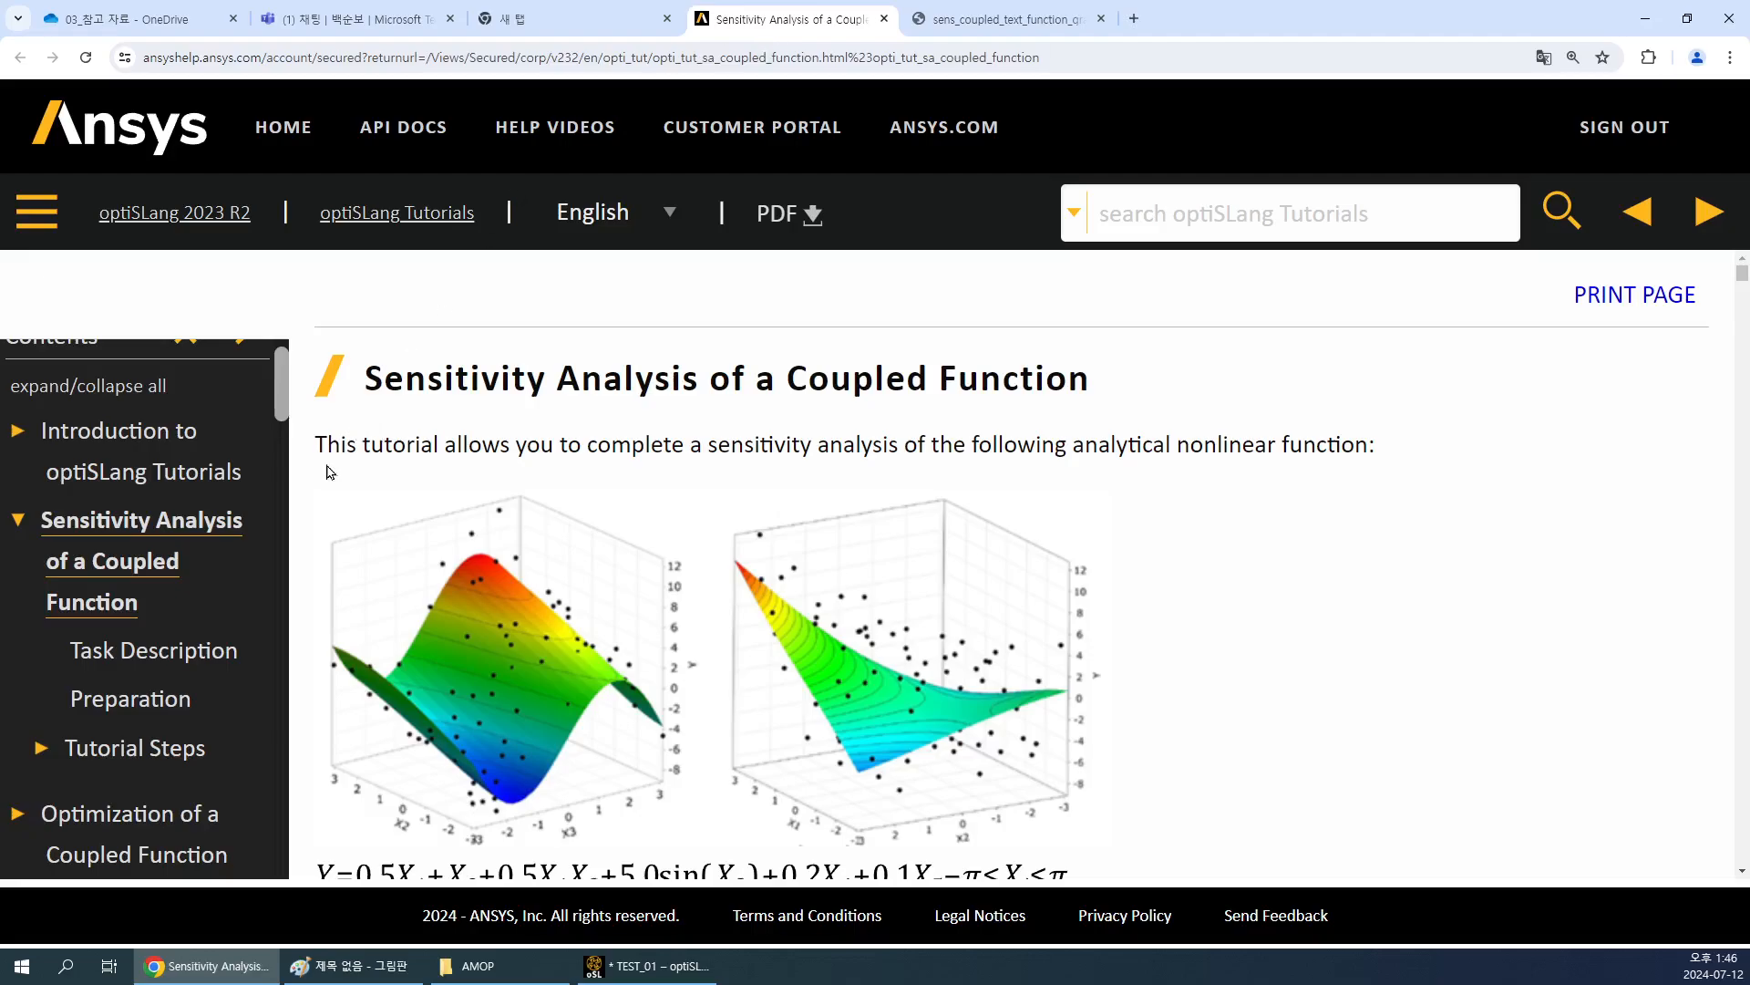
pyautogui.hotkey('ctrl', '-')
pyautogui.hotkey('ctrl', '-')
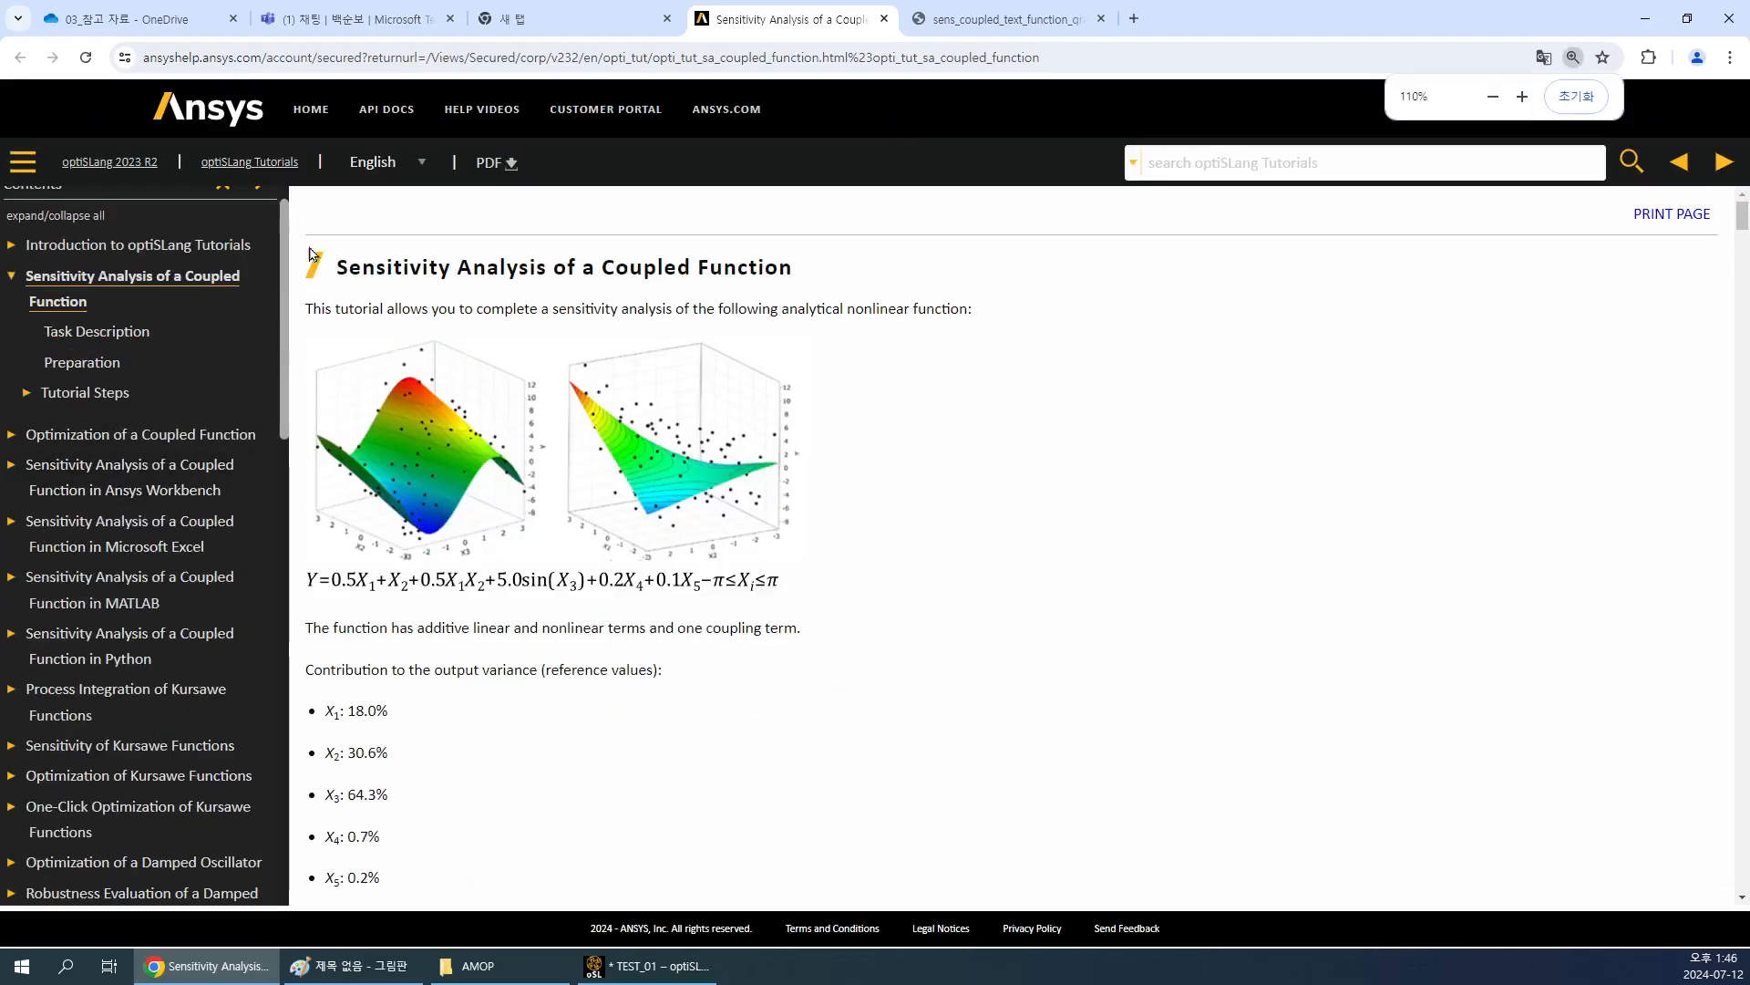
pyautogui.click(127, 164)
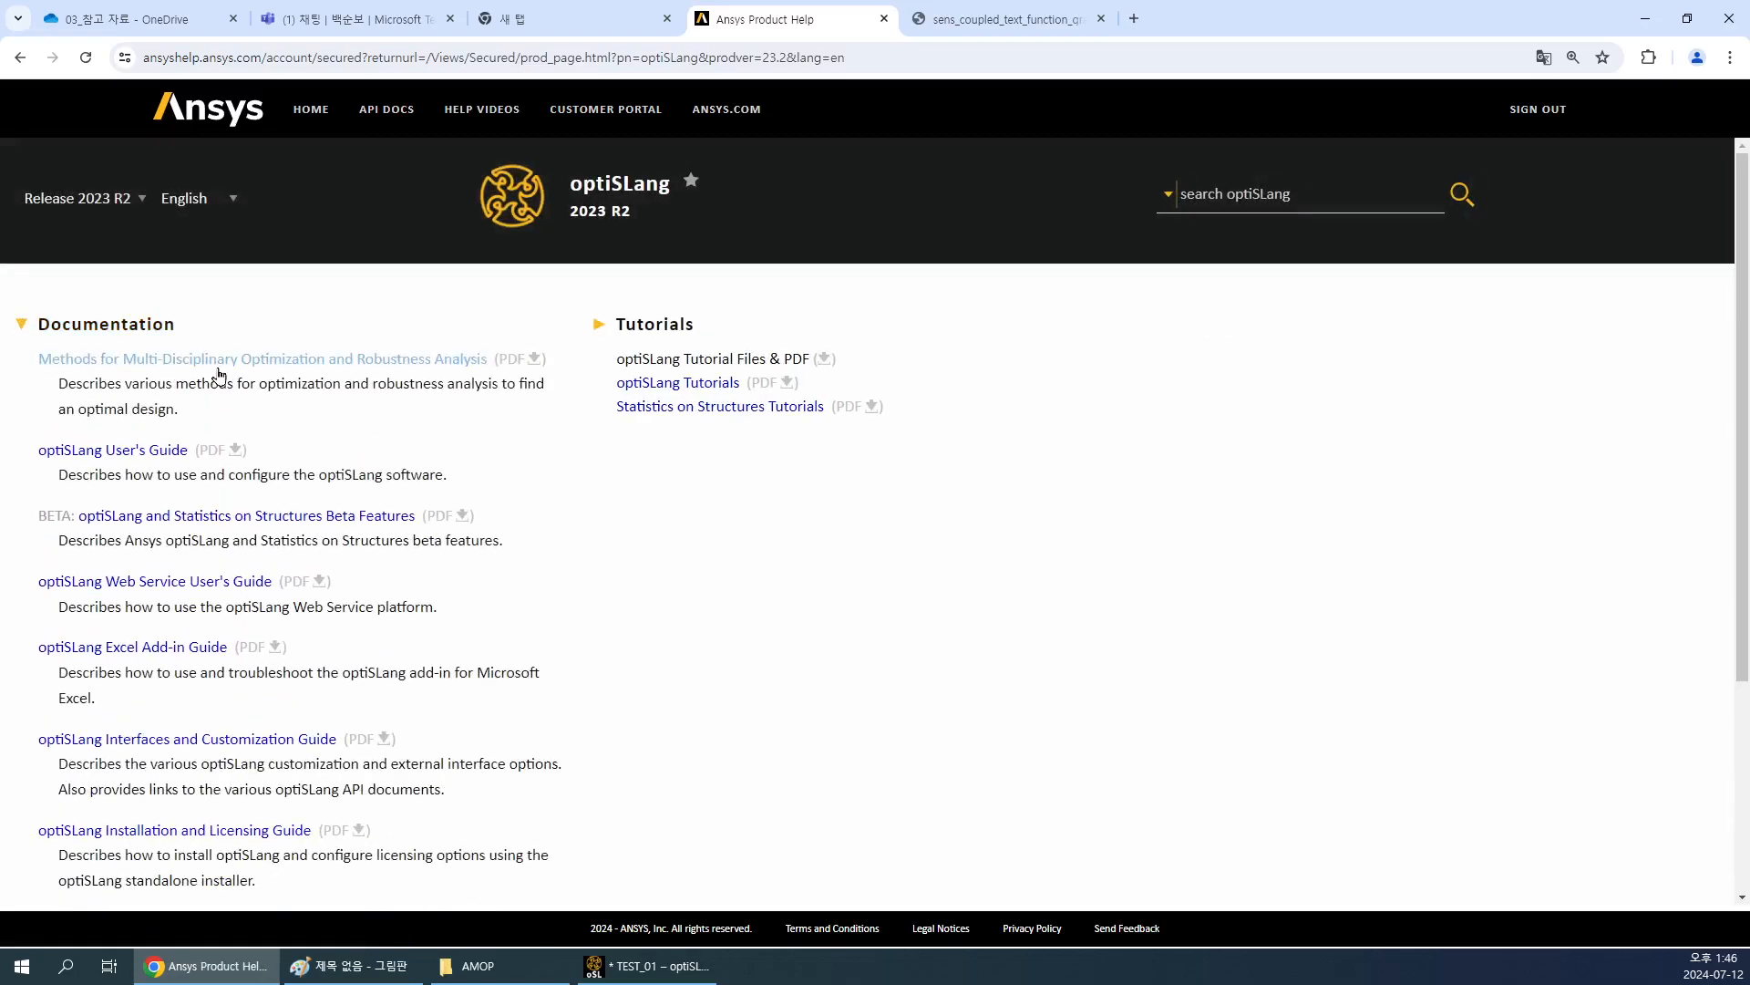
pyautogui.scroll(-3, 344, 650)
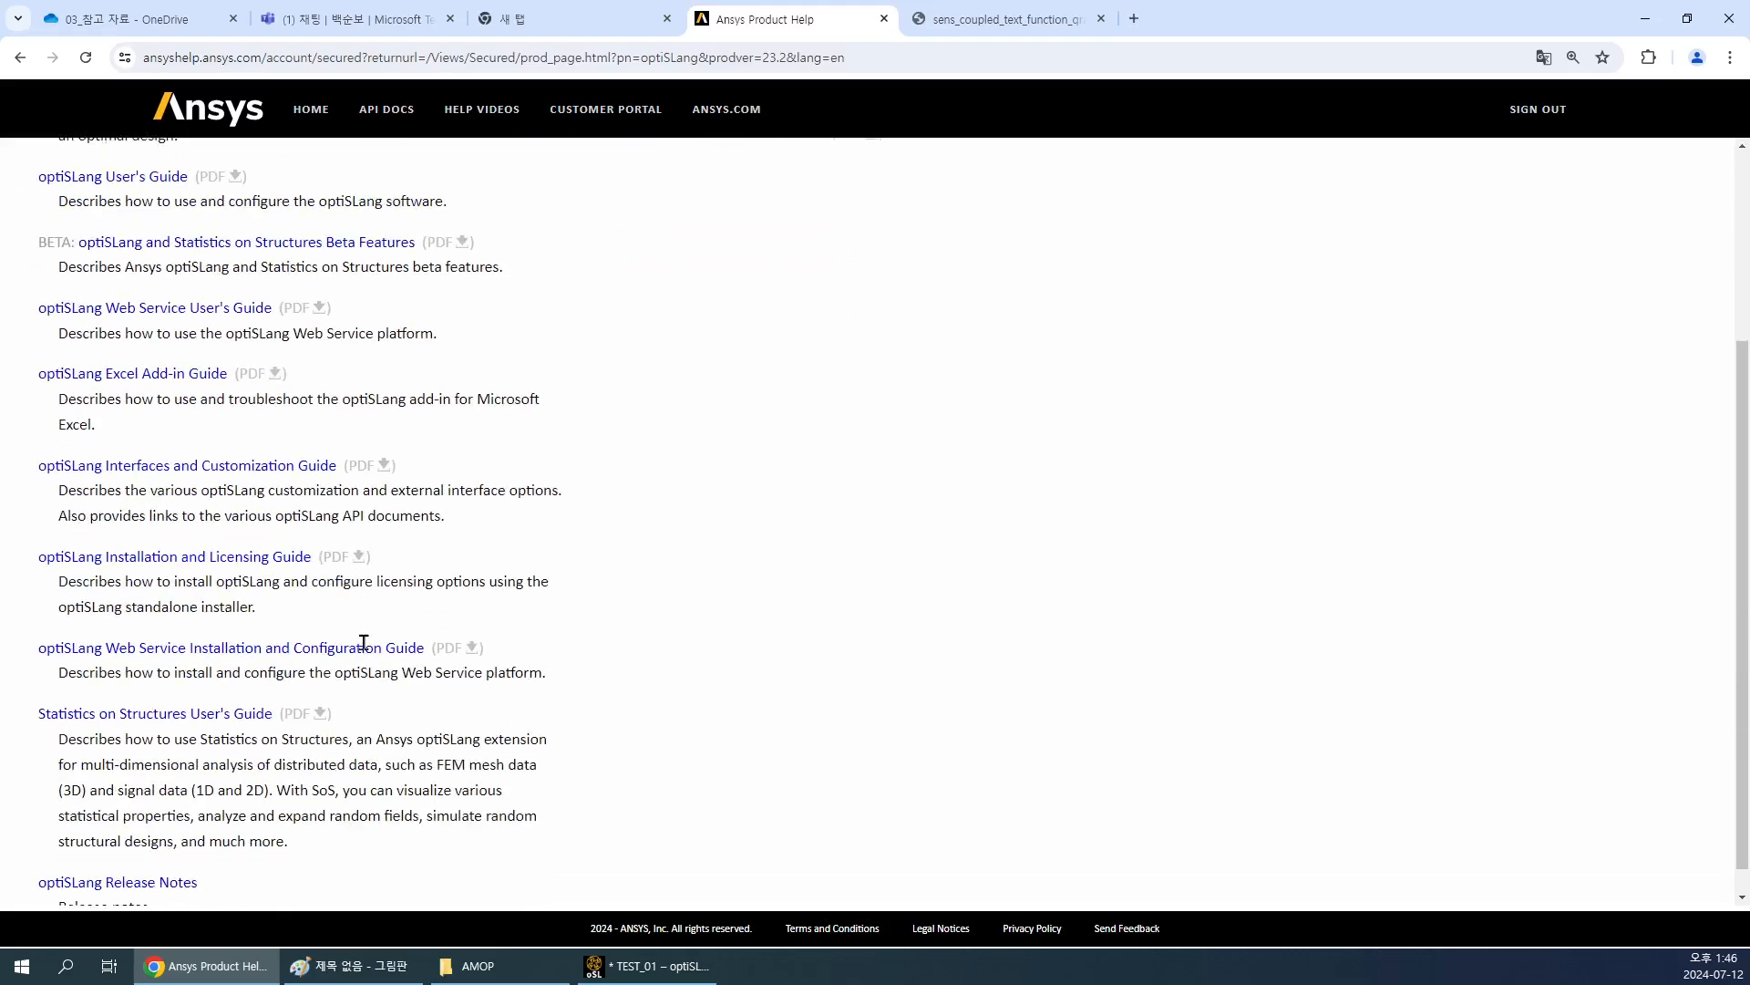
pyautogui.scroll(3, 671, 632)
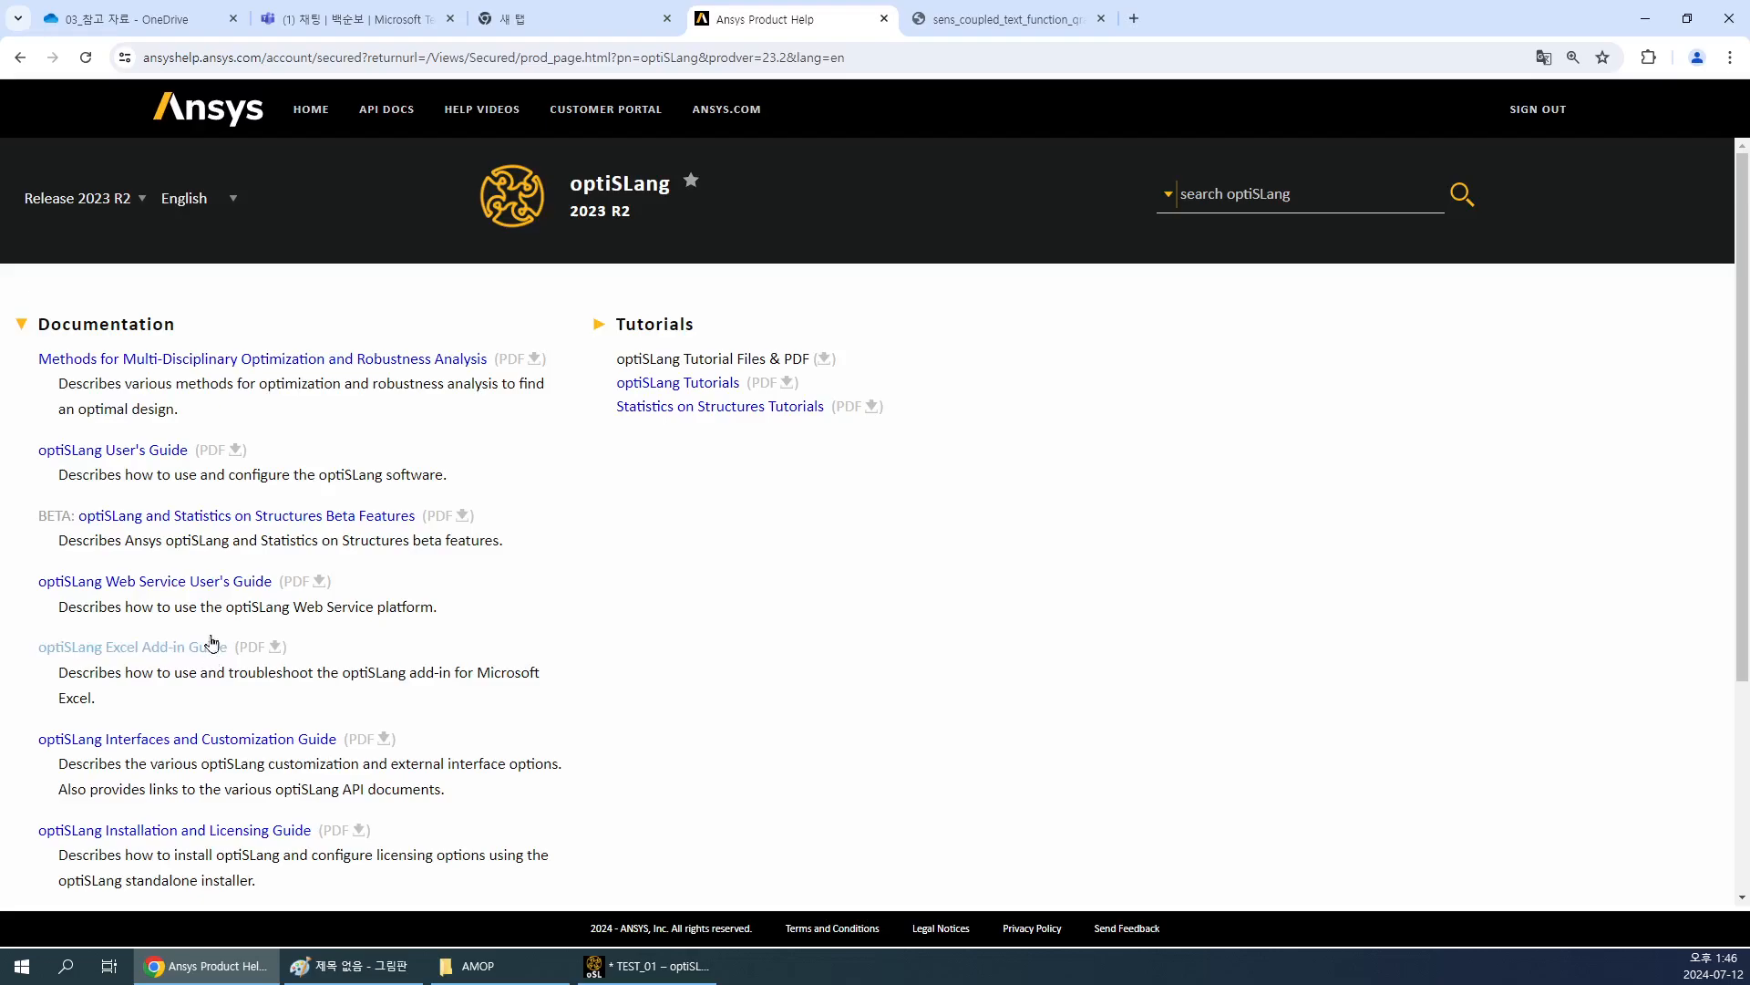
pyautogui.click(274, 363)
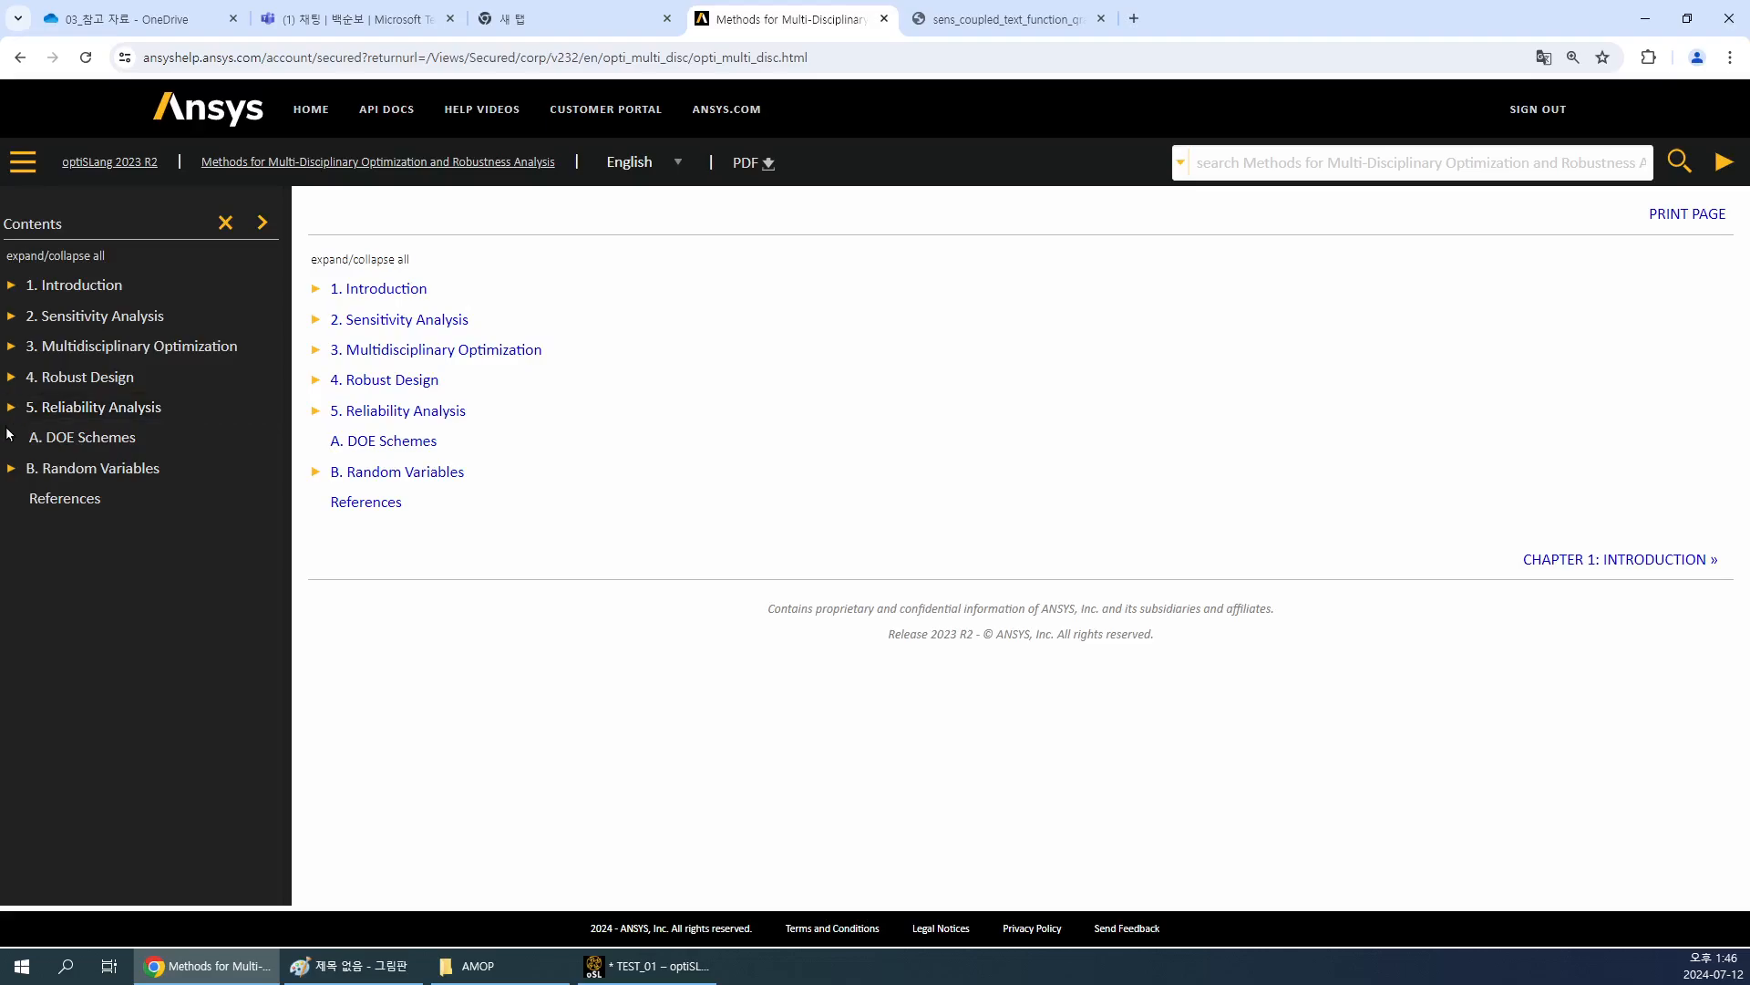
# Open section 2.4.3 Metamodel of Optimal Prognosis under Sensitivity Analysis and examine its subspace plots and CoP figure.
pyautogui.click(18, 317)
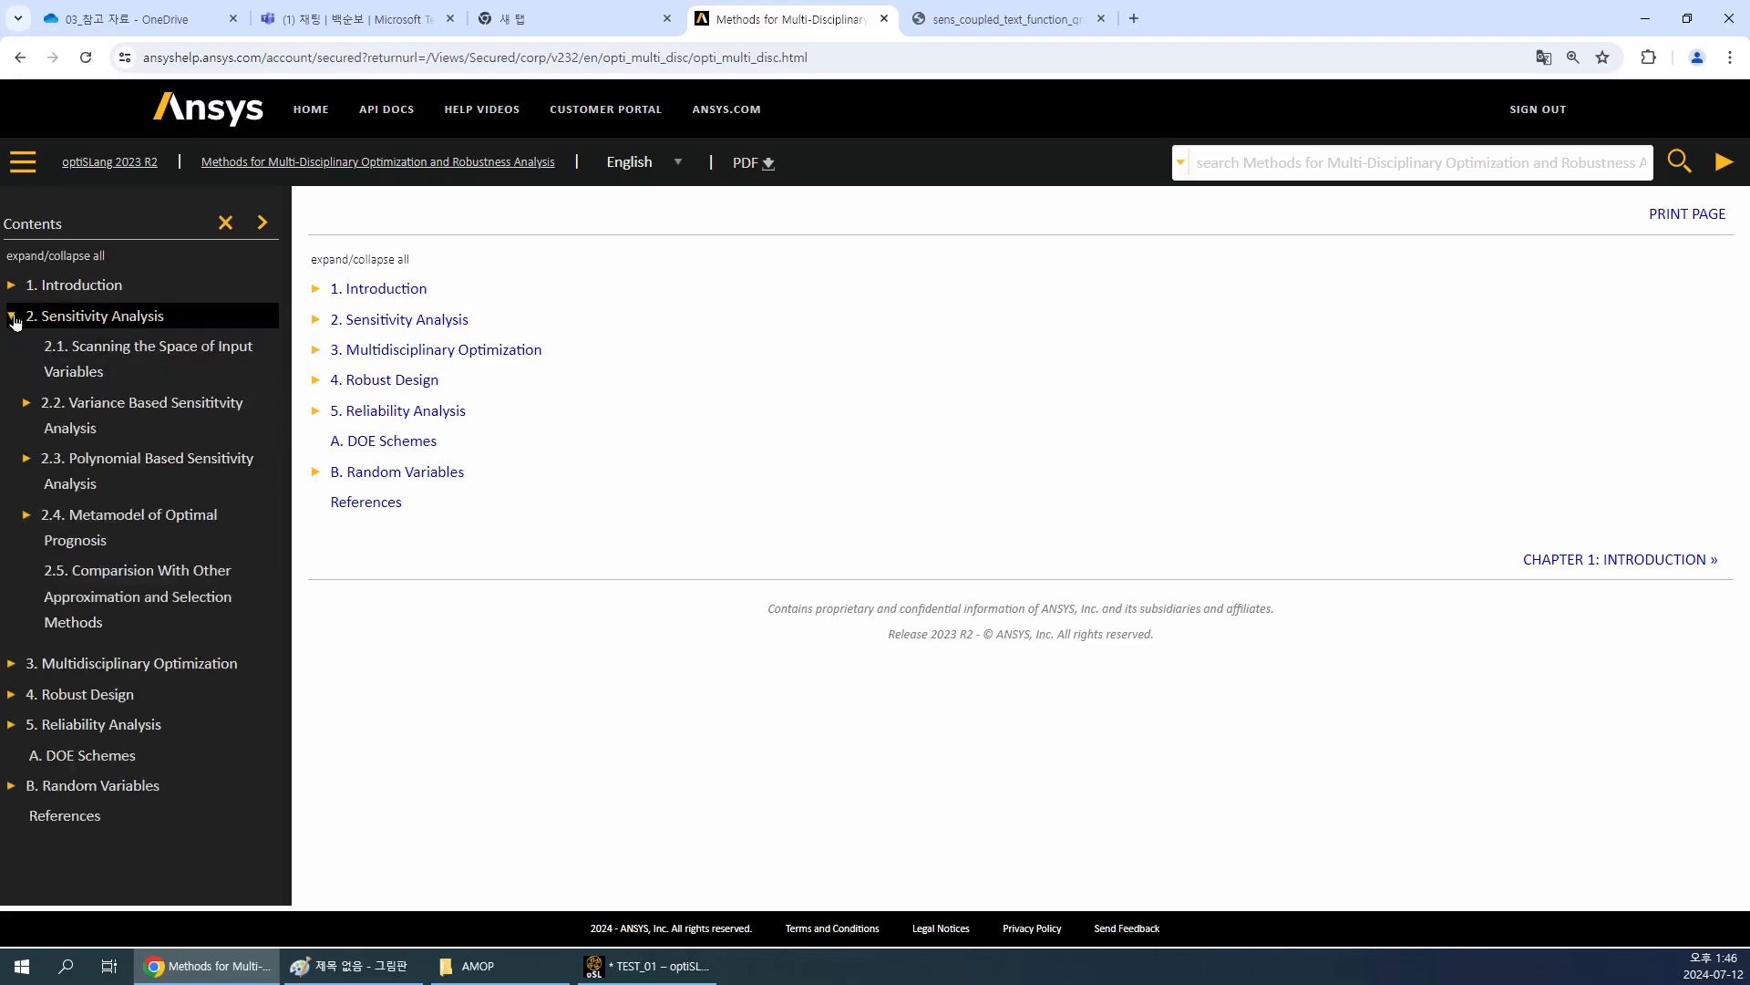
pyautogui.click(144, 521)
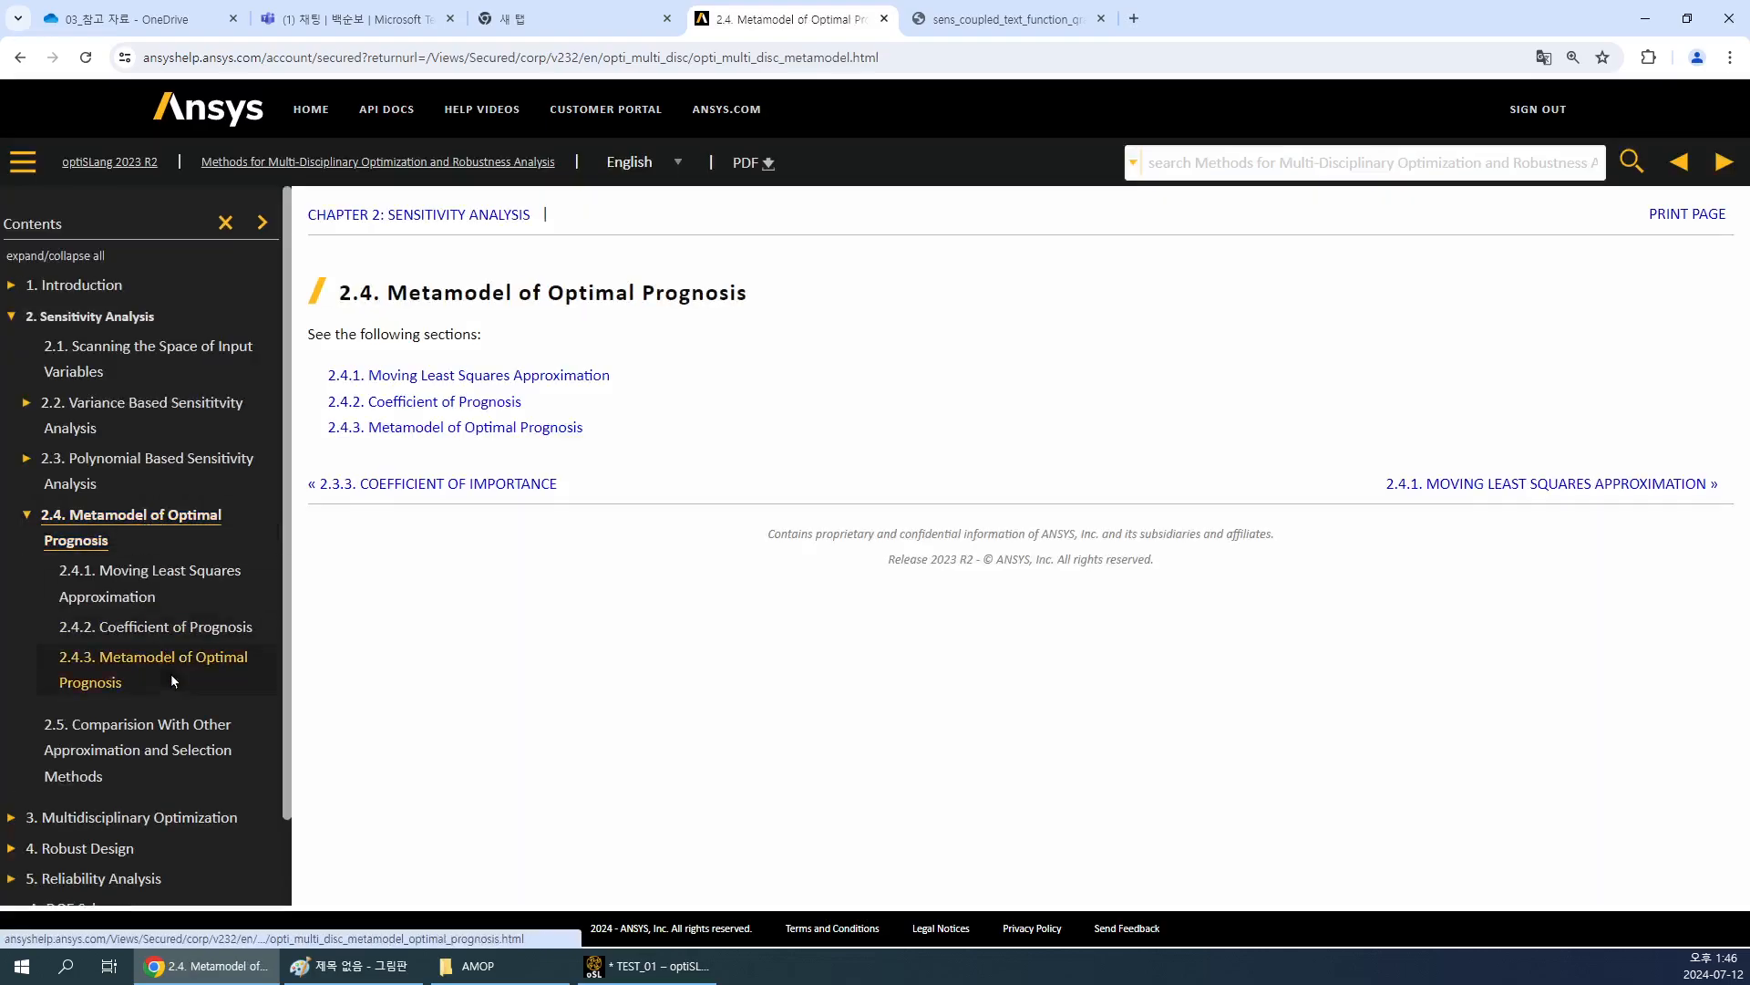
pyautogui.click(200, 665)
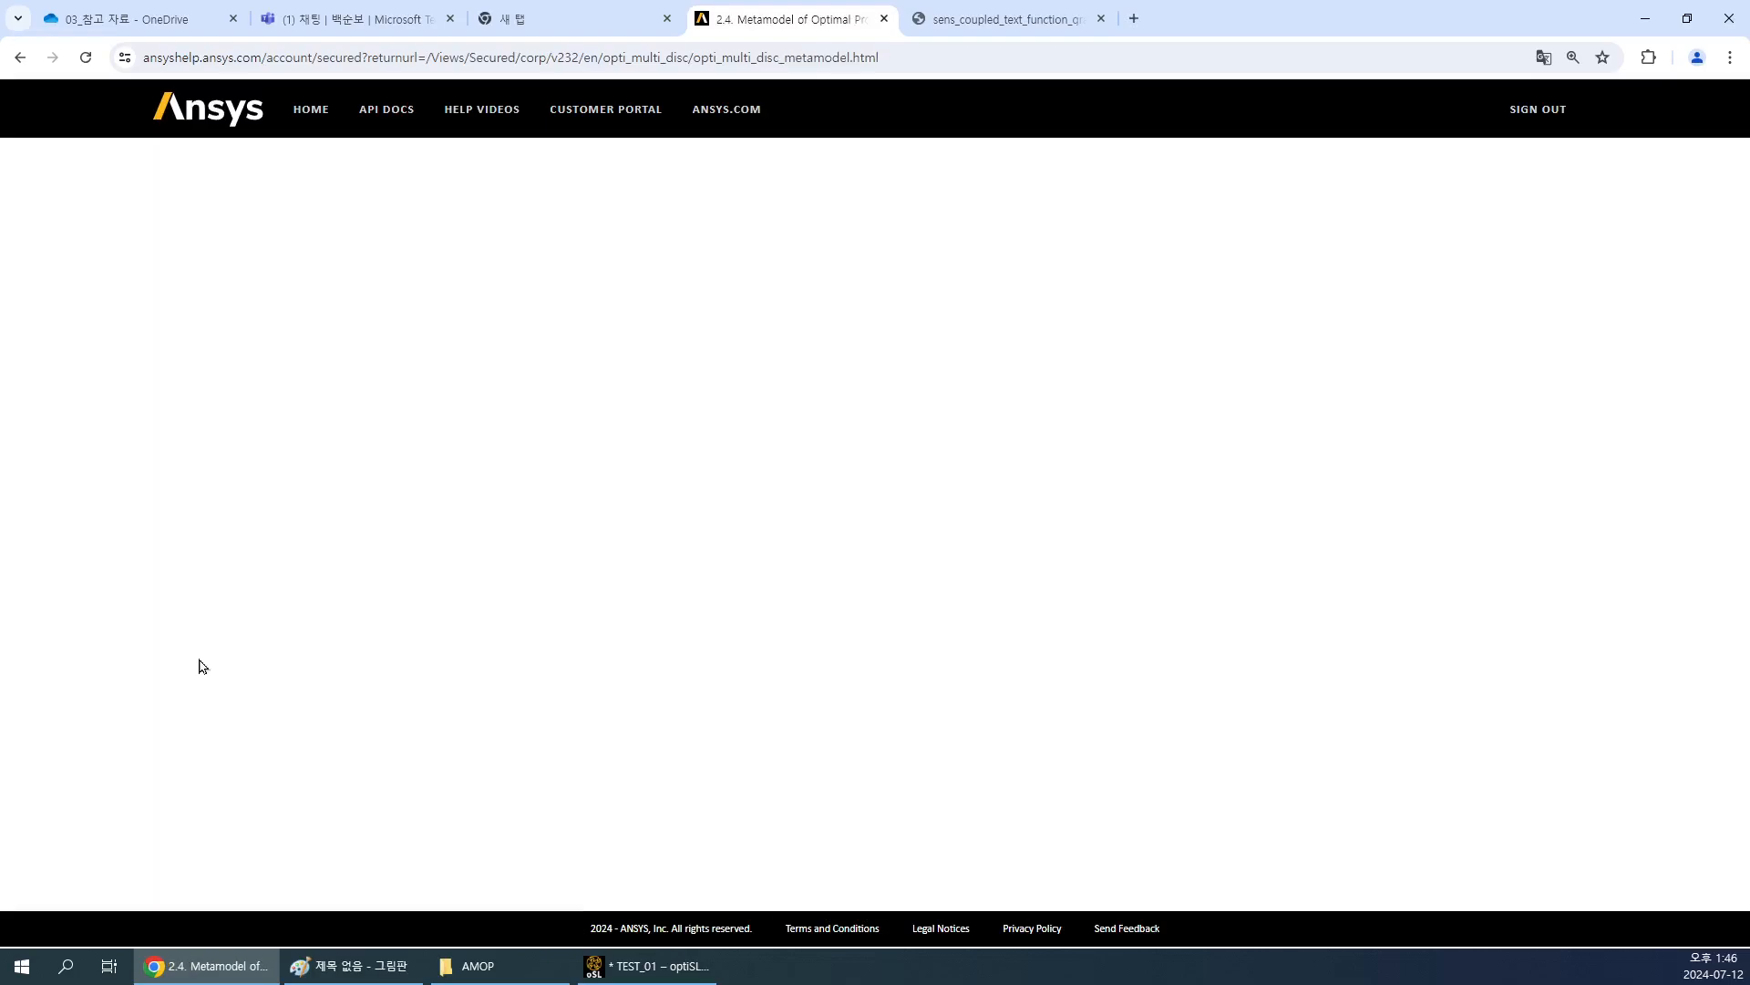
pyautogui.scroll(-15, 558, 626)
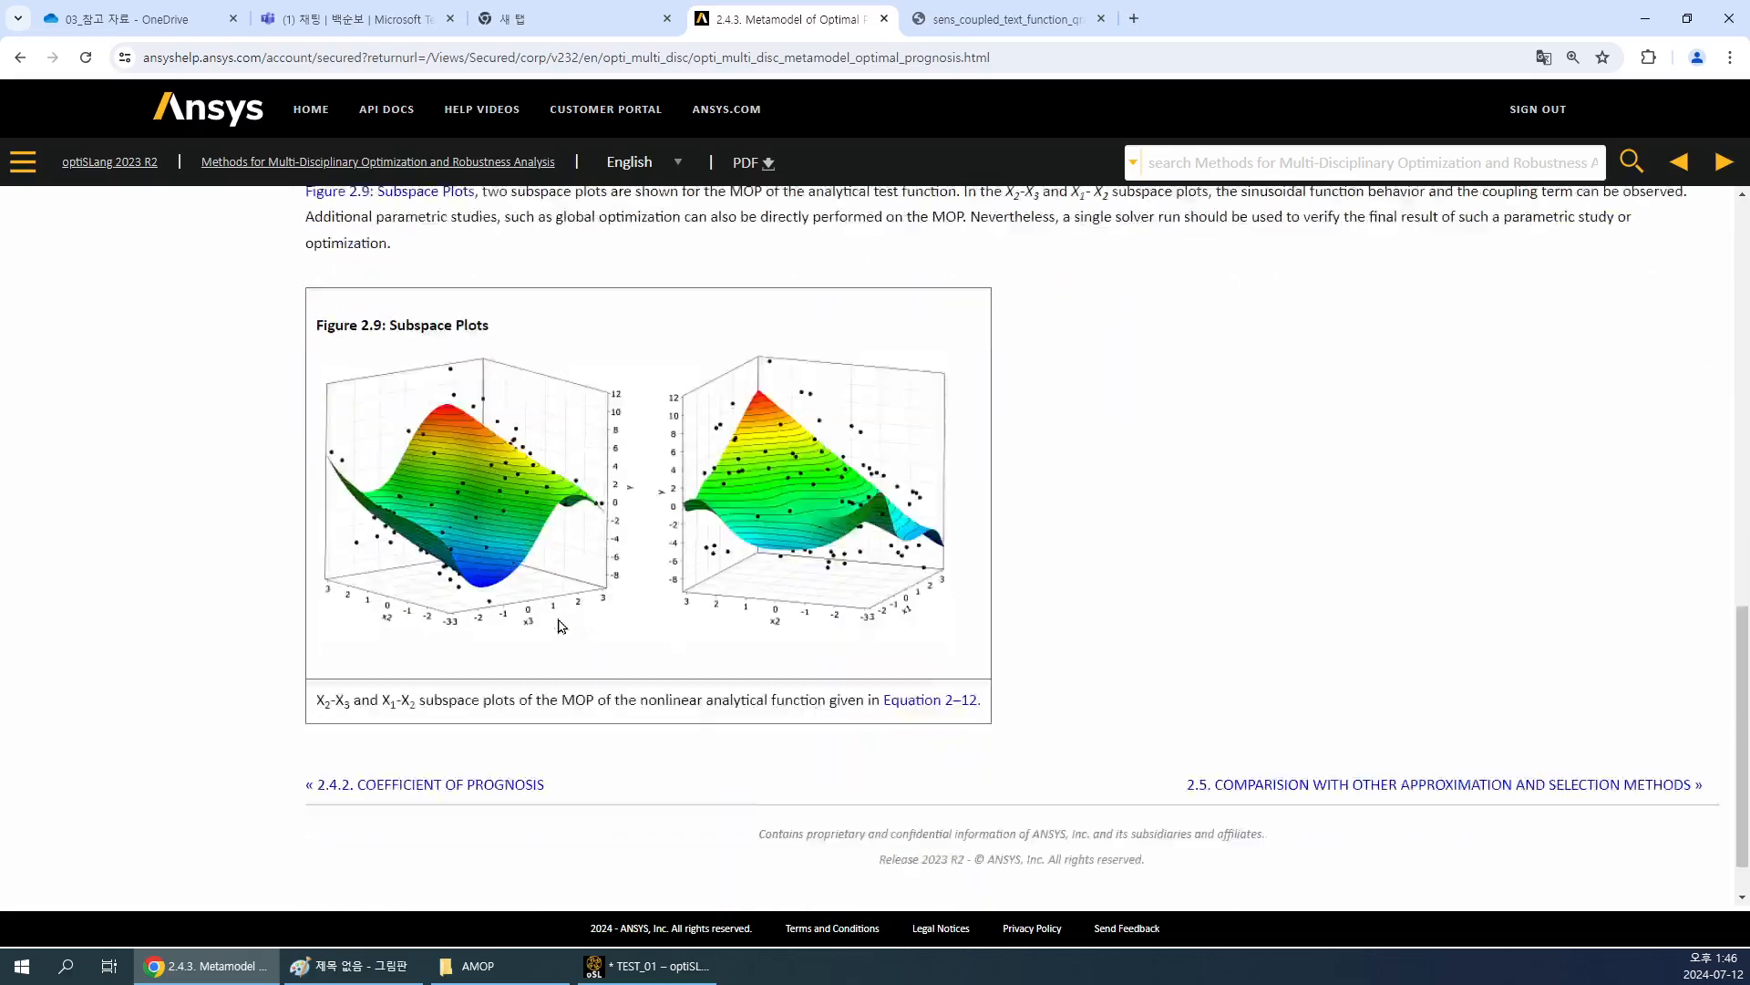
pyautogui.scroll(10, 559, 625)
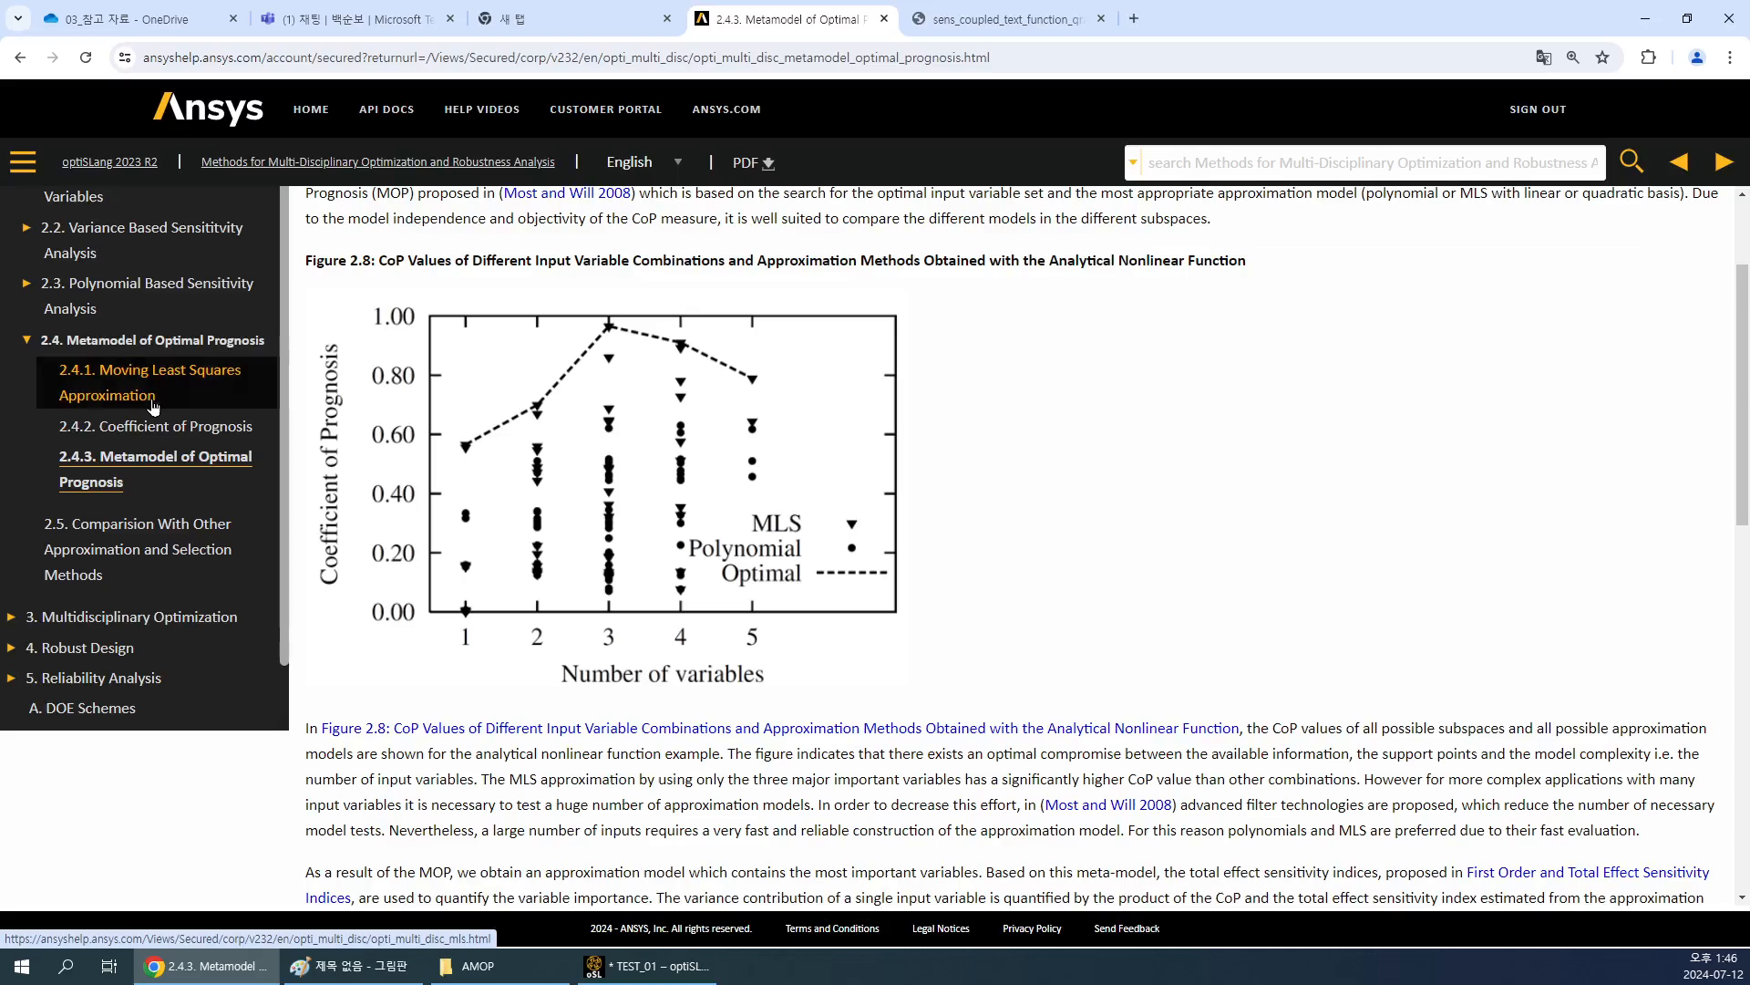
# Look through the Coefficient of Prognosis, Variance Based Sensitivity Analysis and Metamodel of Optimal Prognosis sections, ending at Appendix A, DOE Schemes.
pyautogui.click(142, 431)
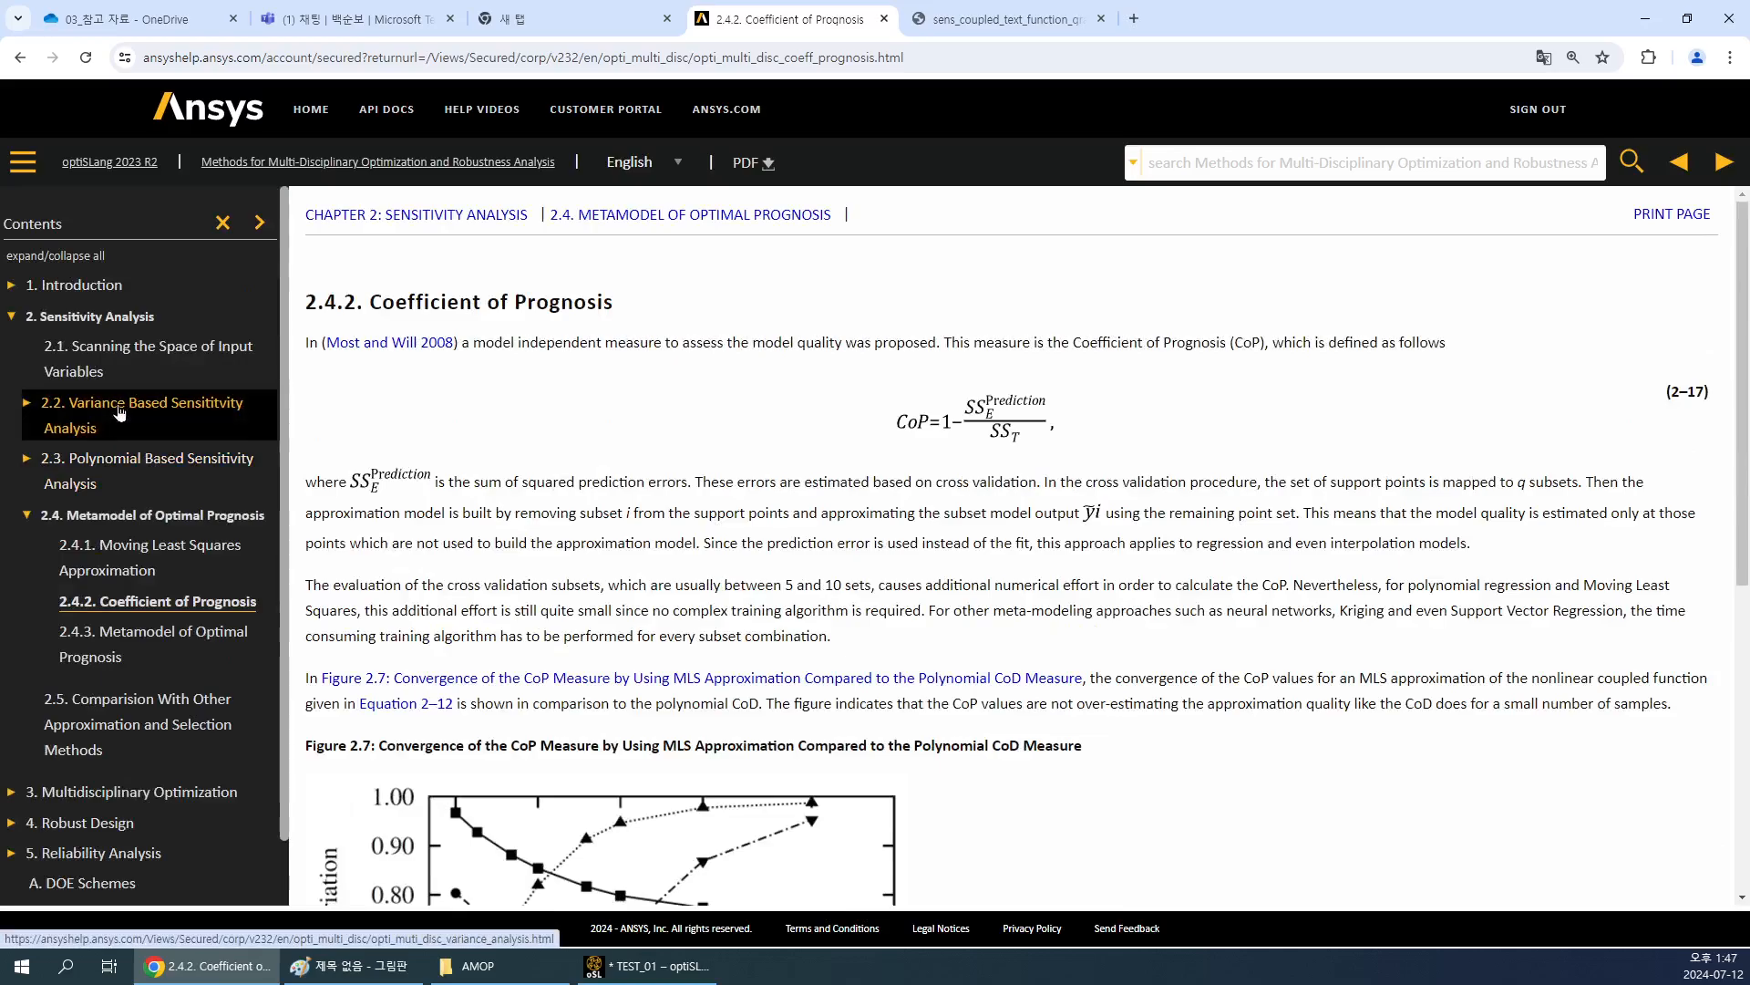
pyautogui.click(119, 413)
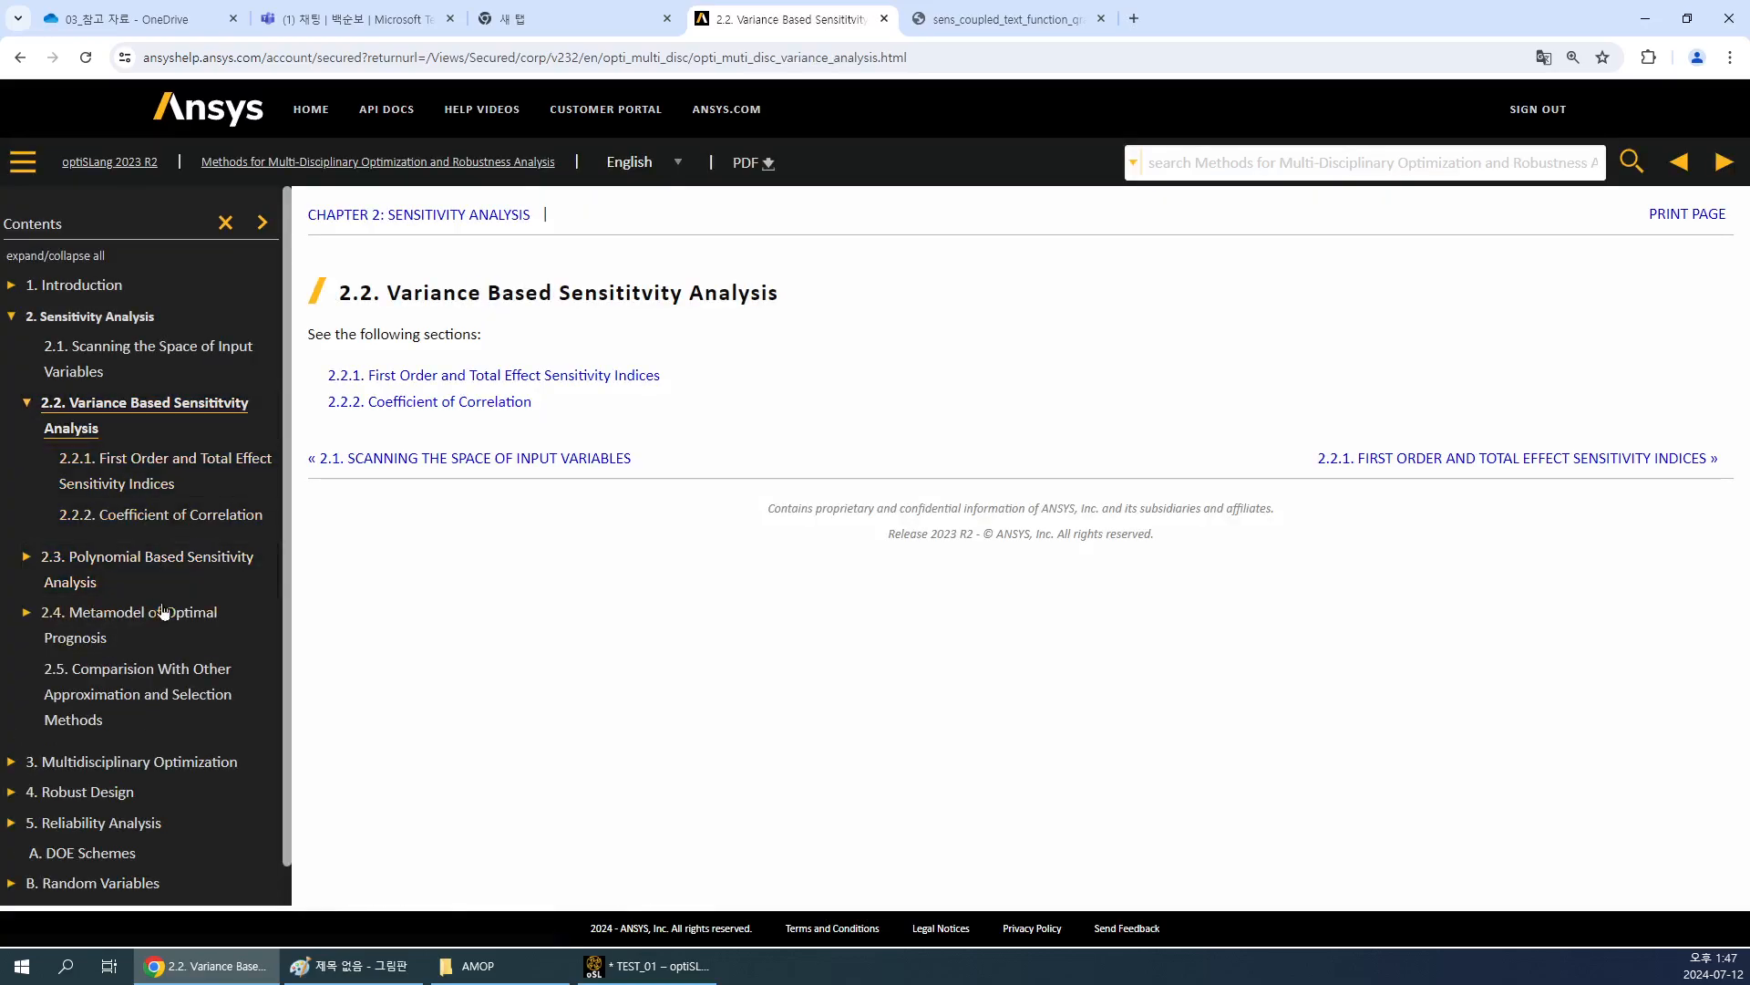
pyautogui.click(164, 615)
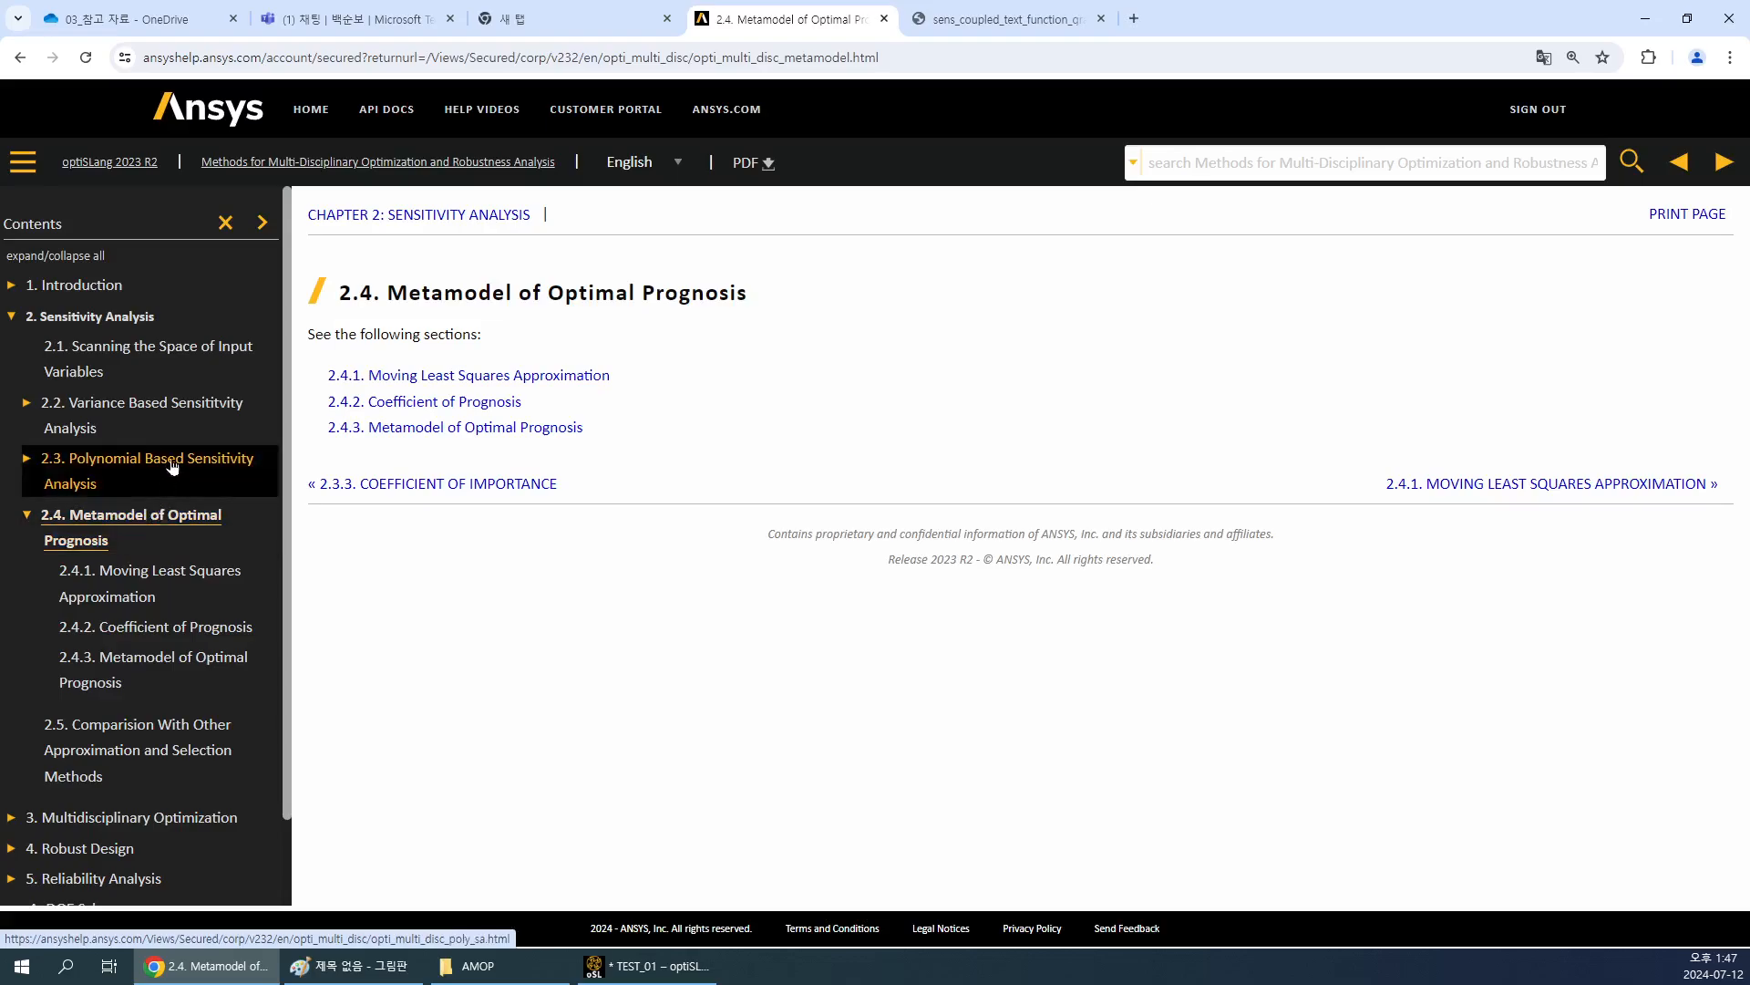
pyautogui.scroll(-1, 170, 701)
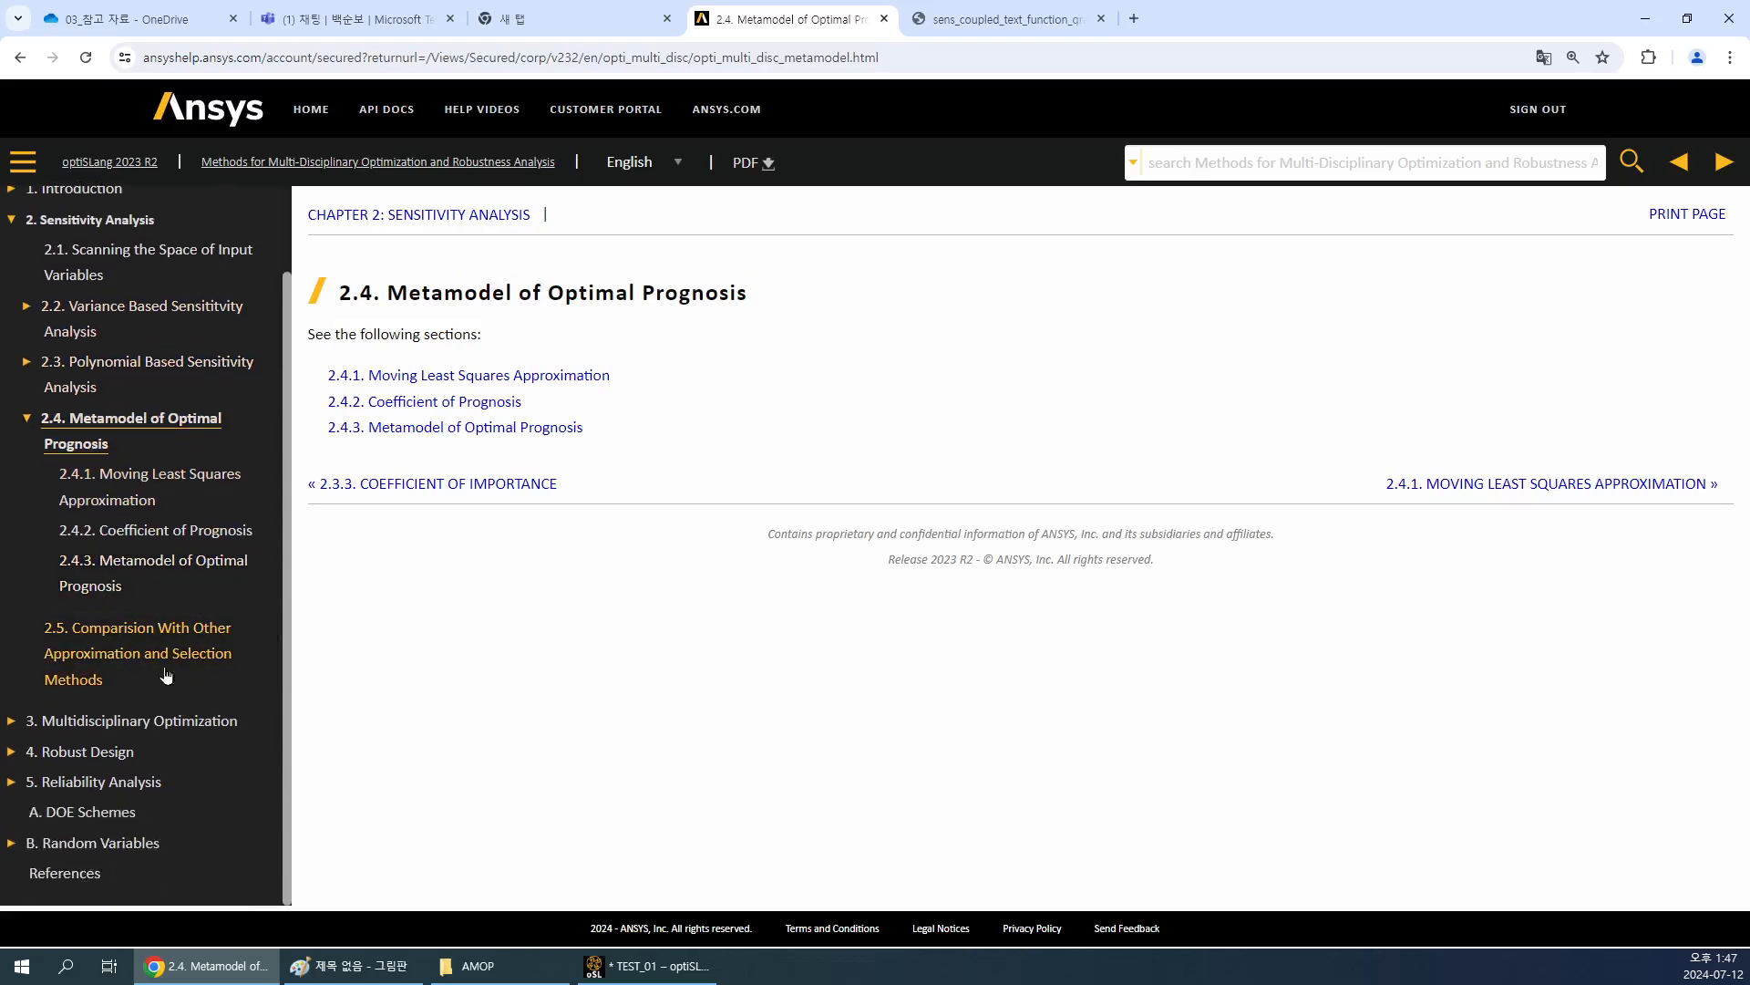
pyautogui.click(91, 812)
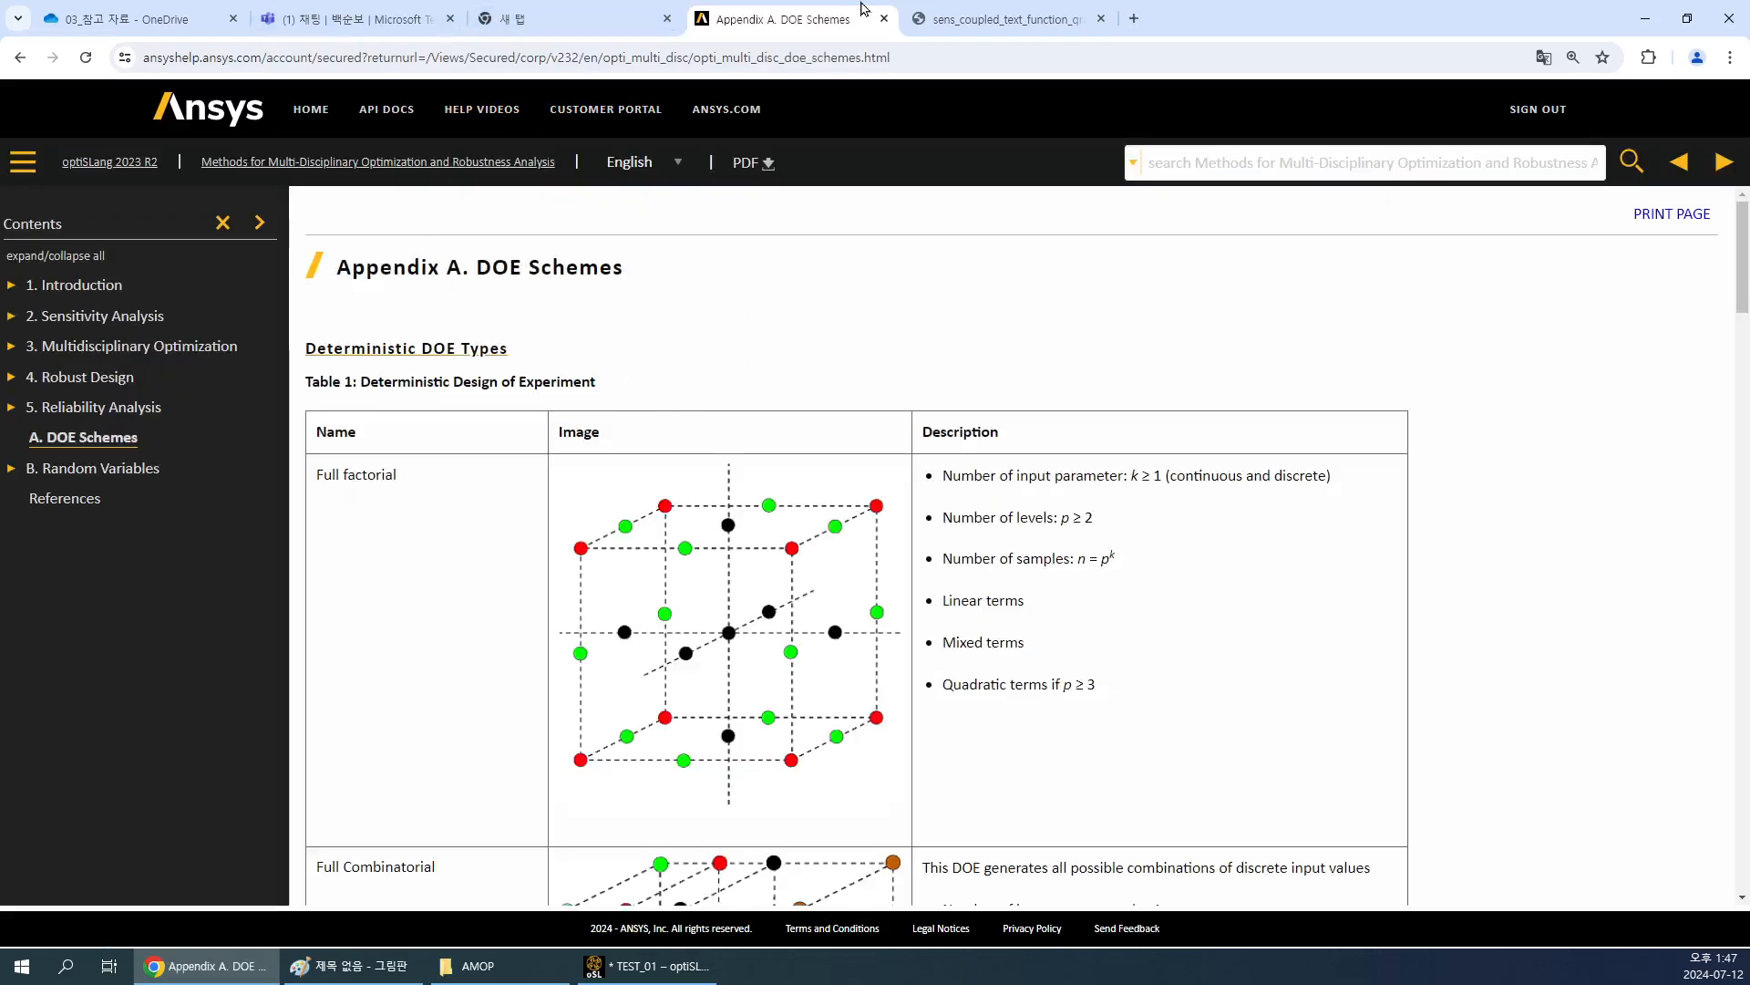
# Return to optiSLang, finish the Optimization wizard with AMOP and all Sensitivity designs as start designs, and automatically rearrange the scenery.
pyautogui.click(1646, 18)
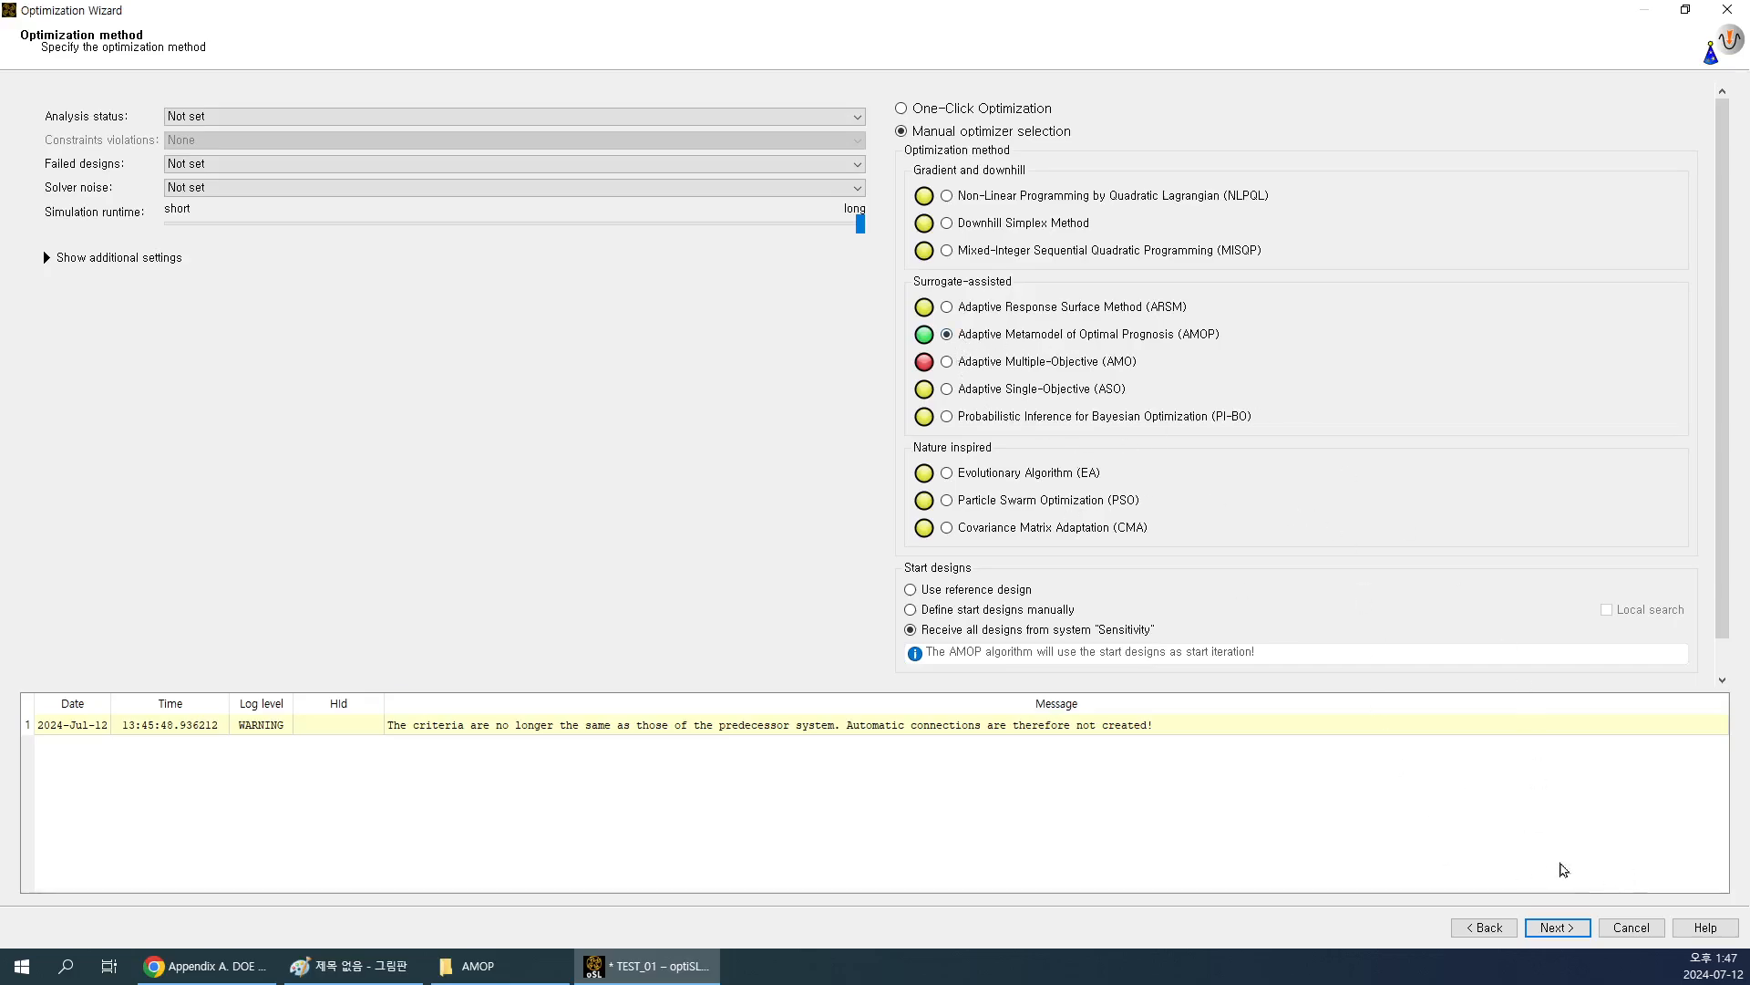
pyautogui.click(1576, 932)
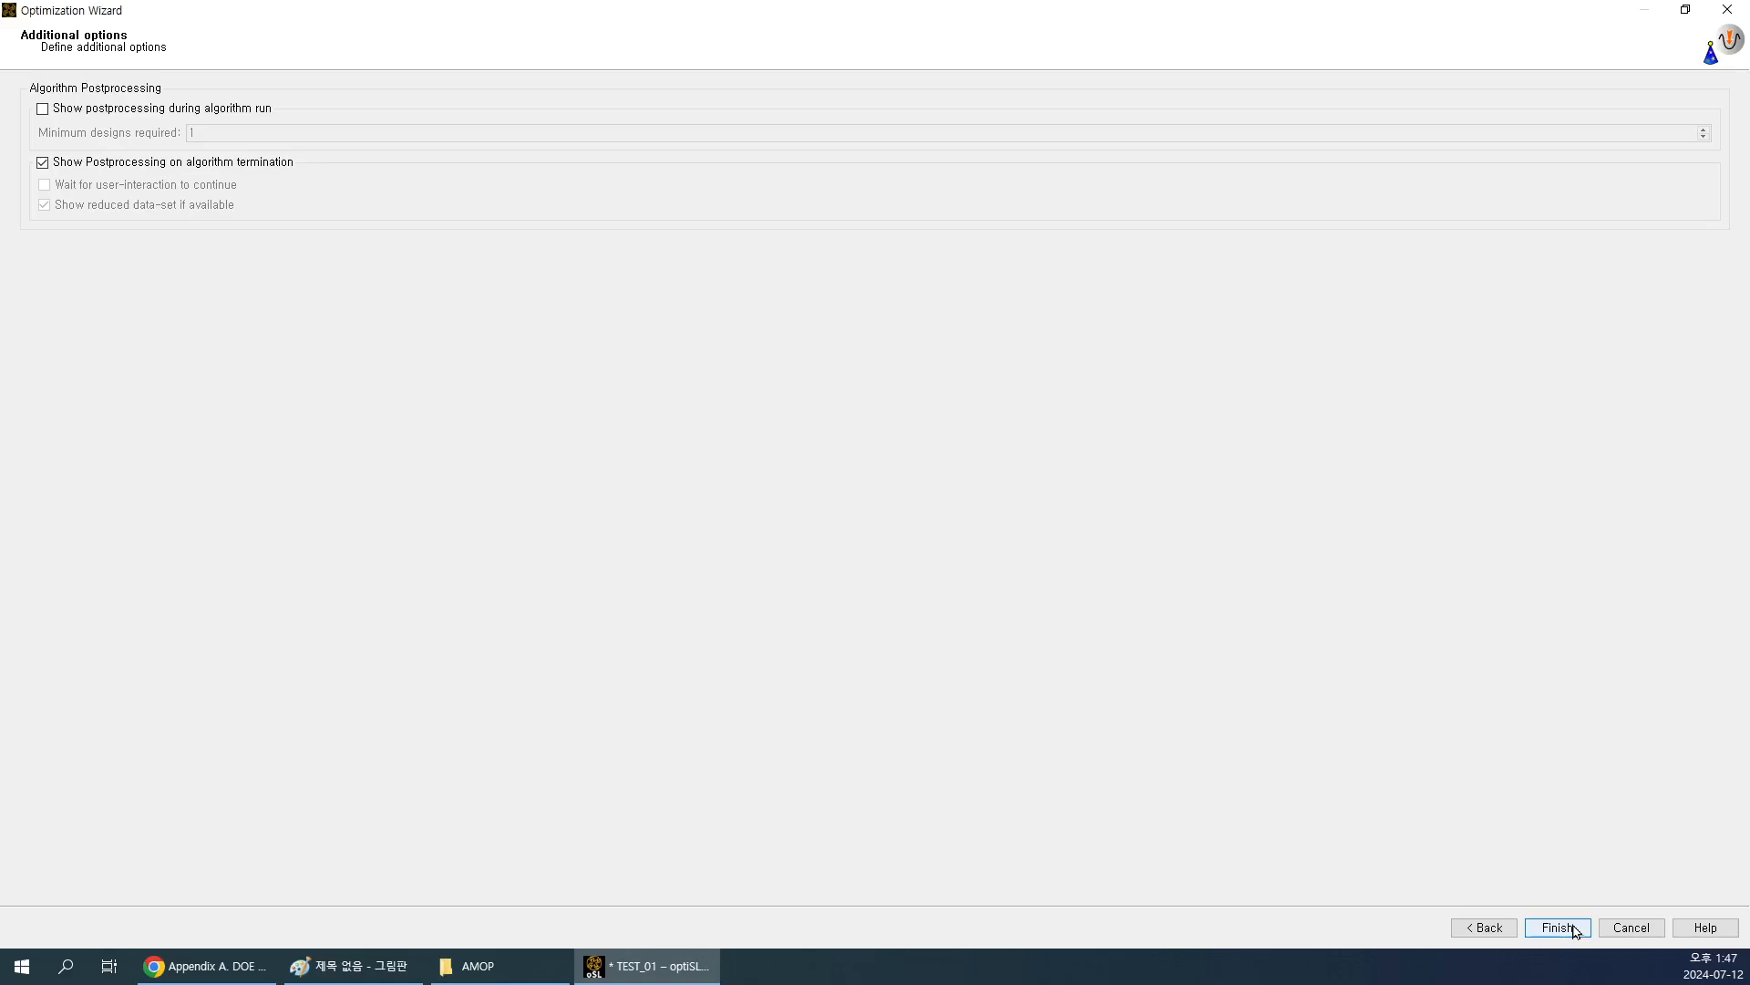
pyautogui.click(1558, 927)
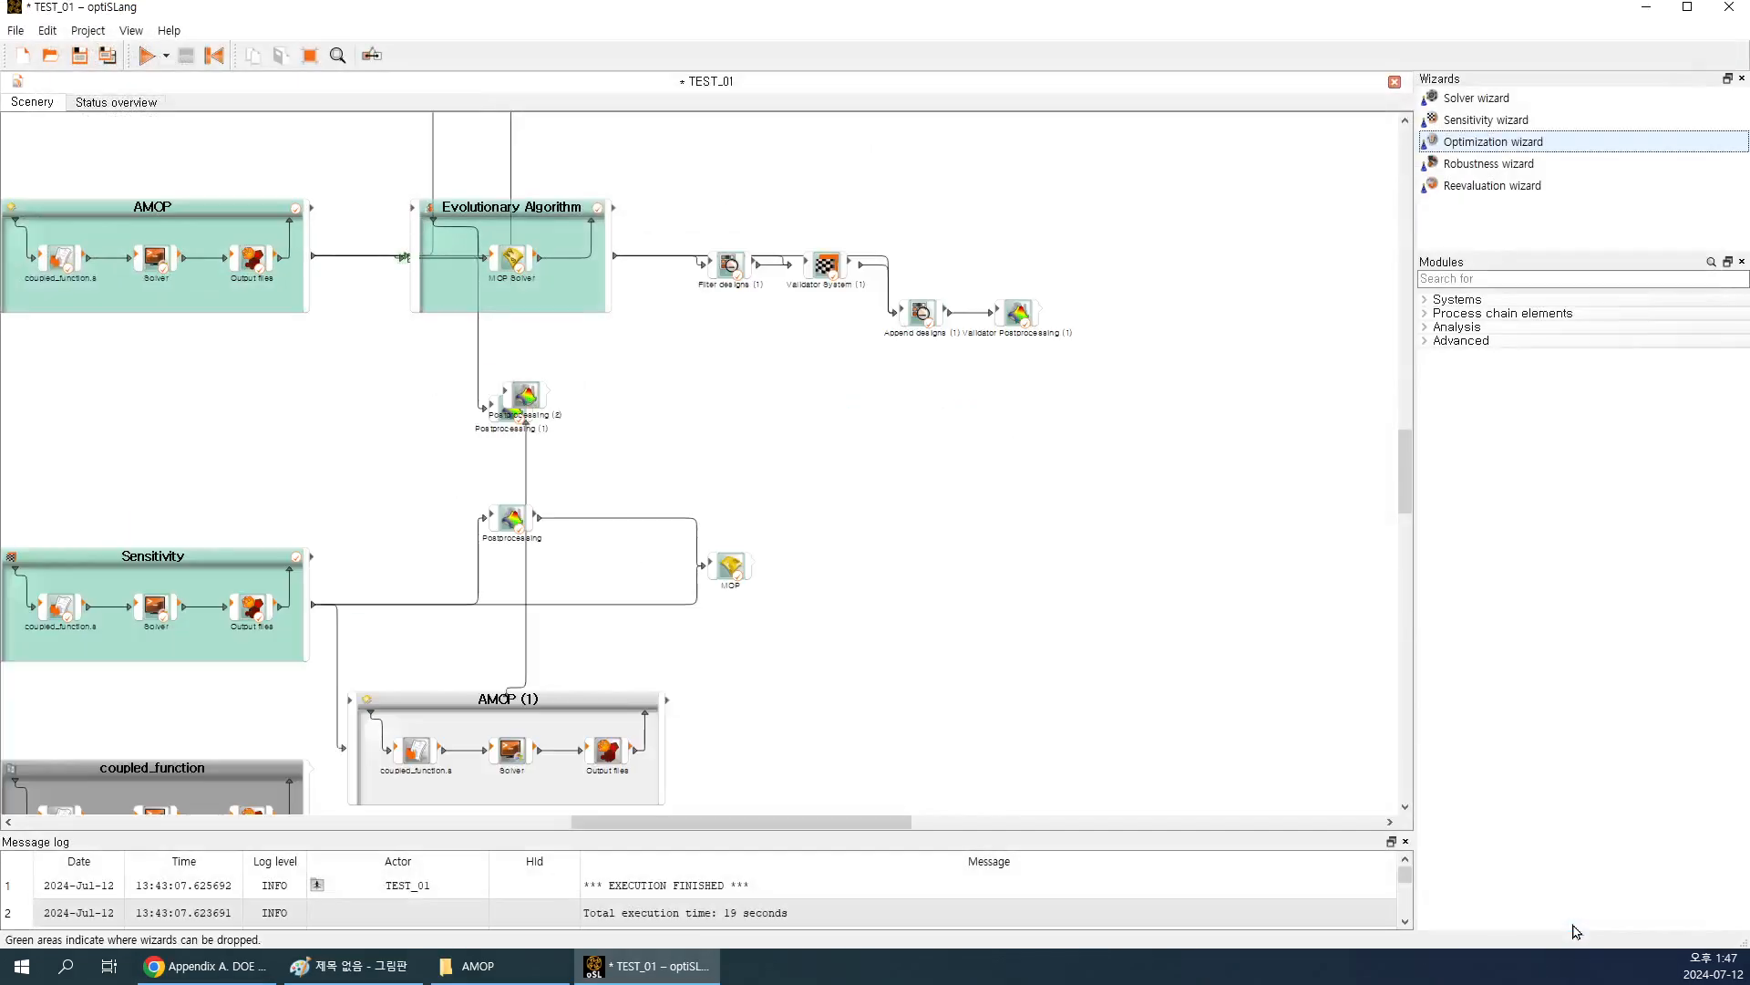
pyautogui.click(310, 56)
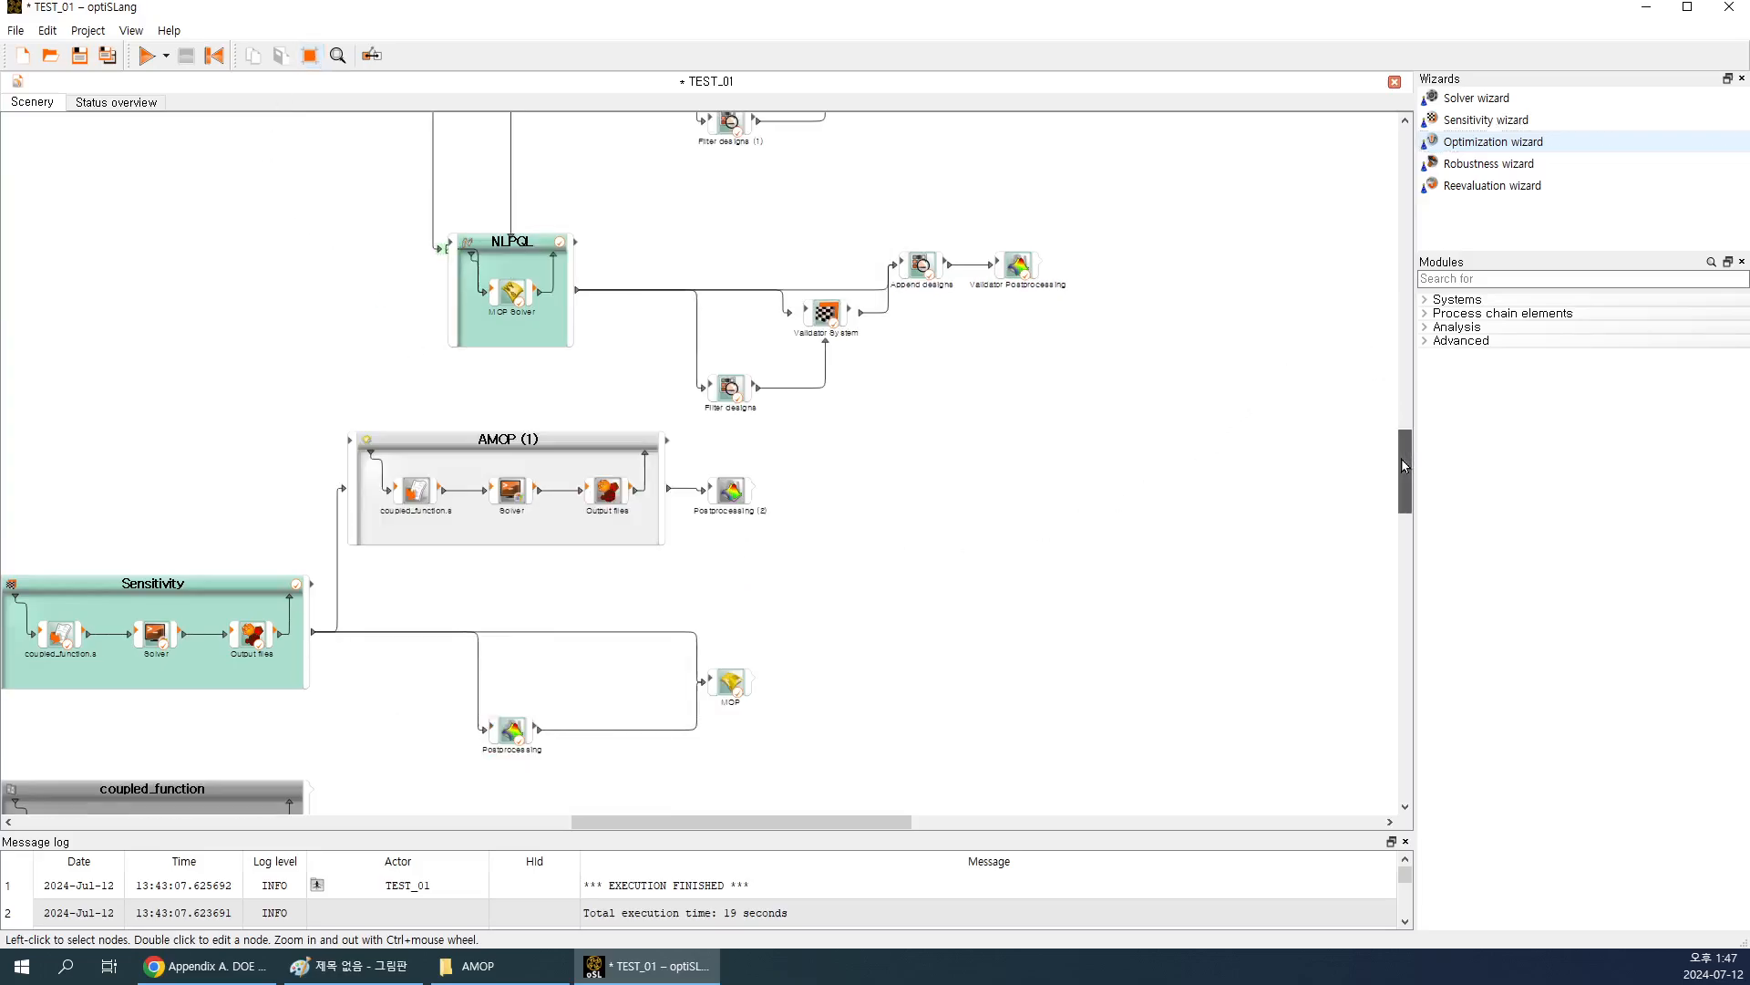
# Save the TEST_01 project and run it to execute the new AMOP system fed by Sensitivity.
pyautogui.moveTo(1401, 460); pyautogui.dragTo(1407, 491)
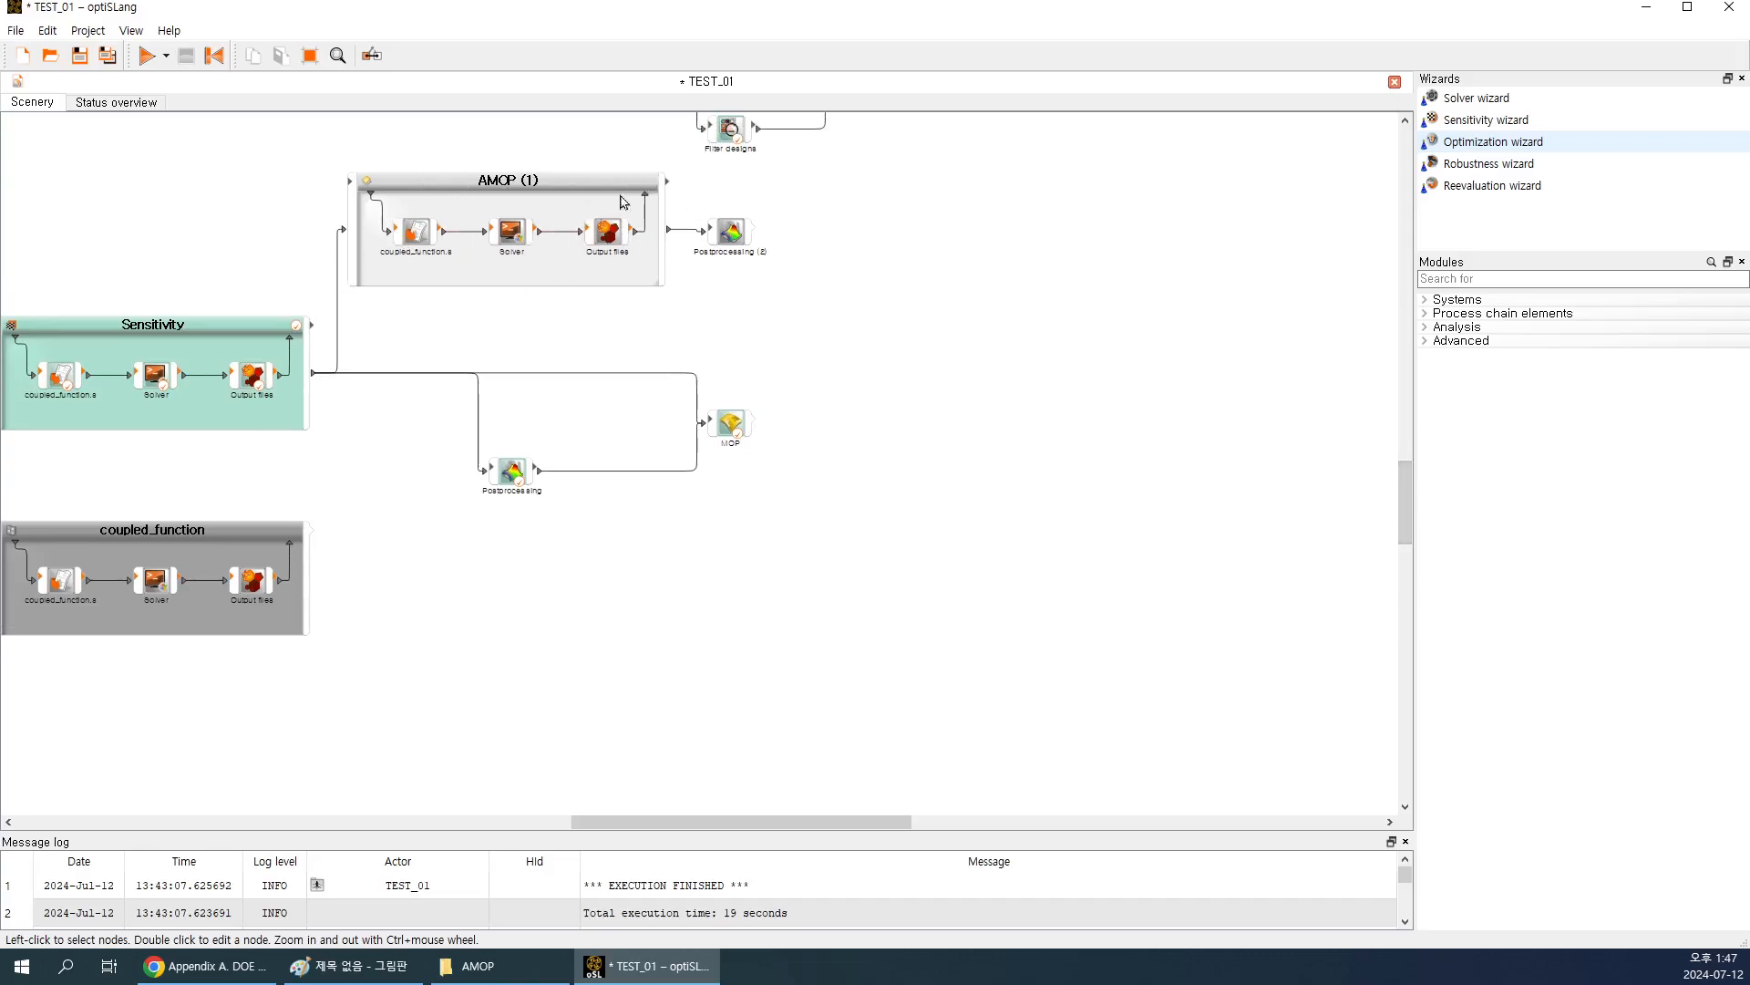
pyautogui.click(730, 234)
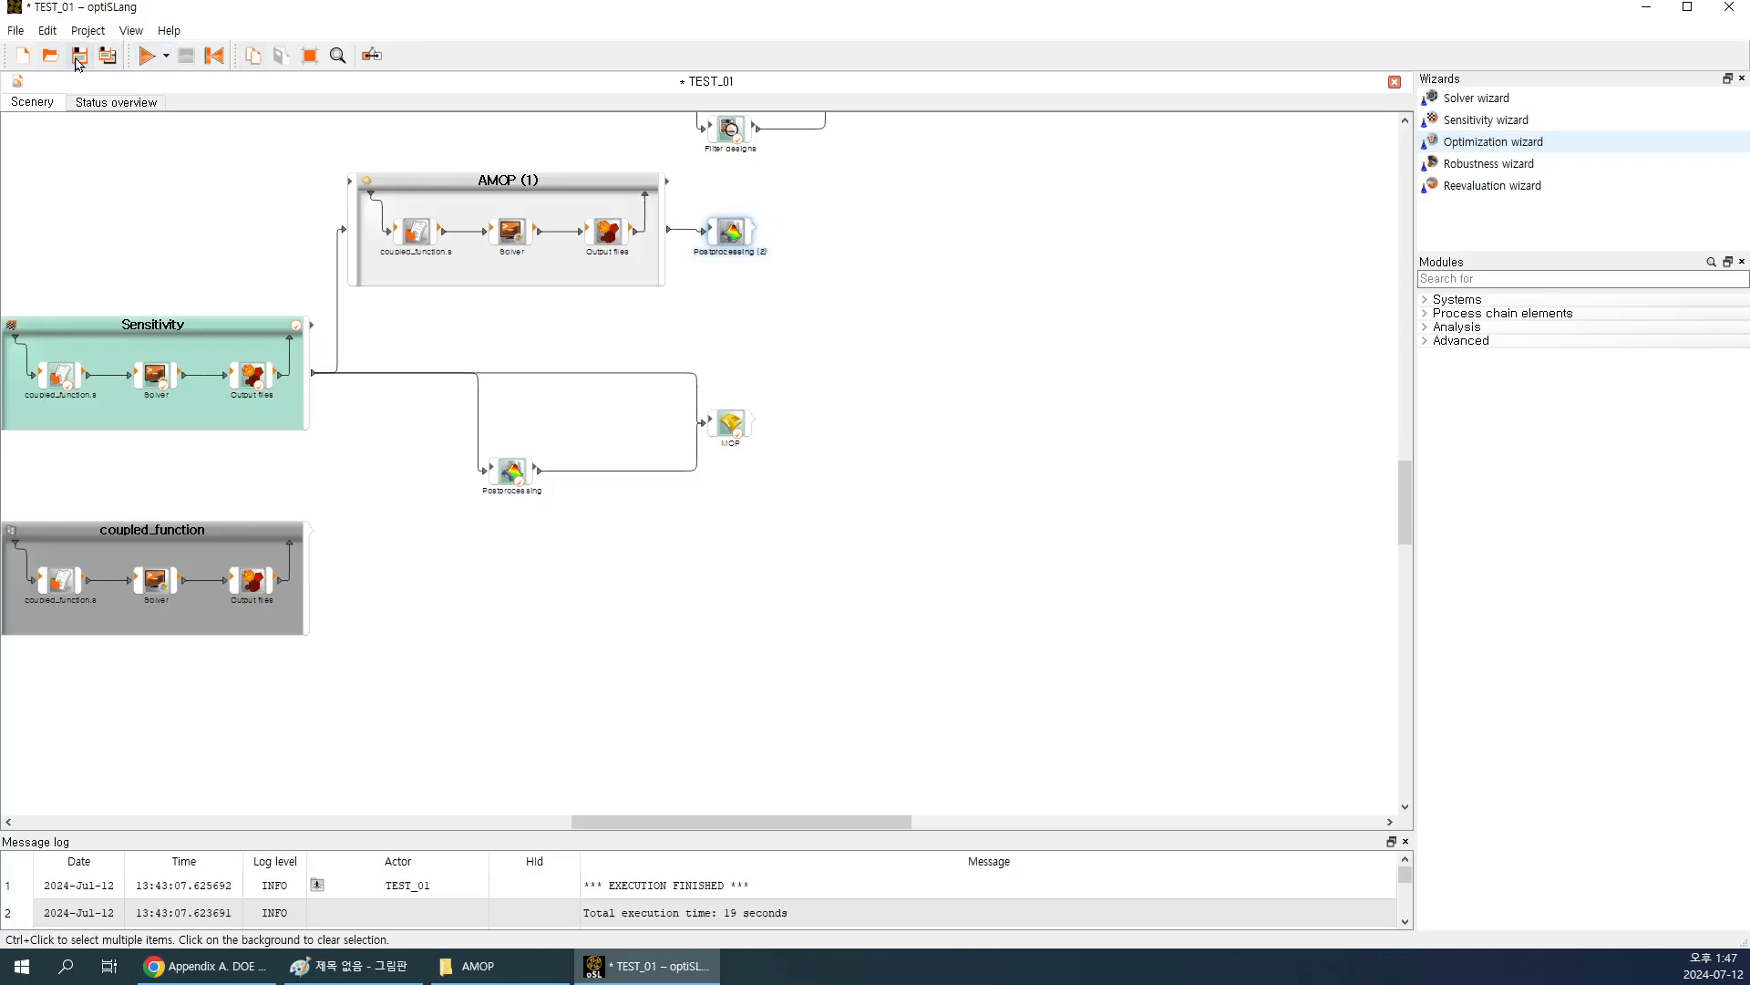
pyautogui.click(79, 56)
pyautogui.click(147, 57)
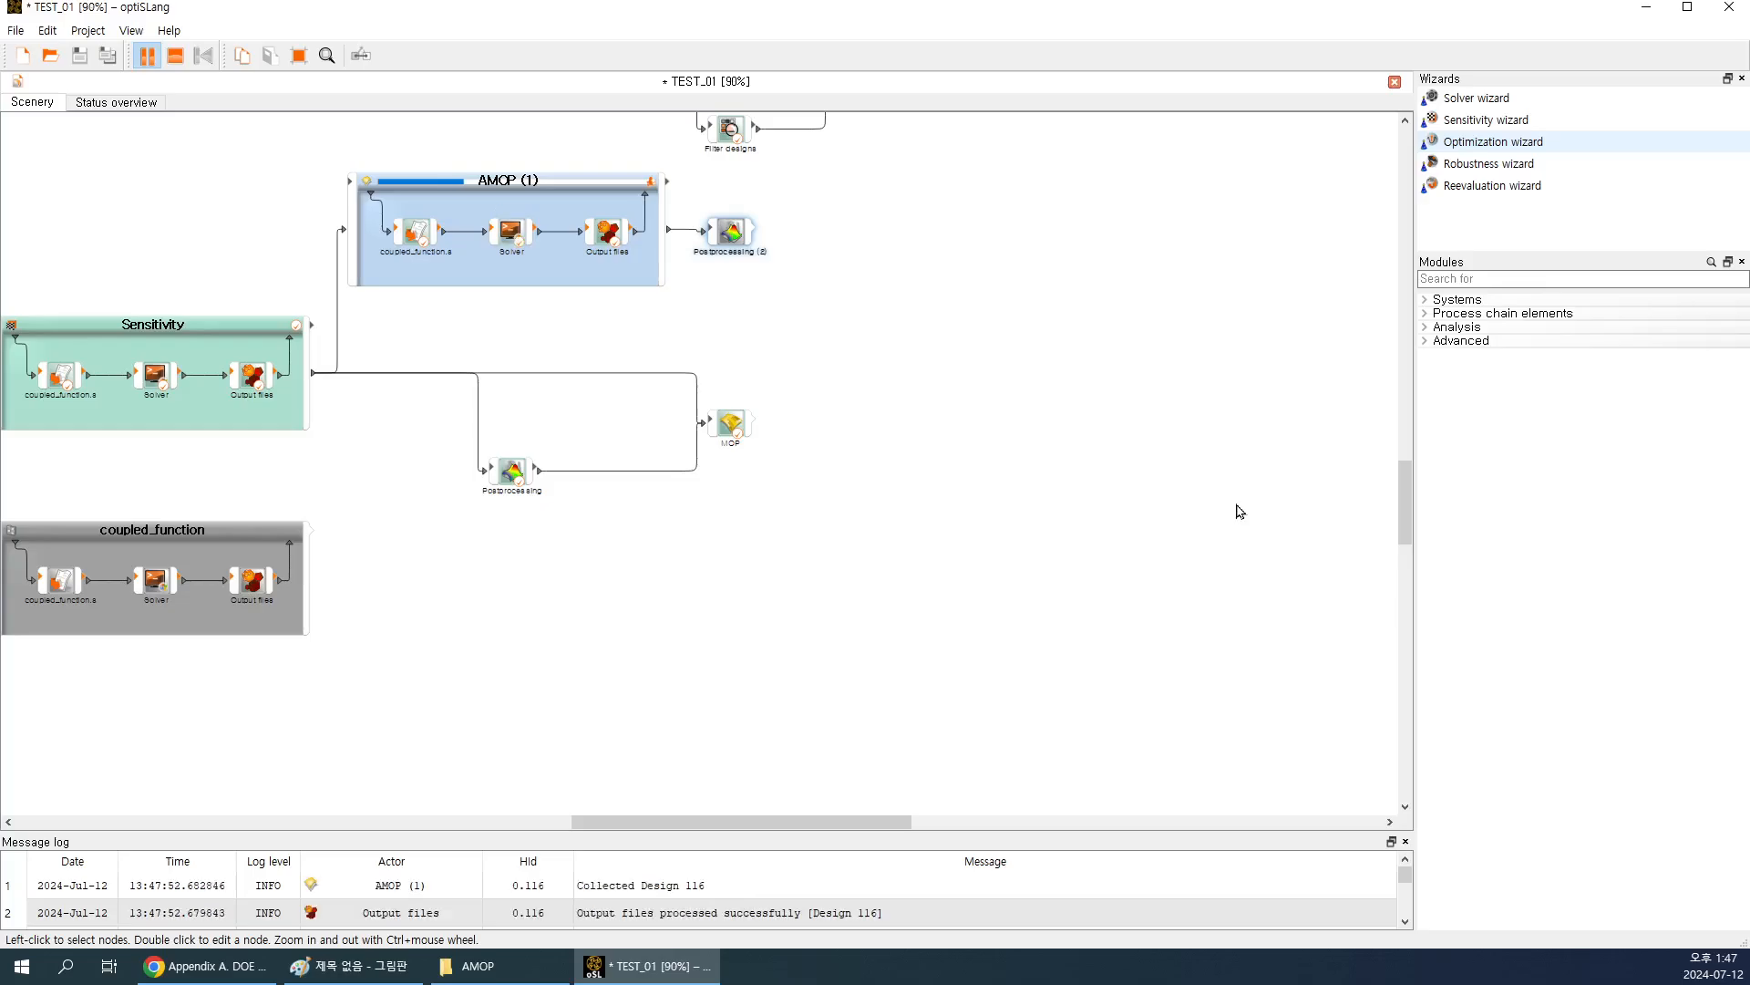
# Switch to Chrome to review the DOE schemes and open section 2.5 on the comparison with other approximation and selection methods.
pyautogui.click(208, 967)
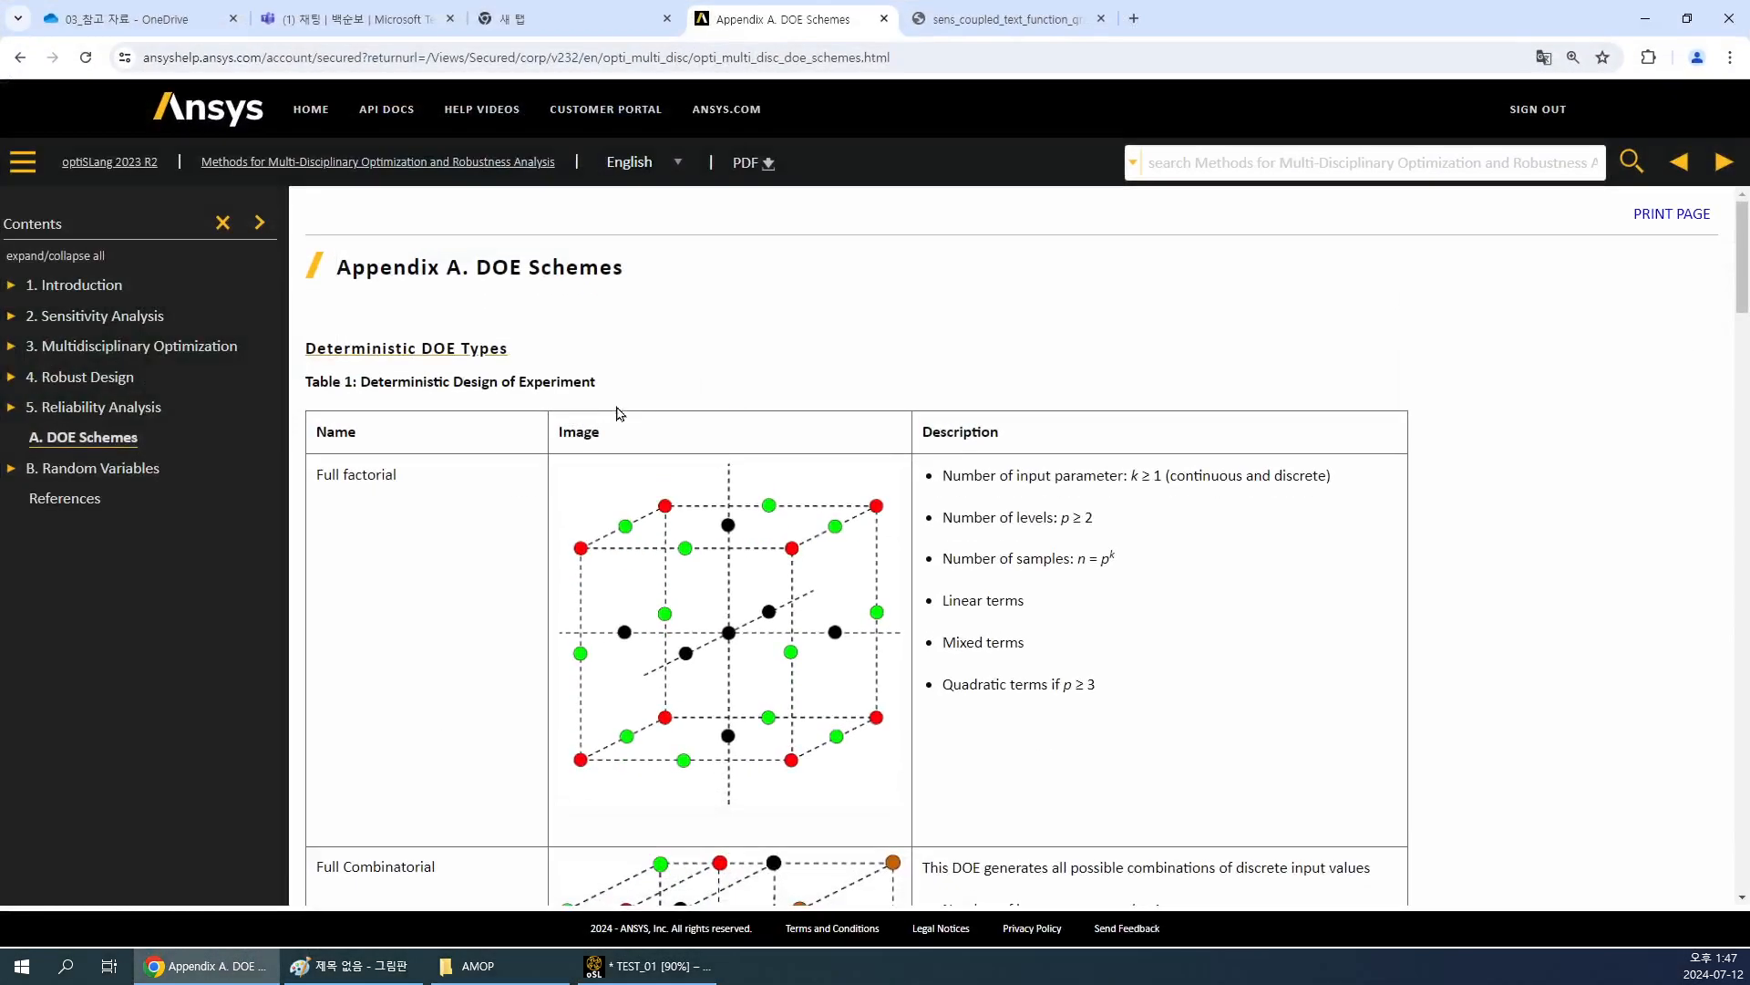
pyautogui.scroll(-9, 662, 444)
pyautogui.scroll(8, 625, 469)
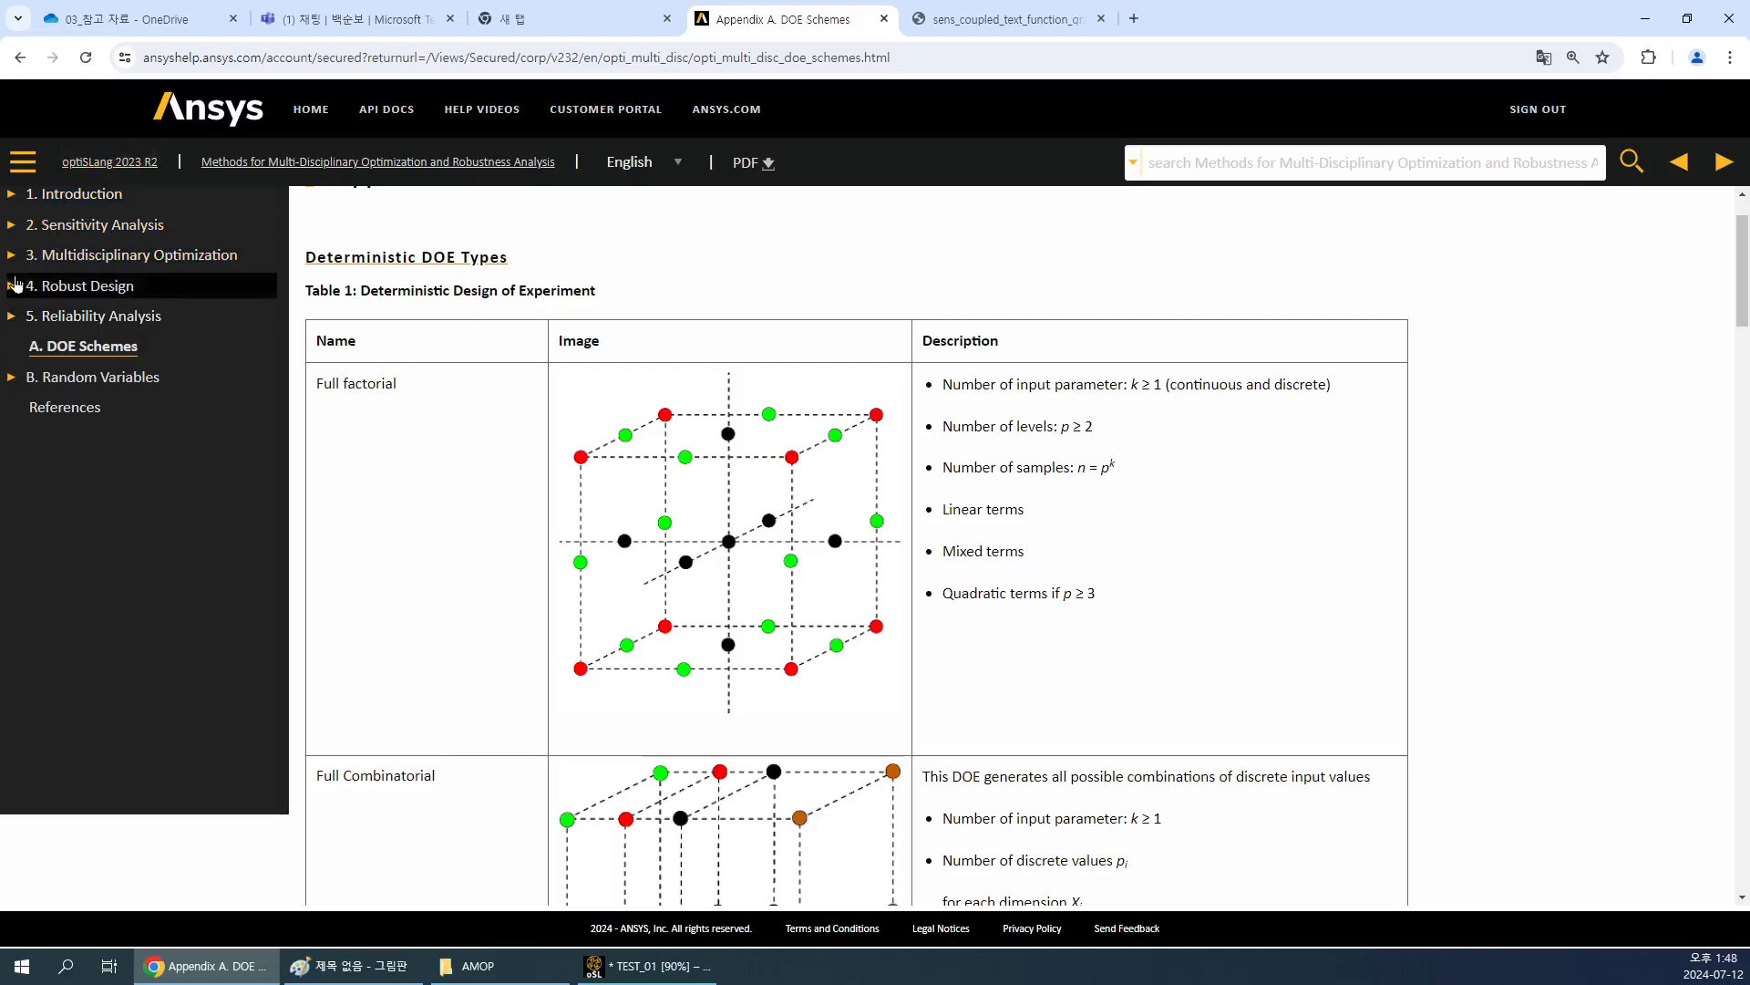
pyautogui.click(11, 225)
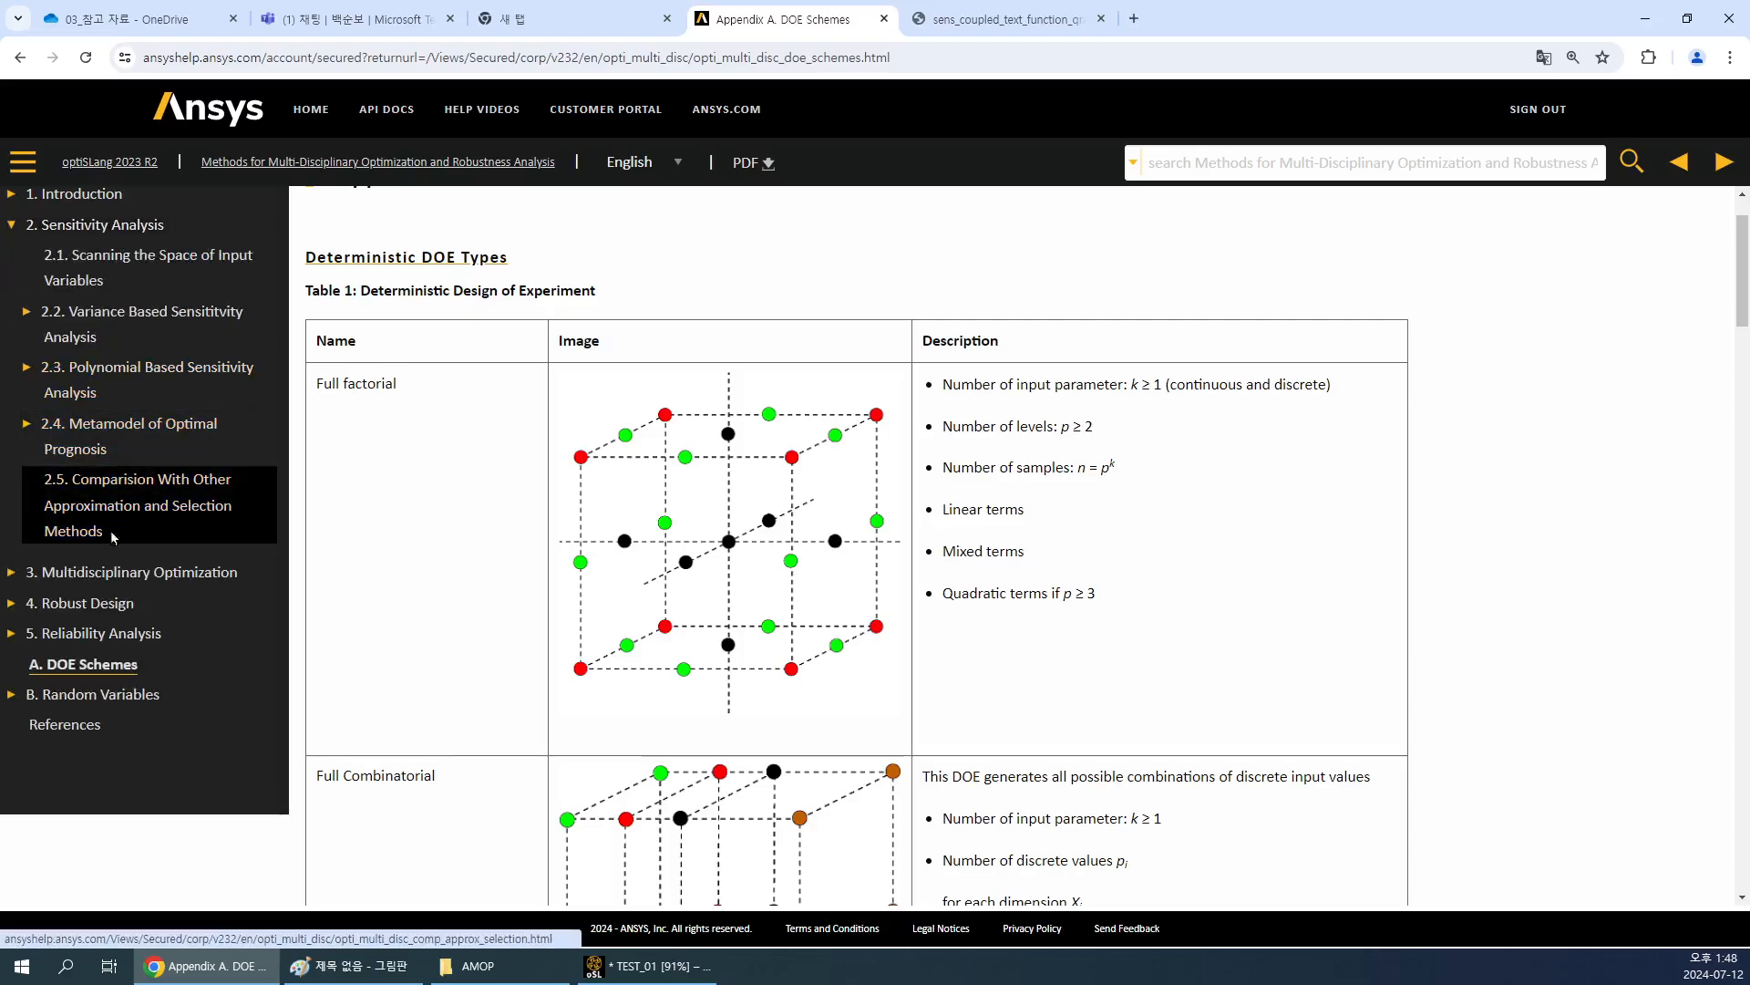
pyautogui.click(114, 490)
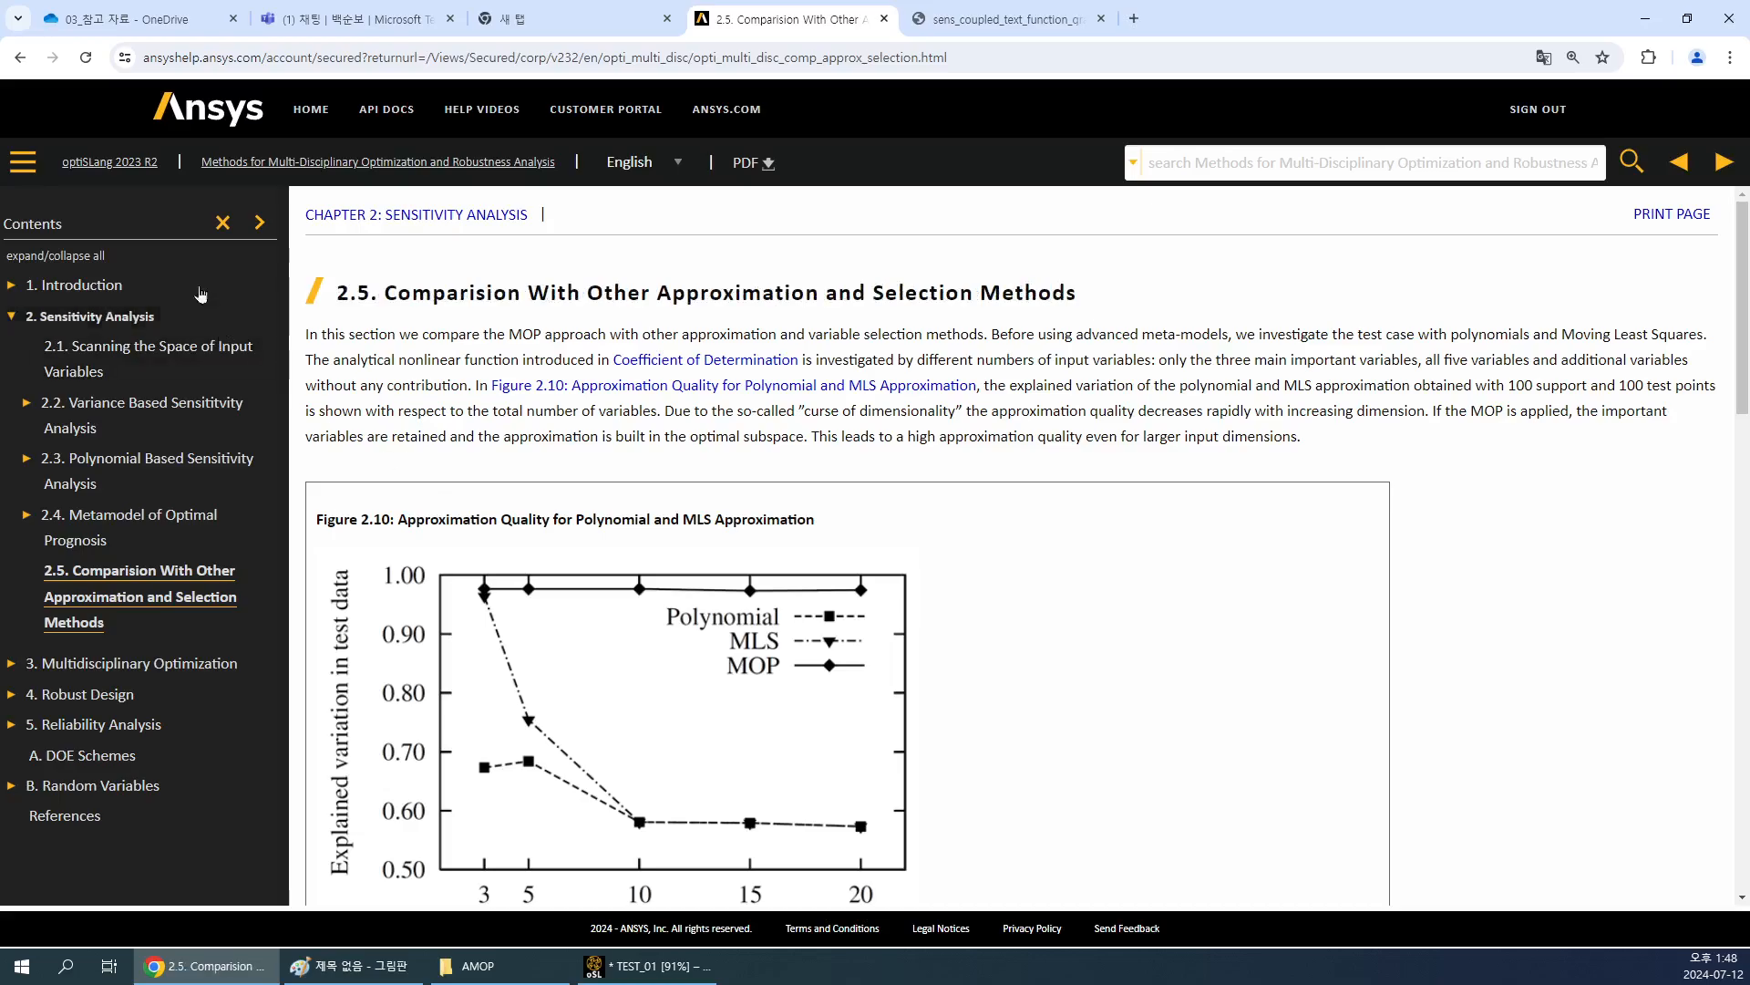
# Open the optiSLang User's Guide and read the Optimization Wizard page under Wizards, including its optimization method options.
pyautogui.click(95, 161)
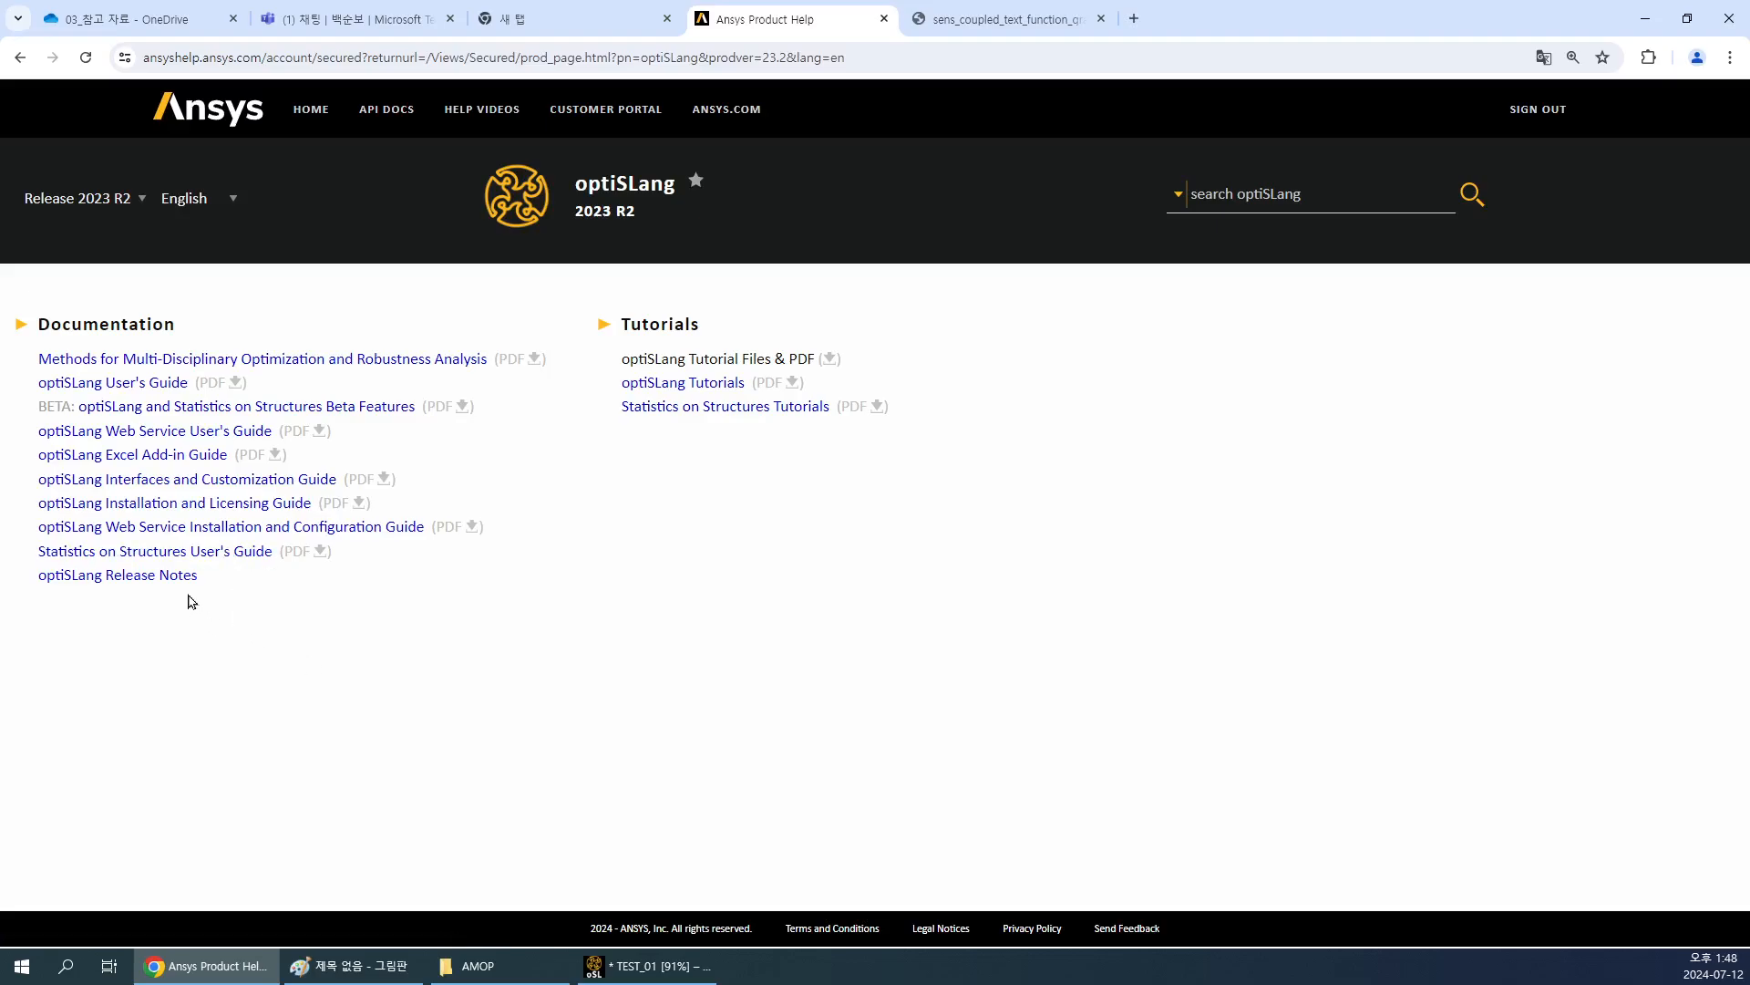
pyautogui.click(162, 384)
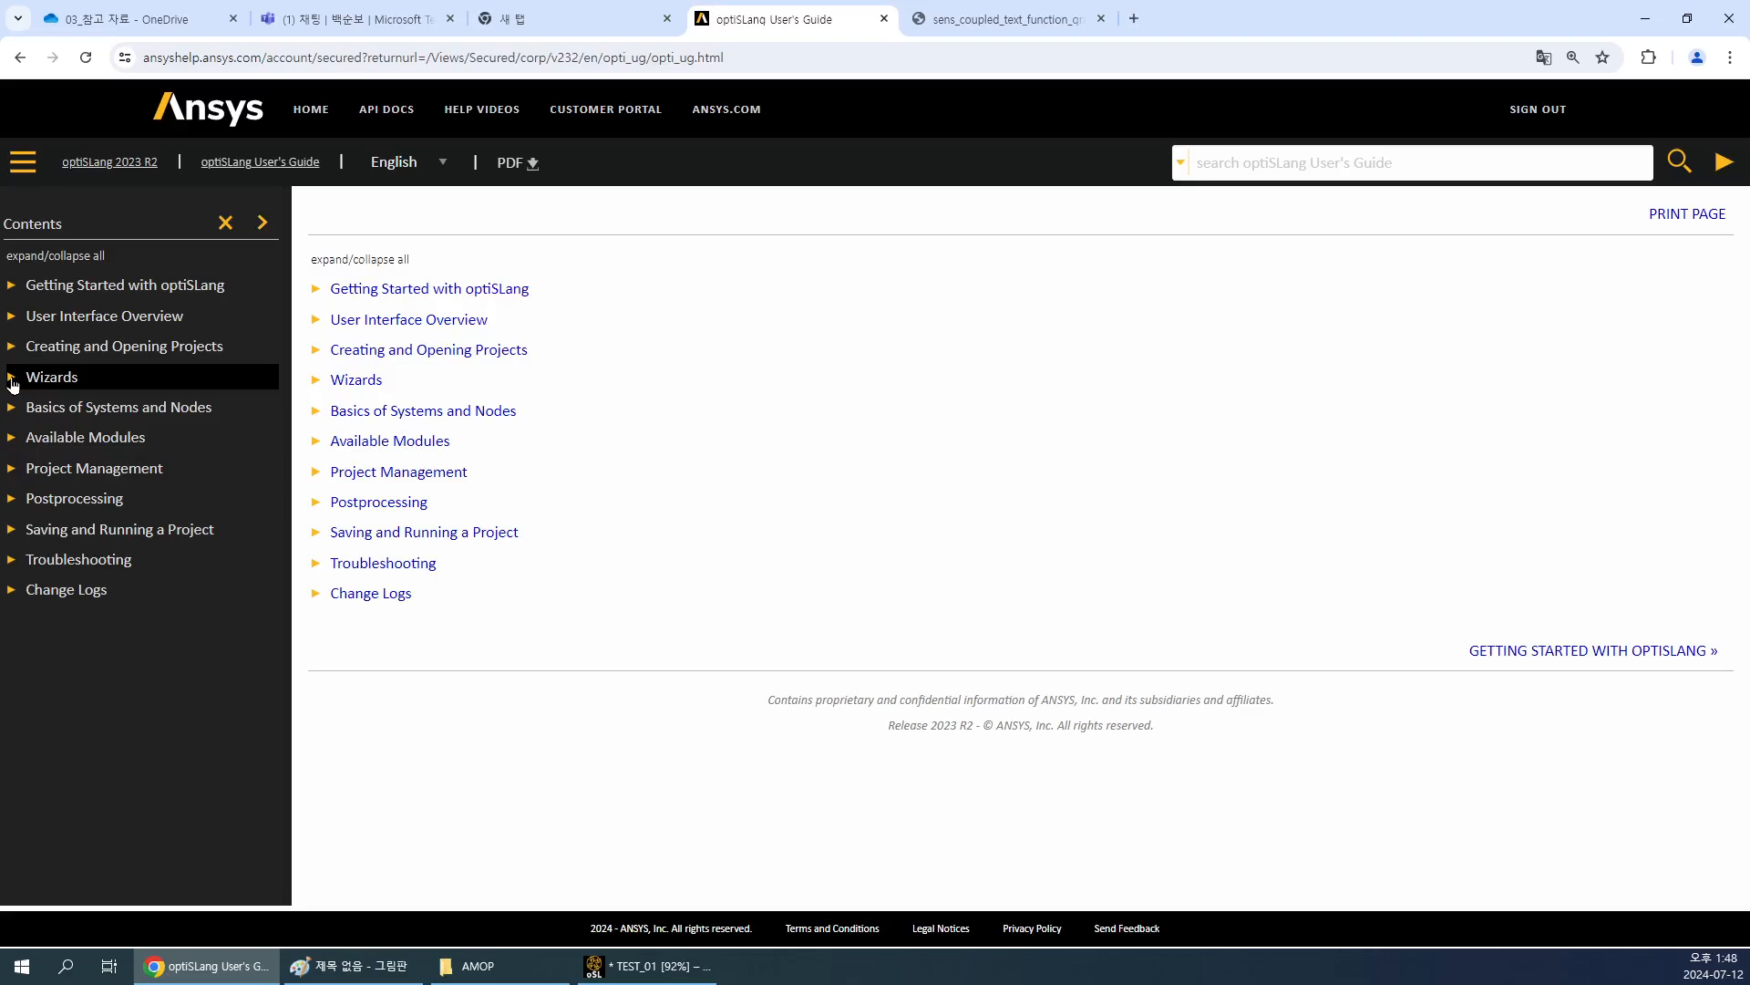
pyautogui.click(12, 379)
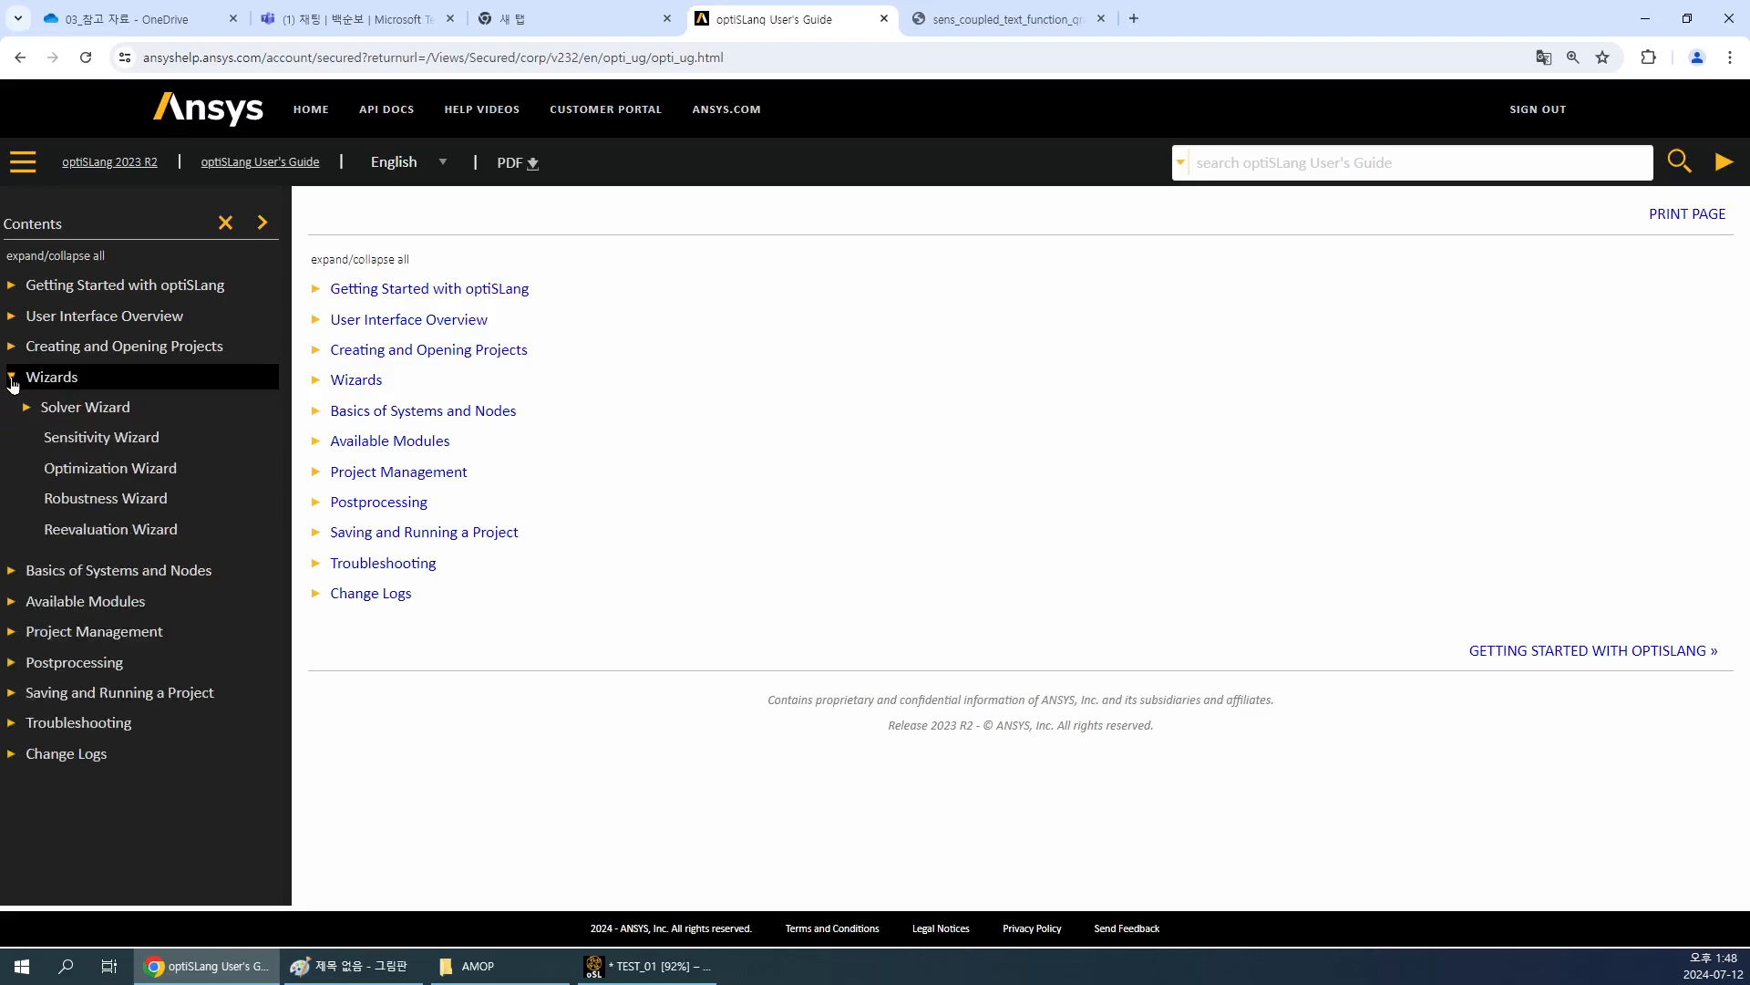
pyautogui.click(132, 469)
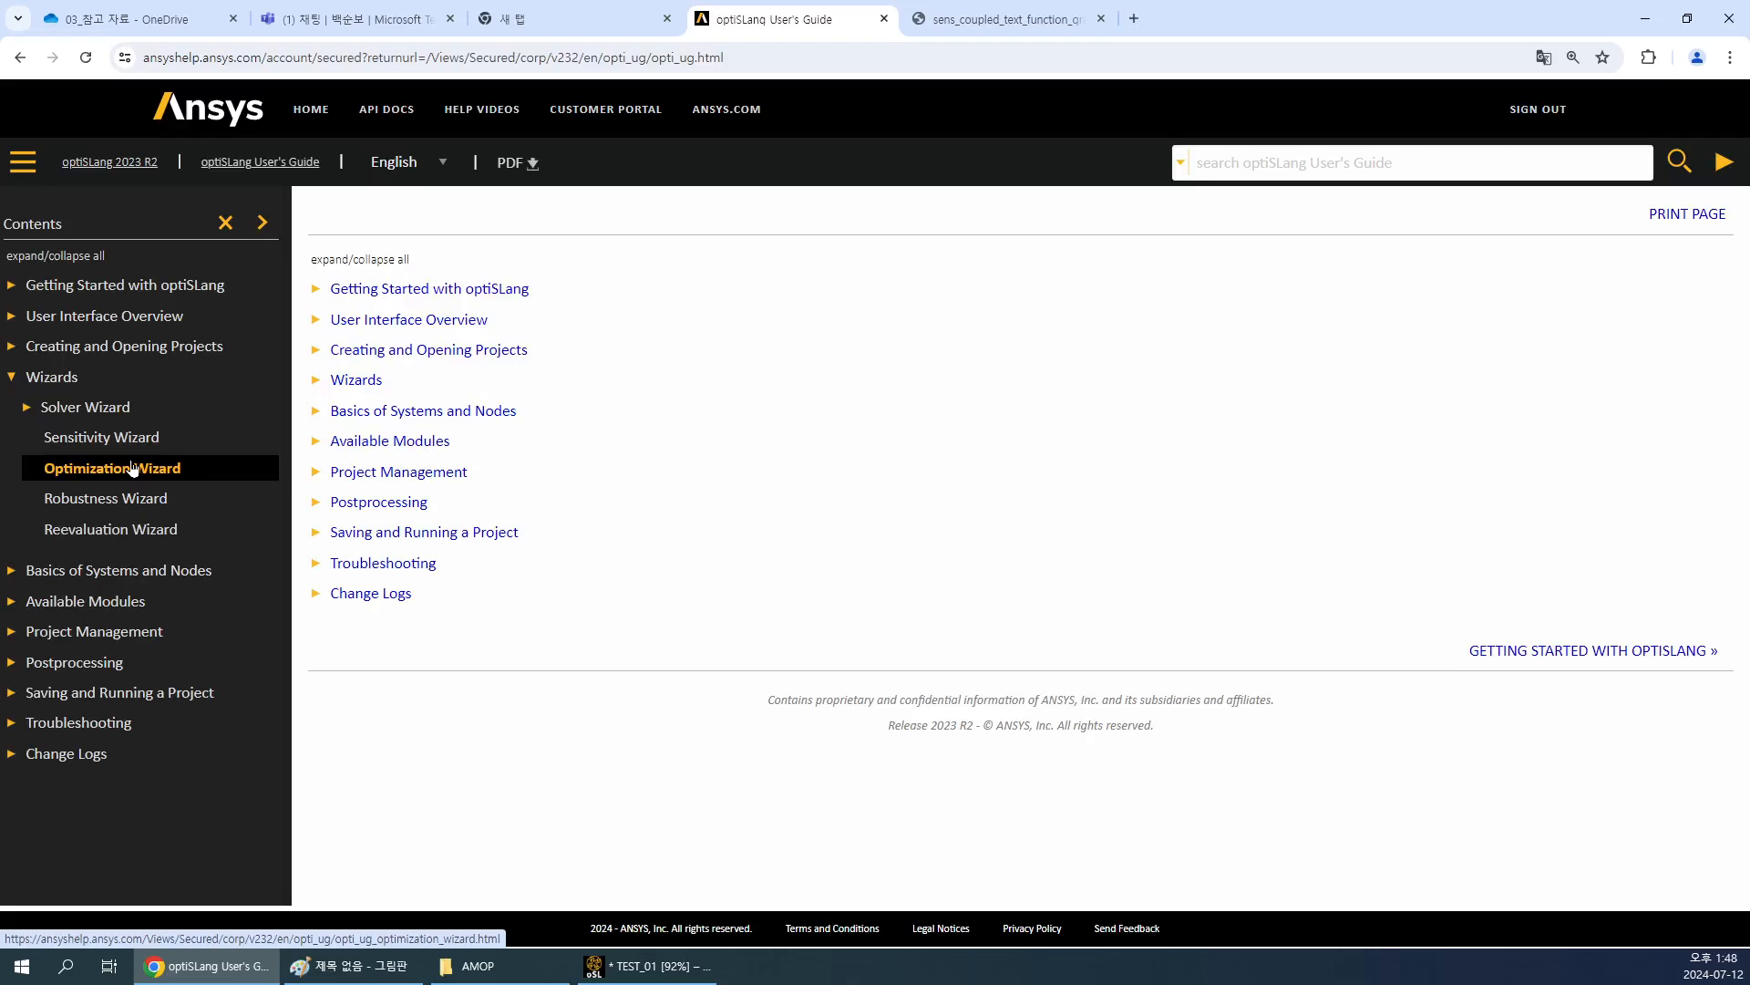
pyautogui.scroll(-8, 493, 498)
pyautogui.scroll(5, 493, 498)
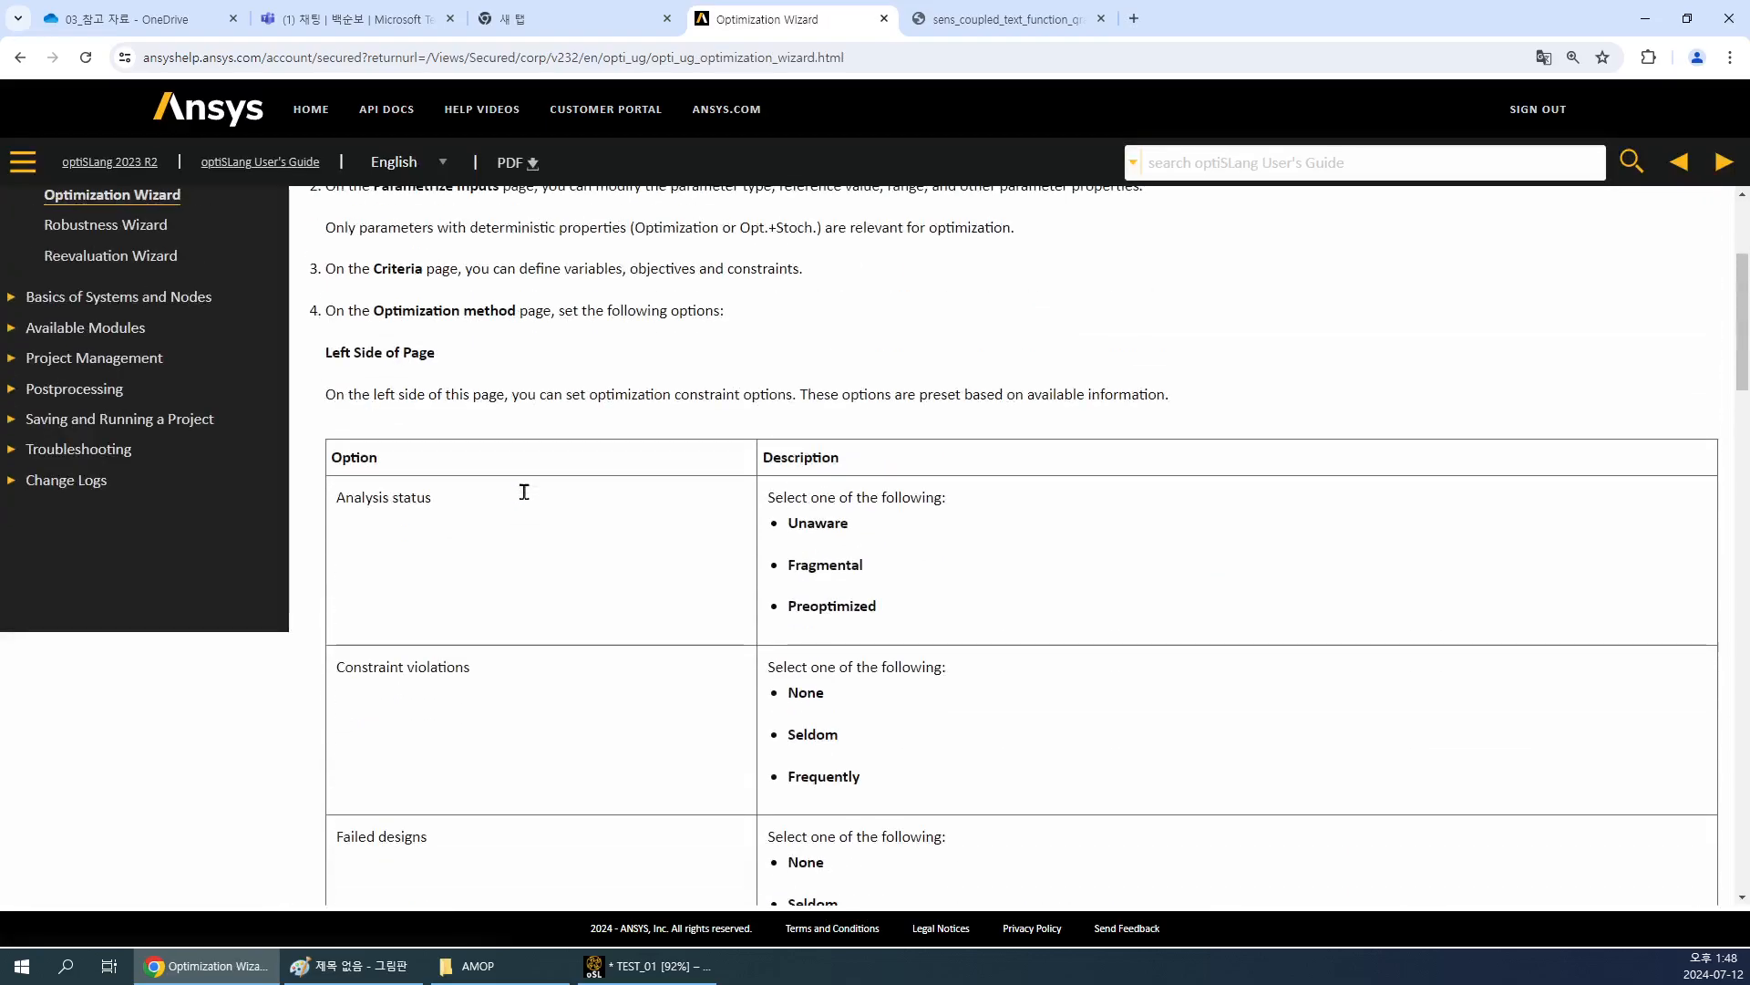
# Examine the User's Guide contents under Available Modules, including the Analysis, Metamodel of Optimal Prognosis (MOP) and Advanced topics.
pyautogui.click(14, 332)
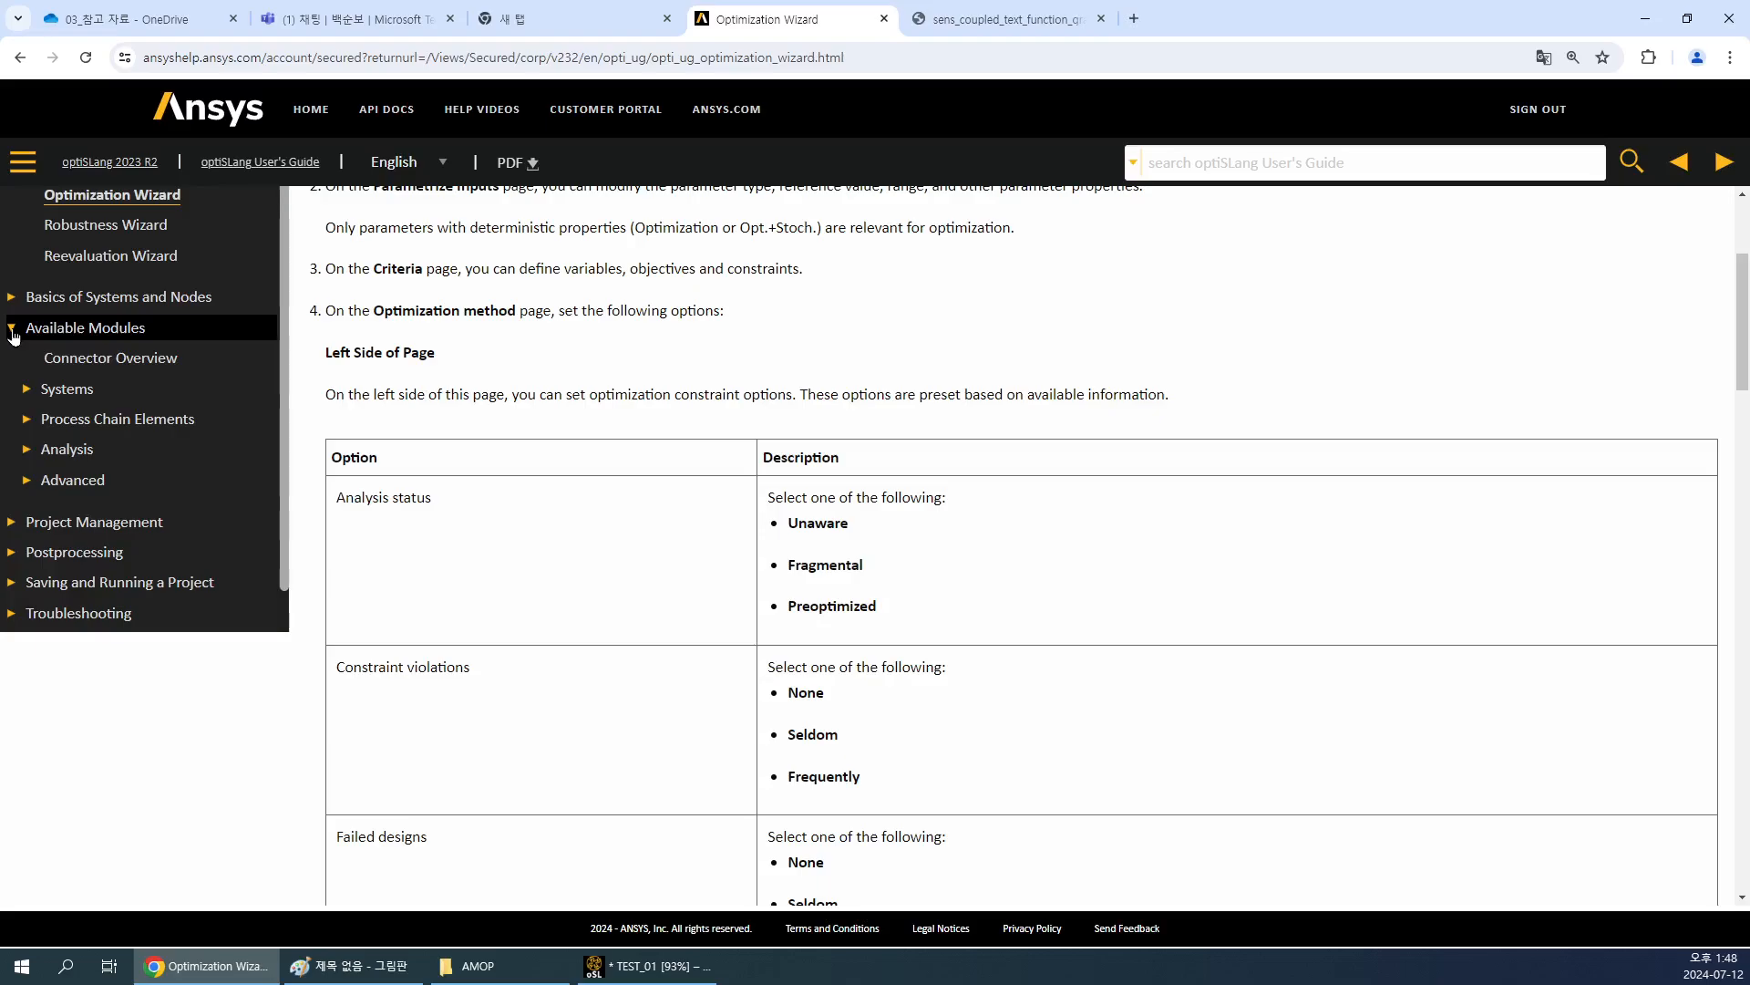
pyautogui.click(30, 452)
pyautogui.scroll(-2, 150, 446)
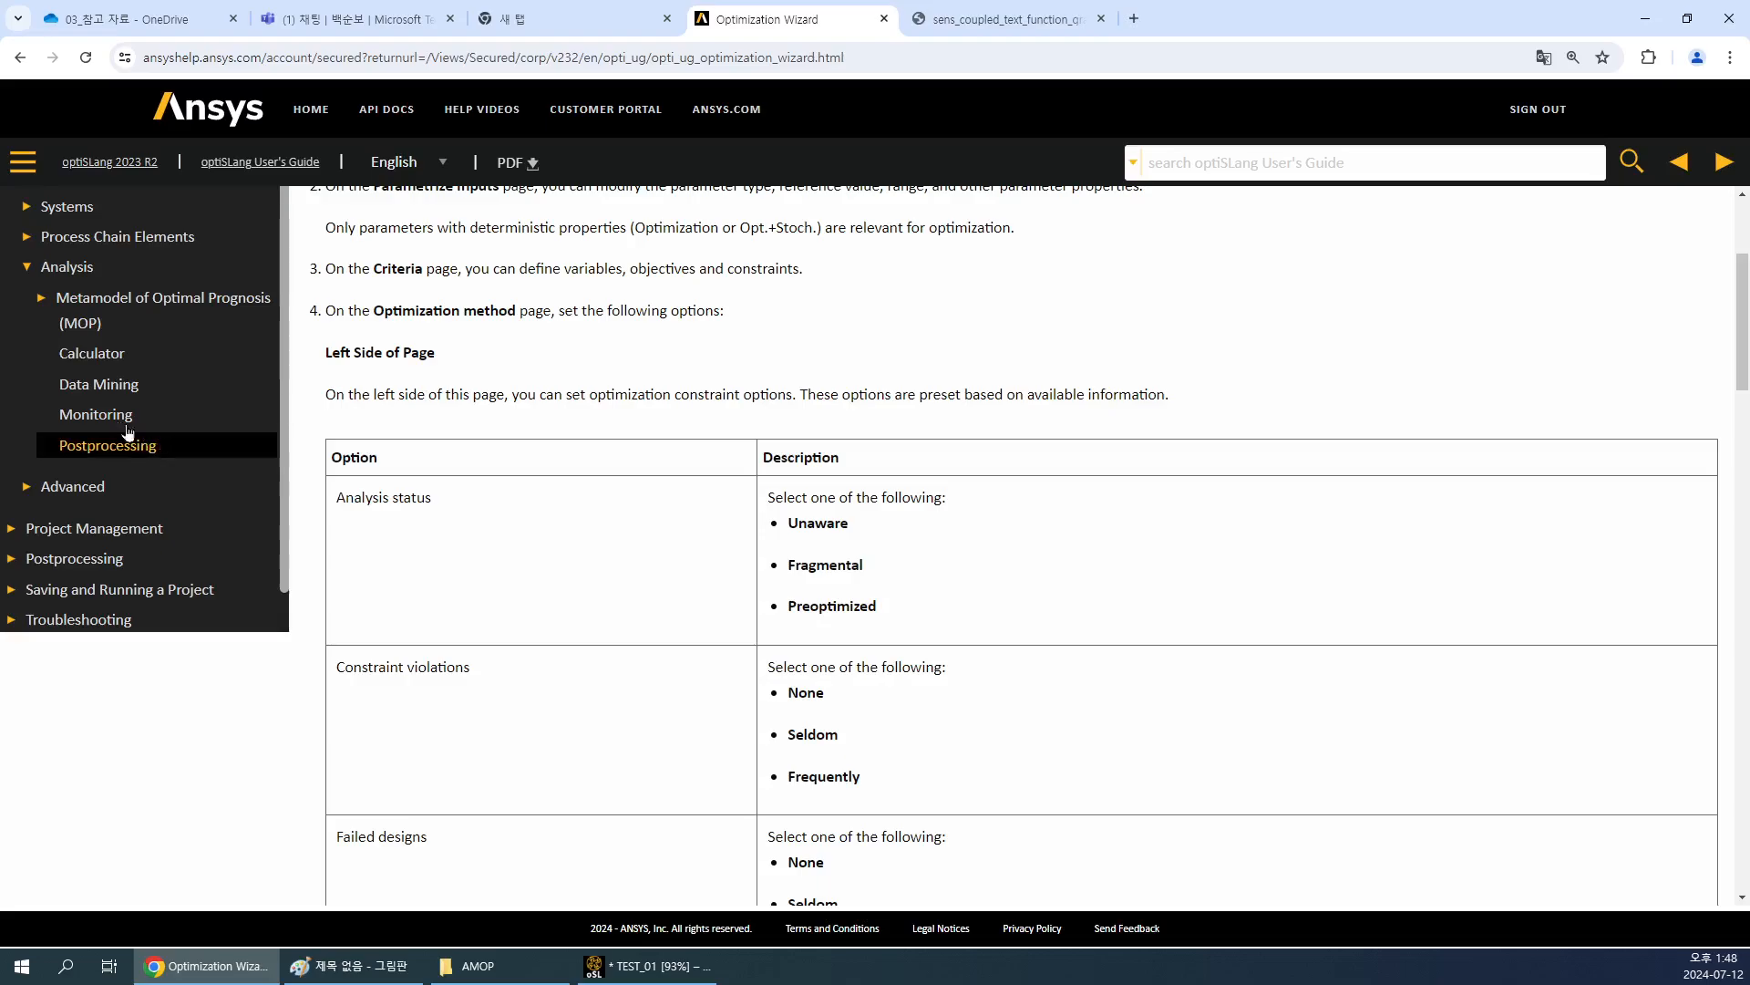
pyautogui.click(41, 297)
pyautogui.scroll(-2, 178, 371)
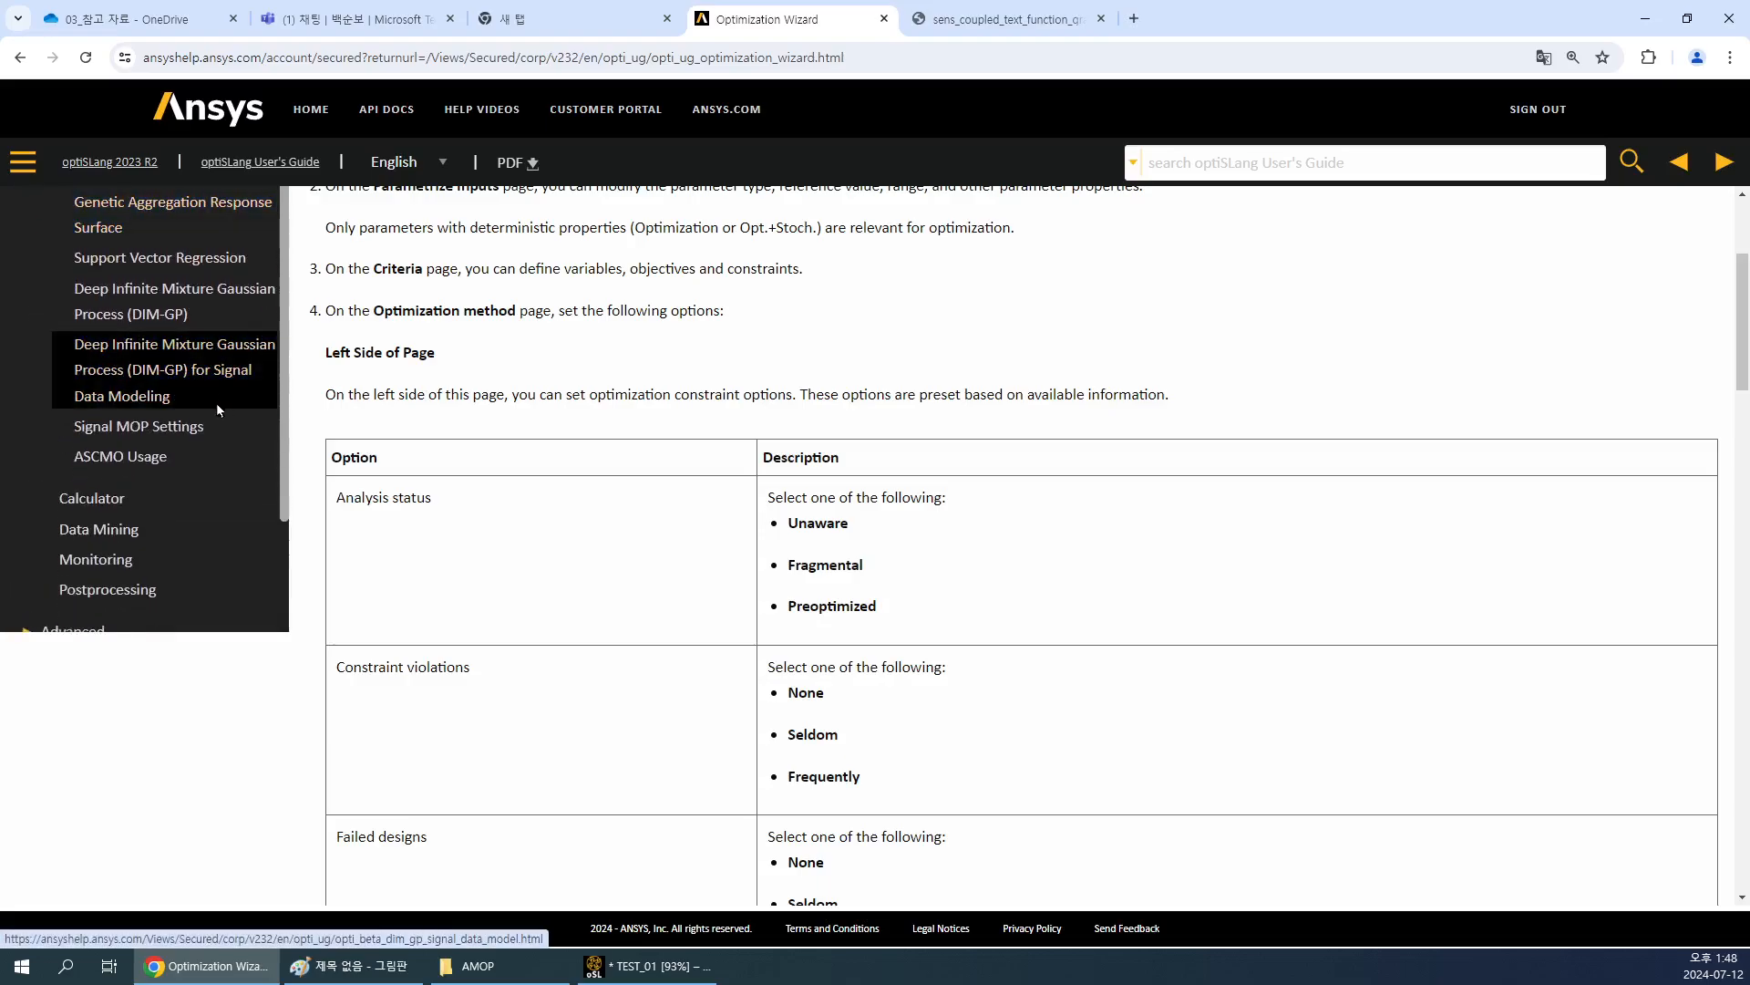
pyautogui.scroll(1, 213, 404)
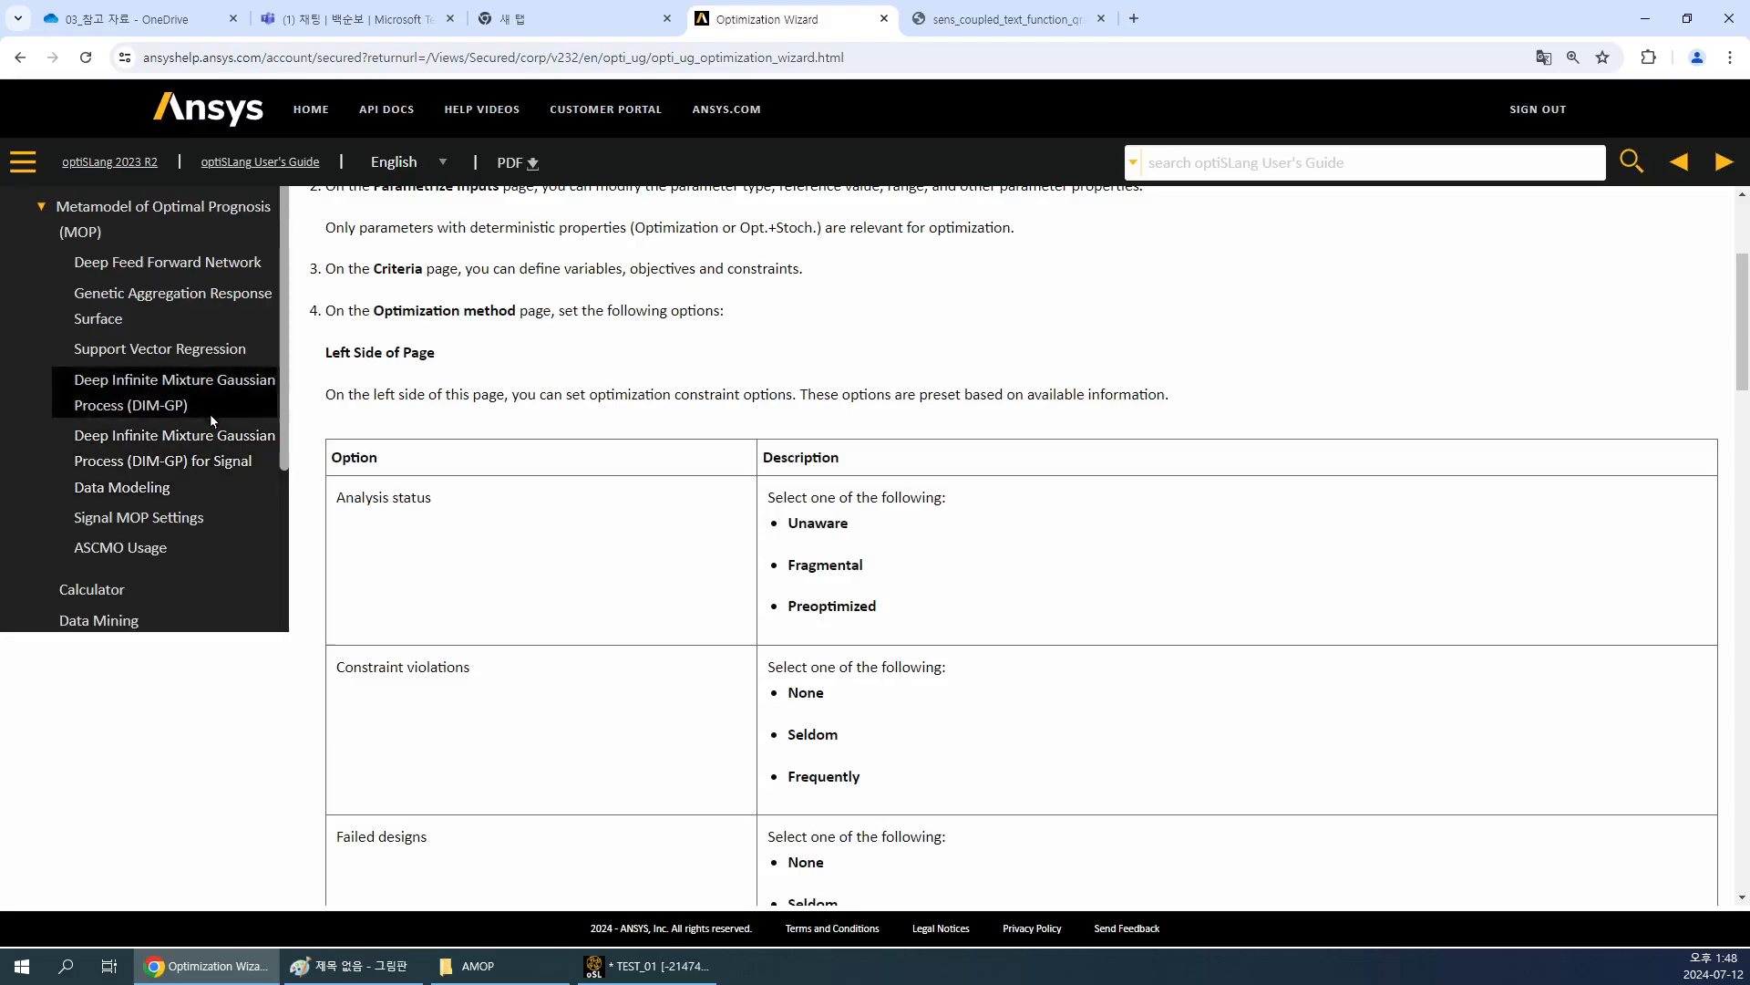
pyautogui.scroll(-1, 210, 415)
pyautogui.scroll(-2, 178, 414)
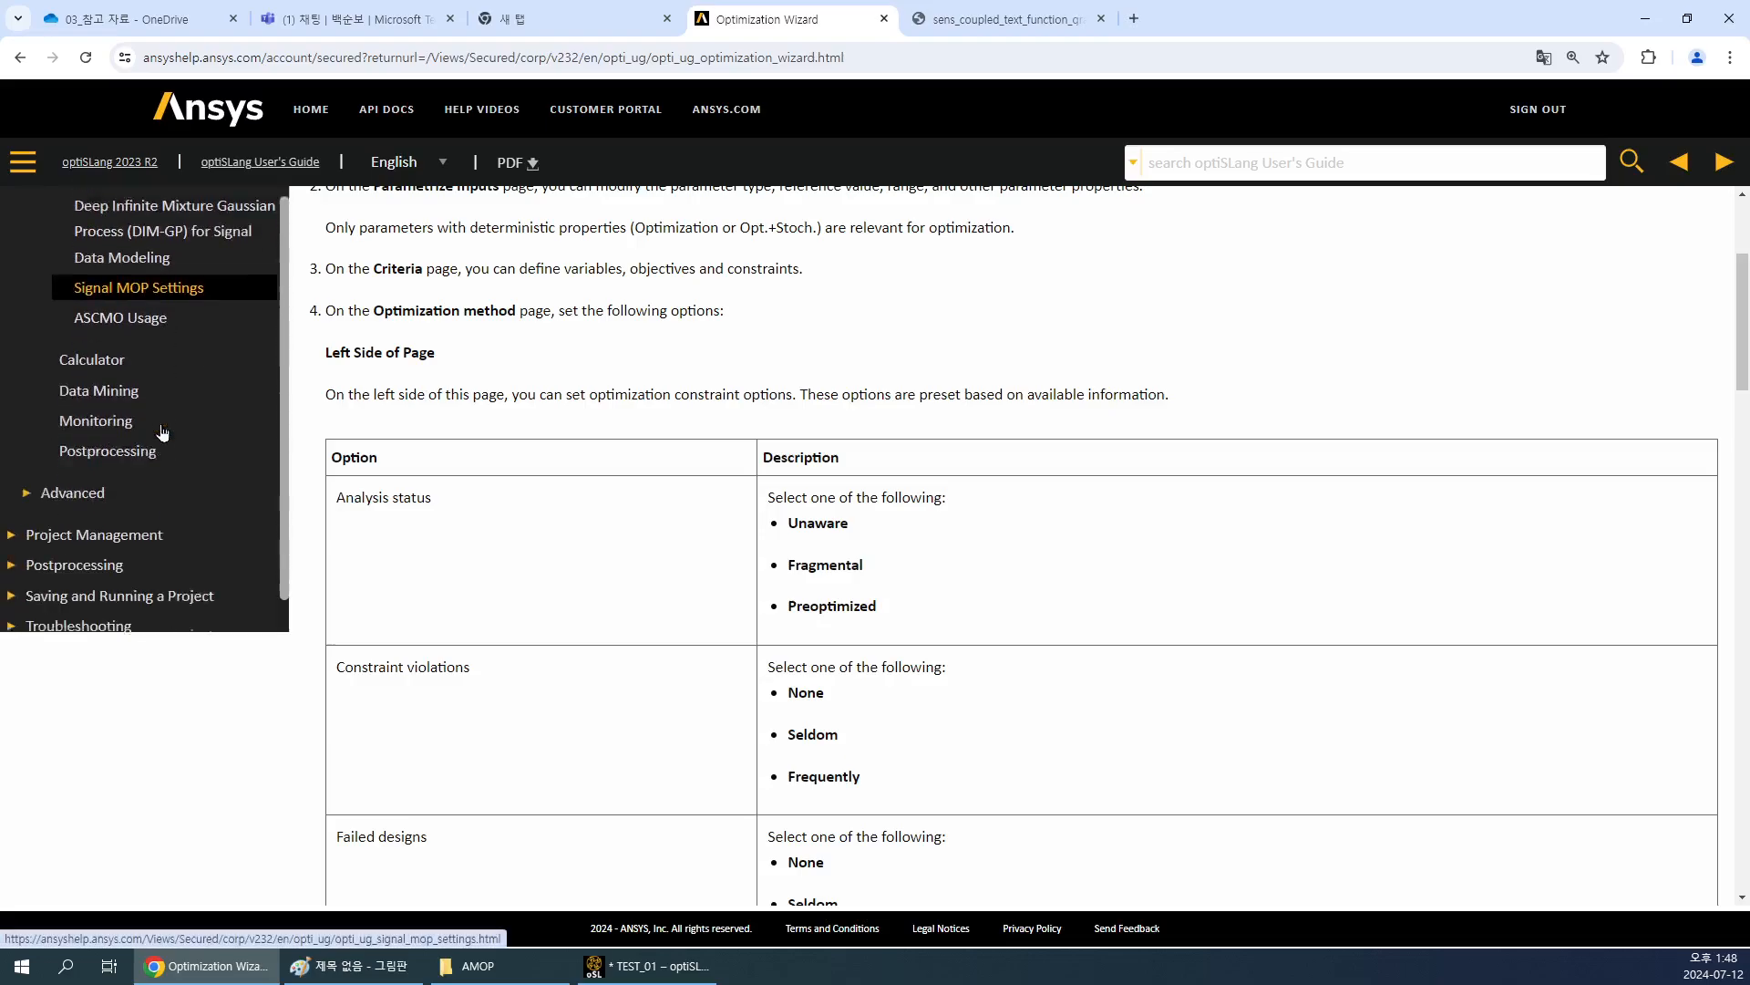
pyautogui.scroll(-1, 161, 425)
pyautogui.click(27, 451)
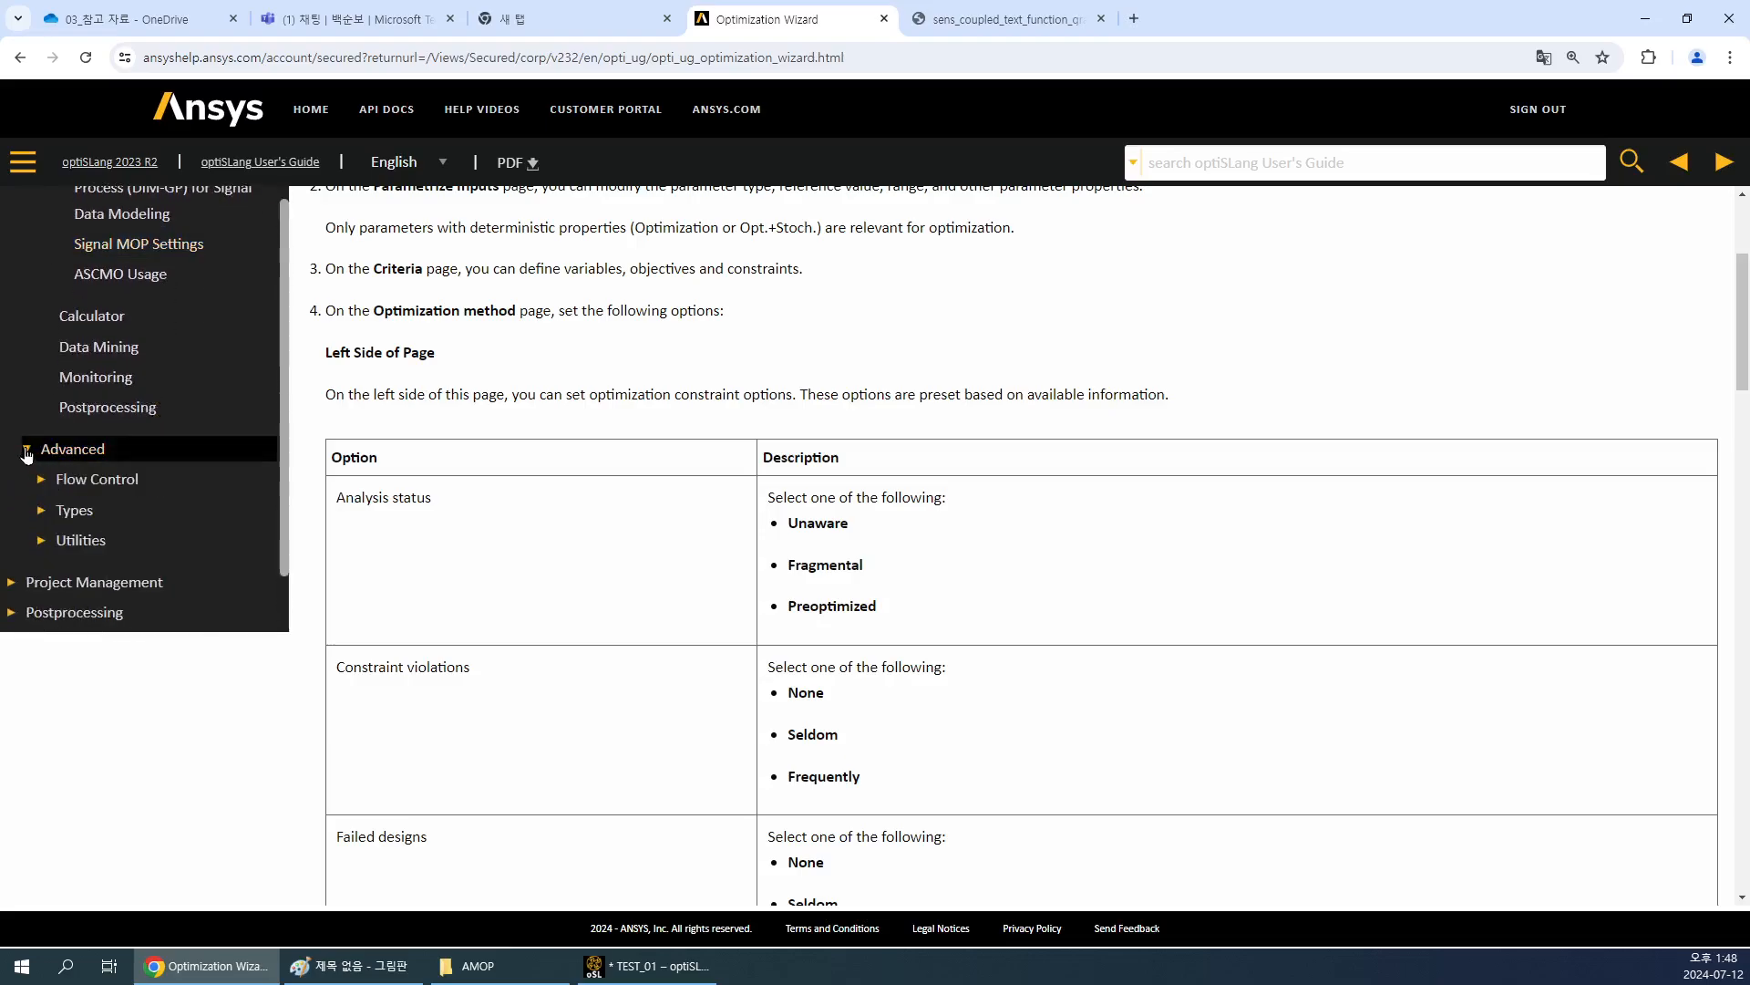
pyautogui.scroll(-5, 59, 383)
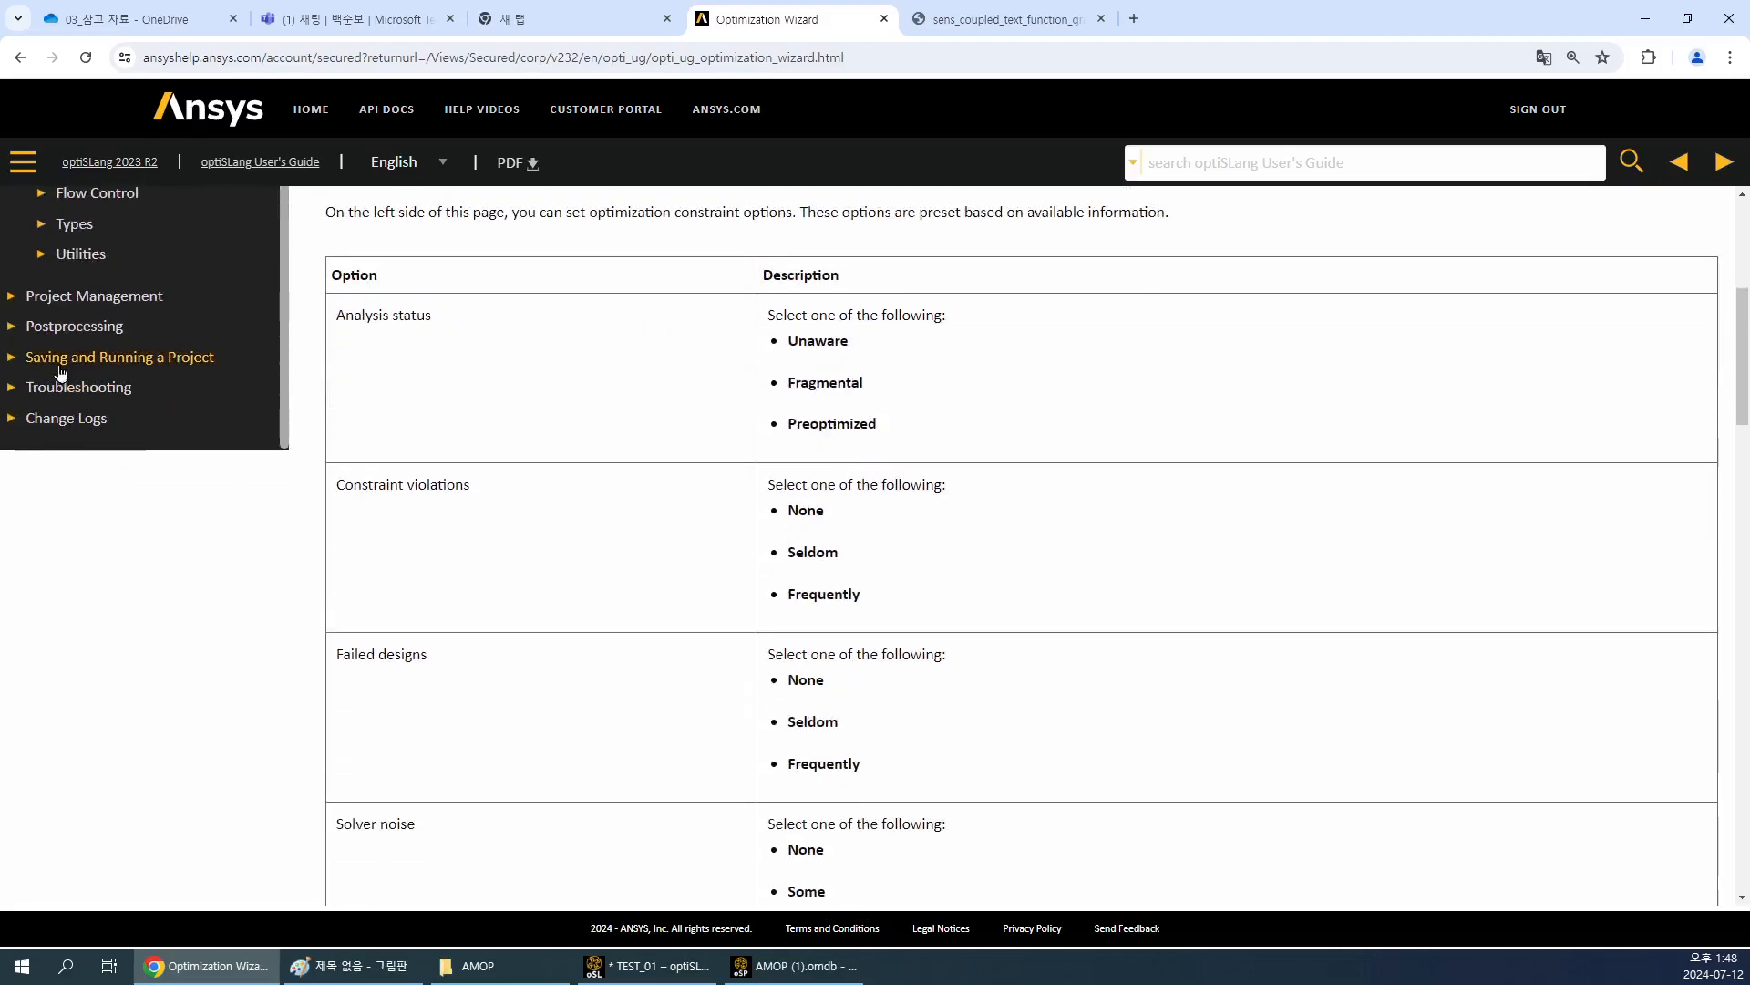
pyautogui.scroll(6, 74, 413)
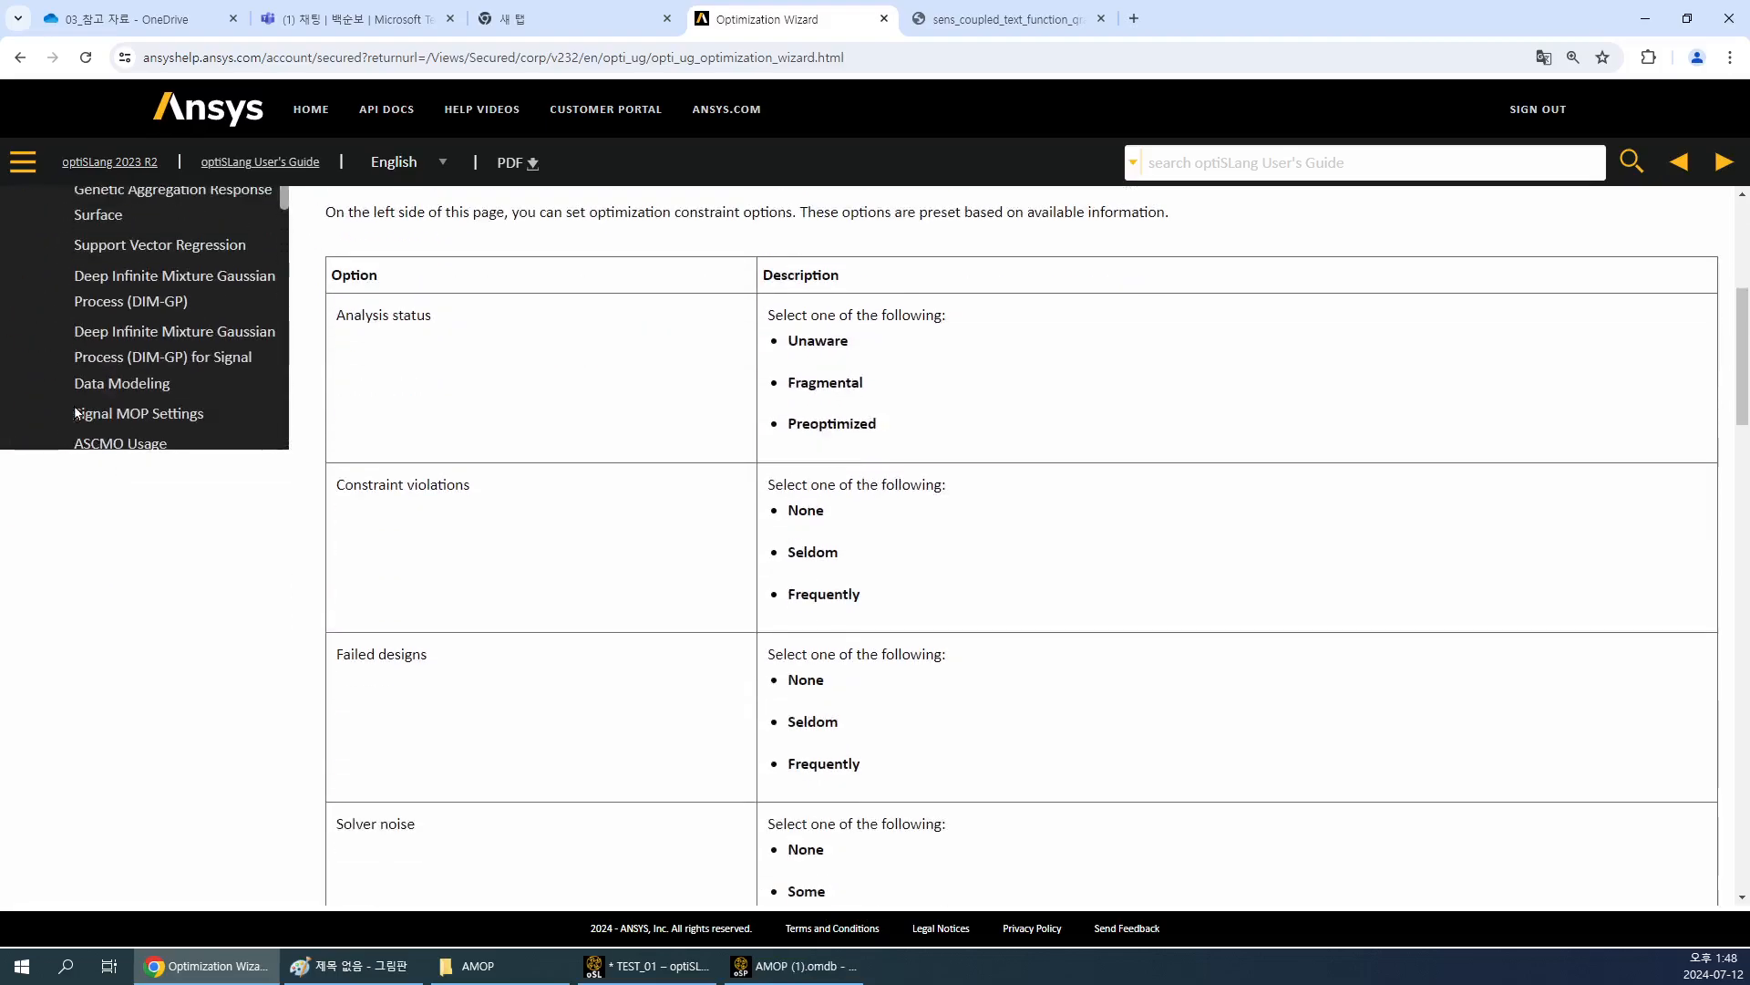
pyautogui.scroll(5, 74, 413)
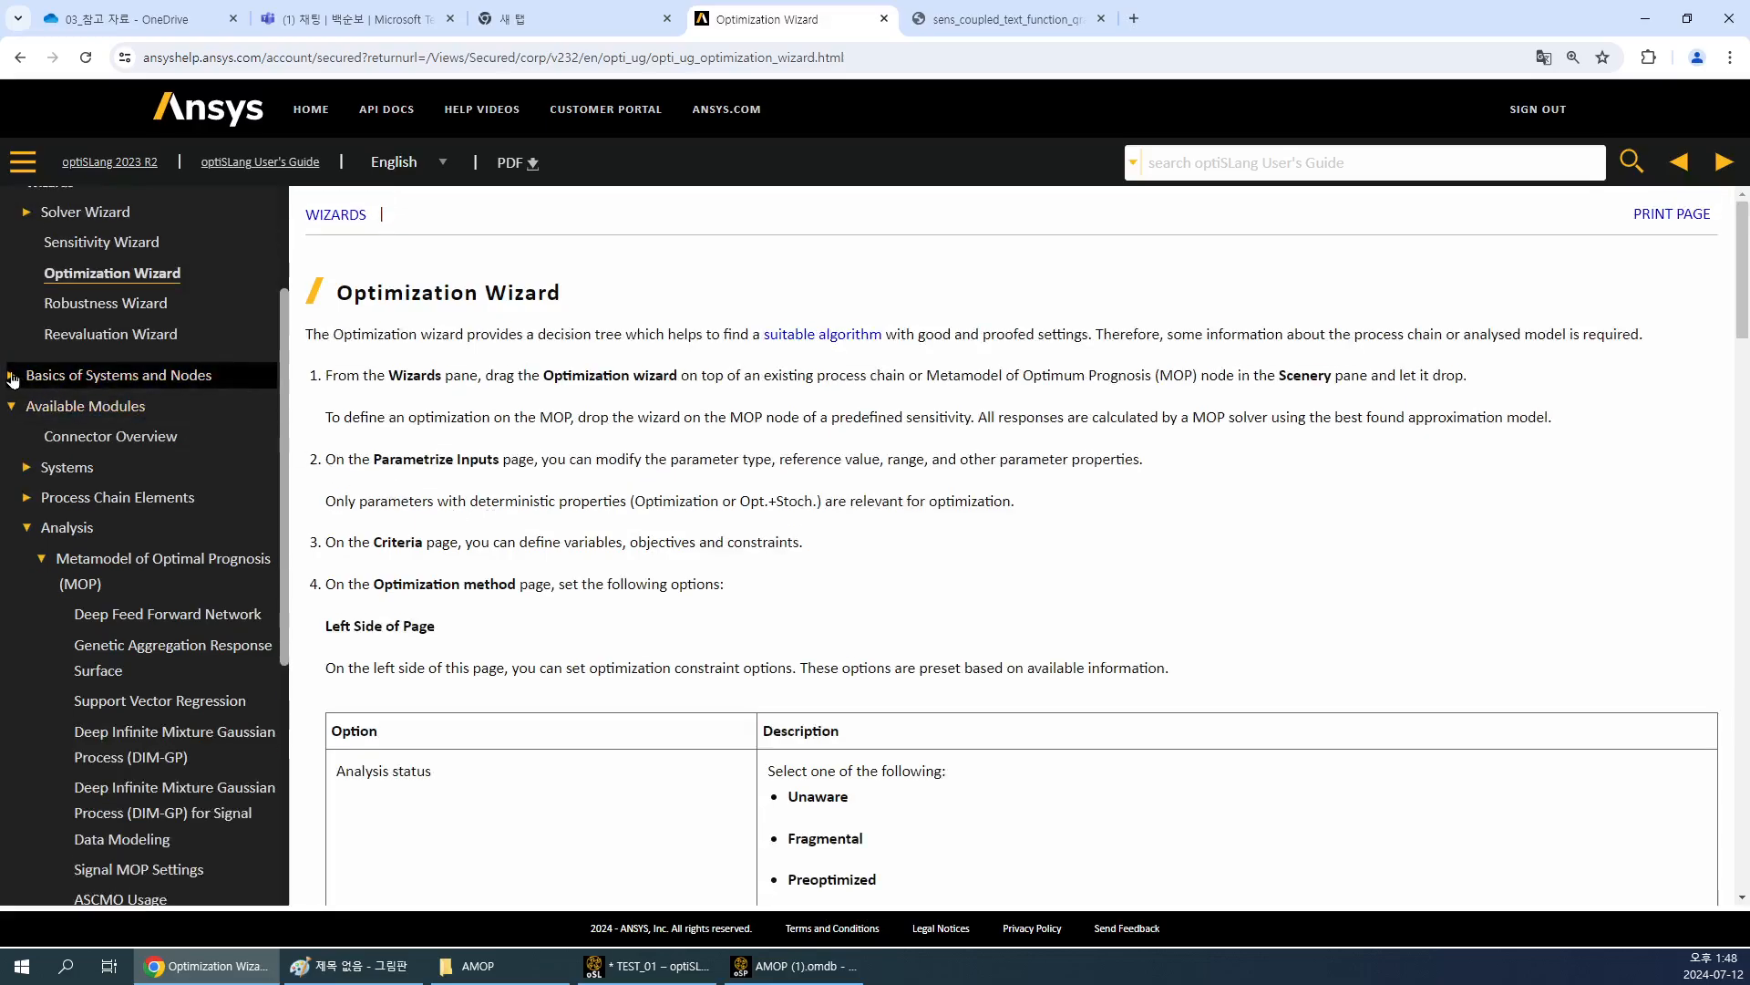
# Look through the Basics of Systems and Nodes and Solver Wizard topics and read the Sensitivity Wizard page's options.
pyautogui.click(11, 375)
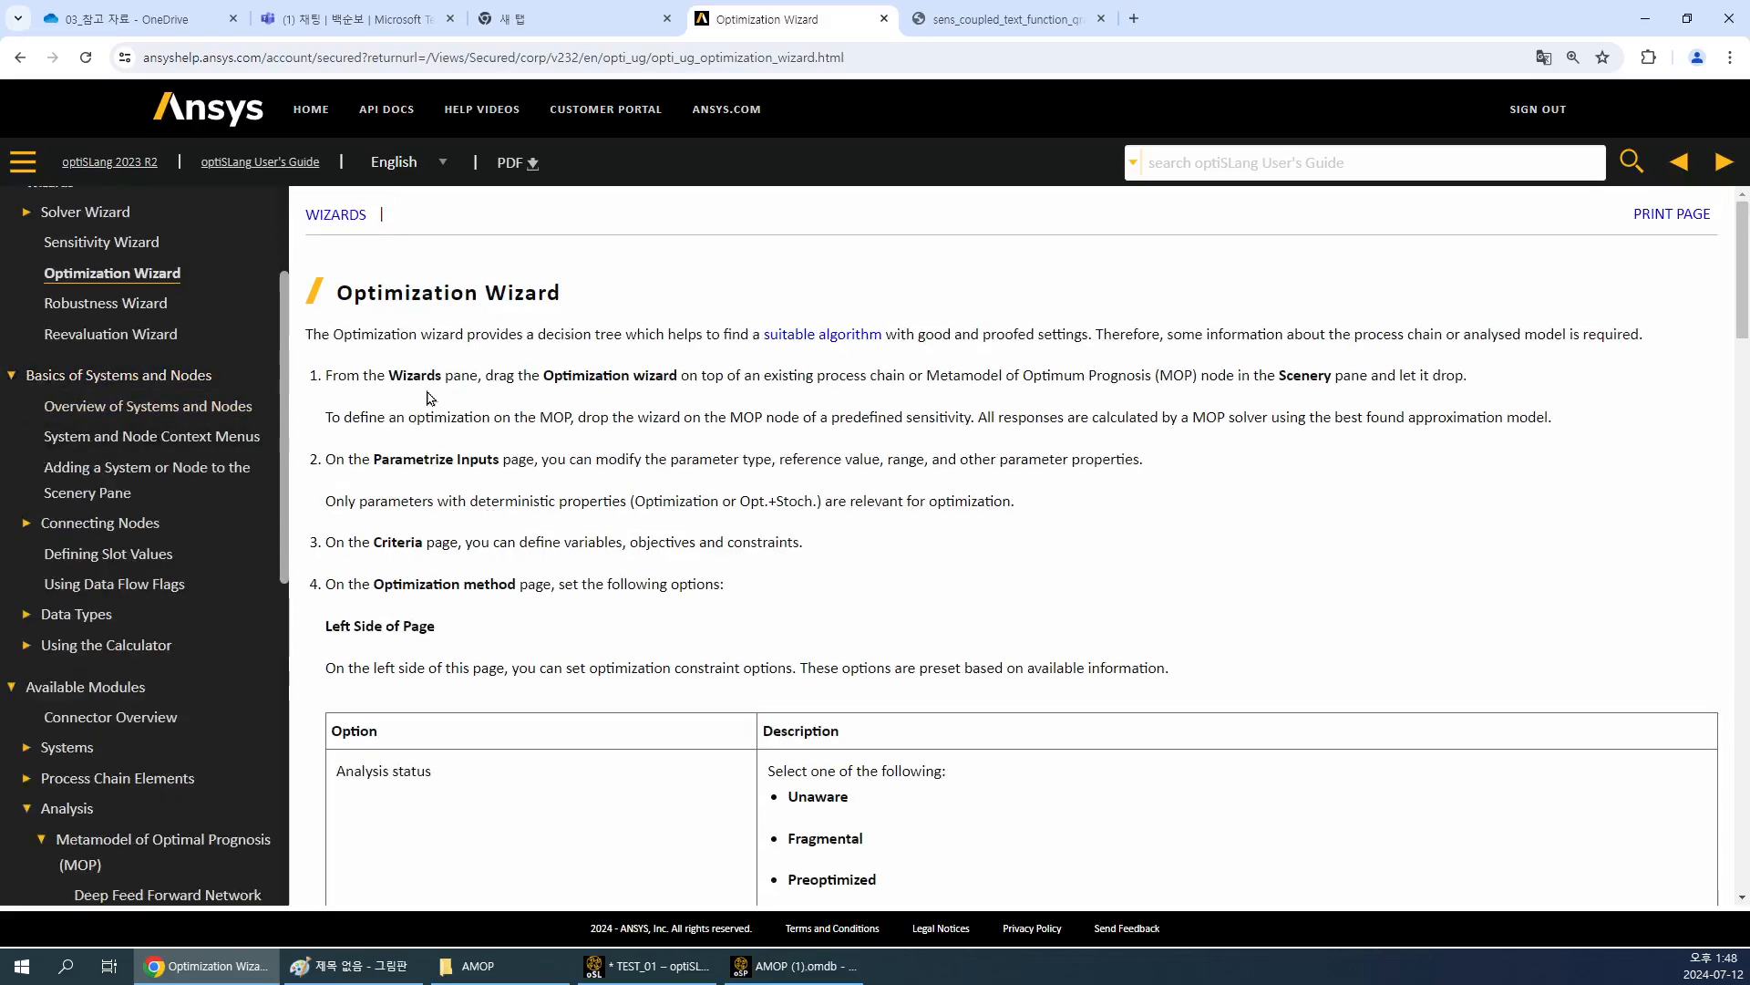
pyautogui.click(27, 211)
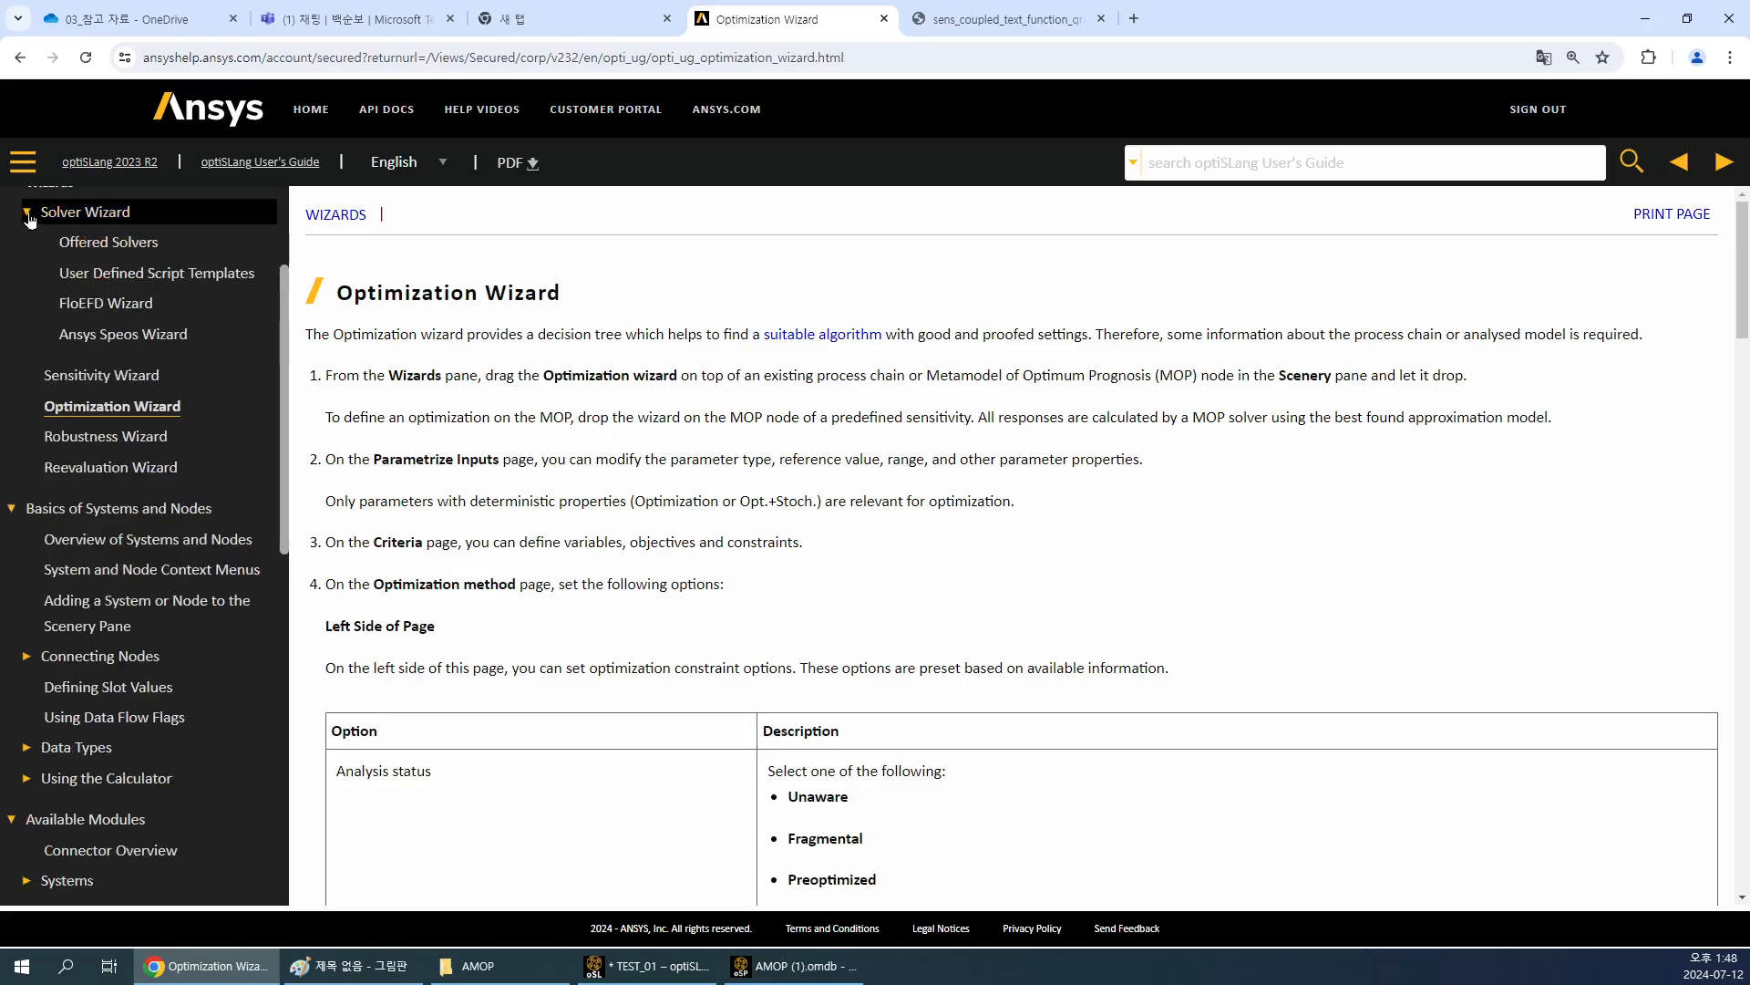
pyautogui.click(105, 376)
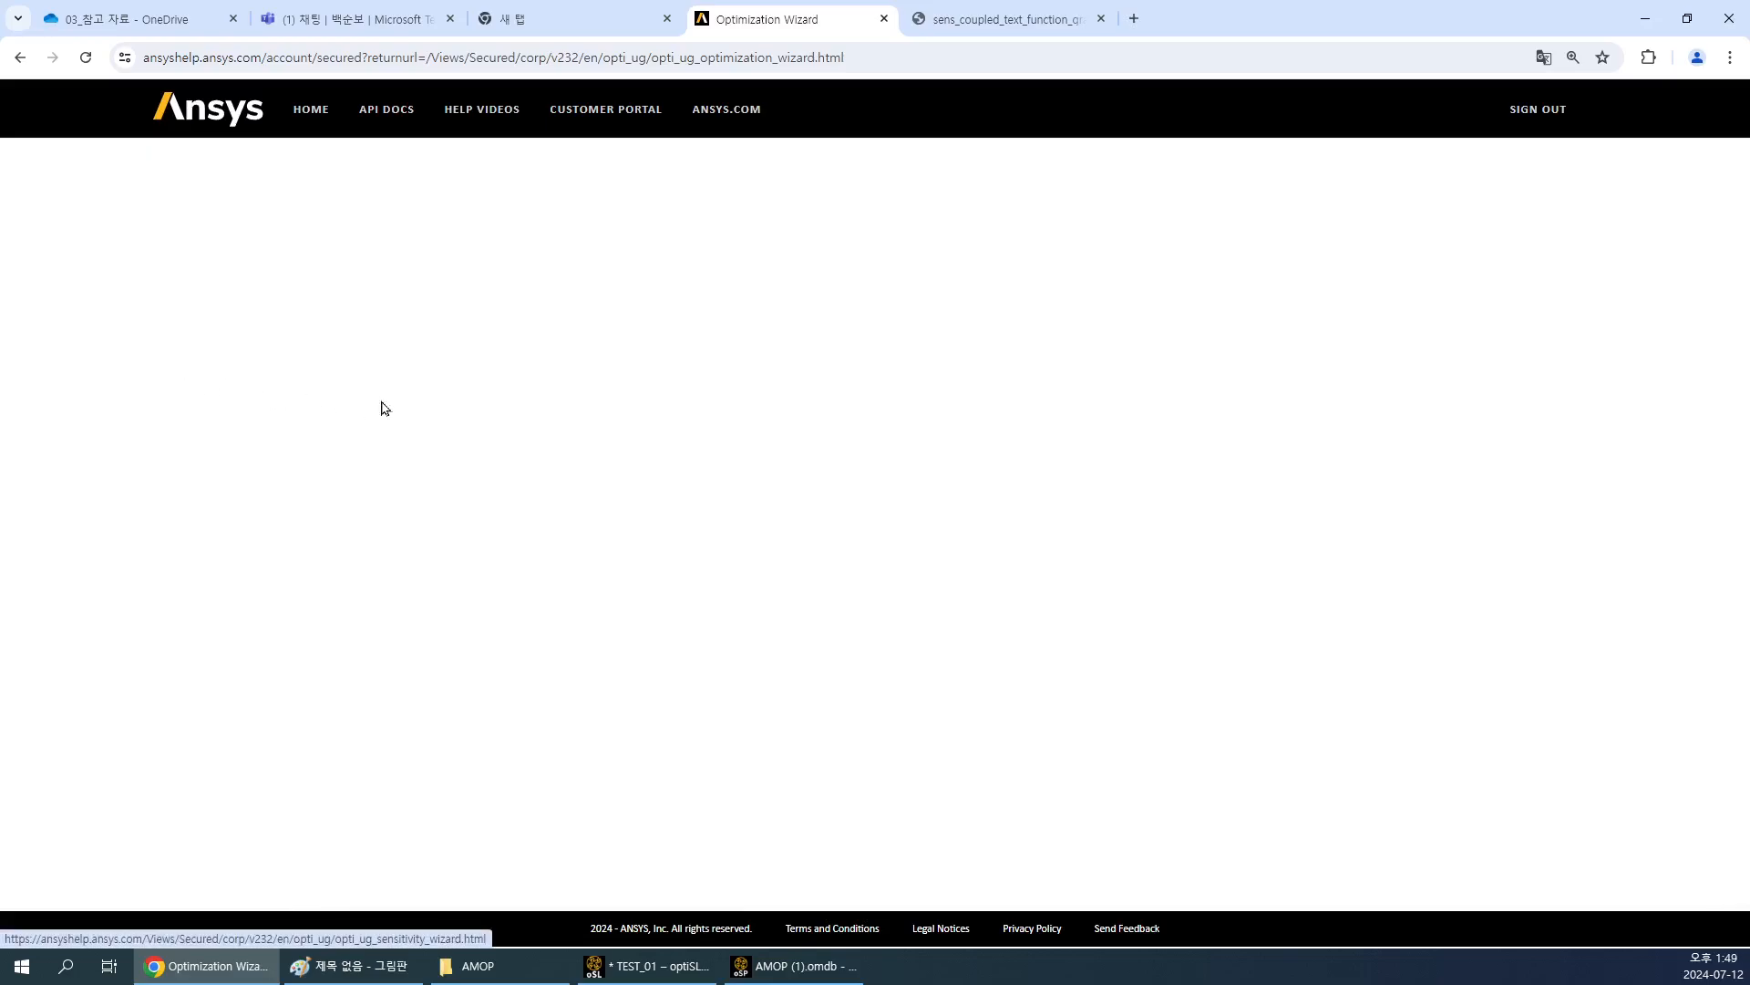
pyautogui.scroll(-20, 605, 492)
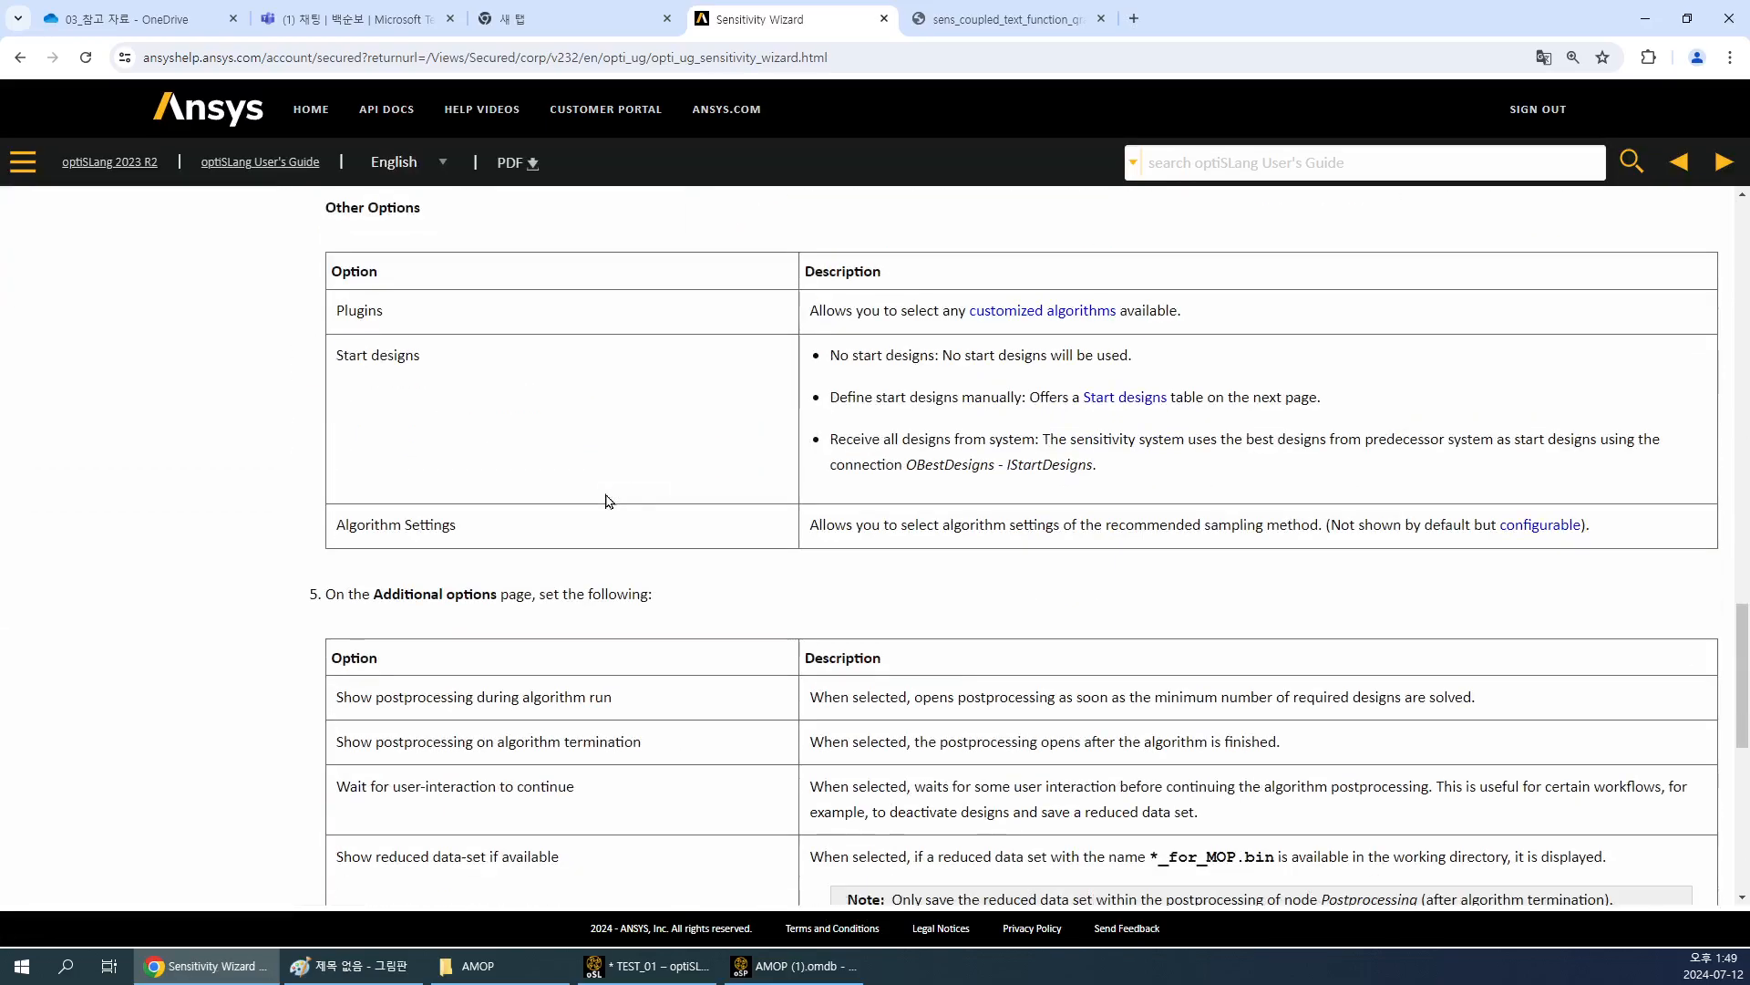
pyautogui.scroll(6, 607, 502)
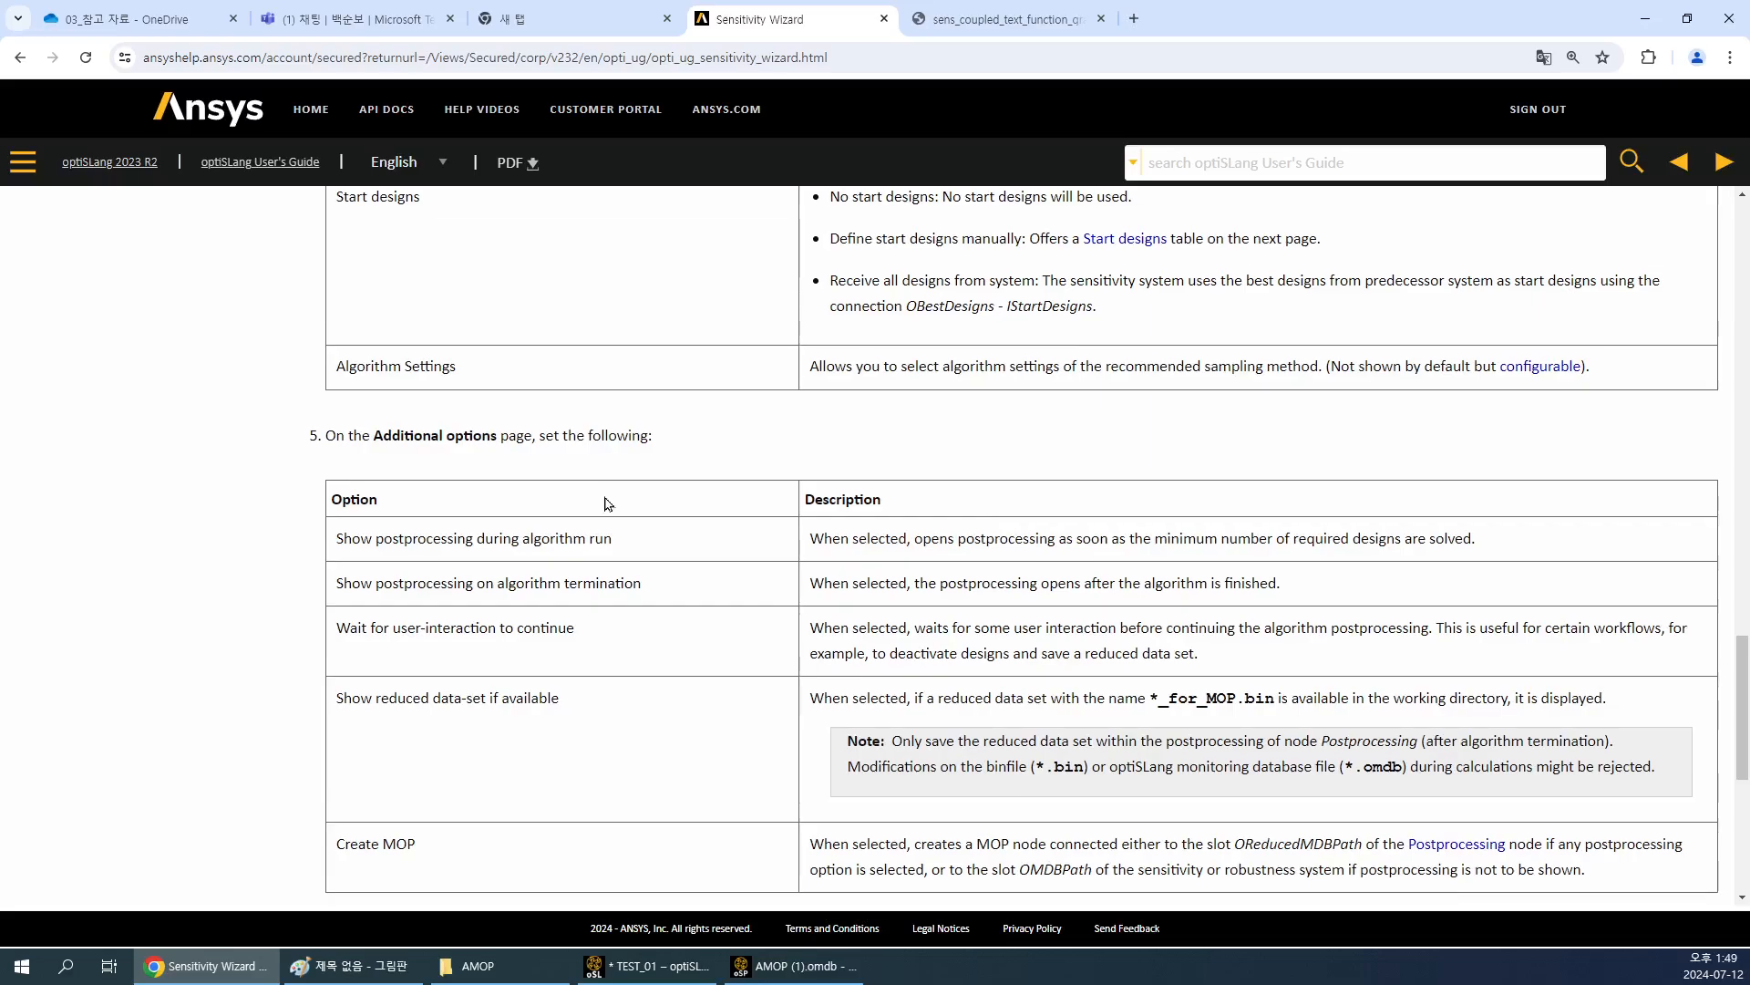
pyautogui.scroll(20, 607, 503)
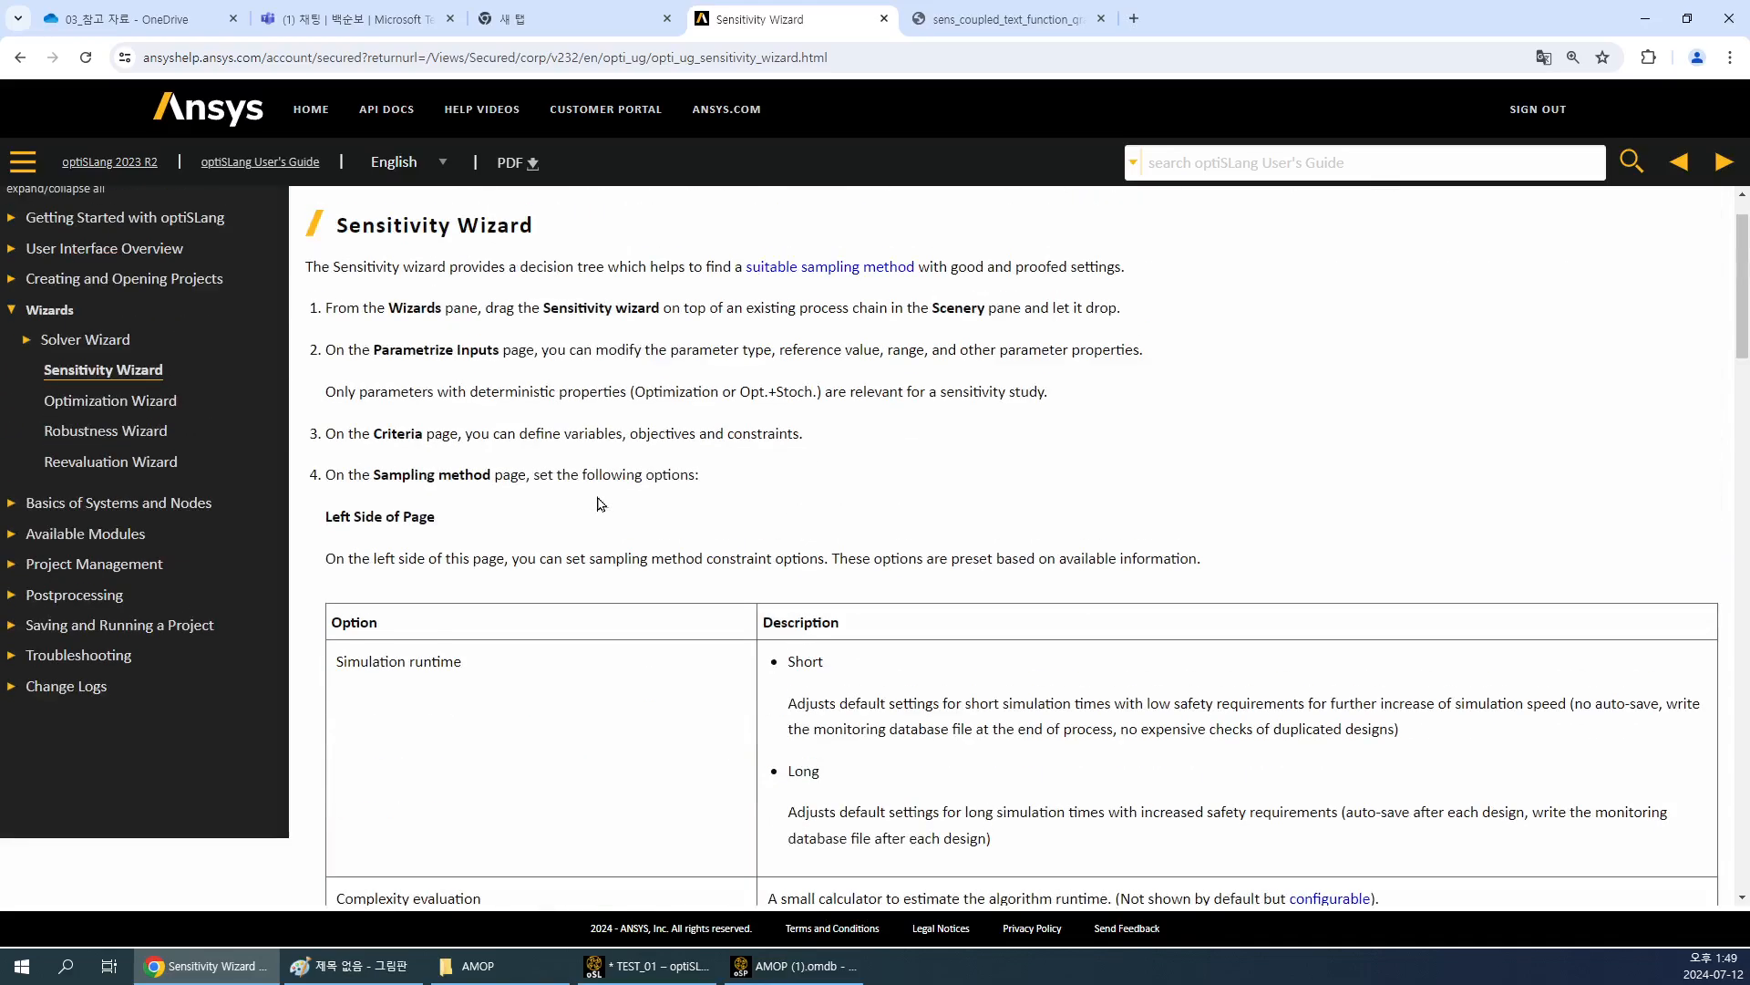
# Browse the Process Chain Elements and Analysis topics under Available Modules and open the Metamodel of Optimal Prognosis (MOP) page.
pyautogui.click(40, 507)
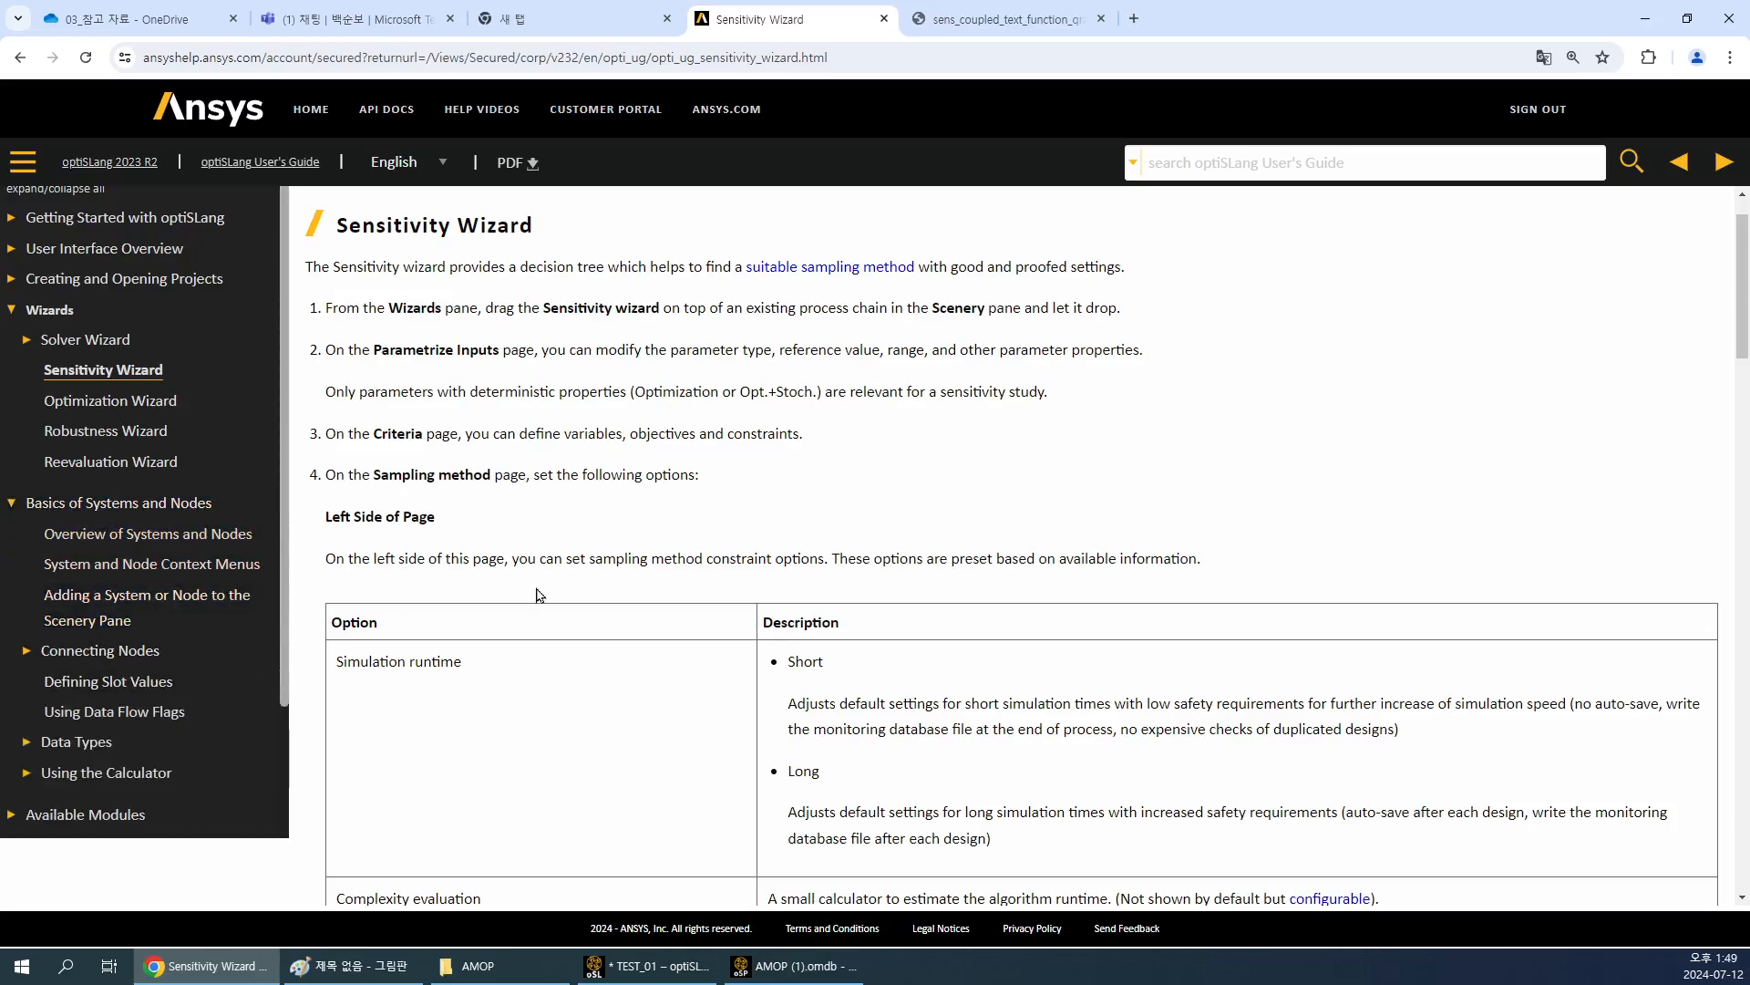
pyautogui.scroll(-2, 537, 593)
pyautogui.scroll(-1, 160, 569)
pyautogui.click(15, 544)
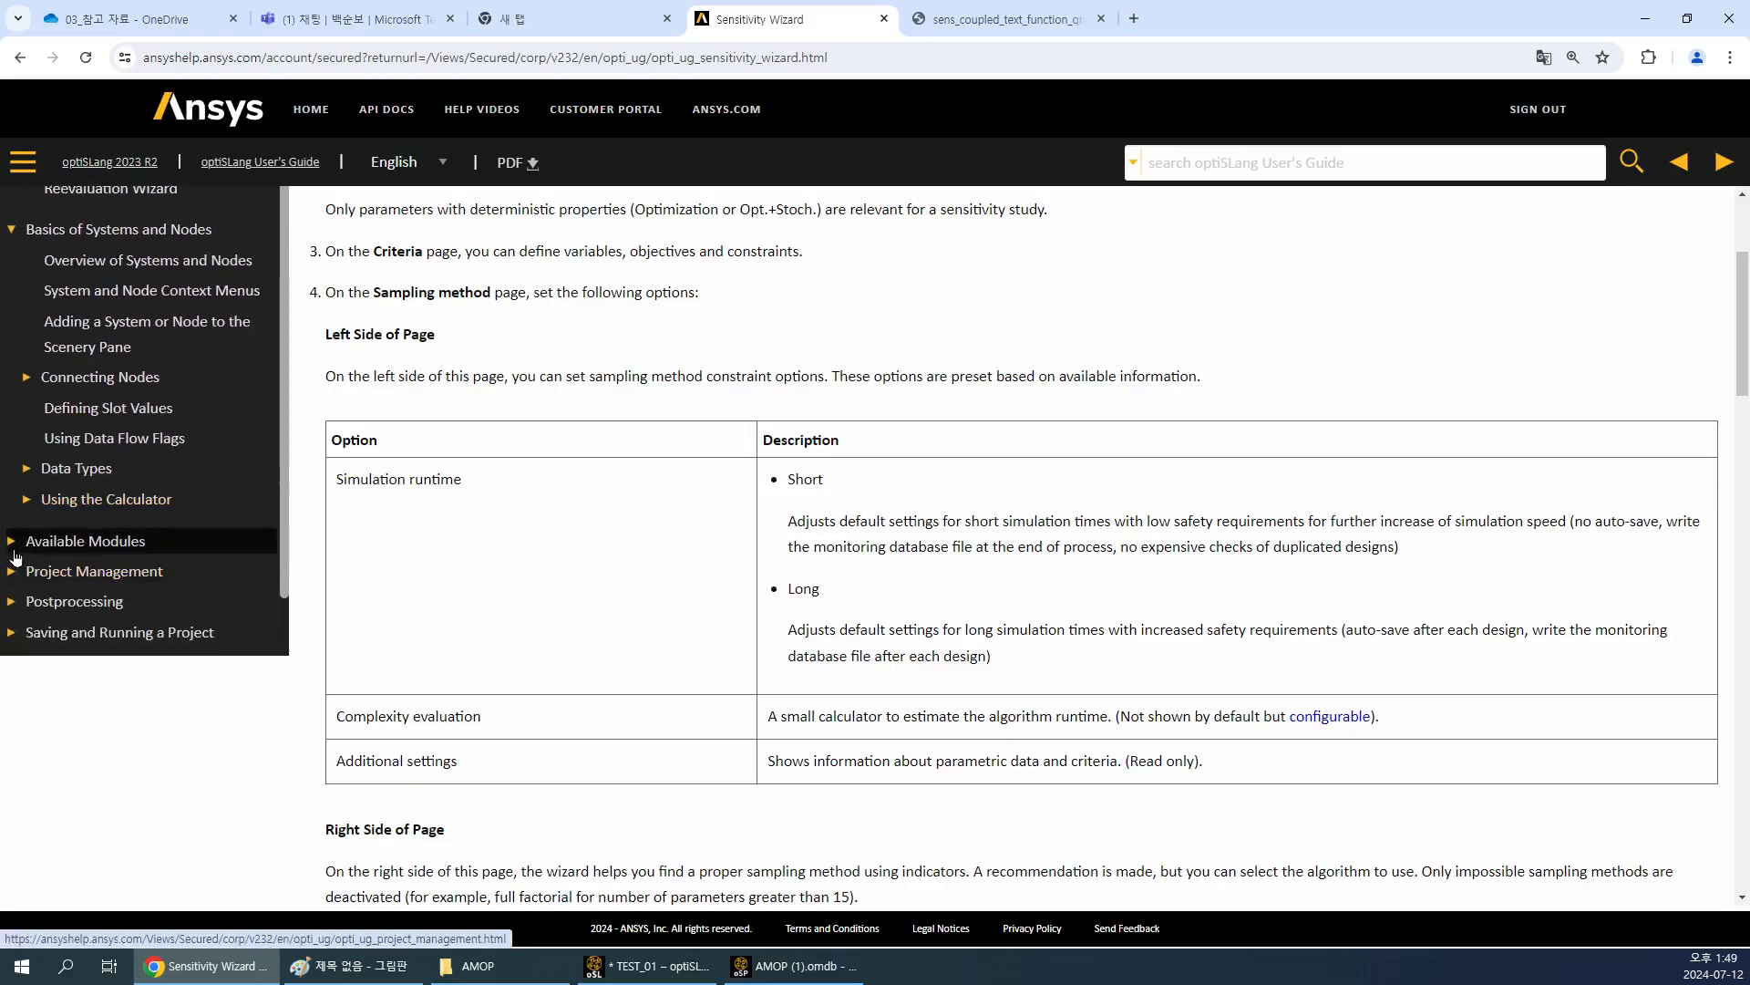
pyautogui.scroll(-2, 18, 542)
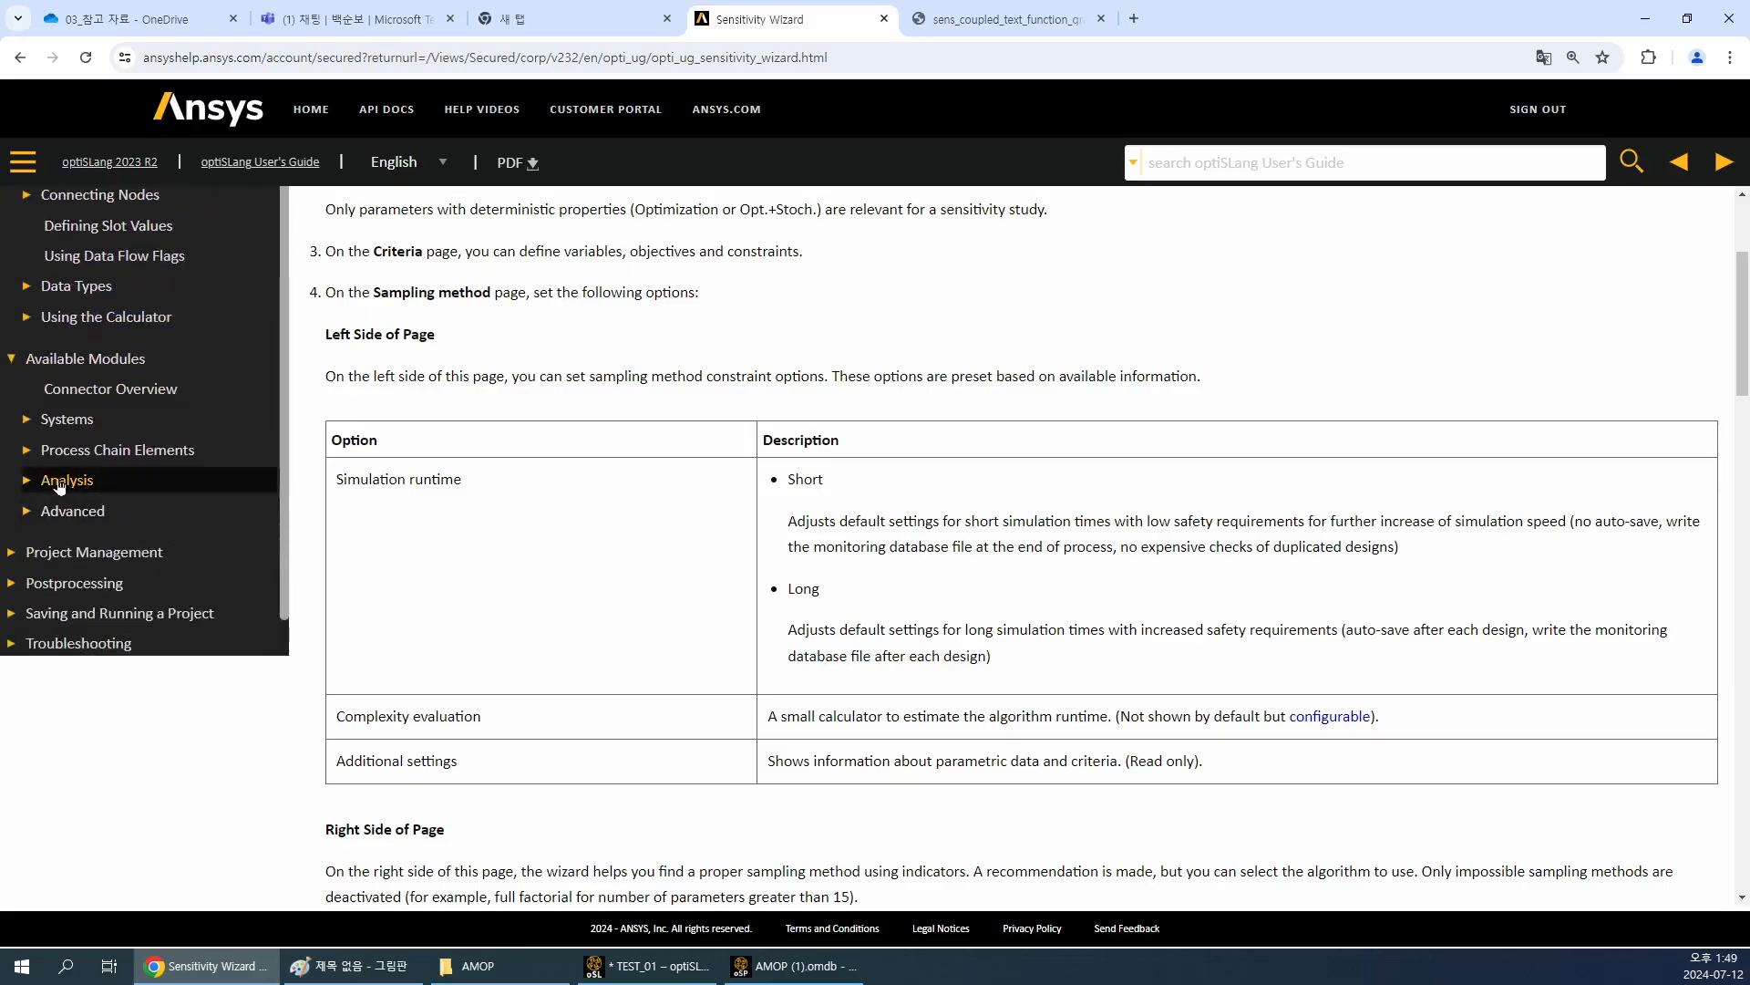
pyautogui.click(25, 453)
pyautogui.scroll(-2, 26, 456)
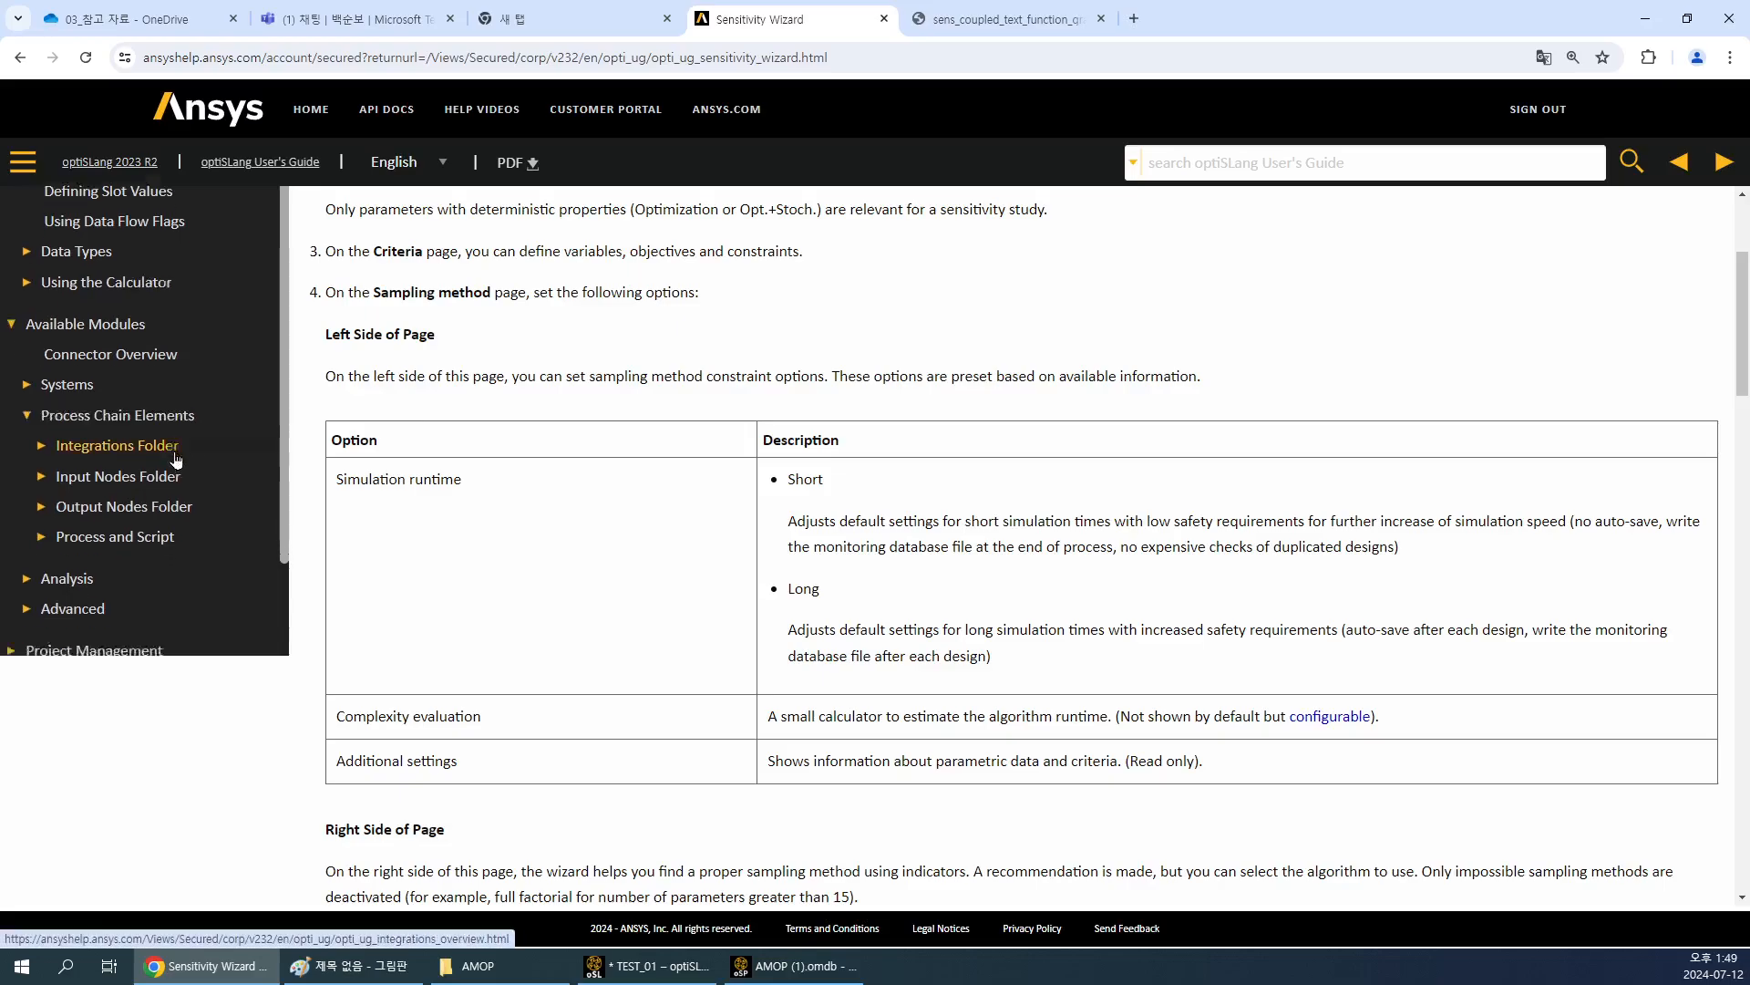
pyautogui.click(29, 432)
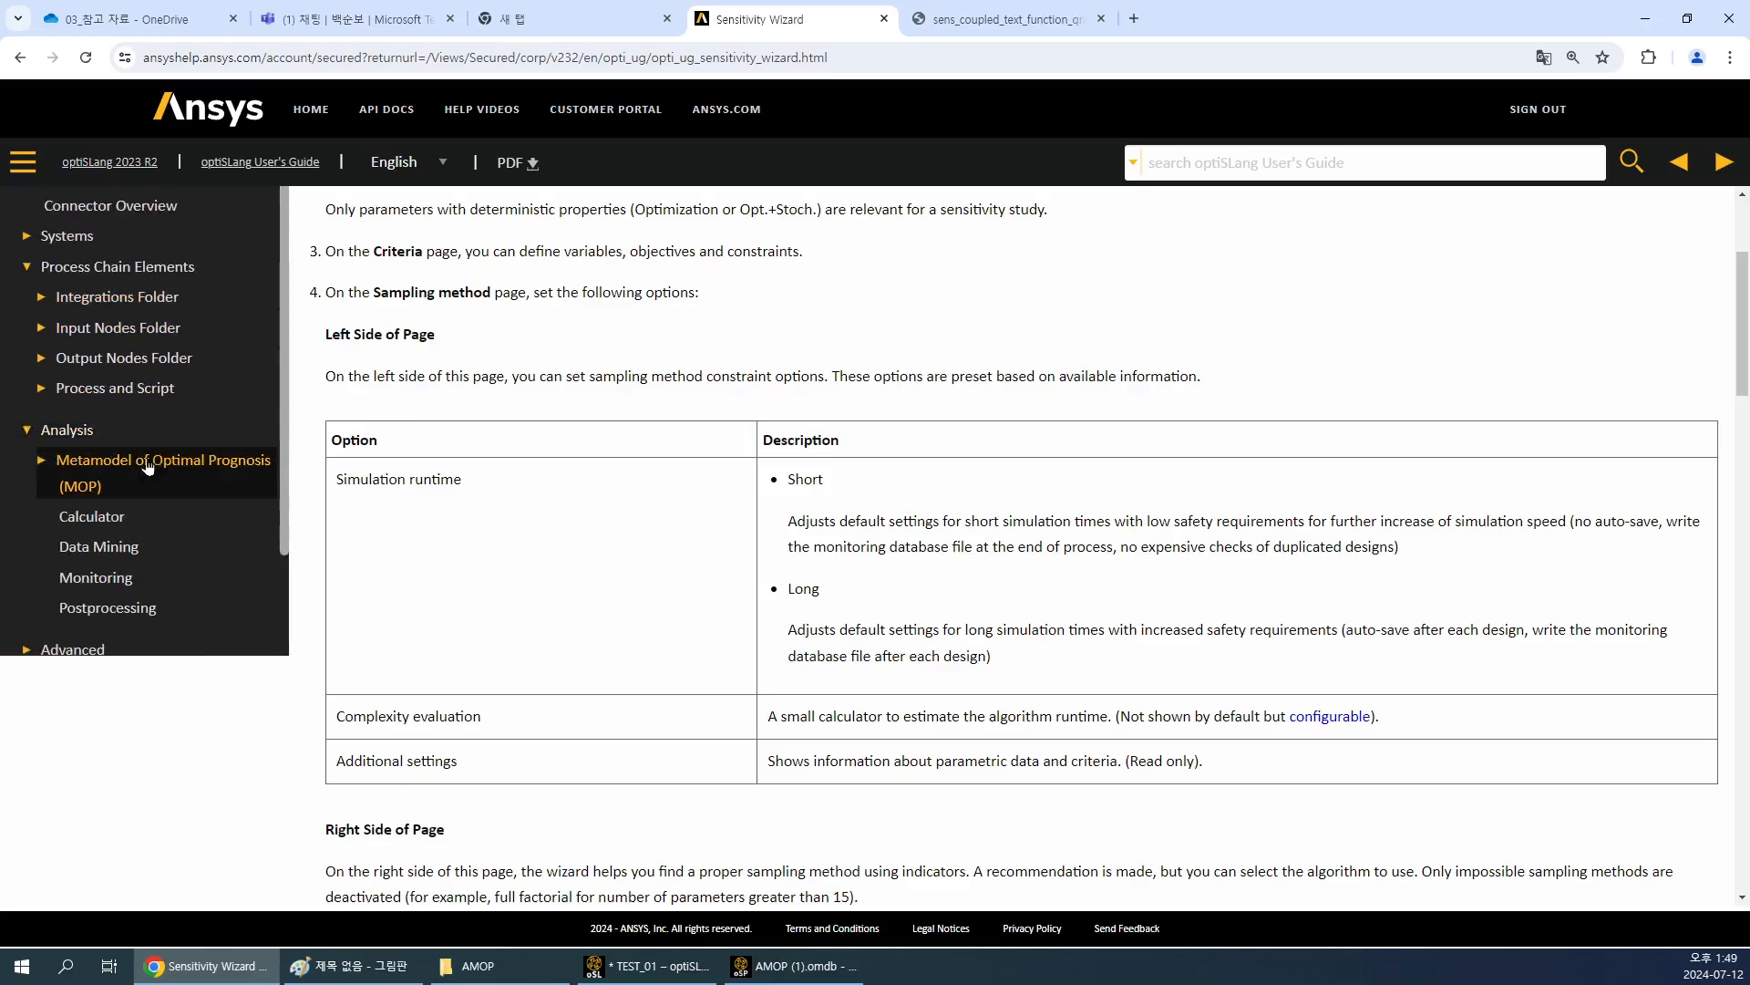
pyautogui.scroll(-1, 155, 528)
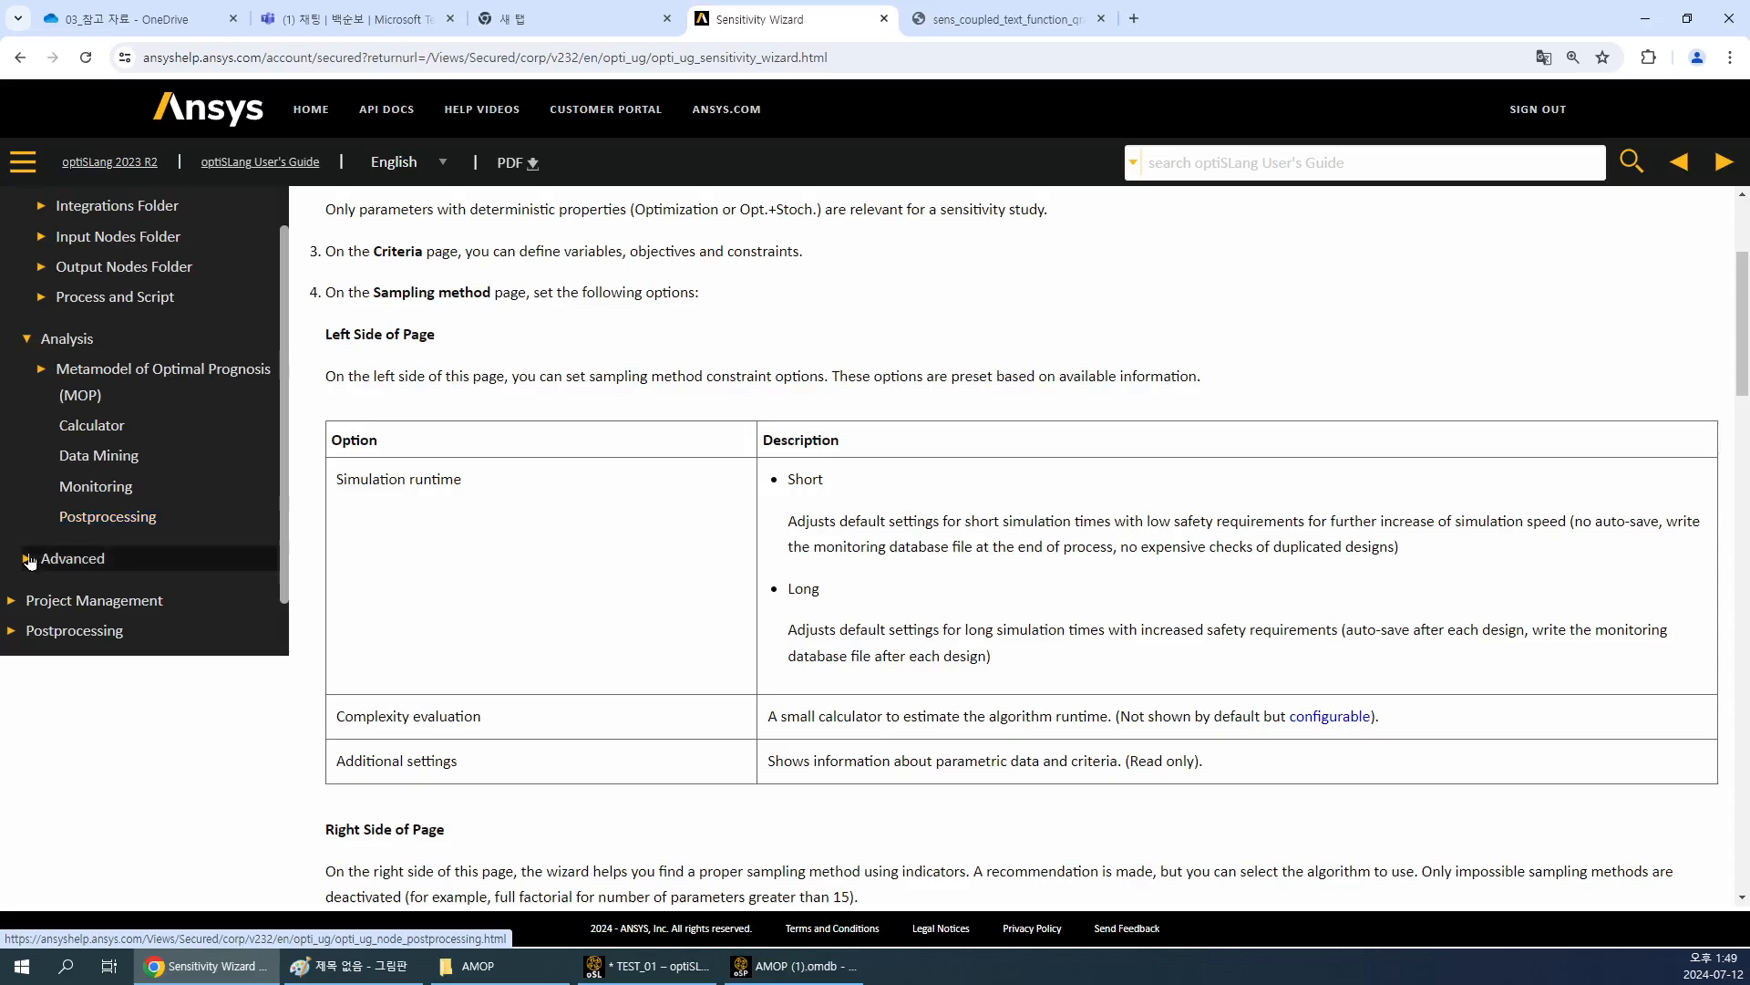
pyautogui.click(71, 393)
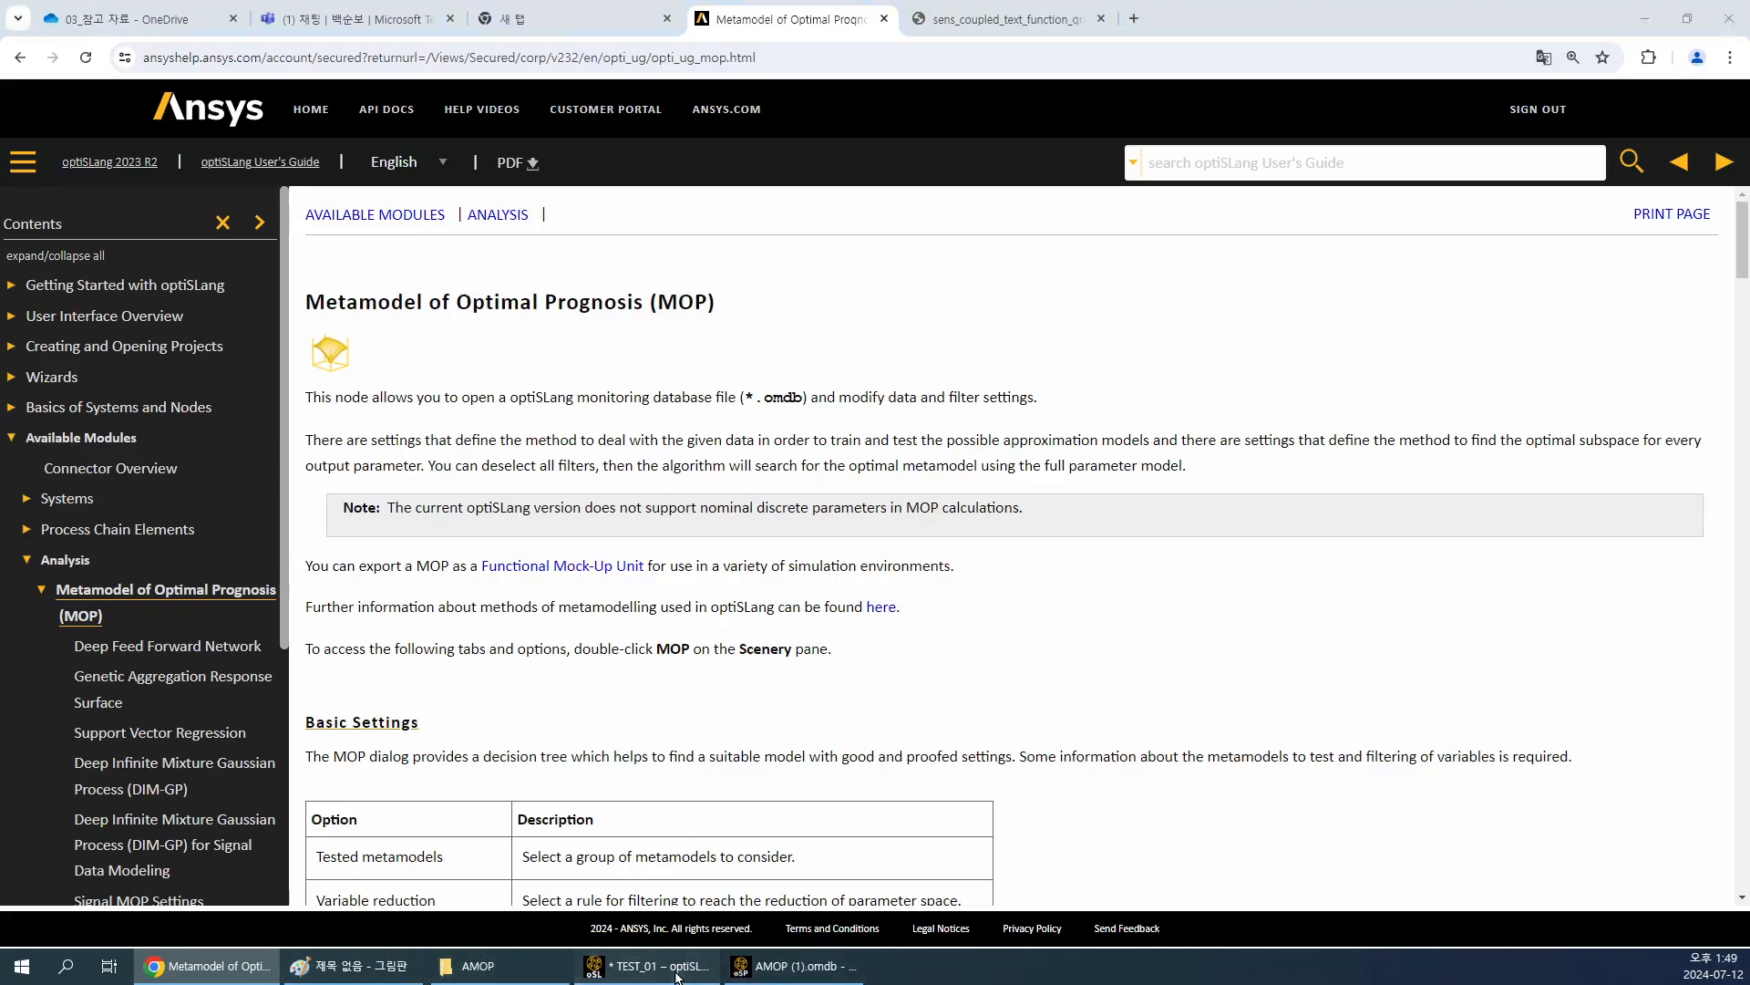
# Check the AMOP (1) approximation results and the TEST_01 scenery in optiSLang, and return to Chrome.
pyautogui.click(784, 970)
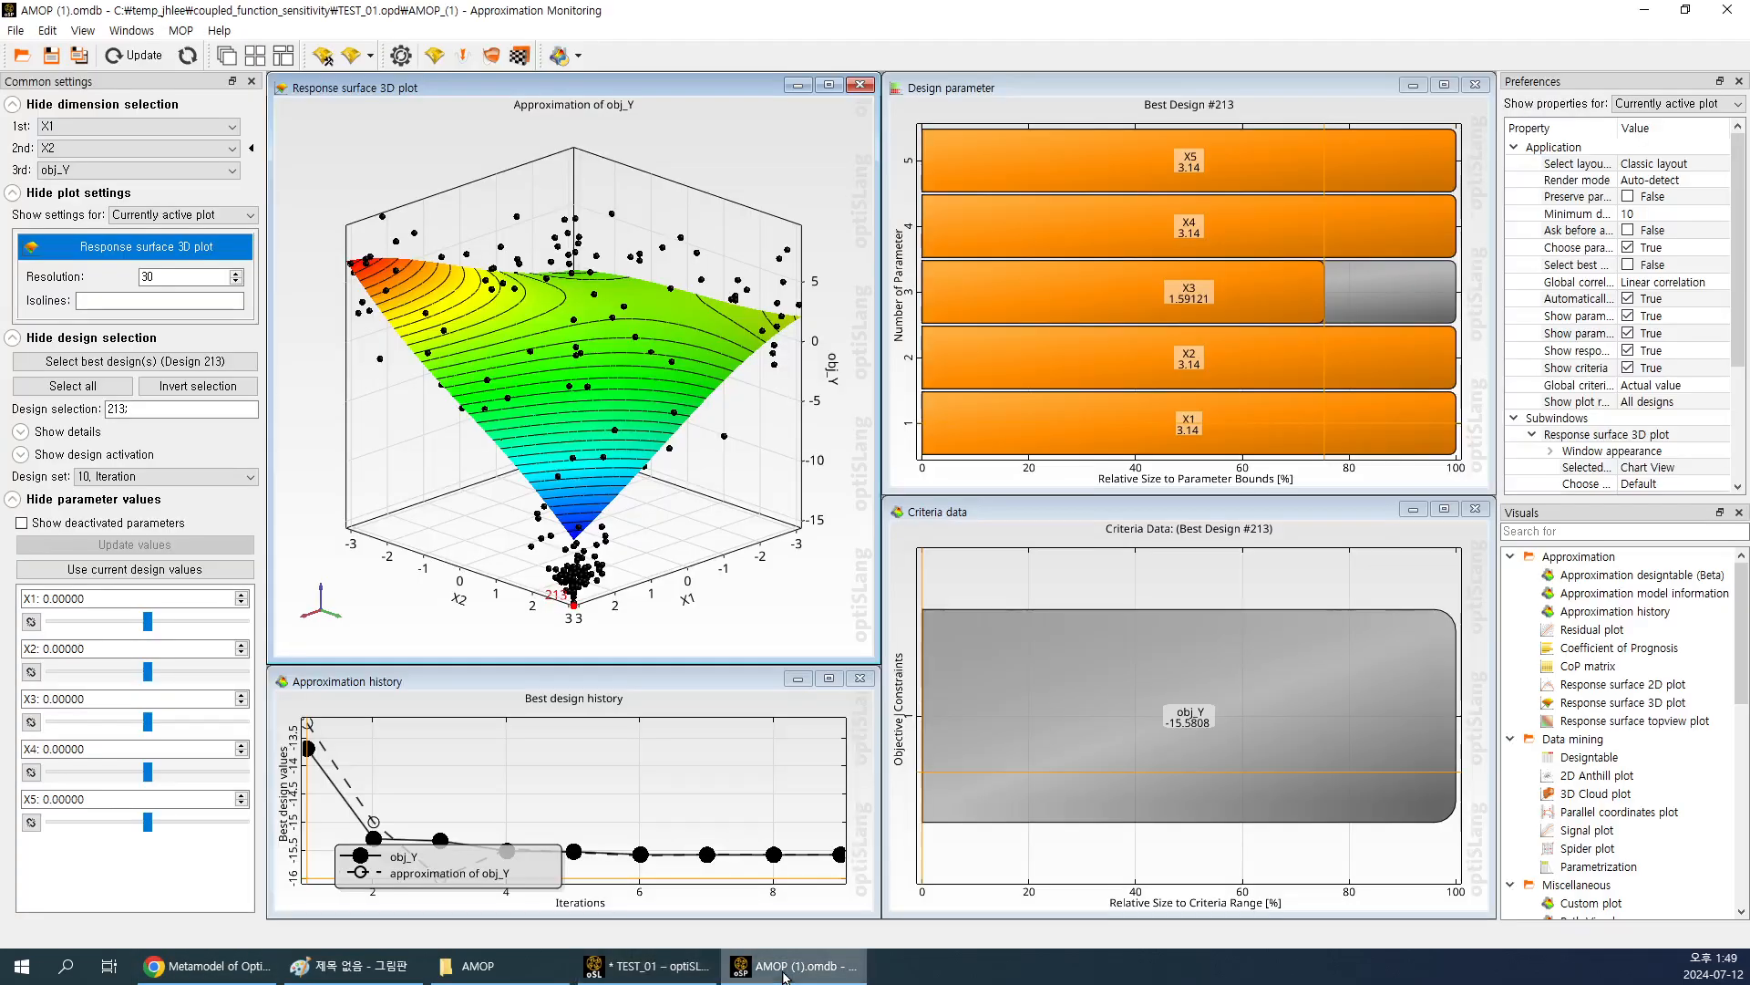
pyautogui.click(648, 970)
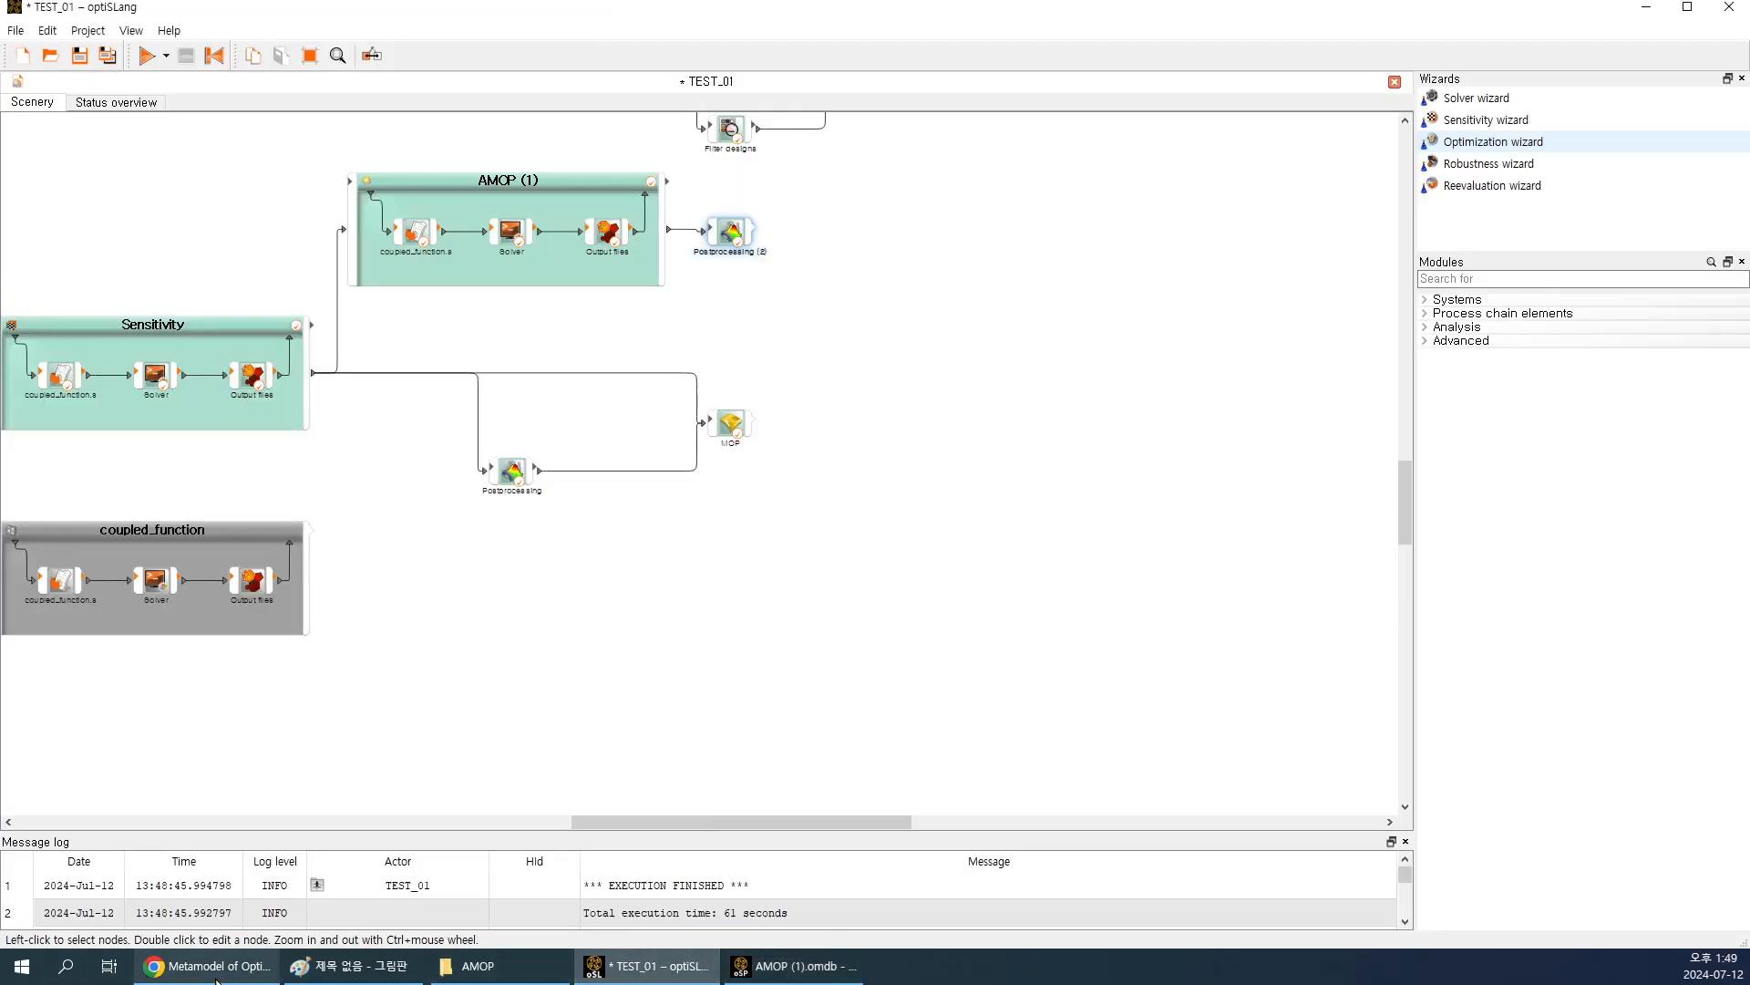
pyautogui.click(245, 980)
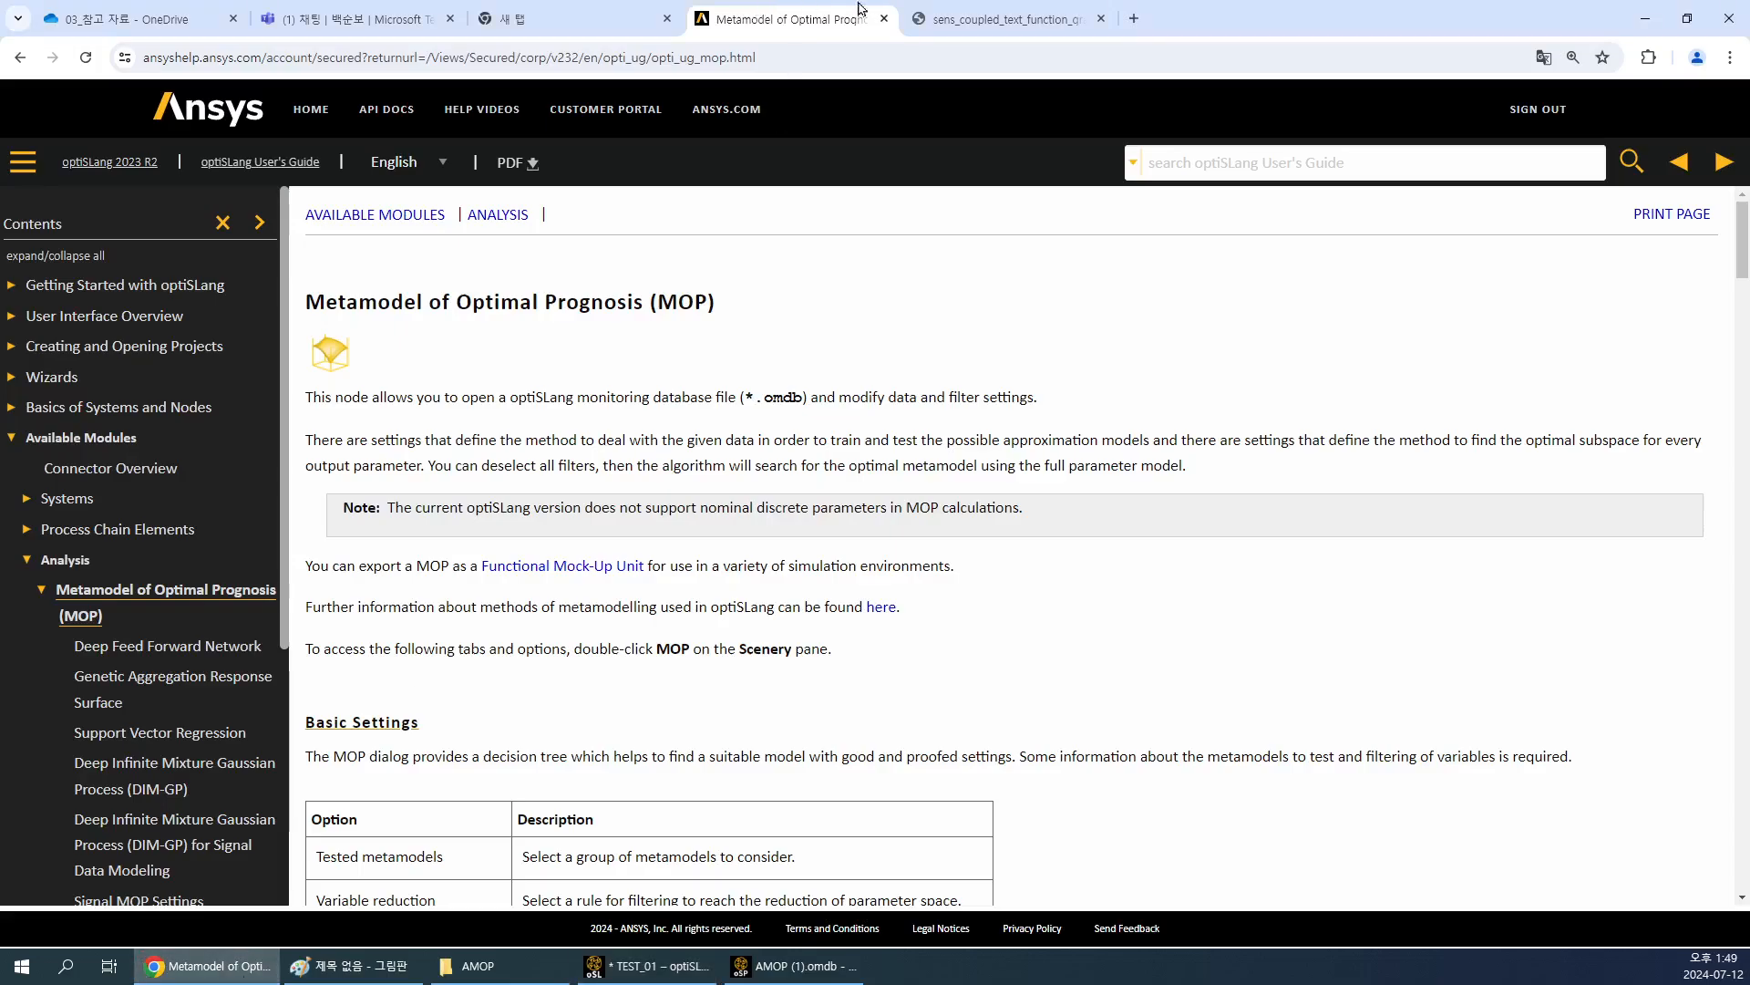
# Search Google for "optislang amop" in a new browser tab.
pyautogui.click(1136, 18)
pyautogui.click(870, 366)
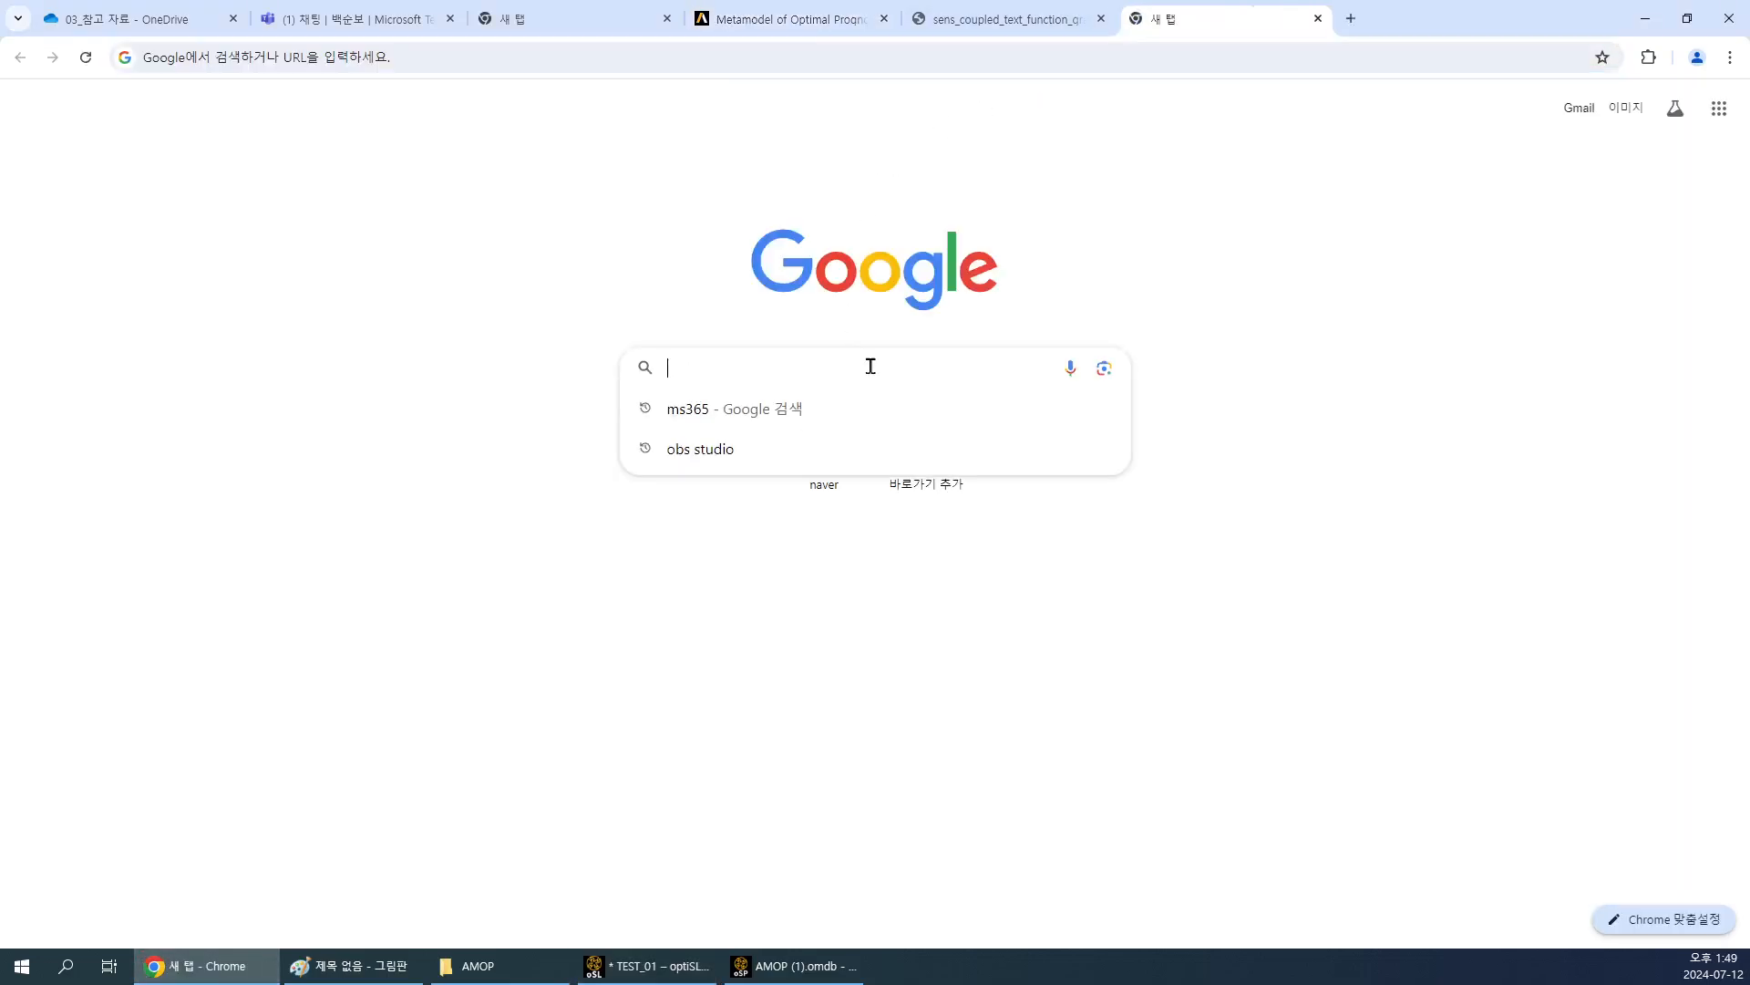
pyautogui.write('optis')
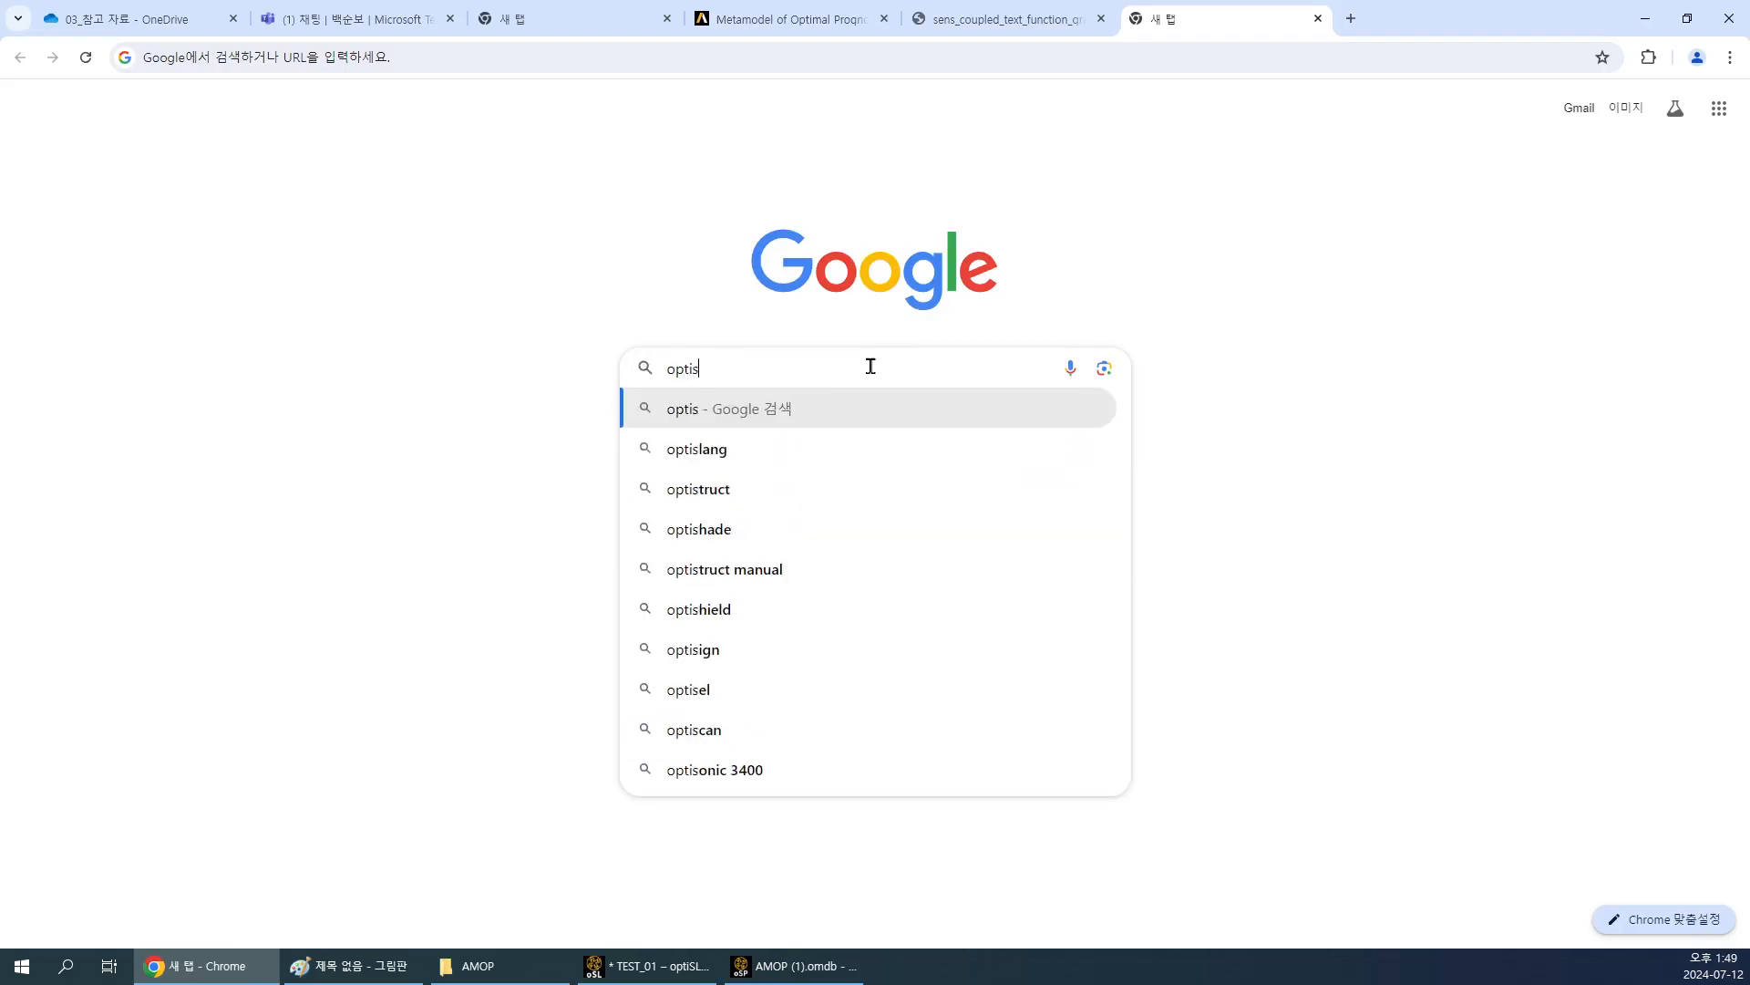
pyautogui.write('lang amop')
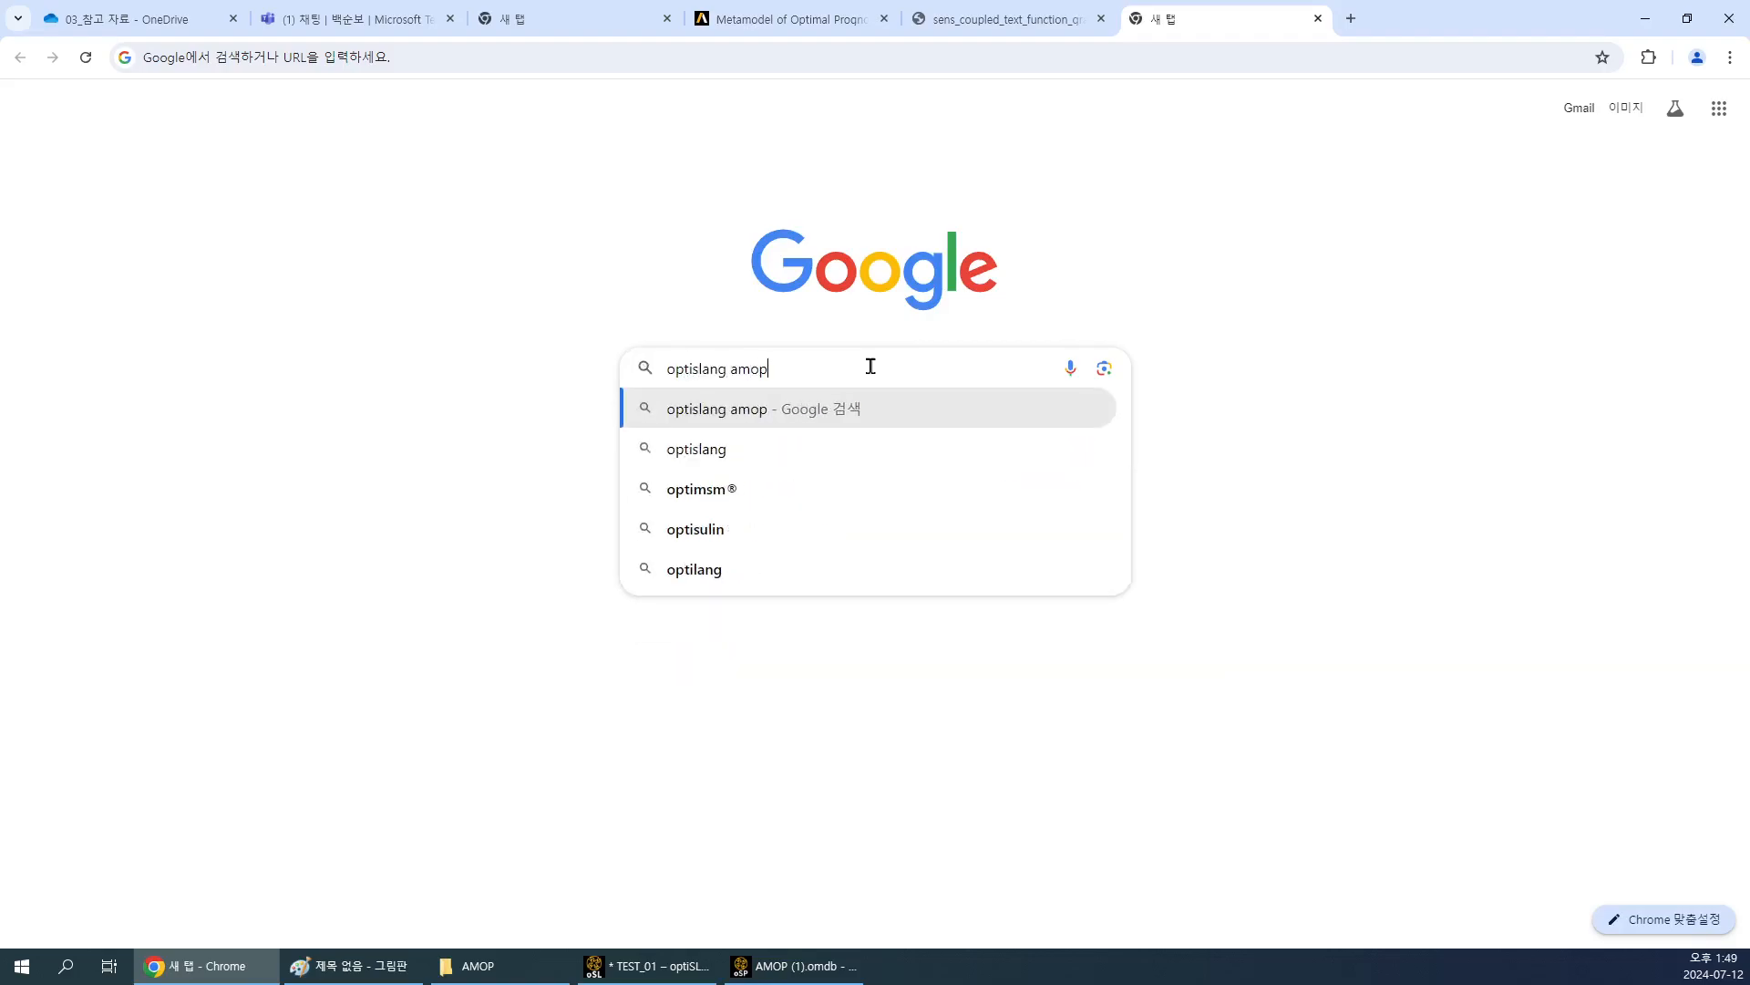
pyautogui.press('Return')
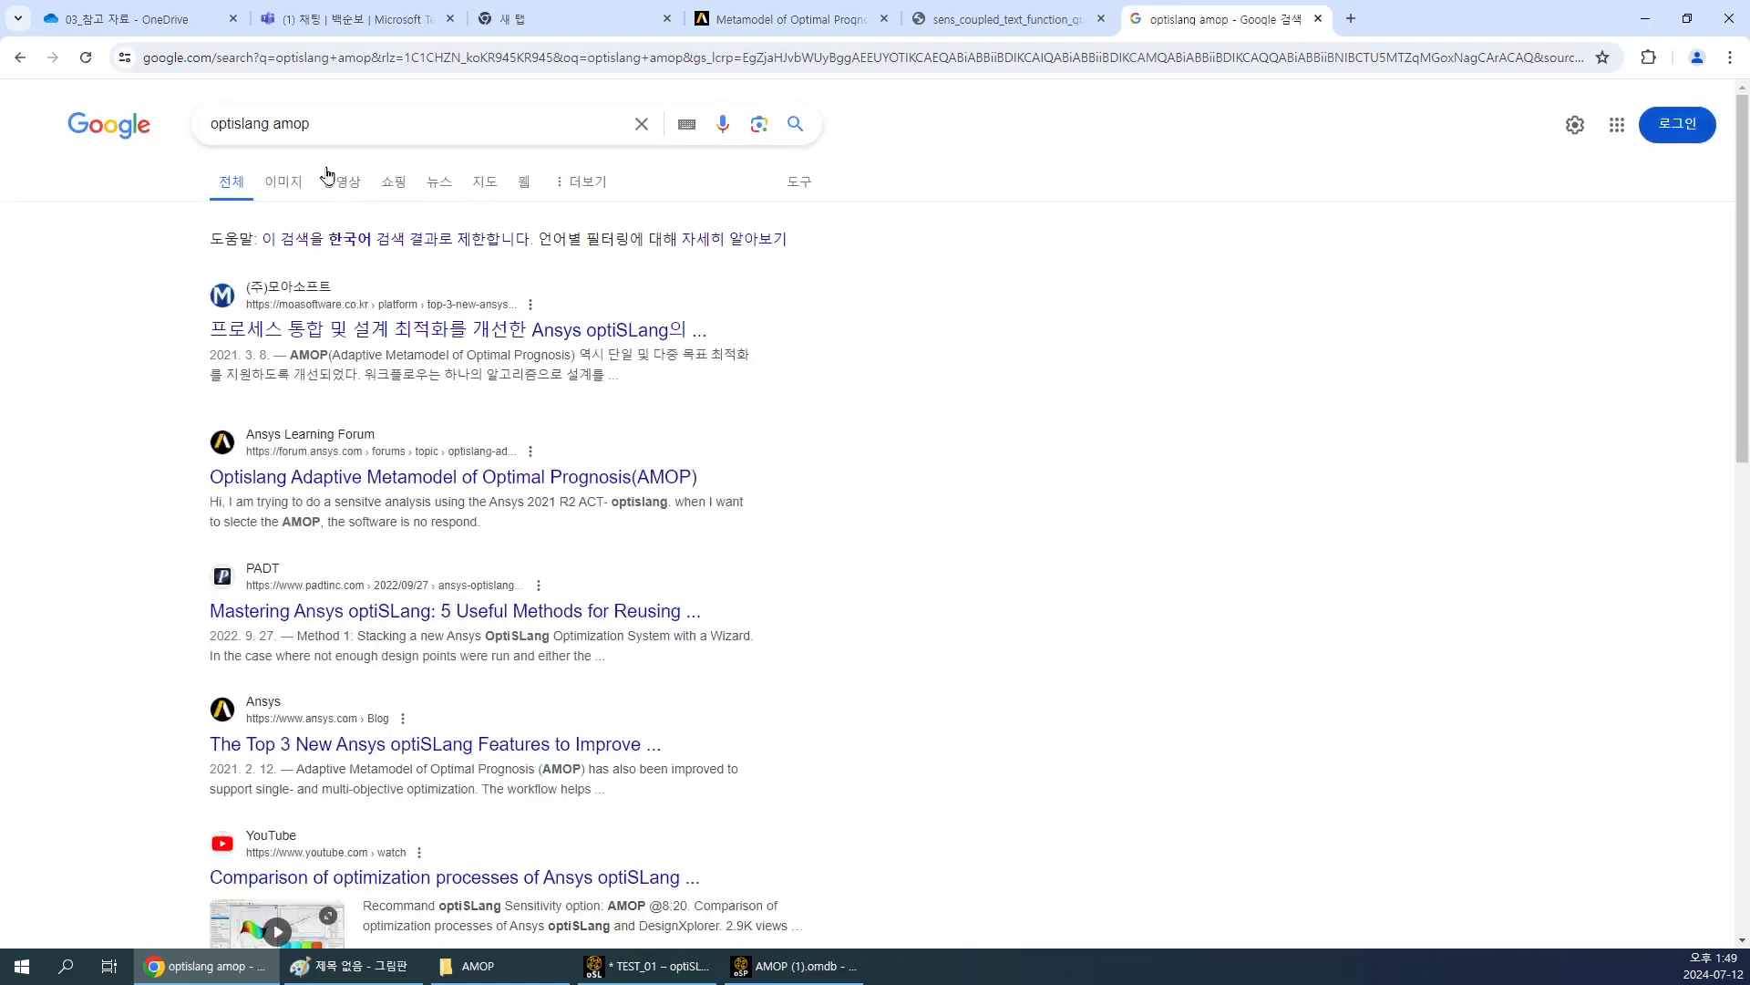
# Search Google Images for "optislang amop searching" and look through the image results for AMOP illustrations.
pyautogui.click(292, 181)
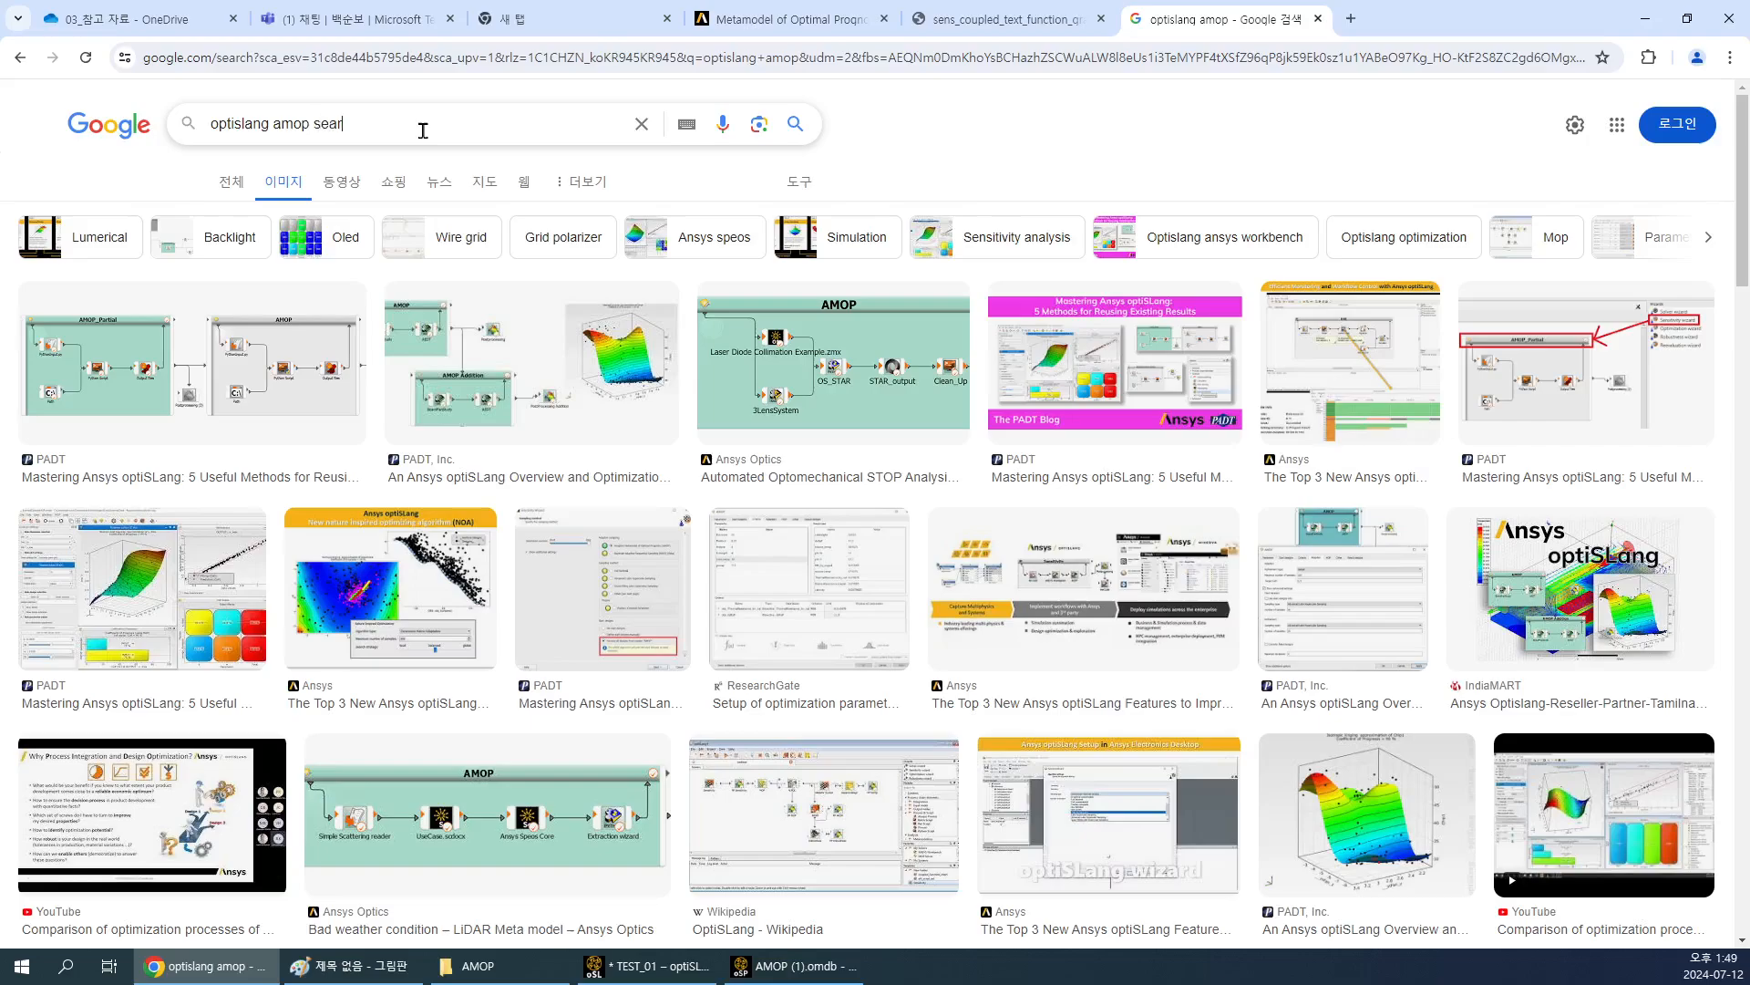
pyautogui.press('Return')
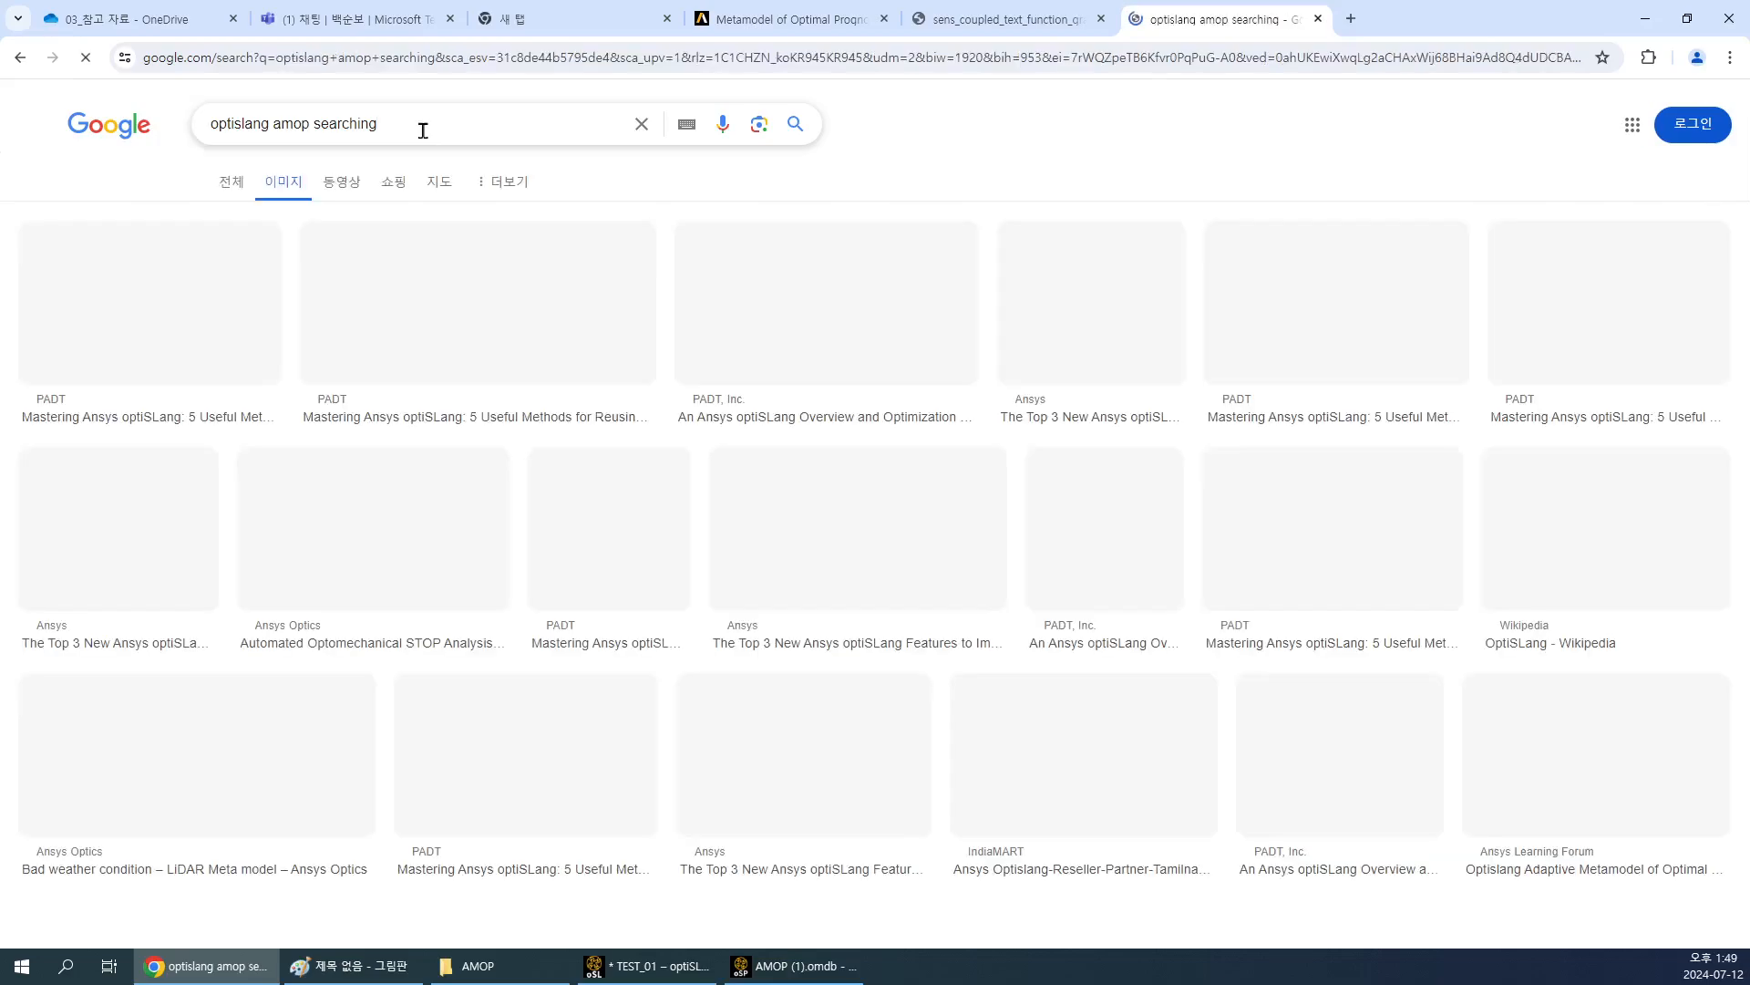
pyautogui.scroll(-7, 944, 473)
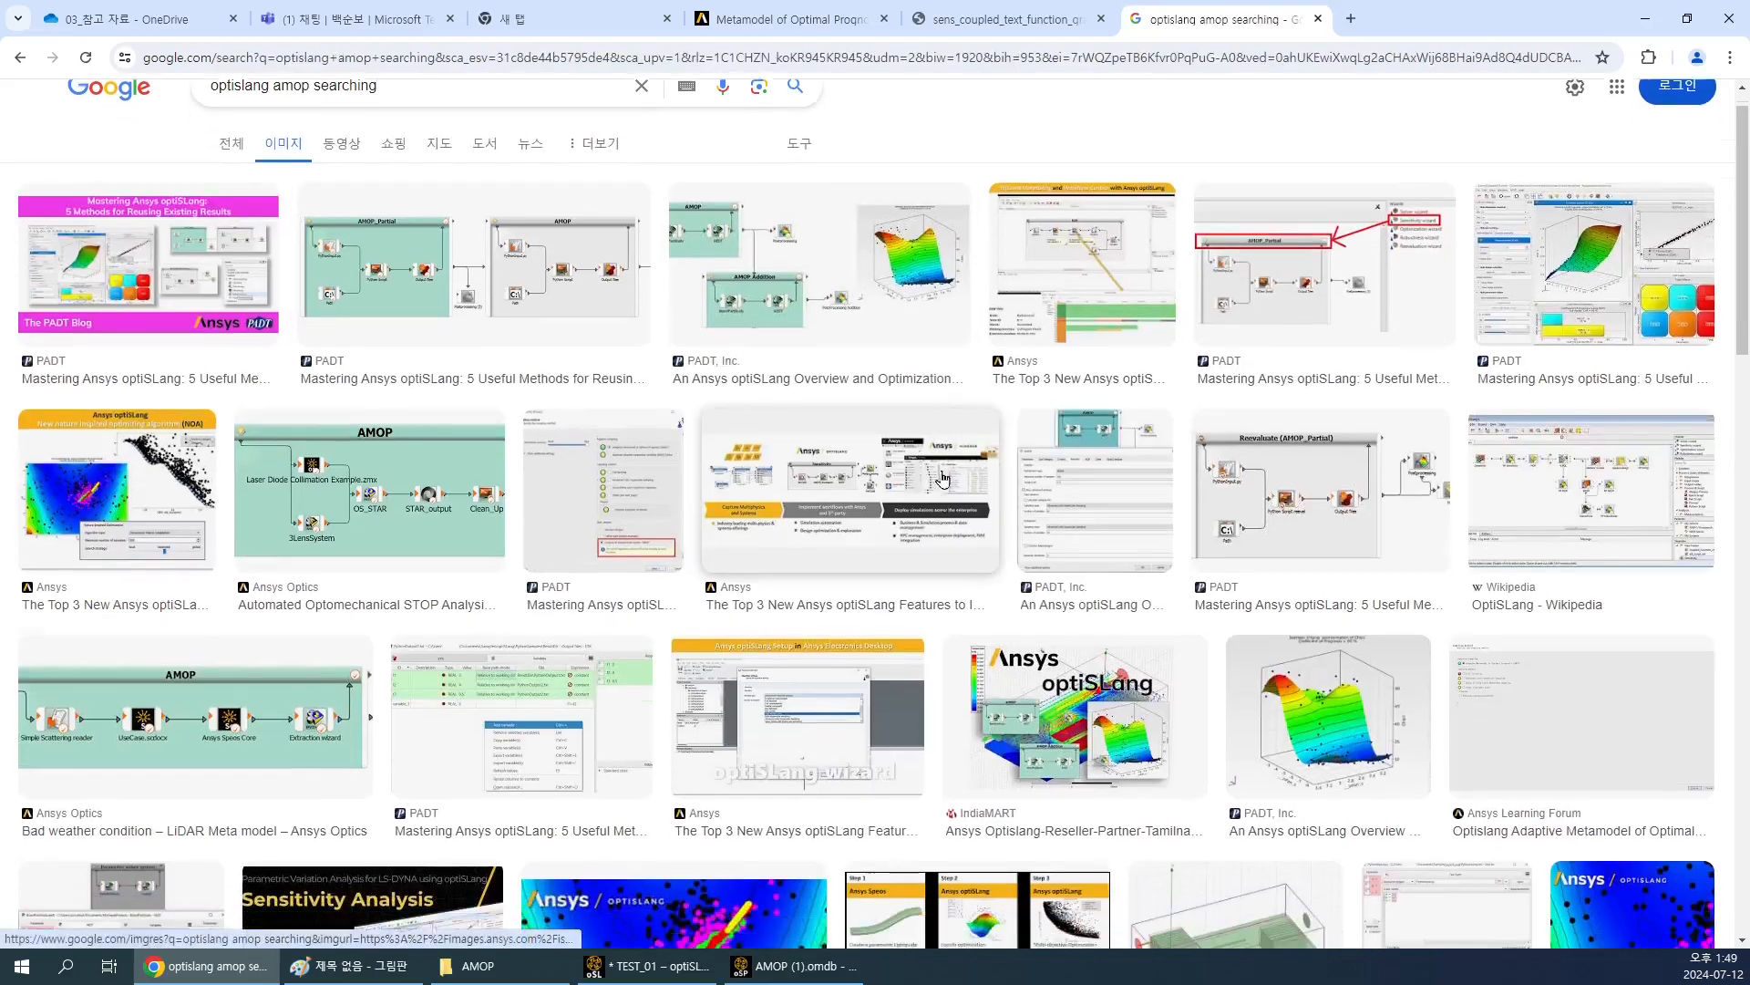
pyautogui.scroll(-6, 945, 478)
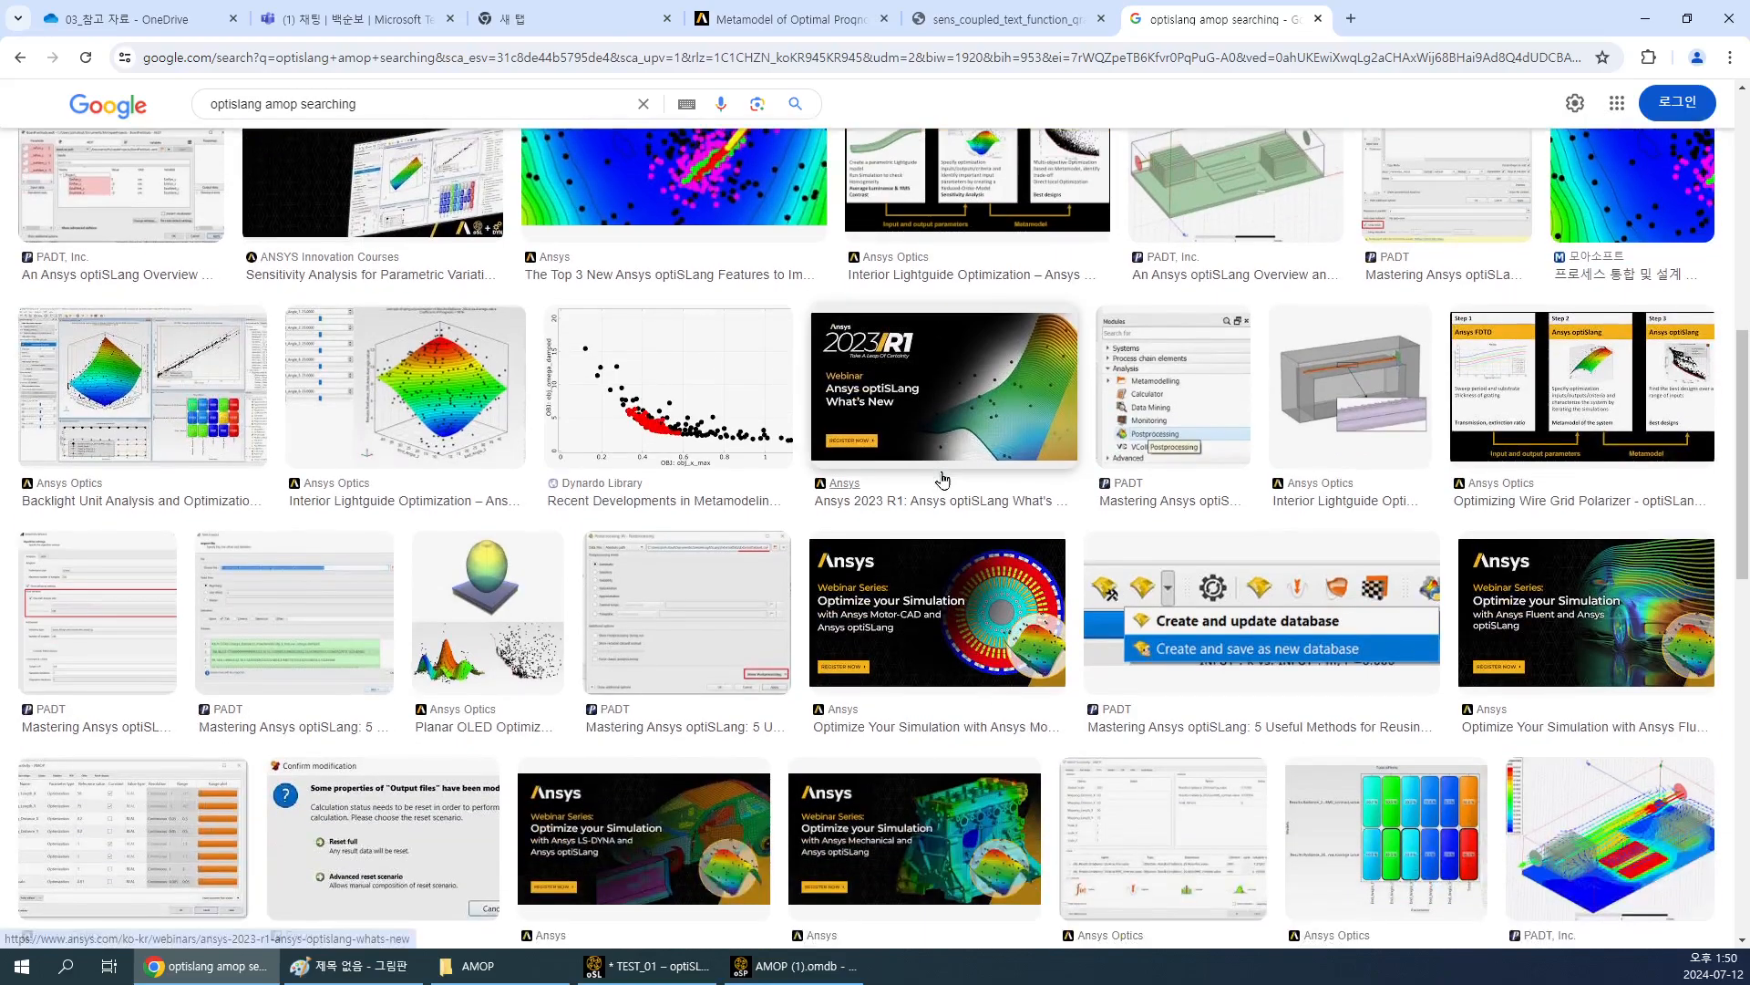
pyautogui.scroll(-2, 944, 478)
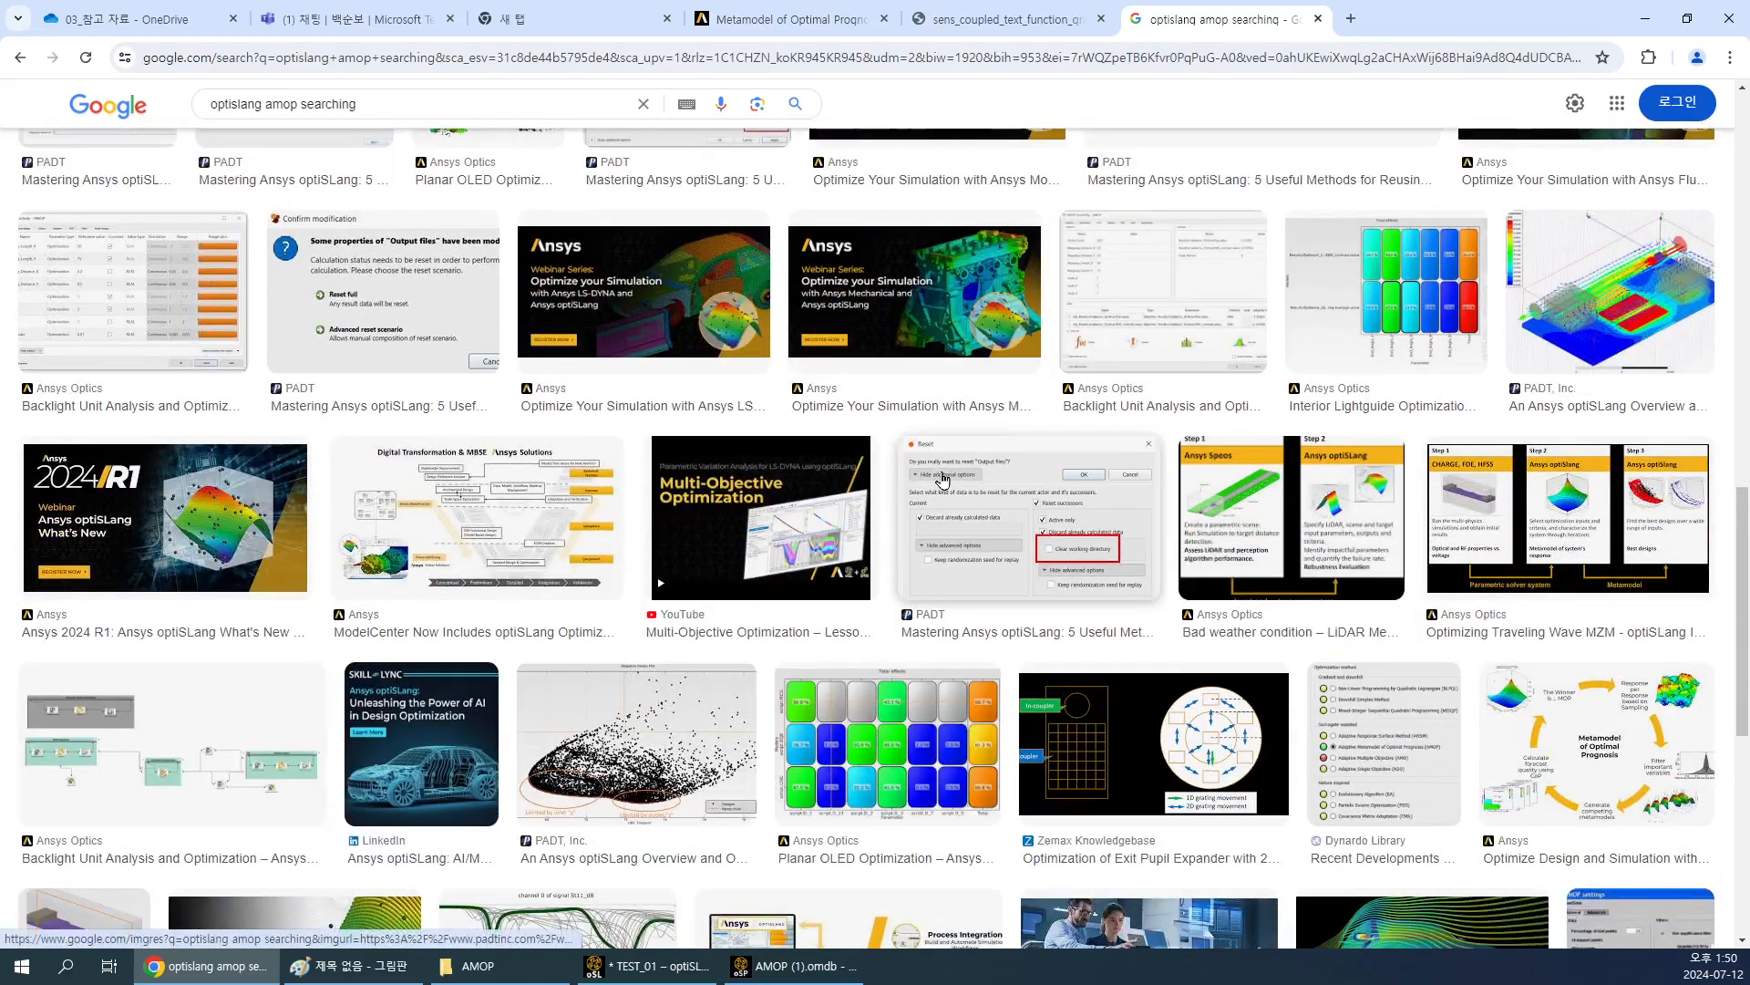
pyautogui.scroll(-8, 942, 480)
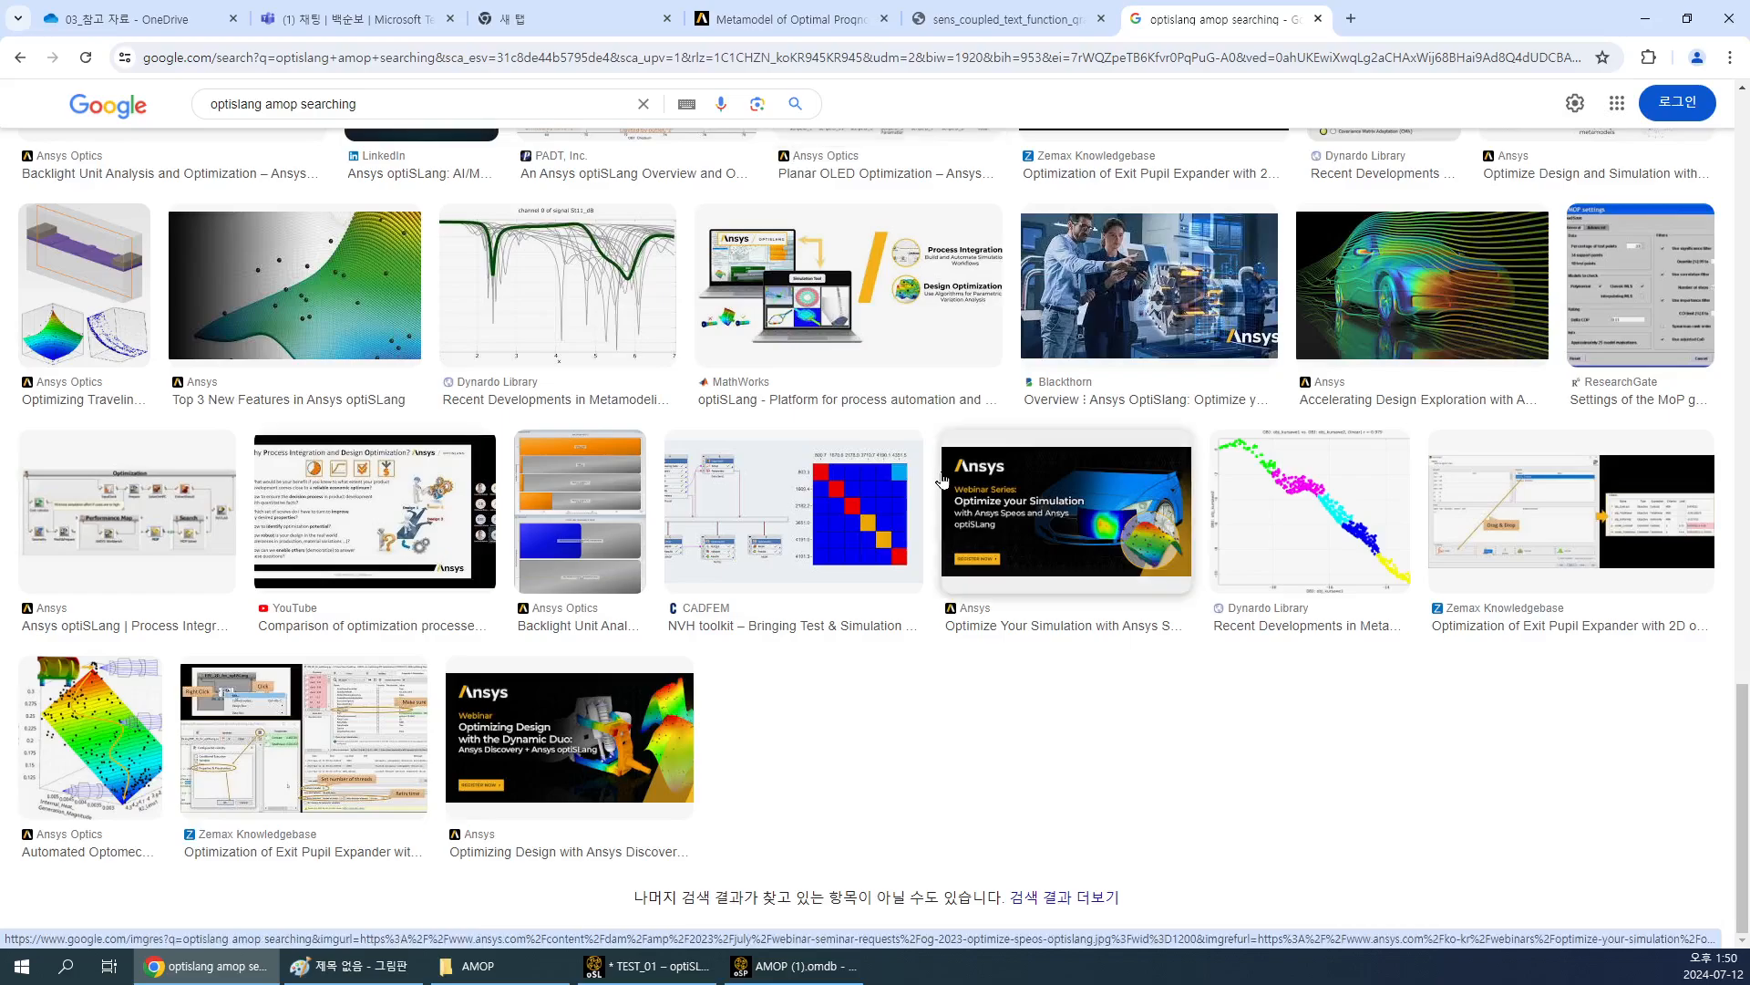
# Switch to the AMOP (1) postprocessing and rotate the response surface 3D plot to inspect the designs around the optimum.
pyautogui.click(1656, 20)
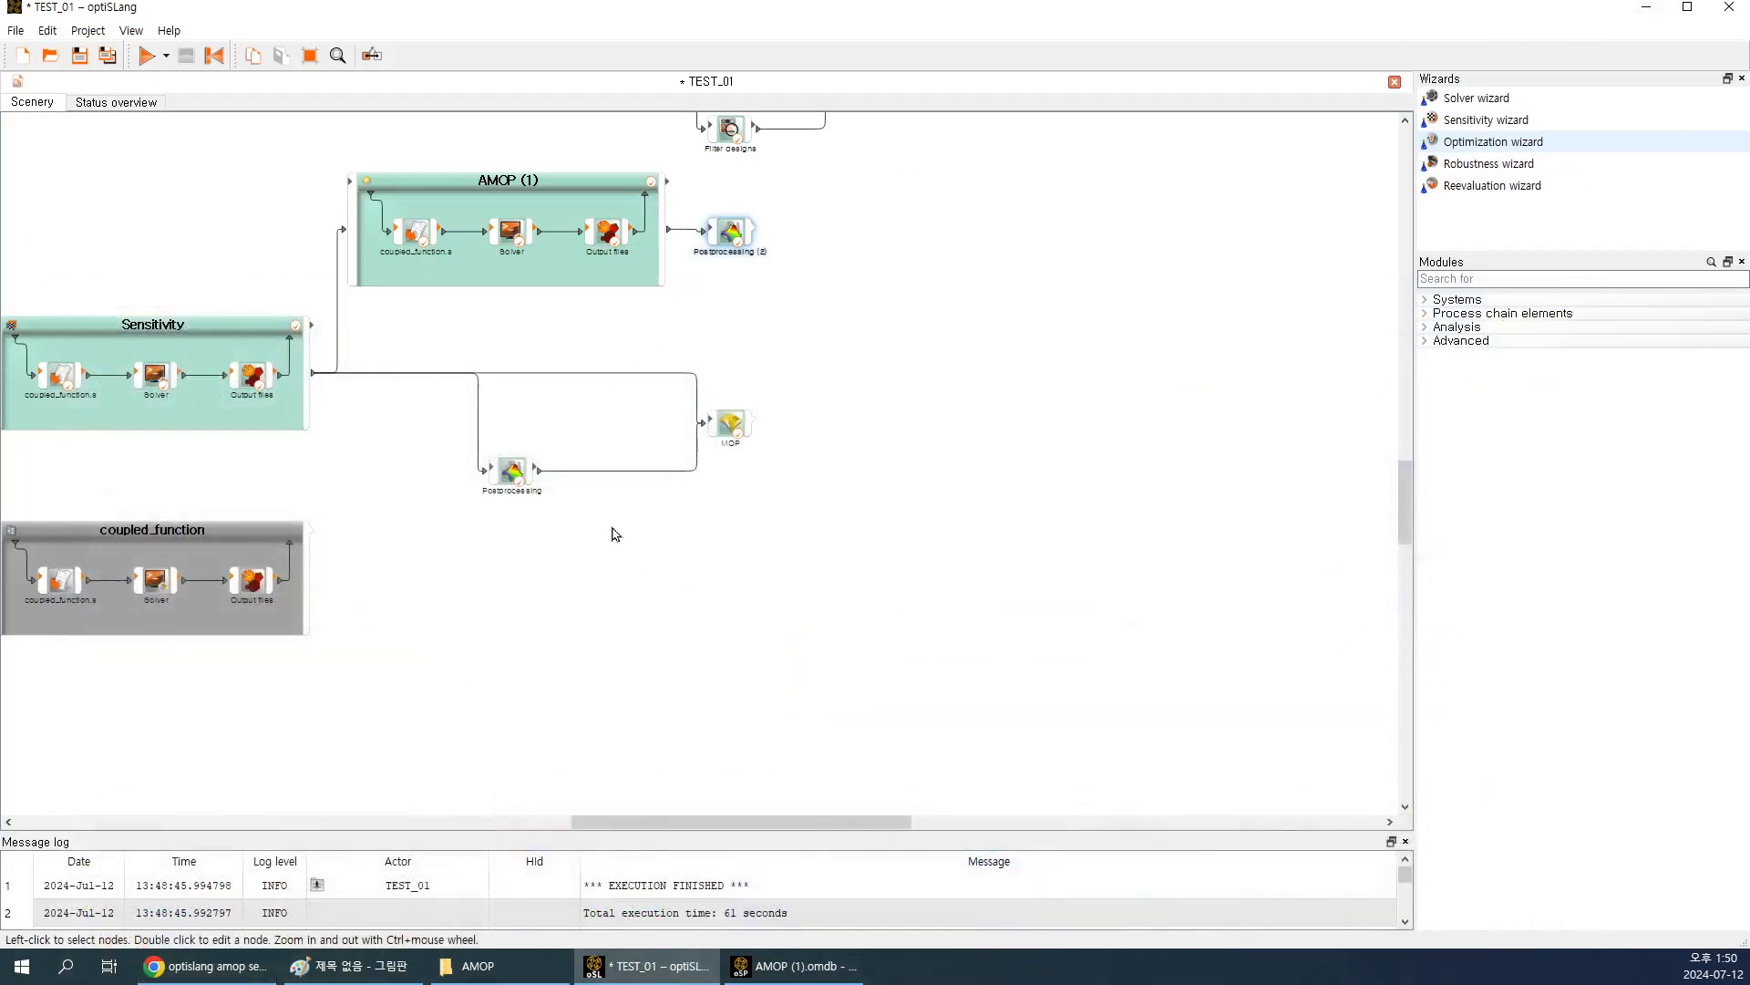
pyautogui.click(797, 965)
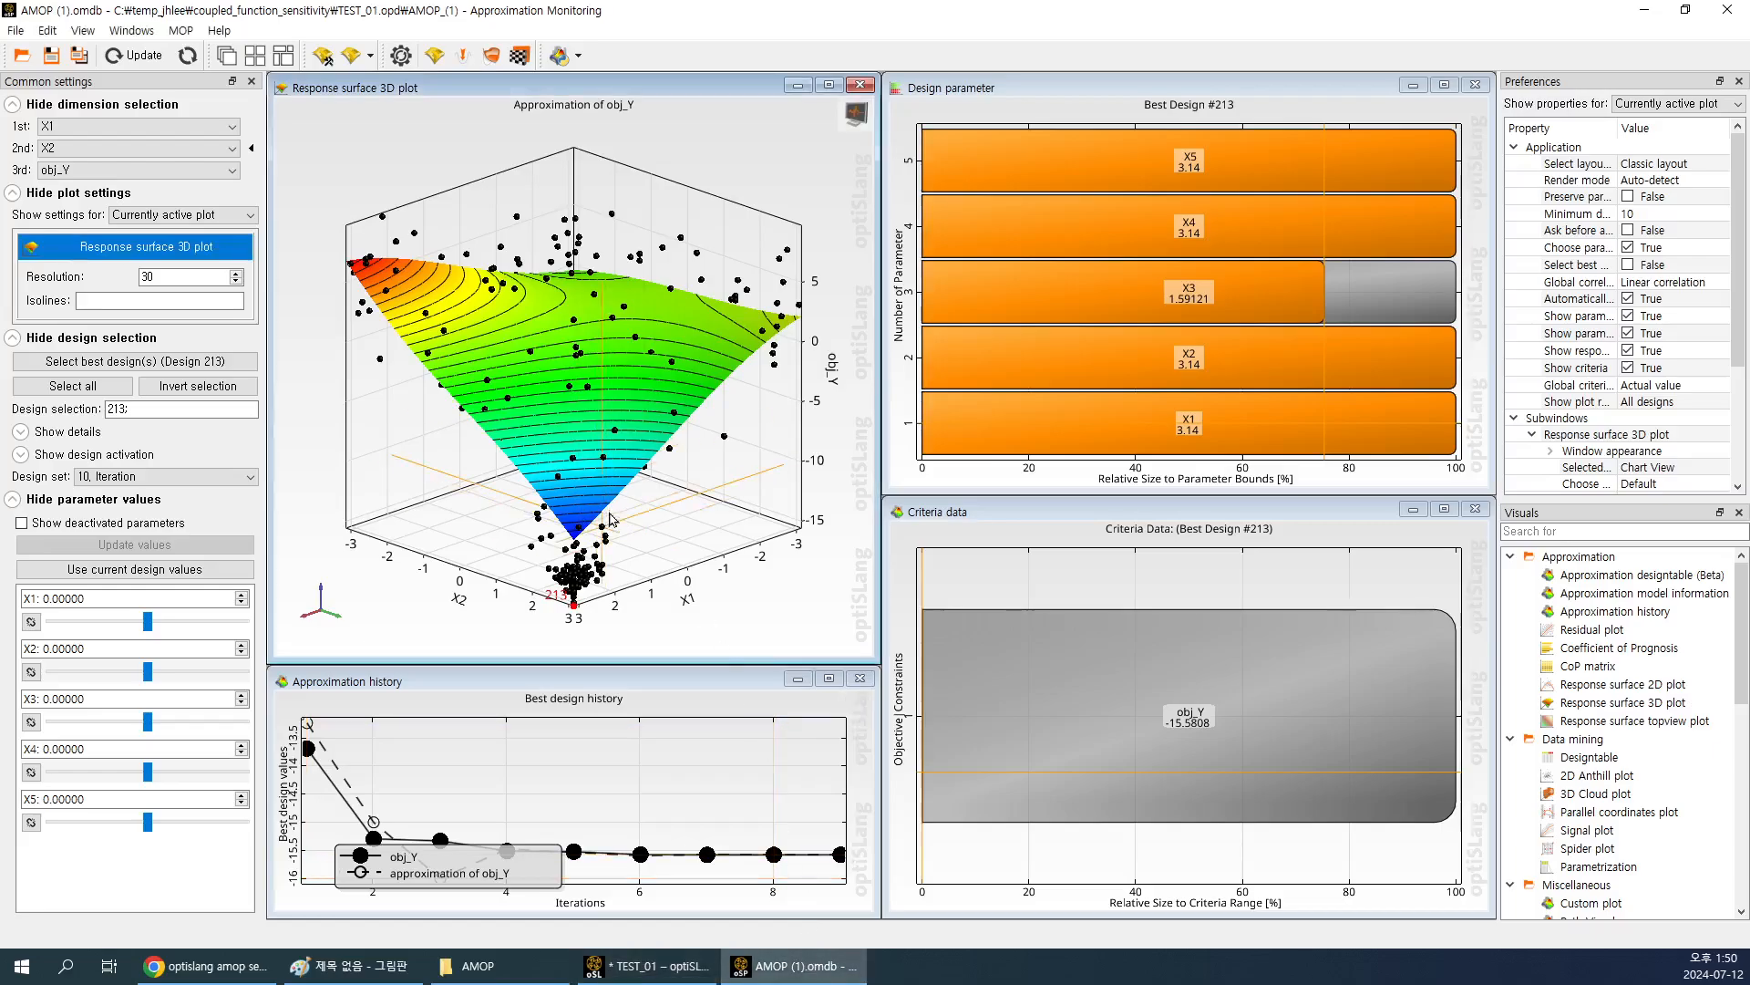
pyautogui.moveTo(686, 437); pyautogui.dragTo(515, 451)
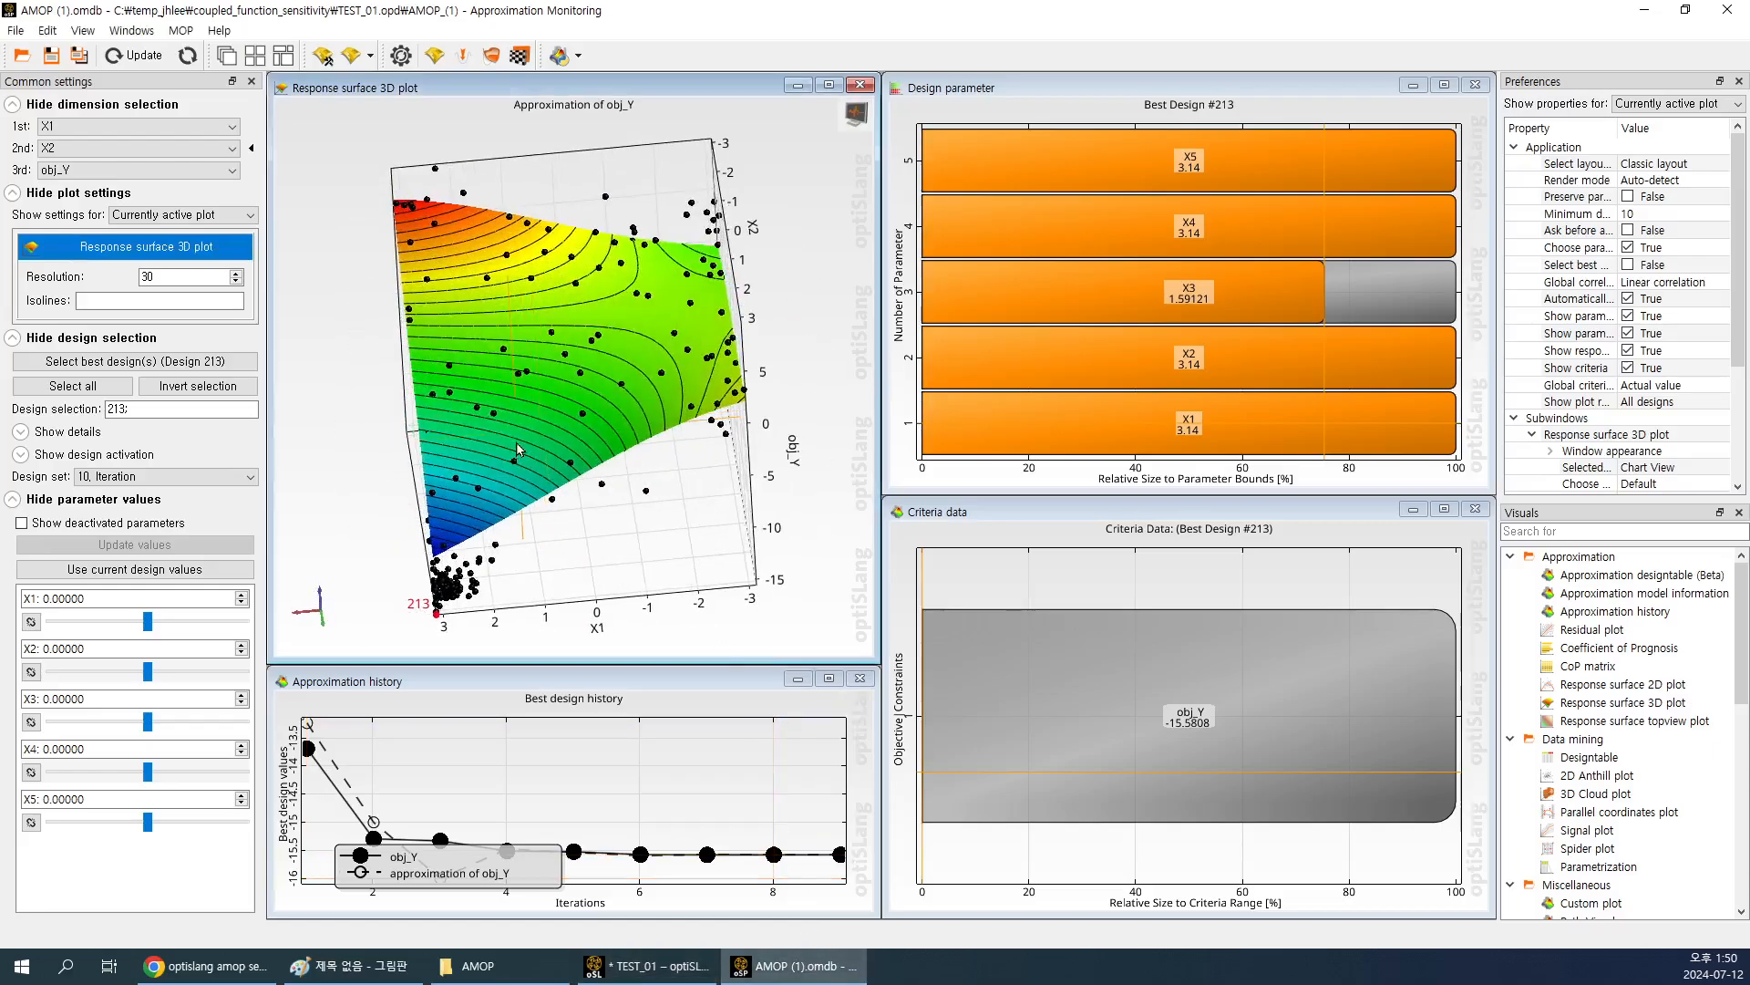
pyautogui.click(206, 965)
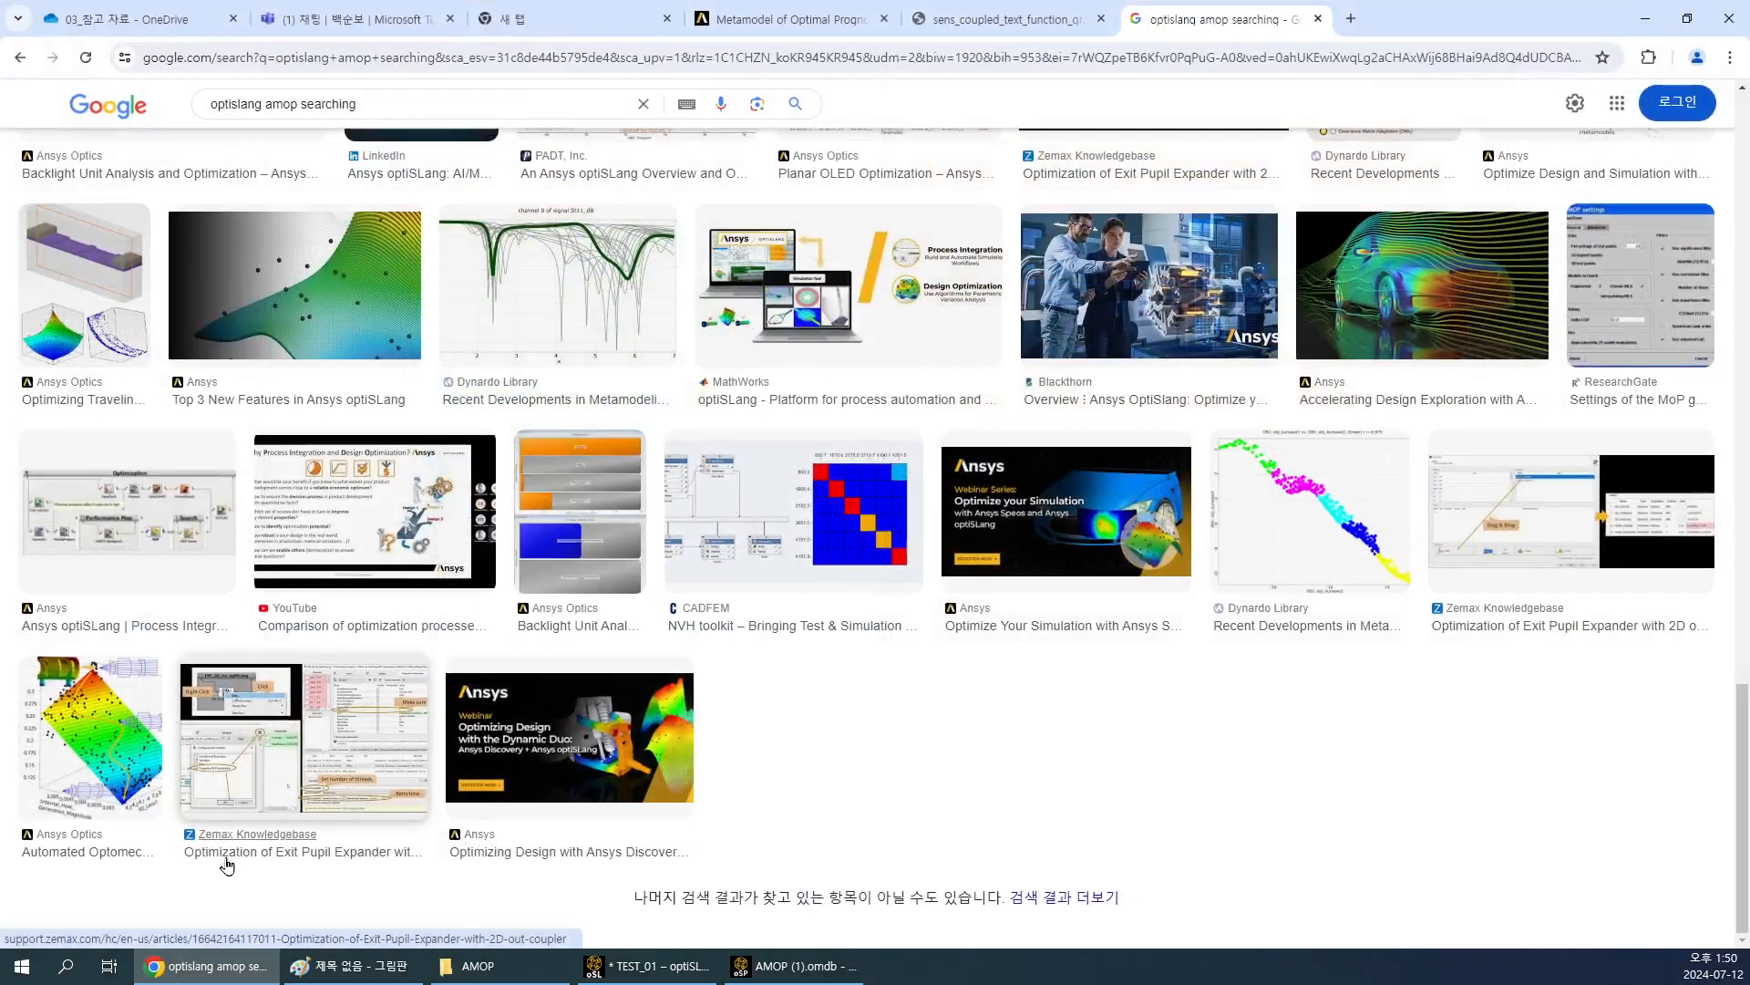
pyautogui.click(1714, 965)
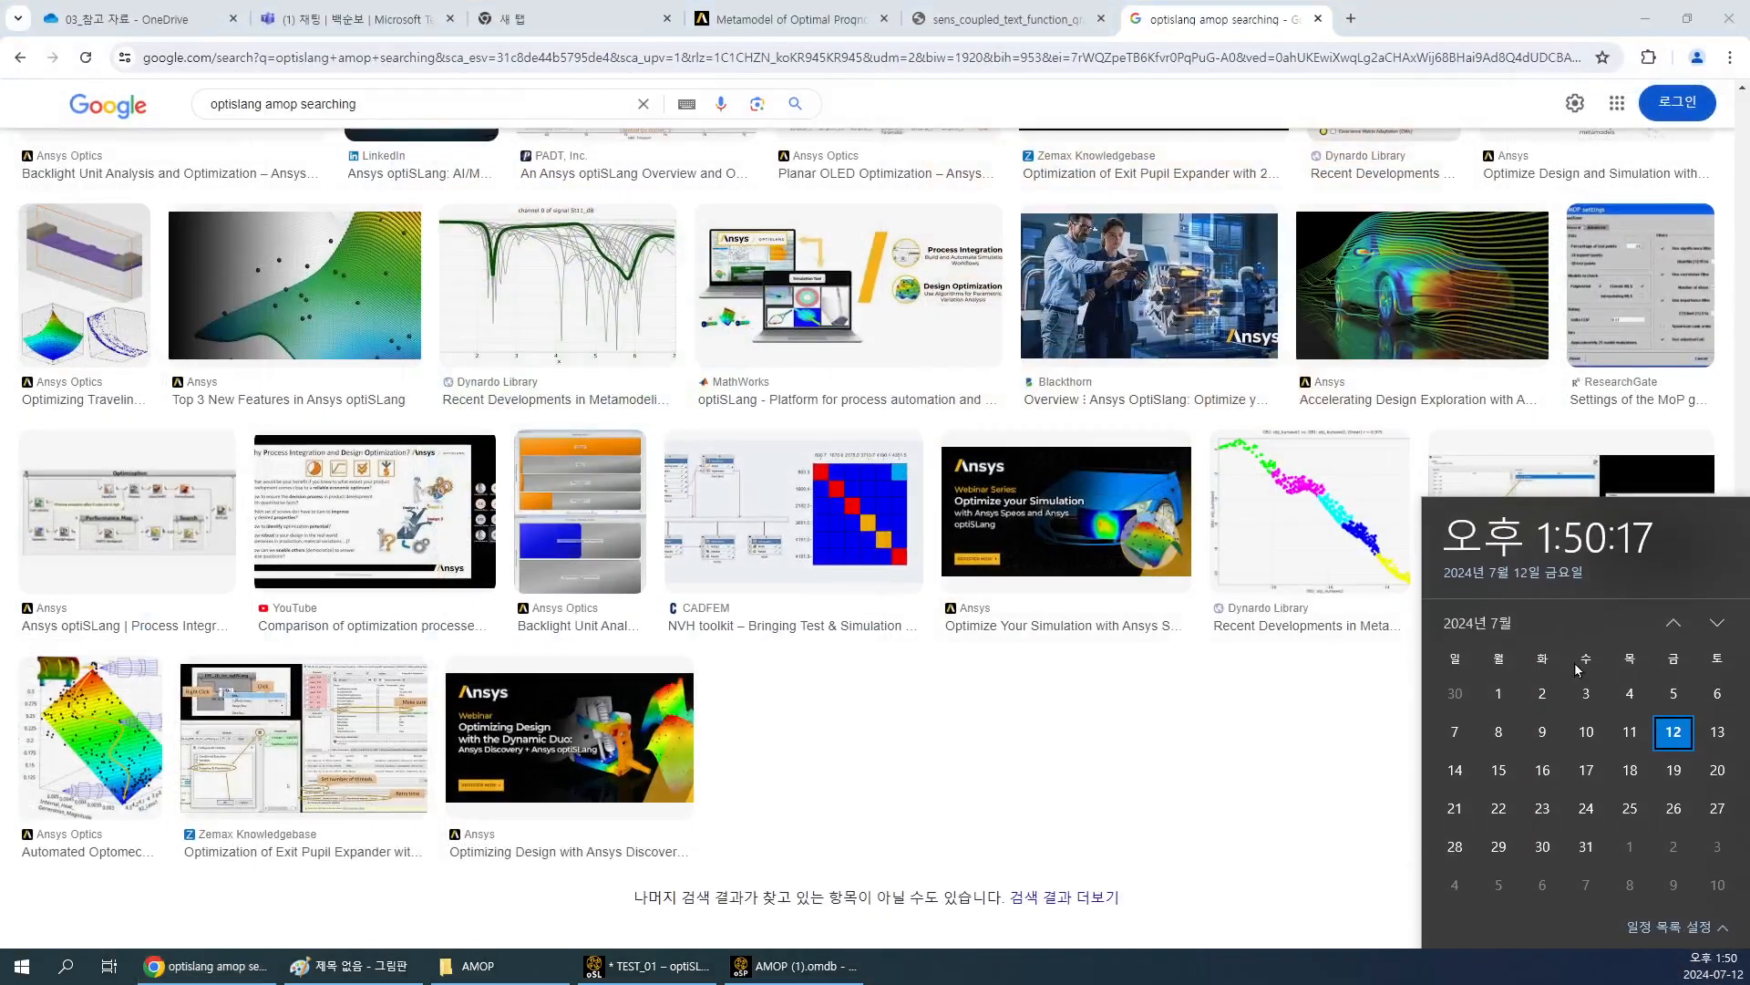